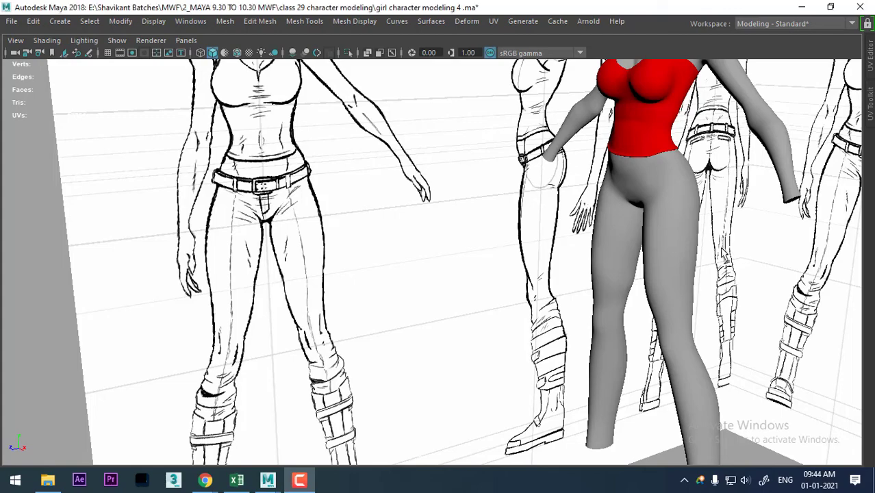
- Select the body mesh and turn on X-Ray shading so the sketches show through
click(666, 286)
alt+drag(666, 286, 654, 288)
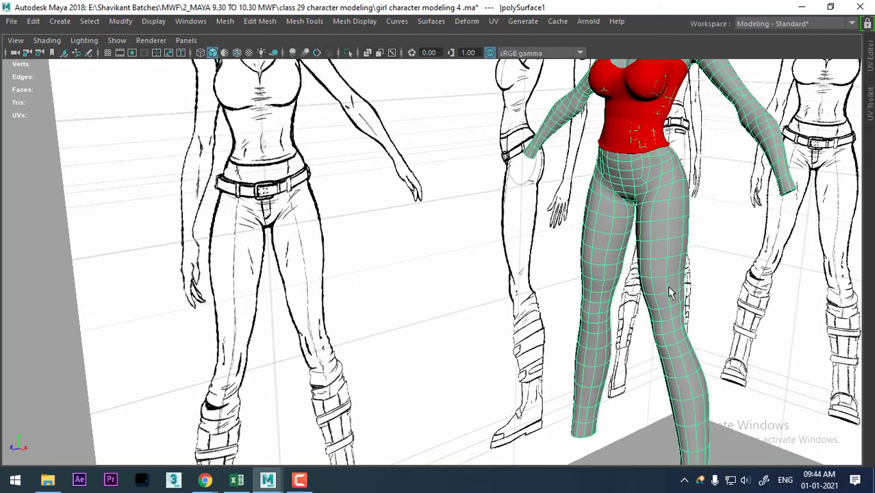
key(bracketleft)
scroll(502, 277, up, 2)
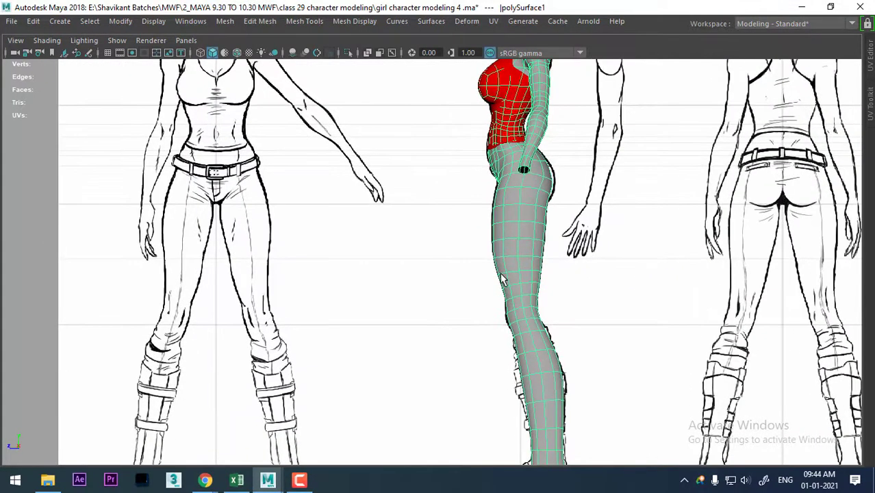
alt+middle_drag(538, 279, 553, 248)
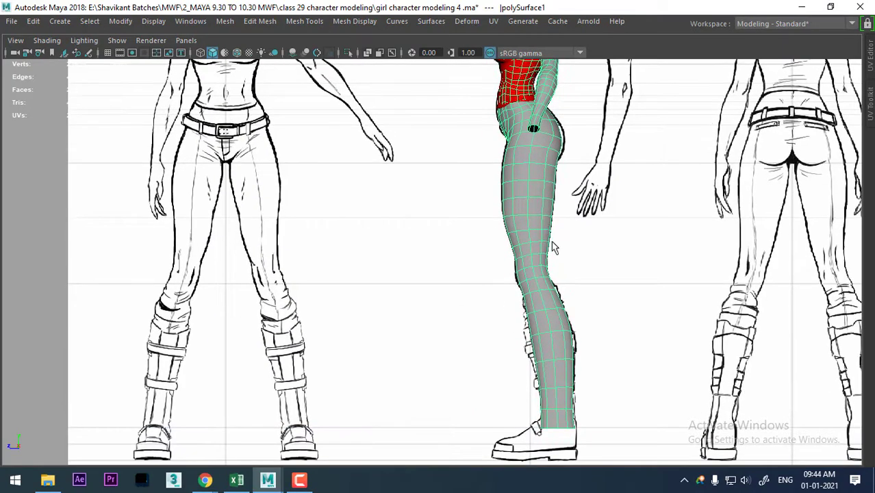
click(46, 41)
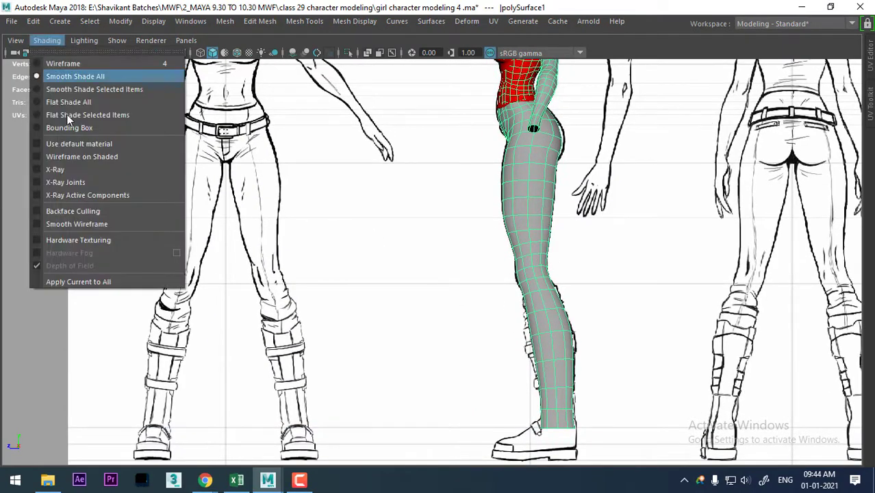
click(85, 173)
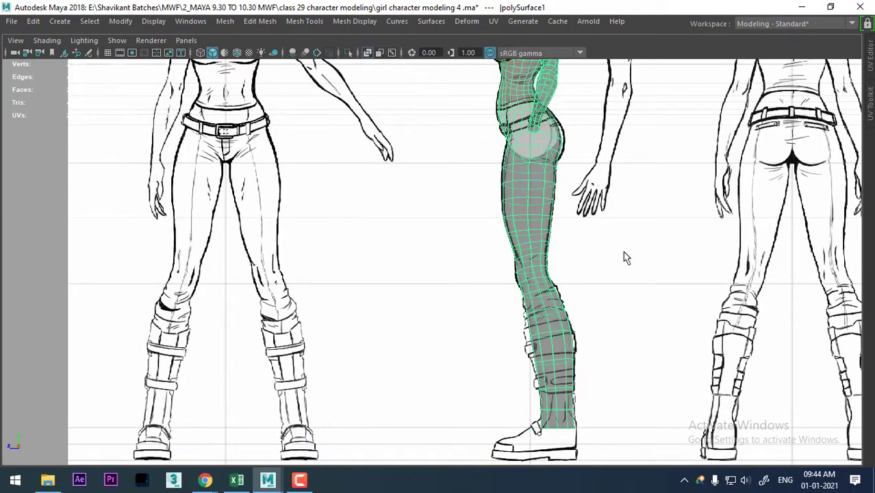
alt+middle_drag(625, 253, 626, 263)
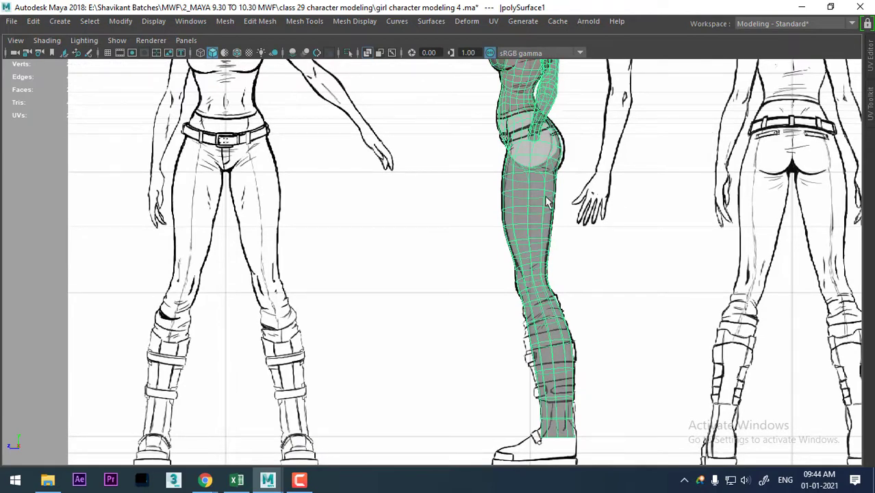
- In face mode and front view, marquee-select the body's waist and upper-leg faces
right_drag(532, 171, 583, 127)
key(space)
drag(583, 126, 584, 198)
scroll(561, 141, up, 5)
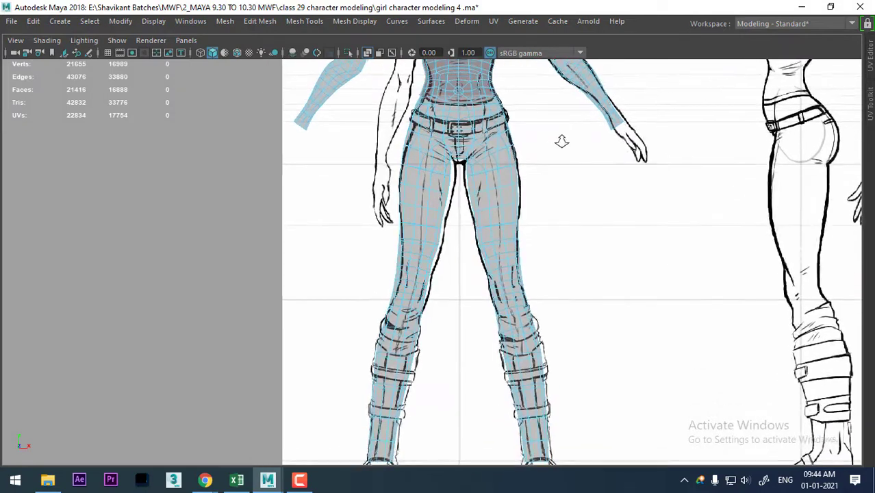
scroll(562, 141, up, 1)
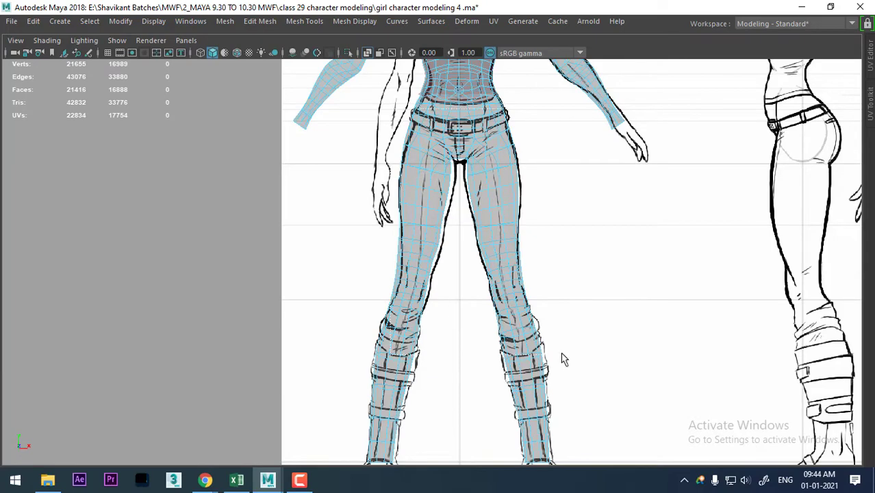
drag(562, 359, 556, 293)
scroll(547, 295, down, 2)
- Switch to the right side view zoomed in on the torso and hips
scroll(558, 268, up, 3)
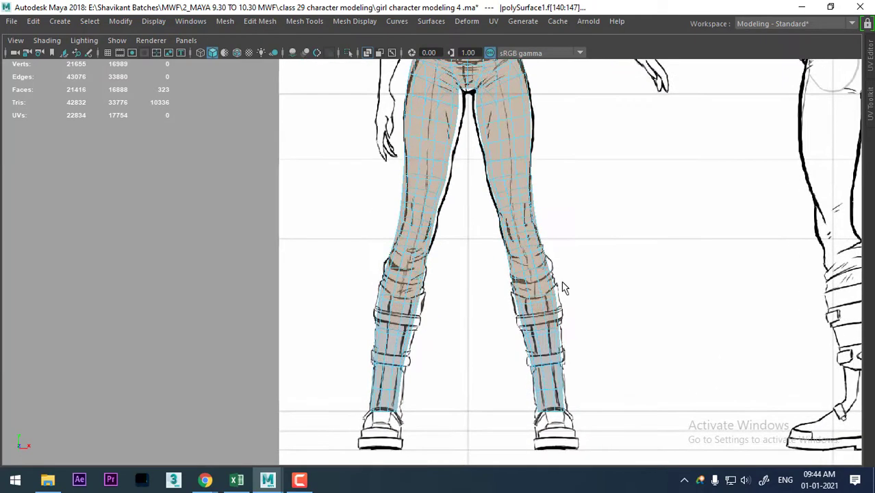
mouse_move(561, 287)
alt+middle_down()
mouse_move(565, 315)
mouse_move(554, 250)
mouse_move(573, 295)
alt+middle_up()
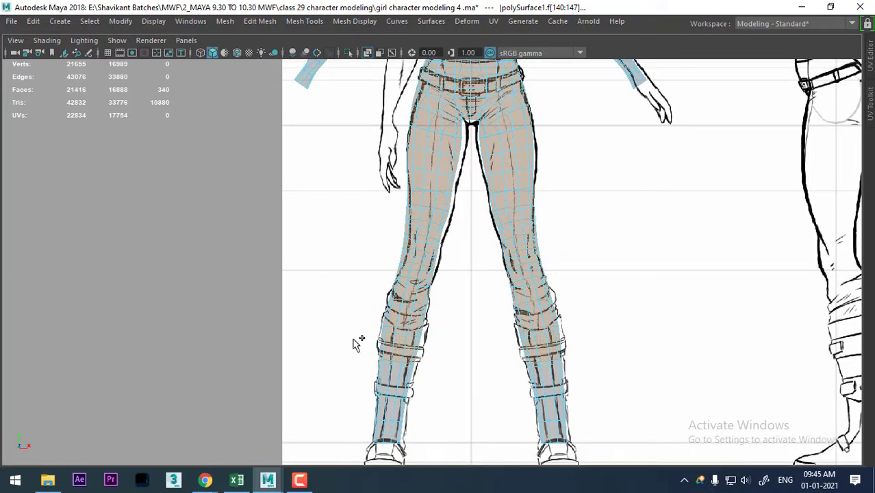
alt+middle_drag(588, 302, 637, 383)
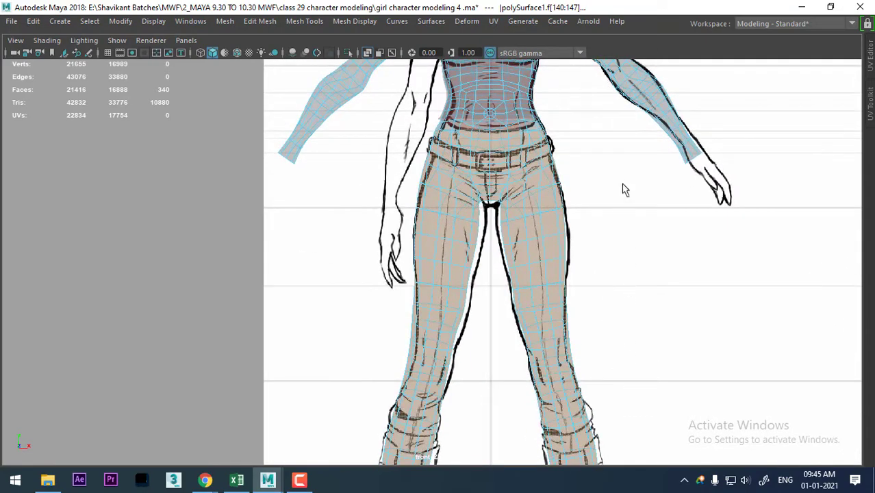
alt+right_drag(587, 187, 638, 247)
alt+middle_drag(639, 246, 608, 291)
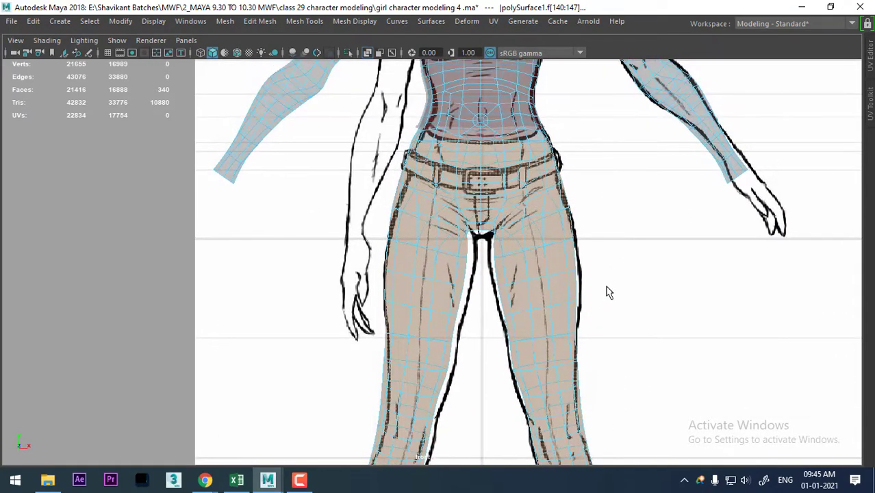
key(space)
click(650, 286)
mouse_move(614, 226)
alt+right_down()
mouse_move(557, 350)
mouse_move(617, 420)
alt+right_up()
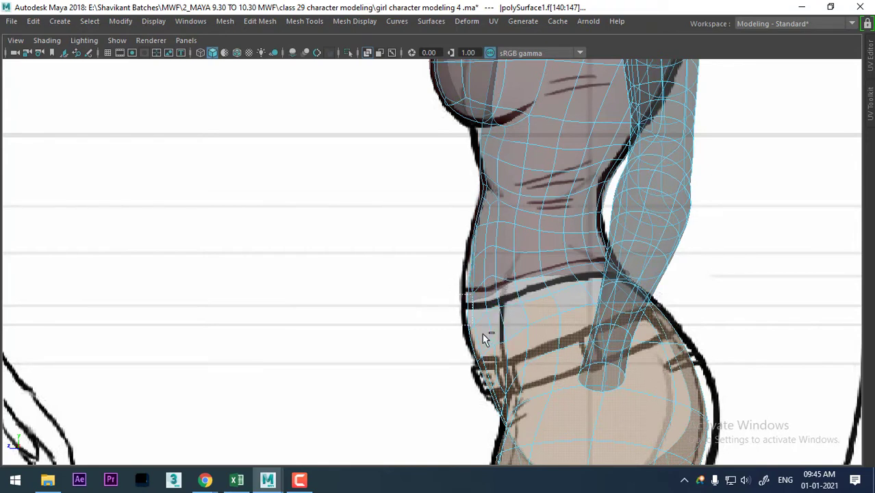
- Add the faces beside the waist to the selection, then return to perspective view
drag(488, 283, 561, 306)
key(space)
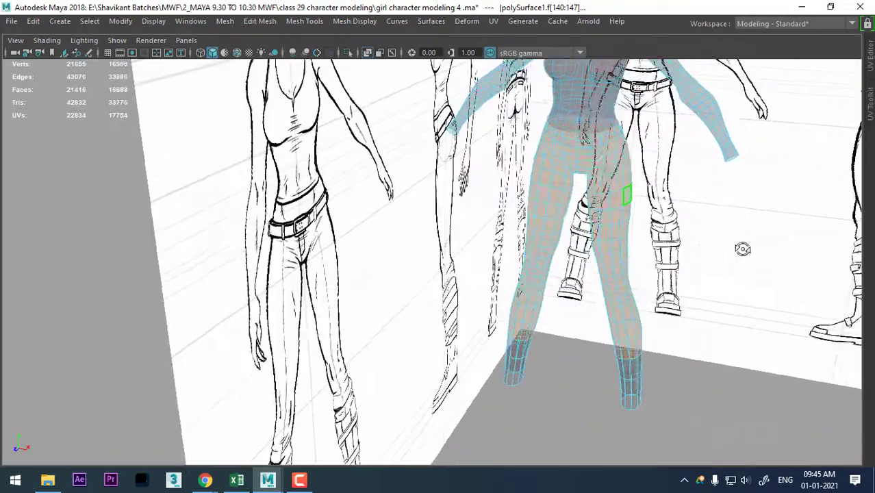
alt+drag(693, 259, 700, 236)
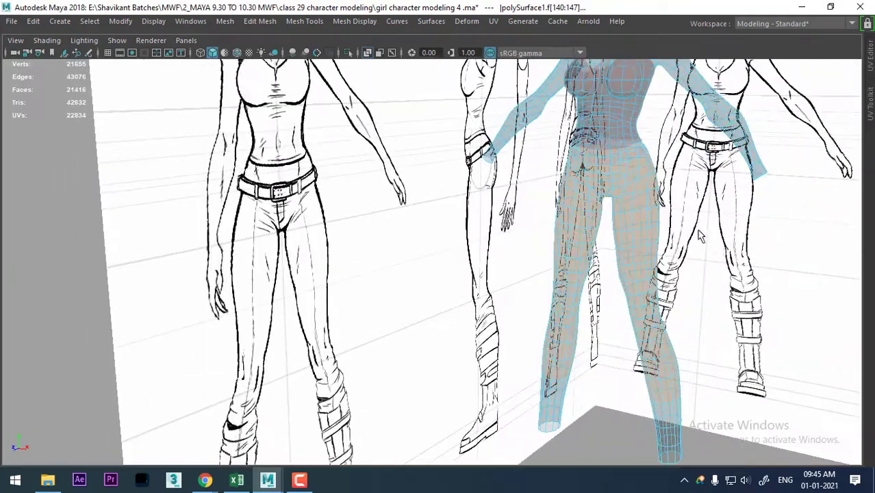
- Duplicate the selected hip and leg faces with Duplicate Face
shift+right_click(699, 185)
mouse_move(699, 185)
alt+mouse_down()
mouse_move(518, 243)
mouse_move(566, 245)
alt+mouse_up()
scroll(561, 225, up, 5)
scroll(561, 225, down, 5)
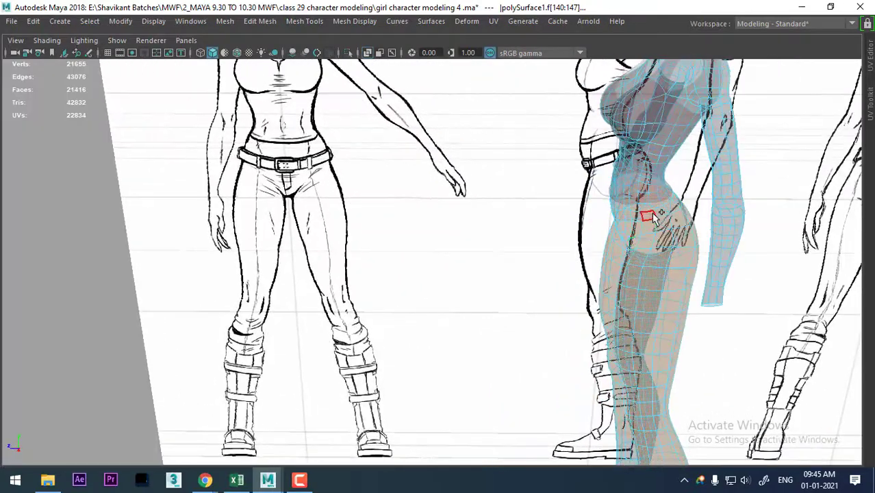
shift+right_click(653, 213)
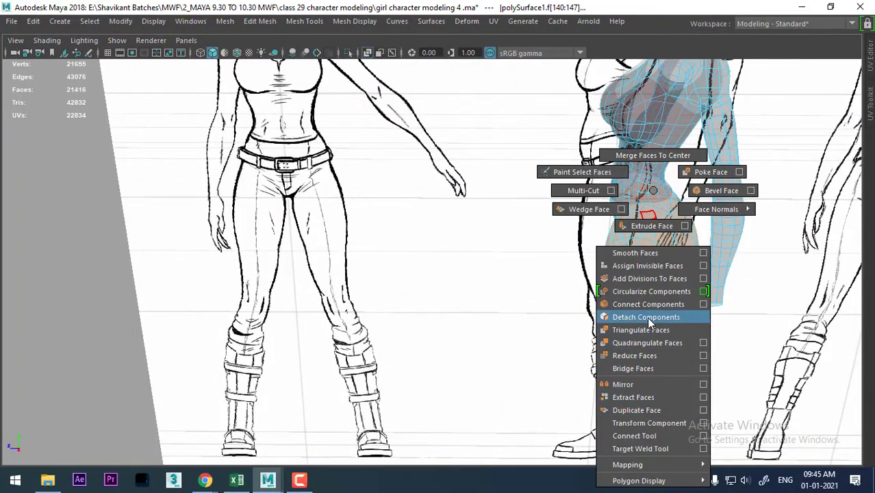
click(640, 406)
- Check the duplicated piece and switch back to Object Mode
mouse_move(592, 187)
alt+mouse_down()
mouse_move(643, 168)
mouse_move(603, 205)
alt+mouse_up()
scroll(596, 233, up, 3)
scroll(596, 232, up, 3)
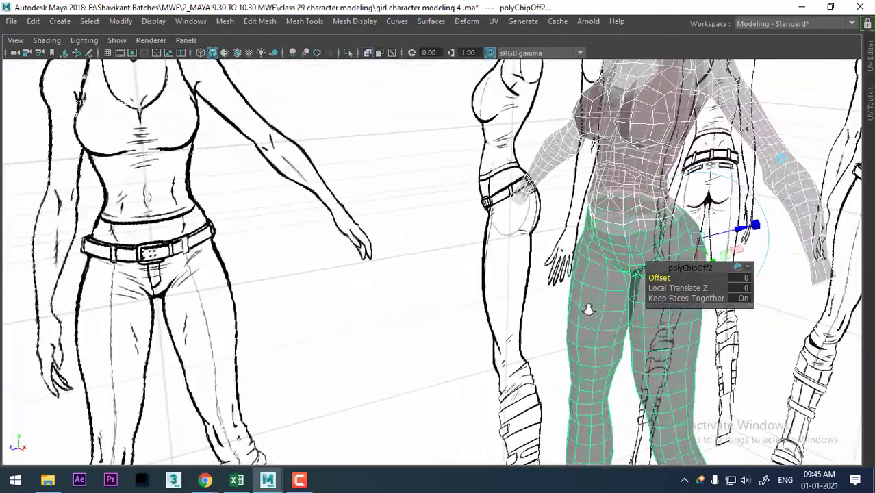
right_click(588, 111)
click(651, 92)
alt+drag(616, 205, 576, 278)
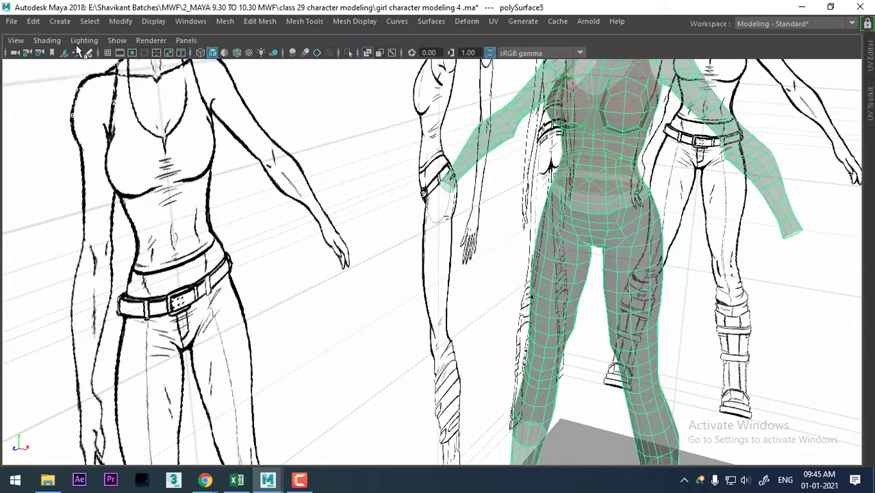
- Turn off X-Ray shading and select the new jeans mesh
click(47, 40)
click(63, 172)
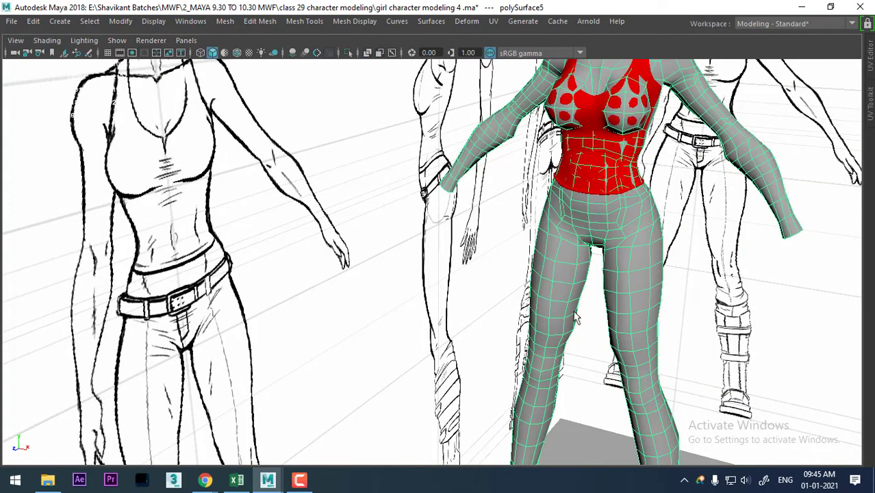
click(643, 273)
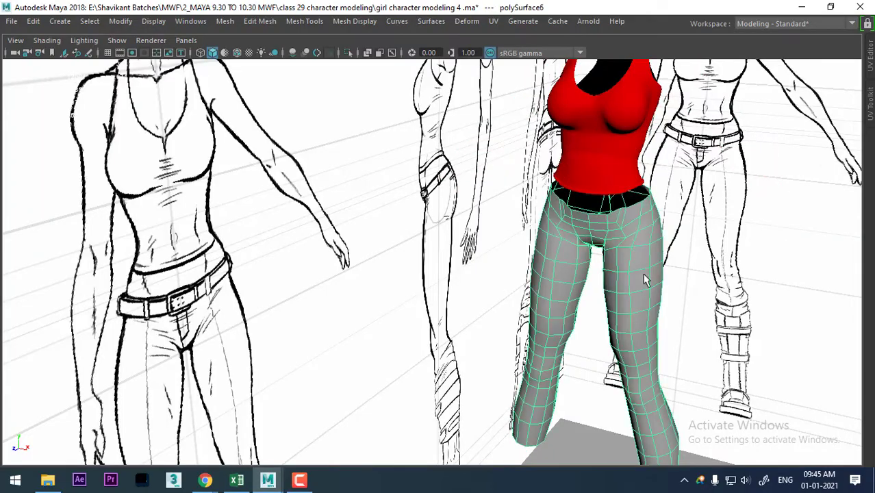
mouse_move(643, 273)
alt+mouse_down()
mouse_move(619, 349)
mouse_move(651, 349)
mouse_move(615, 332)
alt+mouse_up()
- Isolate the jeans mesh so all other objects are hidden
scroll(619, 348, up, 2)
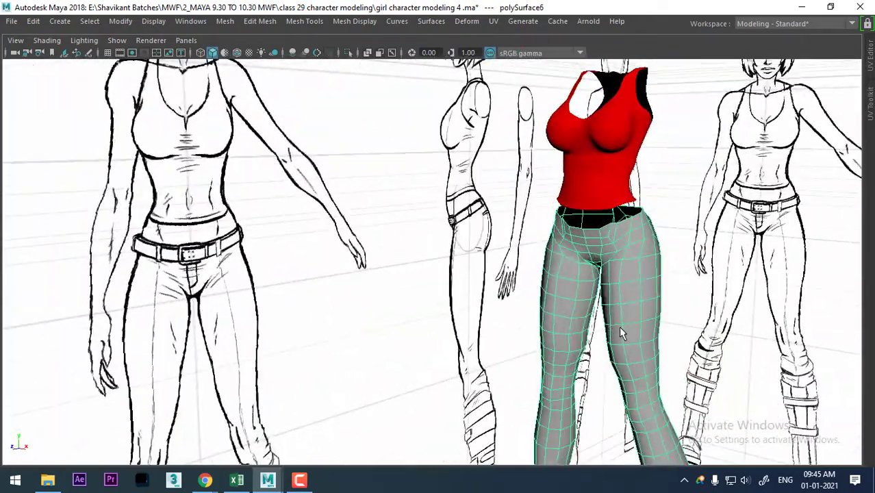
key(ctrl+1)
mouse_move(674, 323)
alt+mouse_down()
mouse_move(610, 354)
mouse_move(383, 291)
mouse_move(564, 272)
mouse_move(615, 309)
mouse_move(553, 272)
mouse_move(430, 275)
mouse_move(539, 232)
mouse_move(412, 272)
mouse_move(494, 268)
mouse_move(541, 252)
alt+mouse_up()
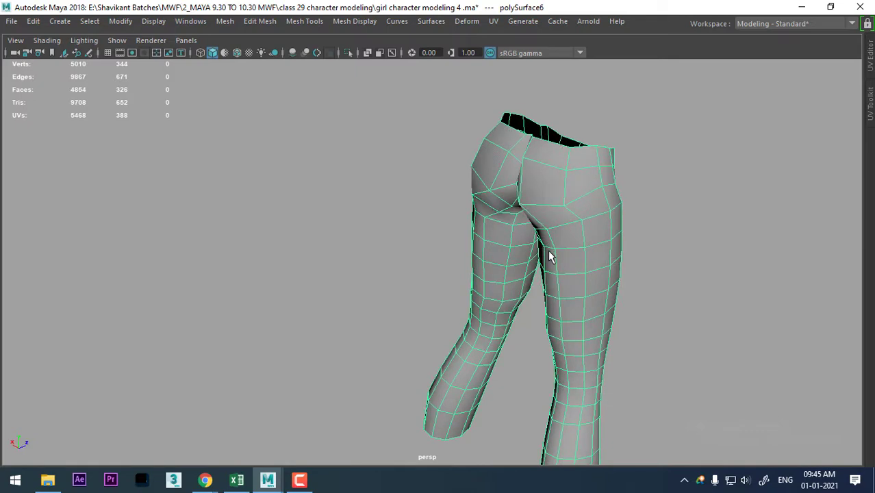
- Select the two centre-back seam edges of the jeans in edge mode
key(3)
mouse_move(496, 217)
alt+mouse_down()
mouse_move(656, 266)
mouse_move(742, 181)
alt+mouse_up()
key(1)
right_drag(728, 113, 729, 74)
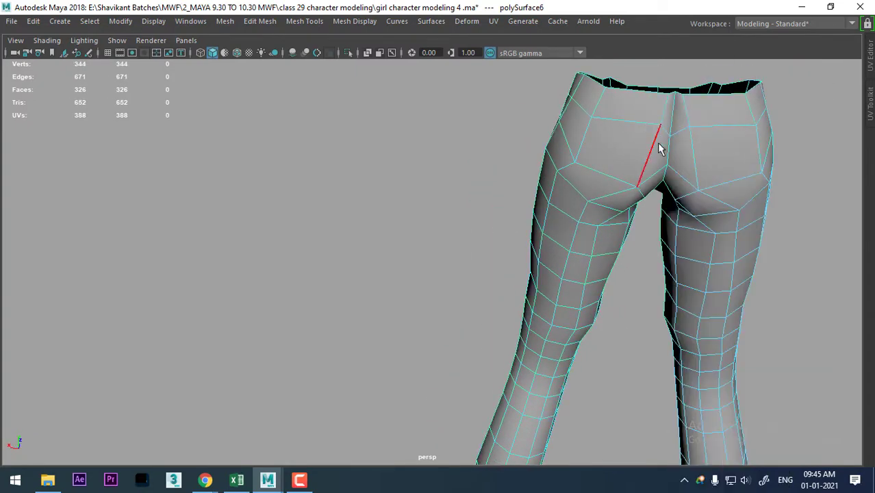
click(674, 113)
mouse_move(673, 113)
alt+mouse_down()
mouse_move(651, 108)
mouse_move(680, 234)
mouse_move(674, 176)
alt+mouse_up()
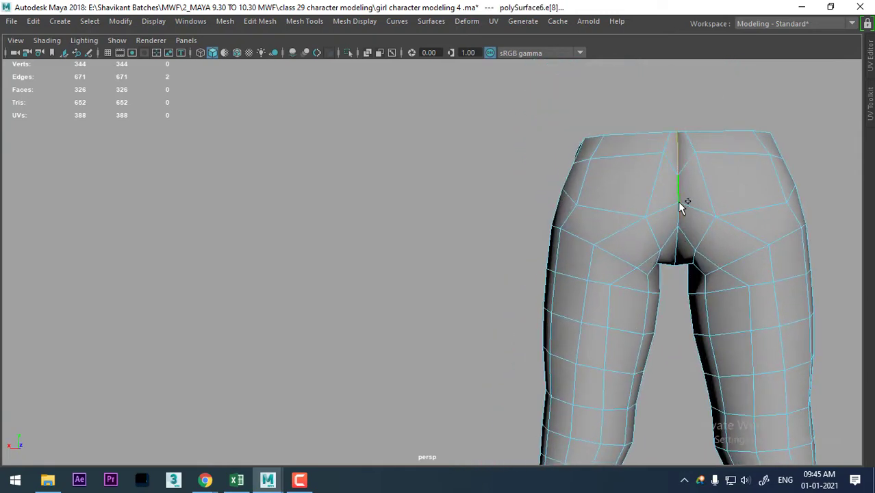
mouse_move(680, 211)
alt+mouse_down()
mouse_move(650, 166)
mouse_move(709, 305)
alt+mouse_up()
shift+click(654, 170)
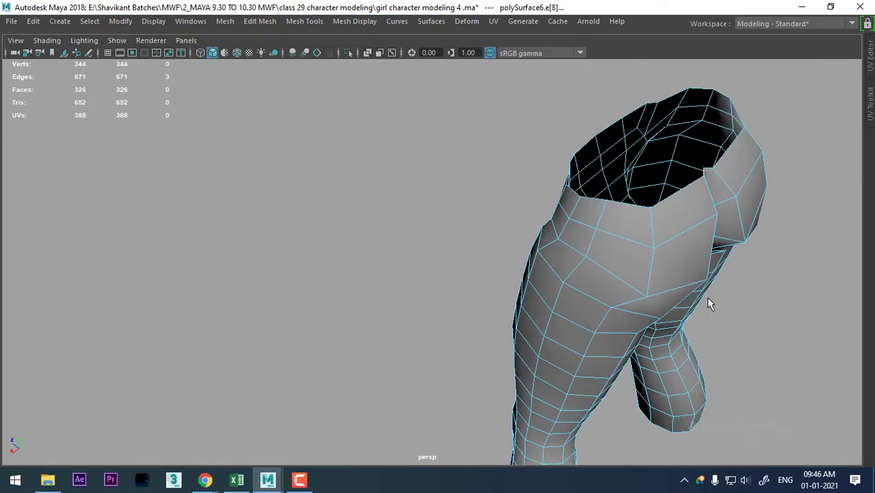
- Move the selected seam edges slightly in Top view to tidy the waistline
key(w)
mouse_move(738, 250)
alt+mouse_down()
mouse_move(724, 206)
mouse_move(697, 293)
alt+mouse_up()
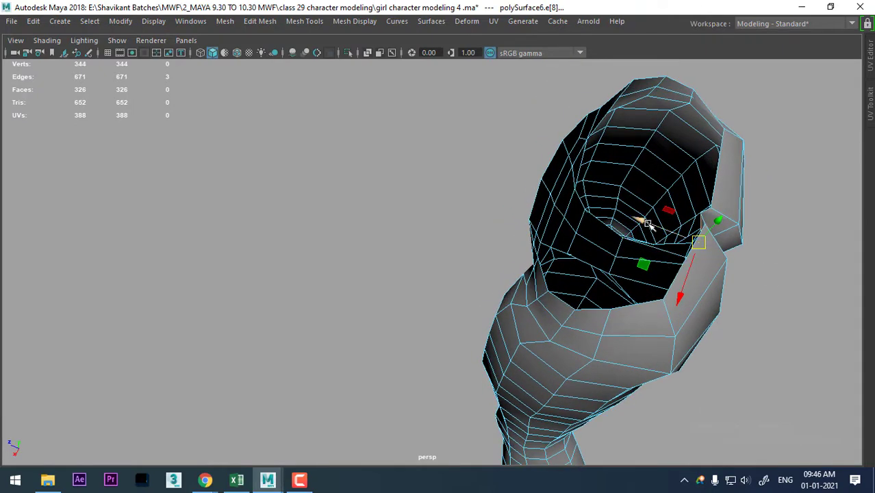
mouse_move(647, 225)
mouse_down()
mouse_move(659, 230)
mouse_move(630, 231)
mouse_up()
key(space)
drag(446, 273, 444, 264)
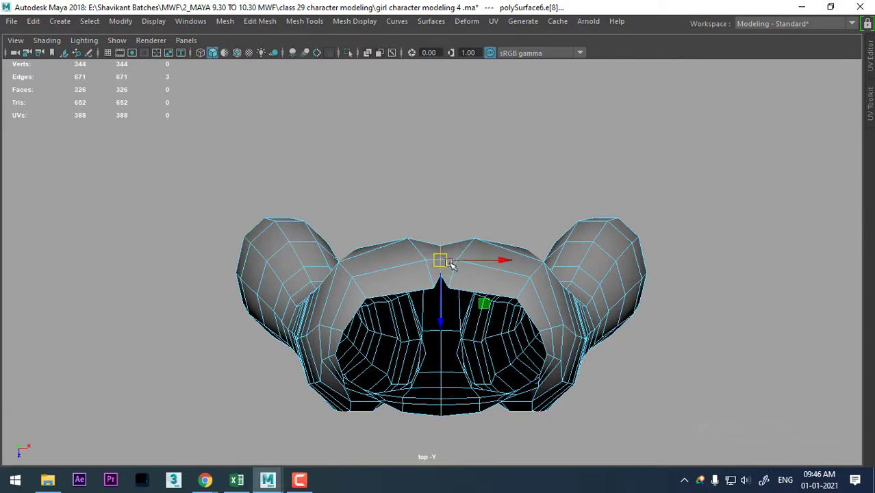
key(space)
- Enter vertex mode and select a vertex at the centre of the back waistline
mouse_move(493, 277)
mouse_down()
mouse_move(519, 199)
mouse_move(598, 195)
mouse_up()
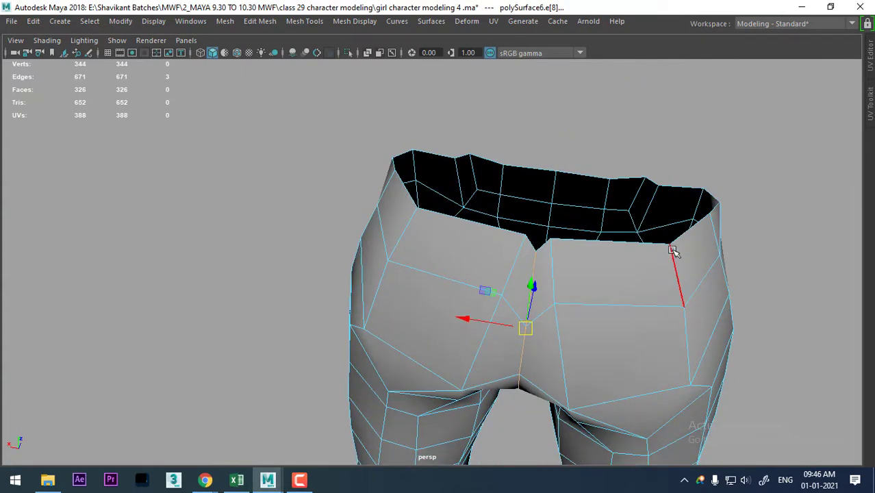
right_drag(670, 113, 605, 109)
mouse_move(606, 109)
alt+mouse_down()
mouse_move(574, 195)
mouse_move(579, 220)
alt+mouse_up()
click(560, 169)
key(space)
- Extrude the top waist edge loop with Ctrl+E and pull it slightly down
scroll(576, 219, up, 3)
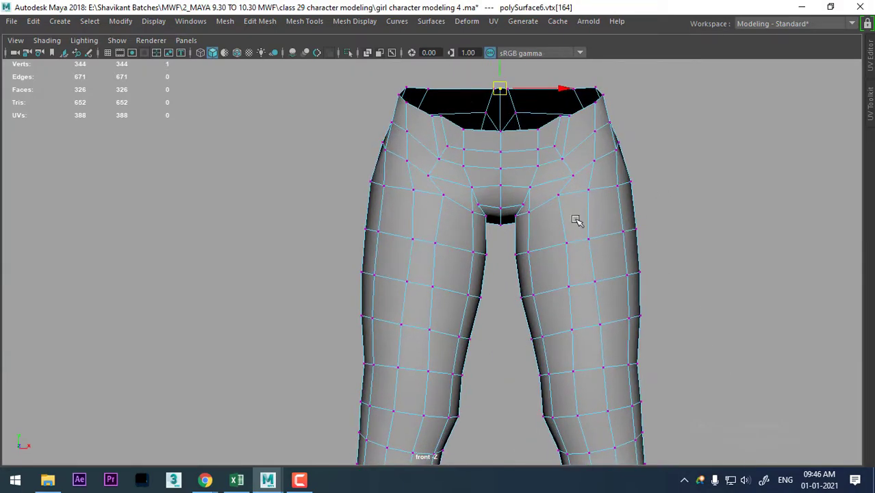
scroll(576, 219, up, 2)
scroll(574, 195, up, 3)
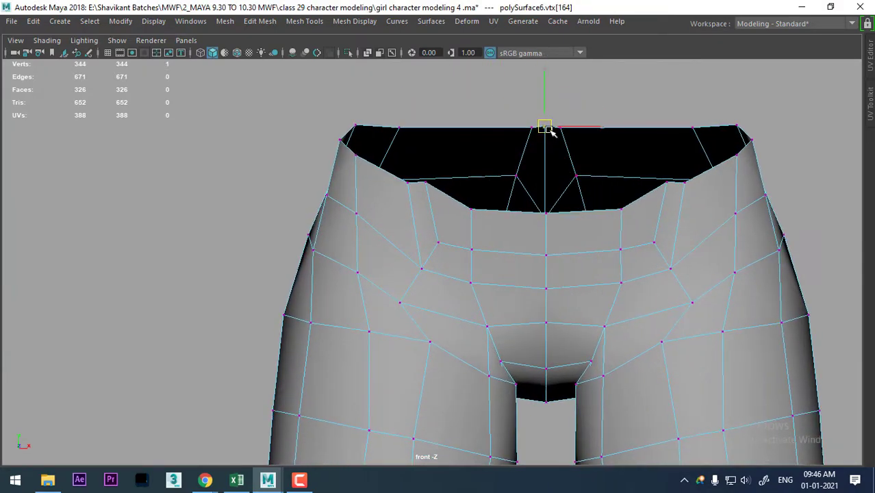
right_drag(650, 113, 644, 76)
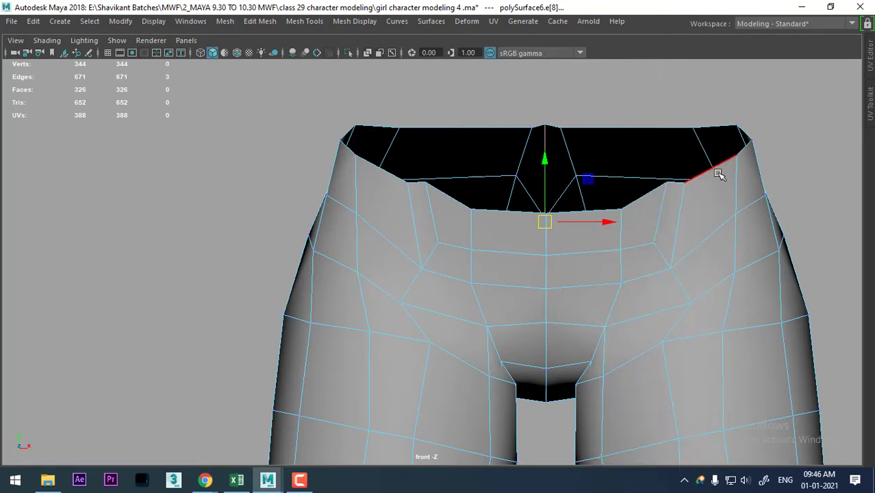
double_click(716, 172)
key(ctrl+e)
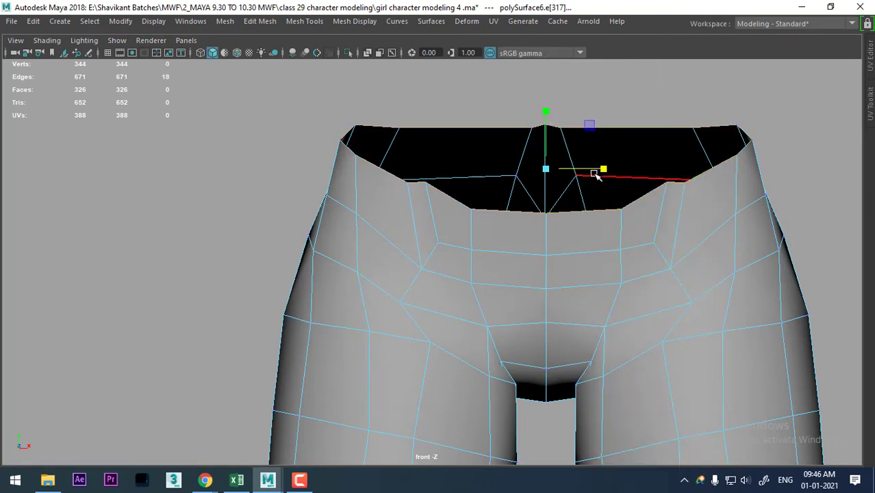
drag(558, 113, 551, 118)
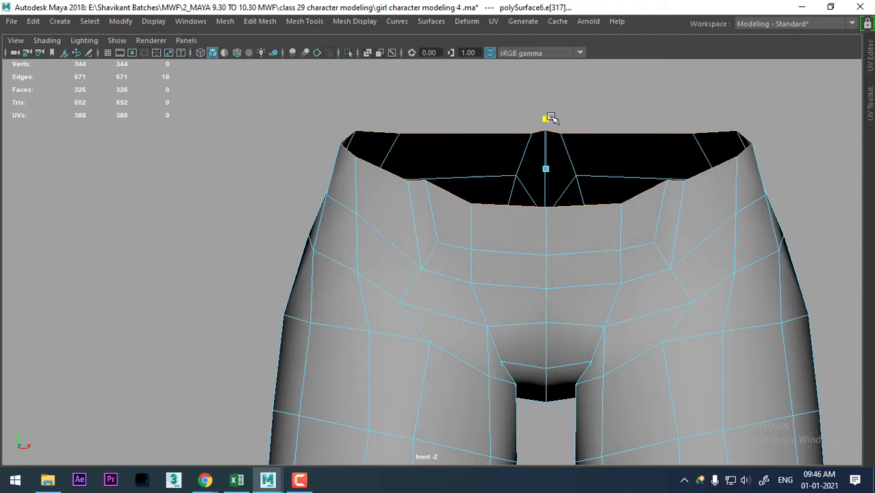
- Switch to the side view framed on the hips
key(space)
drag(662, 215, 728, 159)
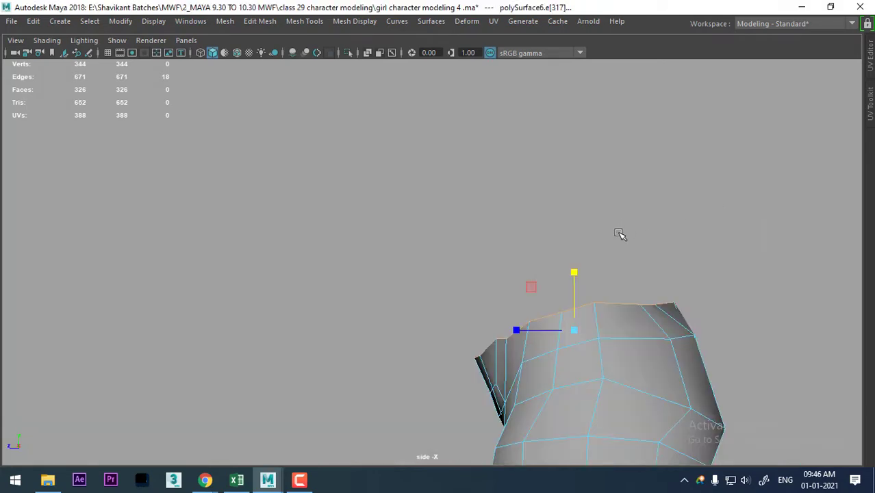
alt+middle_drag(628, 207, 555, 209)
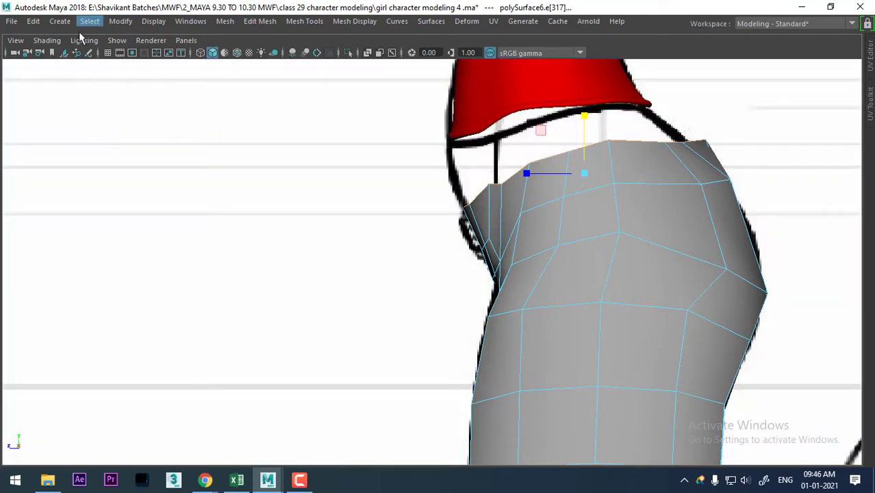
- With X-Ray on, lower and tilt the waist edge to follow the drawn belt line
click(46, 39)
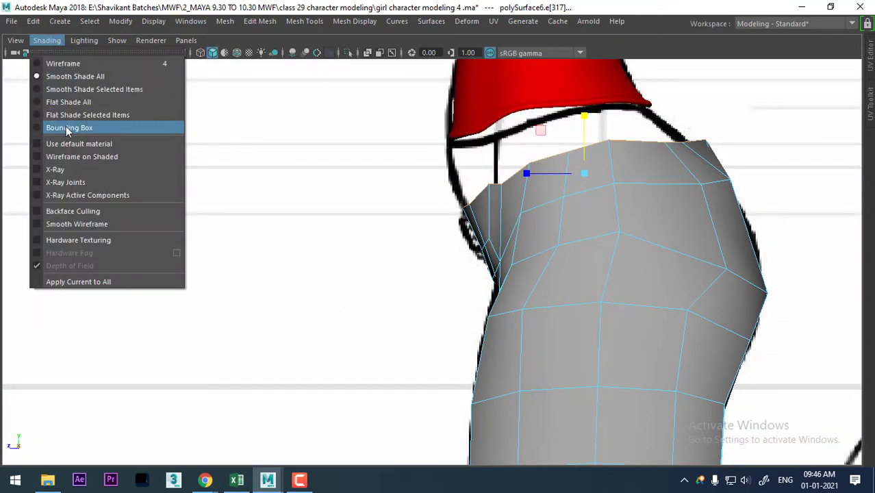
click(72, 170)
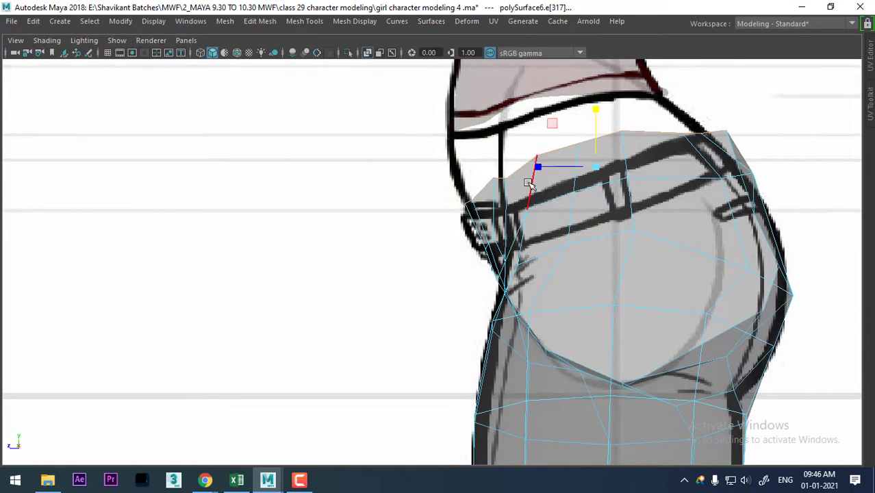
alt+middle_drag(530, 197, 507, 194)
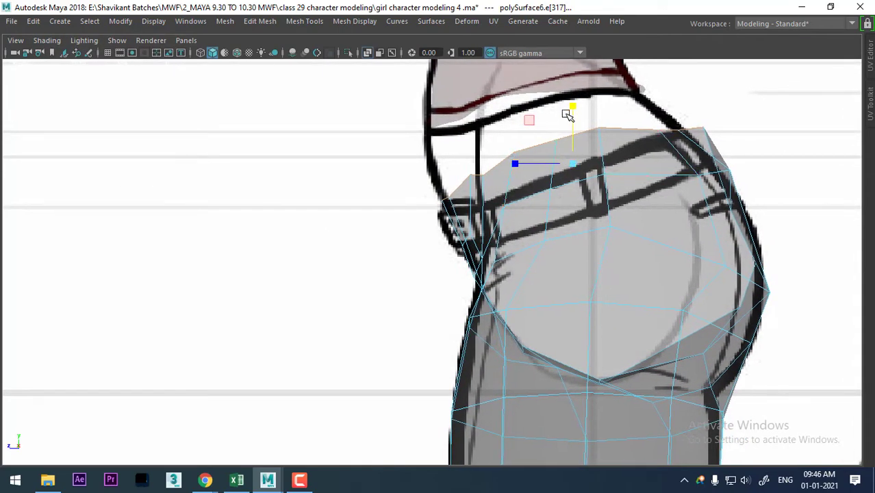
drag(572, 108, 574, 167)
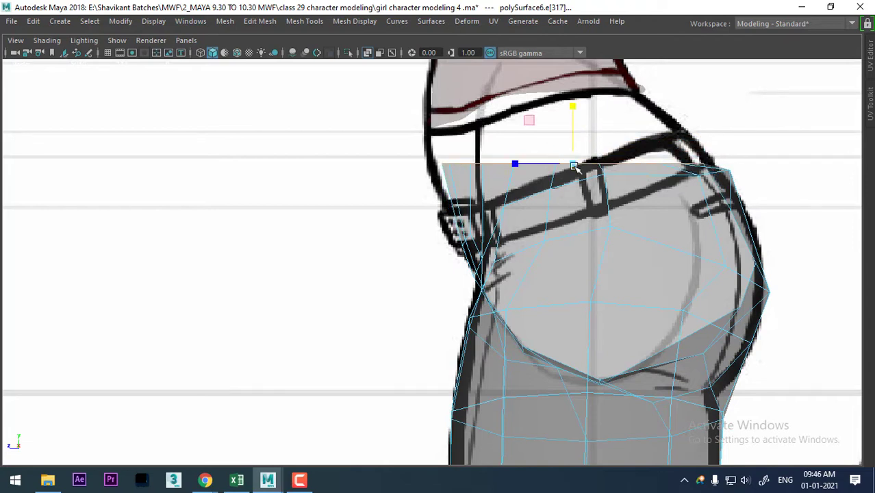
key(e)
drag(518, 173, 537, 201)
scroll(567, 219, down, 2)
key(w)
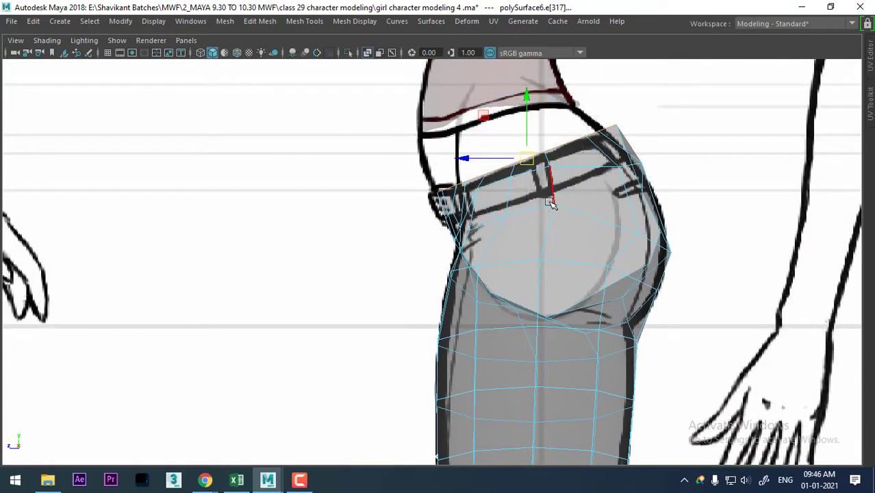
alt+middle_drag(517, 221, 515, 232)
- Frame the whole jeans in front view and return to object selection
key(space)
drag(530, 221, 529, 254)
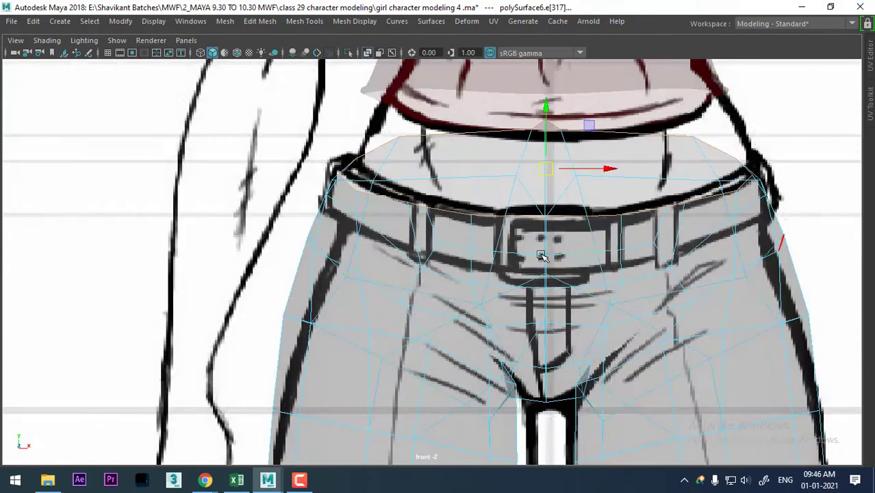
alt+middle_drag(579, 244, 574, 170)
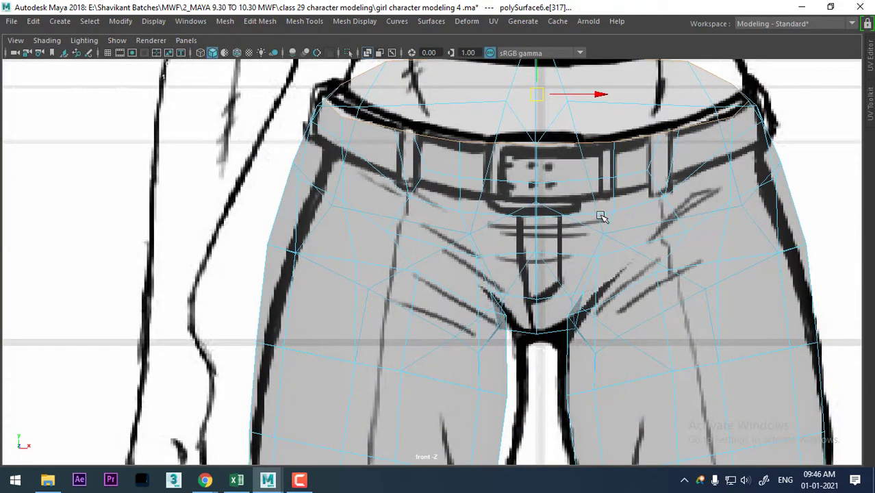
scroll(594, 204, down, 3)
scroll(531, 287, down, 1)
alt+middle_drag(532, 287, 519, 267)
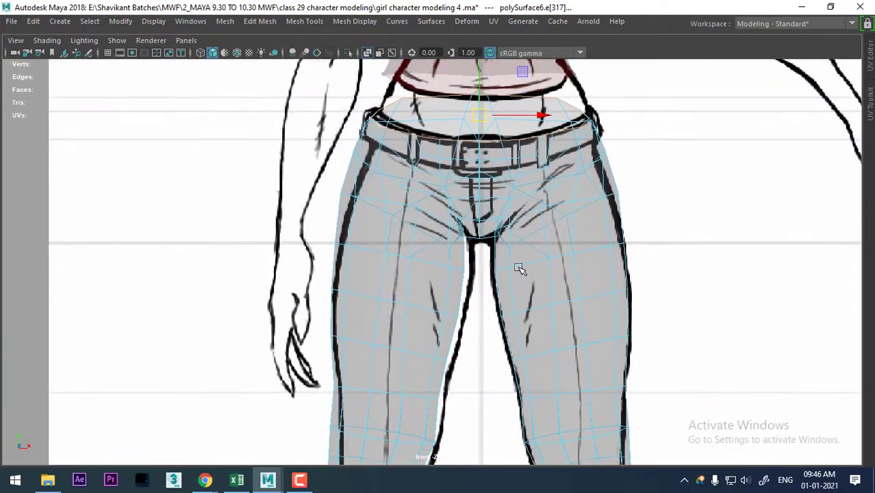
right_drag(541, 162, 635, 119)
- Go back to perspective view with X-Ray shading turned off
key(space)
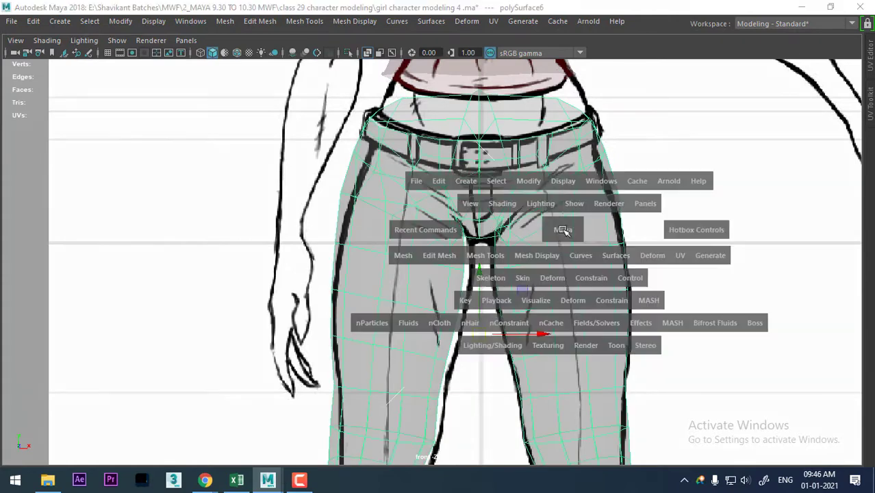
click(564, 226)
key(4)
key(5)
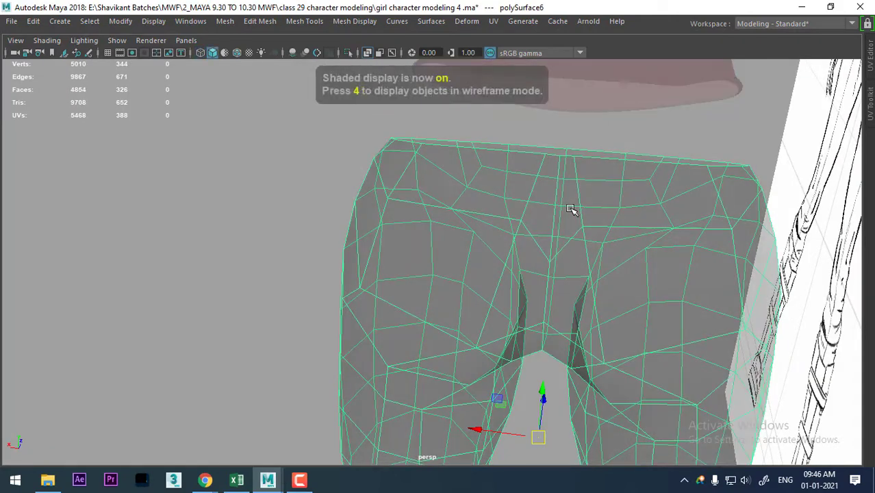
click(47, 41)
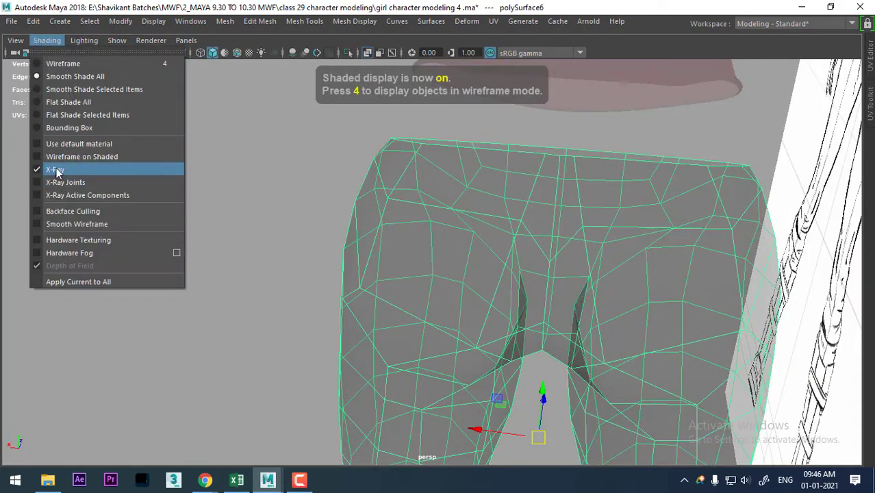
click(58, 168)
scroll(504, 233, down, 3)
mouse_move(504, 233)
alt+mouse_down()
mouse_move(517, 259)
mouse_move(500, 274)
mouse_move(483, 266)
mouse_move(456, 208)
mouse_move(475, 276)
alt+mouse_up()
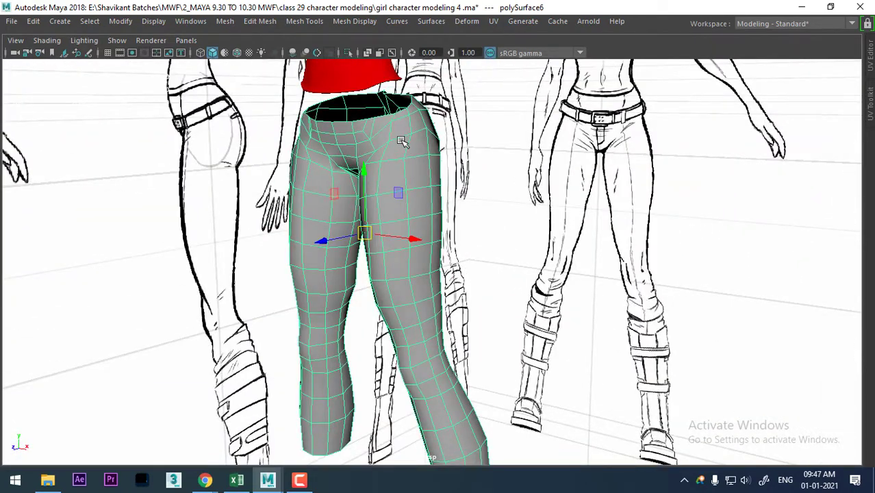
- Assign a new Lambert material coloured pale lavender (H 240, S 0.308, V 1)
right_drag(402, 111, 502, 375)
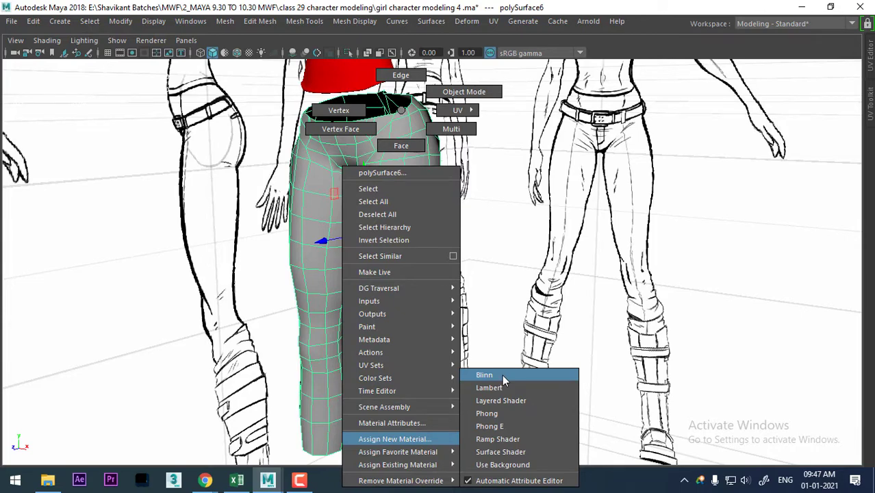
click(503, 387)
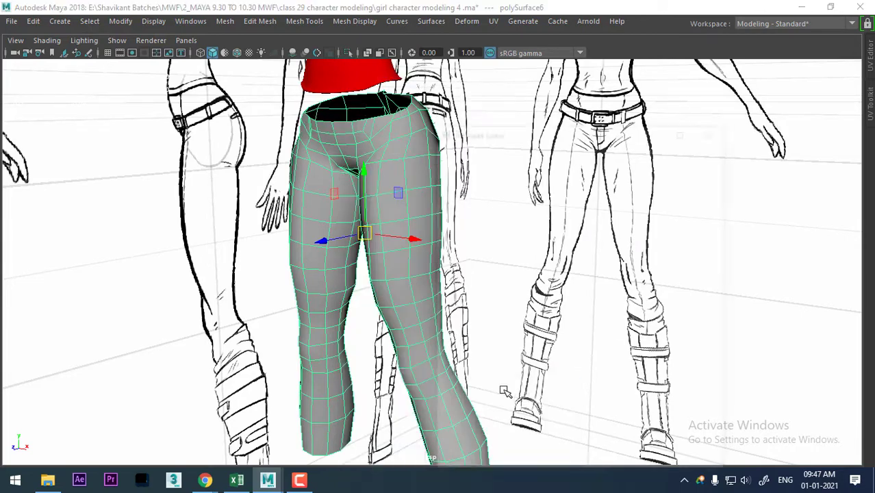
click(546, 312)
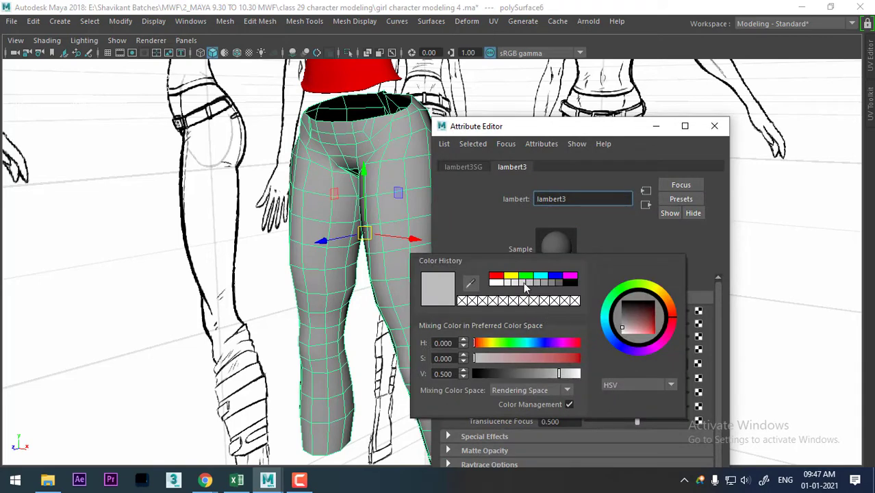
click(551, 278)
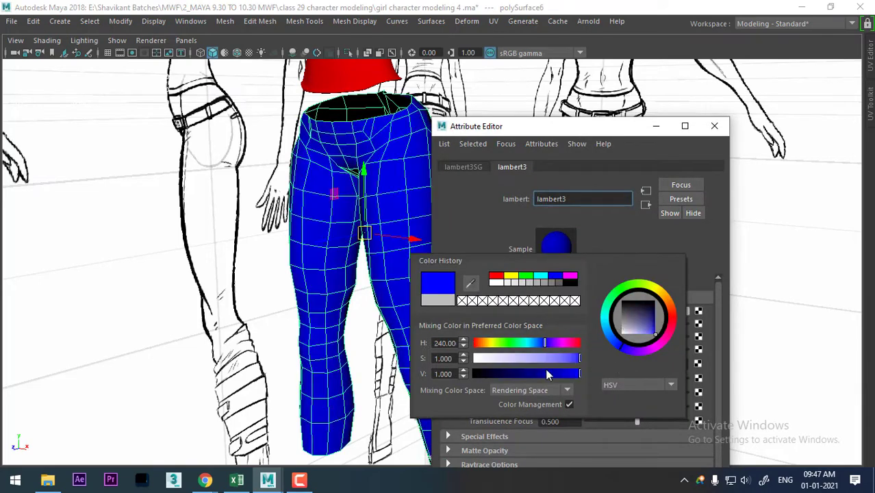
drag(545, 359, 517, 359)
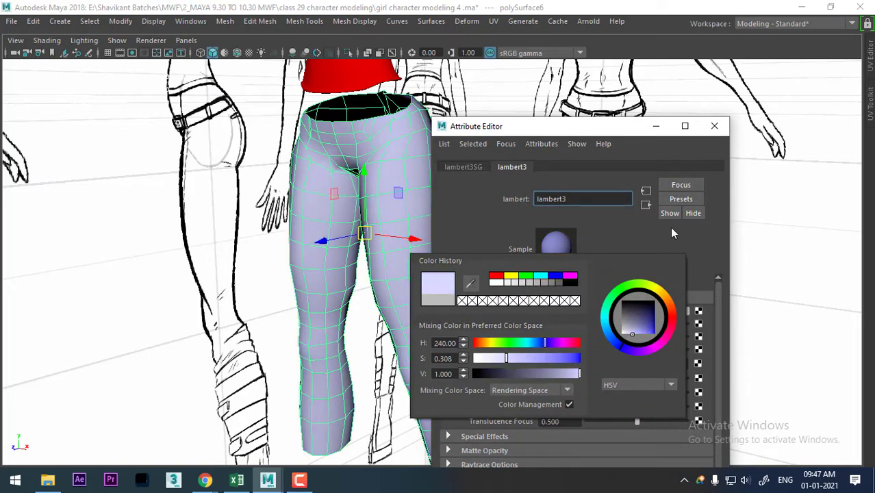
click(714, 126)
alt+drag(528, 219, 532, 236)
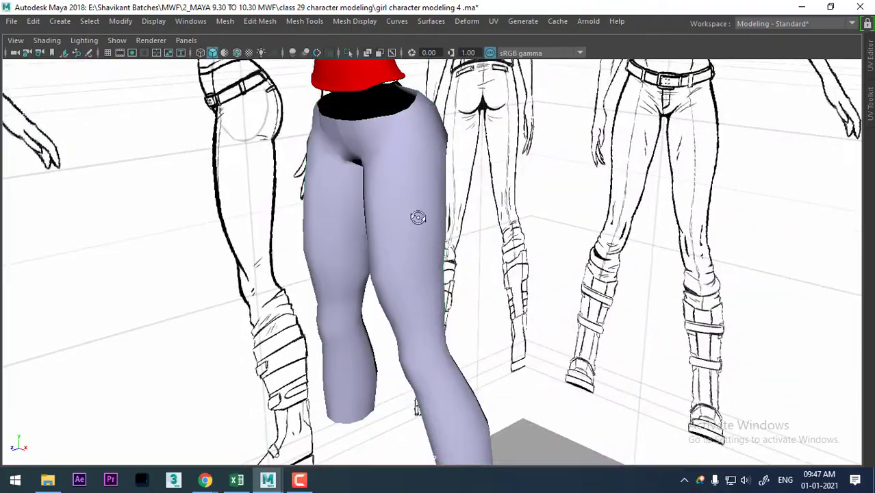
mouse_move(411, 215)
alt+mouse_down()
mouse_move(504, 254)
mouse_move(502, 280)
mouse_move(381, 280)
mouse_move(442, 288)
mouse_move(465, 303)
mouse_move(553, 306)
alt+mouse_up()
- In Right view, pull the back-hip vertex vtx[164] in to match the reference outline
scroll(461, 219, up, 3)
scroll(504, 254, down, 3)
scroll(495, 279, up, 1)
scroll(384, 282, up, 3)
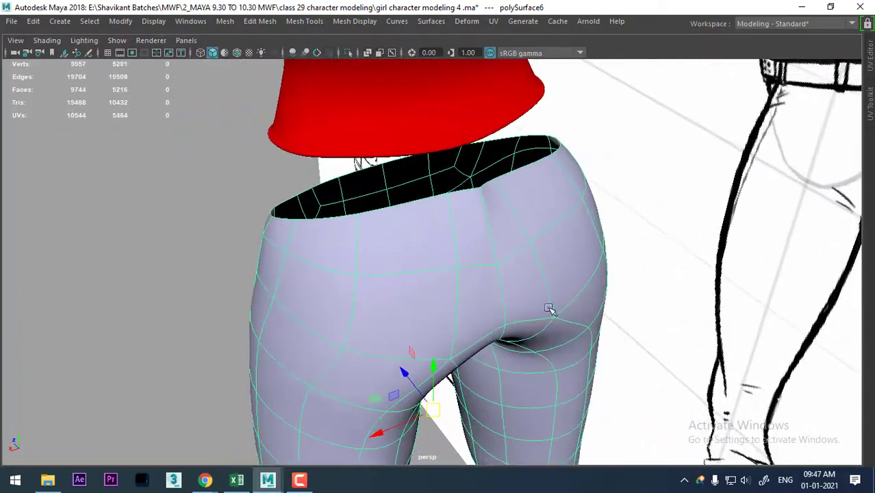
right_drag(557, 108, 507, 108)
mouse_move(521, 206)
alt+mouse_down()
mouse_move(531, 223)
mouse_move(664, 226)
alt+mouse_up()
click(539, 207)
key(space)
scroll(648, 297, up, 2)
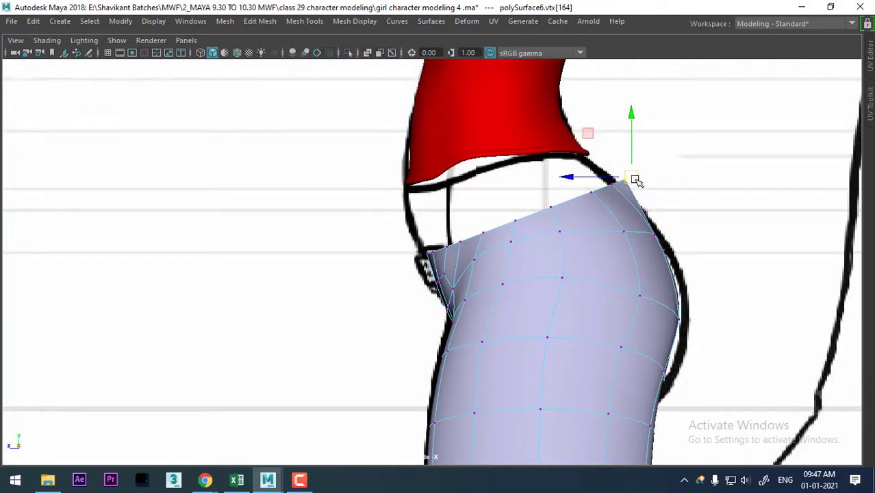
drag(628, 179, 618, 185)
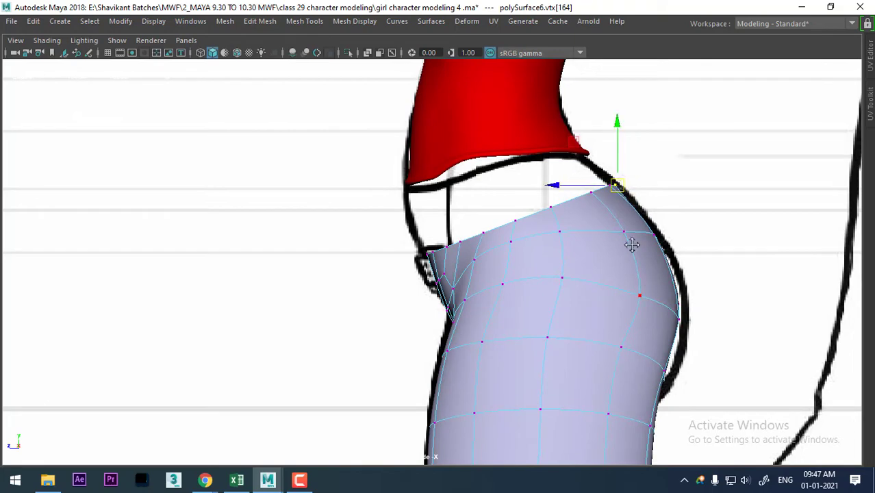
alt+middle_drag(630, 242, 683, 142)
scroll(548, 254, down, 2)
- Scale the whole jeans mesh slightly in Object Mode
right_drag(511, 110, 573, 92)
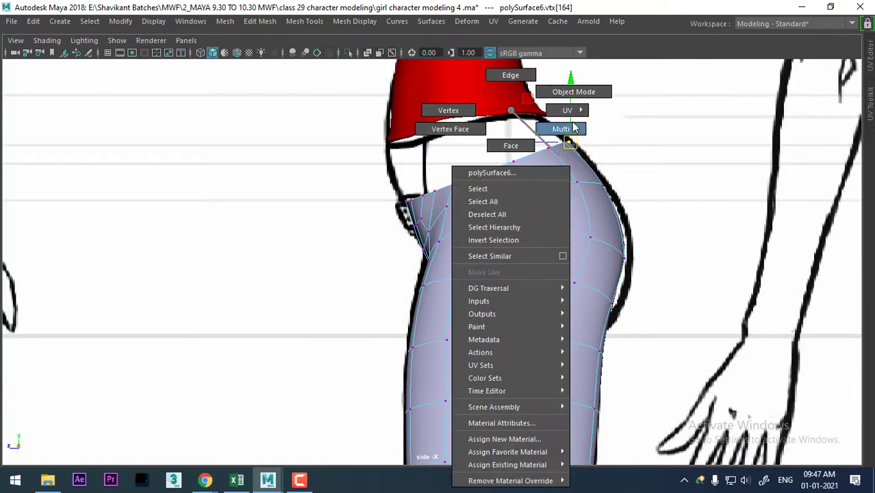
alt+drag(485, 301, 528, 302)
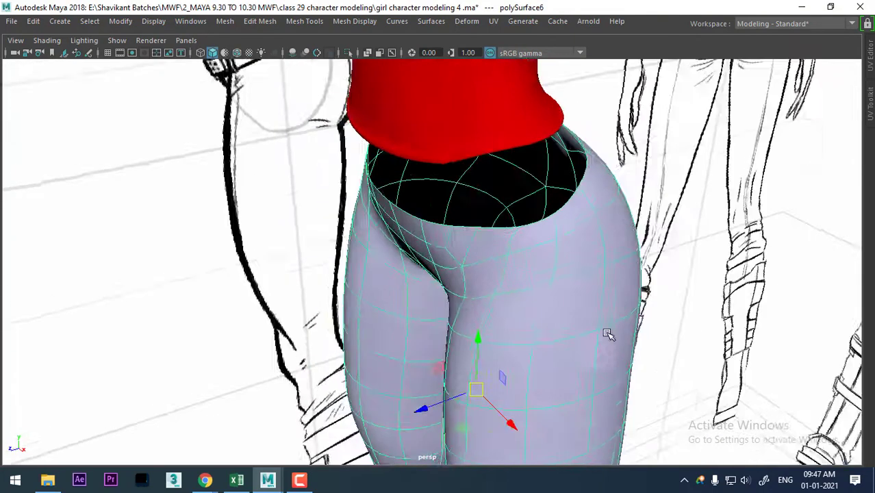
key(r)
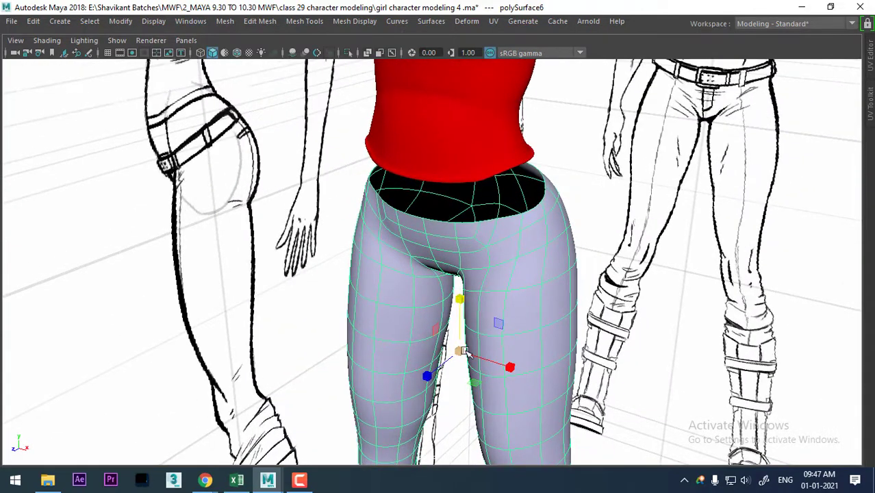
drag(459, 353, 461, 350)
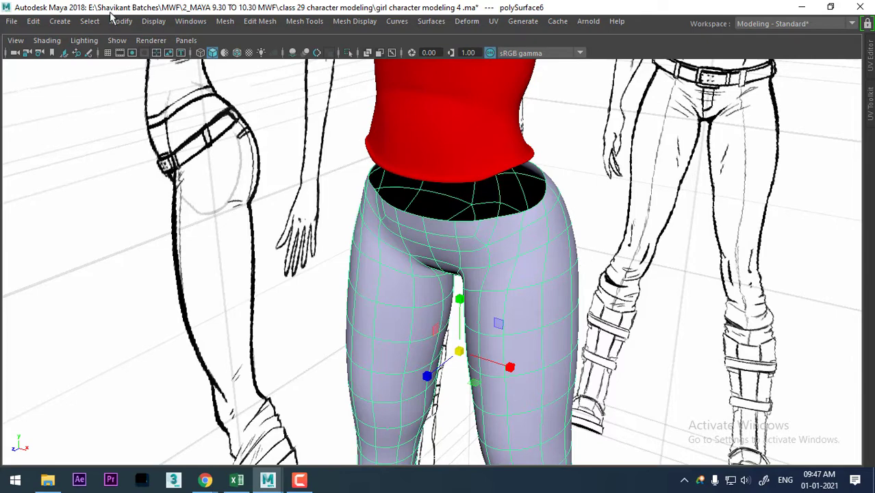
click(154, 21)
mouse_move(171, 102)
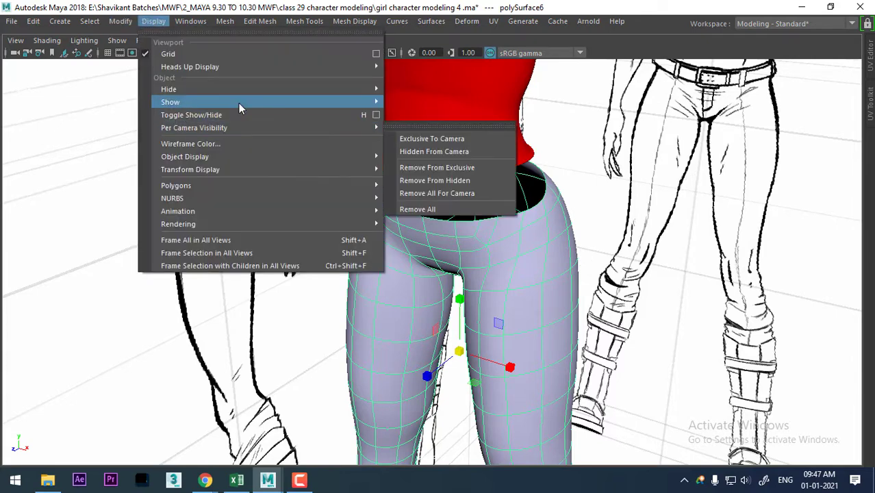
- Unhide all objects and select the lavender pants mesh, polySurface6
click(449, 165)
alt+drag(626, 271, 688, 264)
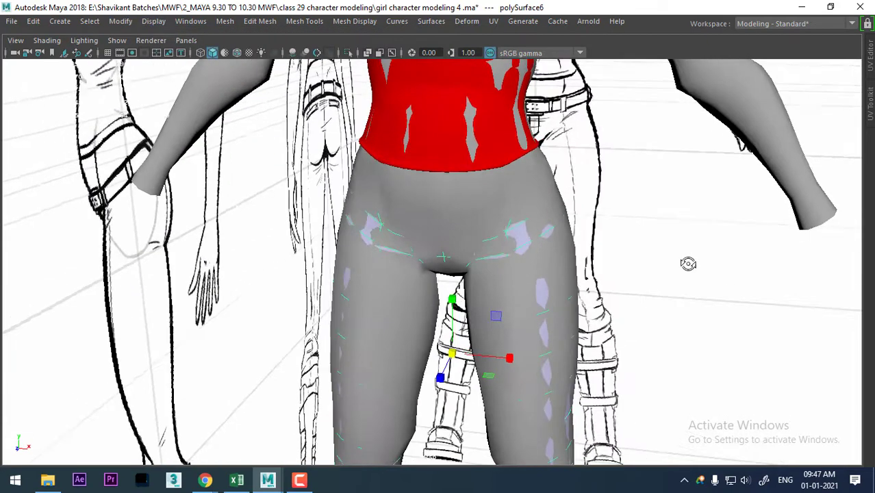
click(491, 190)
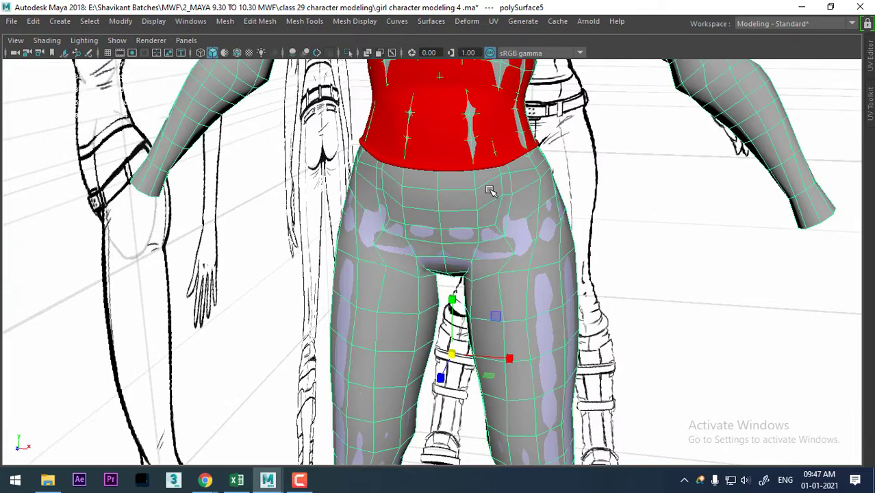
click(528, 231)
click(545, 264)
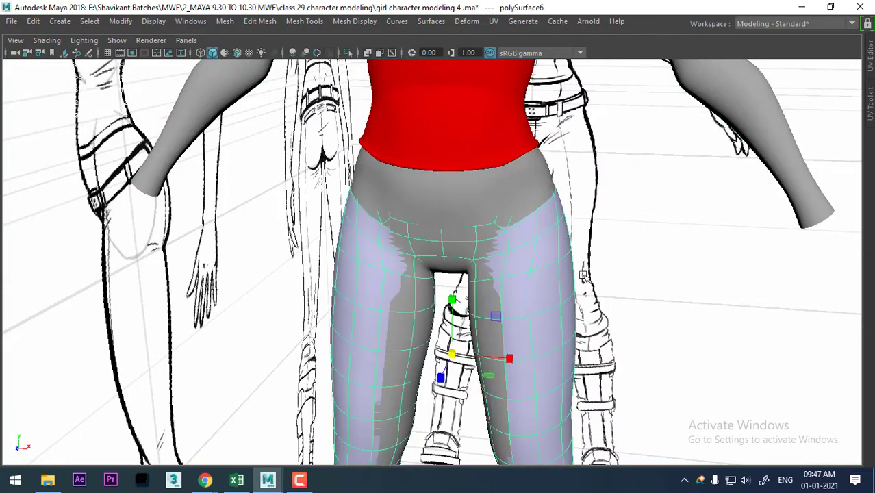
- Tumble around the pants from rear, sides and front, then switch to Front view
mouse_move(545, 264)
alt+mouse_down()
mouse_move(390, 186)
mouse_move(479, 226)
mouse_move(498, 123)
mouse_move(277, 144)
mouse_move(453, 154)
mouse_move(488, 221)
mouse_move(461, 187)
mouse_move(546, 121)
mouse_move(548, 157)
mouse_move(537, 167)
alt+mouse_up()
right_drag(537, 167, 535, 164)
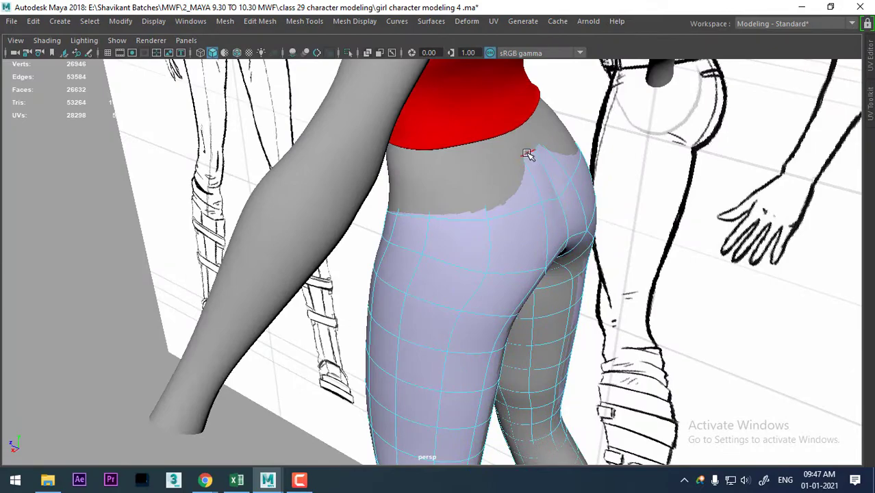
mouse_move(530, 155)
alt+mouse_down()
mouse_move(543, 192)
mouse_move(504, 166)
alt+mouse_up()
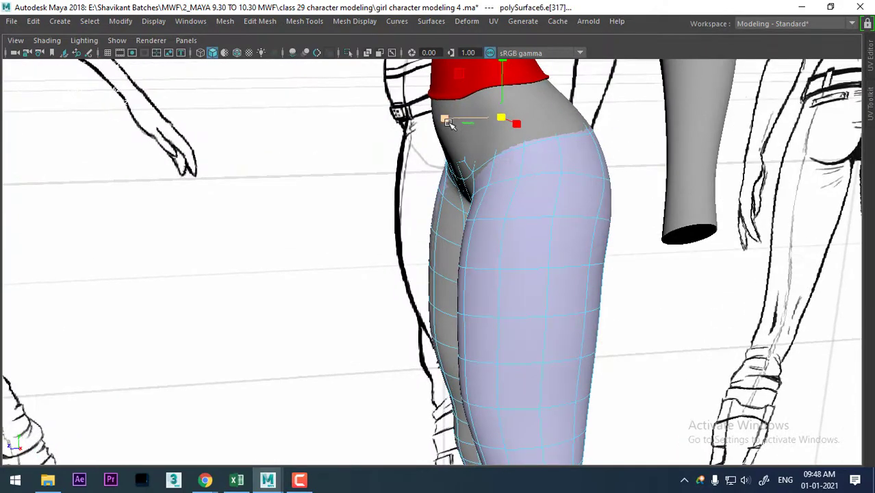
mouse_move(442, 121)
alt+mouse_down()
mouse_move(556, 152)
mouse_move(553, 130)
alt+mouse_up()
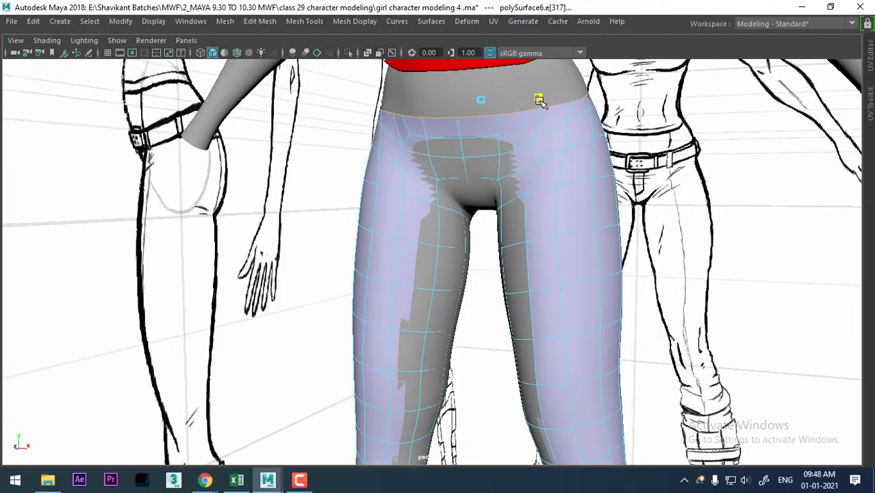
mouse_move(538, 100)
alt+mouse_down()
mouse_move(616, 117)
mouse_move(502, 137)
mouse_move(524, 157)
mouse_move(344, 152)
mouse_move(273, 172)
mouse_move(382, 168)
alt+mouse_up()
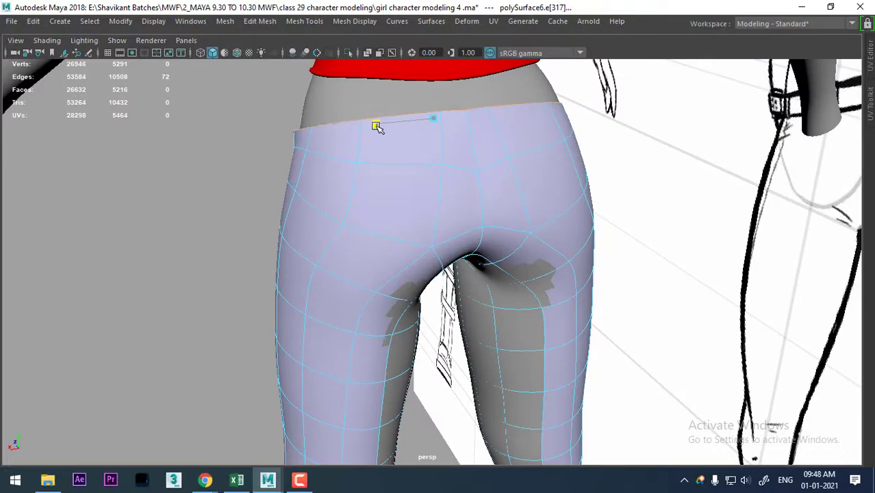
mouse_move(376, 126)
alt+mouse_down()
mouse_move(406, 151)
mouse_move(456, 220)
alt+mouse_up()
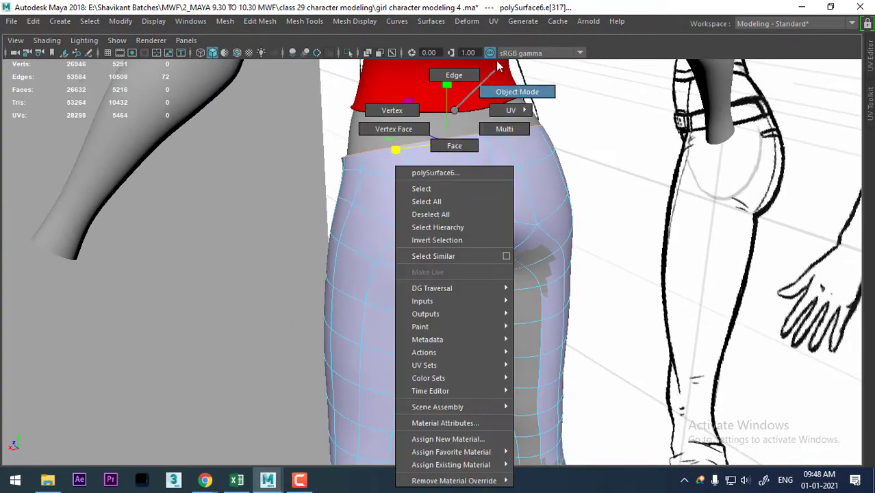
right_drag(401, 144, 504, 86)
mouse_move(504, 86)
alt+mouse_down()
mouse_move(411, 228)
mouse_move(502, 176)
mouse_move(512, 221)
mouse_move(445, 236)
alt+mouse_up()
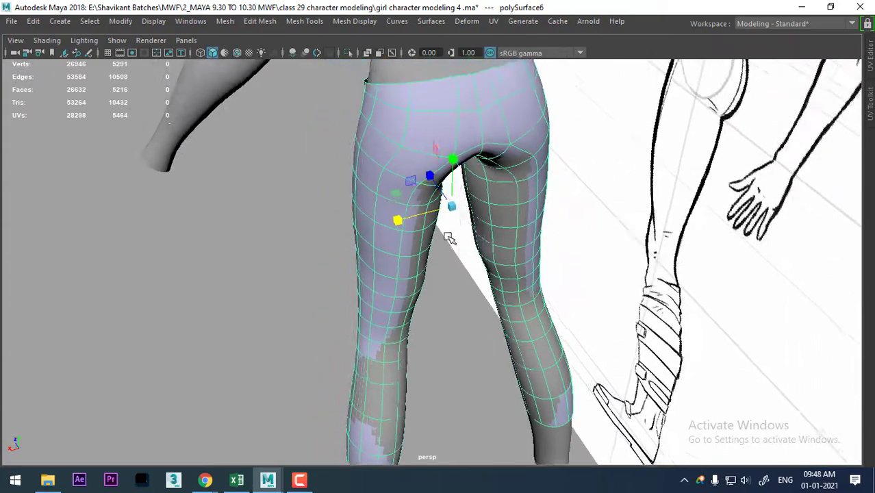
mouse_move(445, 236)
alt+right_down()
mouse_move(743, 201)
mouse_move(363, 222)
alt+right_up()
mouse_move(363, 222)
alt+mouse_down()
mouse_move(494, 230)
mouse_move(449, 177)
mouse_move(445, 208)
alt+mouse_up()
key(space)
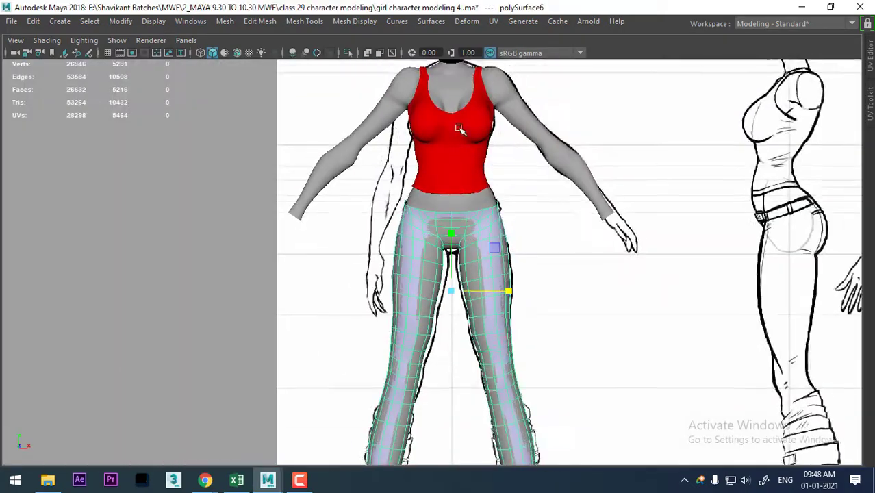
- In Front view, select the left-half faces of the pants and delete them
scroll(437, 194, down, 2)
alt+middle_drag(463, 205, 459, 190)
scroll(494, 190, down, 1)
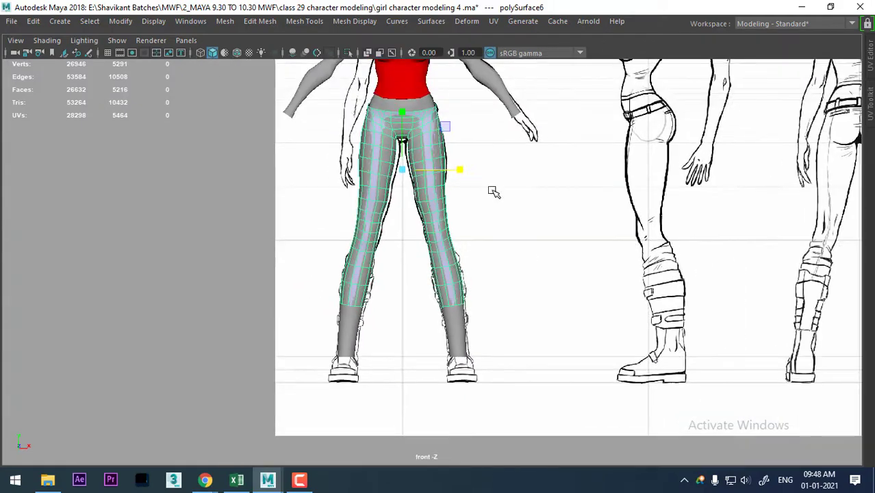
right_drag(118, 117, 118, 143)
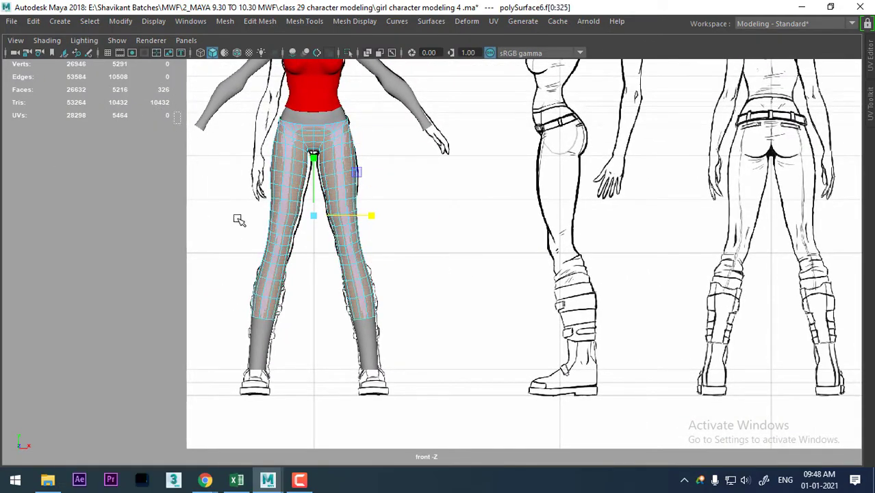
scroll(381, 391, up, 2)
scroll(411, 342, up, 1)
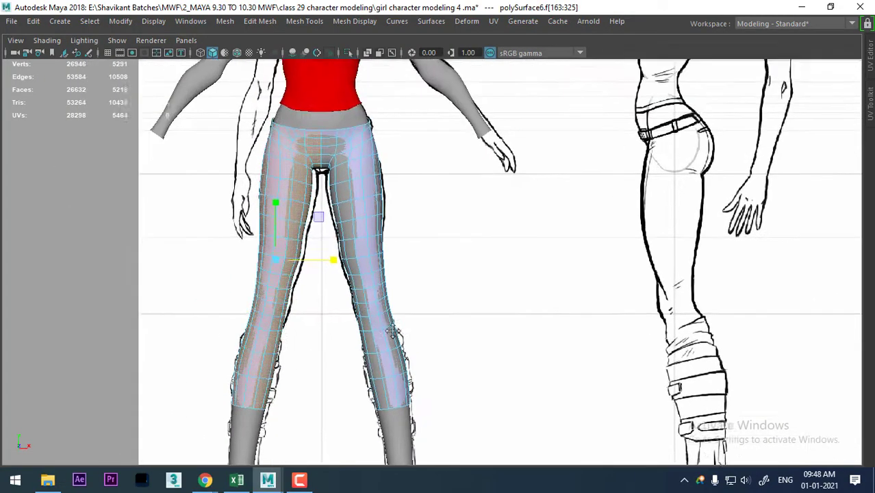
key(Delete)
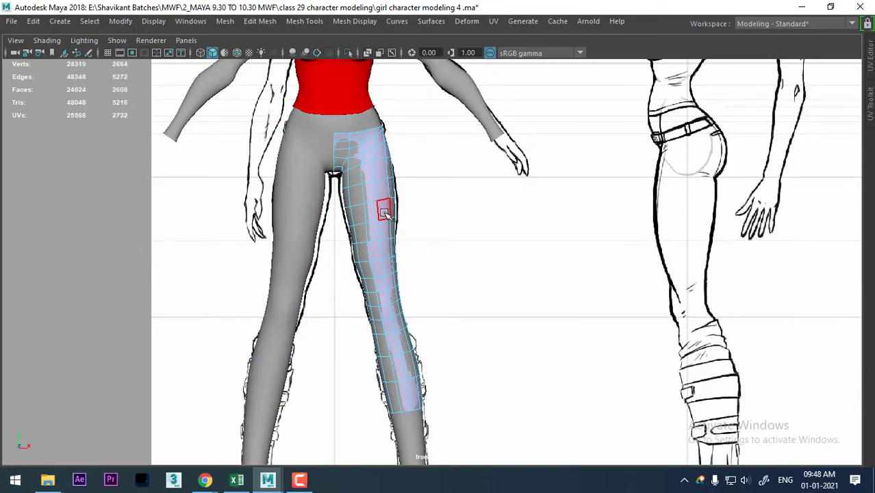
- Select the remaining leg, return to Perspective, and orbit to check its fit on the body
right_drag(373, 120, 434, 90)
scroll(393, 242, up, 2)
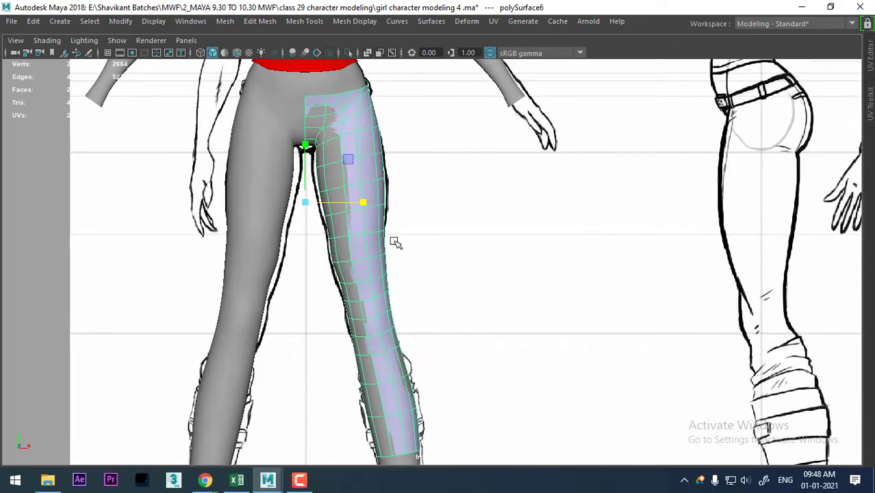
key(space)
click(426, 68)
scroll(473, 254, up, 3)
alt+drag(496, 274, 522, 248)
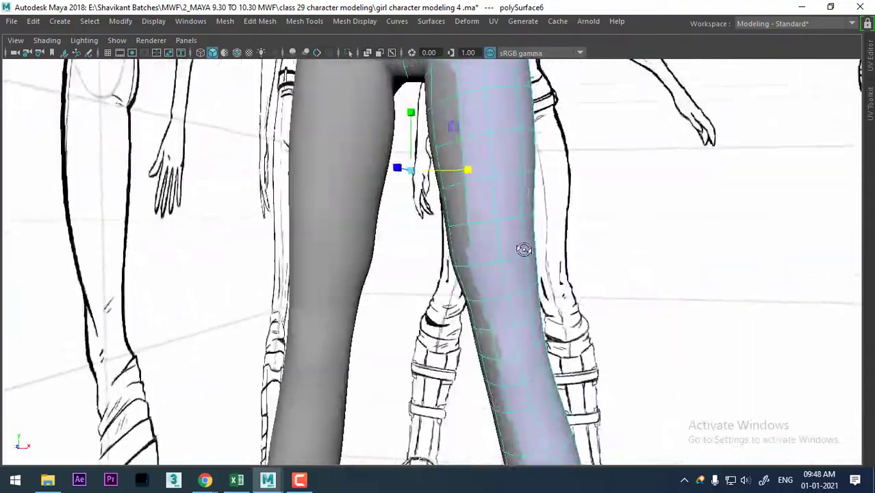
scroll(521, 248, up, 1)
mouse_move(499, 328)
alt+mouse_down()
mouse_move(477, 285)
mouse_move(416, 302)
mouse_move(475, 249)
mouse_move(410, 166)
mouse_move(504, 260)
alt+mouse_up()
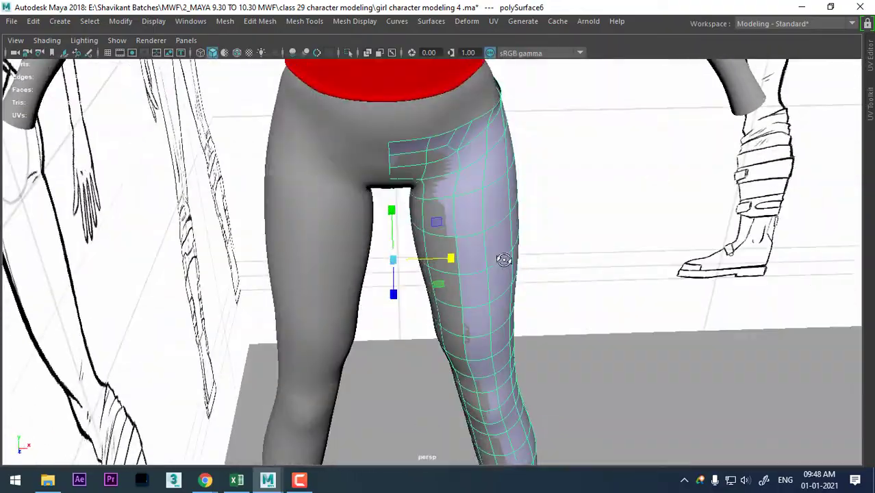
click(367, 149)
alt+drag(367, 149, 498, 238)
- Deselect the body and select the remaining lavender pants leg mesh
alt+drag(618, 313, 470, 140)
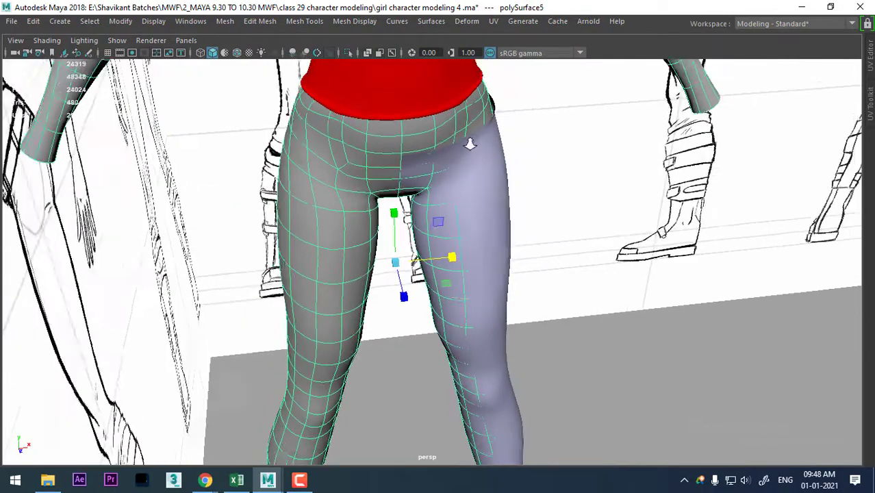
scroll(506, 374, down, 5)
click(590, 392)
scroll(590, 392, up, 5)
mouse_move(589, 392)
alt+mouse_down()
mouse_move(447, 214)
mouse_move(459, 238)
alt+mouse_up()
click(451, 266)
mouse_move(558, 278)
alt+mouse_down()
mouse_move(528, 280)
mouse_move(515, 335)
alt+mouse_up()
- In Front view, slide the pants leg along X onto the body's leg
key(space)
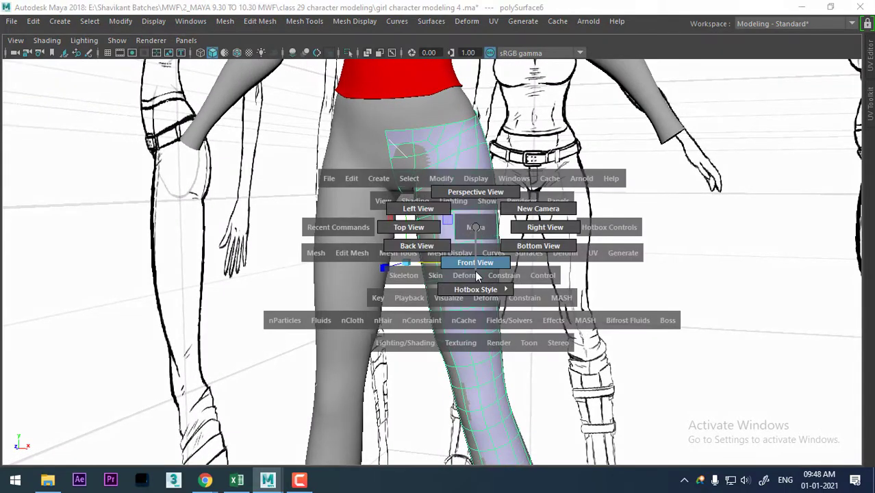
drag(476, 228, 488, 221)
scroll(299, 213, up, 3)
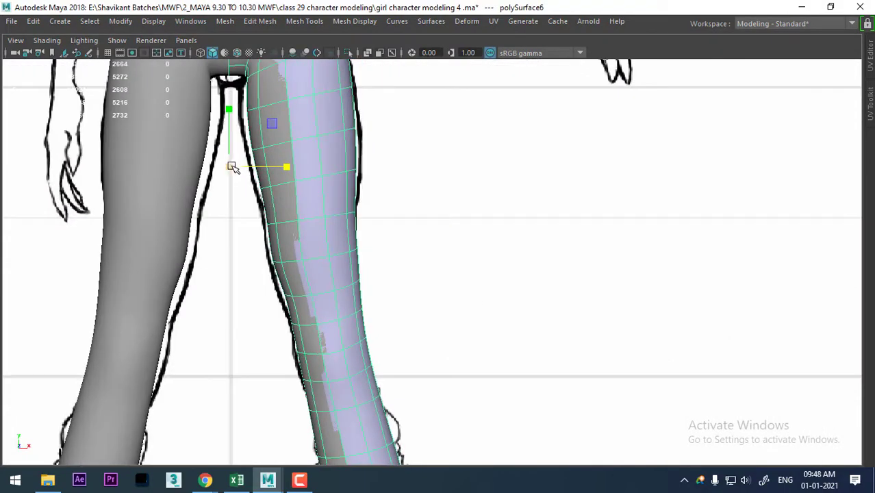
drag(233, 167, 237, 165)
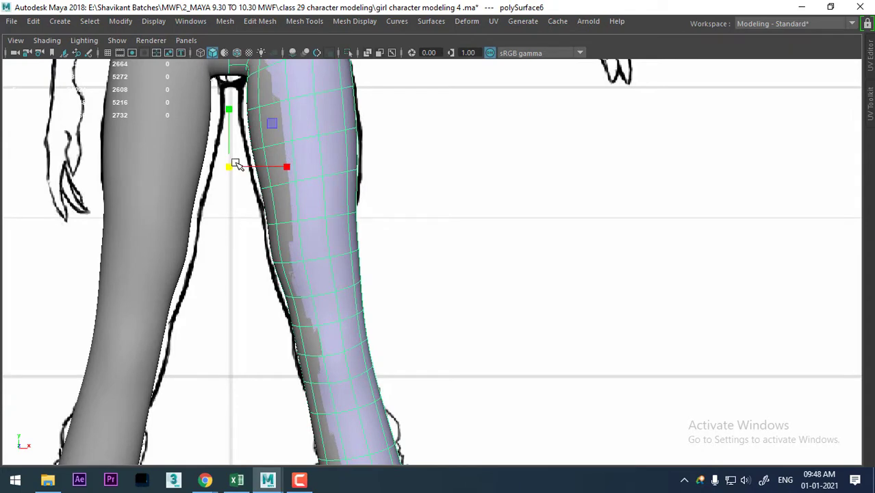
scroll(271, 191, down, 3)
scroll(328, 228, up, 3)
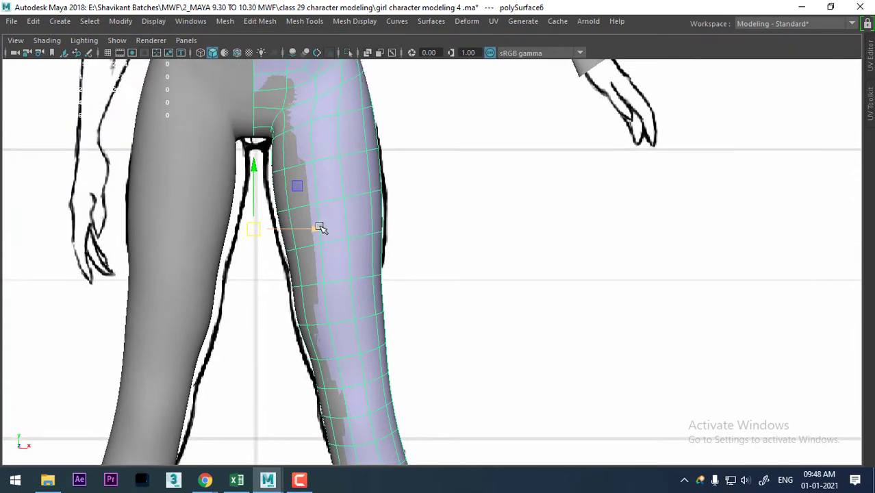
drag(320, 228, 318, 228)
scroll(317, 228, down, 3)
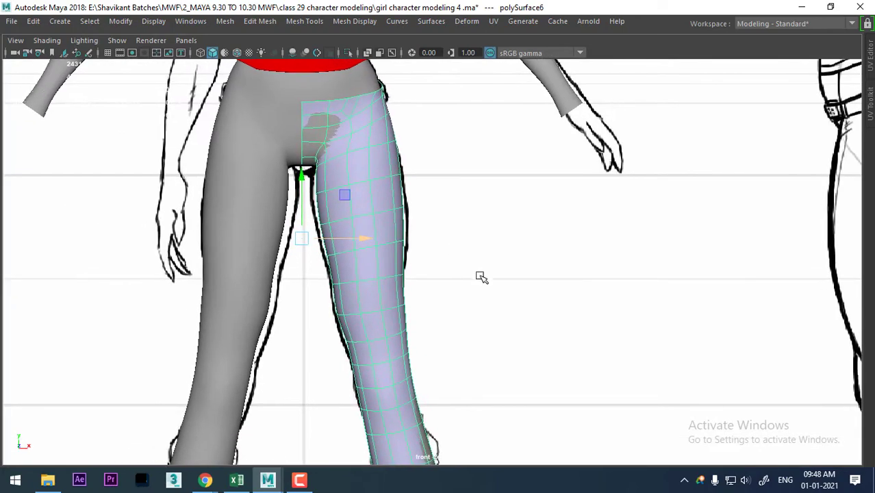
scroll(481, 277, down, 2)
scroll(520, 248, up, 5)
scroll(520, 248, down, 3)
scroll(475, 262, down, 2)
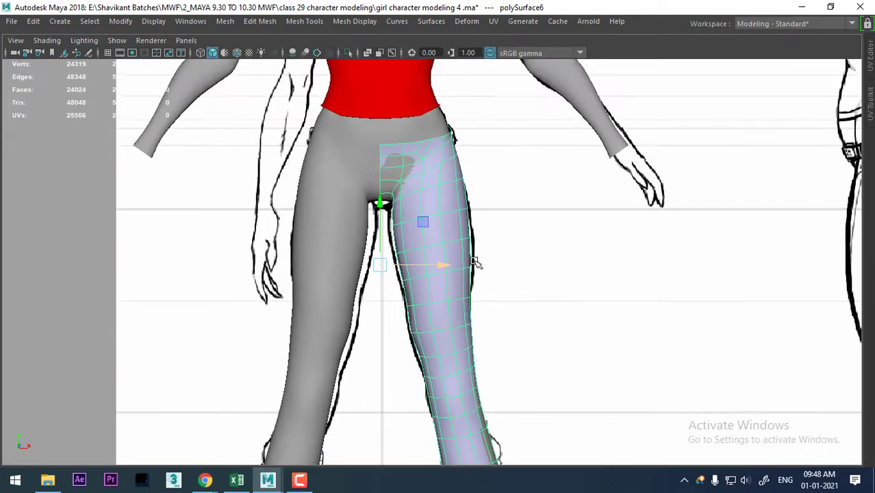
- Check the hip fit in the side view and return to Perspective in vertex mode
key(space)
click(539, 266)
scroll(532, 258, up, 1)
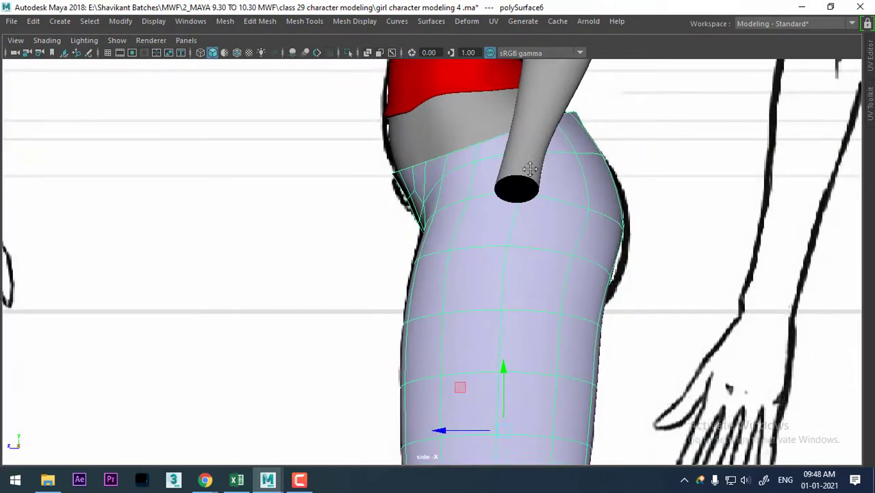
scroll(543, 213, up, 2)
mouse_move(543, 213)
alt+middle_down()
mouse_move(494, 257)
mouse_move(501, 251)
alt+middle_up()
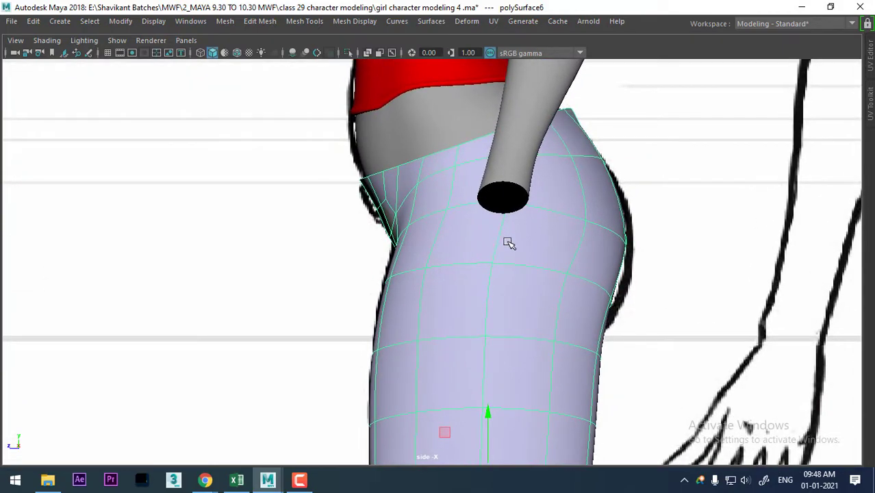
key(space)
click(527, 78)
scroll(491, 225, up, 2)
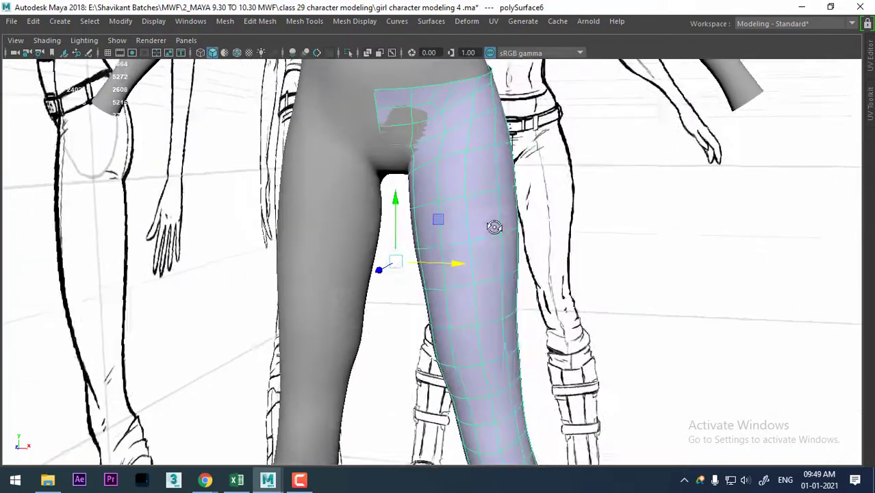
scroll(486, 117, up, 2)
right_drag(486, 116, 411, 106)
- Select crotch vertex vtx[8], enable Soft Select with B, and step to vtx[9] and vtx[10]
scroll(404, 137, up, 2)
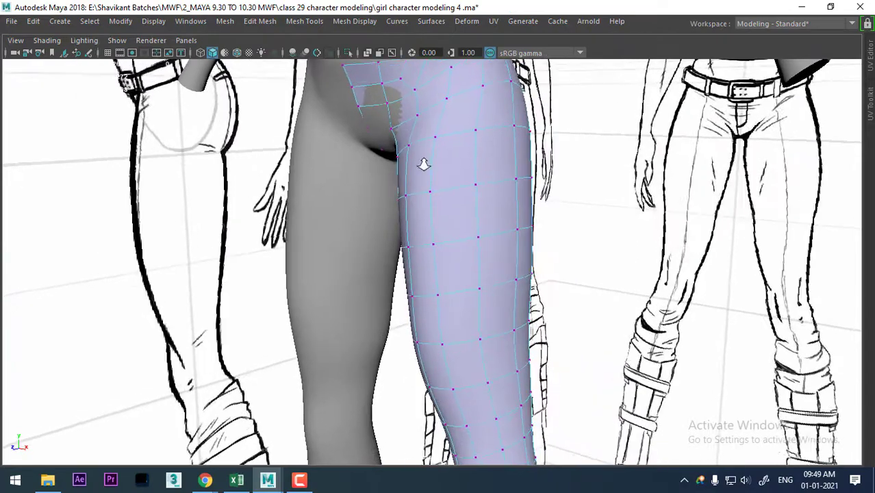
scroll(420, 162, up, 1)
click(353, 99)
scroll(393, 112, down, 2)
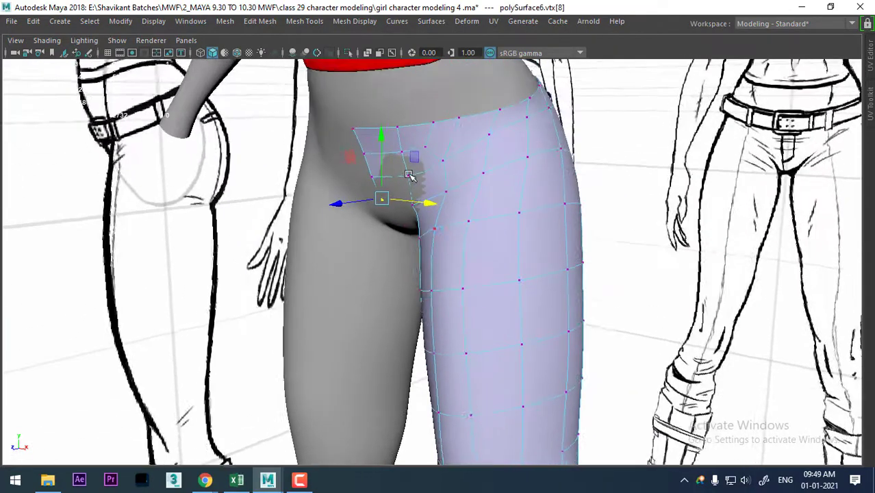
scroll(415, 198, up, 2)
key(b)
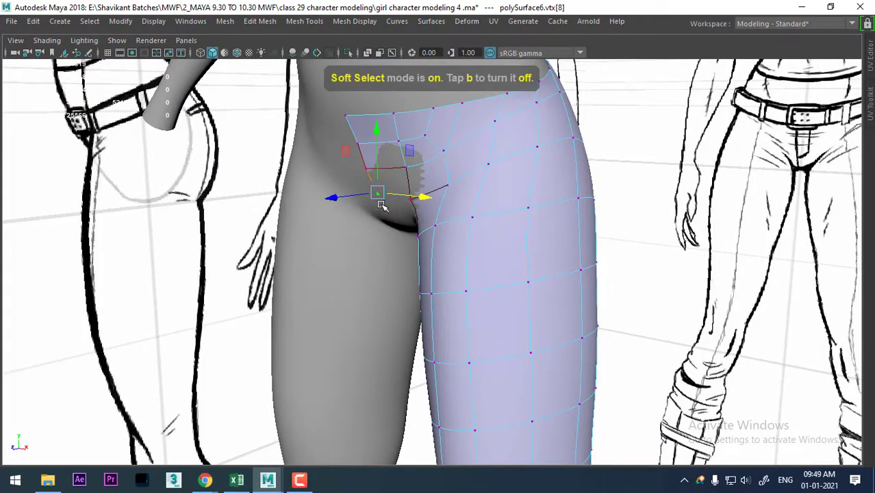
alt+drag(377, 190, 380, 189)
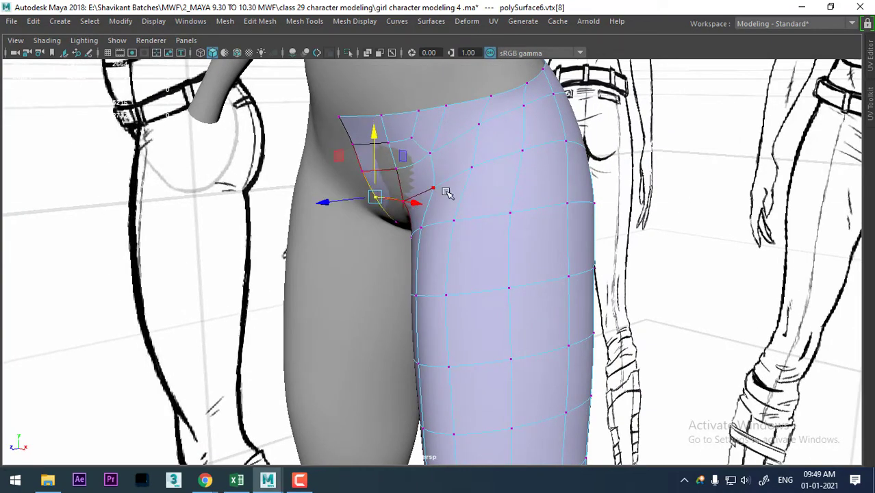
key(Right)
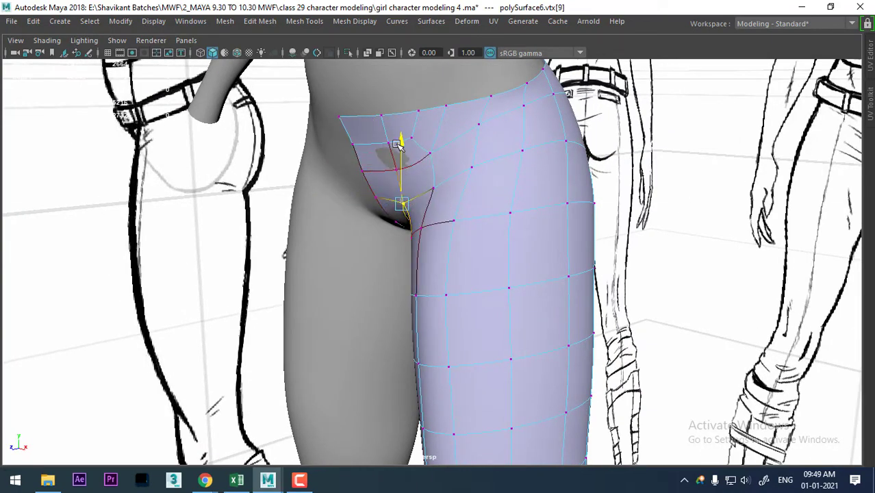
key(Up)
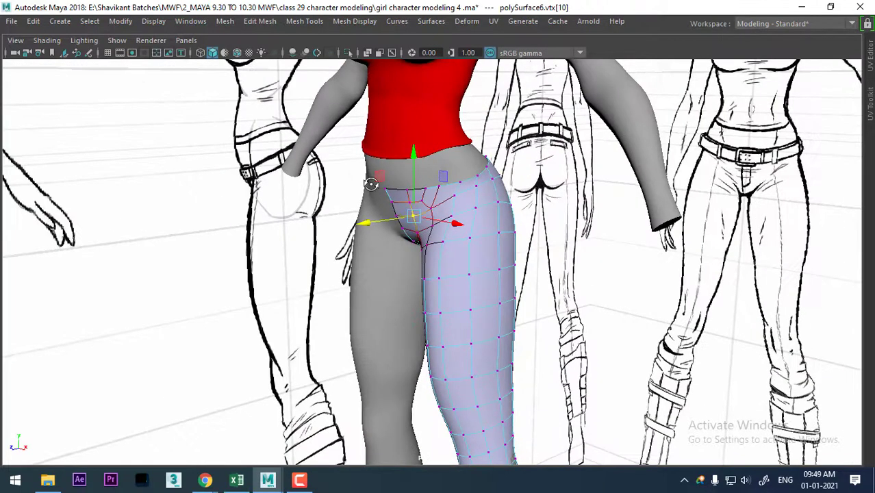
mouse_move(520, 235)
alt+mouse_down()
mouse_move(264, 195)
mouse_move(403, 288)
mouse_move(554, 208)
mouse_move(564, 193)
mouse_move(492, 230)
alt+mouse_up()
key(space)
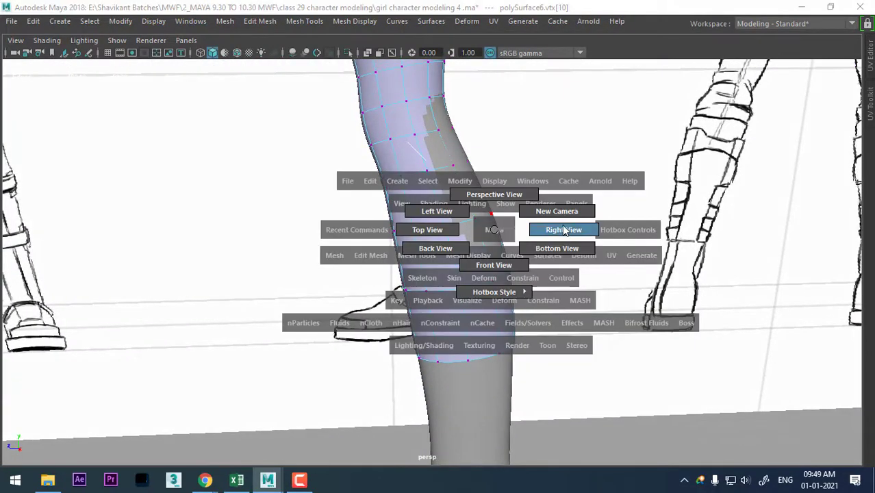
click(564, 230)
alt+middle_drag(533, 133, 547, 82)
mouse_move(547, 82)
alt+right_down()
mouse_move(535, 152)
mouse_move(512, 76)
alt+right_up()
scroll(518, 163, down, 2)
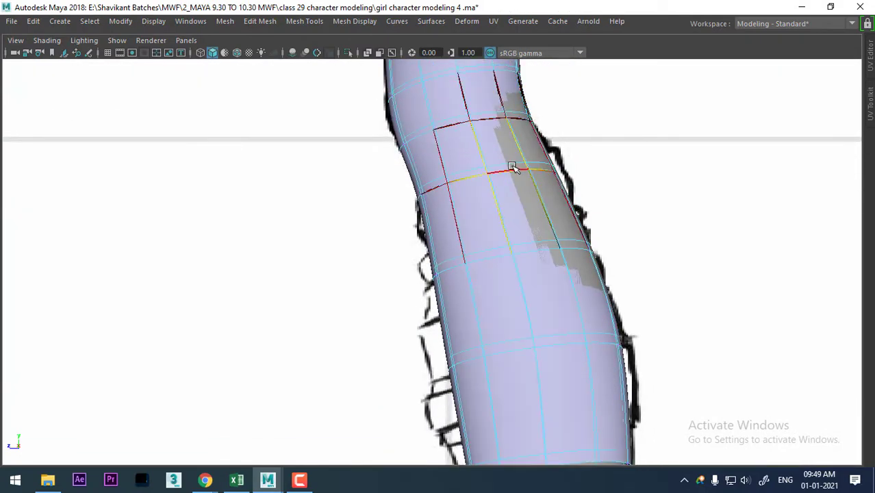
double_click(513, 167)
shift+double_click(555, 239)
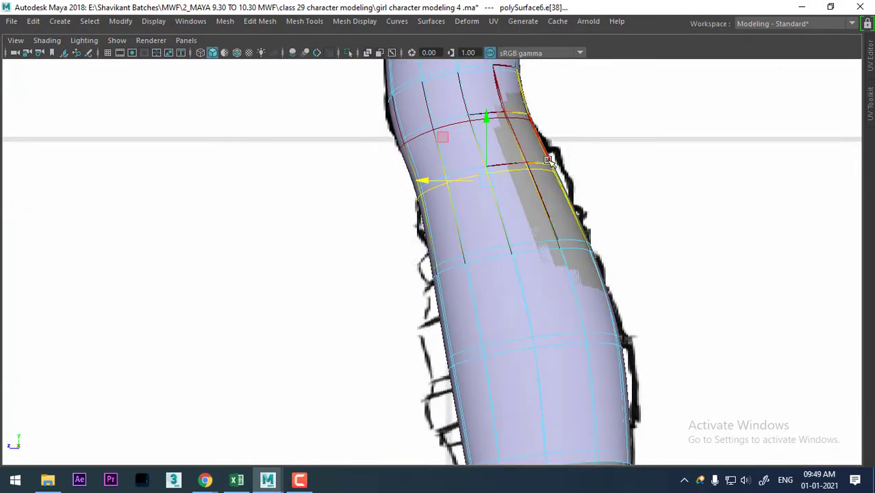
double_click(527, 184)
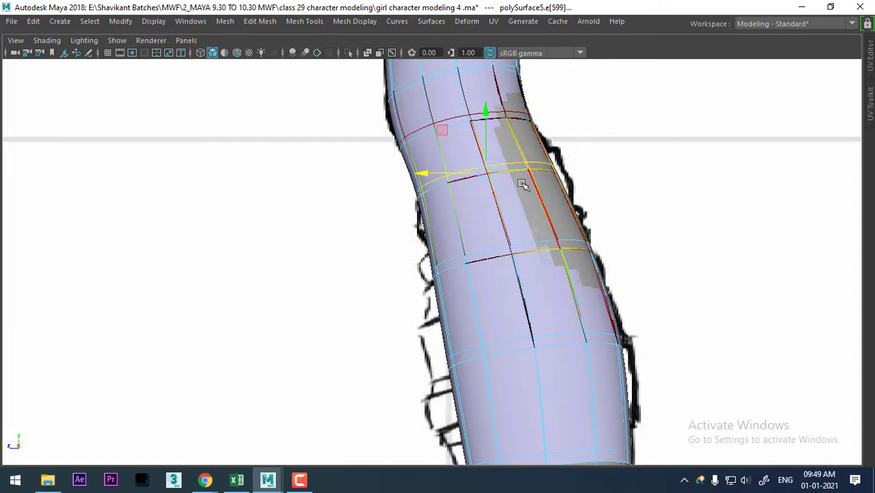
double_click(511, 183)
double_click(494, 173)
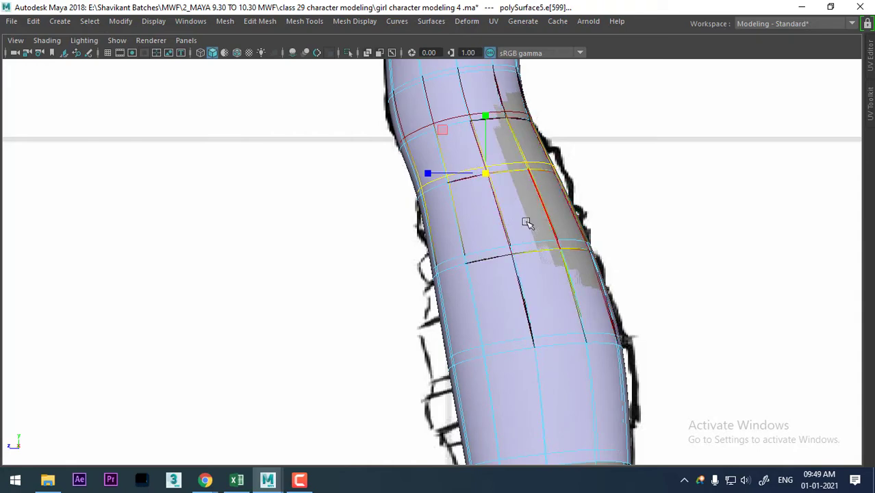
key(space)
mouse_move(557, 74)
alt+mouse_down()
mouse_move(540, 276)
mouse_move(450, 262)
alt+mouse_up()
right_drag(441, 110, 508, 91)
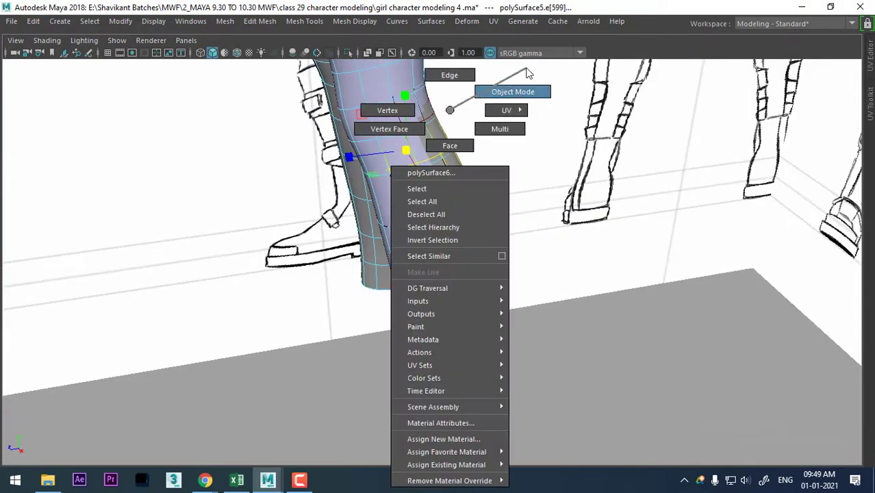
click(464, 313)
right_drag(440, 111, 527, 75)
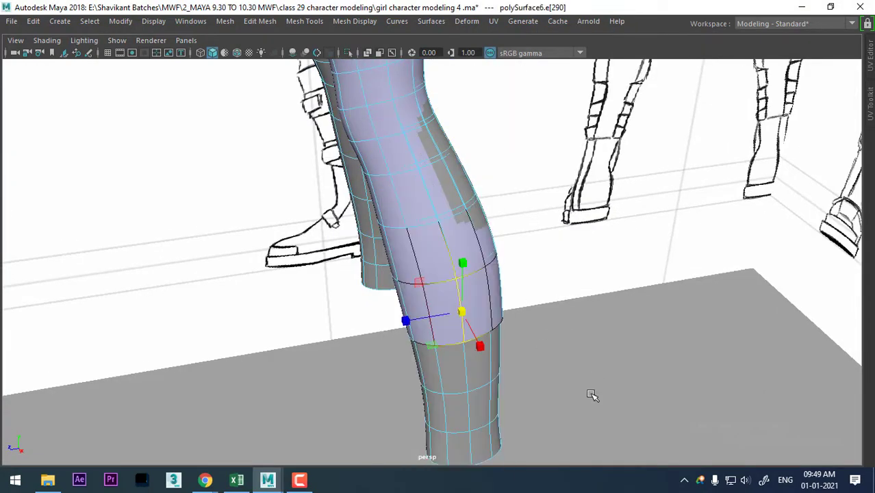
key(f)
right_drag(414, 110, 495, 80)
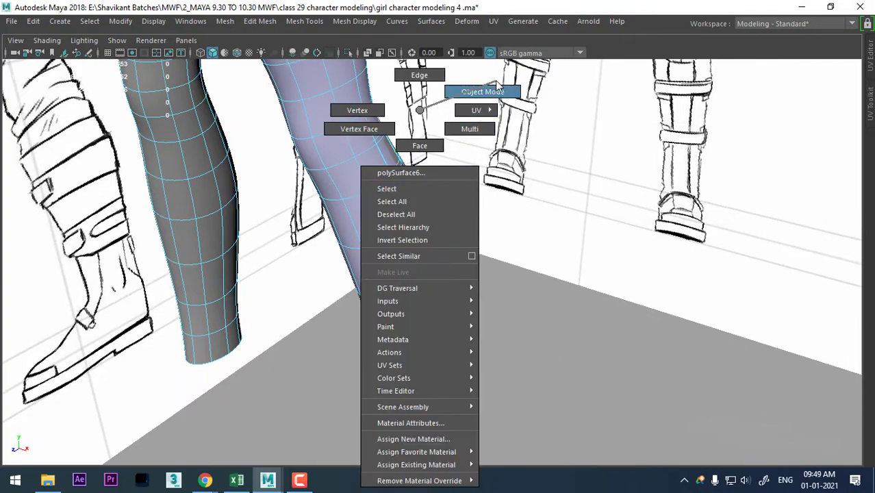
click(445, 296)
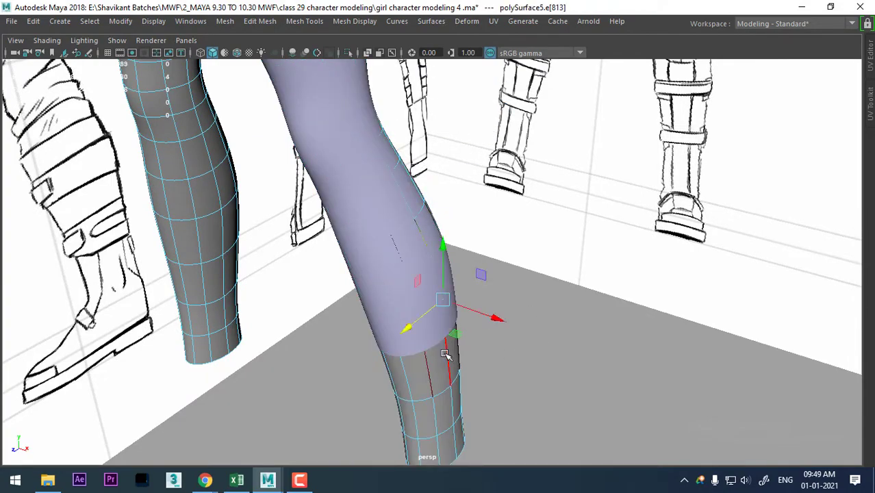
right_drag(446, 109, 508, 92)
scroll(486, 209, down, 5)
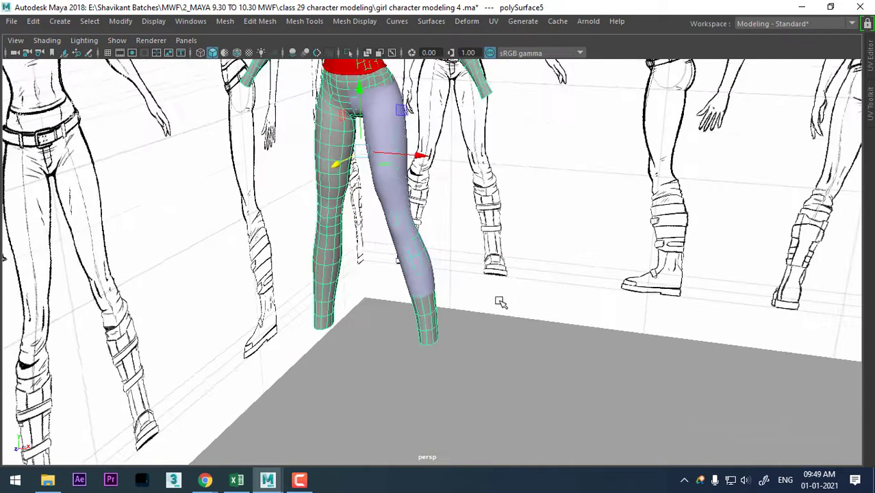
click(498, 303)
click(397, 239)
key(f)
mouse_move(397, 240)
alt+mouse_down()
mouse_move(473, 291)
mouse_move(511, 384)
mouse_move(541, 365)
mouse_move(517, 450)
mouse_move(480, 333)
alt+mouse_up()
click(521, 450)
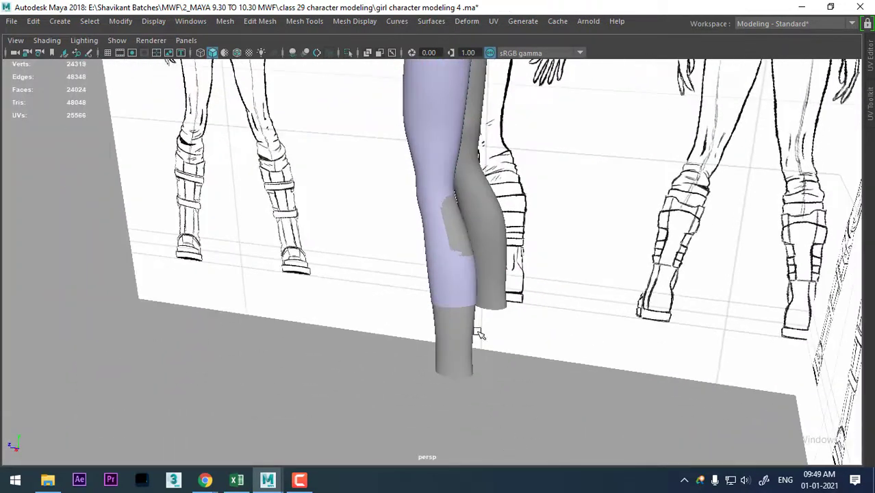
click(464, 276)
key(f)
- Switch to the side view and put the jeans leg into vertex editing mode
key(space)
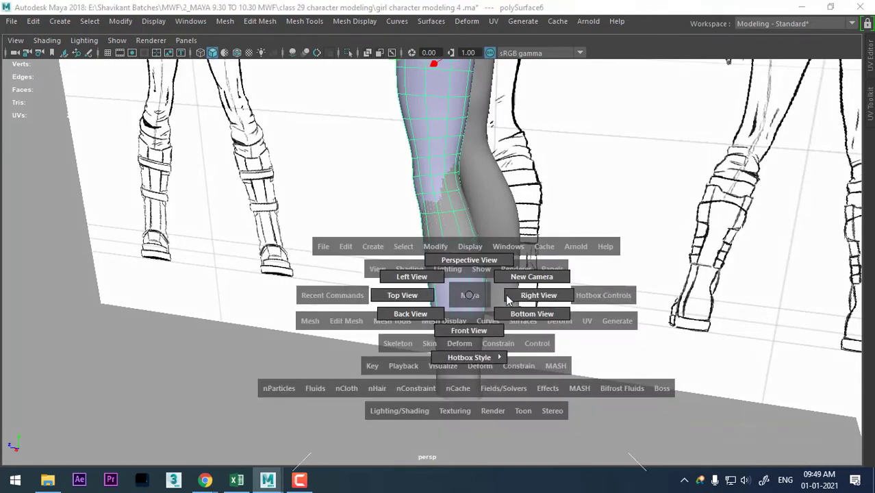
drag(461, 293, 554, 301)
scroll(410, 221, down, 3)
scroll(354, 200, down, 5)
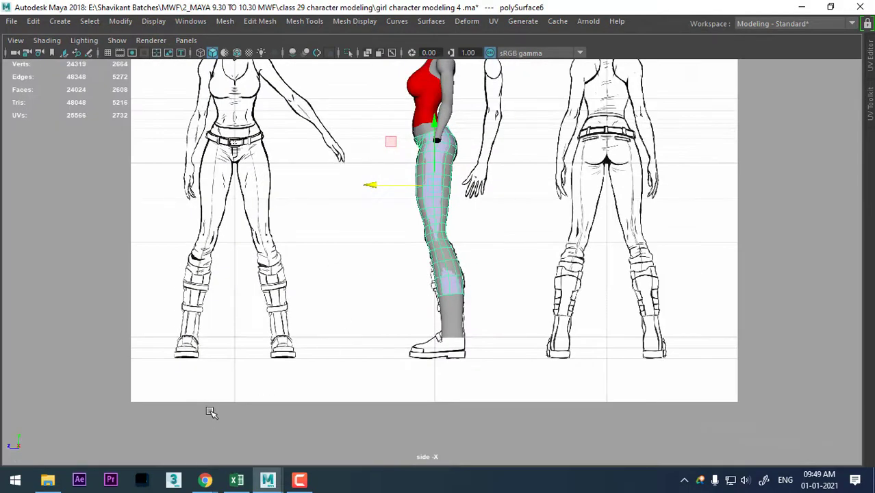
right_drag(209, 109, 144, 86)
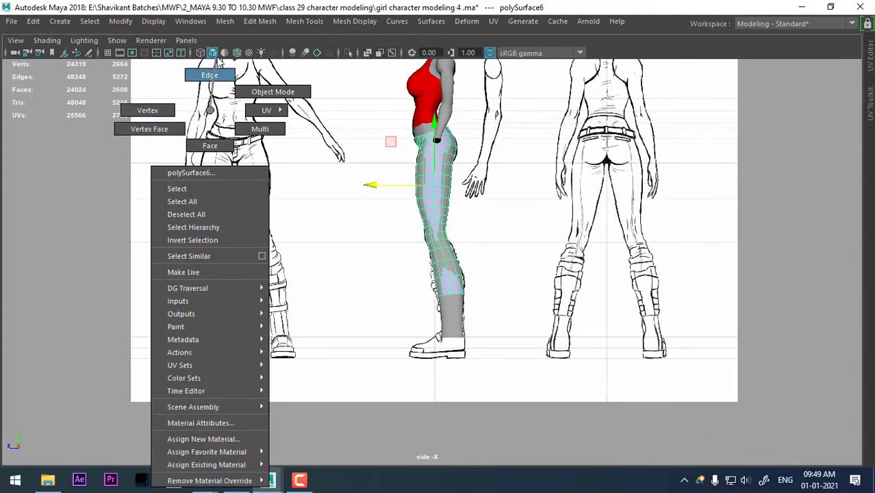
click(144, 110)
scroll(566, 305, up, 5)
scroll(519, 228, up, 2)
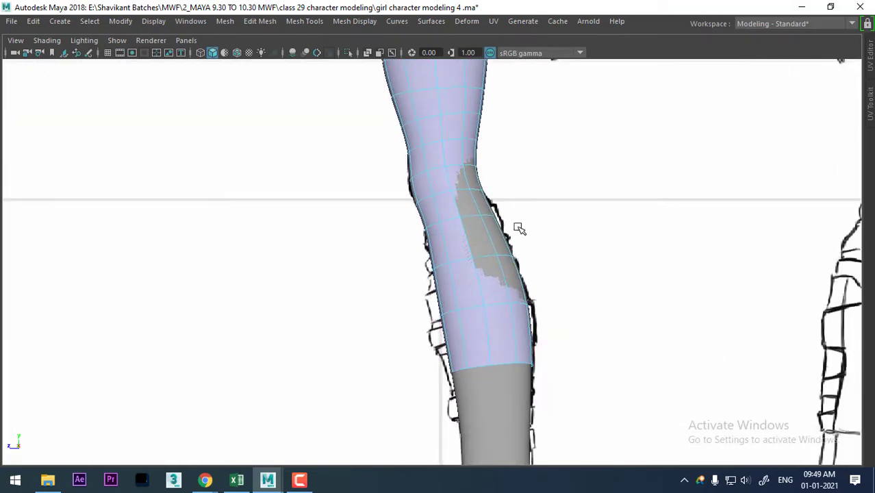
- Move the knee, upper-leg and top edge loops to follow the drawing's leg outline
double_click(477, 218)
double_click(486, 256)
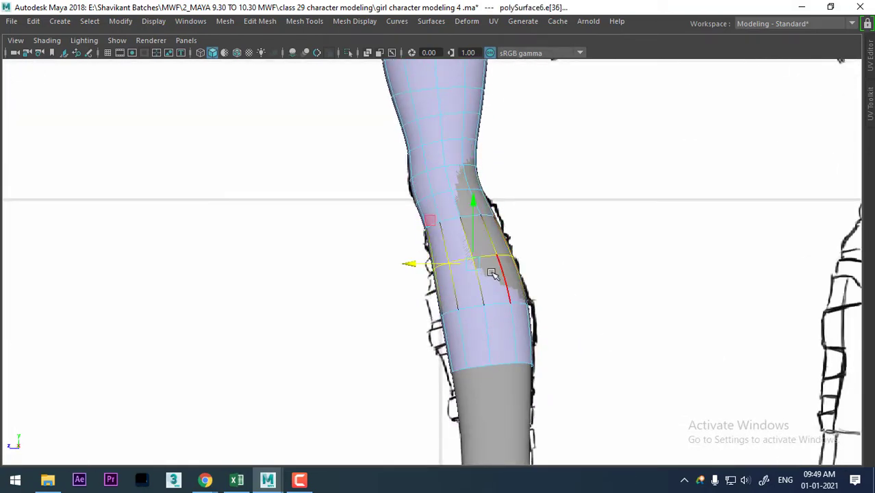
mouse_move(477, 264)
mouse_down()
mouse_move(504, 209)
mouse_move(486, 188)
mouse_up()
double_click(504, 177)
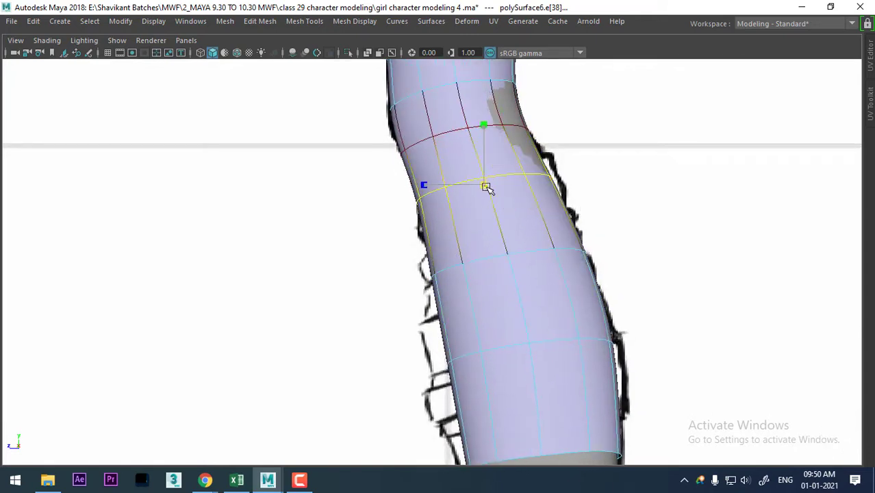
double_click(509, 126)
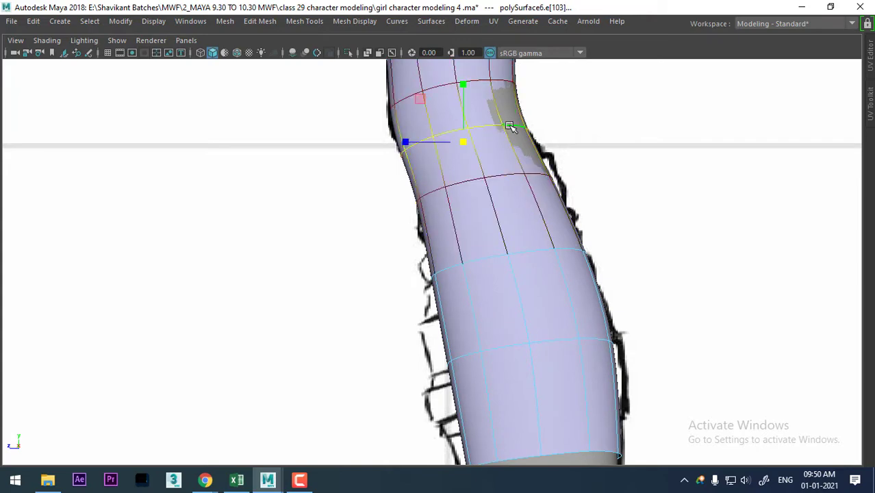
drag(459, 141, 461, 142)
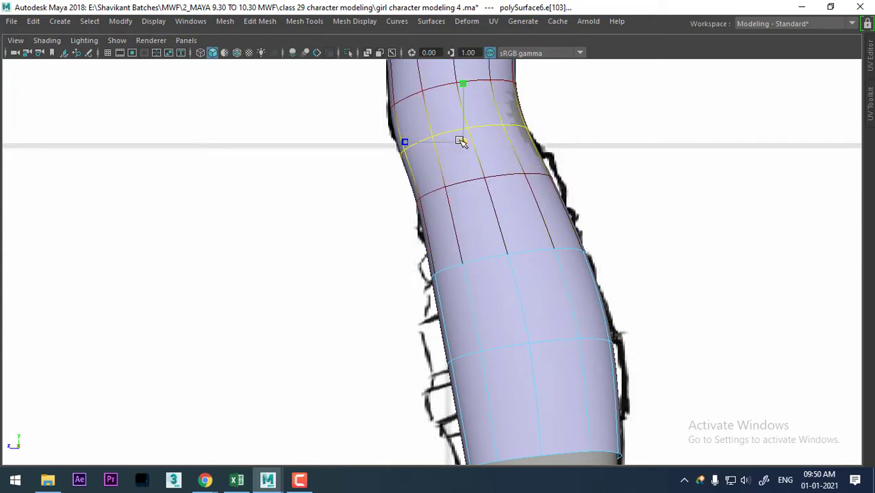
double_click(446, 82)
drag(455, 97, 459, 96)
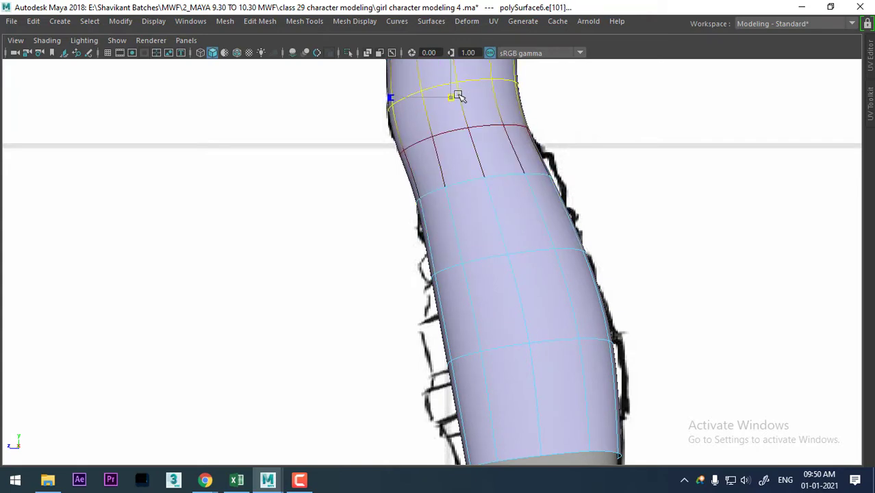
- Select the hem edge loops at the bottom of the jeans and return to Perspective
alt+drag(584, 262, 602, 350)
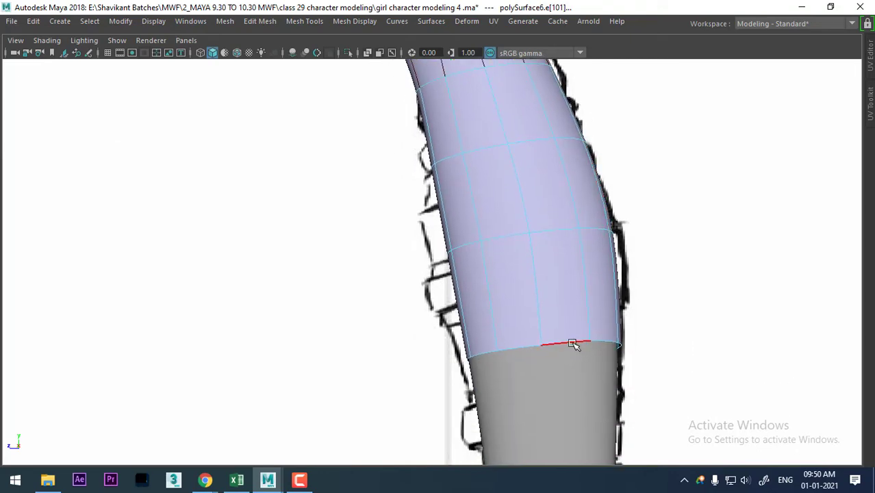
double_click(572, 344)
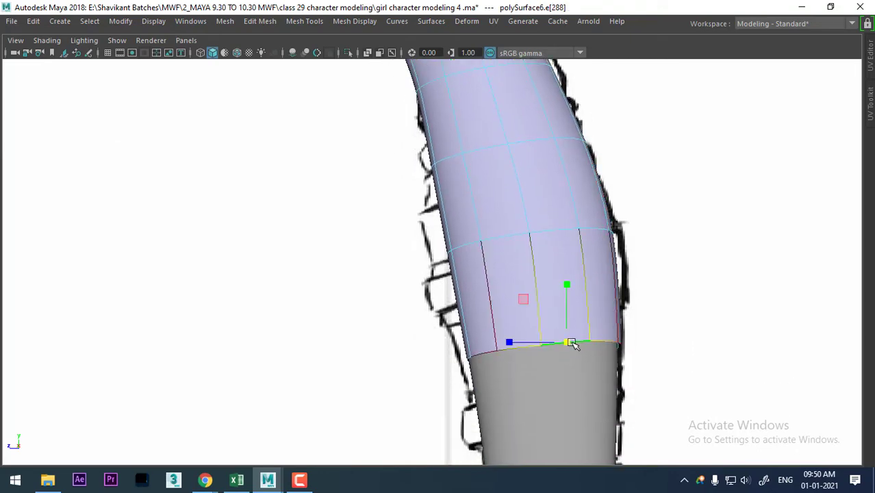
double_click(563, 231)
scroll(579, 308, down, 8)
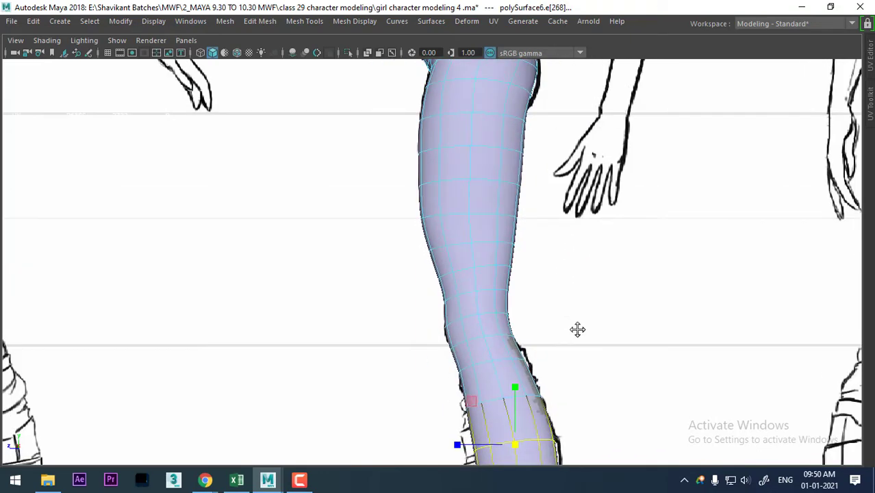
scroll(555, 310, down, 3)
key(space)
mouse_move(538, 245)
mouse_down()
mouse_move(479, 261)
mouse_move(419, 247)
mouse_move(508, 352)
mouse_move(504, 333)
mouse_move(703, 286)
mouse_move(532, 364)
mouse_move(555, 391)
mouse_move(523, 283)
mouse_move(530, 289)
mouse_up()
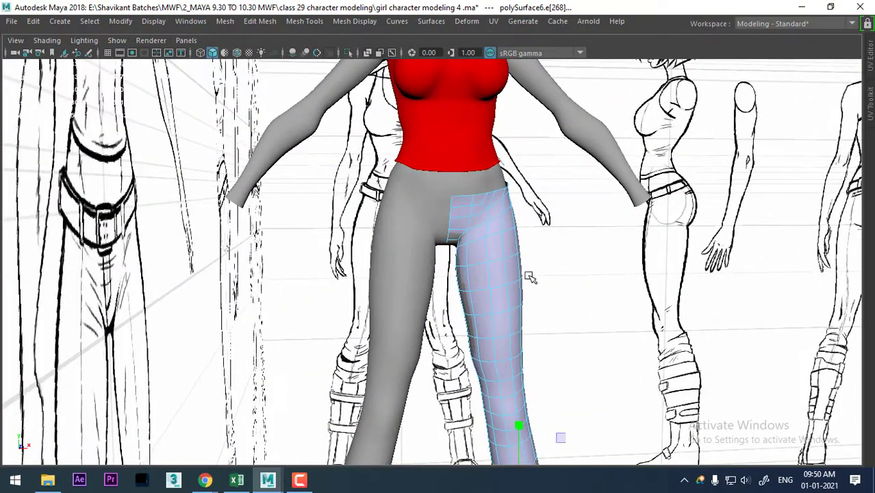
- Return to object mode, select the jeans leg, and orbit toward the inner thigh
scroll(508, 250, up, 2)
right_drag(488, 109, 552, 89)
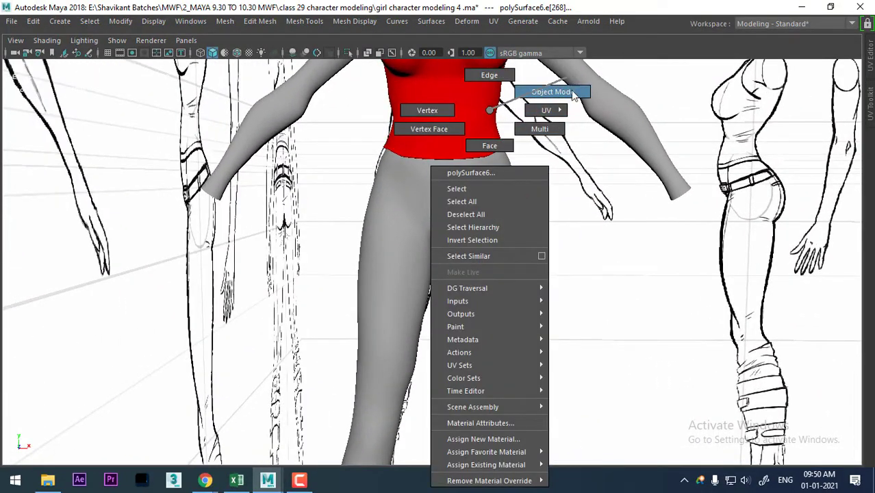
scroll(559, 281, down, 3)
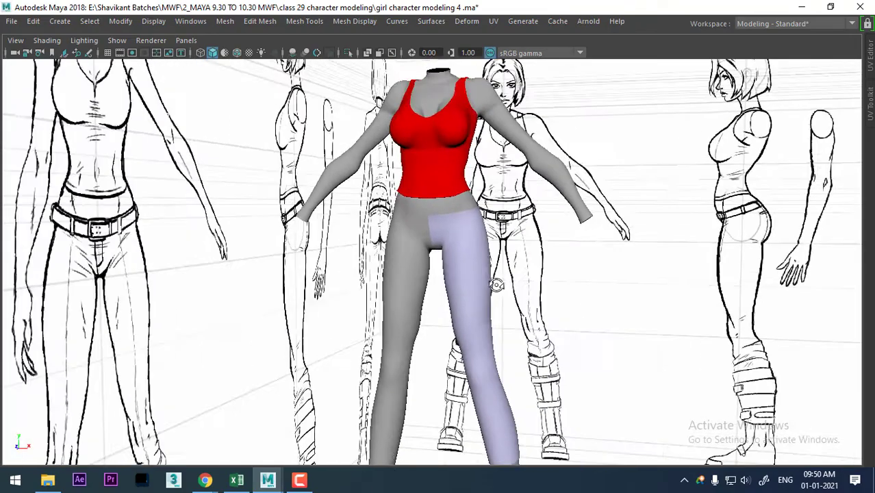
mouse_move(559, 281)
alt+mouse_down()
mouse_move(567, 273)
mouse_move(543, 272)
alt+mouse_up()
scroll(567, 274, up, 3)
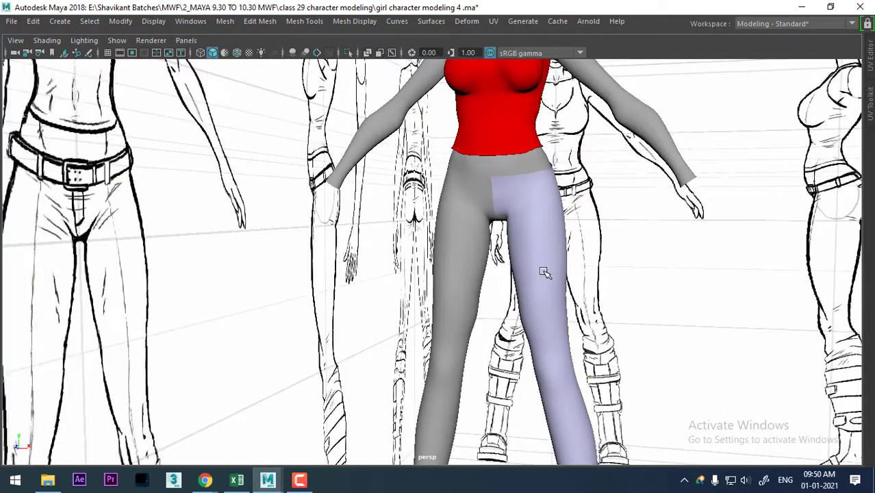
click(536, 228)
scroll(576, 319, up, 2)
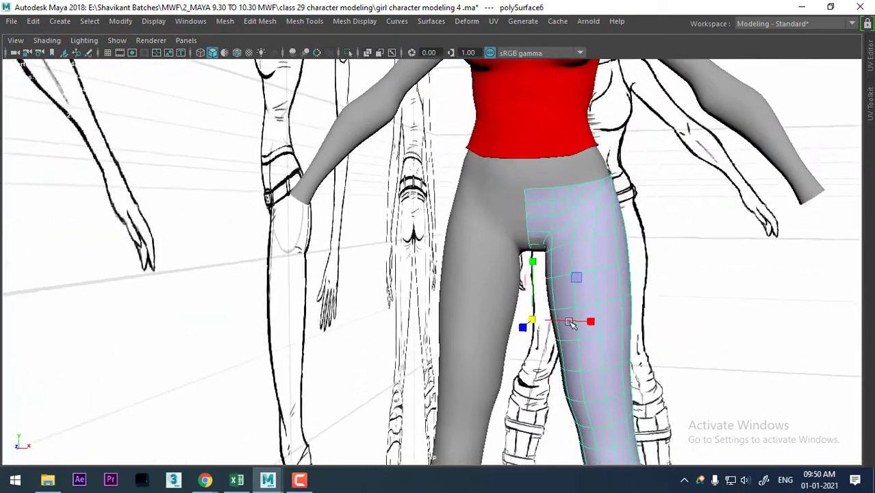
scroll(606, 351, up, 2)
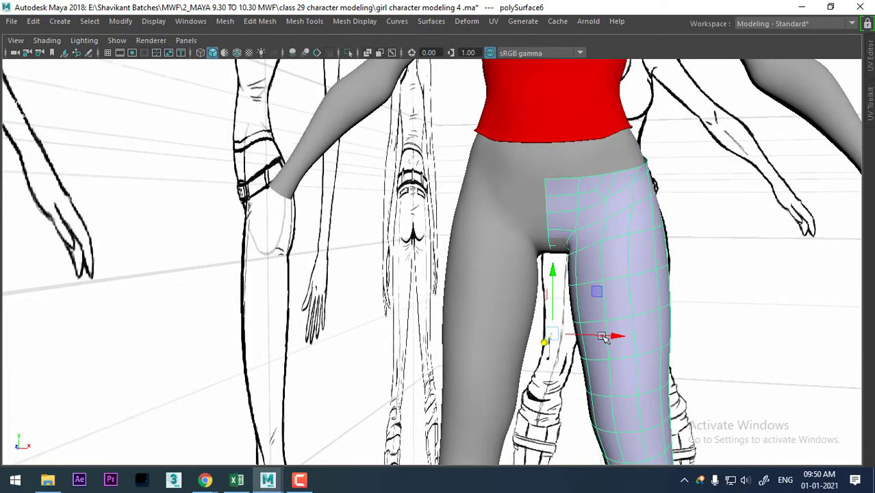
mouse_move(603, 337)
alt+mouse_down()
mouse_move(570, 240)
mouse_move(585, 250)
alt+mouse_up()
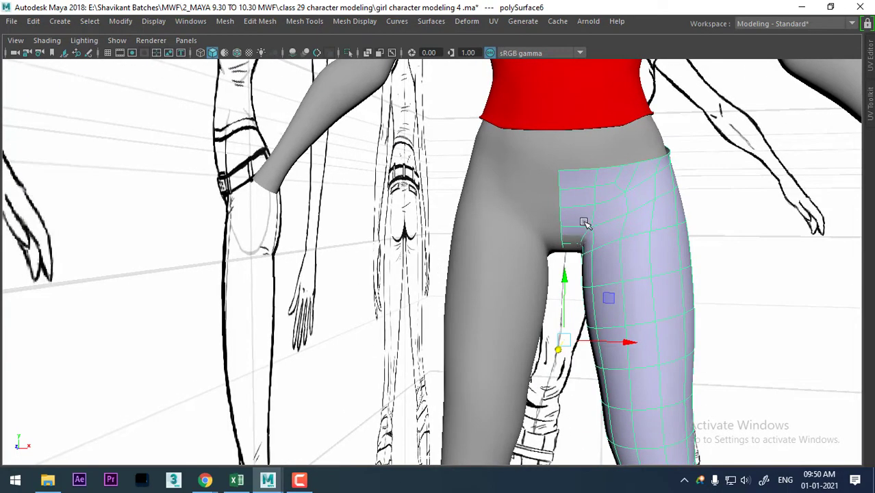
- Preview the leg smoothed, return to low-poly display, and select the upper inner-thigh vertex
key(3)
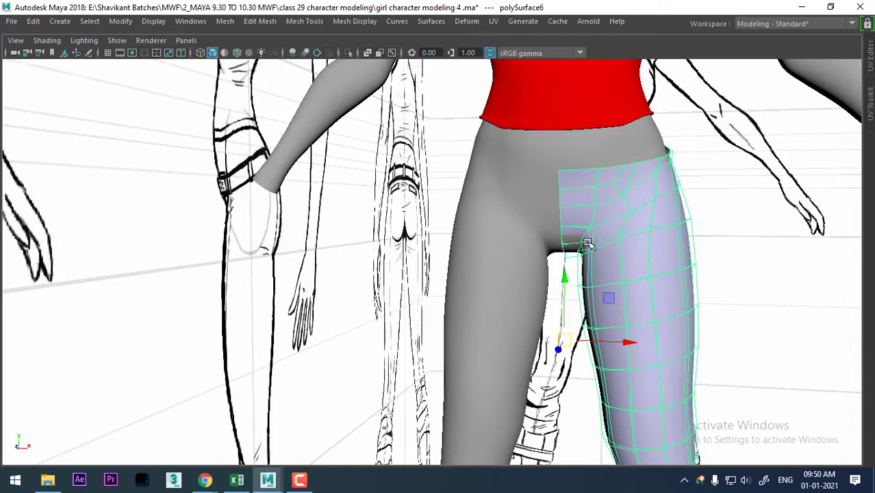
key(1)
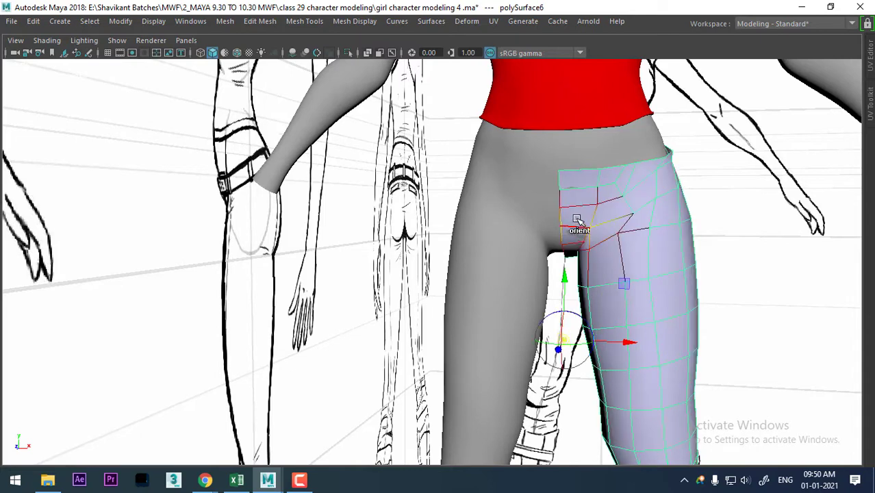
click(557, 190)
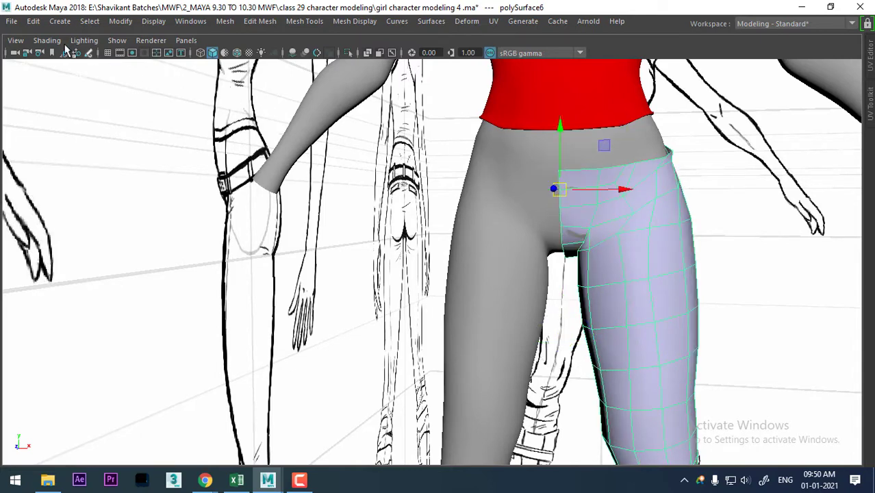
- Mirror a copy of the leg with Duplicate Special at scale X -1 and inspect it
click(38, 21)
click(97, 221)
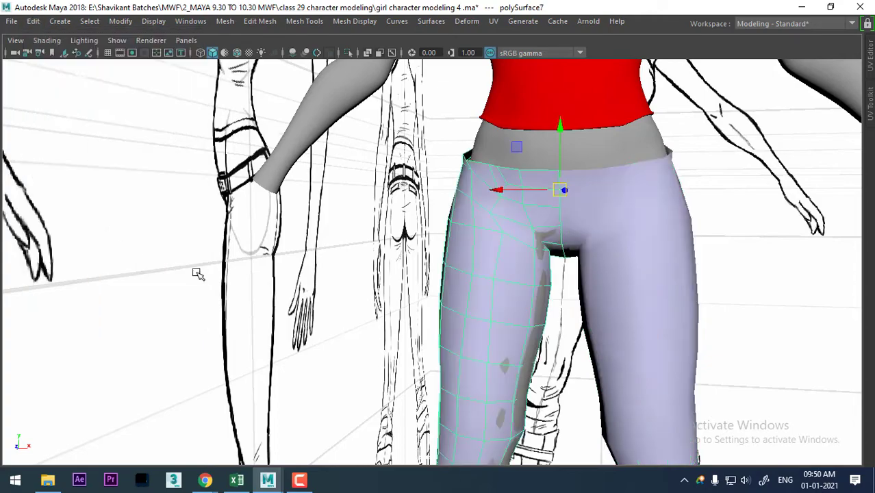
mouse_move(678, 304)
alt+mouse_down()
mouse_move(587, 168)
mouse_move(539, 192)
alt+mouse_up()
scroll(587, 167, up, 3)
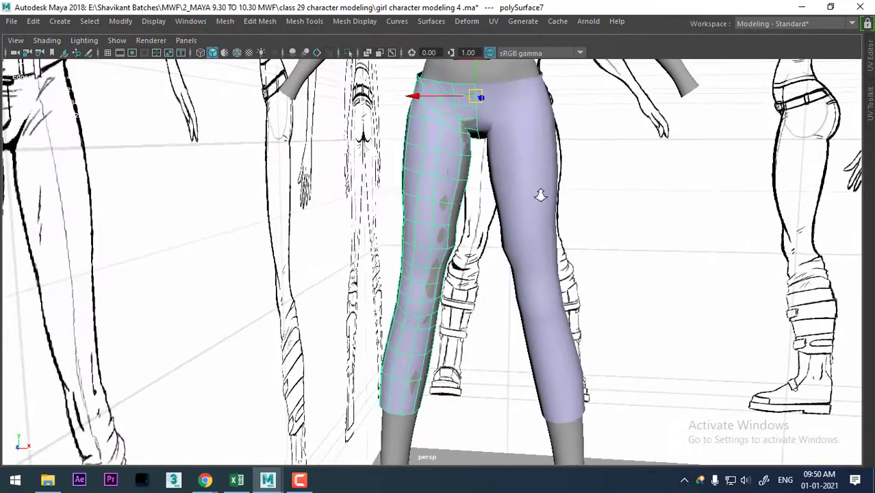
scroll(479, 198, down, 3)
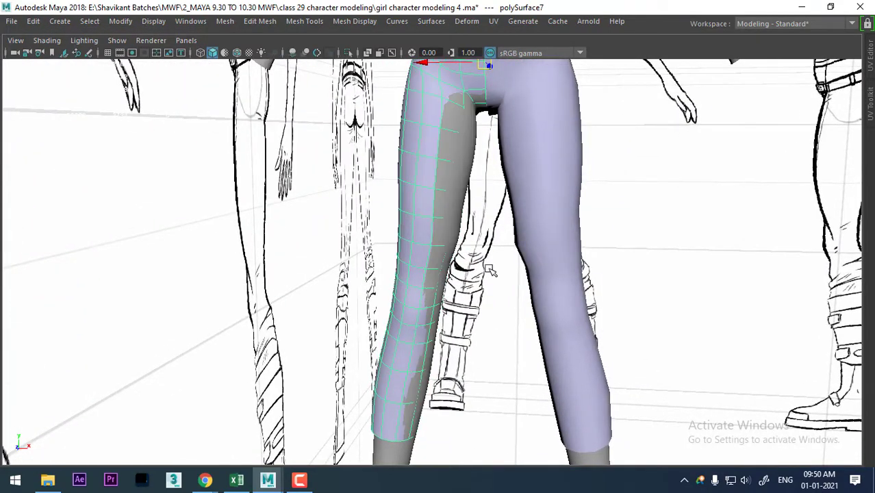
alt+drag(491, 269, 518, 328)
scroll(517, 328, up, 3)
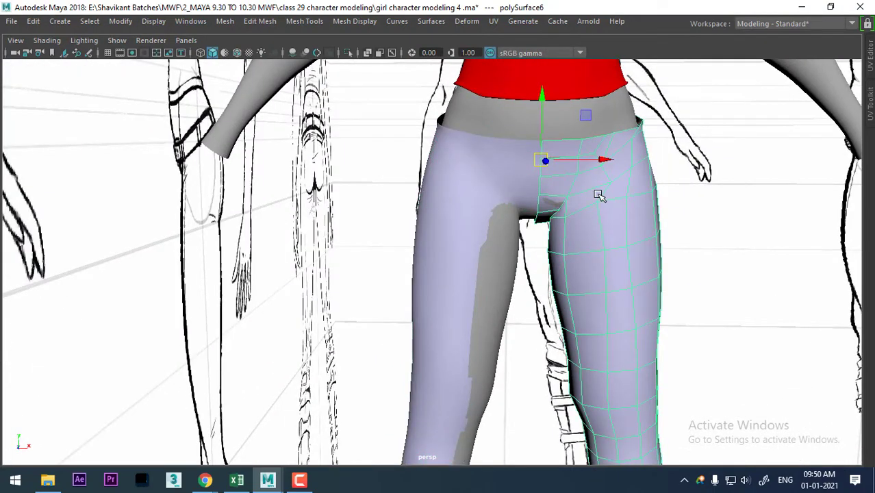
- Undo the last change, select the other pants leg, and zoom in on both legs in Front view
key(ctrl+z)
click(517, 350)
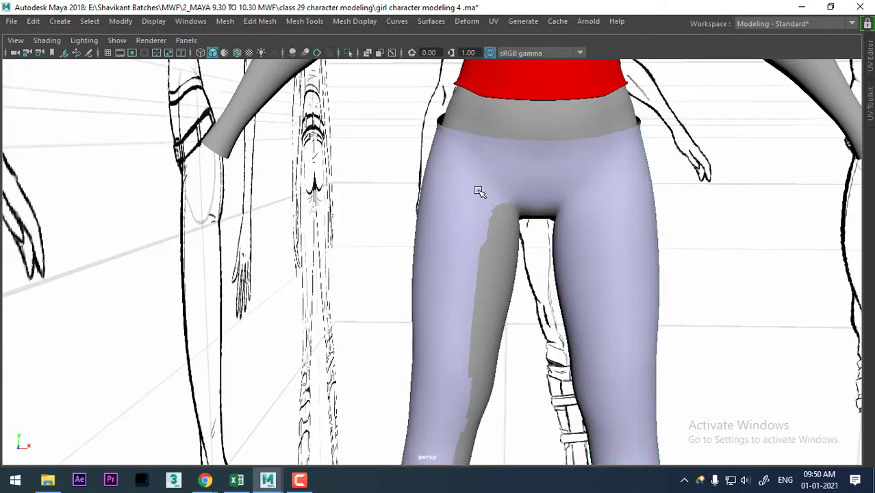
click(478, 190)
alt+drag(519, 262, 511, 258)
key(space)
click(546, 257)
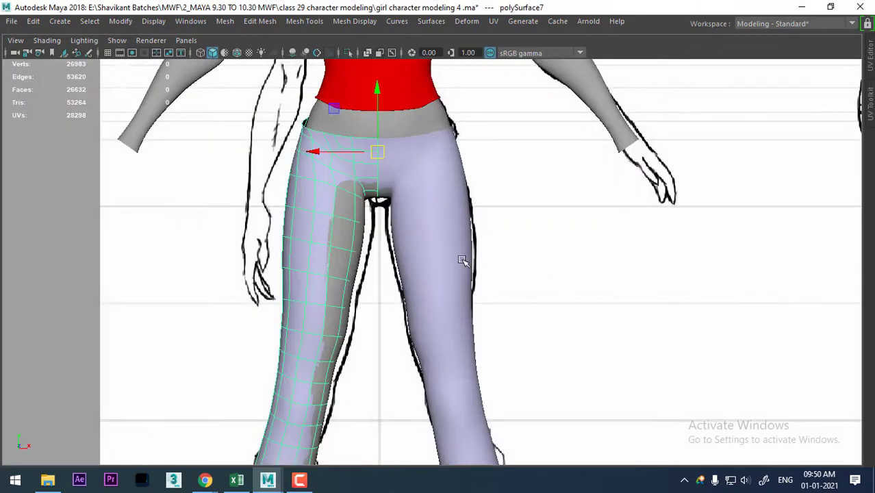
scroll(419, 284, up, 2)
scroll(513, 209, up, 2)
scroll(505, 232, up, 2)
- Select the original screen-right pants half and turn on Wireframe on Shaded
scroll(506, 233, up, 1)
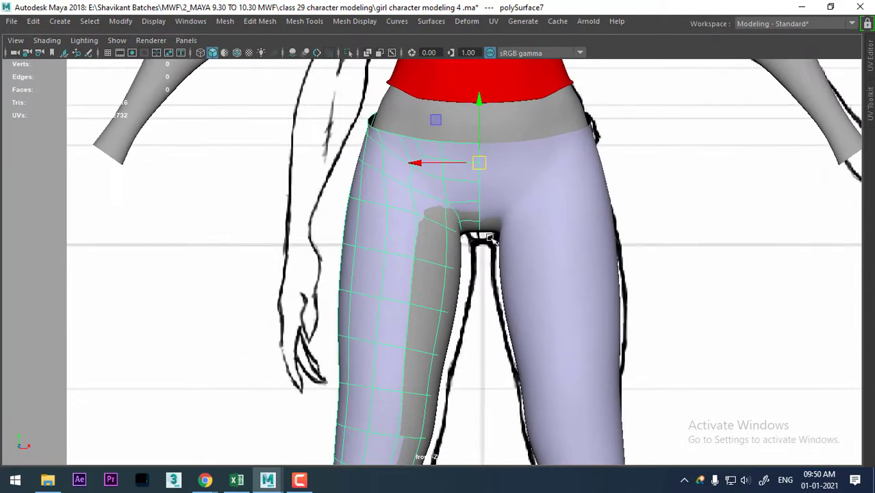
click(550, 213)
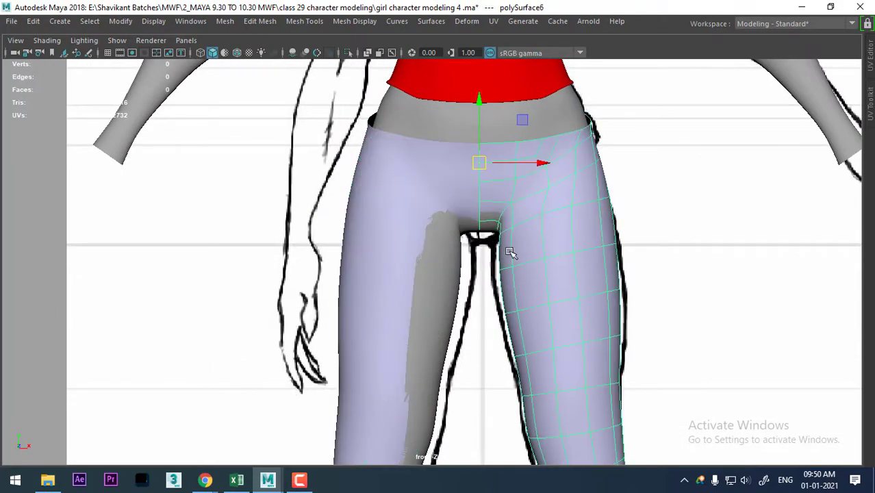
click(412, 293)
click(417, 304)
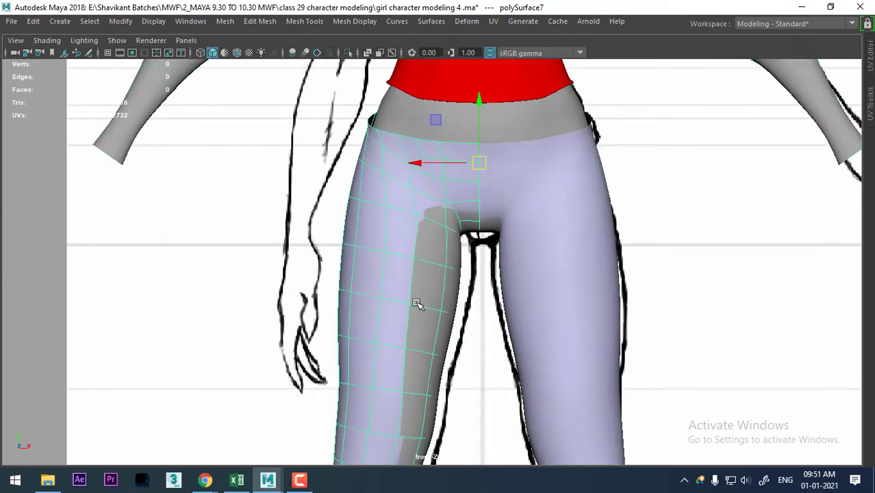
click(487, 210)
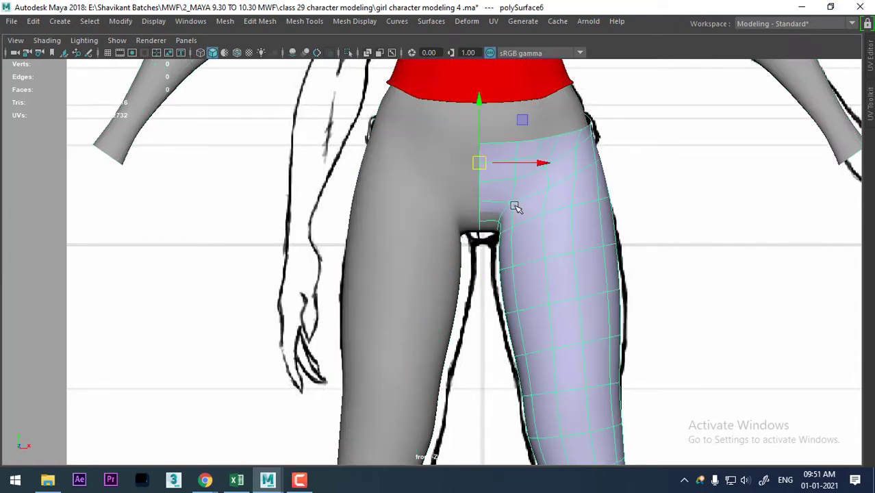
click(237, 52)
scroll(520, 188, up, 3)
scroll(547, 246, down, 2)
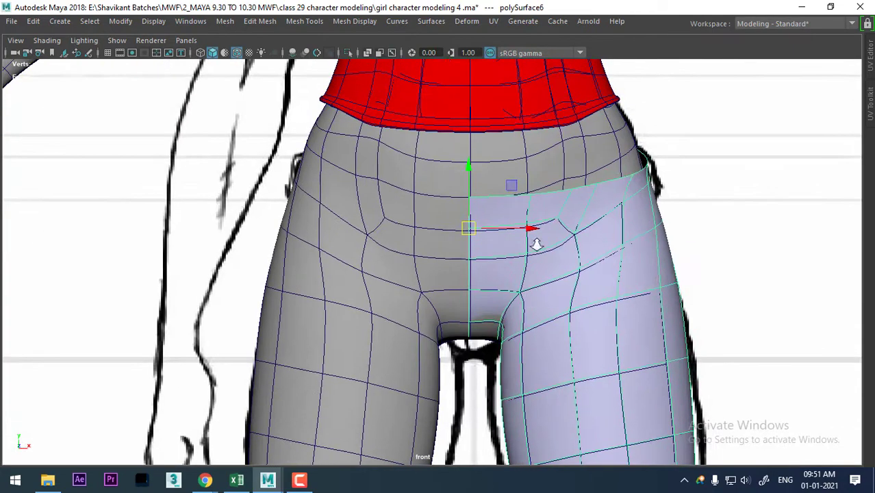
scroll(500, 225, up, 2)
- Select the pants half's vertical centre seam edges at the hip
right_drag(507, 29, 508, 31)
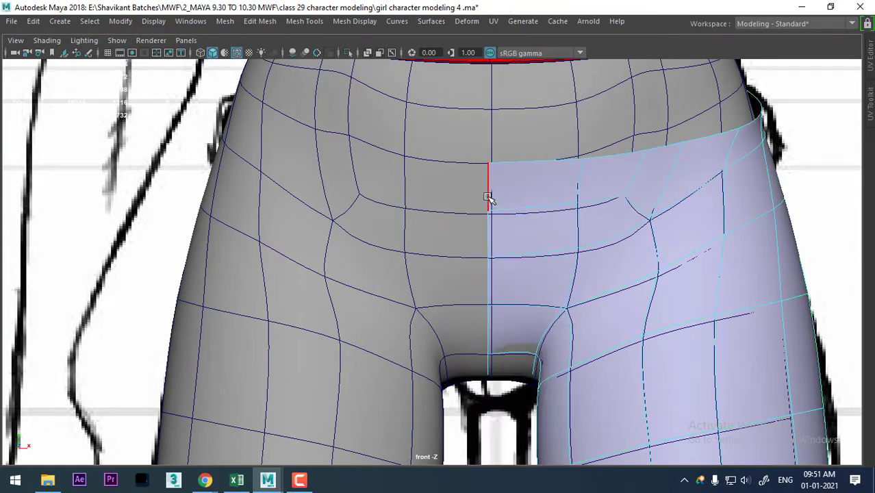
click(489, 198)
mouse_move(589, 258)
alt+right_down()
mouse_move(541, 243)
mouse_move(532, 257)
alt+right_up()
drag(479, 343, 479, 341)
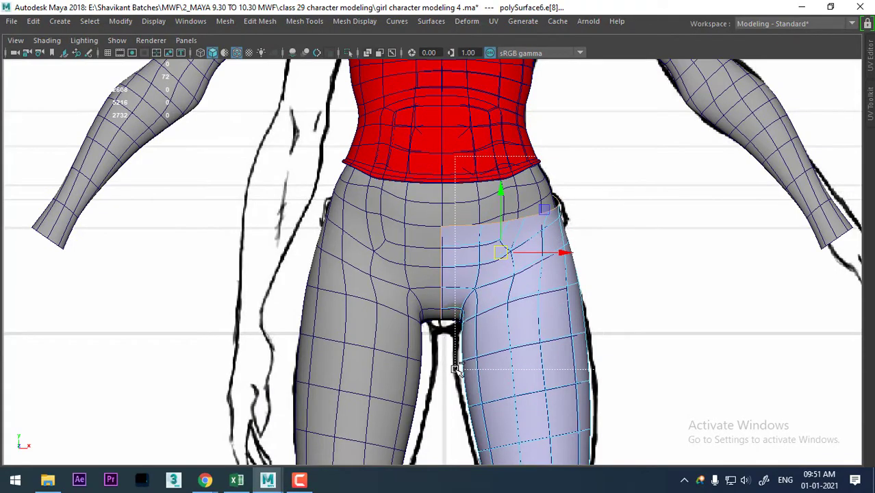
mouse_move(466, 254)
alt+right_down()
mouse_move(502, 256)
mouse_move(654, 211)
alt+right_up()
- In front view, nudge the centre seam edges right onto the body's midline
key(space)
alt+drag(655, 211, 452, 294)
alt+right_drag(451, 294, 493, 261)
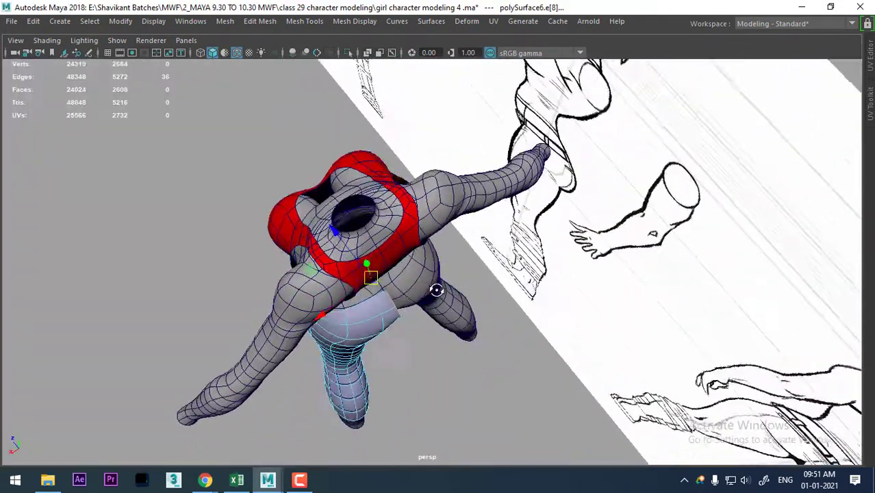
alt+drag(493, 260, 541, 274)
key(space)
click(543, 272)
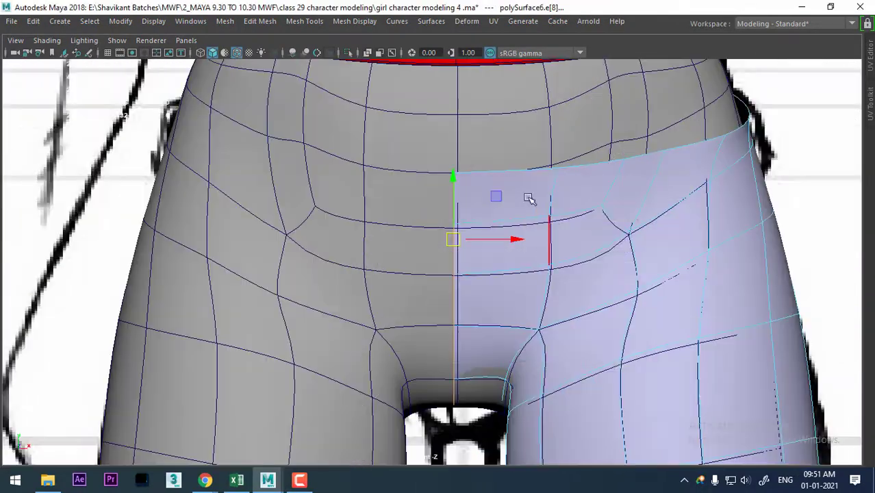
alt+right_drag(527, 197, 562, 289)
drag(520, 230, 526, 229)
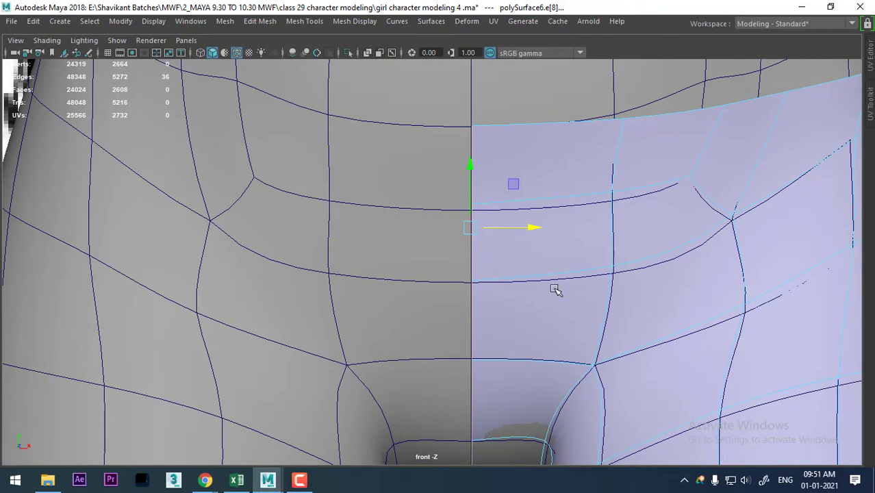
scroll(555, 289, down, 5)
scroll(630, 278, up, 1)
- Reselect the pants half and pick the crotch vertex on the centre seam
mouse_move(629, 112)
right_down()
mouse_move(691, 90)
mouse_move(635, 109)
right_up()
click(741, 260)
click(673, 239)
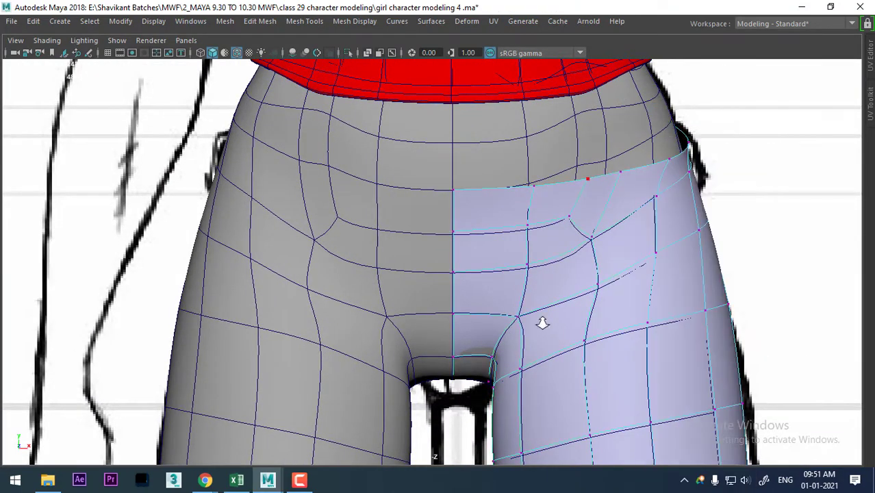
scroll(449, 345, up, 1)
mouse_move(494, 395)
mouse_down()
mouse_move(499, 400)
mouse_move(485, 392)
mouse_up()
- Snap the pants half's pivot onto the centre-seam crotch vertex
right_drag(546, 110, 608, 89)
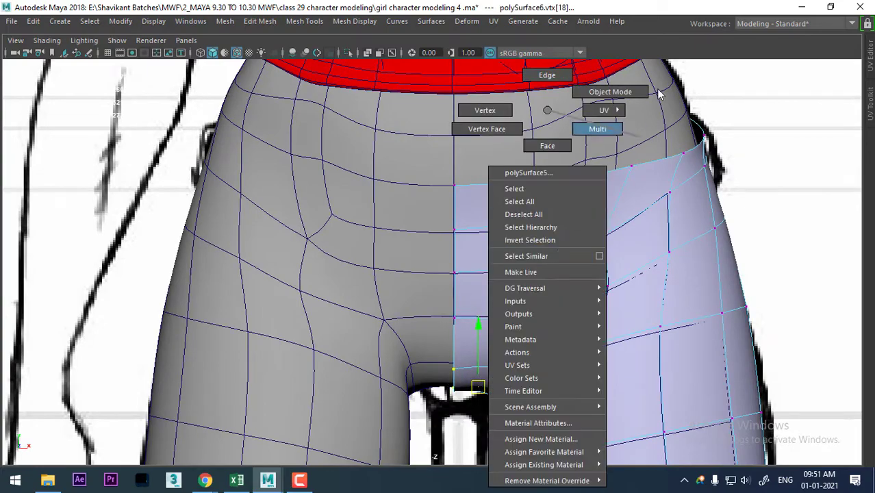
key(space)
key(f)
alt+drag(609, 89, 303, 254)
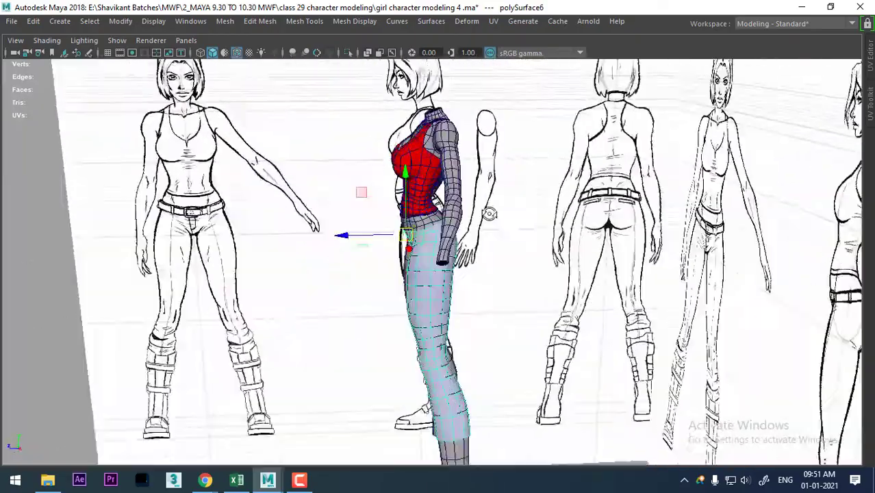
alt+right_drag(616, 411, 649, 382)
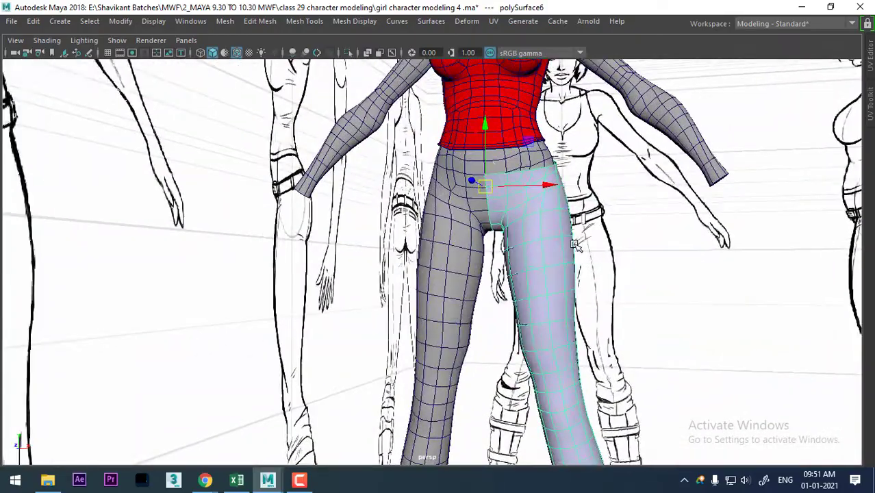
key(space)
scroll(569, 344, up, 5)
scroll(568, 344, up, 2)
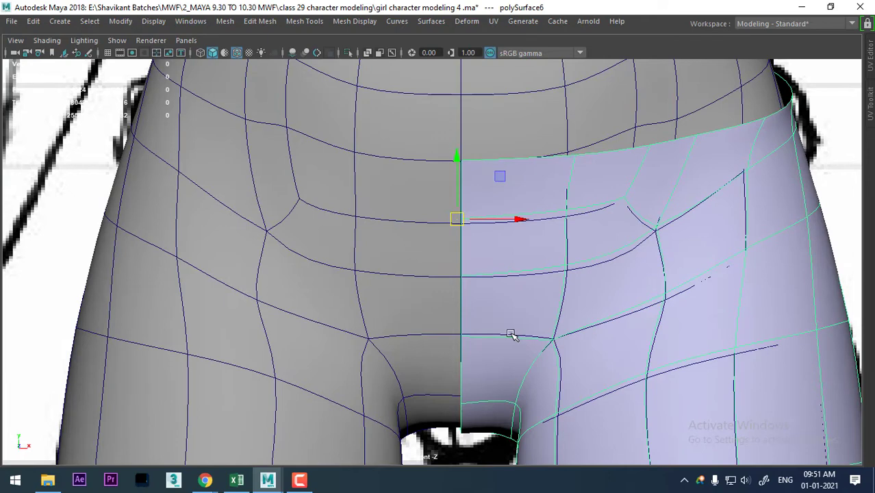
key(d)
click(462, 277)
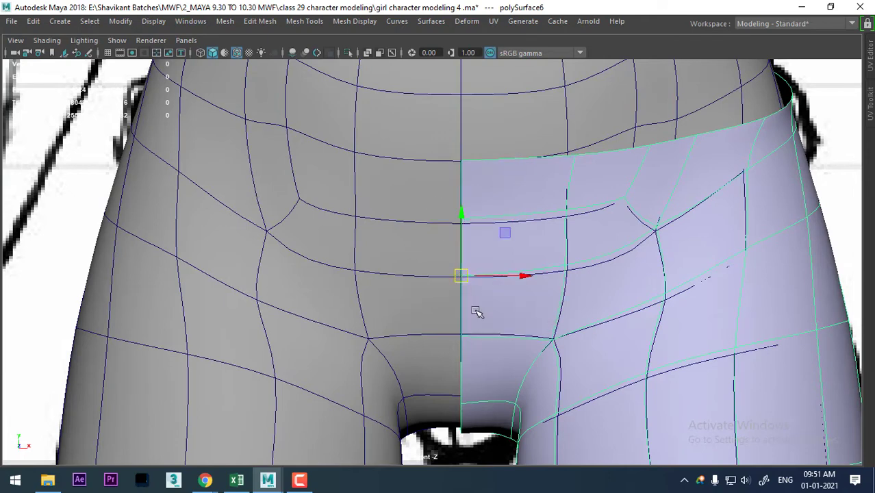
click(31, 22)
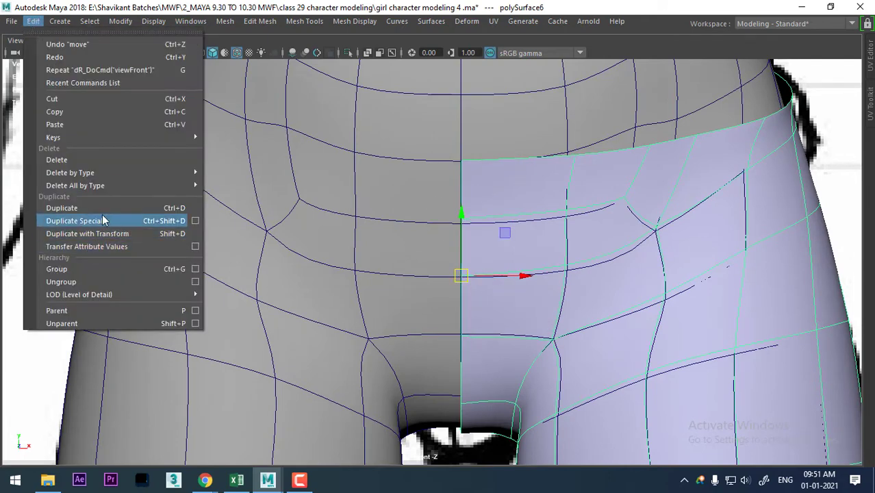
- Mirror a copy of the pants half onto the other leg with Duplicate Special
click(103, 221)
scroll(514, 289, down, 5)
alt+middle_drag(415, 377, 414, 211)
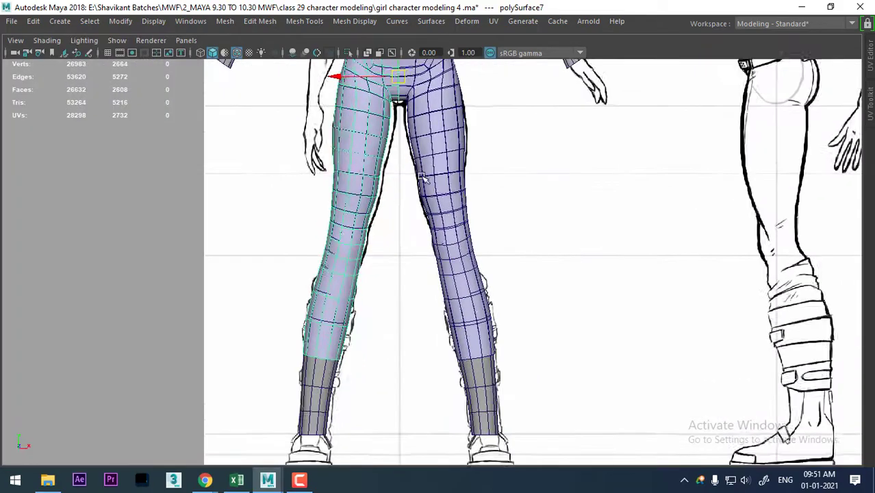
click(415, 211)
scroll(421, 288, down, 3)
scroll(521, 390, up, 1)
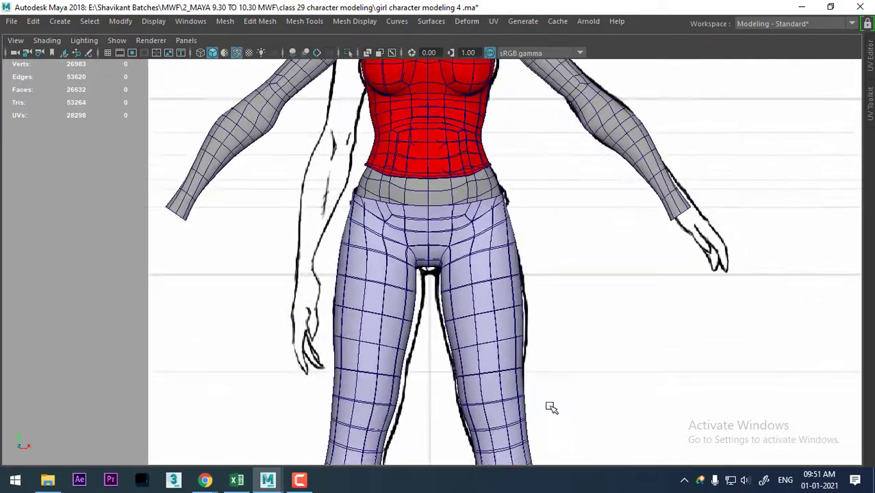
- Select both pants halves and isolate them from the body
click(481, 237)
shift+click(371, 274)
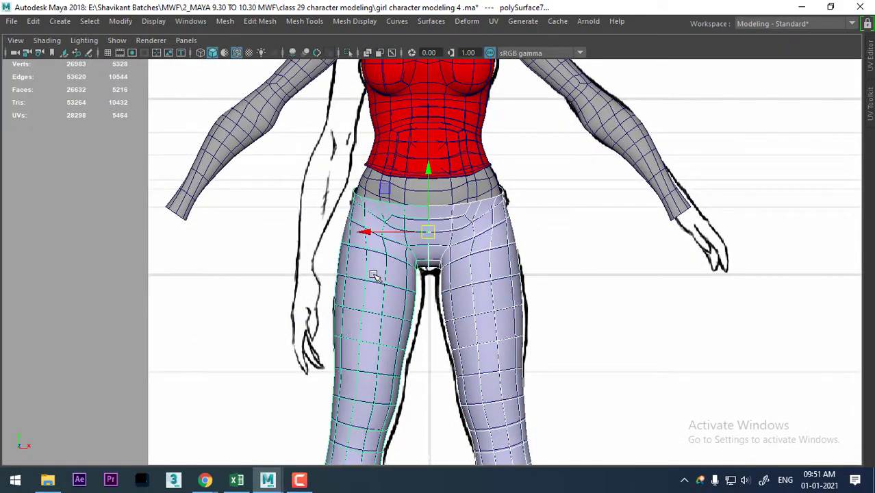
key(alt+h)
click(503, 234)
alt+drag(468, 289, 526, 286)
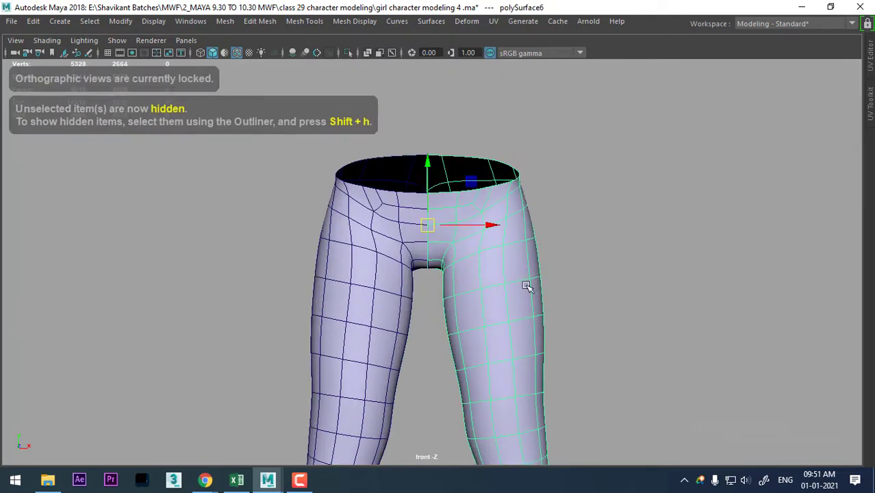
key(space)
drag(572, 198, 527, 21)
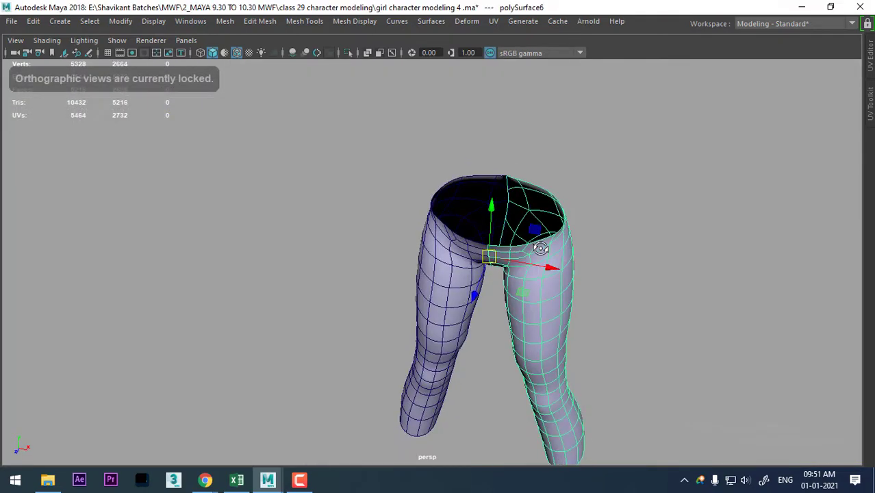
alt+drag(548, 171, 615, 129)
- Combine both pants halves into a single 5328-vertex mesh
shift+right_drag(614, 112, 597, 215)
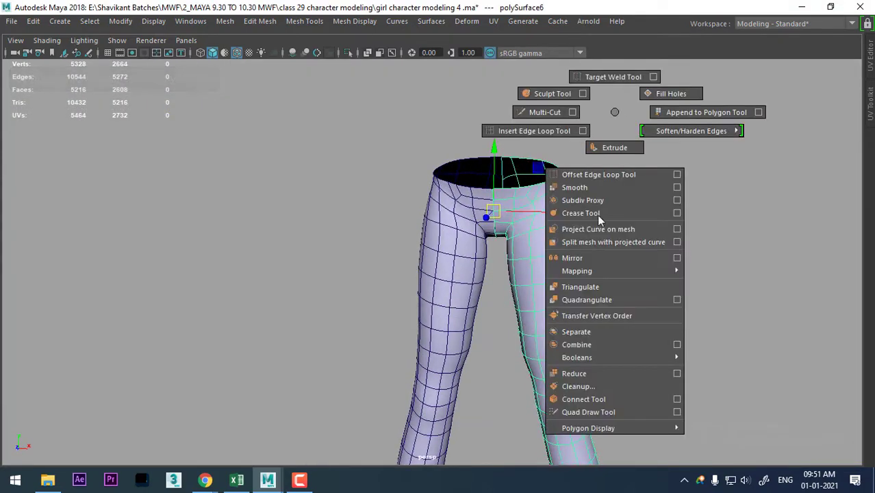
click(576, 345)
mouse_move(663, 146)
mouse_down()
mouse_move(365, 276)
mouse_move(593, 164)
mouse_up()
shift+right_drag(593, 165, 554, 400)
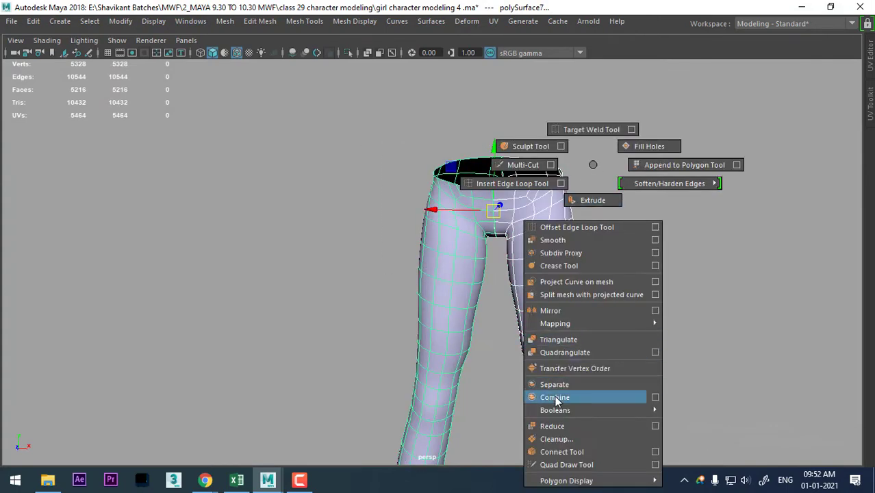
mouse_move(562, 305)
alt+mouse_down()
mouse_move(546, 201)
mouse_move(567, 246)
mouse_move(579, 110)
alt+mouse_up()
right_drag(579, 110, 578, 43)
mouse_move(579, 43)
alt+mouse_down()
mouse_move(589, 319)
mouse_move(523, 312)
alt+mouse_up()
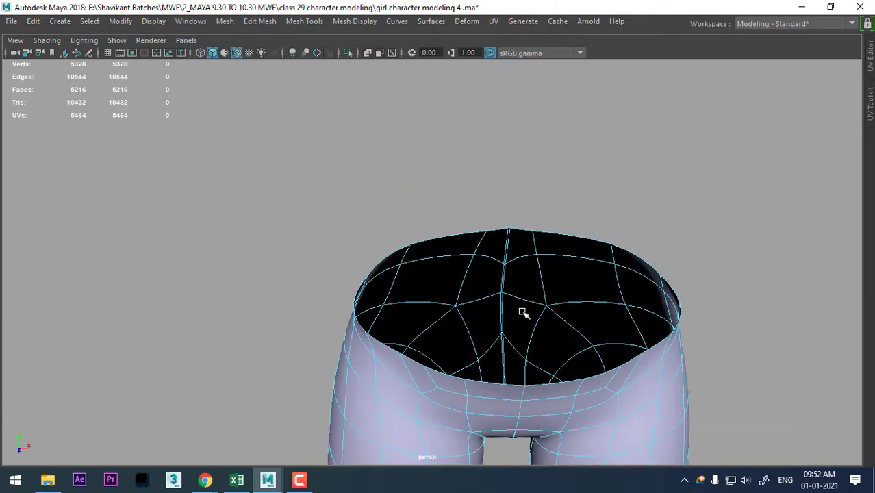
- Select the jeans' centre seam edge loop, dropping stray edges from the selection
double_click(510, 233)
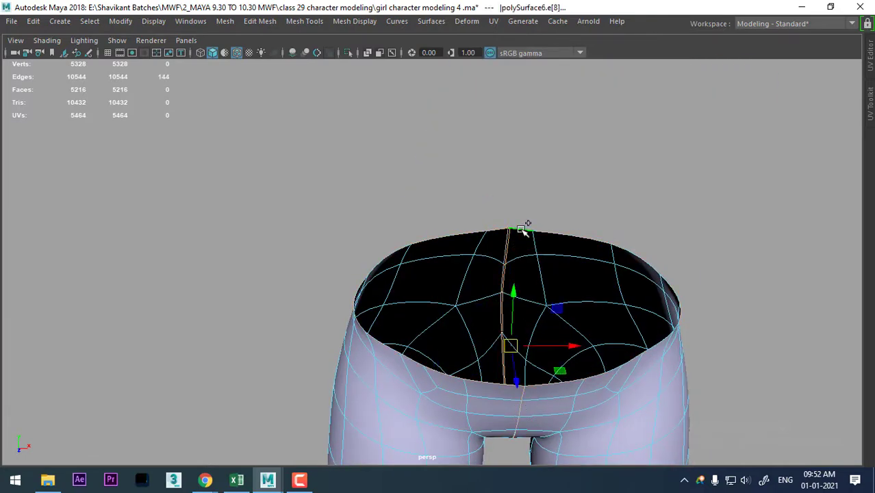
shift+double_click(523, 231)
alt+drag(522, 232, 485, 266)
ctrl+drag(305, 166, 477, 362)
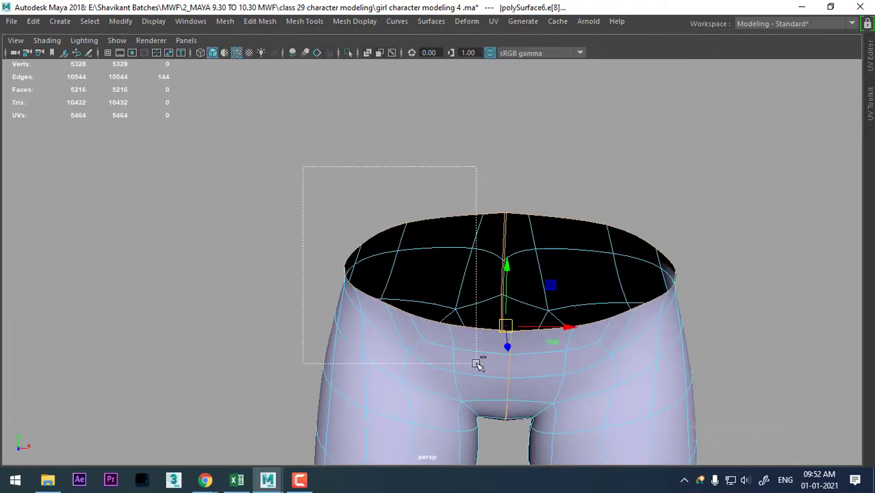
ctrl+drag(769, 161, 536, 387)
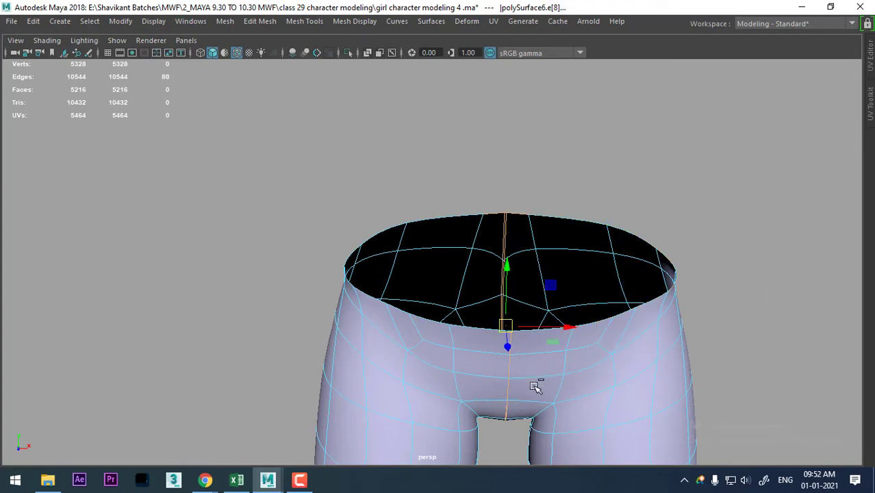
ctrl+drag(521, 244, 484, 212)
- Convert the seam edges to vertices and merge them twice, leaving 5291 vertices
ctrl+right_drag(660, 192, 480, 197)
shift+right_drag(493, 128, 556, 113)
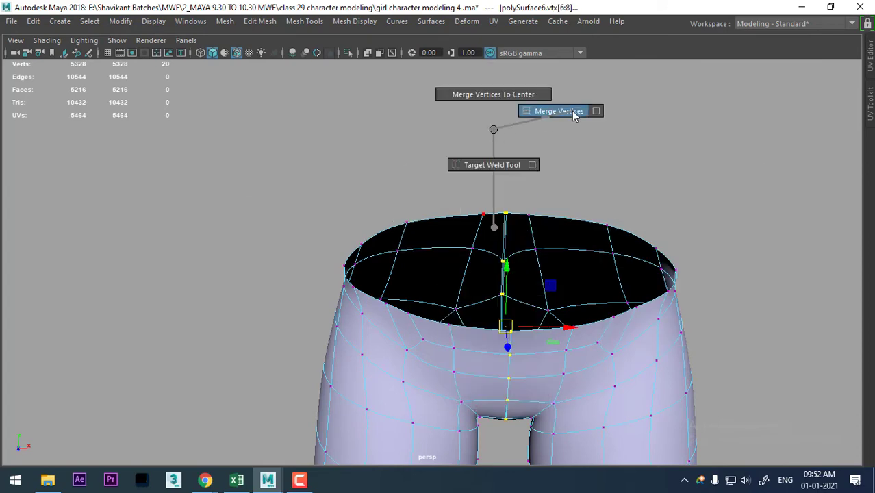
alt+drag(494, 293, 509, 314)
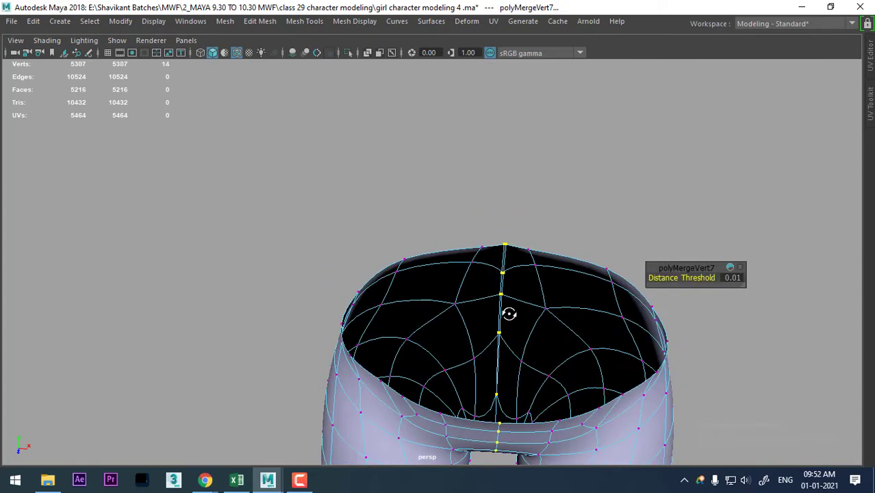
key(t)
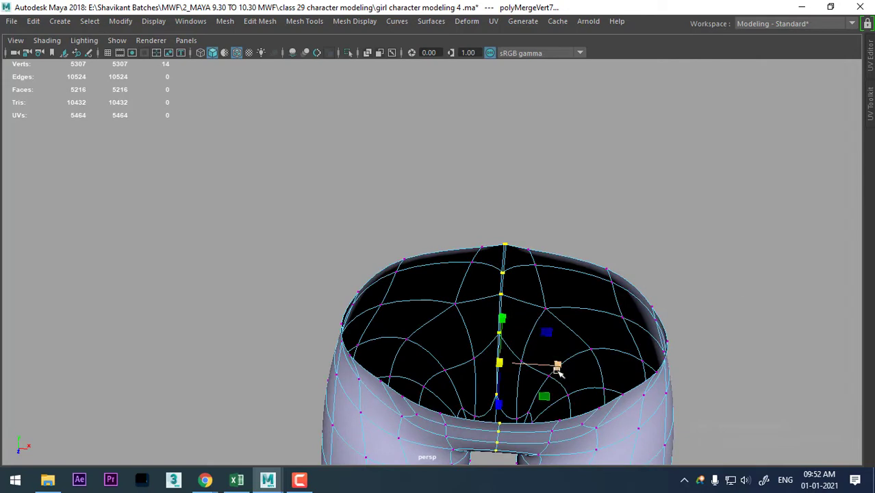
mouse_move(522, 306)
shift+right_down()
mouse_move(523, 332)
mouse_move(520, 234)
shift+right_up()
shift+right_drag(577, 214, 576, 211)
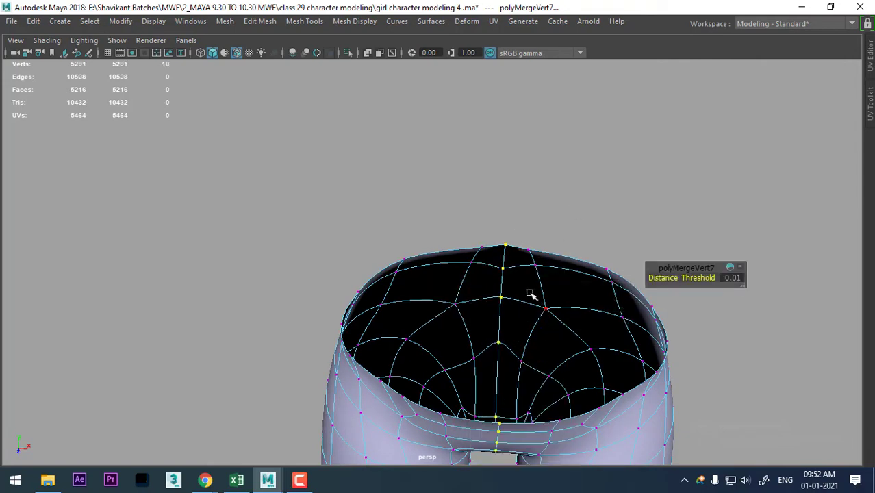
right_drag(527, 110, 616, 63)
mouse_move(431, 336)
alt+mouse_down()
mouse_move(450, 239)
mouse_move(446, 209)
mouse_move(560, 256)
mouse_move(541, 168)
mouse_move(614, 187)
mouse_move(488, 293)
mouse_move(555, 272)
alt+mouse_up()
alt+drag(253, 258, 428, 254)
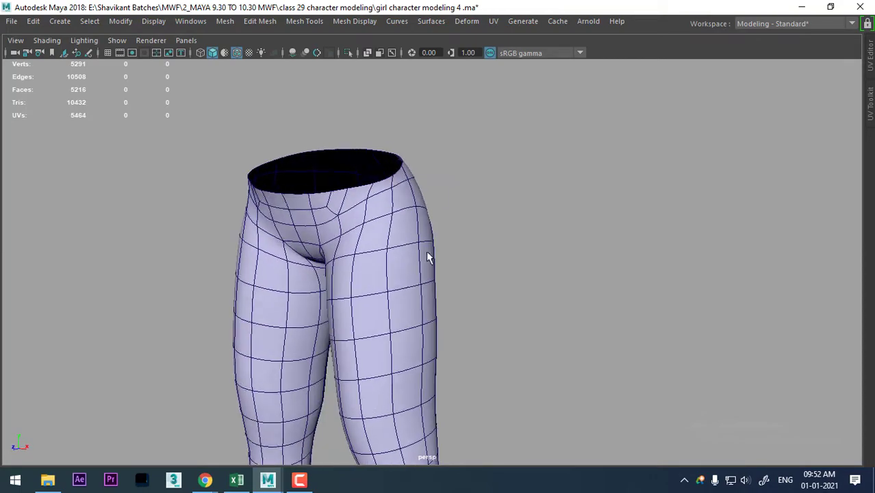
- Exit isolate select to show the full character, then reselect the jeans mesh
click(436, 260)
key(ctrl+1)
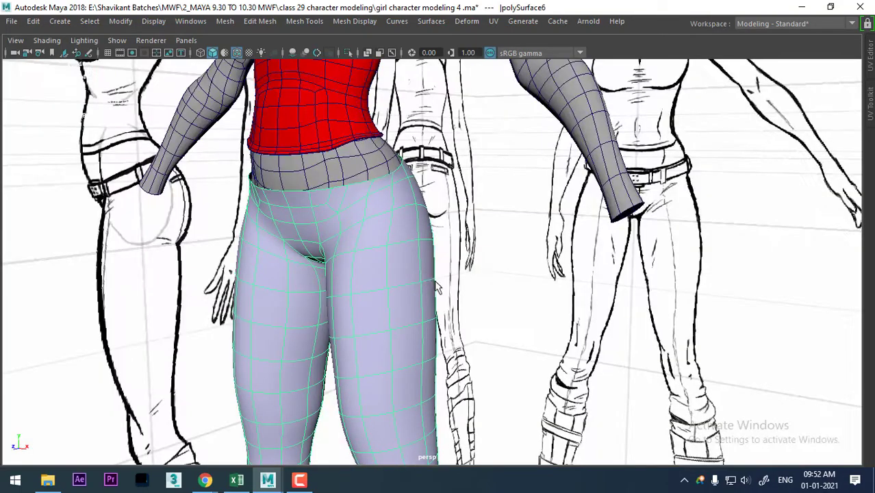
click(493, 319)
scroll(492, 319, up, 3)
alt+drag(505, 310, 478, 281)
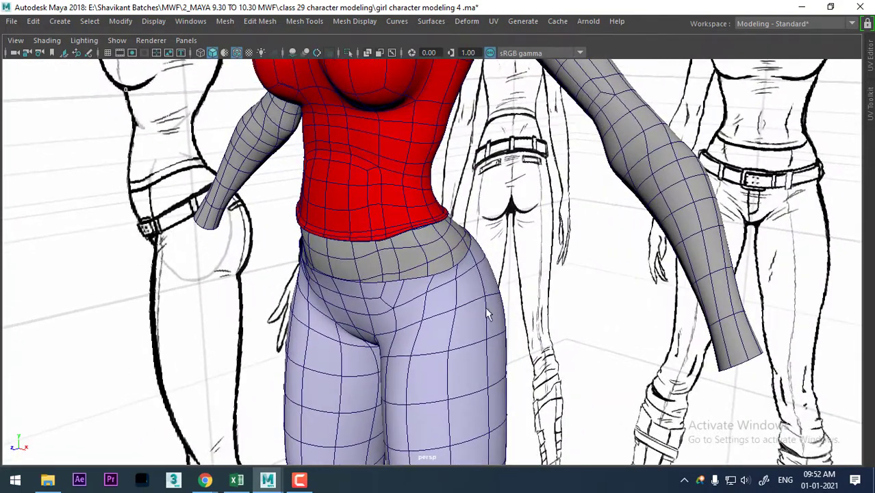
scroll(489, 314, up, 2)
scroll(515, 363, up, 1)
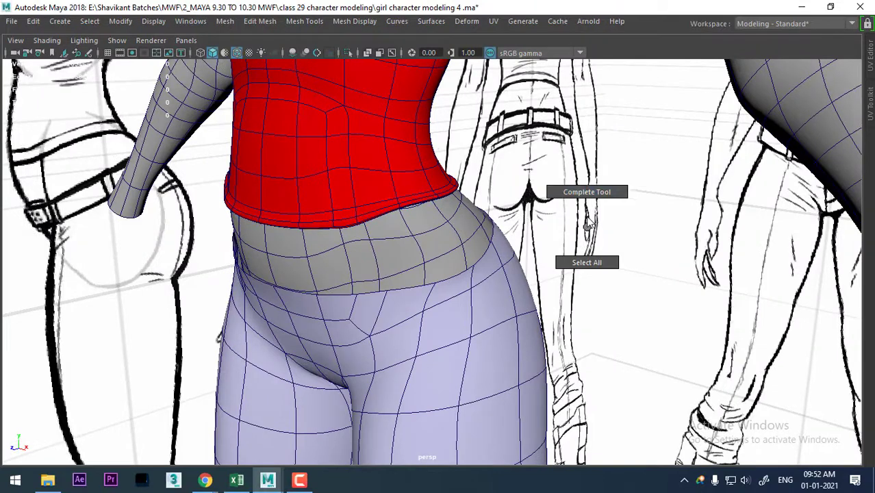
click(479, 278)
mouse_move(479, 277)
right_down()
mouse_move(539, 79)
mouse_move(454, 272)
right_up()
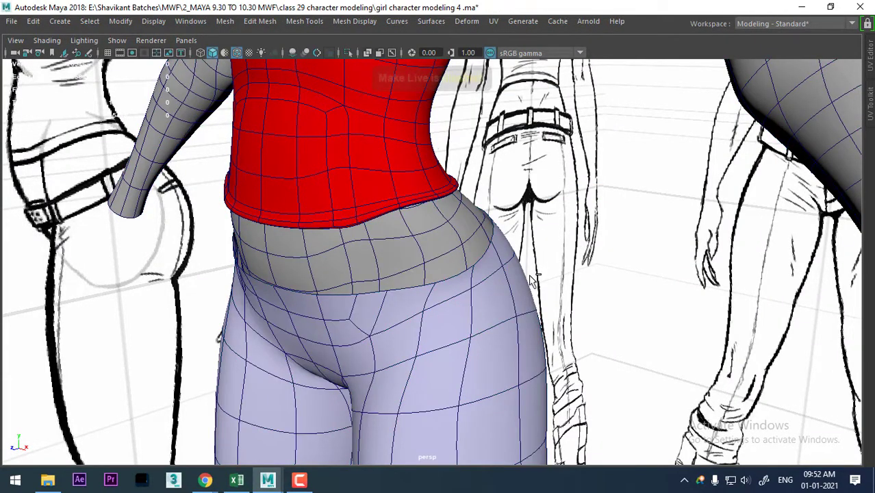
click(453, 293)
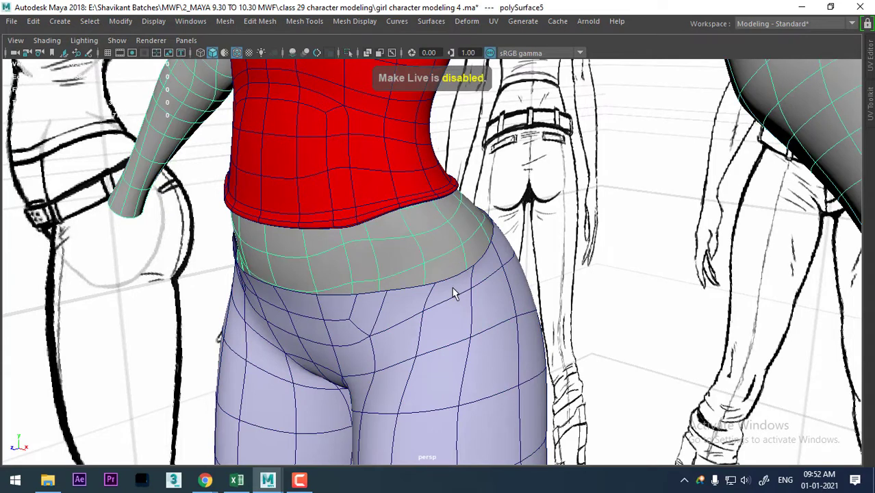
- Extrude the jeans' waist opening edges inward with Local Translate Z -0.049
right_drag(500, 264, 497, 77)
click(484, 259)
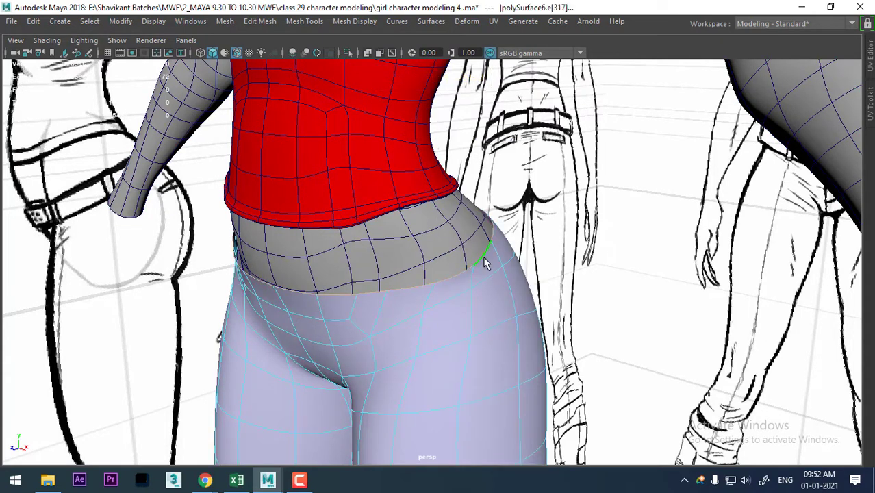
shift+right_drag(553, 183, 524, 211)
mouse_move(509, 251)
alt+mouse_down()
mouse_move(453, 239)
mouse_move(479, 186)
alt+mouse_up()
key(q)
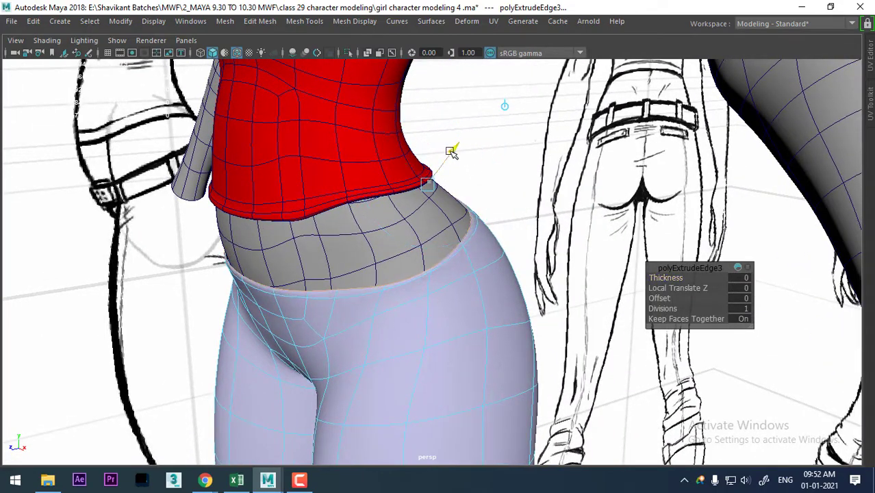
key(t)
drag(449, 152, 452, 156)
alt+drag(456, 222, 491, 310)
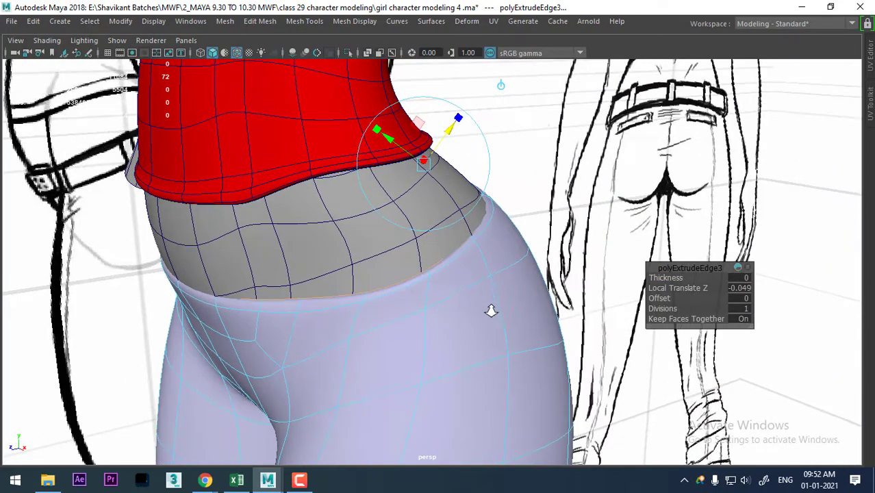
key(w)
alt+drag(452, 228, 479, 248)
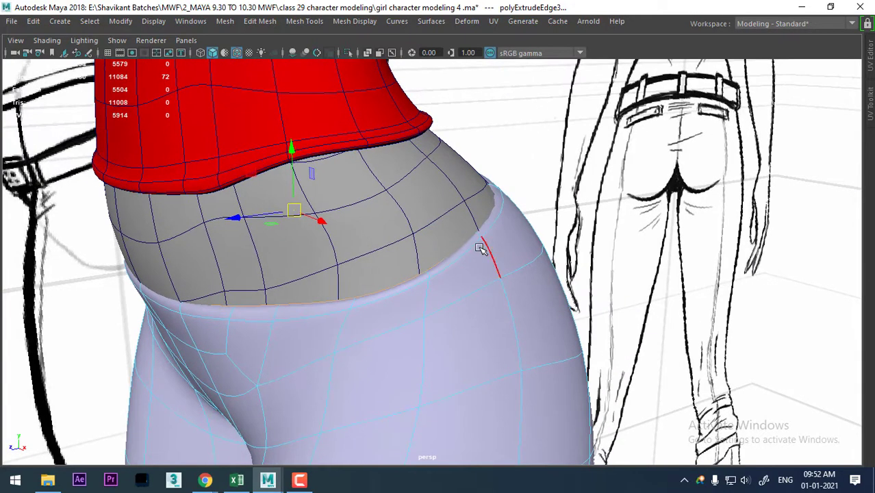
- Select the new waistband rim edge loop and view the jeans from the front
click(478, 235)
shift+right_drag(479, 230, 591, 301)
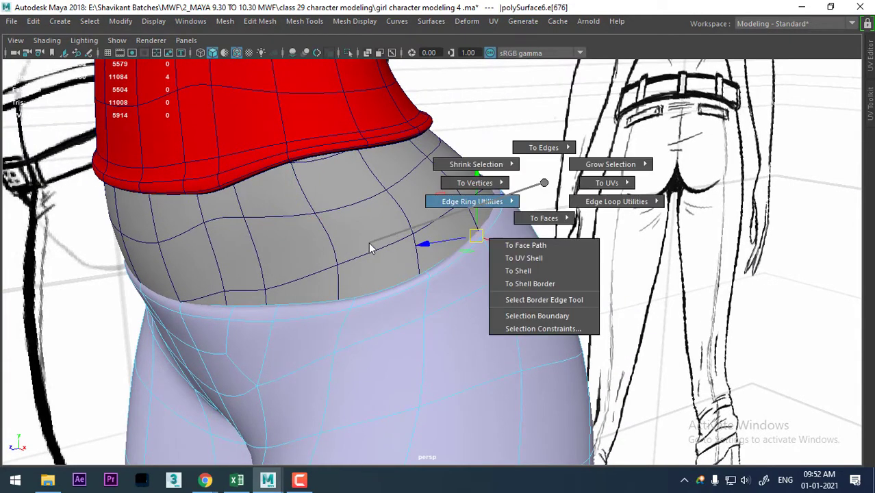
mouse_move(366, 223)
alt+mouse_down()
mouse_move(315, 154)
mouse_move(345, 237)
alt+mouse_up()
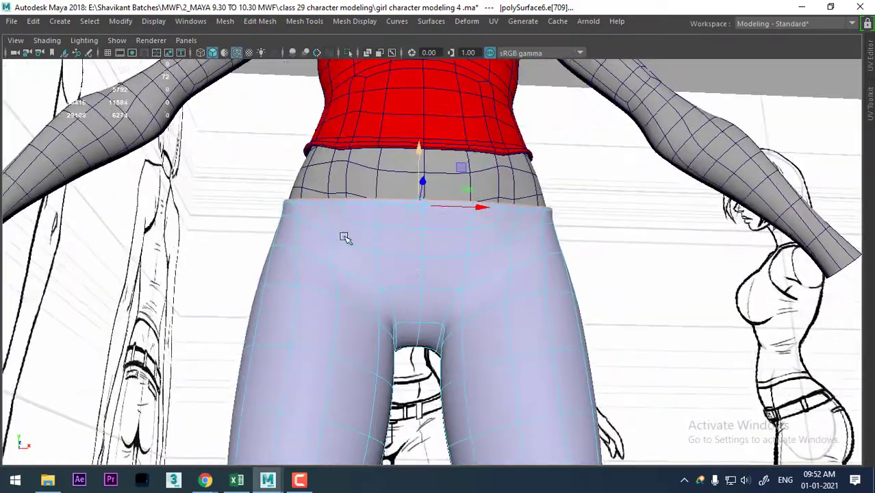
alt+right_drag(345, 237, 446, 226)
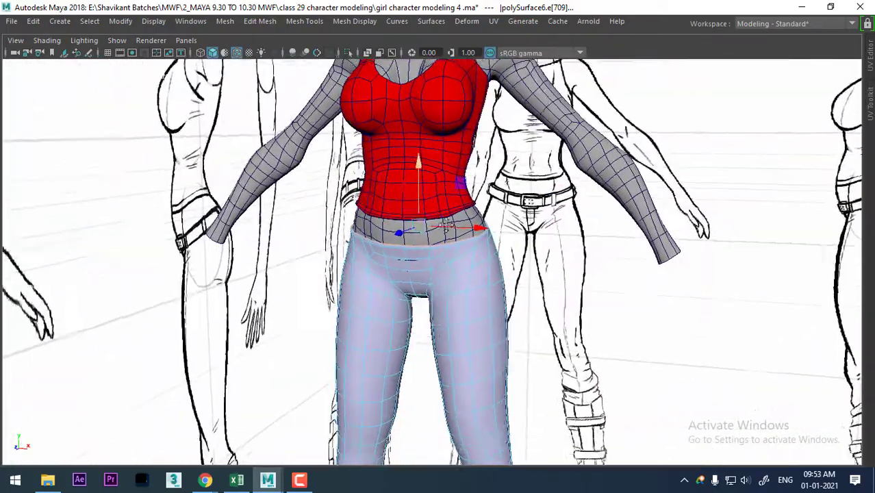
alt+drag(446, 226, 511, 268)
right_click(515, 110)
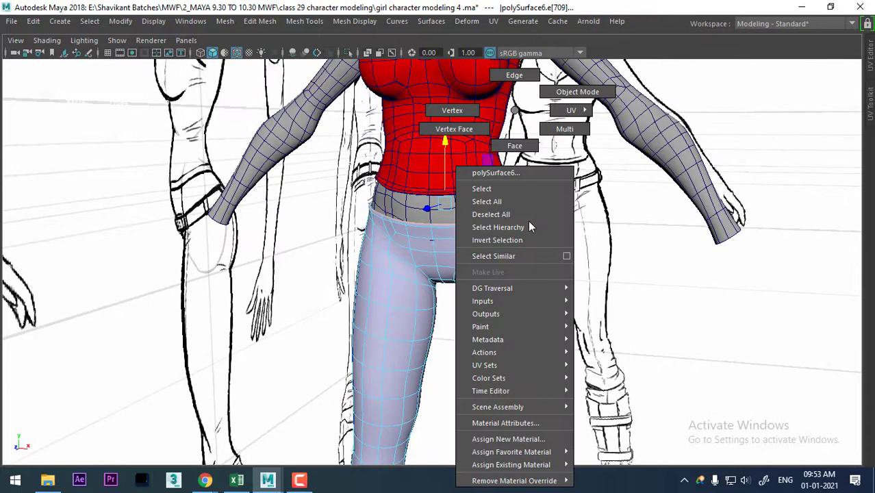
- Return the jeans to Object Mode and turn off Wireframe on Shaded
click(557, 91)
right_click(505, 258)
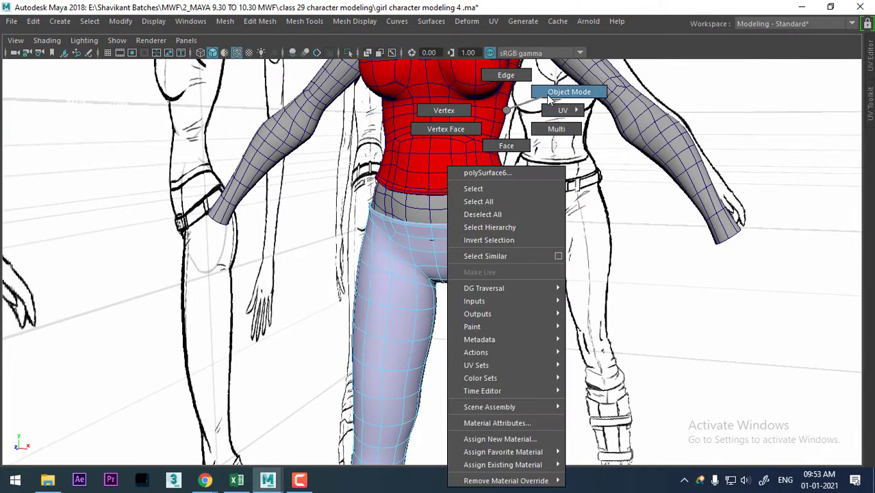
click(566, 91)
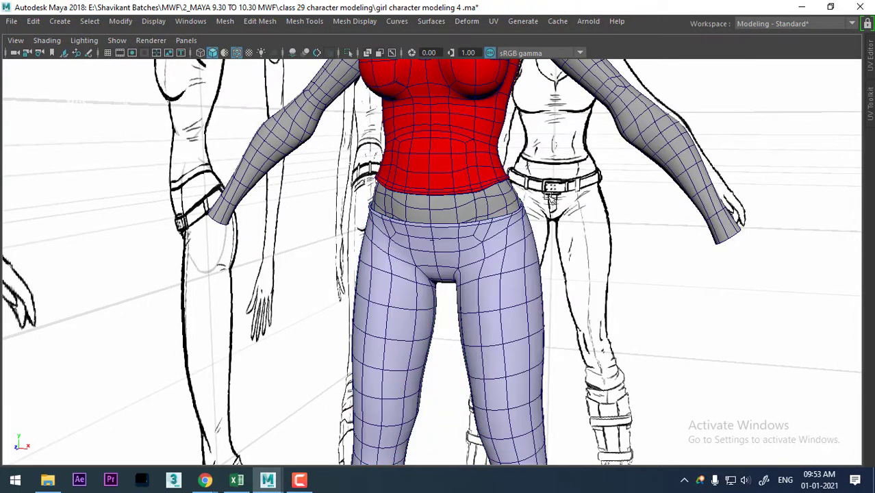
click(236, 53)
scroll(420, 172, down, 3)
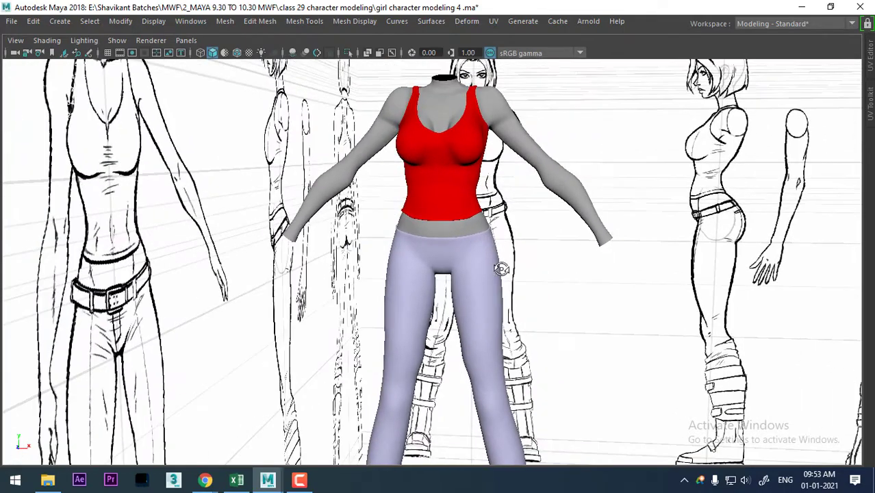
mouse_move(502, 270)
alt+mouse_down()
mouse_move(488, 290)
mouse_move(556, 260)
mouse_move(527, 255)
mouse_move(557, 297)
mouse_move(555, 312)
alt+mouse_up()
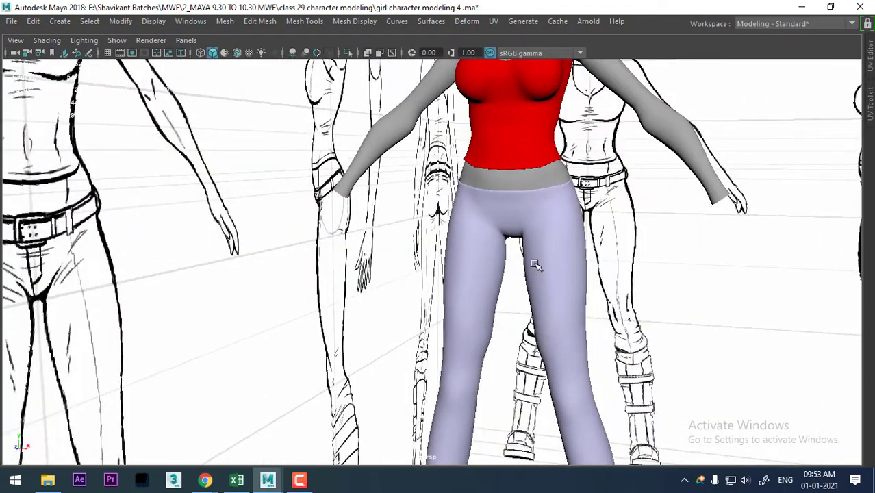
mouse_move(535, 266)
alt+mouse_down()
mouse_move(475, 290)
mouse_move(277, 307)
mouse_move(684, 218)
alt+mouse_up()
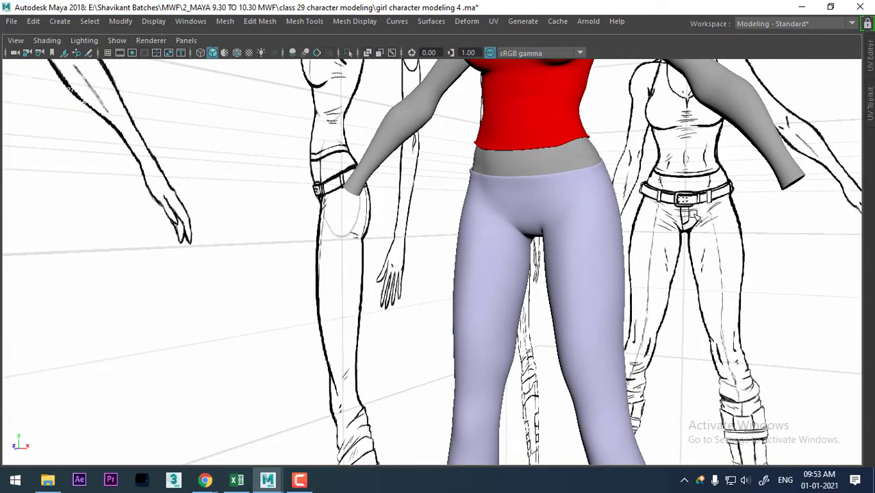
mouse_move(462, 276)
alt+mouse_down()
mouse_move(518, 250)
mouse_move(582, 246)
mouse_move(586, 215)
alt+mouse_up()
- Select the jeans, switch to Front View, and zoom in against the reference sketch
click(592, 177)
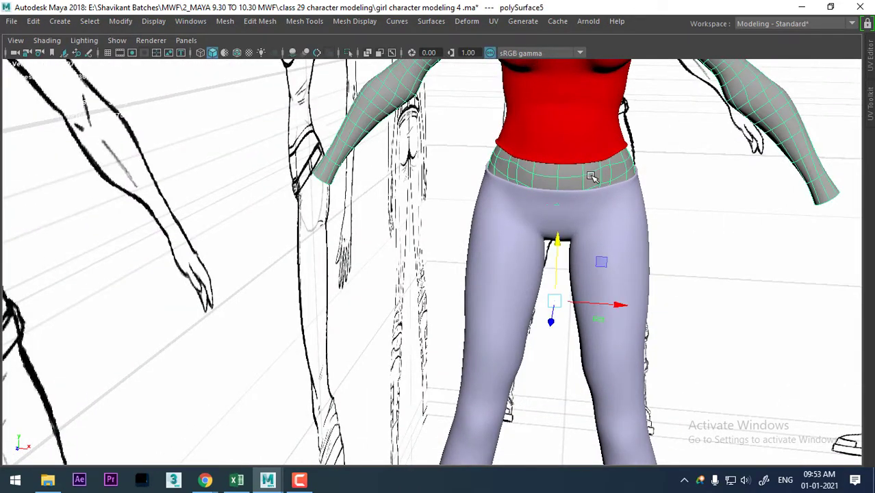
click(591, 177)
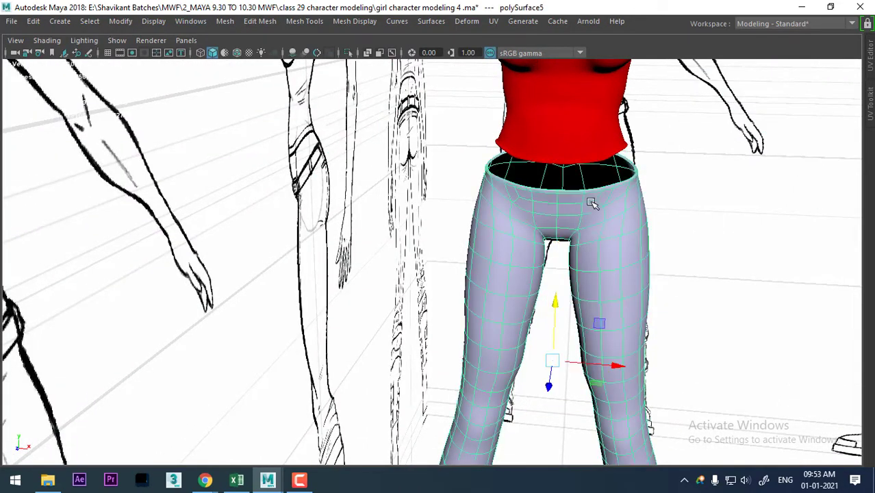
key(space)
click(583, 273)
scroll(526, 233, up, 1)
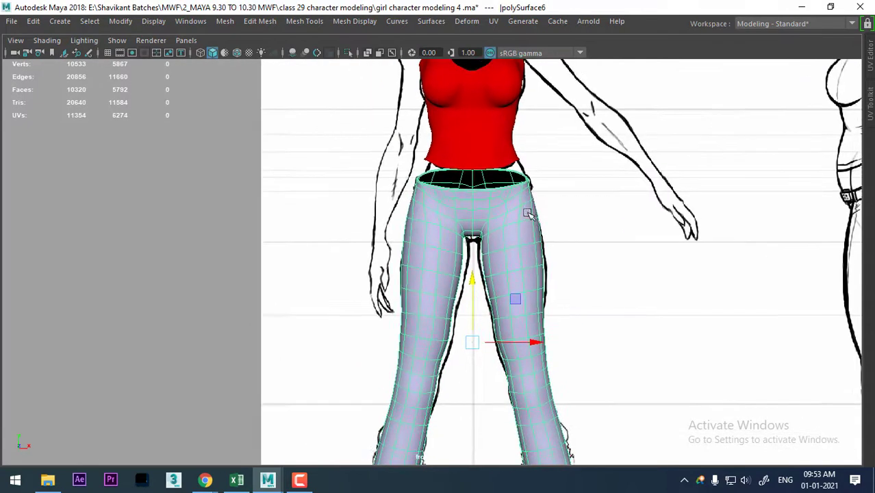
scroll(534, 253, up, 2)
scroll(554, 322, up, 1)
scroll(569, 352, down, 1)
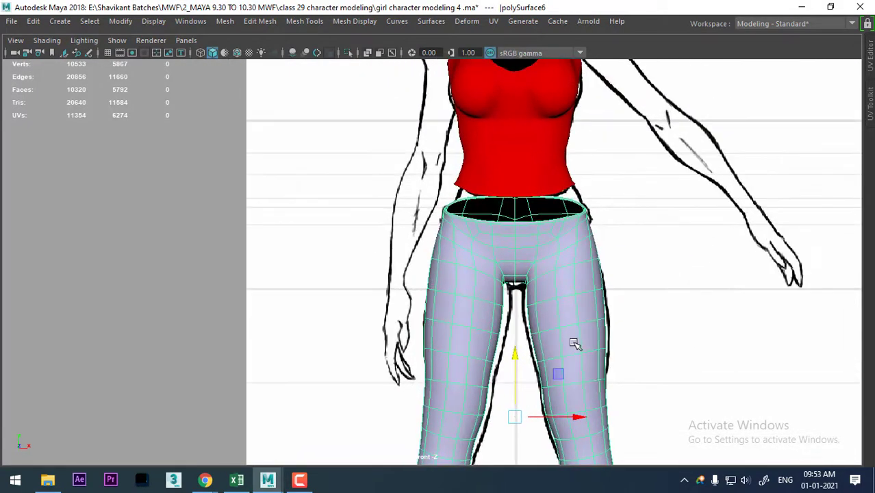
scroll(558, 339, up, 1)
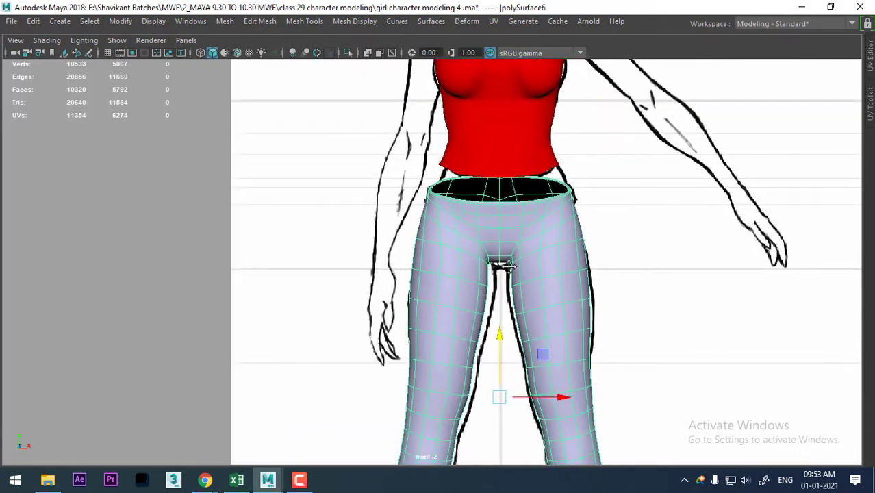
scroll(589, 301, up, 1)
scroll(657, 322, up, 1)
scroll(709, 274, up, 1)
- Select the jeans' inner-thigh vertex near the crotch and turn on Object X symmetry
right_drag(712, 175, 592, 107)
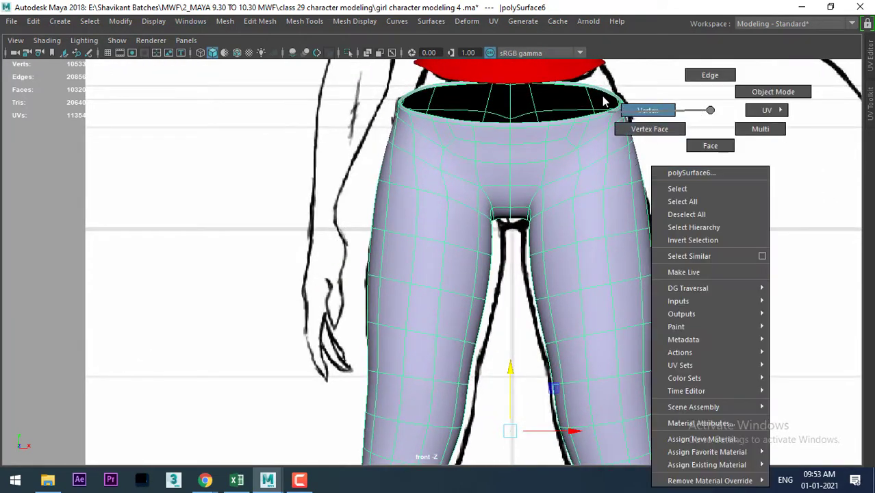
scroll(617, 297, up, 1)
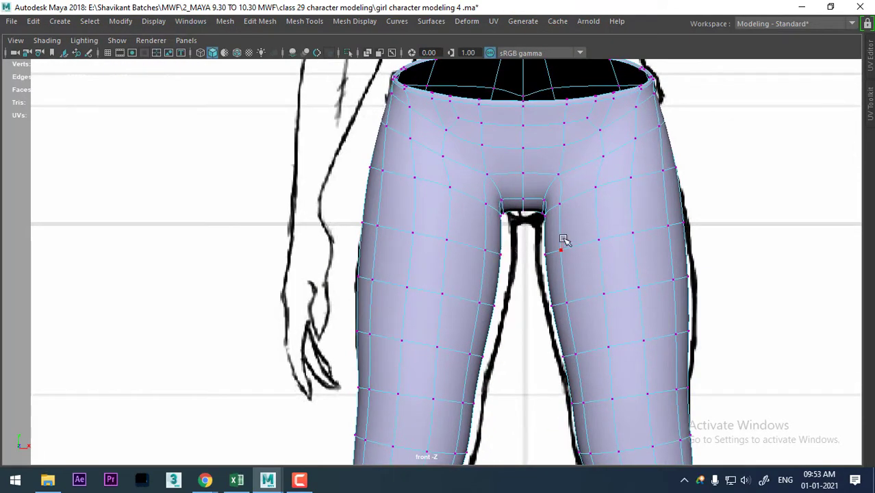
drag(570, 236, 534, 270)
click(751, 187)
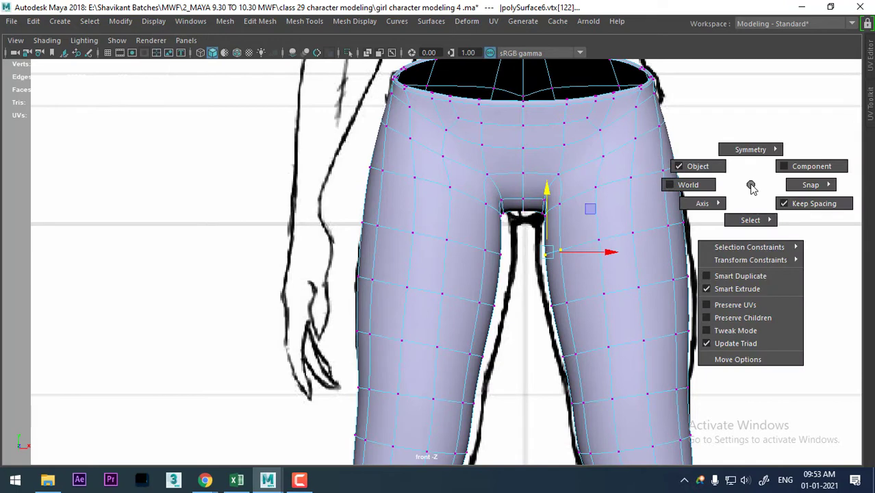
drag(752, 187, 736, 91)
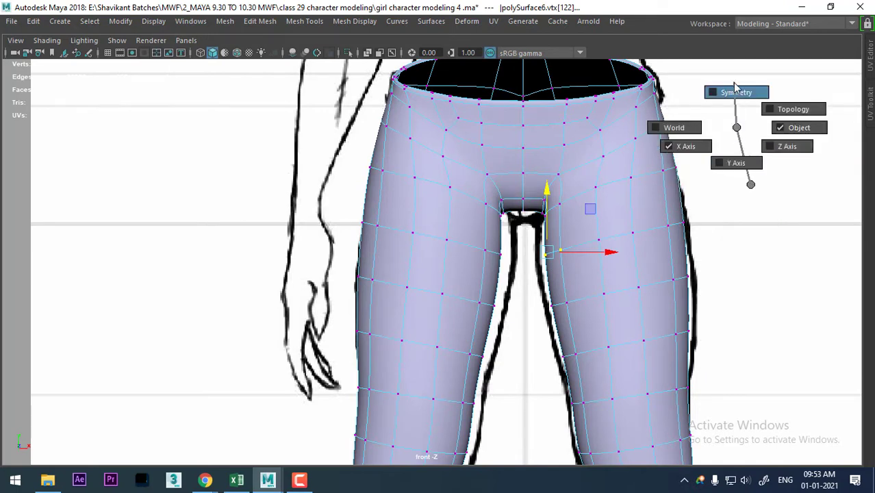
click(736, 90)
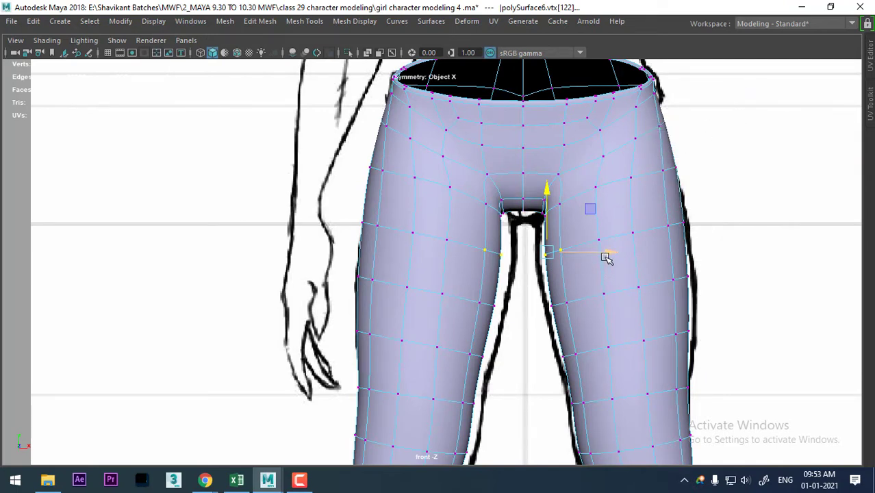
- Shift the inner-thigh vertex toward the outline and select the inner-leg vertices down to the knee
drag(607, 255, 602, 254)
drag(571, 330, 571, 332)
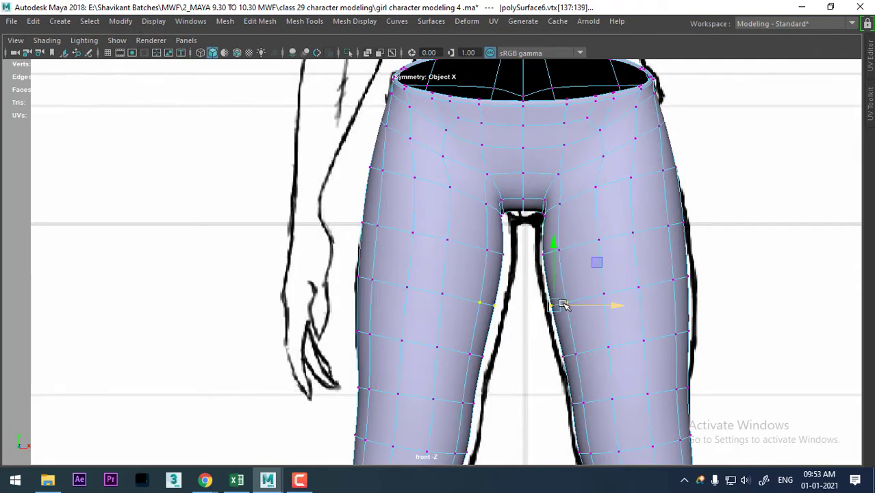
drag(580, 360, 562, 352)
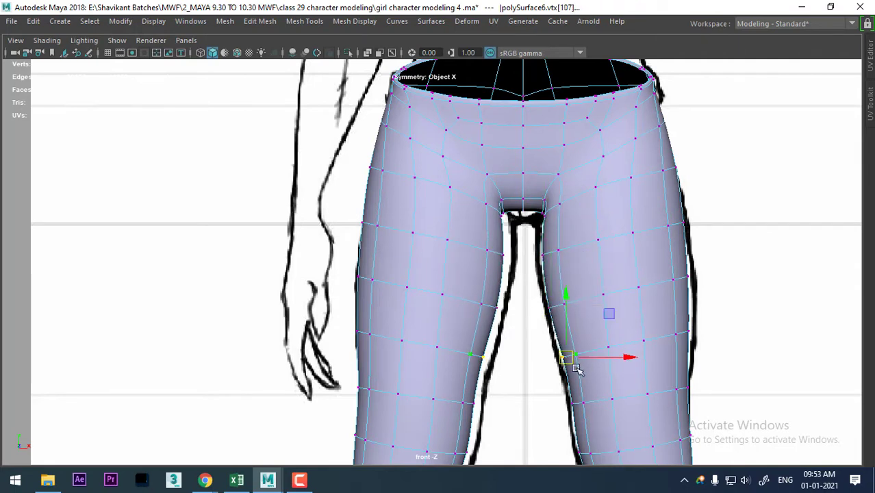
alt+middle_drag(587, 360, 555, 291)
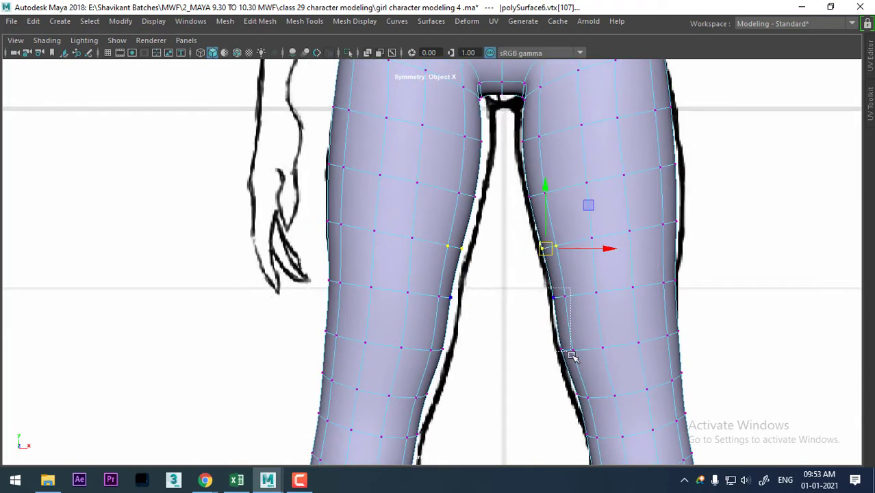
drag(580, 370, 580, 370)
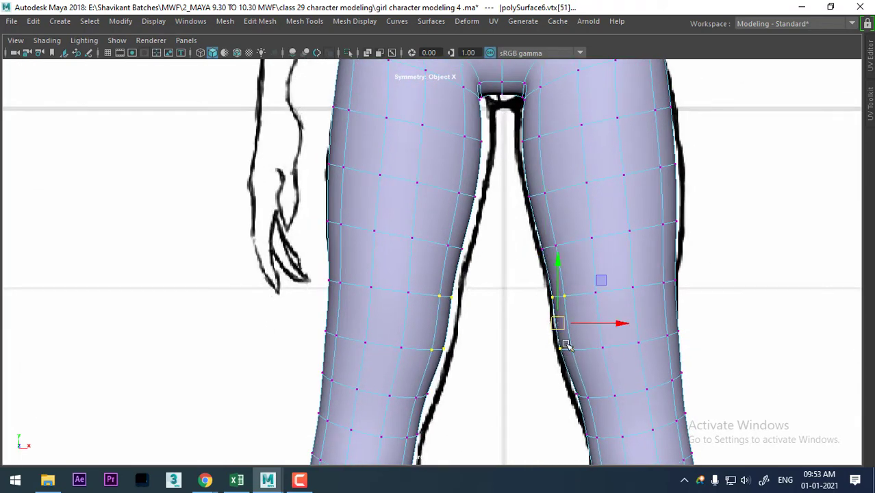
alt+middle_drag(565, 346, 546, 294)
drag(570, 318, 560, 307)
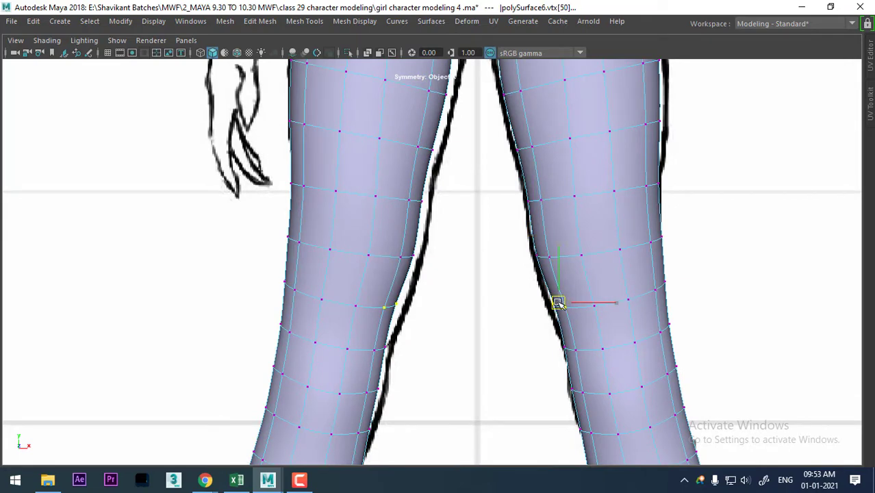
alt+middle_drag(558, 303, 597, 402)
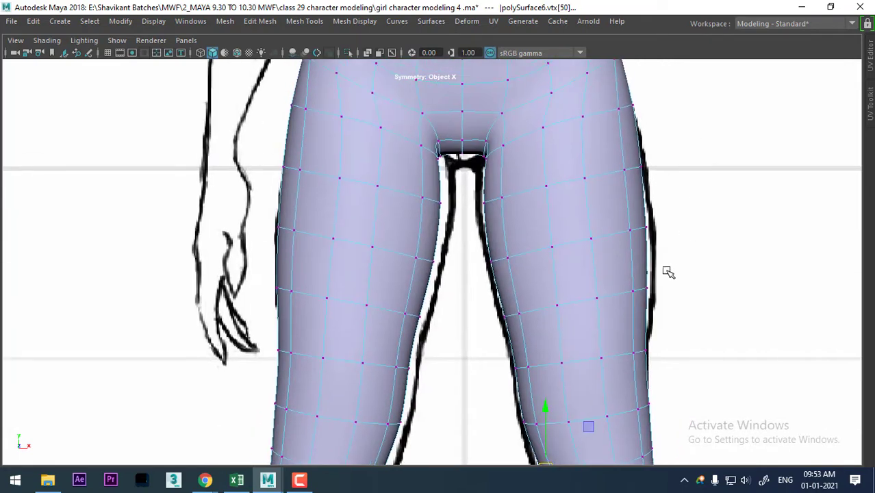
- Push the outer-thigh edge vertices outward to meet the drawing's leg outline
drag(655, 153, 630, 309)
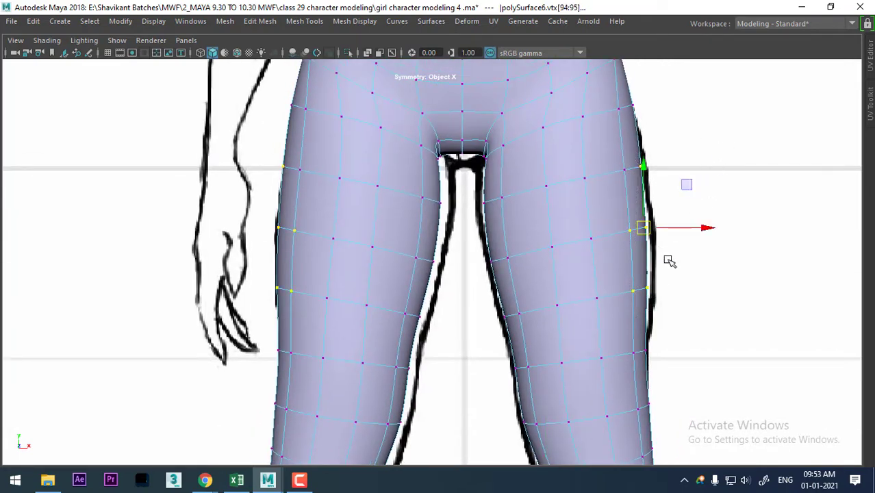
drag(698, 228, 701, 228)
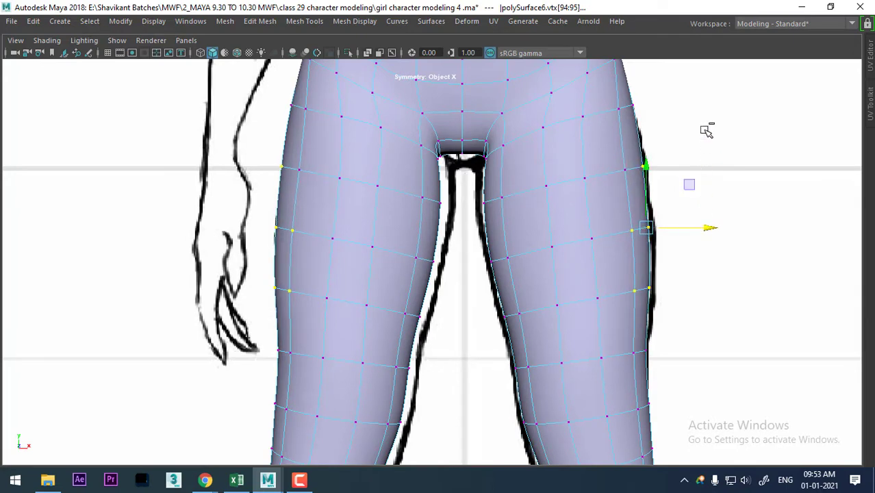
ctrl+drag(705, 131, 618, 190)
drag(698, 254, 703, 255)
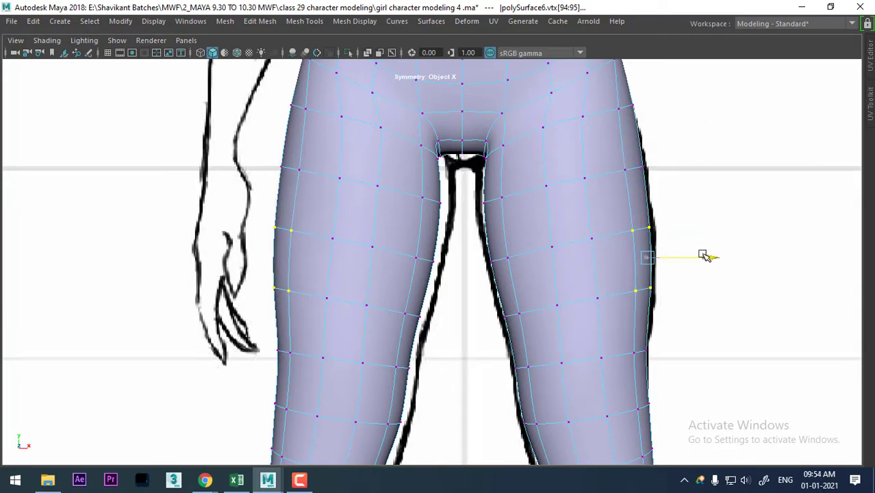
alt+middle_drag(671, 339, 648, 219)
scroll(547, 274, down, 3)
scroll(596, 260, up, 3)
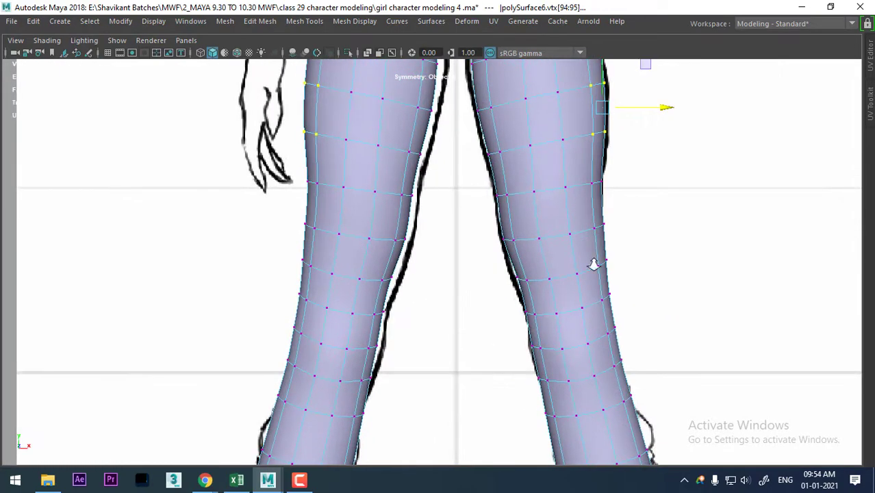
scroll(486, 407, up, 1)
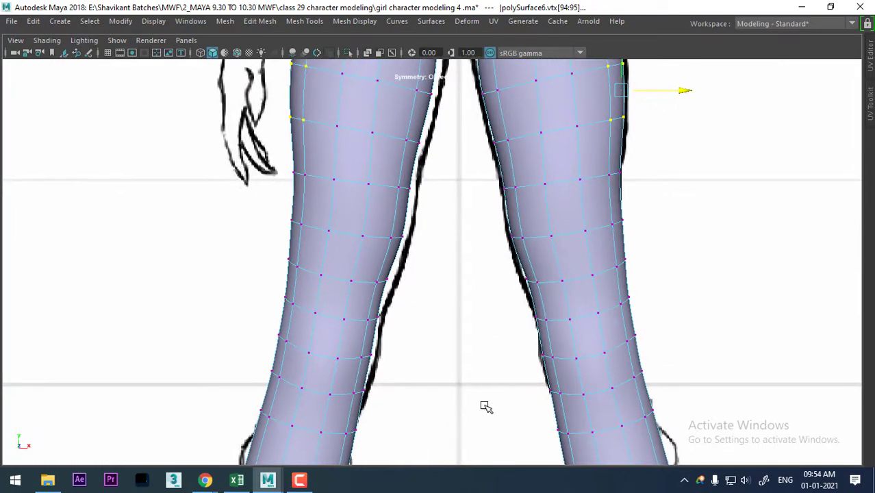
- Select the outer knee vertices under X-Ray, restore solid shading, and pull them out to the outline
click(47, 41)
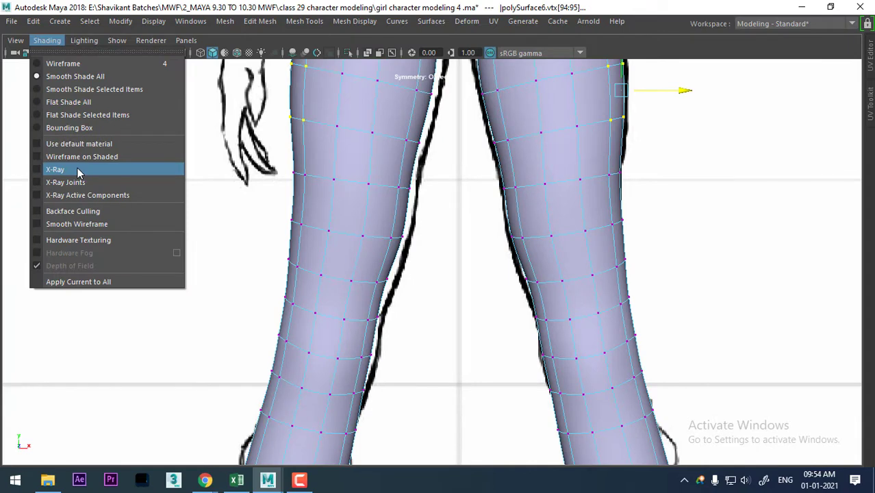
click(54, 169)
scroll(637, 267, up, 1)
scroll(675, 204, up, 1)
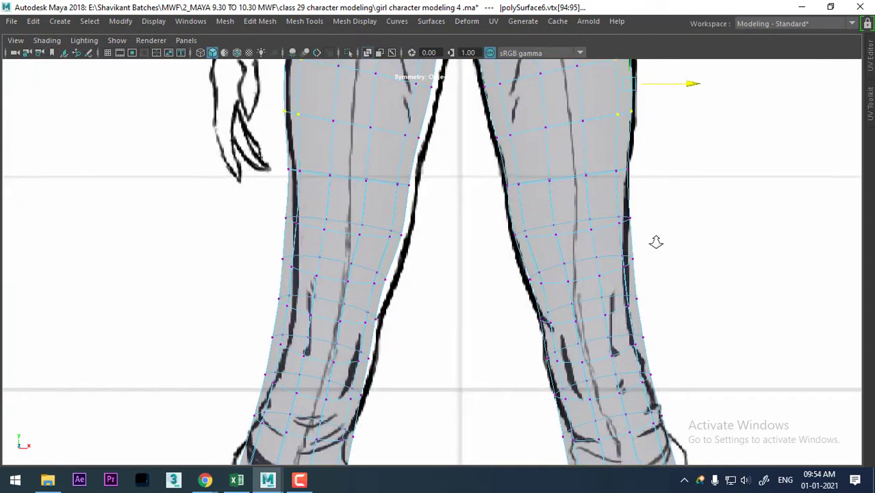
scroll(672, 205, up, 1)
drag(650, 272, 647, 286)
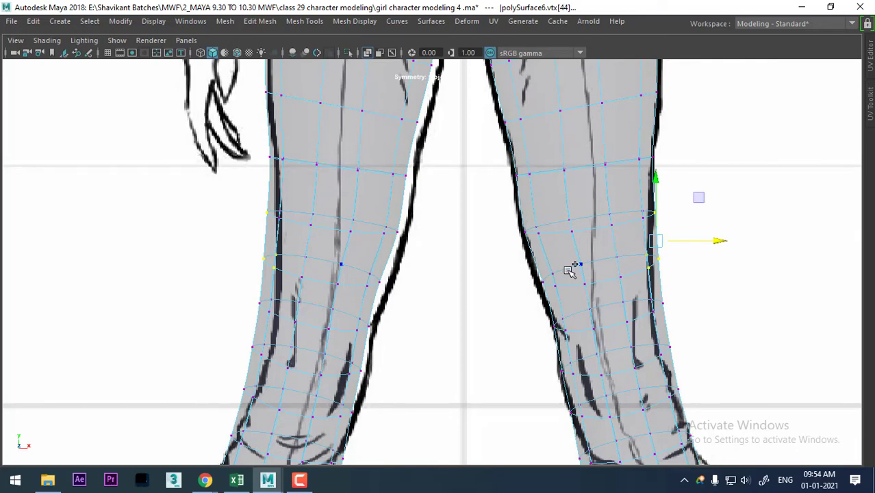
alt+middle_drag(618, 275, 603, 370)
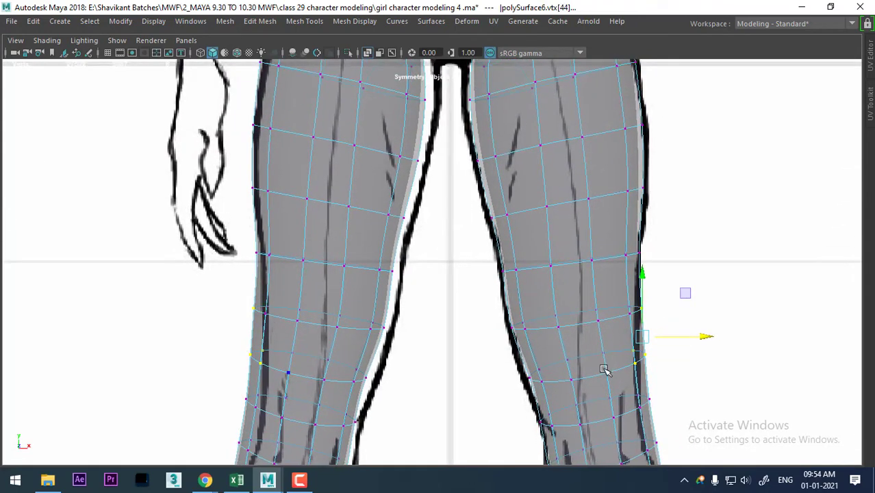
click(47, 40)
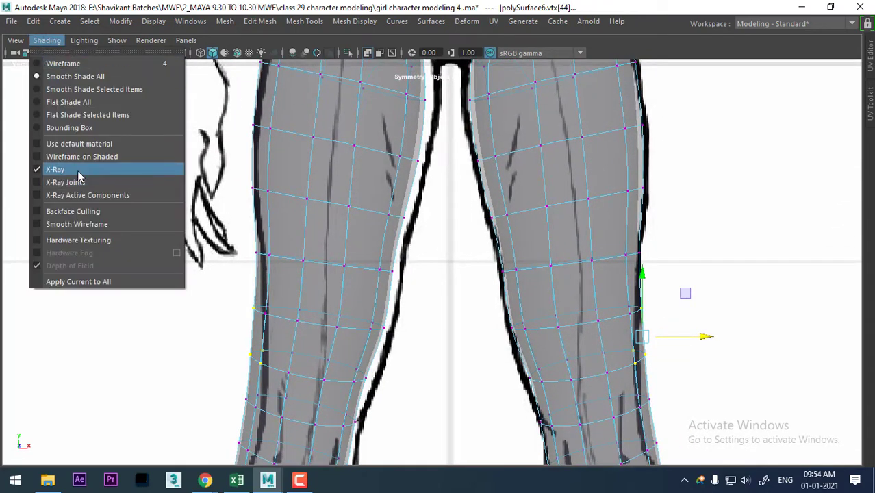
click(79, 171)
drag(708, 343, 707, 339)
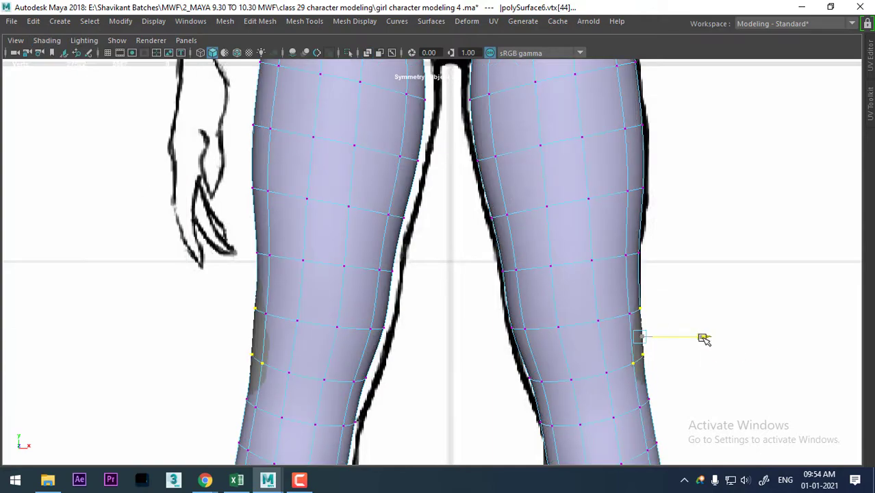
- Switch to Object Mode, select the jeans mesh, and zoom in on the legs
scroll(707, 339, down, 5)
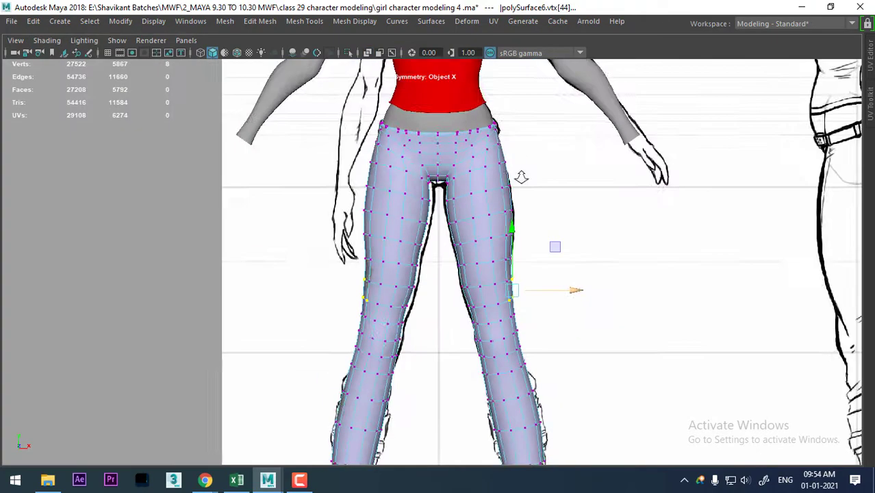
mouse_move(522, 175)
alt+middle_down()
mouse_move(453, 248)
mouse_move(363, 225)
alt+middle_up()
alt+middle_drag(383, 270, 397, 278)
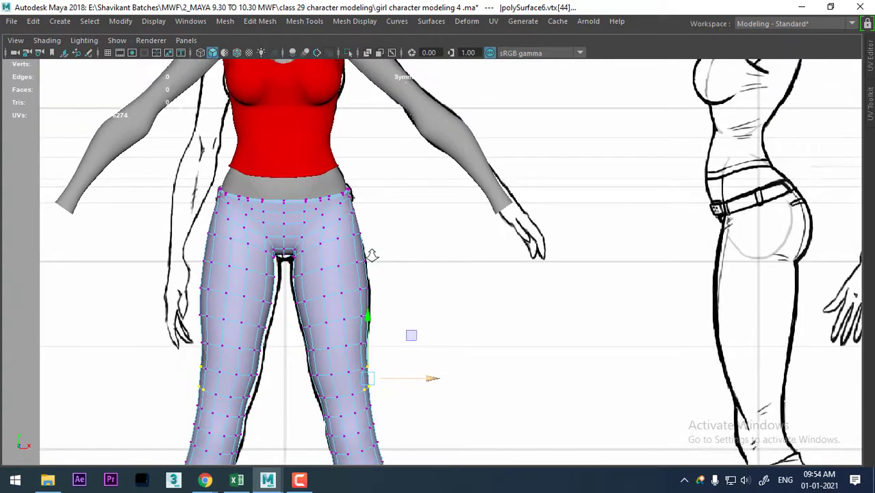
right_click(313, 108)
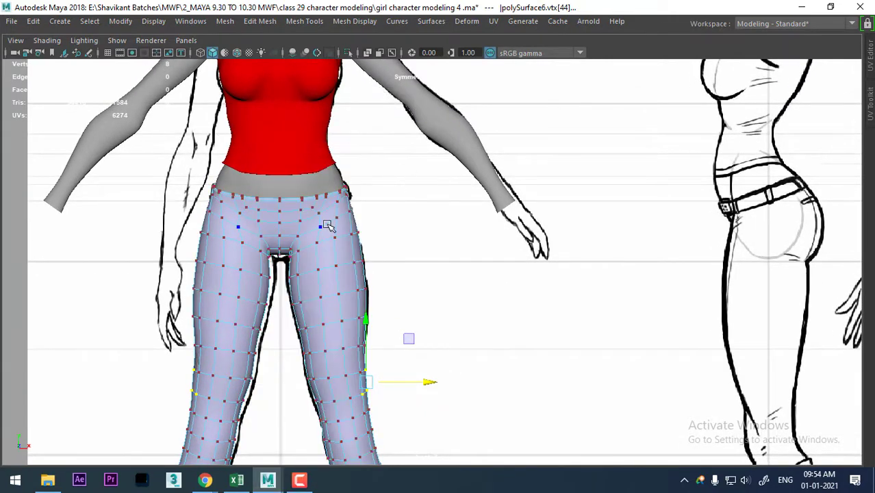
right_drag(323, 110, 387, 92)
click(390, 219)
click(319, 277)
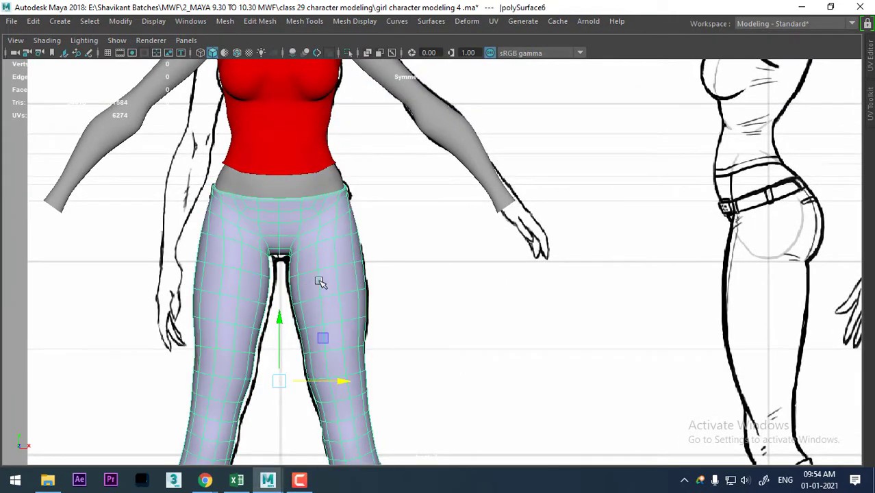
mouse_move(319, 281)
alt+middle_down()
mouse_move(334, 336)
mouse_move(401, 313)
mouse_move(401, 328)
mouse_move(437, 246)
alt+middle_up()
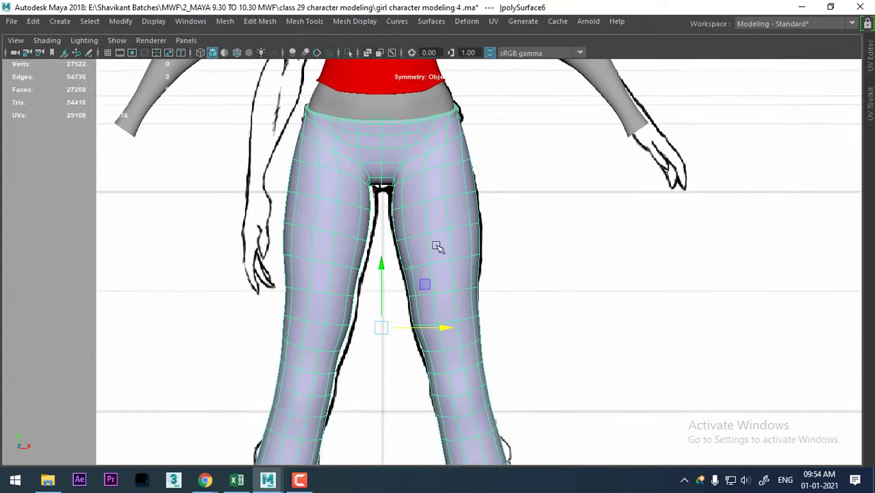
alt+right_drag(438, 248, 441, 374)
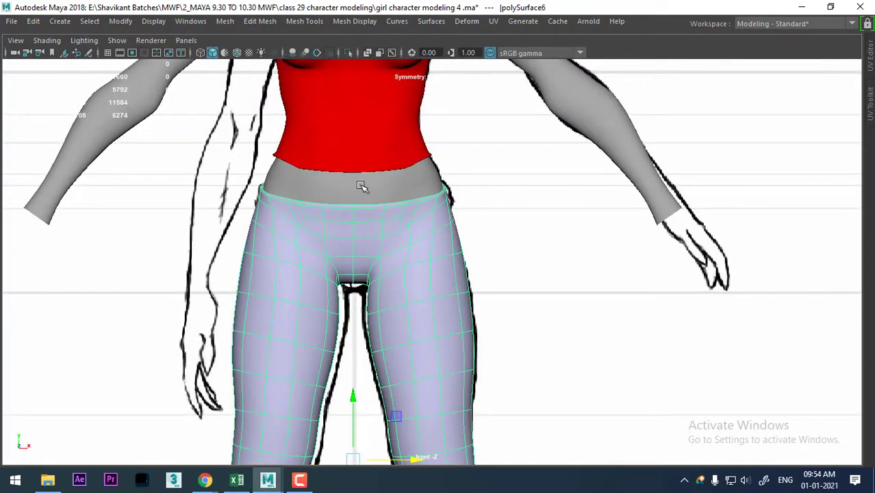
- Hide the body mesh with Ctrl+H and turn on X-Ray for the selected jeans
click(362, 186)
key(ctrl+h)
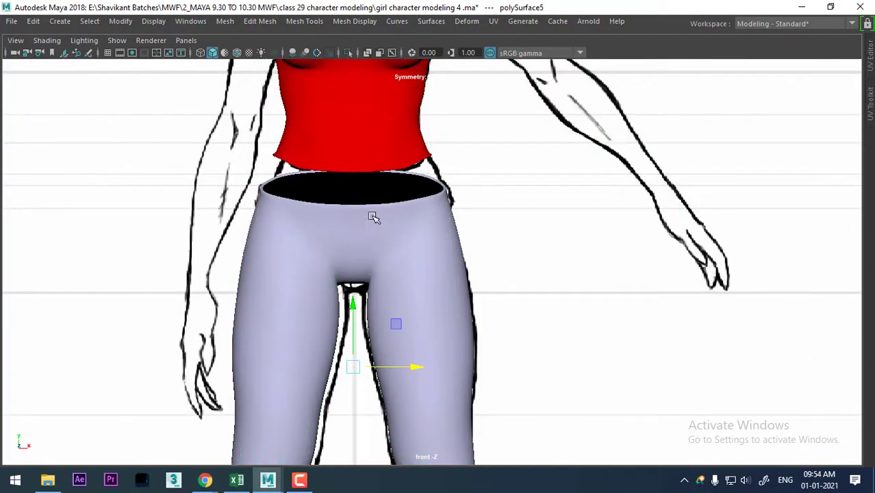
click(381, 236)
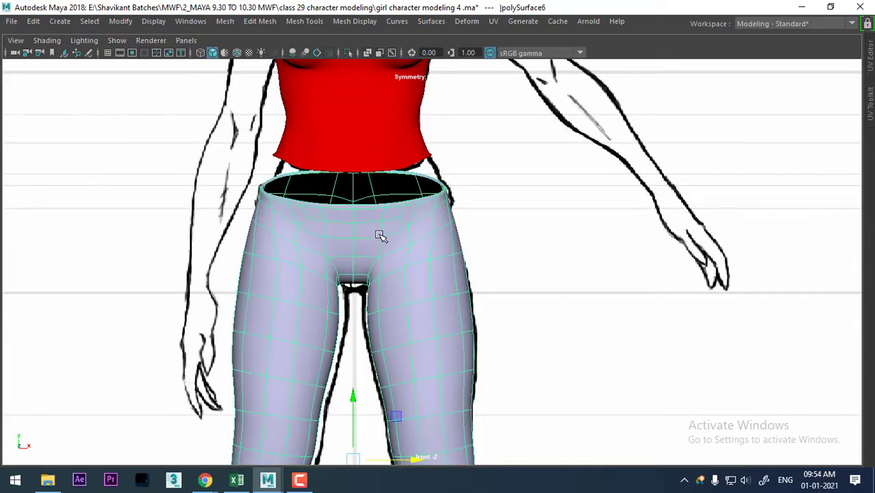
click(46, 40)
click(69, 171)
scroll(445, 239, up, 2)
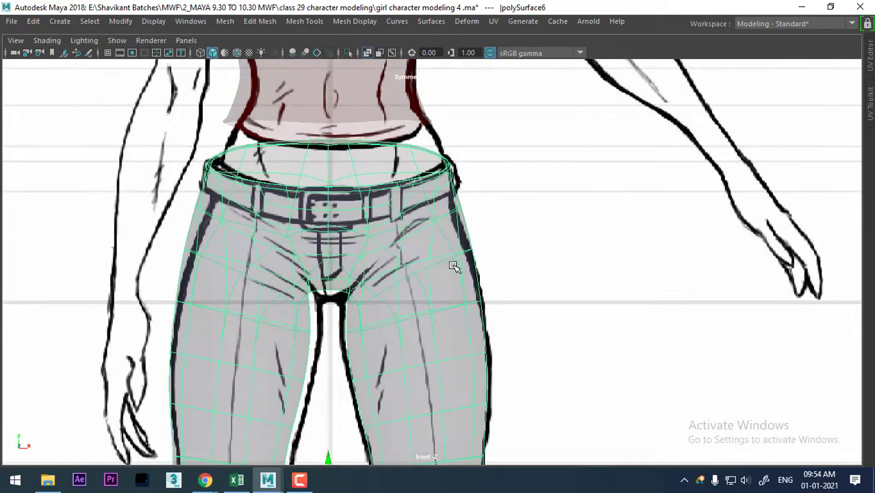
scroll(480, 274, up, 2)
scroll(439, 294, up, 2)
scroll(343, 246, up, 2)
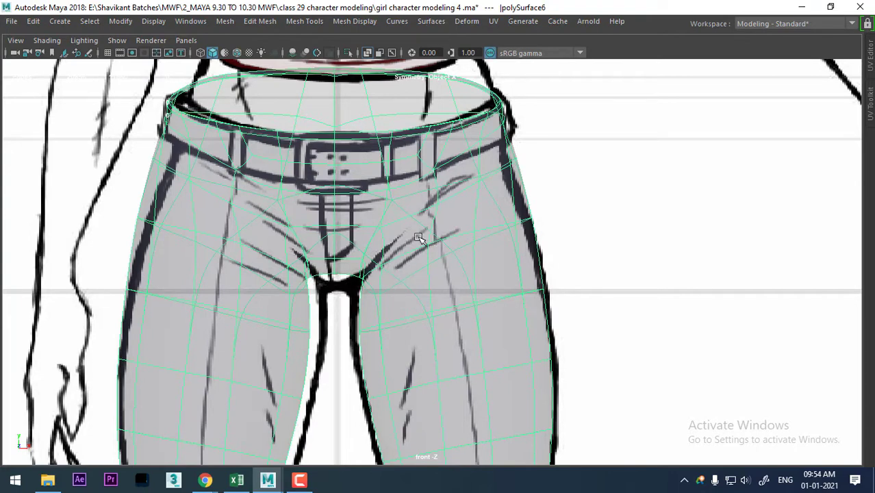
- In vertex mode, lower the centre crotch vertex vtx[20] along Y to match the sketch
scroll(394, 197, up, 3)
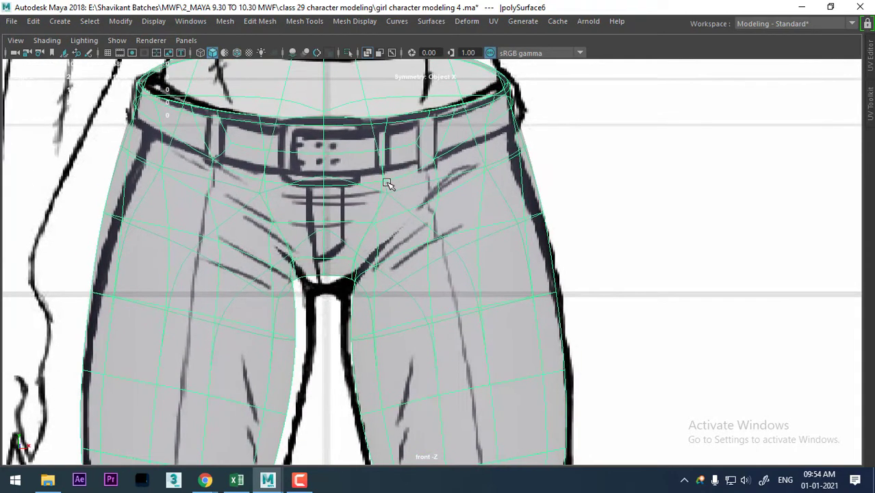
right_drag(385, 108, 318, 108)
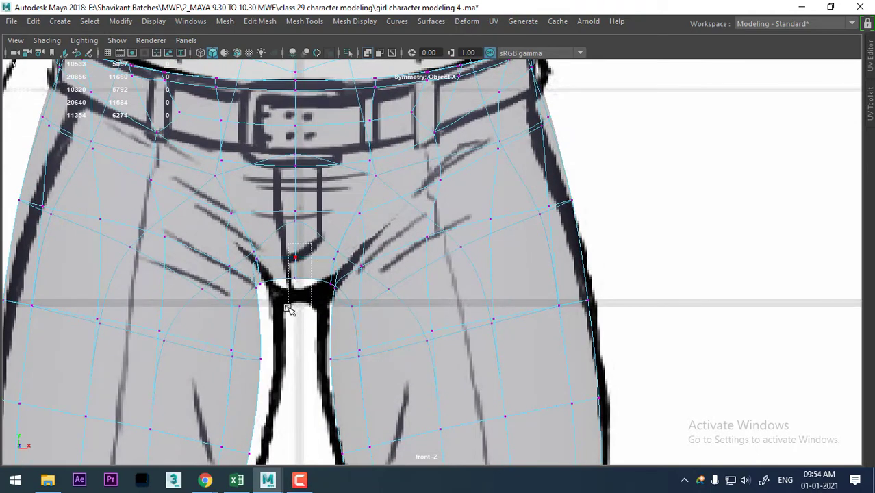
drag(289, 309, 289, 308)
drag(293, 221, 289, 240)
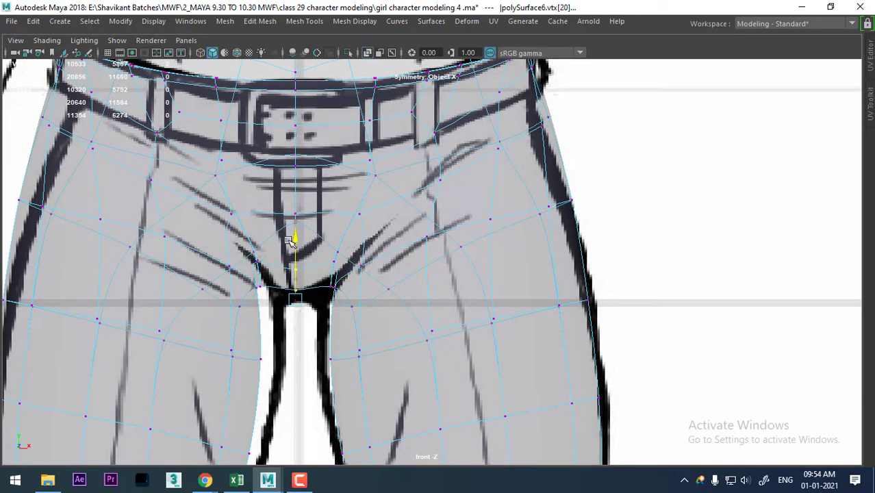
scroll(342, 283, down, 2)
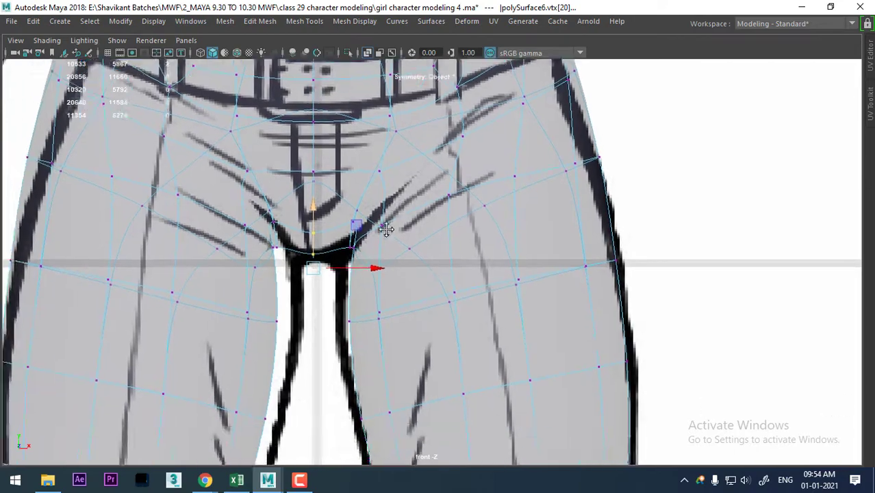
scroll(385, 229, down, 2)
scroll(381, 318, down, 2)
scroll(445, 357, up, 2)
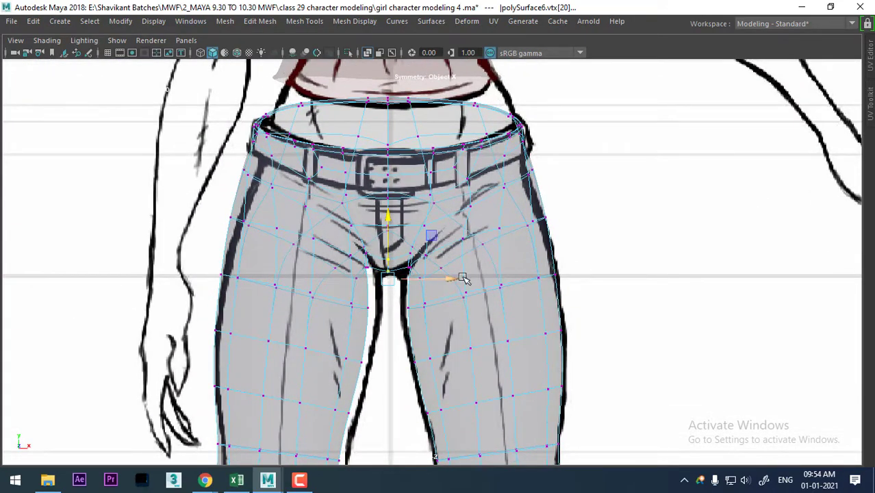
- Turn Shading > X-Ray off, deselect the jeans and orbit to review the solid shape
key(4)
key(5)
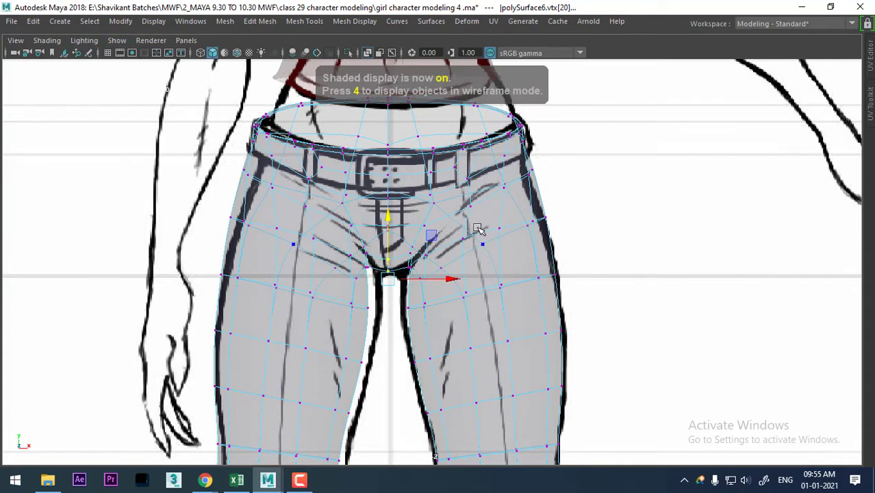
click(47, 40)
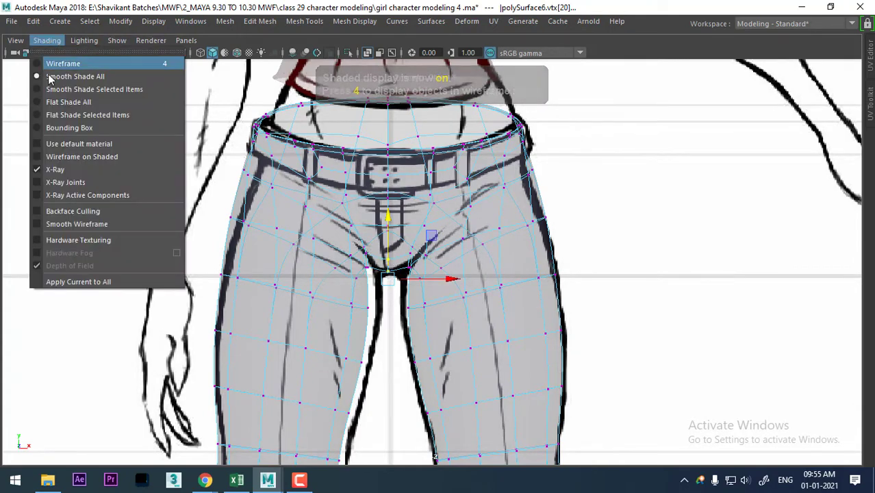
click(69, 169)
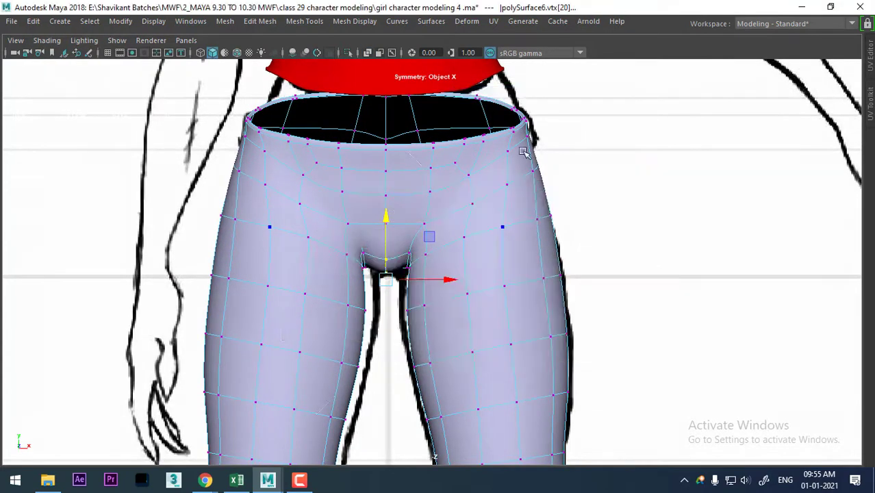
mouse_move(493, 229)
alt+mouse_down()
mouse_move(596, 220)
mouse_move(385, 229)
mouse_move(401, 249)
mouse_move(415, 214)
mouse_move(420, 221)
alt+mouse_up()
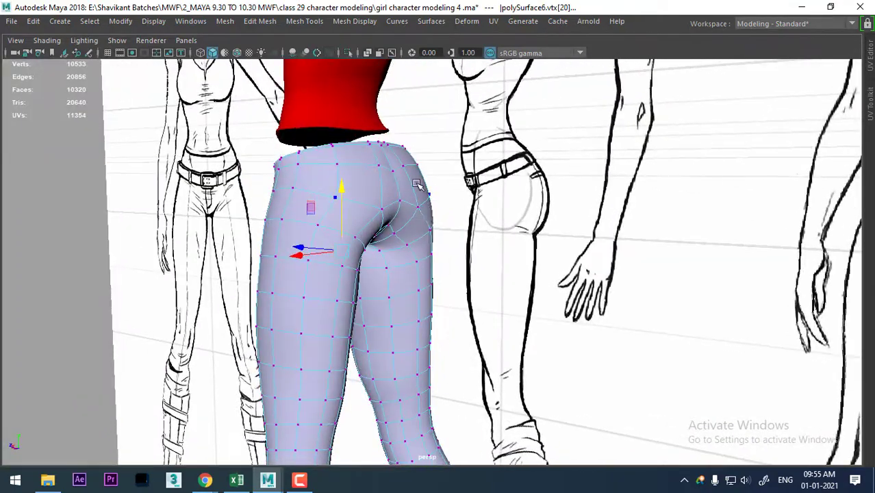
right_drag(416, 109, 479, 91)
click(487, 206)
mouse_move(426, 260)
alt+mouse_down()
mouse_move(401, 237)
mouse_move(418, 251)
mouse_move(423, 269)
mouse_move(467, 268)
mouse_move(522, 259)
mouse_move(396, 260)
mouse_move(394, 248)
mouse_move(541, 257)
mouse_move(513, 250)
mouse_move(621, 219)
mouse_move(523, 176)
alt+mouse_up()
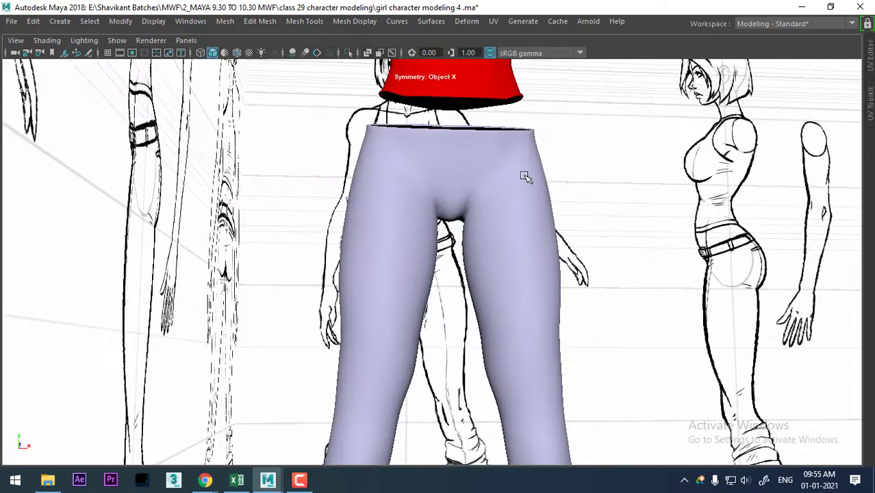
- Select the jeans mesh and look down into the waist opening
click(522, 241)
scroll(559, 219, up, 2)
mouse_move(559, 220)
alt+mouse_down()
mouse_move(569, 321)
mouse_move(562, 254)
mouse_move(543, 221)
mouse_move(514, 228)
alt+mouse_up()
scroll(493, 219, down, 1)
scroll(543, 254, down, 2)
scroll(514, 209, down, 1)
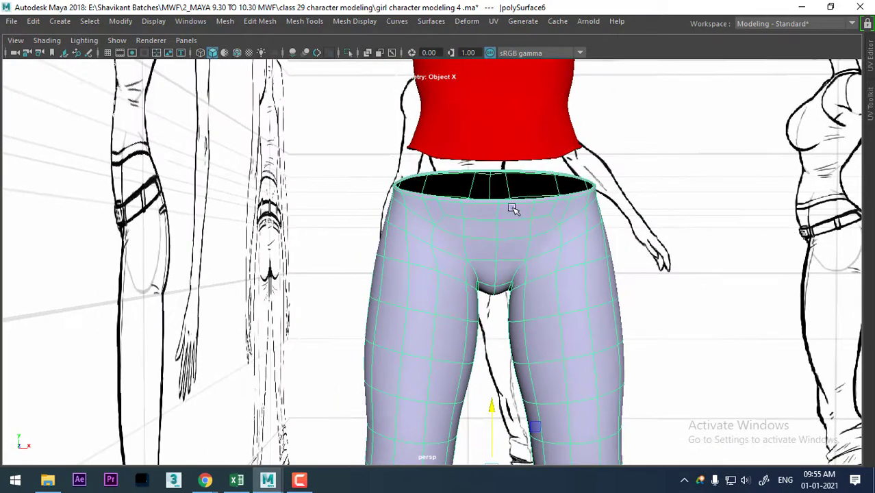
scroll(513, 209, up, 2)
scroll(560, 211, down, 1)
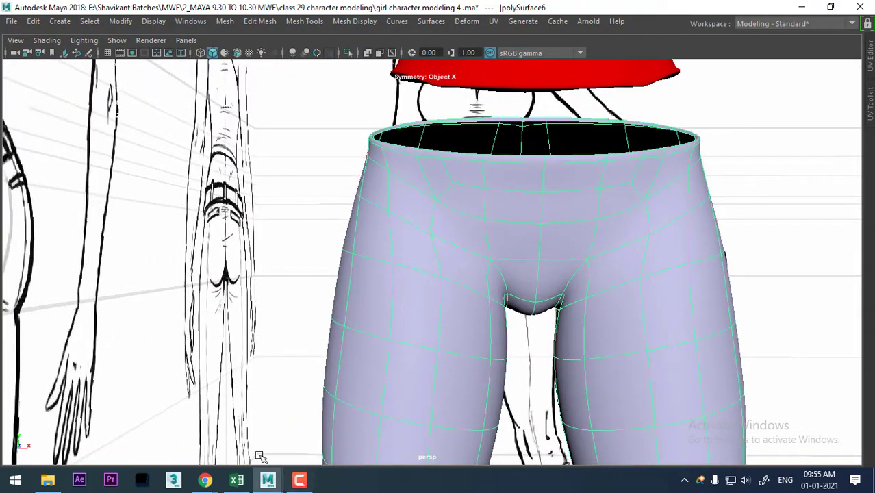
- Check the jeans folder, then return to Maya and recentre the view on the jeans
click(48, 480)
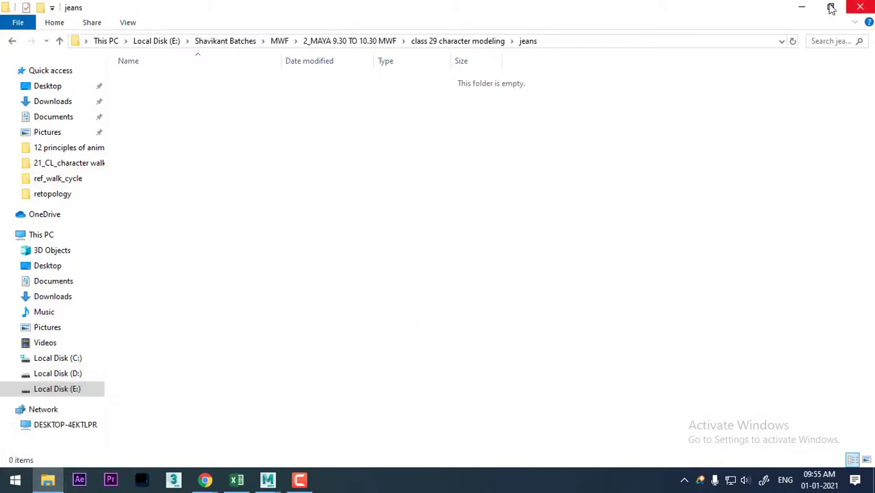
mouse_move(268, 480)
click(335, 435)
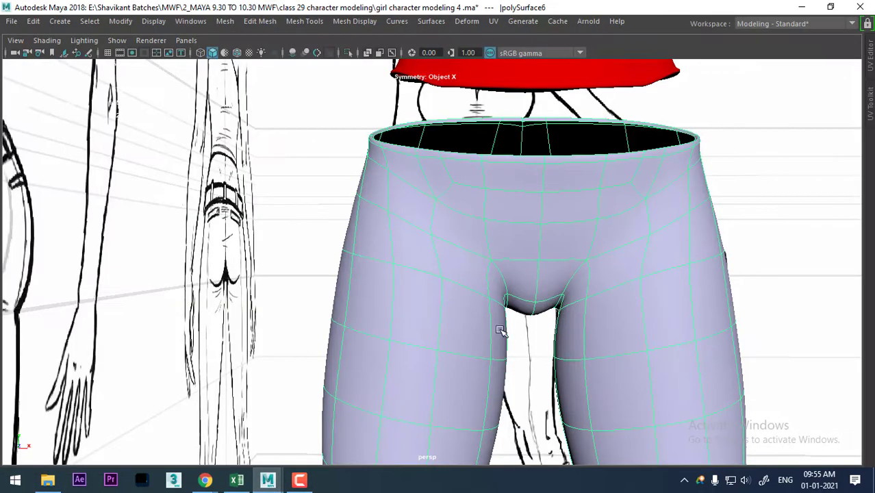
scroll(501, 330, down, 3)
scroll(498, 240, up, 3)
alt+middle_drag(498, 239, 377, 296)
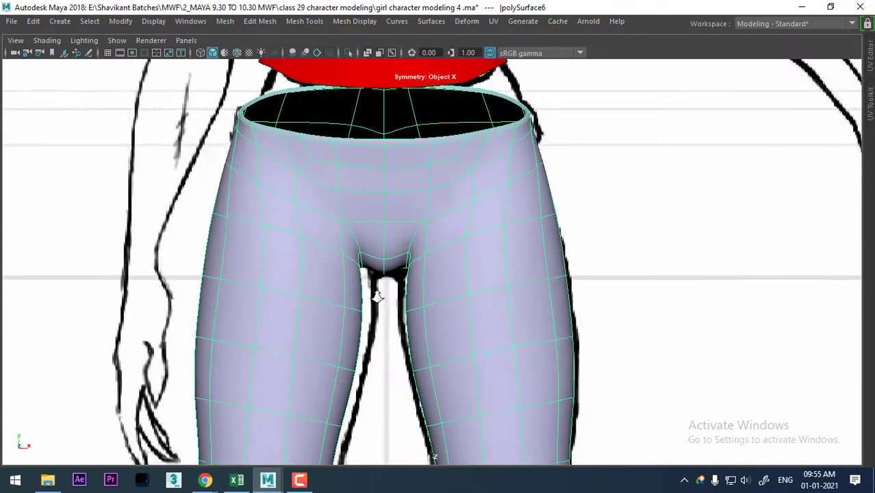
- Turn on X-Ray, select the centre-front edge loop and turn off object symmetry
click(47, 39)
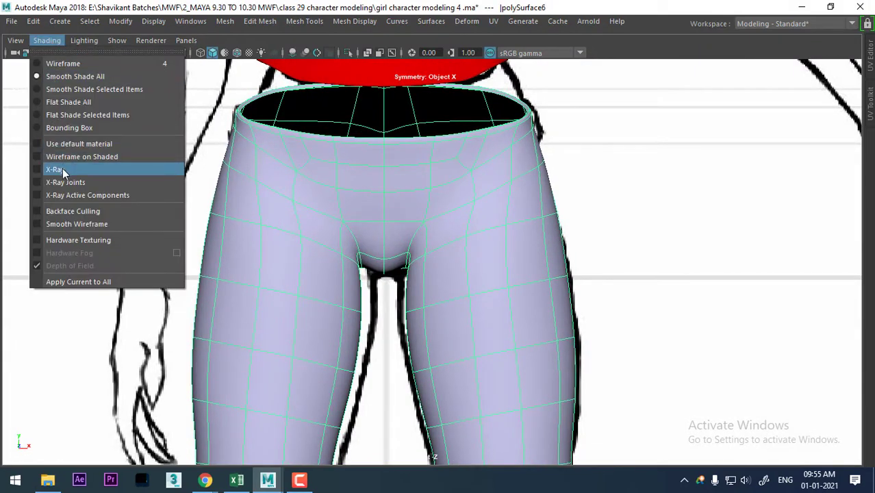
click(62, 172)
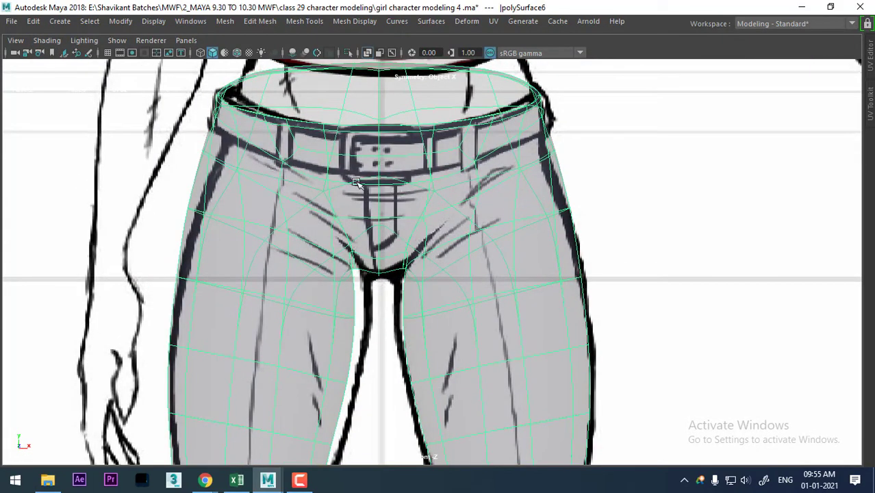
right_drag(388, 149, 388, 72)
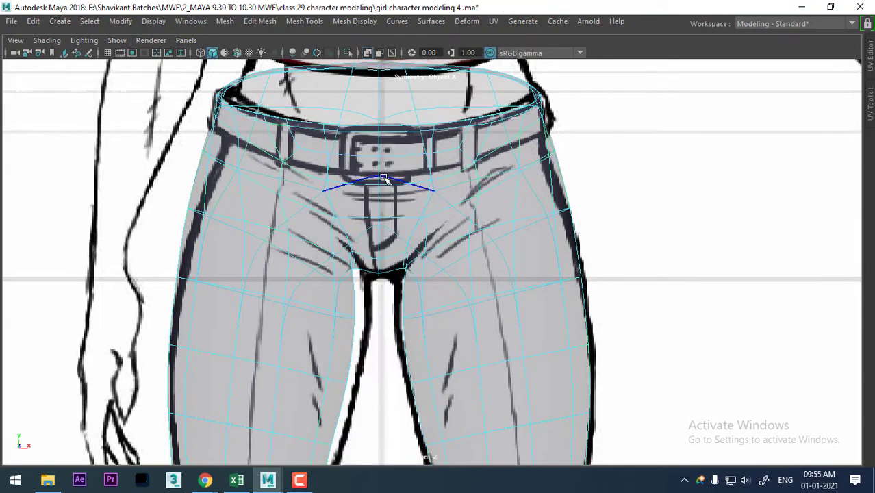
double_click(382, 164)
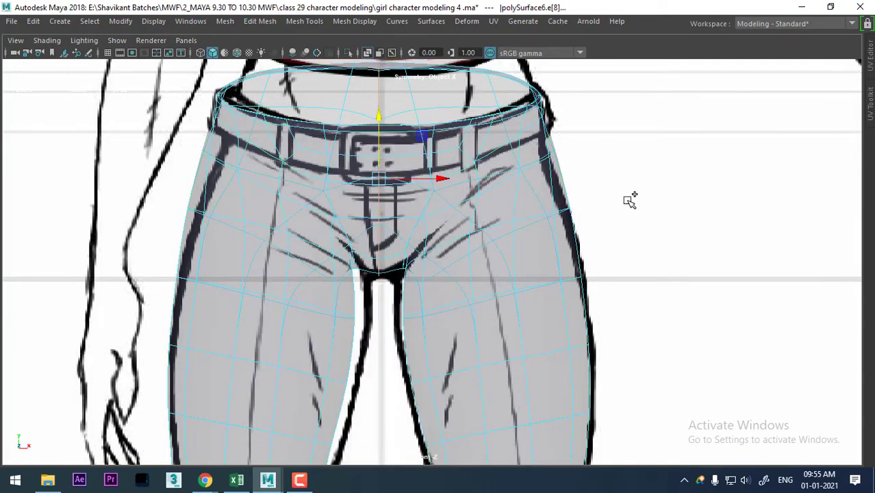
drag(630, 200, 608, 72)
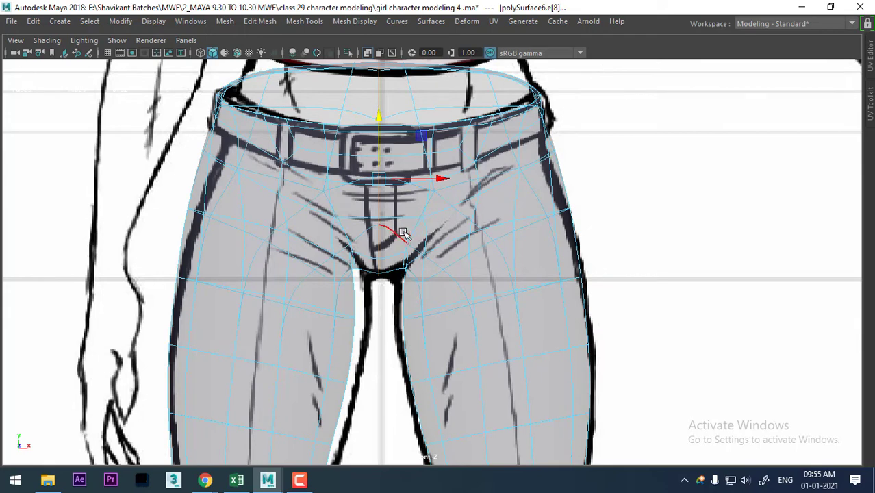
- Select the crotch-front edge, extend it to the waist edge loop, and turn X-Ray off
scroll(402, 233, up, 1)
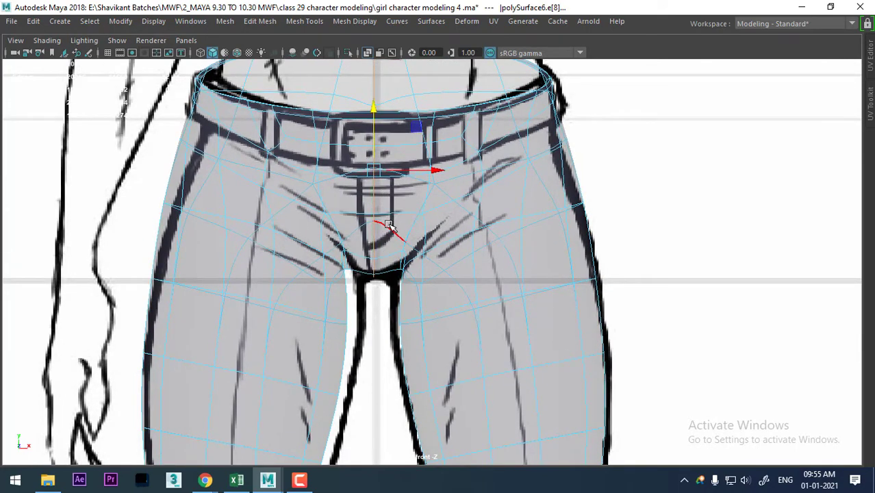
click(388, 226)
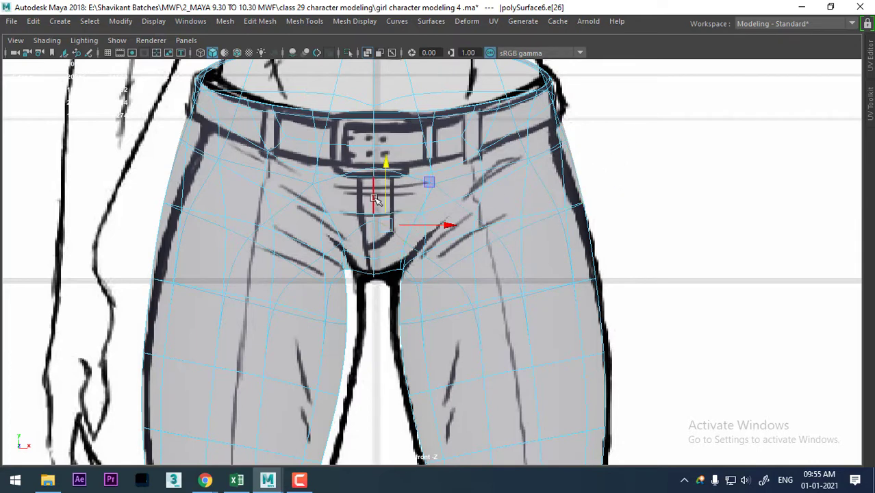
shift+right_drag(425, 184, 505, 305)
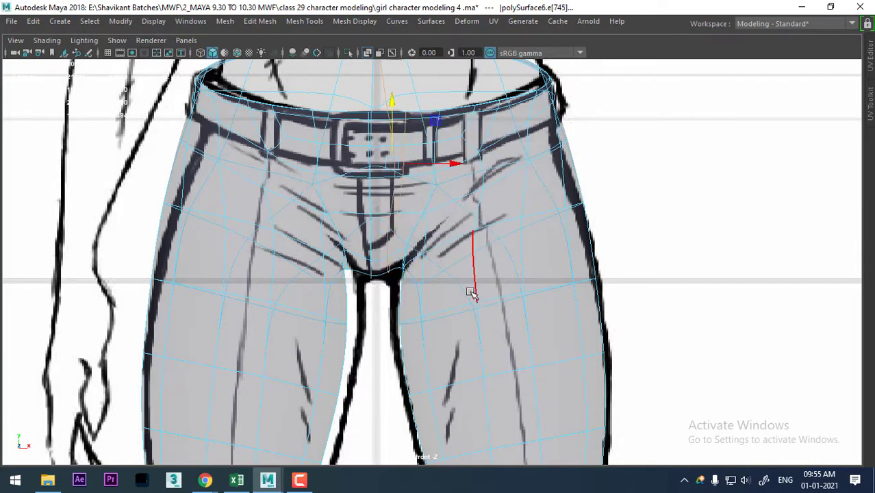
click(46, 40)
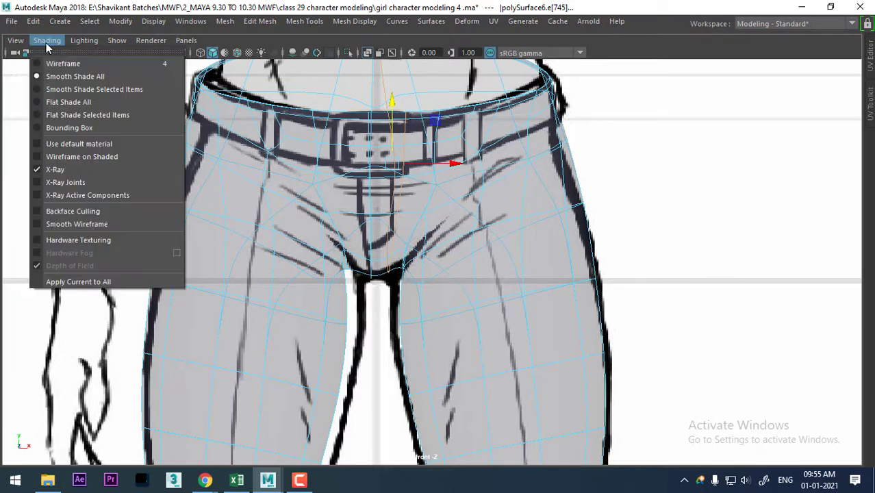
click(56, 171)
scroll(505, 227, down, 3)
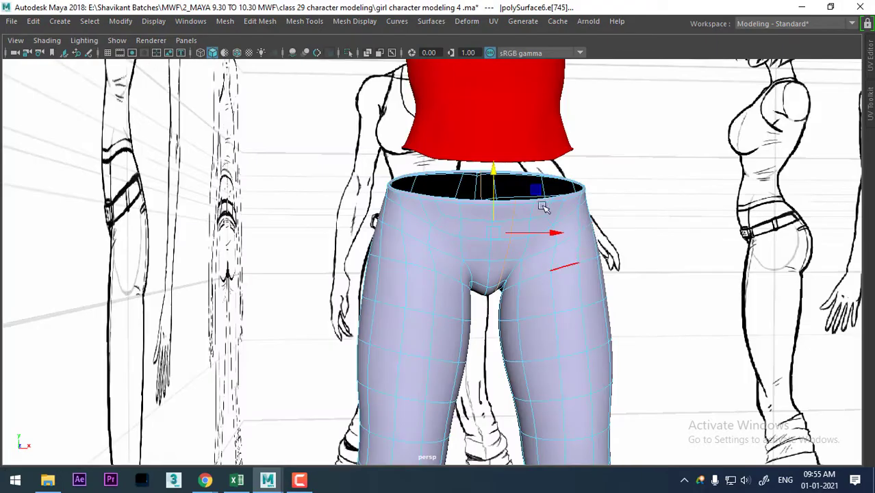
mouse_move(543, 203)
alt+mouse_down()
mouse_move(329, 245)
mouse_move(544, 271)
alt+mouse_up()
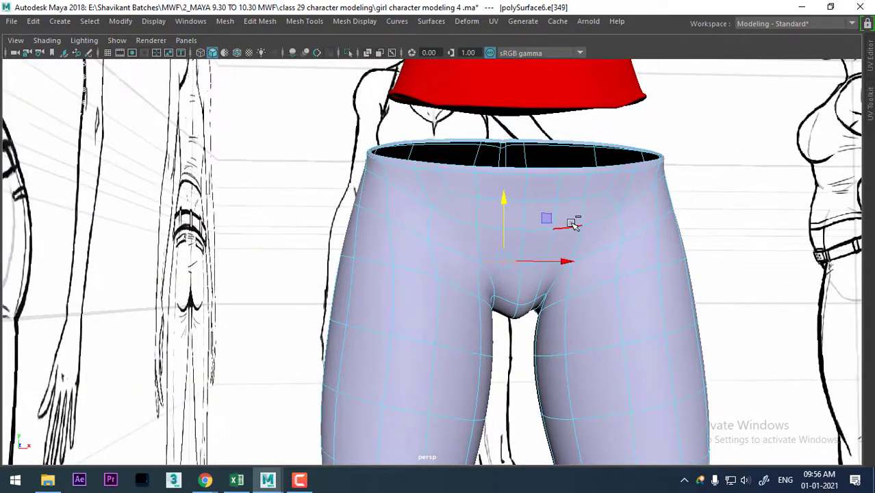
- Convert the selected edge to its edge ring
ctrl+right_drag(514, 248, 575, 225)
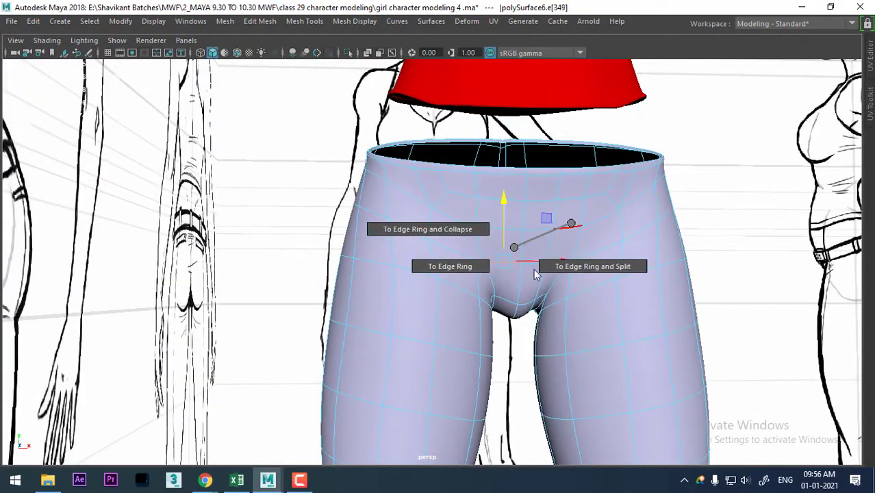
alt+drag(596, 256, 554, 258)
scroll(555, 258, up, 2)
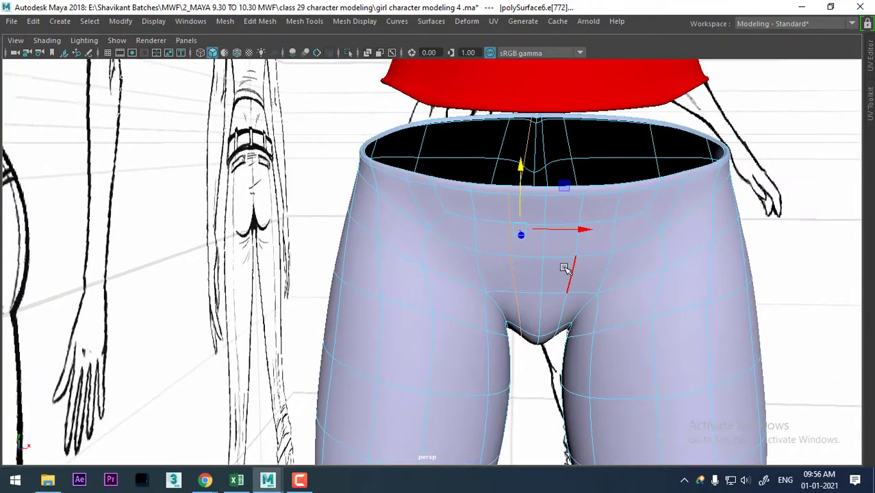
scroll(555, 270, down, 2)
scroll(554, 269, down, 2)
- Switch to the front view with X-Ray on over the belt-and-fly sketch
drag(518, 294, 517, 332)
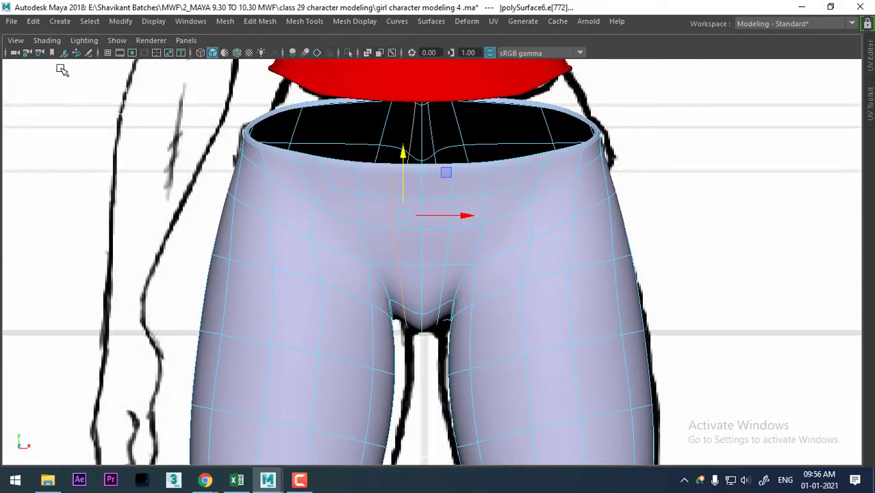
click(48, 41)
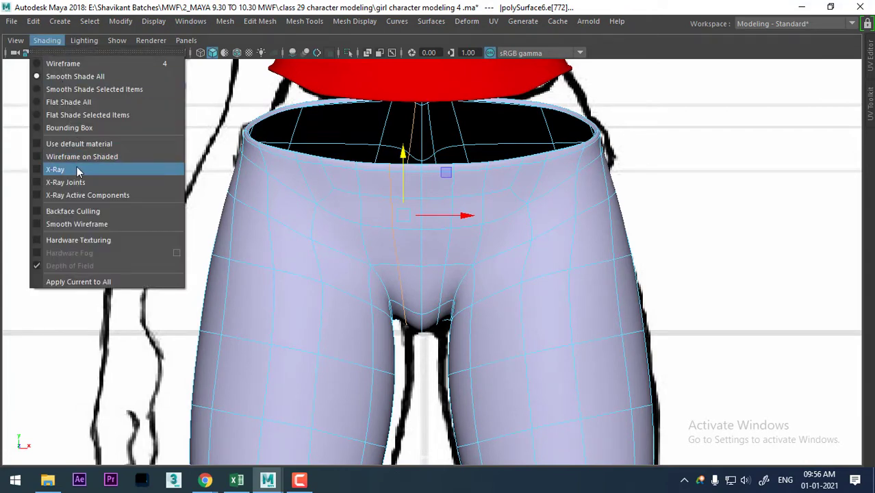
click(76, 166)
scroll(568, 328, up, 2)
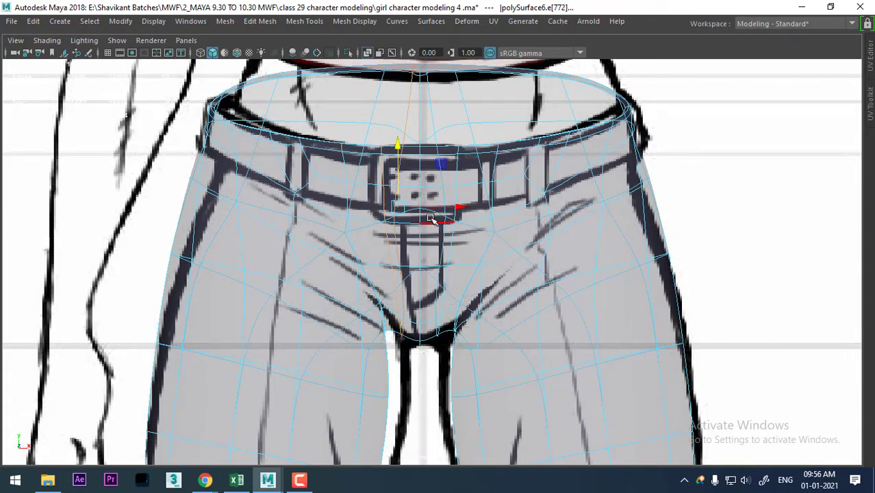
- Select the front-centre fly faces from below the belt buckle down toward the crotch
key(1)
key(3)
right_drag(439, 180, 439, 198)
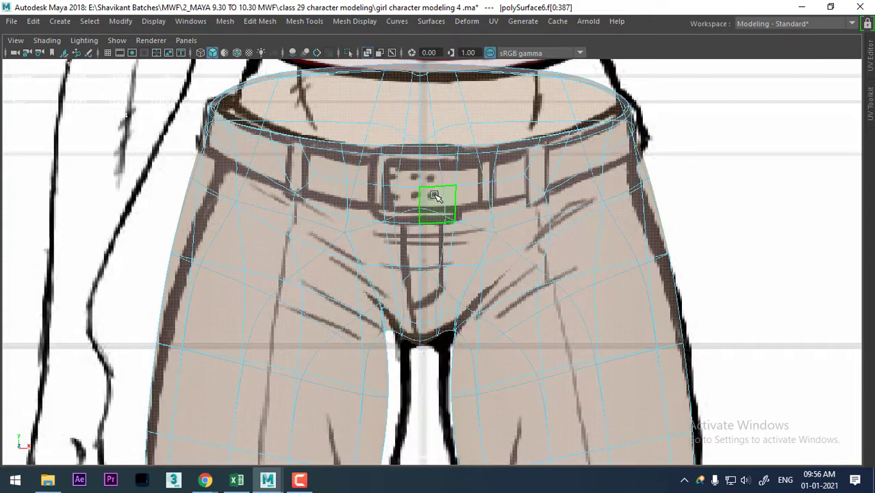
click(424, 246)
shift+click(430, 247)
shift+click(425, 288)
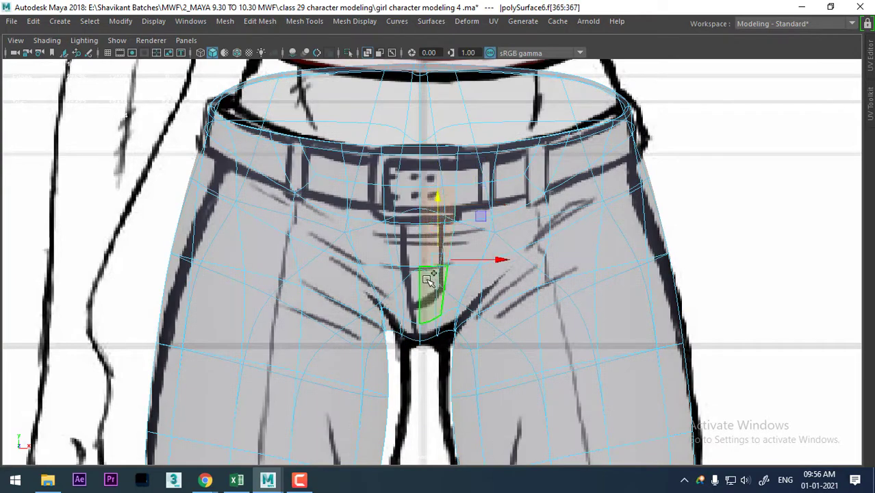
key(space)
scroll(363, 212, down, 5)
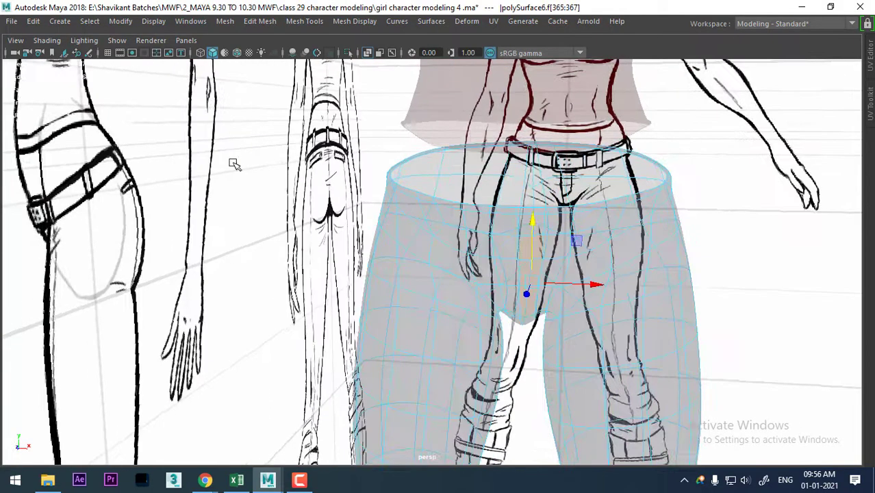
- Turn X-Ray off and extend the fly strip up to the waistband face
click(47, 40)
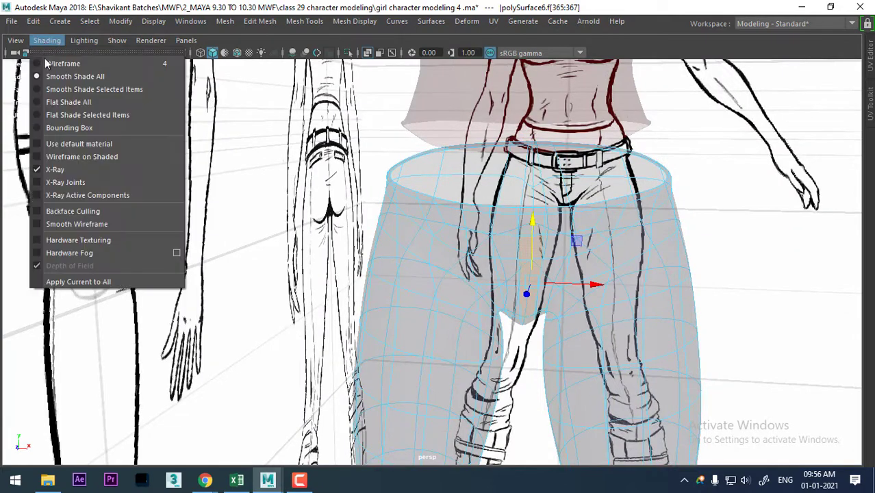
click(70, 170)
scroll(594, 291, up, 2)
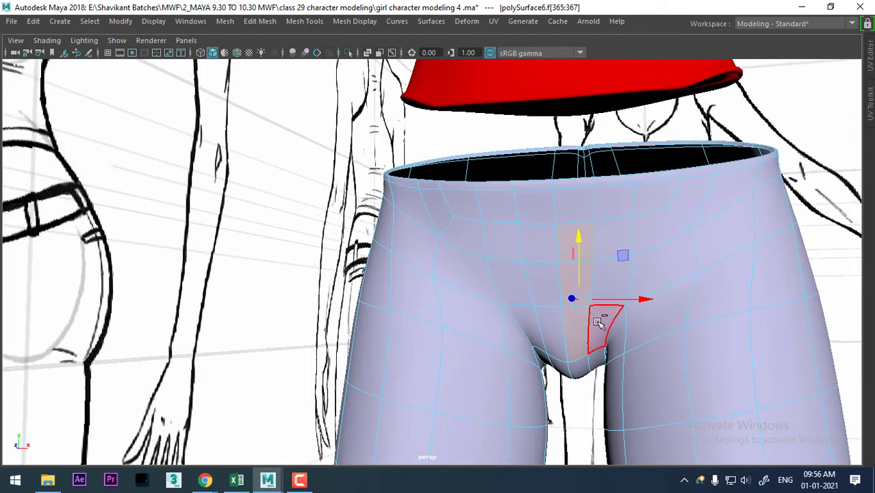
key(Up)
shift+click(566, 207)
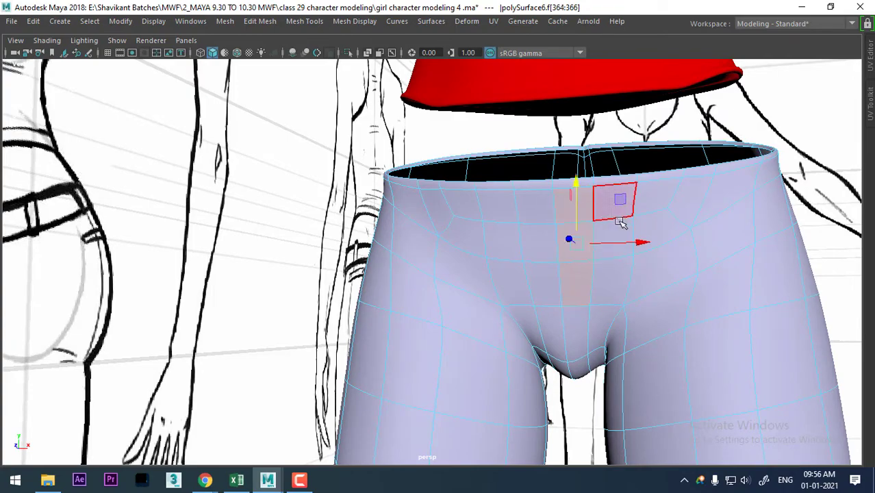
mouse_move(621, 219)
alt+mouse_down()
mouse_move(595, 265)
mouse_move(561, 256)
mouse_move(605, 206)
alt+mouse_up()
- Extrude the fly faces outward with a thickness of 0.03
shift+right_click(637, 196)
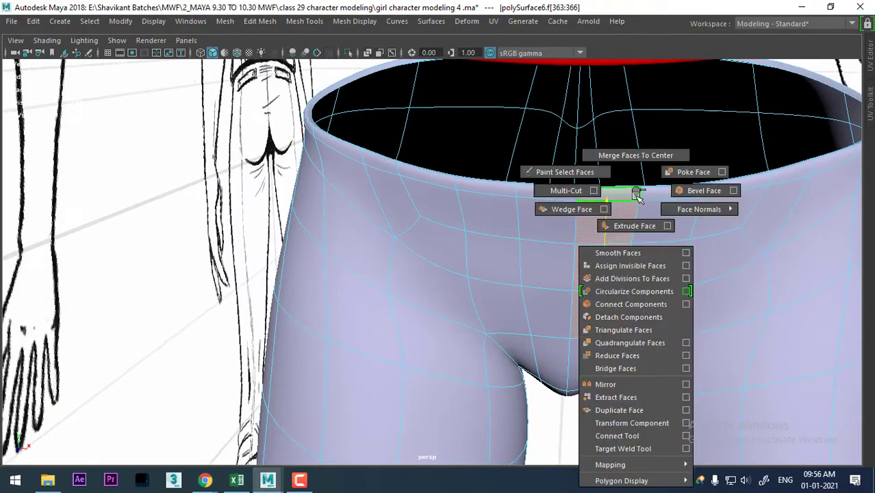
click(632, 234)
mouse_move(611, 333)
alt+mouse_down()
mouse_move(531, 289)
mouse_move(553, 283)
alt+mouse_up()
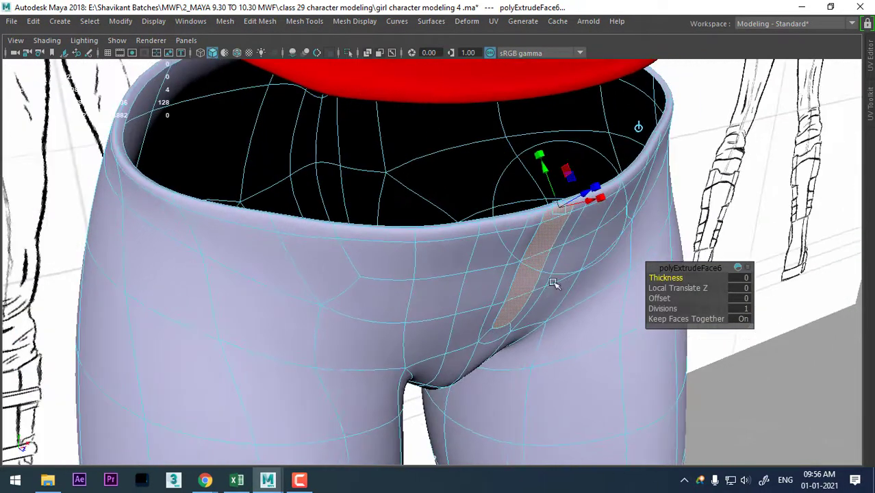
drag(665, 277, 678, 277)
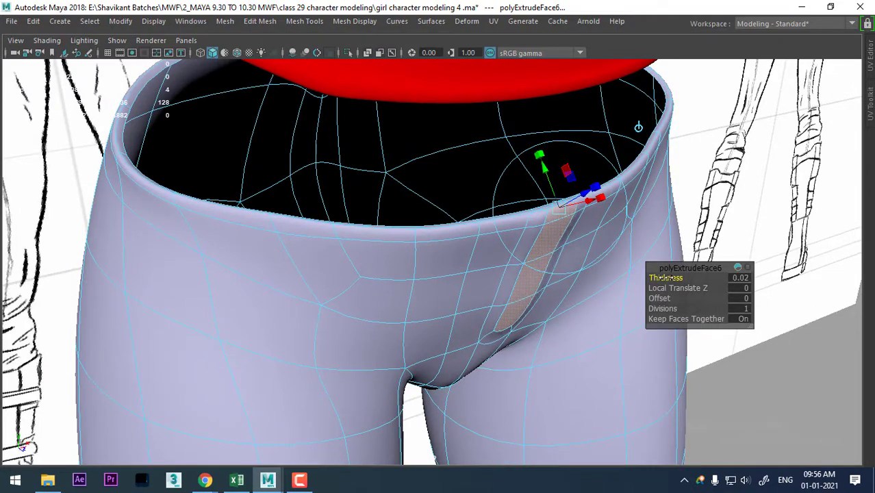
alt+drag(589, 287, 490, 275)
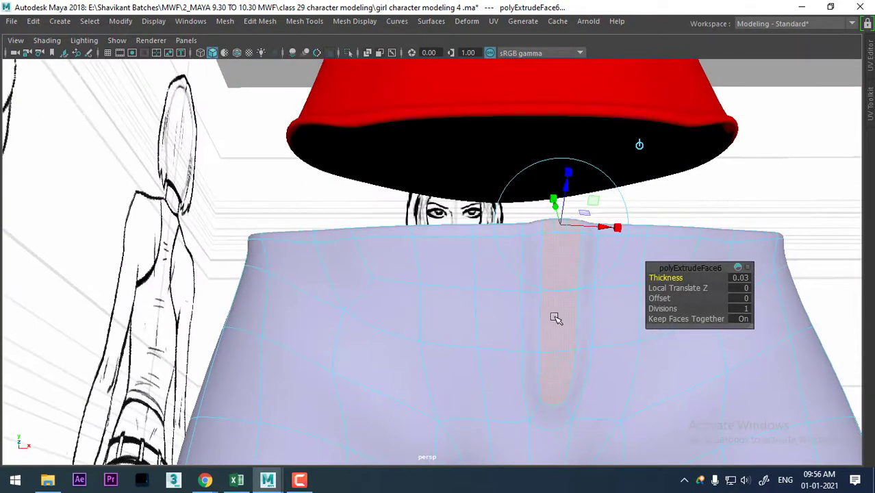
mouse_move(572, 332)
alt+mouse_down()
mouse_move(537, 323)
mouse_move(563, 302)
mouse_move(511, 201)
mouse_move(546, 237)
alt+mouse_up()
- Return to object mode and compare the smoothed and low-poly views of the fly
right_click(510, 137)
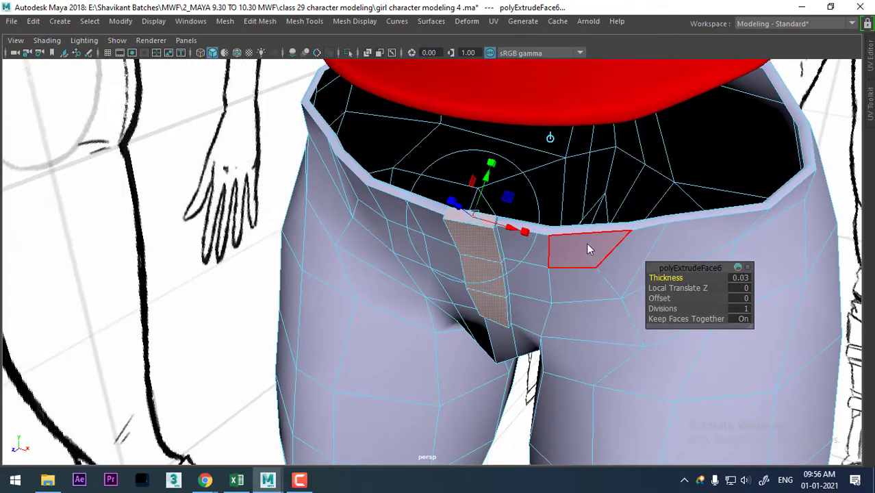
right_drag(584, 110, 646, 89)
alt+drag(647, 90, 525, 250)
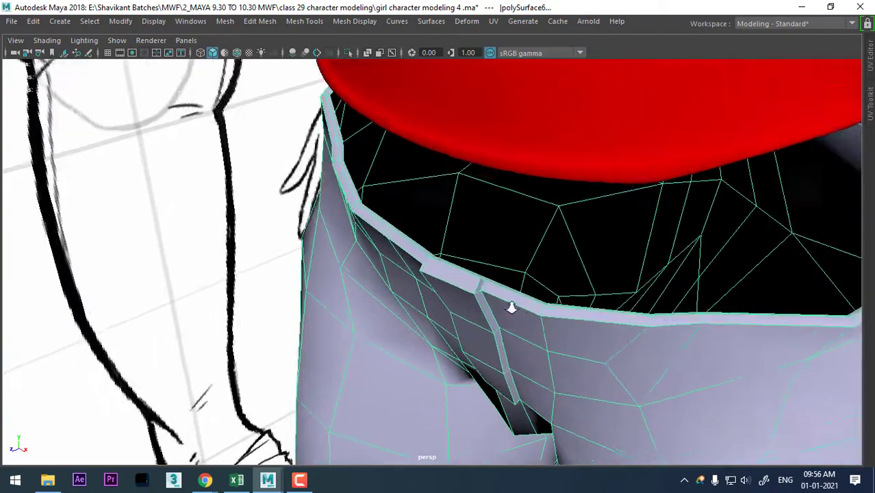
key(3)
mouse_move(488, 214)
alt+mouse_down()
mouse_move(527, 279)
mouse_move(569, 230)
mouse_move(560, 236)
alt+mouse_up()
scroll(515, 259, up, 2)
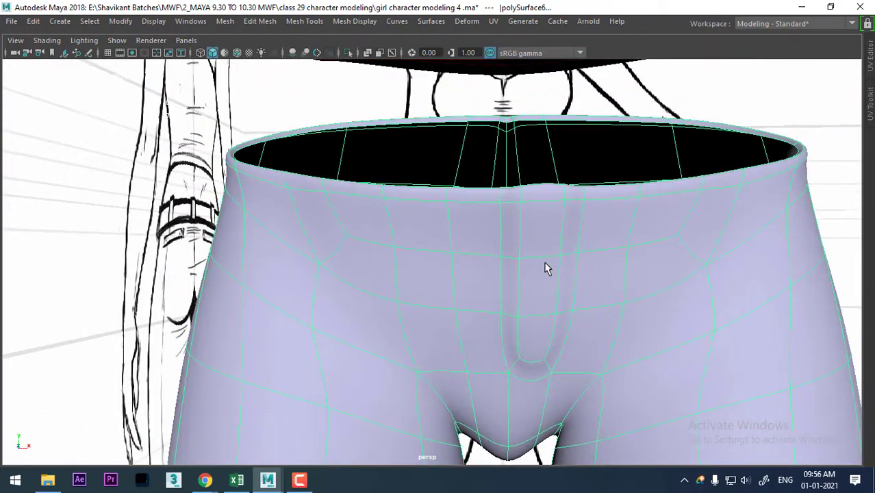
key(1)
mouse_move(534, 276)
alt+mouse_down()
mouse_move(538, 237)
mouse_move(547, 265)
mouse_move(543, 226)
mouse_move(556, 186)
alt+mouse_up()
- Select the fly seam edges from the top of the waistband downward
right_drag(556, 111, 552, 72)
click(532, 213)
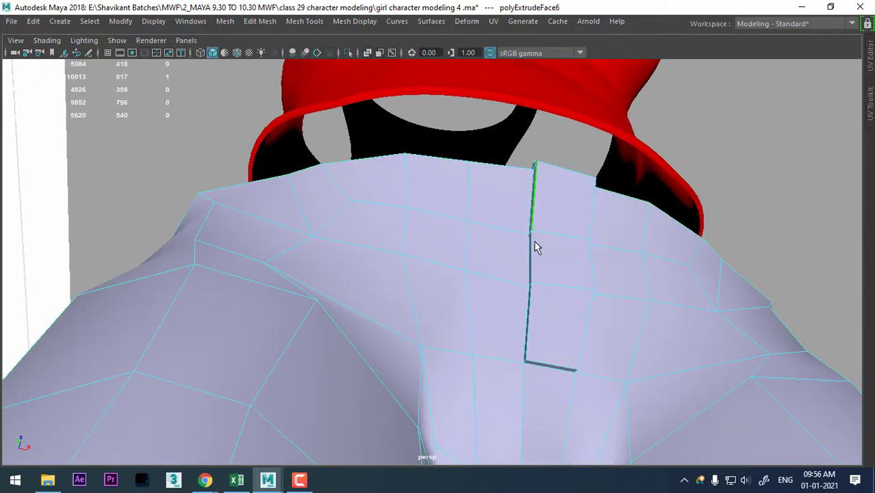
mouse_move(536, 248)
alt+mouse_down()
mouse_move(533, 327)
mouse_move(541, 279)
alt+mouse_up()
click(540, 279)
mouse_move(572, 247)
alt+mouse_down()
mouse_move(565, 274)
mouse_move(561, 231)
mouse_move(612, 313)
mouse_move(623, 200)
alt+mouse_up()
ctrl+click(567, 236)
click(565, 231)
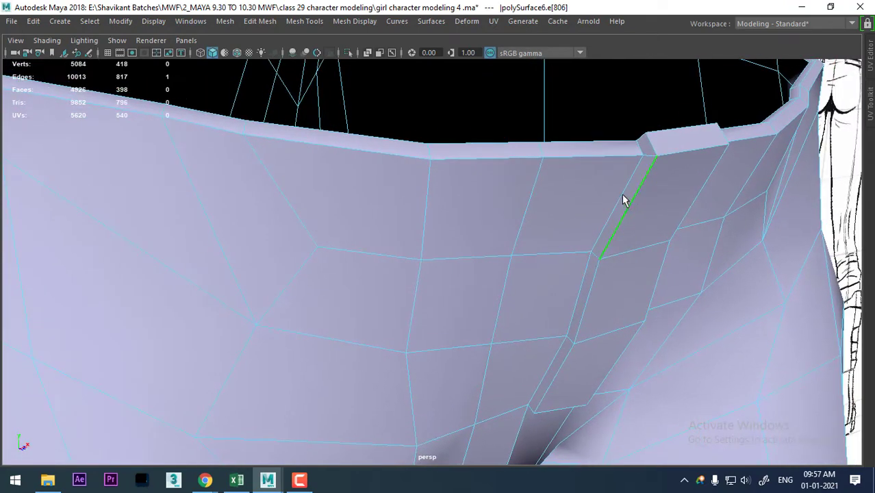
shift+click(581, 281)
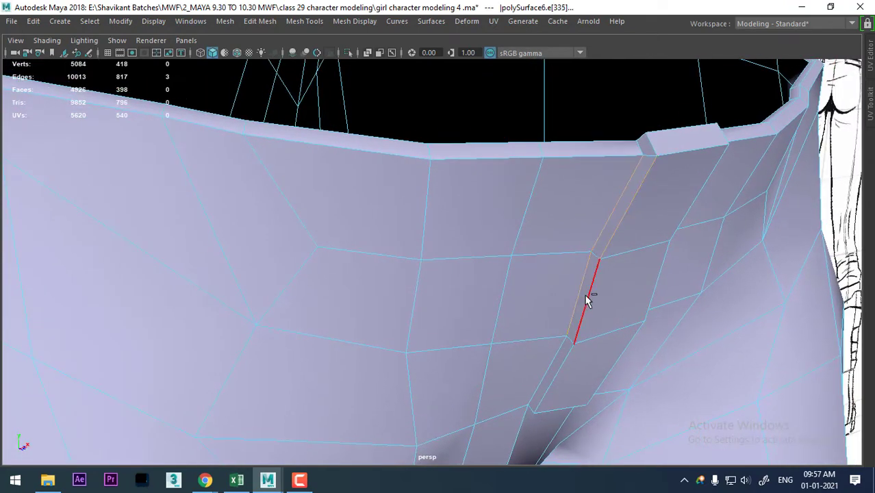
shift+click(559, 365)
mouse_move(559, 364)
alt+mouse_down()
mouse_move(552, 247)
mouse_move(537, 303)
mouse_move(551, 320)
mouse_move(516, 252)
mouse_move(590, 231)
mouse_move(555, 215)
mouse_move(555, 298)
mouse_move(549, 289)
mouse_move(572, 247)
mouse_move(557, 333)
mouse_move(506, 368)
alt+mouse_up()
- Add the waistband edge and the vertical fly seam edge to the selection
mouse_move(533, 274)
alt+mouse_down()
mouse_move(522, 258)
mouse_move(541, 240)
mouse_move(557, 253)
mouse_move(580, 170)
alt+mouse_up()
key(3)
click(580, 168)
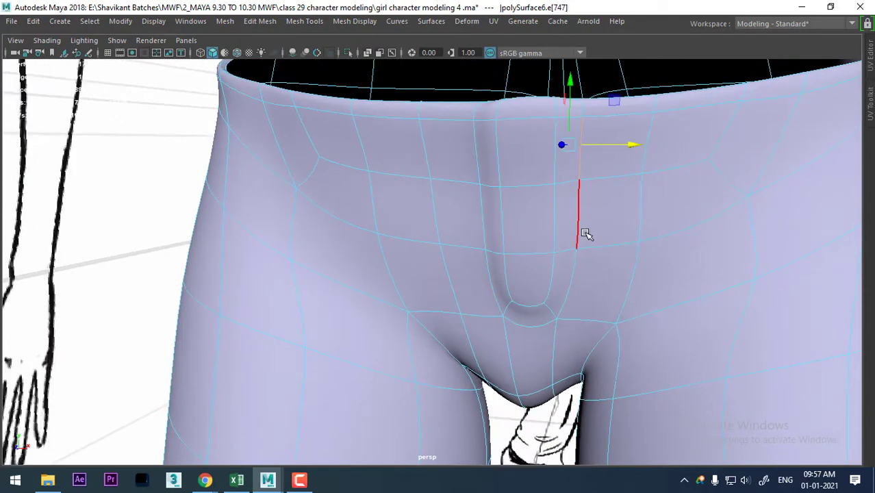
key(1)
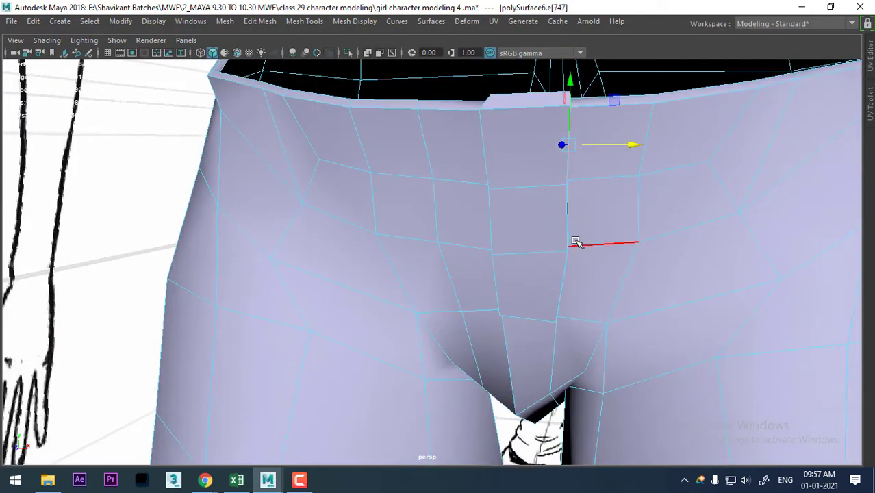
alt+drag(576, 241, 531, 167)
click(552, 205)
mouse_move(552, 206)
alt+mouse_down()
mouse_move(529, 195)
mouse_move(529, 227)
mouse_move(538, 210)
alt+mouse_up()
mouse_move(547, 270)
alt+mouse_down()
mouse_move(652, 177)
mouse_move(641, 204)
alt+mouse_up()
- Convert the seam edges to vertices and run Average Vertices to even the seam
ctrl+right_click(652, 177)
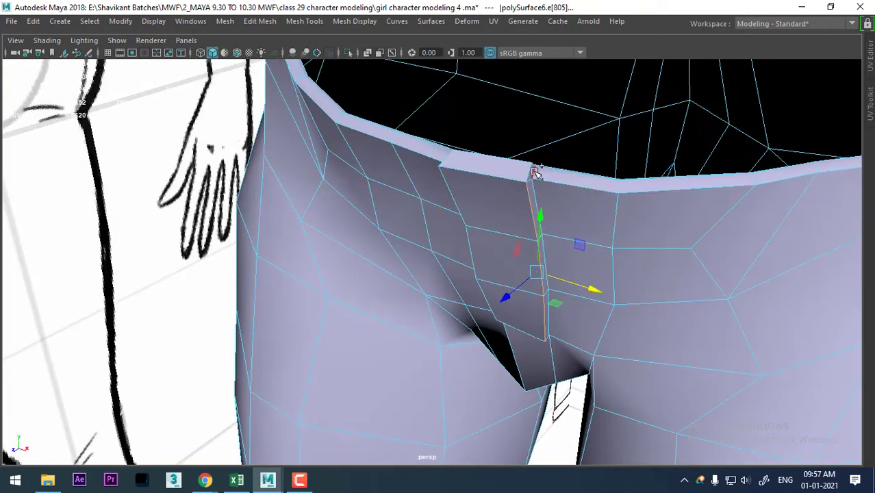
mouse_move(676, 186)
ctrl+right_down()
mouse_move(501, 194)
mouse_move(605, 183)
ctrl+right_up()
mouse_move(613, 203)
alt+mouse_down()
mouse_move(623, 179)
mouse_move(540, 157)
alt+mouse_up()
right_drag(538, 113, 587, 88)
key(3)
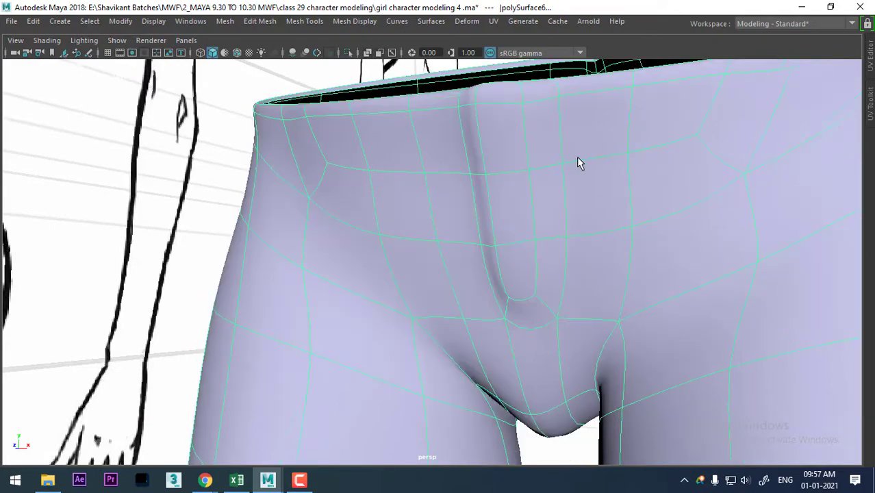
scroll(509, 213, down, 3)
- Deselect and orbit around the smoothed pants to review the fly, then reselect the mesh
click(167, 258)
mouse_move(389, 280)
alt+mouse_down()
mouse_move(565, 214)
mouse_move(498, 221)
mouse_move(607, 248)
mouse_move(494, 242)
mouse_move(486, 239)
mouse_move(495, 225)
mouse_move(481, 234)
mouse_move(413, 220)
alt+mouse_up()
scroll(481, 234, down, 3)
scroll(479, 298, down, 2)
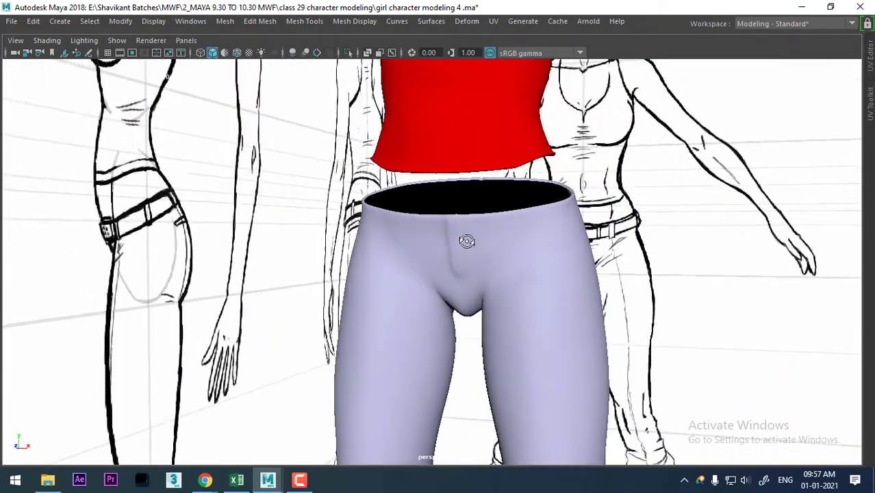
mouse_move(463, 240)
alt+mouse_down()
mouse_move(436, 237)
mouse_move(489, 244)
mouse_move(522, 297)
mouse_move(497, 287)
mouse_move(553, 287)
mouse_move(523, 313)
alt+mouse_up()
scroll(504, 272, up, 2)
scroll(502, 267, up, 1)
scroll(500, 246, down, 2)
click(528, 267)
mouse_move(498, 264)
alt+mouse_down()
mouse_move(517, 297)
mouse_move(492, 279)
mouse_move(569, 280)
mouse_move(528, 300)
mouse_move(524, 235)
mouse_move(455, 188)
mouse_move(522, 276)
mouse_move(549, 274)
mouse_move(546, 219)
mouse_move(536, 230)
alt+mouse_up()
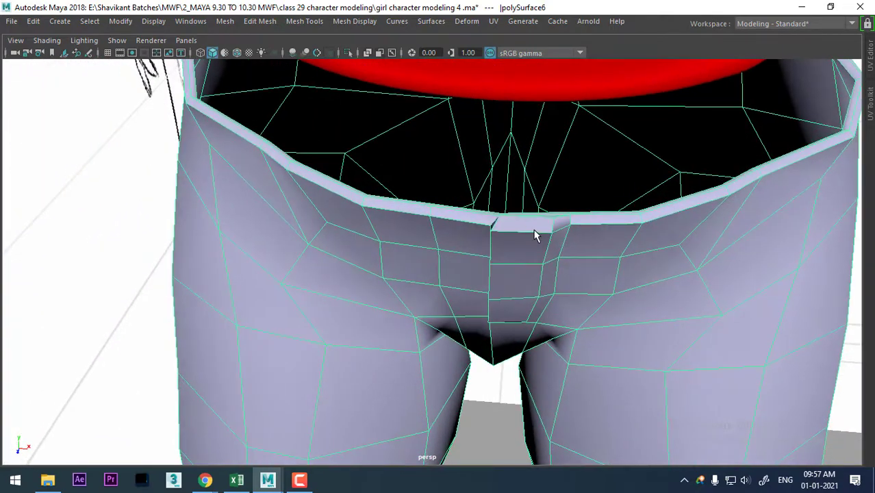
- Pick an edge across the fly and split a new edge loop along it via To Edge Ring
right_drag(534, 113, 545, 152)
mouse_move(548, 157)
alt+mouse_down()
mouse_move(527, 252)
mouse_move(541, 231)
alt+mouse_up()
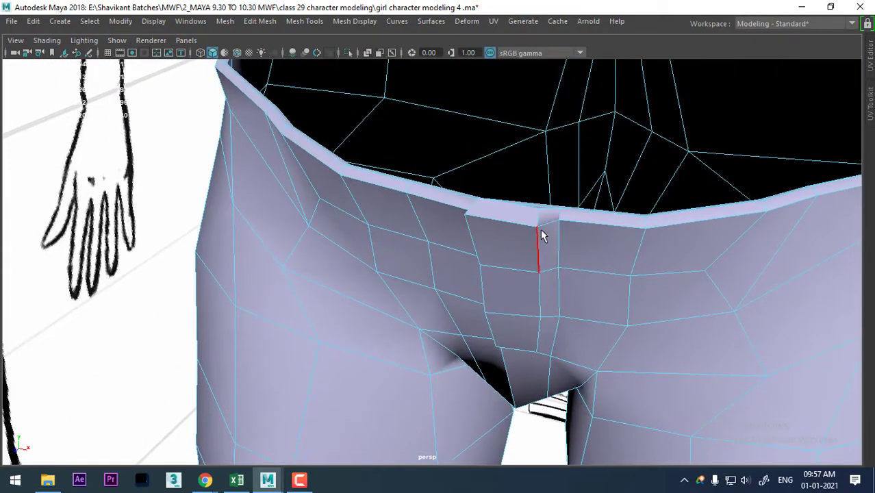
click(540, 236)
shift+right_drag(525, 252, 451, 308)
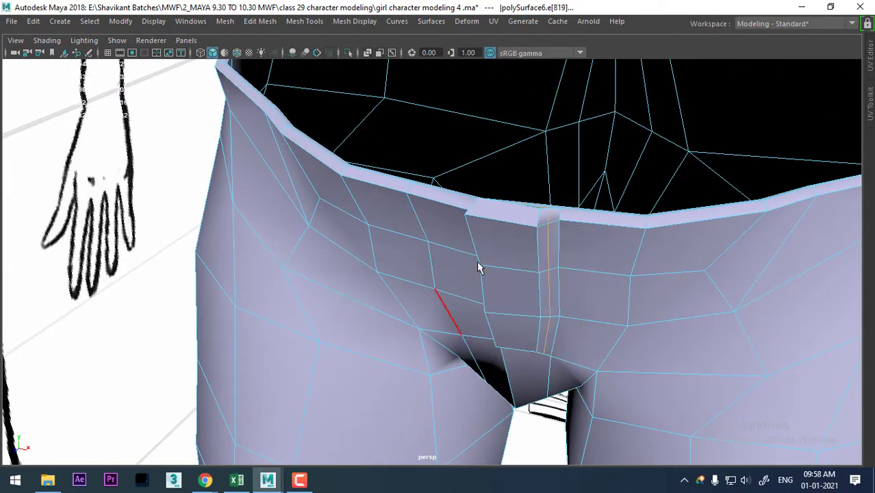
mouse_move(479, 268)
alt+mouse_down()
mouse_move(519, 209)
mouse_move(557, 248)
mouse_move(656, 157)
alt+mouse_up()
- Select and inspect the new fly edges near the waistband and along the lower flap
click(656, 156)
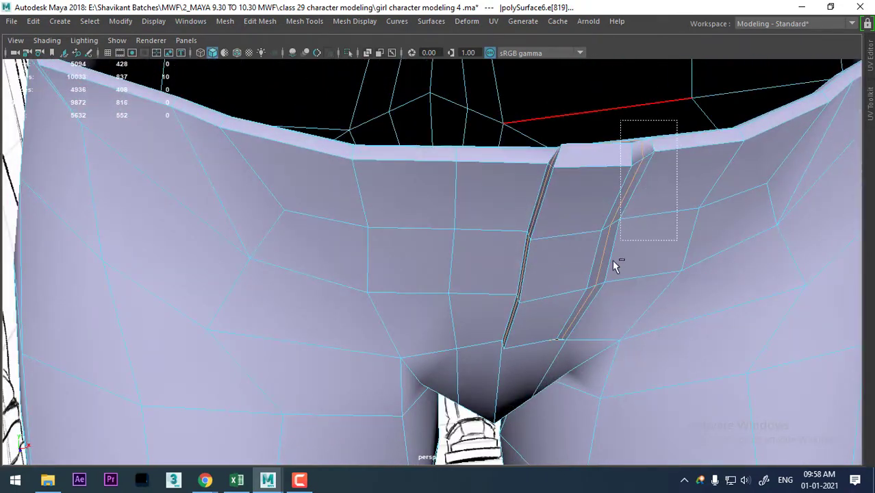
click(591, 315)
alt+drag(591, 314, 618, 250)
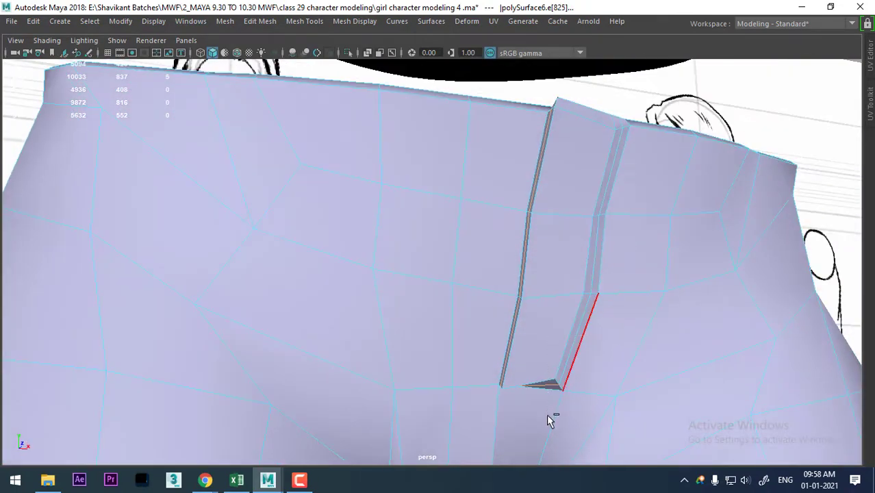
click(582, 397)
mouse_move(582, 397)
alt+mouse_down()
mouse_move(567, 303)
mouse_move(569, 287)
mouse_move(584, 284)
alt+mouse_up()
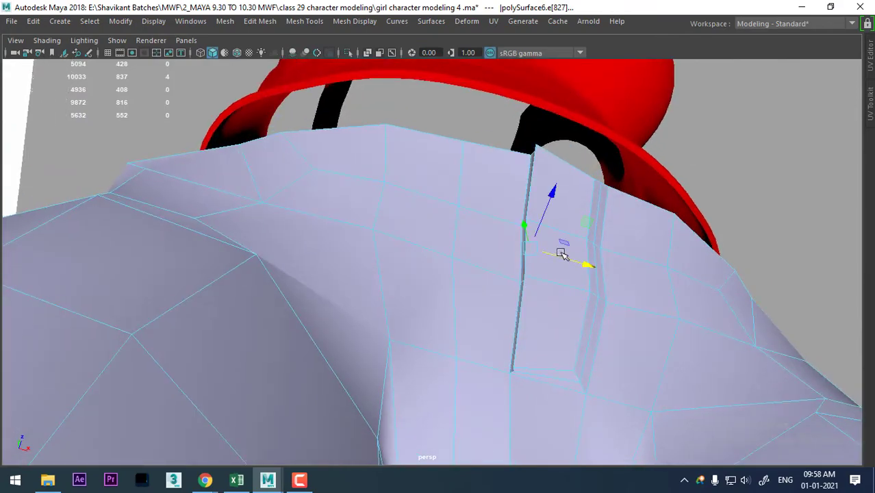
mouse_move(561, 254)
alt+mouse_down()
mouse_move(564, 176)
mouse_move(600, 191)
mouse_move(593, 195)
mouse_move(591, 175)
alt+mouse_up()
scroll(591, 176, down, 5)
scroll(582, 215, up, 8)
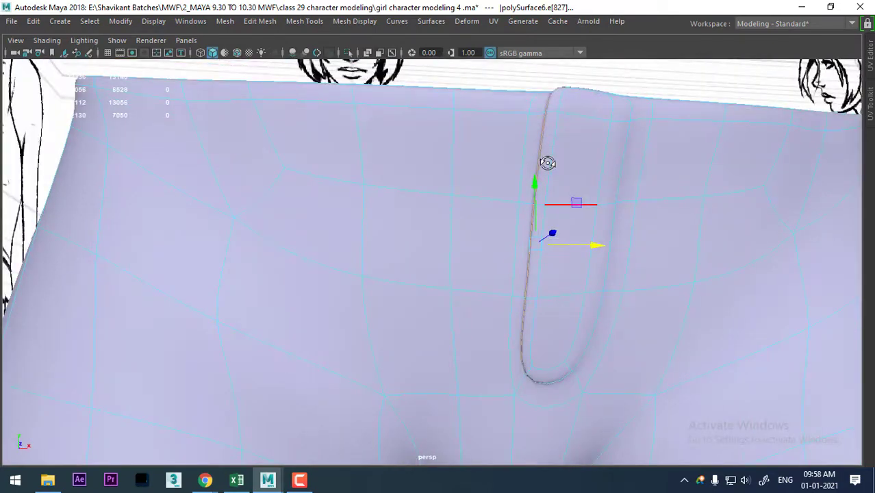
- Return to object mode, deselect the pants and orbit to a frontal view of the fly
mouse_move(597, 110)
right_down()
mouse_move(600, 149)
mouse_move(654, 89)
right_up()
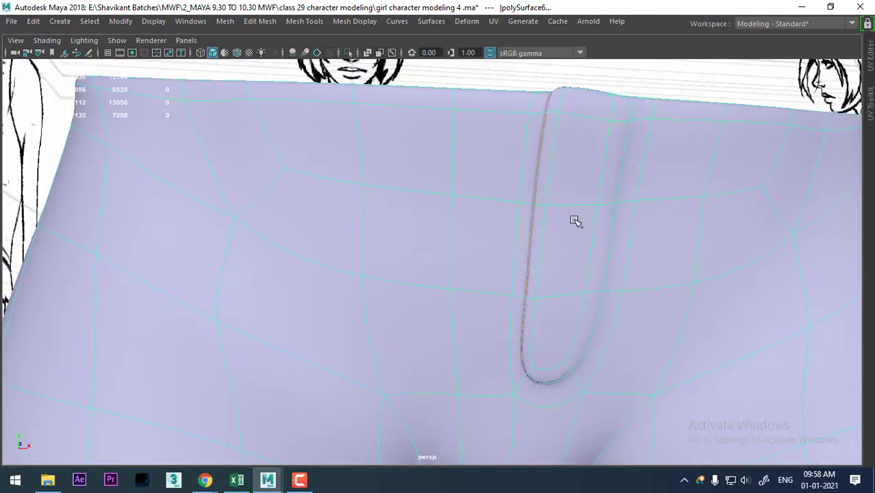
scroll(572, 218, down, 5)
alt+drag(522, 354, 819, 315)
click(819, 315)
scroll(644, 254, down, 3)
mouse_move(645, 254)
alt+mouse_down()
mouse_move(690, 391)
mouse_move(587, 421)
alt+mouse_up()
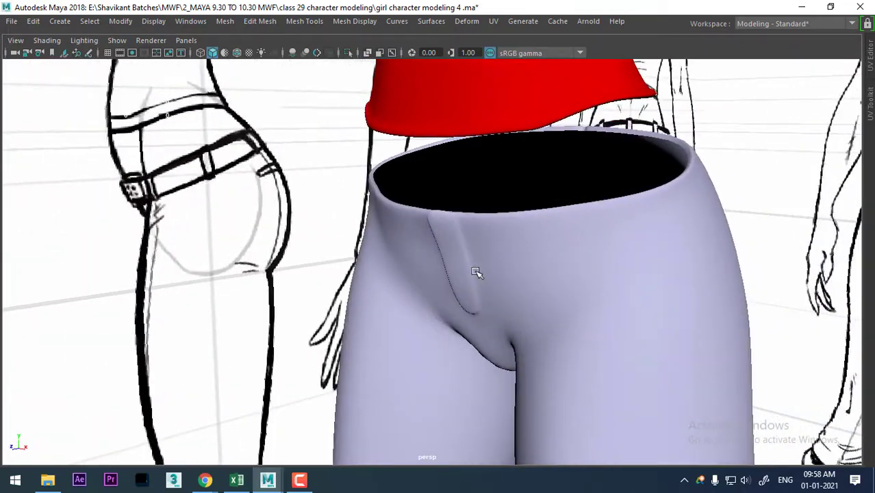
mouse_move(476, 272)
alt+mouse_down()
mouse_move(641, 264)
mouse_move(569, 274)
mouse_move(524, 317)
mouse_move(472, 335)
mouse_move(441, 333)
mouse_move(460, 342)
mouse_move(462, 268)
mouse_move(511, 266)
mouse_move(520, 310)
mouse_move(540, 318)
alt+mouse_up()
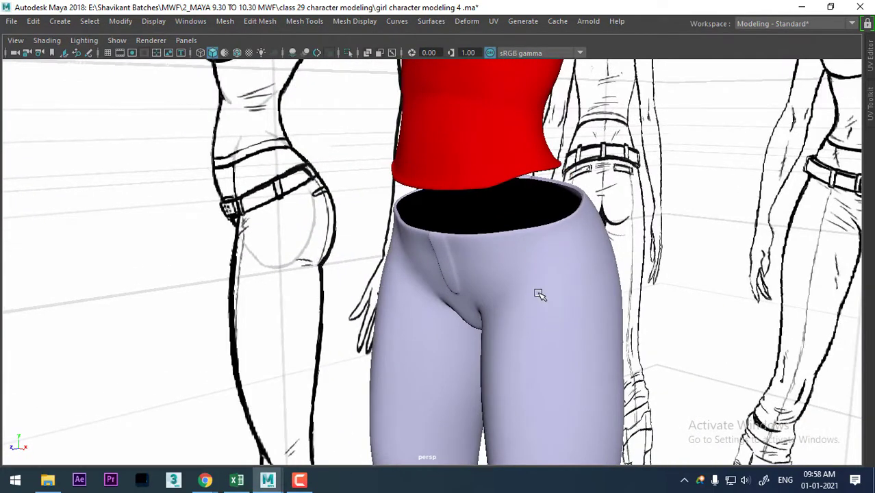
mouse_move(566, 296)
alt+mouse_down()
mouse_move(600, 286)
mouse_move(492, 284)
mouse_move(514, 301)
mouse_move(500, 313)
mouse_move(515, 316)
alt+mouse_up()
mouse_move(205, 480)
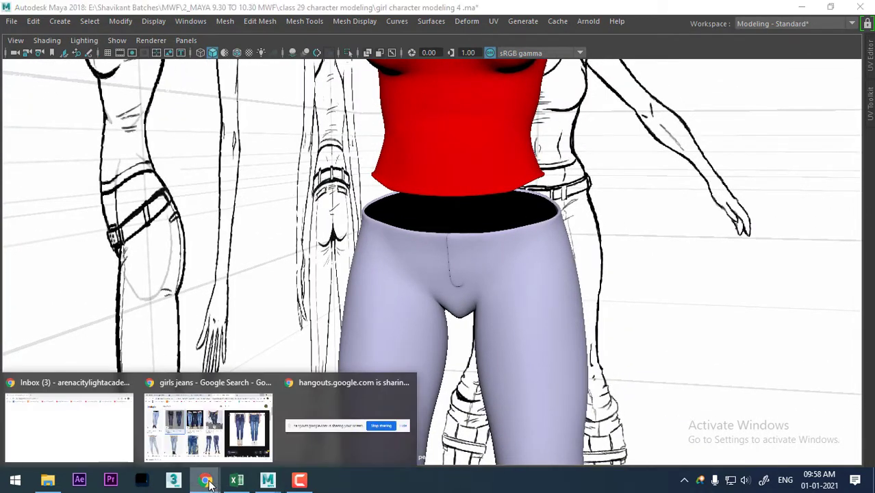
- View the light-blue high-rise jeans reference image in Chrome, then minimize the browser
click(212, 424)
click(64, 172)
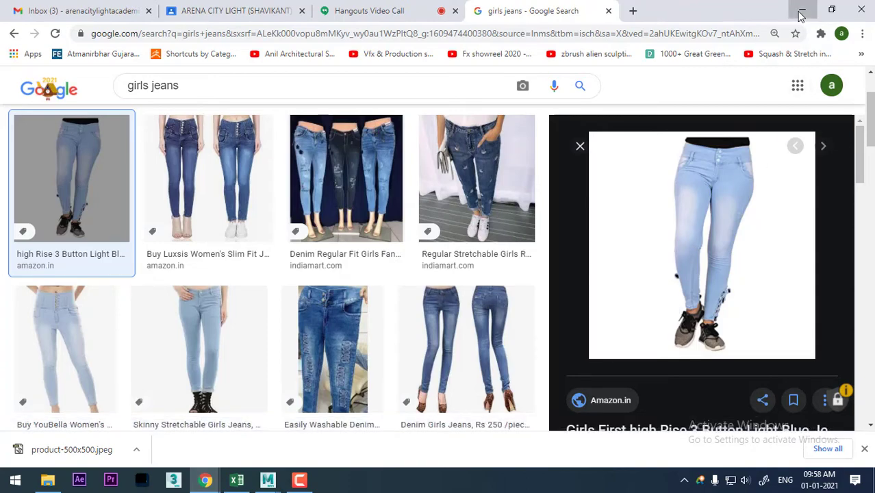
click(801, 15)
- Select the jeans, switch to front view zoomed on the crotch, and enter Edge mode
click(498, 300)
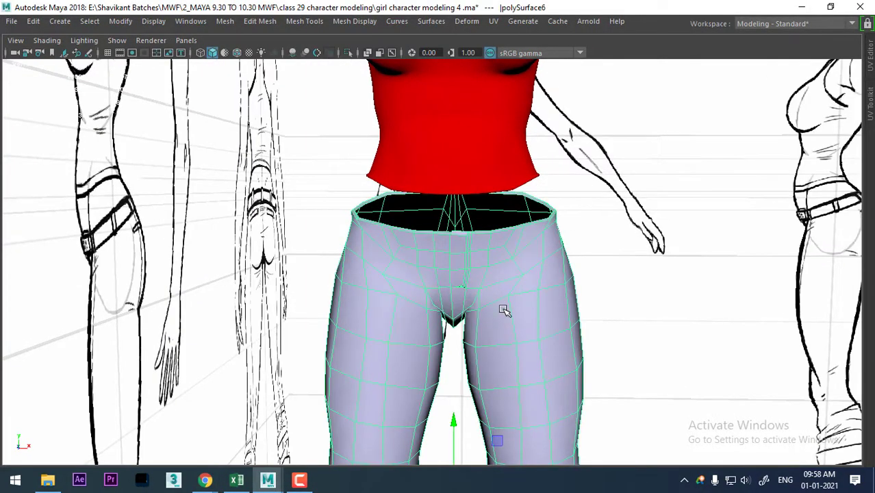
key(space)
drag(512, 314, 511, 342)
alt+right_drag(510, 339, 581, 291)
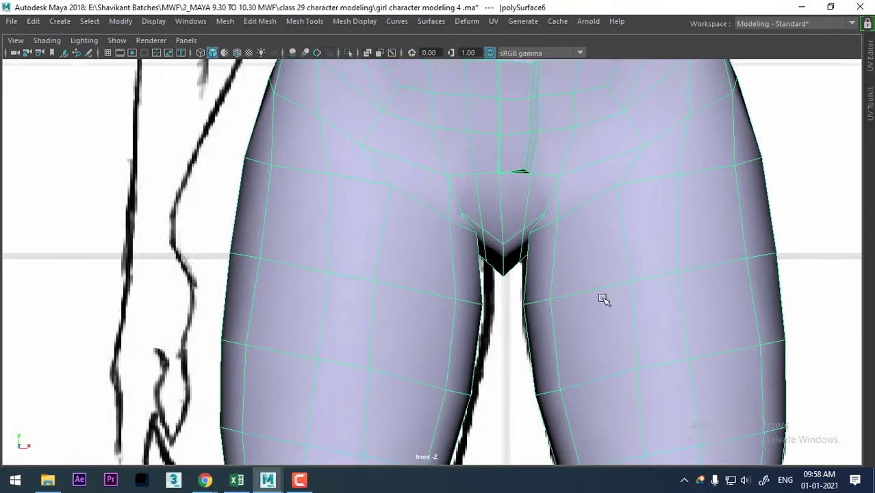
right_drag(588, 248, 593, 204)
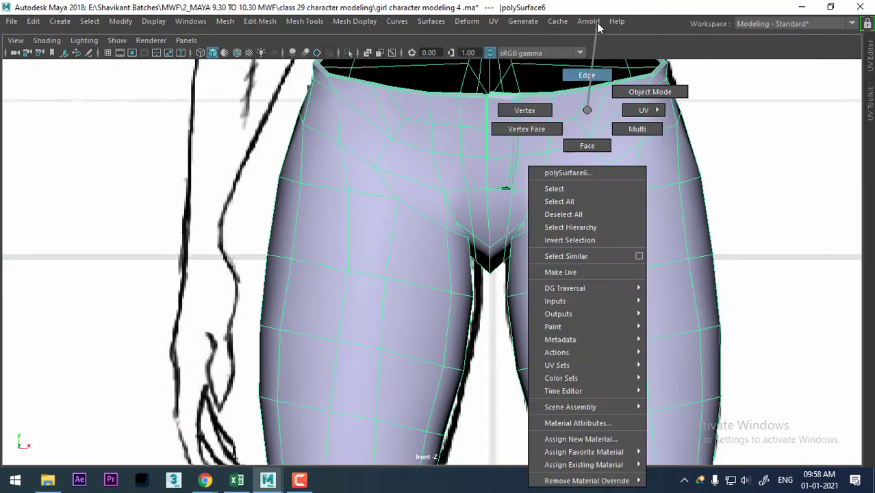
- Turn X-Ray shading on, pick the upper-thigh edge beside the crotch, then turn X-Ray off
click(47, 39)
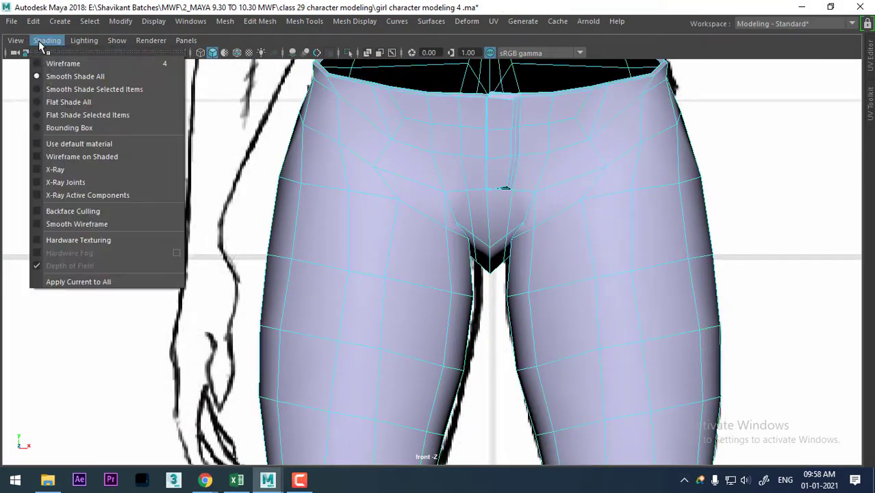
click(67, 169)
alt+right_drag(601, 229, 604, 254)
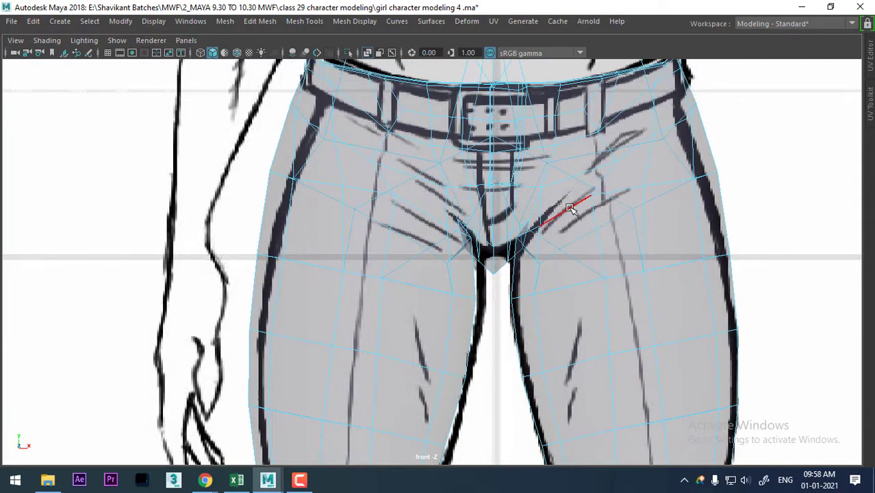
click(552, 244)
click(46, 40)
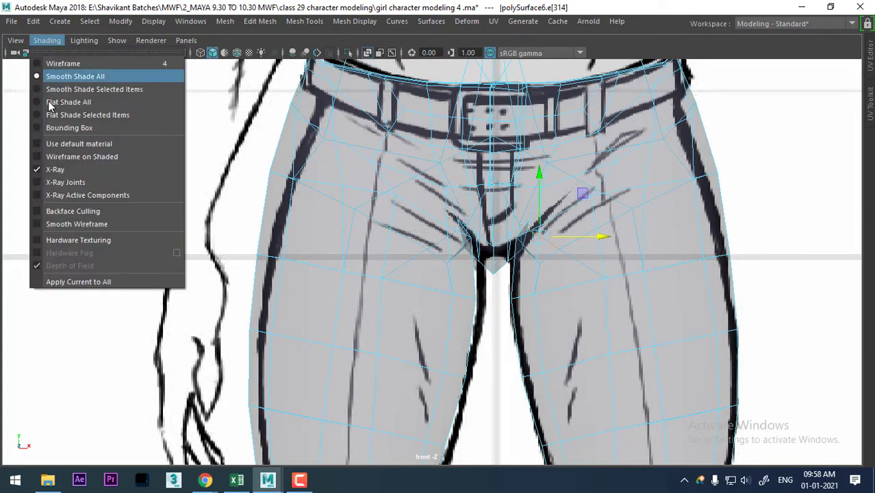
click(54, 171)
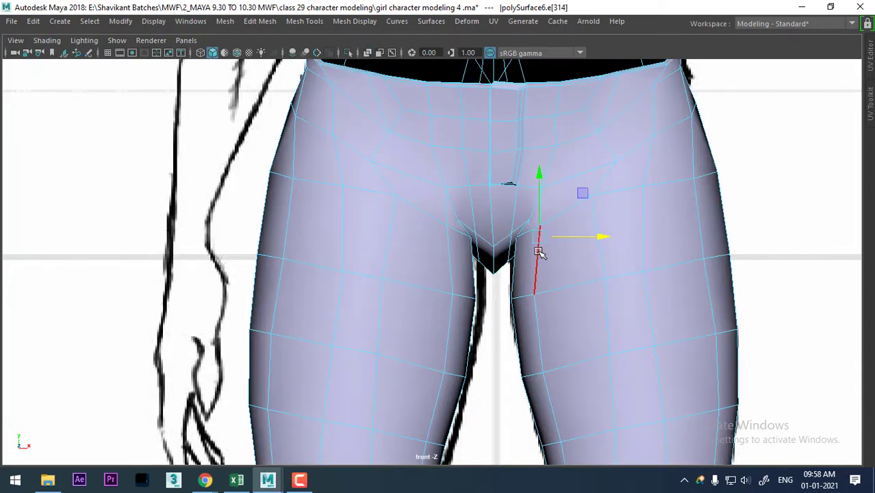
- Select the neighbouring thigh edge and frame the hips at a slight angle
click(635, 180)
ctrl+right_click(635, 180)
click(772, 132)
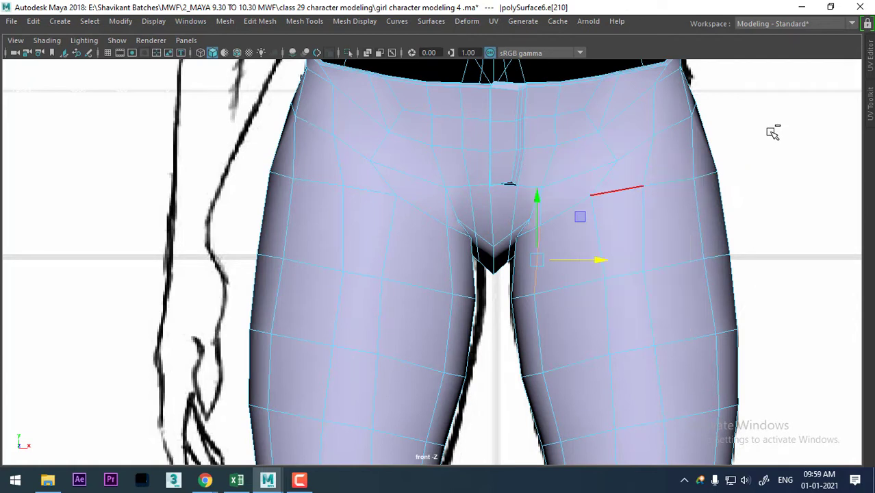
ctrl+right_click(483, 233)
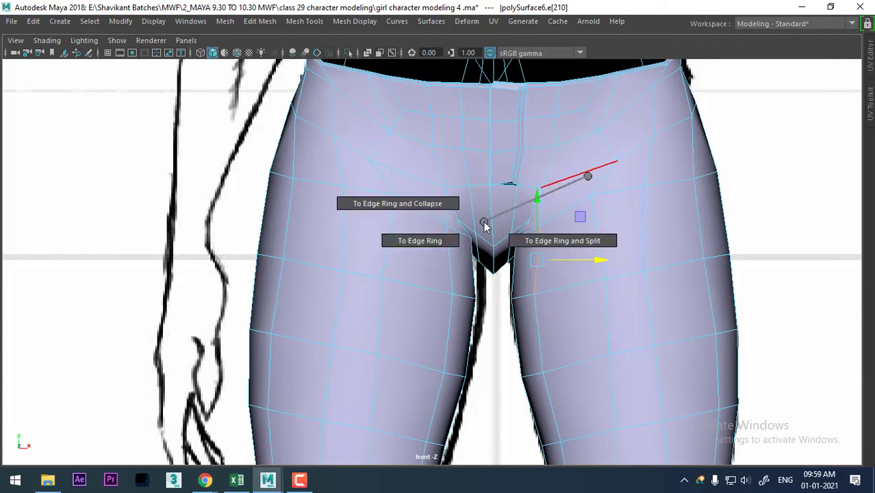
click(659, 293)
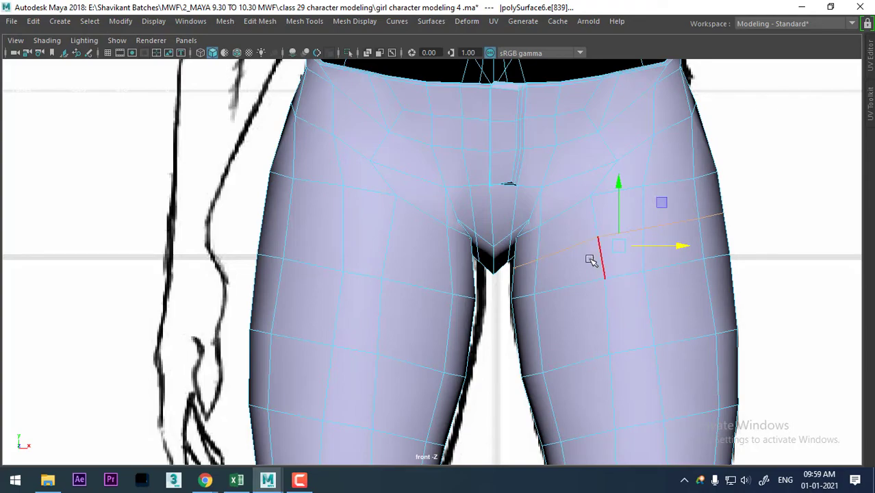
key(space)
scroll(585, 214, down, 3)
scroll(580, 274, up, 3)
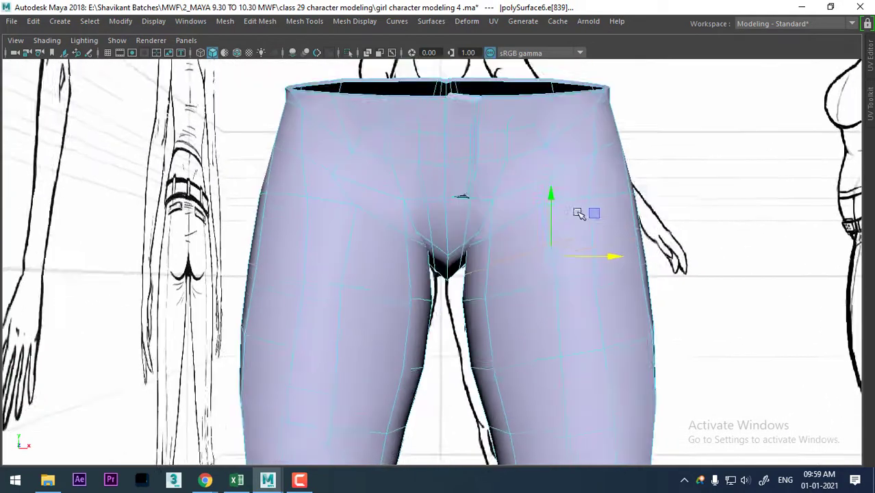
scroll(579, 214, up, 2)
mouse_move(611, 254)
alt+mouse_down()
mouse_move(535, 208)
mouse_move(500, 221)
mouse_move(487, 249)
mouse_move(556, 239)
mouse_move(504, 239)
mouse_move(511, 236)
alt+mouse_up()
- Select two upper-thigh edges and bevel them with 2 segments at fraction 0.5
click(486, 249)
shift+click(567, 225)
shift+right_drag(502, 232, 547, 231)
mouse_move(547, 230)
alt+mouse_down()
mouse_move(572, 232)
mouse_move(656, 316)
mouse_move(675, 287)
alt+mouse_up()
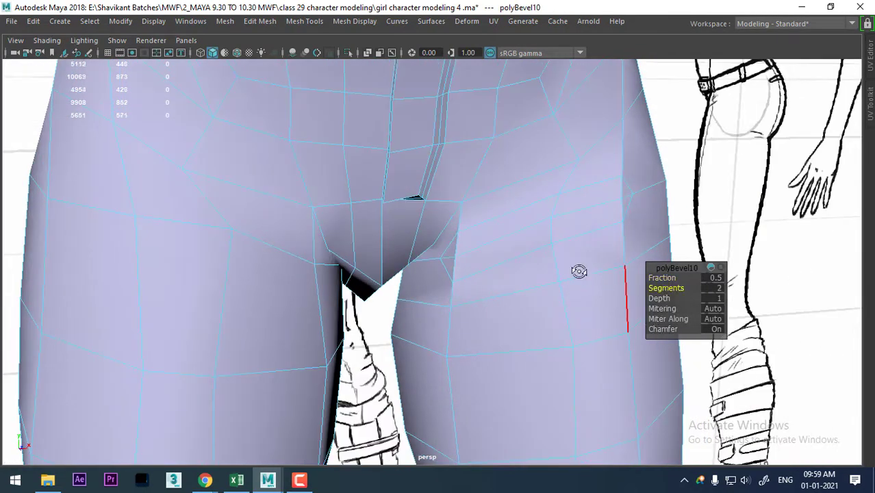
- Frame the hips, check the light-blue jeans photo in Chrome, and return to Maya
alt+drag(580, 271, 546, 276)
mouse_move(459, 309)
alt+right_down()
mouse_move(520, 279)
mouse_move(561, 289)
alt+right_up()
mouse_move(561, 289)
alt+mouse_down()
mouse_move(521, 249)
mouse_move(531, 254)
alt+mouse_up()
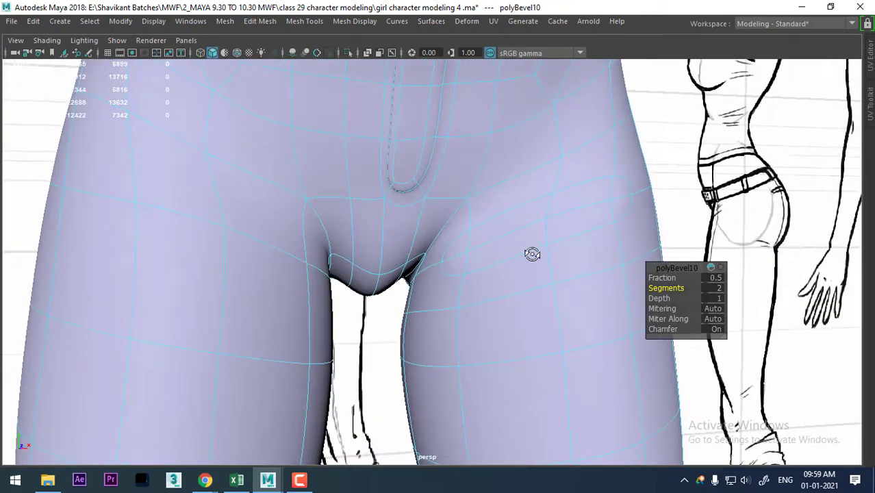
mouse_move(205, 480)
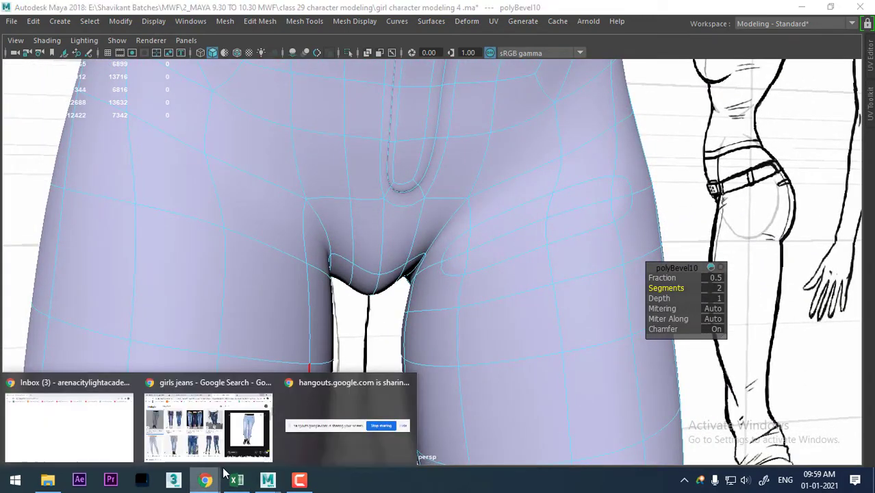
click(270, 419)
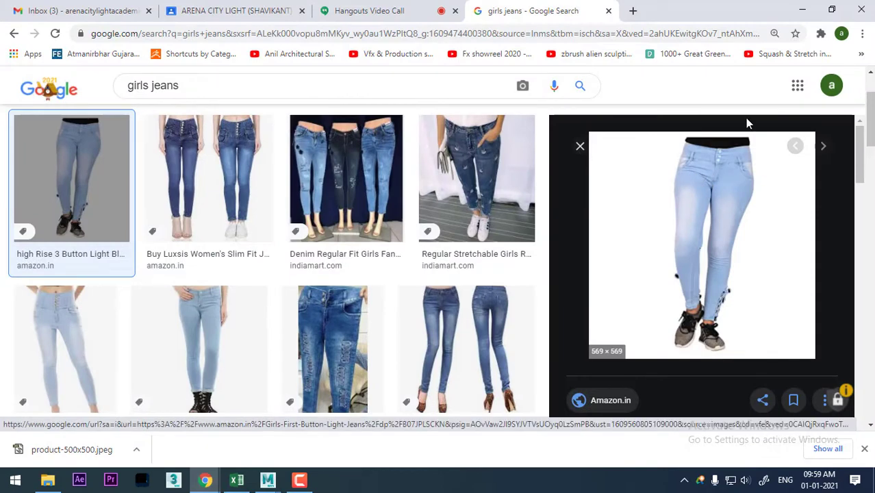
click(802, 9)
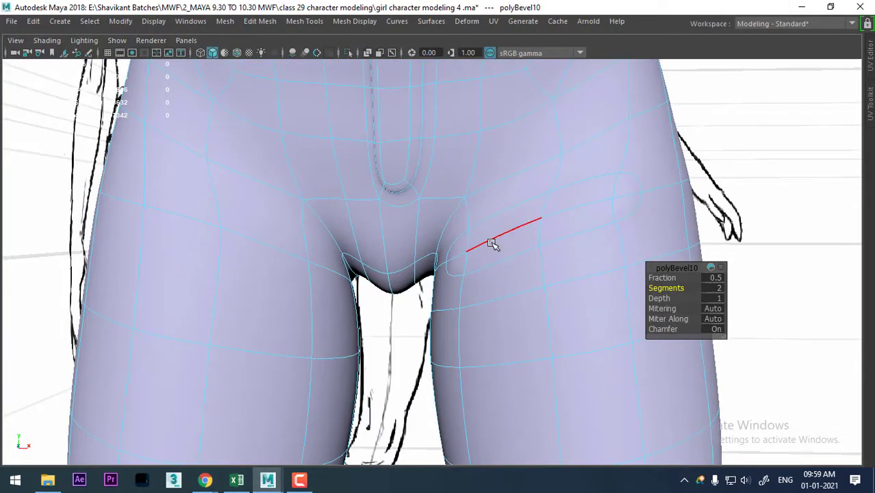
- Select the crease edge beside the crotch and push it back in depth with the Move tool
click(490, 243)
key(1)
mouse_move(488, 284)
alt+mouse_down()
mouse_move(519, 315)
mouse_move(549, 250)
mouse_move(503, 255)
mouse_move(521, 262)
alt+mouse_up()
scroll(509, 253, up, 2)
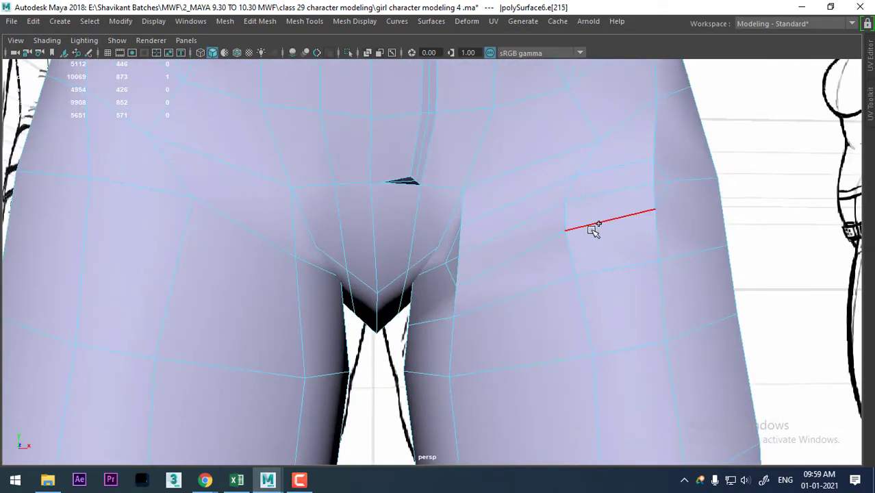
mouse_move(593, 231)
alt+mouse_down()
mouse_move(527, 243)
mouse_move(524, 250)
mouse_move(579, 264)
mouse_move(523, 313)
alt+mouse_up()
key(w)
click(516, 327)
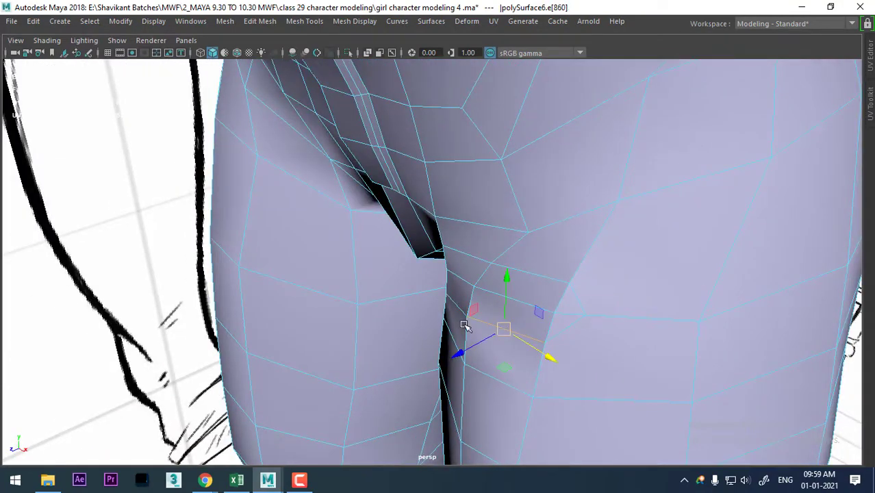
mouse_move(468, 322)
alt+mouse_down()
mouse_move(503, 312)
mouse_move(491, 296)
mouse_move(516, 275)
mouse_move(588, 246)
mouse_move(641, 289)
alt+mouse_up()
click(505, 309)
key(3)
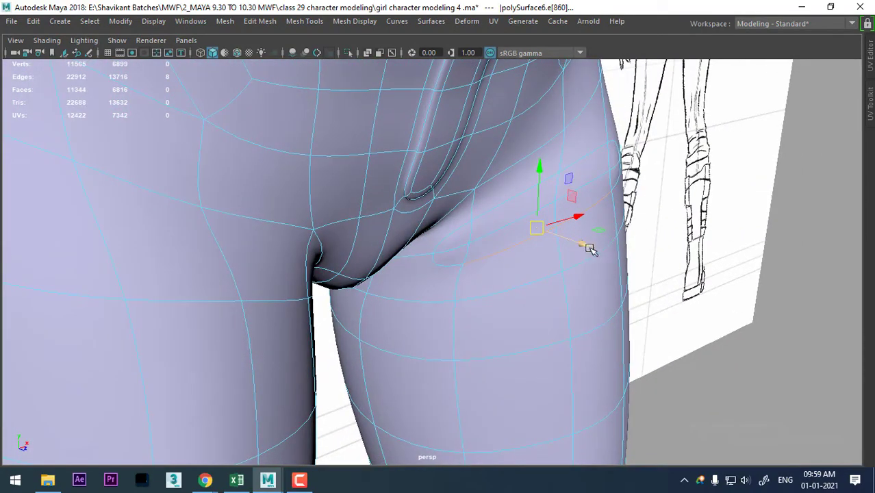
drag(590, 249, 524, 240)
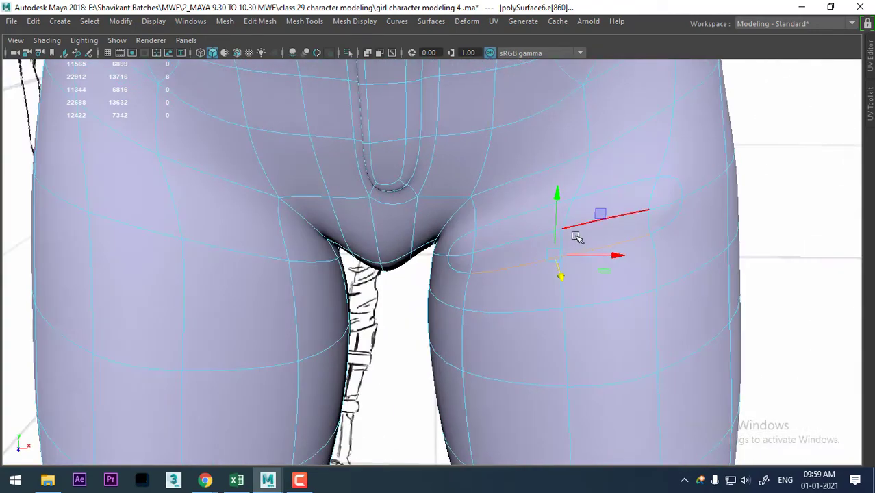
- View the hip from an angle and select the vertical edge on the thigh
drag(579, 234, 587, 238)
scroll(586, 238, up, 3)
mouse_move(531, 265)
alt+mouse_down()
mouse_move(486, 273)
mouse_move(588, 264)
mouse_move(580, 279)
alt+mouse_up()
scroll(520, 281, up, 2)
mouse_move(519, 281)
alt+mouse_down()
mouse_move(490, 278)
mouse_move(511, 266)
mouse_move(497, 266)
mouse_move(443, 283)
mouse_move(477, 288)
mouse_move(518, 260)
mouse_move(524, 277)
mouse_move(554, 245)
mouse_move(518, 280)
mouse_move(531, 321)
mouse_move(534, 291)
mouse_move(456, 263)
mouse_move(601, 235)
mouse_move(578, 248)
alt+mouse_up()
click(461, 273)
click(459, 277)
- Multi-Cut a new edge across the thigh face
right_drag(545, 110, 600, 90)
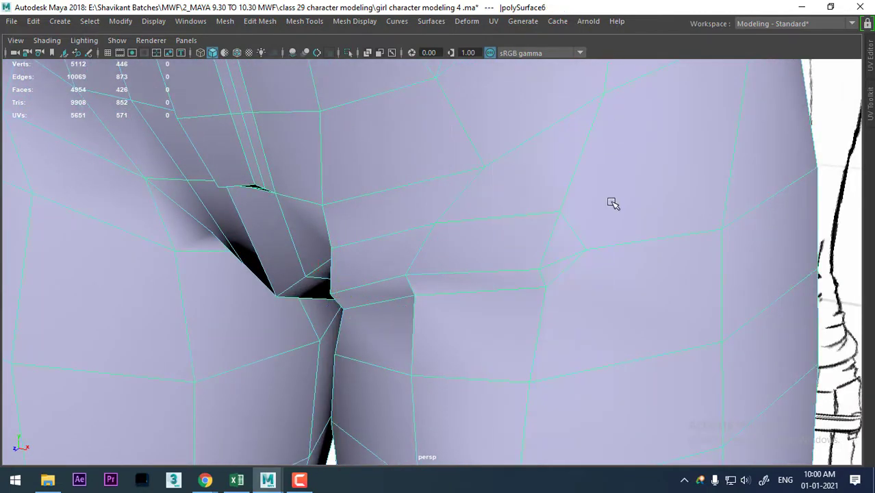
shift+right_drag(552, 185, 499, 164)
alt+drag(575, 235, 414, 336)
click(414, 335)
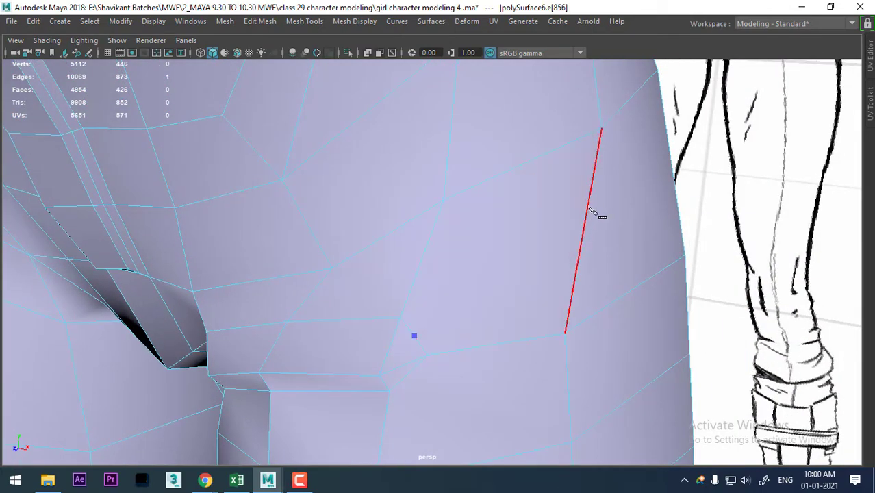
click(630, 145)
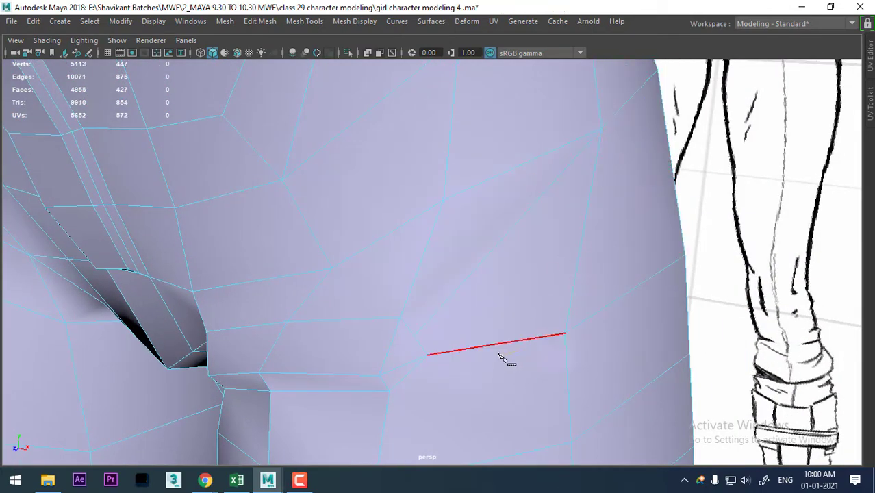
- Select two thigh edges near the new cut and check them with smooth preview
alt+drag(503, 358, 455, 245)
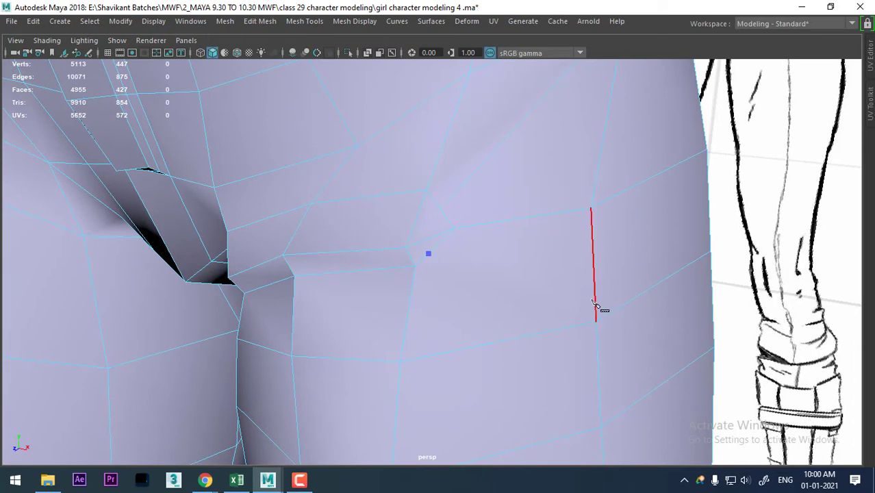
mouse_move(610, 380)
alt+mouse_down()
mouse_move(497, 309)
mouse_move(555, 293)
mouse_move(471, 279)
mouse_move(414, 211)
alt+mouse_up()
right_drag(414, 210, 408, 72)
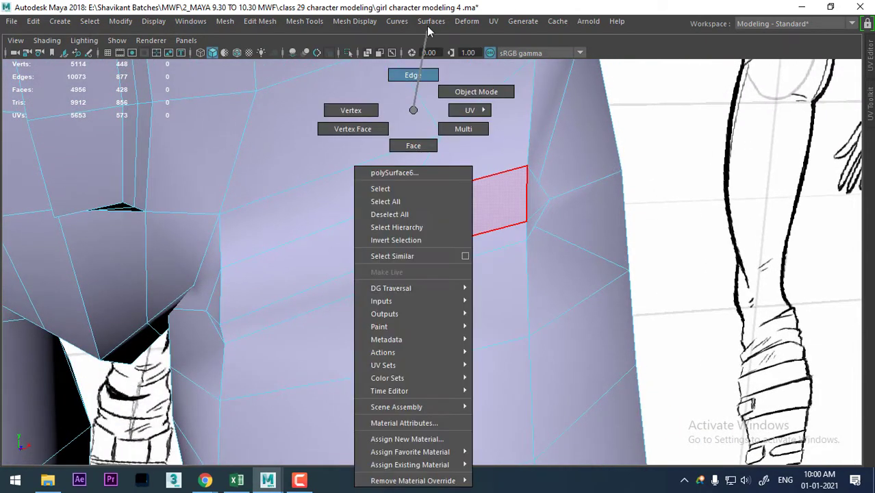
click(351, 234)
shift+click(448, 190)
mouse_move(448, 191)
alt+mouse_down()
mouse_move(406, 236)
mouse_move(406, 166)
alt+mouse_up()
mouse_move(405, 168)
shift+right_down()
mouse_move(394, 322)
mouse_move(393, 269)
shift+right_up()
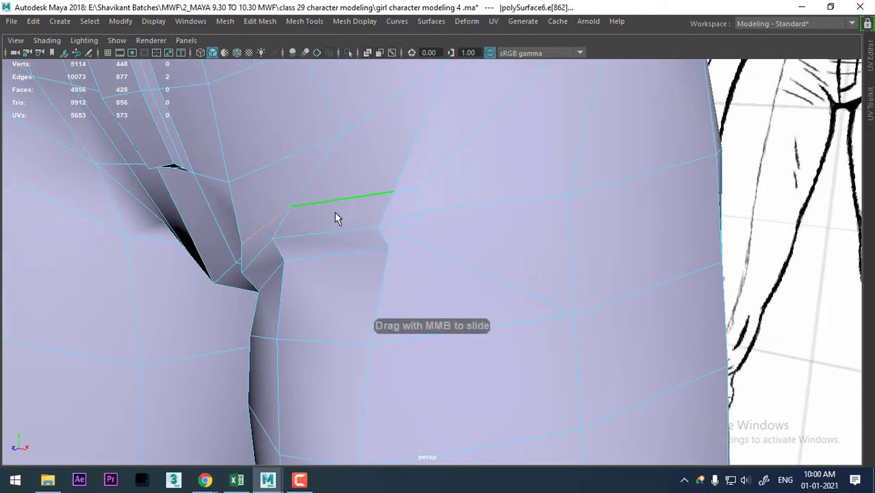
key(3)
mouse_move(346, 230)
alt+mouse_down()
mouse_move(417, 245)
mouse_move(406, 189)
mouse_move(464, 246)
mouse_move(502, 215)
alt+mouse_up()
- Average the thigh vertices around the crease in Vertex mode
right_drag(498, 109, 428, 108)
alt+drag(428, 108, 440, 198)
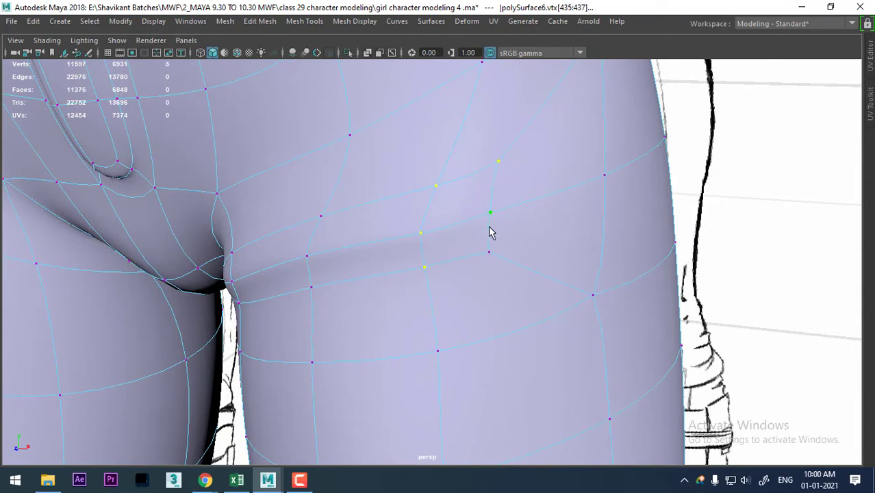
mouse_move(488, 253)
alt+mouse_down()
mouse_move(445, 211)
mouse_move(527, 274)
alt+mouse_up()
shift+right_click(521, 225)
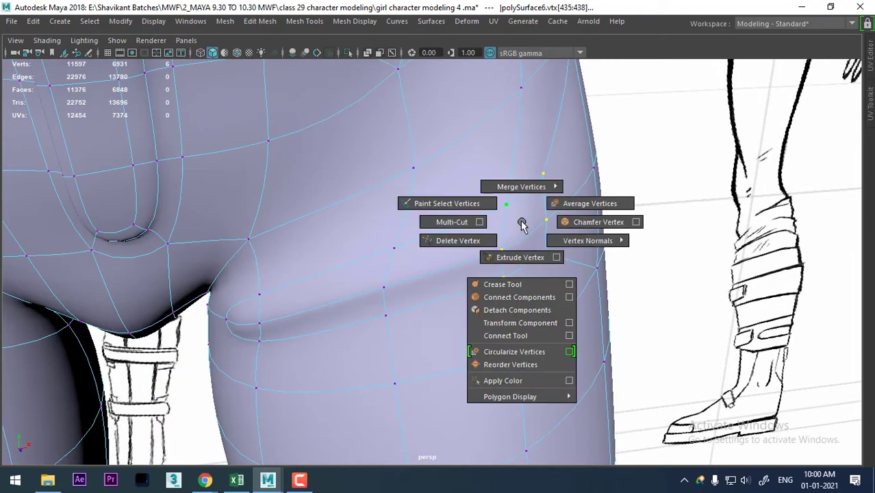
shift+right_drag(523, 224, 579, 203)
alt+drag(537, 248, 523, 228)
alt+drag(344, 254, 348, 267)
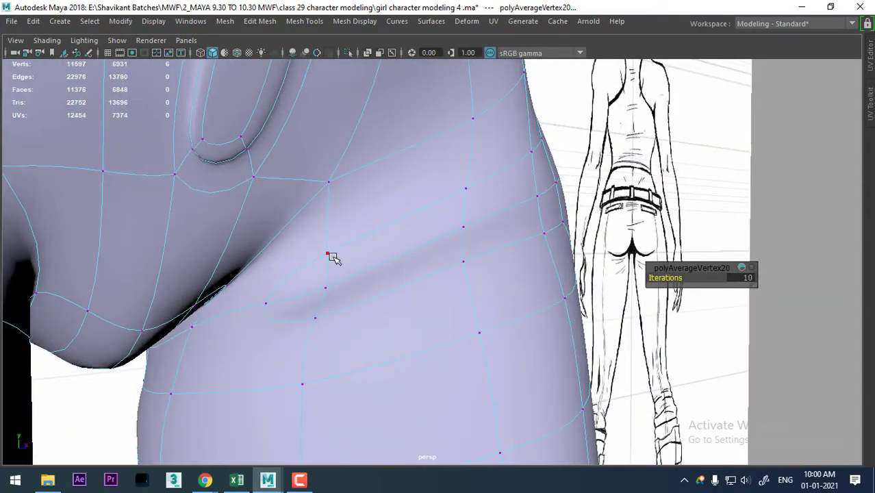
- Average the crease vertices at 10 iterations and view the smoothed jeans
click(329, 255)
key(1)
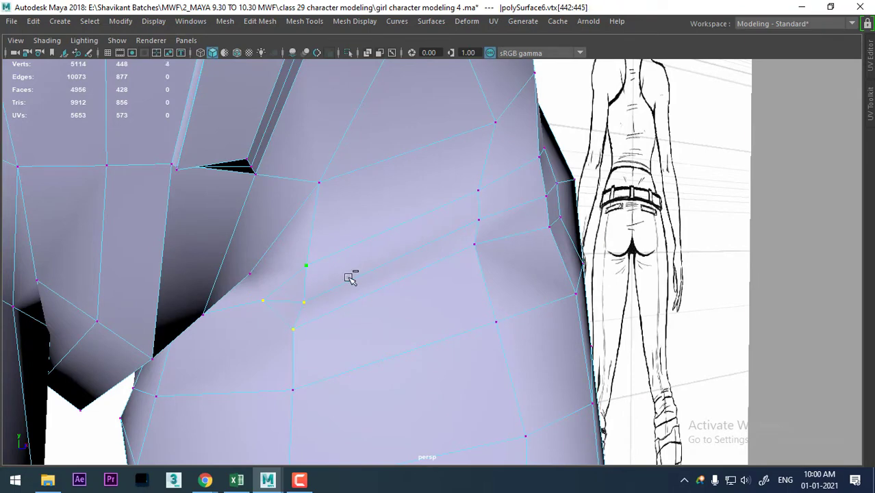
shift+right_drag(351, 278, 422, 255)
mouse_move(410, 258)
alt+mouse_down()
mouse_move(364, 273)
mouse_move(201, 111)
mouse_move(381, 228)
alt+mouse_up()
scroll(363, 272, down, 3)
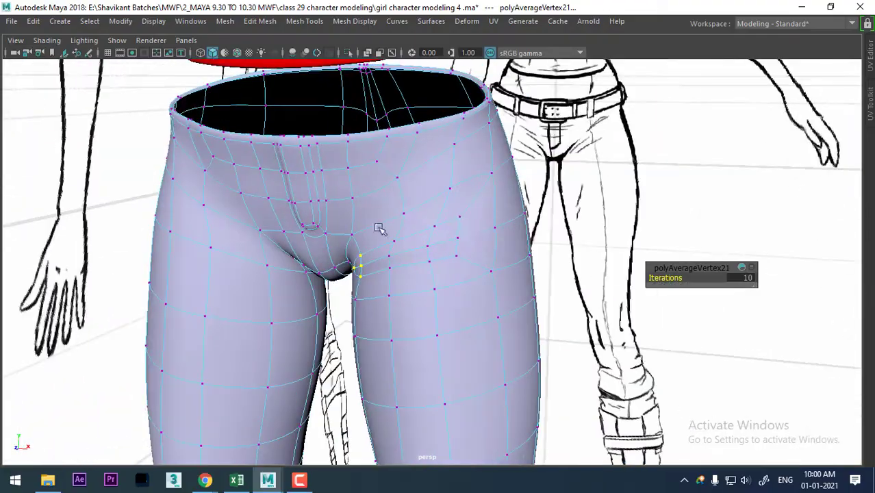
right_drag(465, 109, 534, 152)
key(3)
mouse_move(498, 250)
alt+mouse_down()
mouse_move(515, 265)
mouse_move(615, 249)
mouse_move(522, 265)
mouse_move(482, 288)
mouse_move(469, 250)
mouse_move(494, 257)
mouse_move(481, 193)
mouse_move(519, 213)
mouse_move(449, 235)
mouse_move(465, 234)
alt+mouse_up()
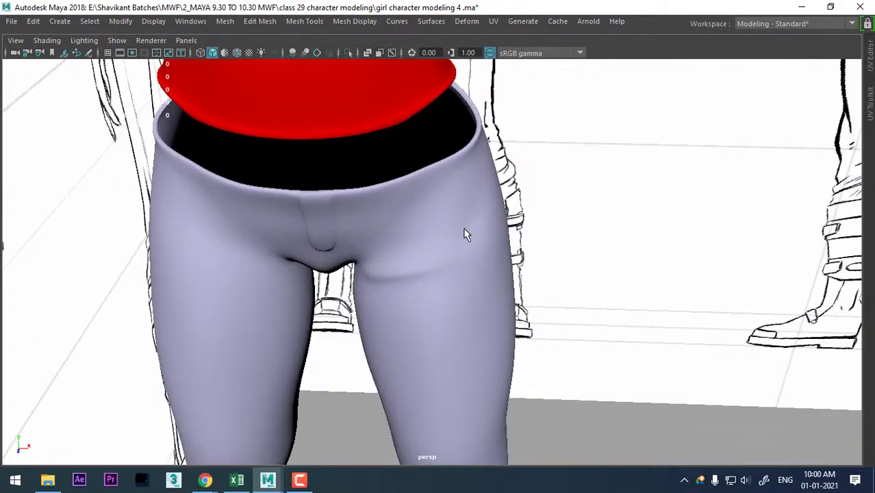
click(497, 260)
- Disable smooth preview and switch the jeans to vertex selection
key(1)
alt+drag(498, 268, 461, 303)
scroll(461, 302, up, 2)
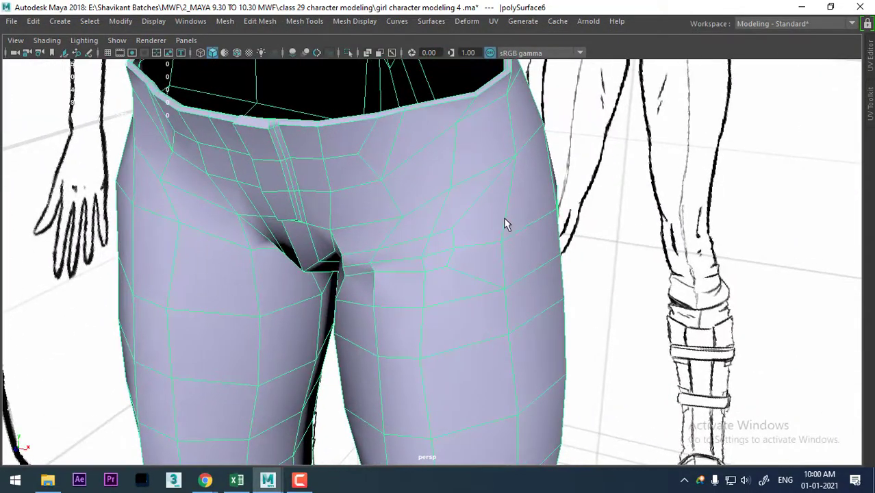
scroll(506, 222, up, 2)
right_click(497, 181)
click(420, 137)
- Pick and adjust the vertices along the outer hip and side seam
mouse_move(467, 220)
alt+mouse_down()
mouse_move(524, 211)
mouse_move(512, 244)
mouse_move(575, 250)
mouse_move(543, 239)
mouse_move(619, 201)
mouse_move(515, 273)
alt+mouse_up()
click(472, 206)
scroll(535, 246, up, 2)
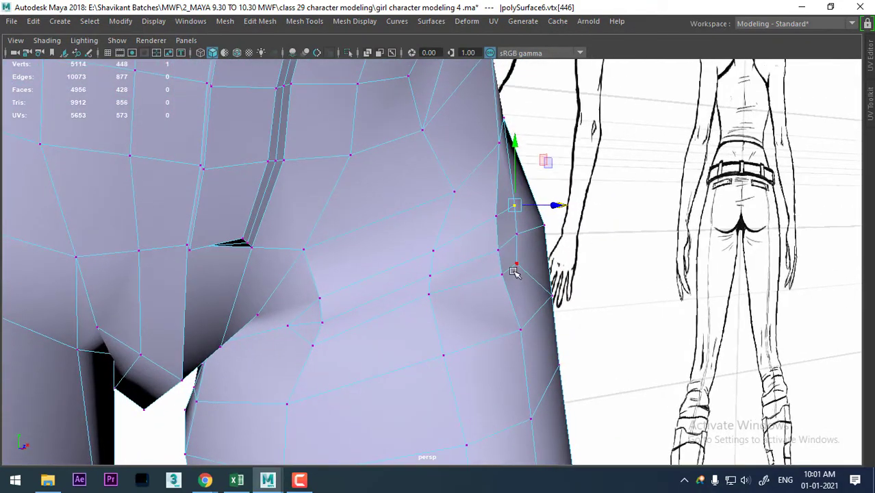
click(516, 266)
alt+drag(556, 300, 556, 315)
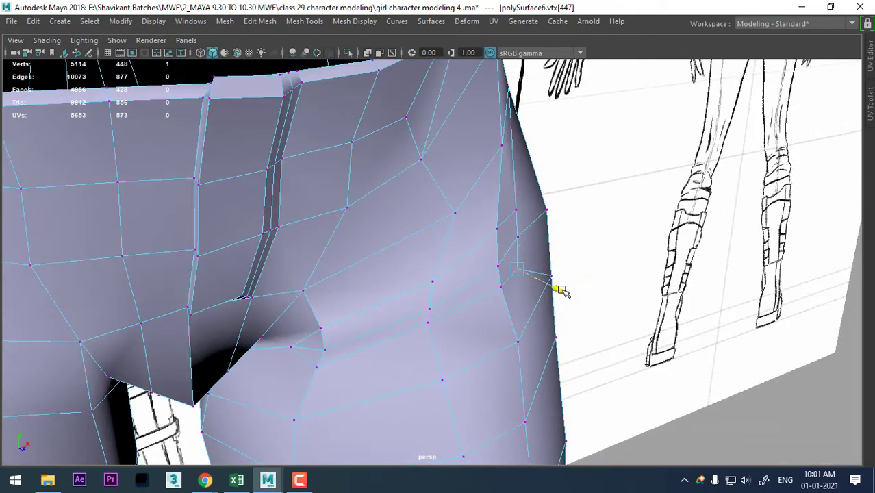
click(519, 231)
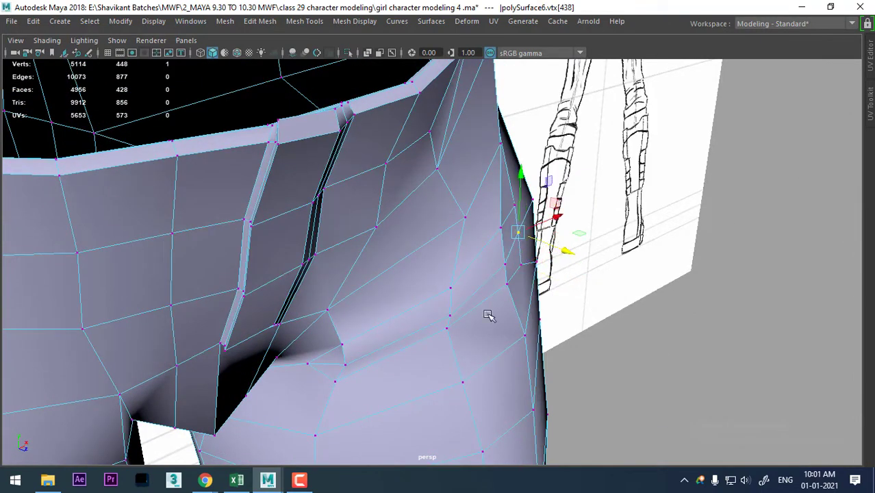
mouse_move(487, 315)
alt+mouse_down()
mouse_move(360, 263)
mouse_move(306, 206)
mouse_move(369, 233)
mouse_move(430, 282)
alt+mouse_up()
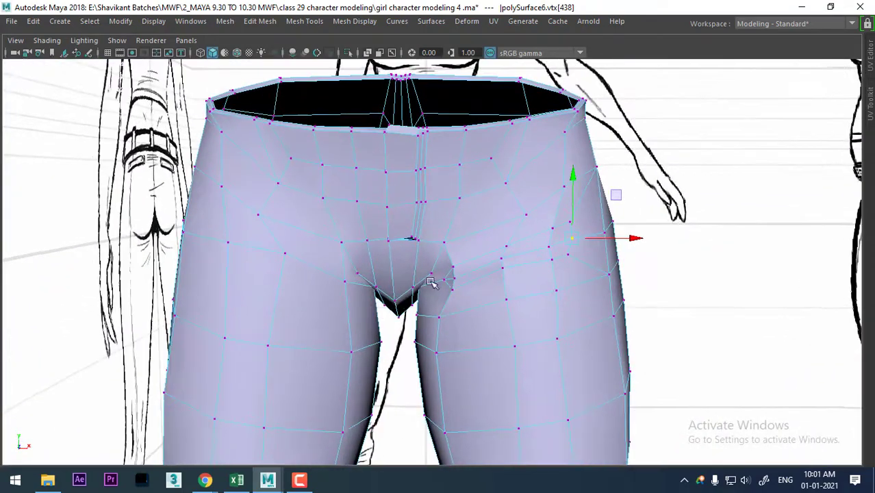
- Insert two edge loops across the left thigh using To Edge Ring and Split
right_drag(307, 117, 307, 77)
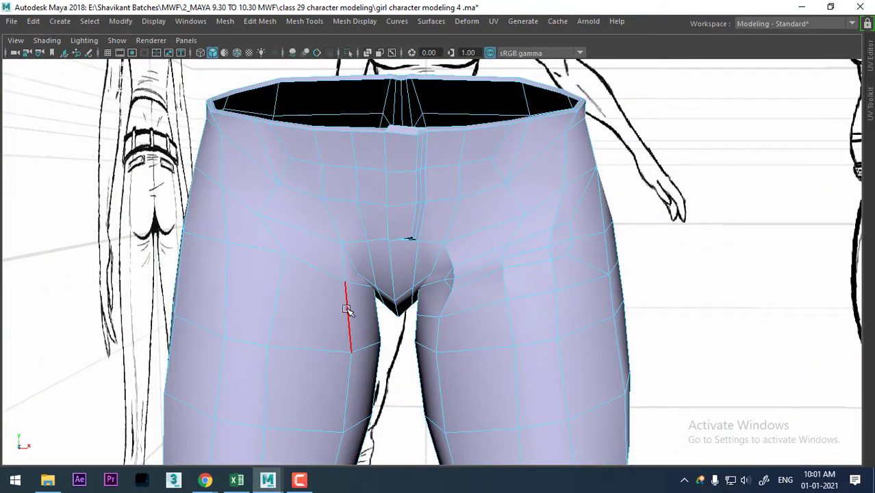
click(349, 309)
shift+right_drag(392, 195, 273, 224)
click(309, 313)
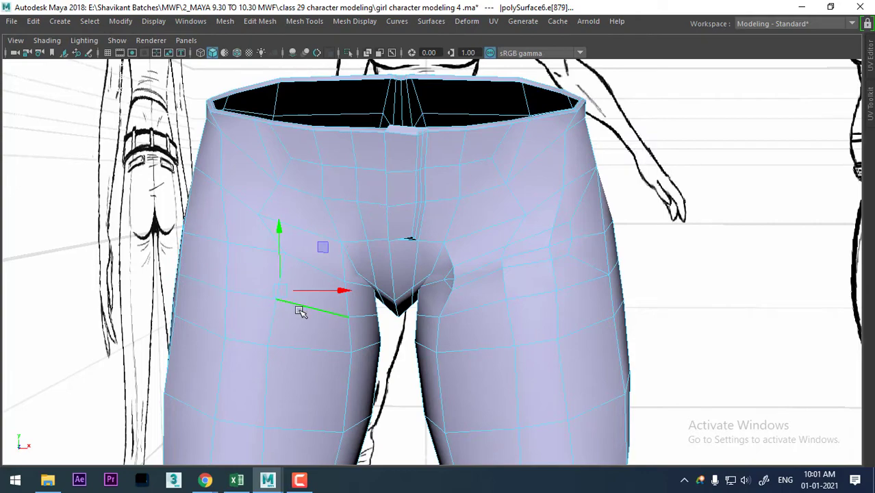
alt+right_drag(453, 272, 576, 302)
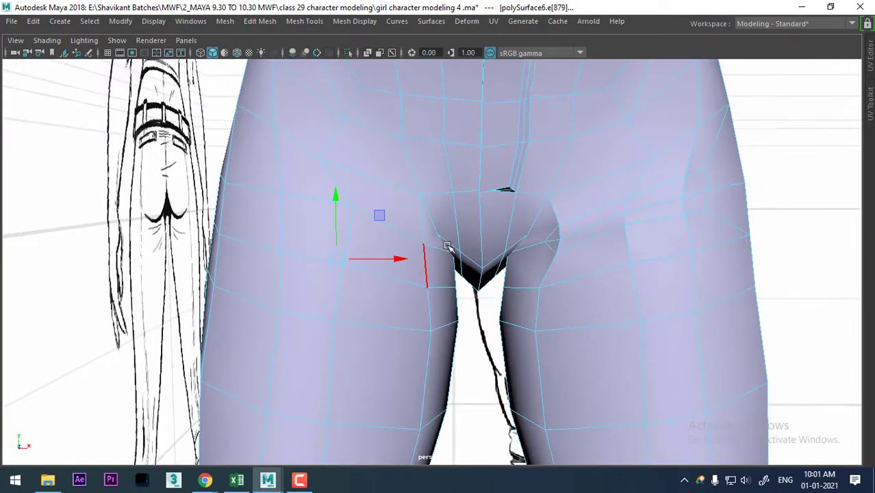
mouse_move(447, 246)
alt+mouse_down()
mouse_move(450, 297)
mouse_move(336, 274)
alt+mouse_up()
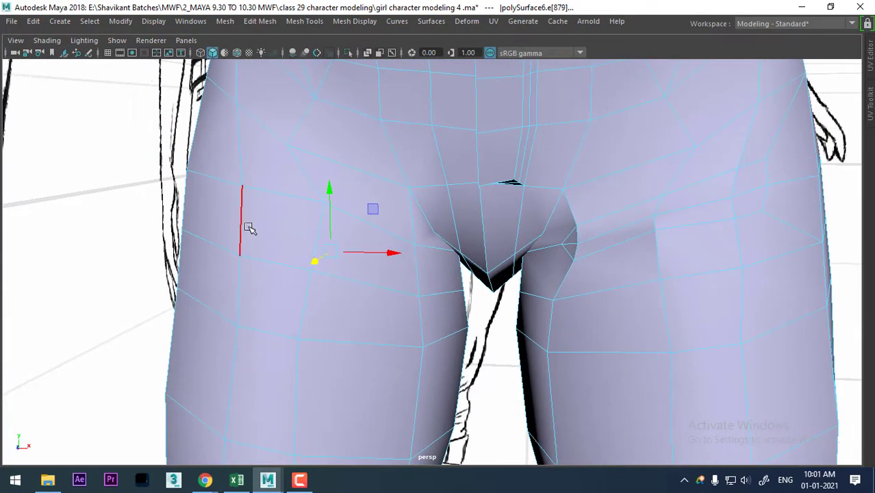
shift+right_drag(367, 196, 294, 219)
click(441, 299)
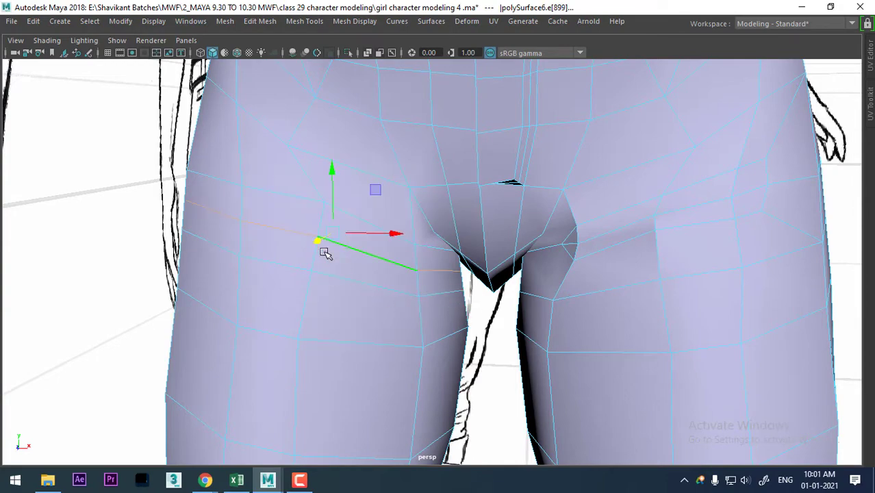
- Select edges on the new thigh loops near the inner thigh
click(352, 253)
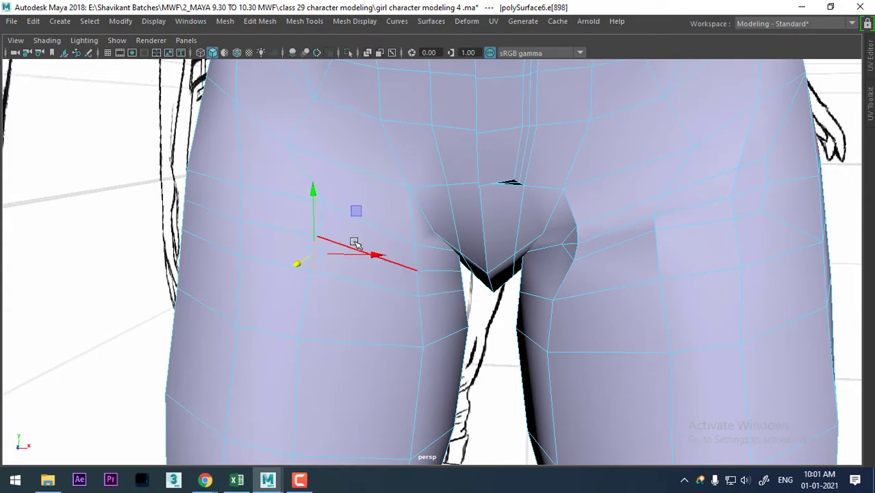
click(362, 283)
mouse_move(361, 284)
alt+mouse_down()
mouse_move(439, 273)
mouse_move(417, 273)
mouse_move(415, 312)
alt+mouse_up()
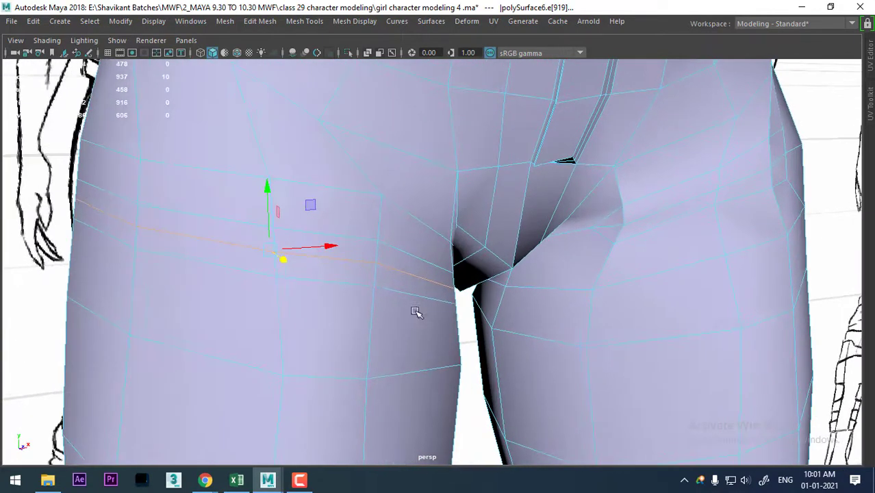
click(416, 312)
shift+click(320, 281)
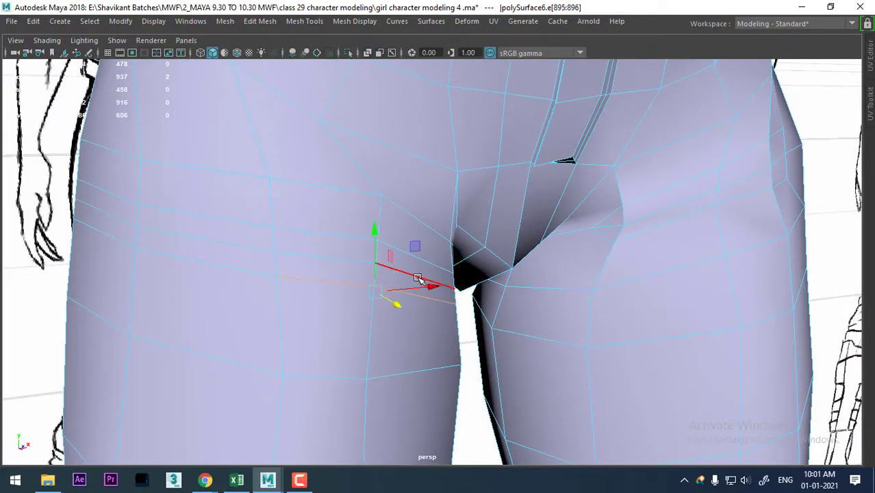
click(419, 277)
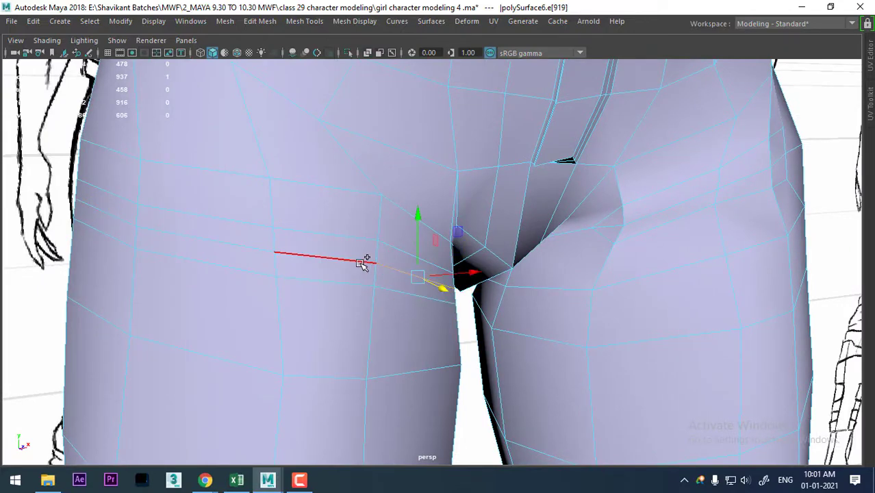
mouse_move(469, 332)
alt+mouse_down()
mouse_move(504, 347)
mouse_move(422, 307)
mouse_move(349, 321)
mouse_move(274, 241)
alt+mouse_up()
scroll(508, 348, down, 3)
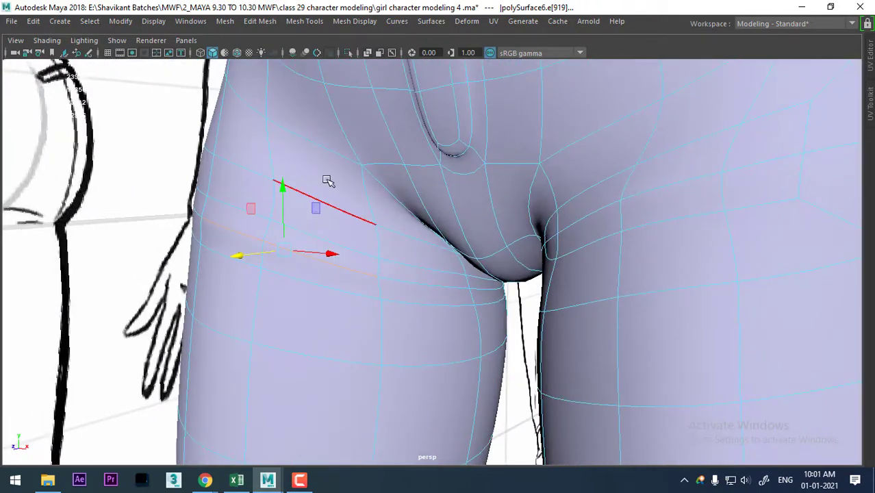
- Return to Object Mode and reselect the jeans from a front view of the hips
right_drag(328, 180, 387, 104)
click(166, 211)
mouse_move(284, 226)
alt+mouse_down()
mouse_move(330, 241)
mouse_move(383, 236)
mouse_move(511, 287)
alt+mouse_up()
scroll(418, 231, down, 3)
mouse_move(418, 231)
alt+mouse_down()
mouse_move(401, 244)
mouse_move(513, 250)
mouse_move(454, 257)
mouse_move(372, 235)
alt+mouse_up()
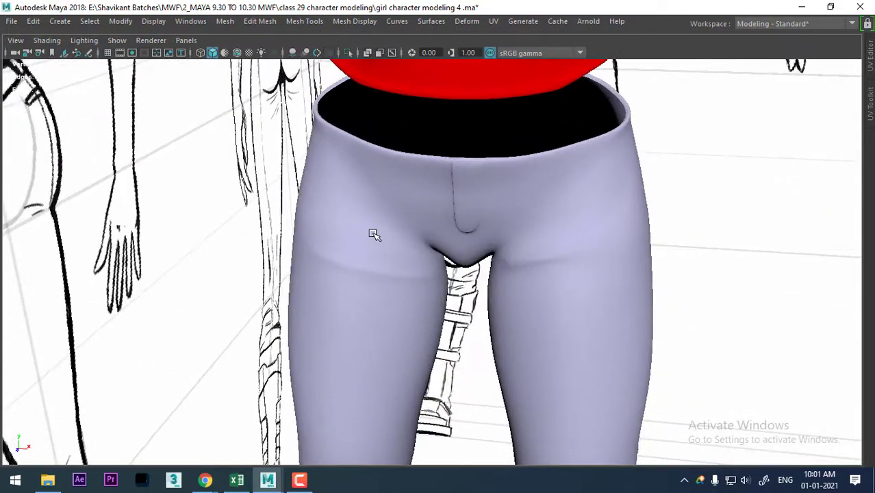
click(372, 234)
scroll(416, 276, up, 2)
alt+drag(416, 276, 422, 287)
- Turn off smooth preview and split an edge ring to add a loop across the left hip
key(1)
alt+drag(377, 241, 373, 235)
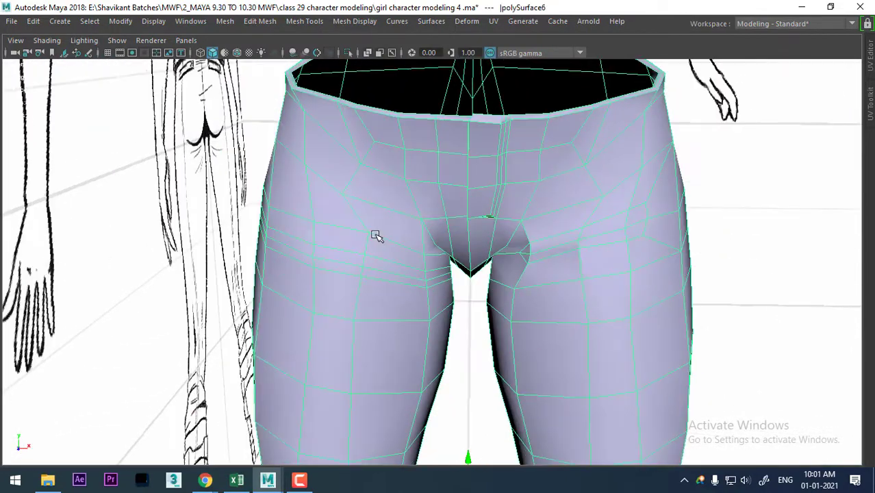
click(351, 212)
shift+right_drag(303, 207, 392, 254)
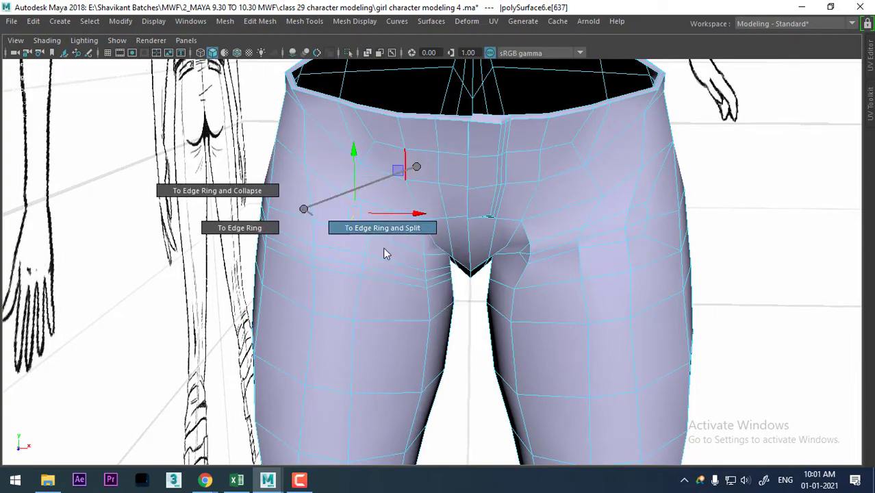
scroll(375, 228, up, 2)
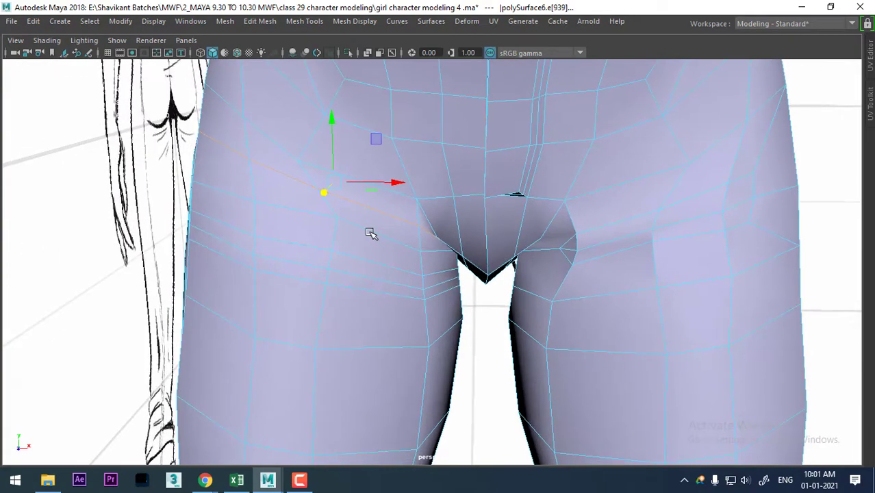
click(335, 210)
mouse_move(352, 224)
alt+mouse_down()
mouse_move(278, 213)
mouse_move(274, 200)
mouse_move(334, 225)
mouse_move(627, 250)
alt+mouse_up()
click(326, 221)
- Go back to Object Mode and clear the selection to view the smoothed jeans
alt+drag(647, 190, 582, 194)
right_drag(563, 110, 625, 90)
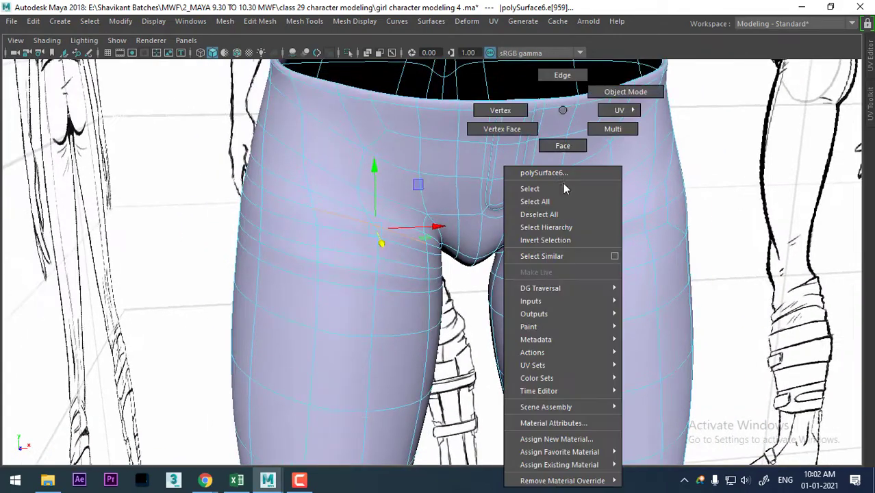
click(719, 185)
scroll(515, 231, down, 3)
alt+drag(515, 231, 500, 229)
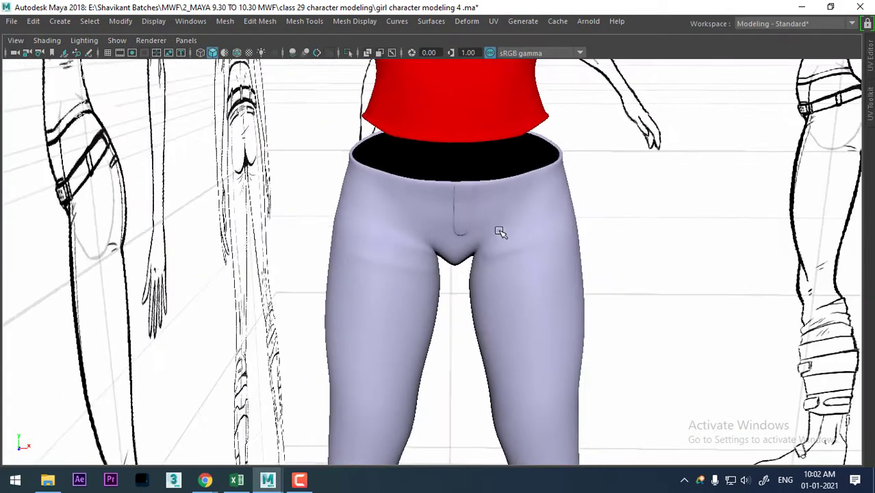
scroll(517, 275, up, 2)
- Select the jeans mesh and split an edge ring to add a loop on the right thigh
mouse_move(518, 275)
alt+mouse_down()
mouse_move(484, 307)
mouse_move(508, 271)
mouse_move(548, 312)
mouse_move(553, 273)
mouse_move(566, 274)
mouse_move(529, 280)
alt+mouse_up()
click(522, 268)
right_drag(530, 109, 528, 48)
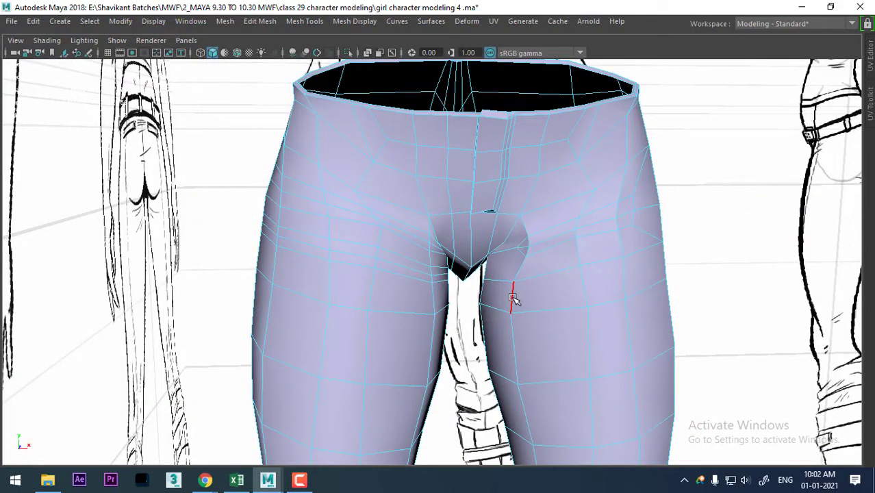
click(513, 298)
ctrl+right_drag(479, 261, 384, 263)
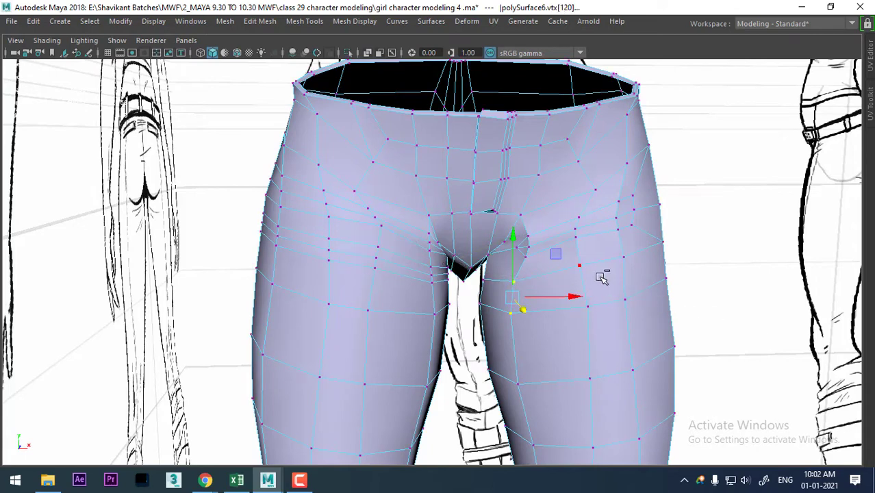
right_drag(572, 171, 569, 87)
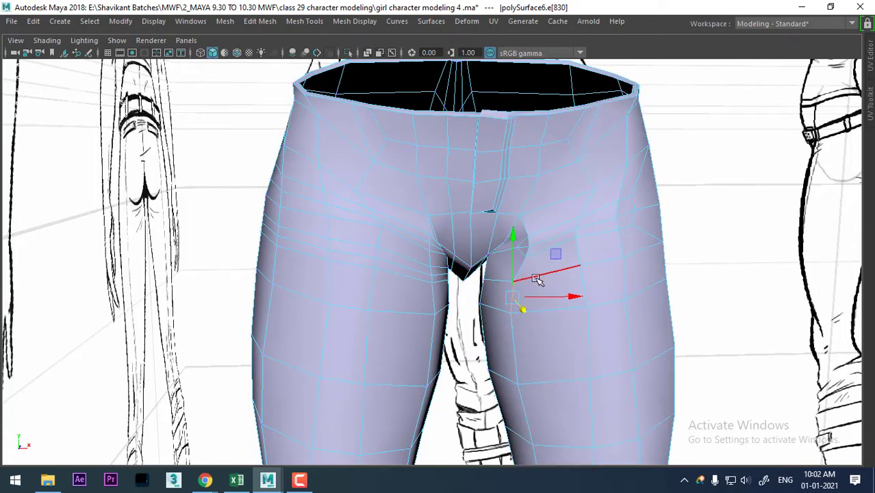
ctrl+right_drag(548, 257, 605, 311)
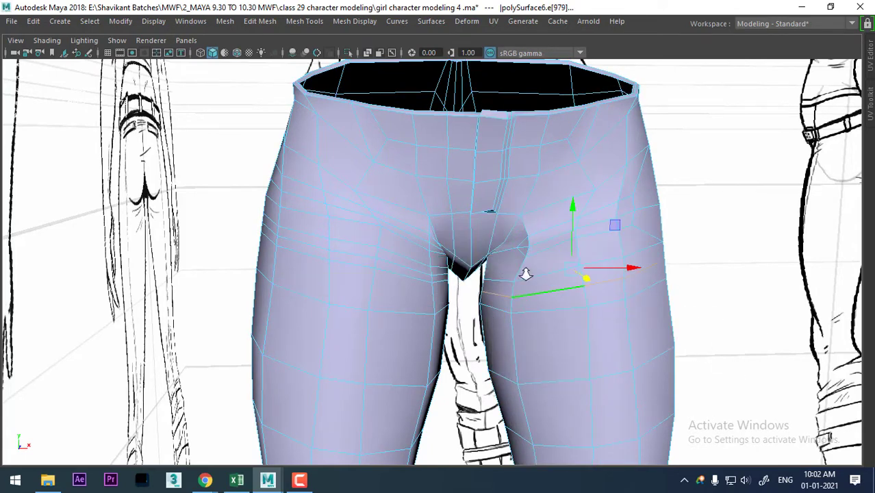
- Split another edge ring on the right thigh, adding a second loop near the inner thigh
alt+right_drag(525, 274, 562, 258)
mouse_move(566, 287)
alt+mouse_down()
mouse_move(527, 233)
mouse_move(546, 255)
mouse_move(525, 272)
alt+mouse_up()
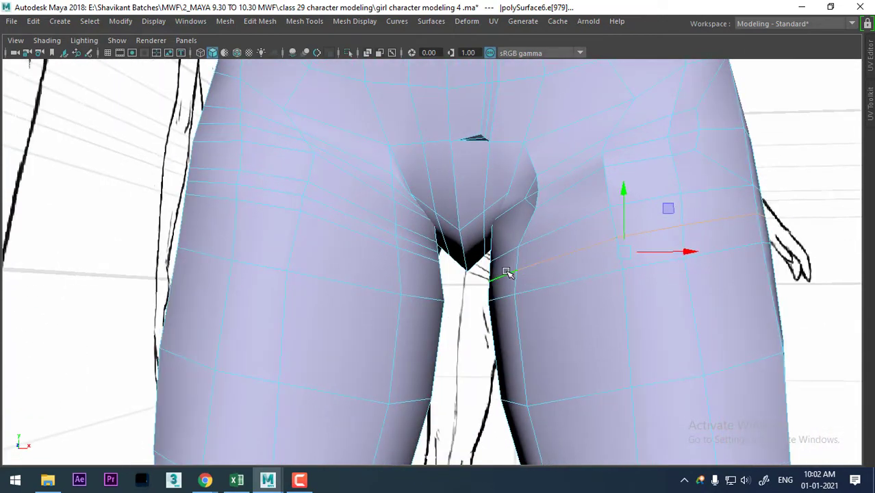
click(510, 271)
alt+drag(551, 259, 575, 265)
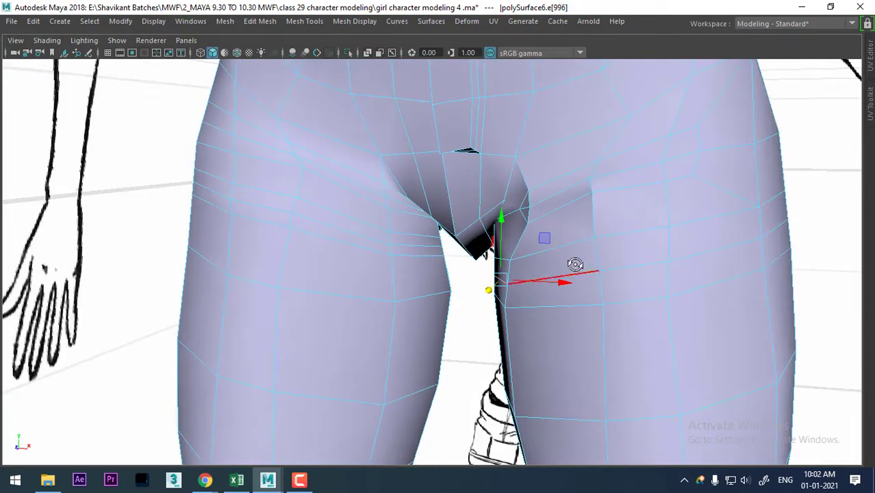
shift+right_drag(629, 182, 713, 201)
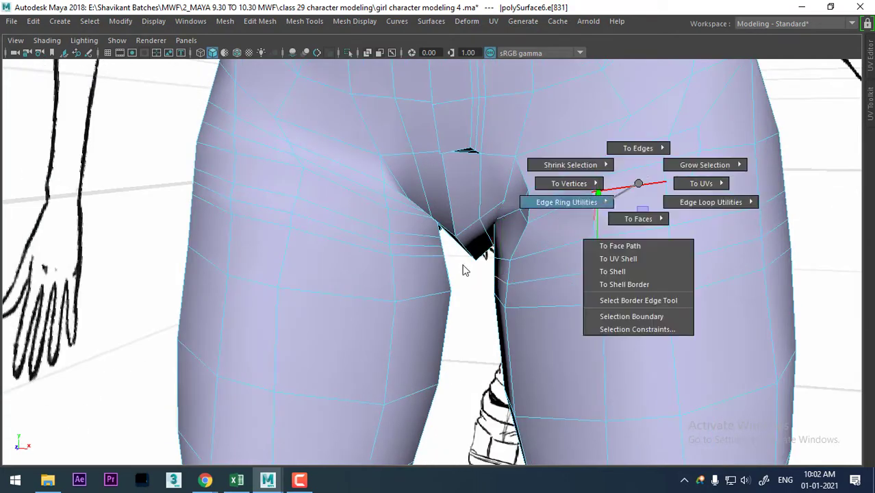
alt+drag(765, 295, 647, 304)
click(603, 264)
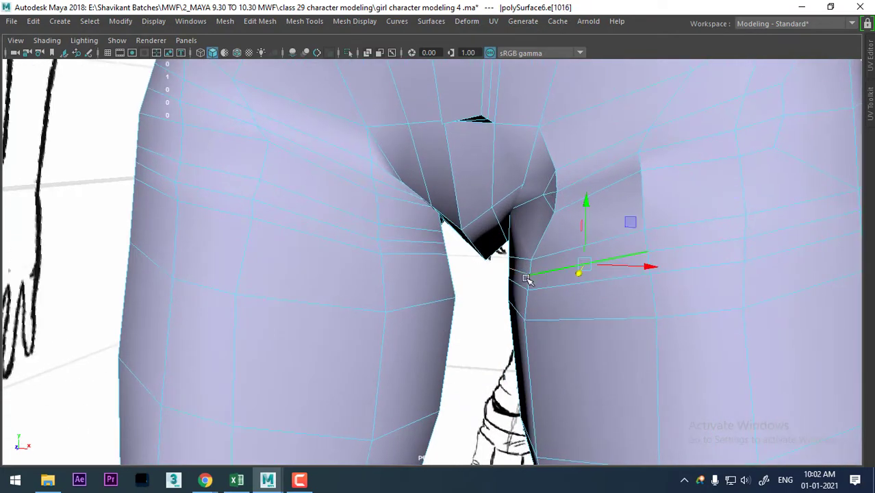
- Inspect the thigh edges around the crotch from the front, then clear the edge selection
alt+drag(524, 273, 541, 277)
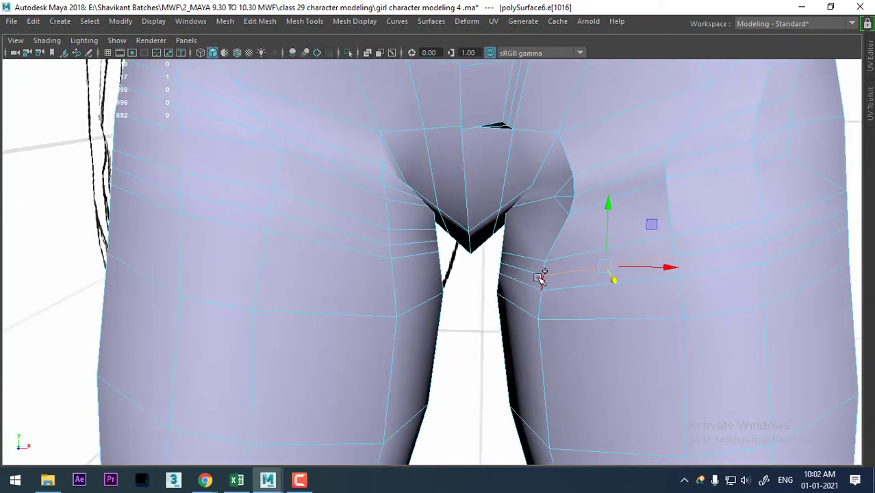
click(717, 254)
mouse_move(717, 253)
alt+mouse_down()
mouse_move(595, 280)
mouse_move(478, 345)
alt+mouse_up()
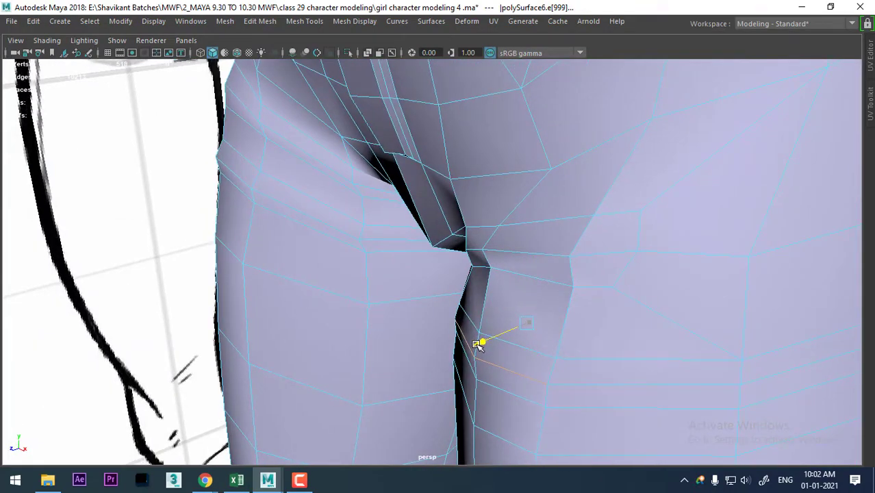
scroll(541, 338, down, 3)
alt+drag(567, 338, 570, 224)
scroll(579, 185, up, 1)
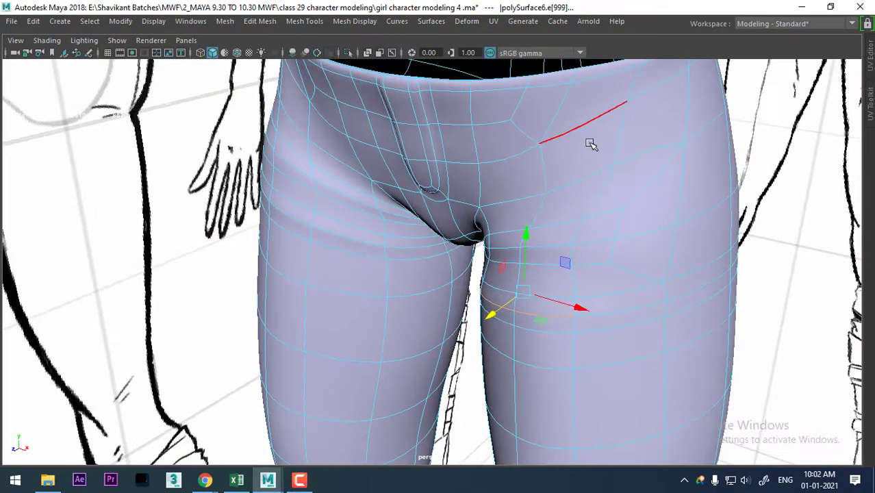
mouse_move(675, 58)
alt+mouse_down()
mouse_move(715, 132)
mouse_move(699, 170)
alt+mouse_up()
click(715, 133)
scroll(715, 133, down, 3)
scroll(678, 287, up, 2)
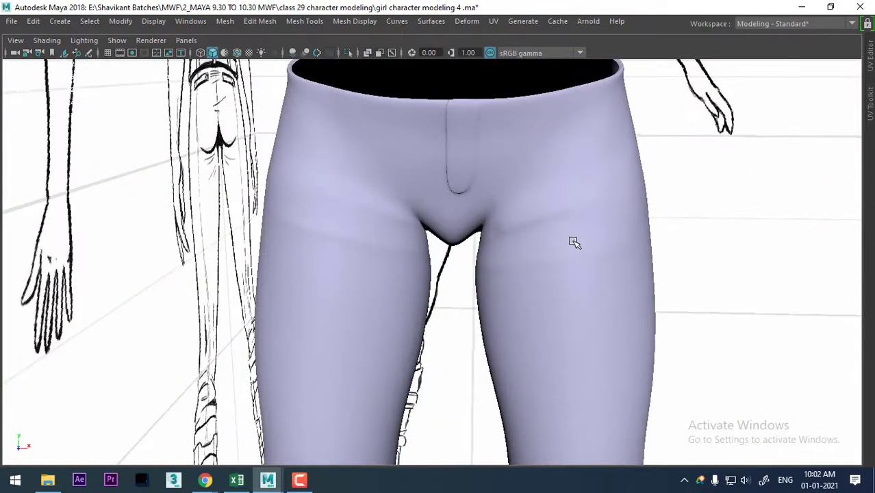
- Reselect the jeans in edge mode, pick an upper-thigh edge, and switch to Multi-Cut
click(569, 246)
scroll(472, 245, down, 1)
scroll(587, 230, up, 2)
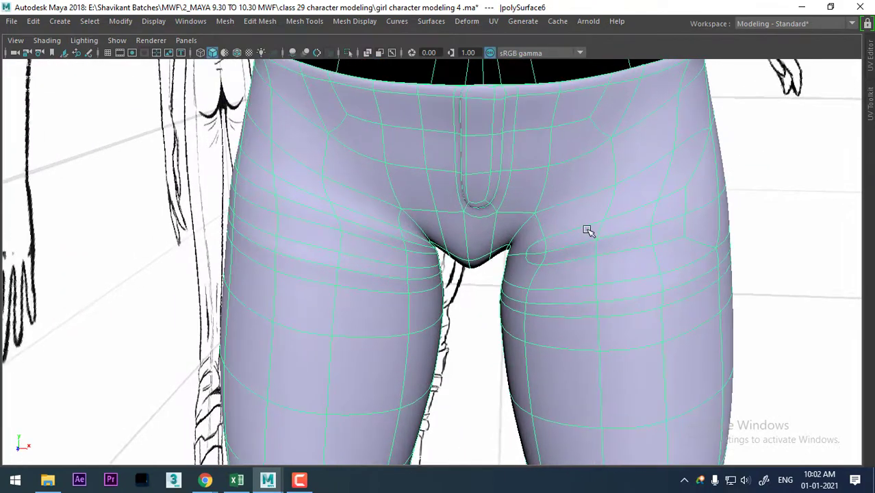
right_drag(587, 110, 596, 48)
click(615, 195)
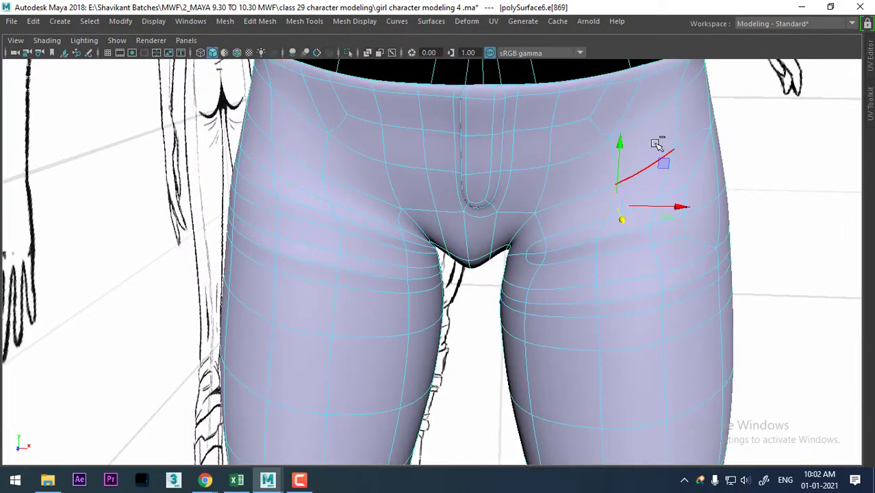
shift+right_drag(576, 191, 687, 230)
mouse_move(688, 231)
alt+mouse_down()
mouse_move(611, 241)
mouse_move(570, 236)
mouse_move(621, 210)
mouse_move(581, 246)
mouse_move(631, 201)
mouse_move(600, 314)
alt+mouse_up()
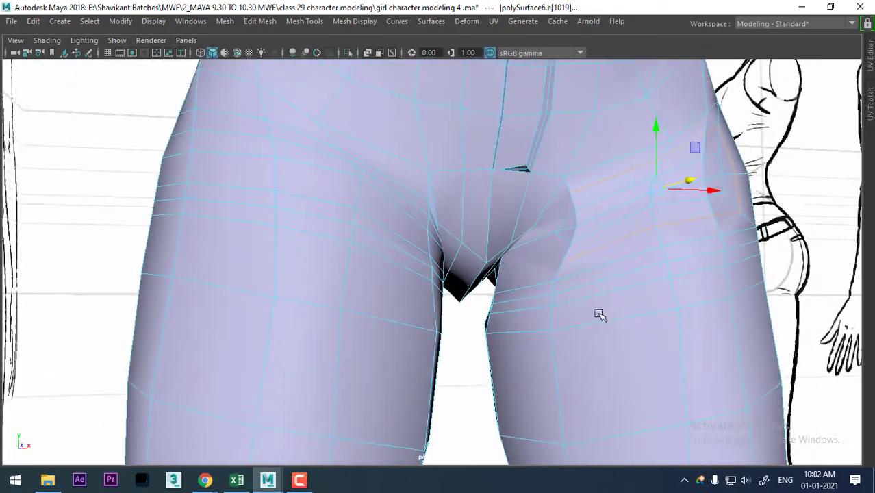
alt+right_drag(595, 259, 655, 188)
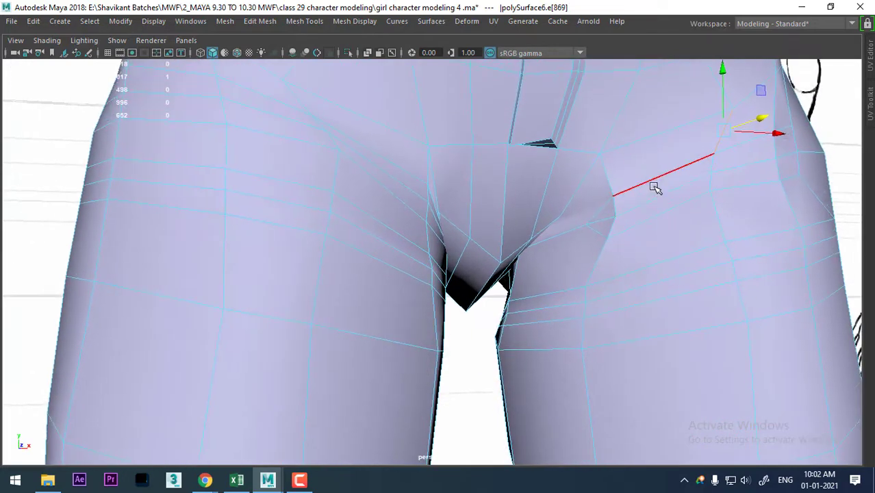
right_drag(654, 109, 710, 82)
shift+right_drag(666, 169, 586, 165)
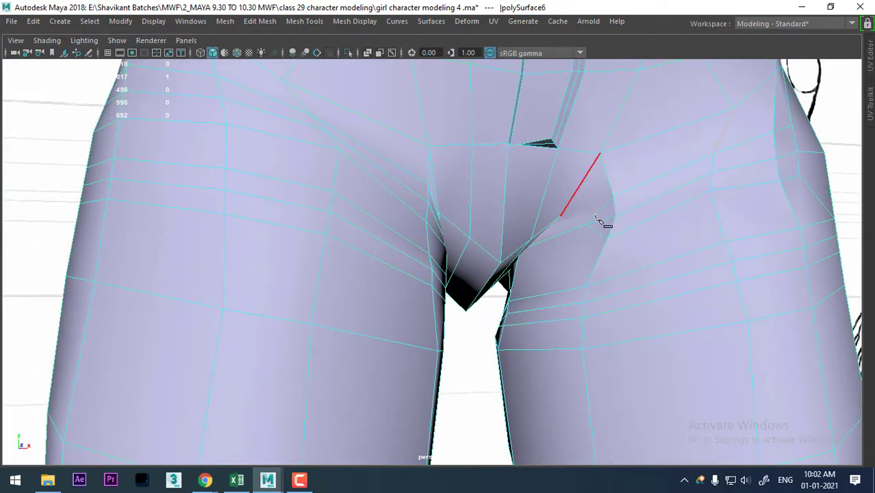
- Cut new edges across the inner thigh beside the crotch with Multi-Cut
scroll(620, 271, up, 3)
scroll(620, 270, up, 1)
click(610, 229)
alt+drag(609, 232, 541, 325)
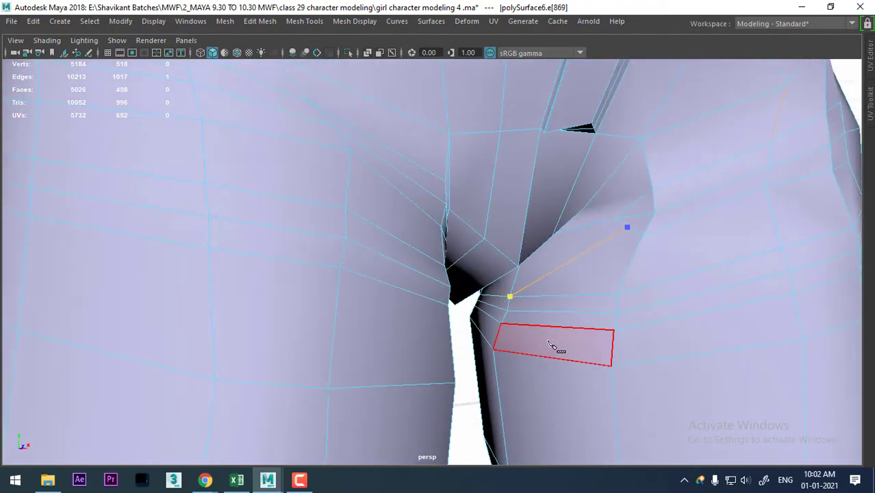
key(Return)
alt+drag(667, 262, 616, 247)
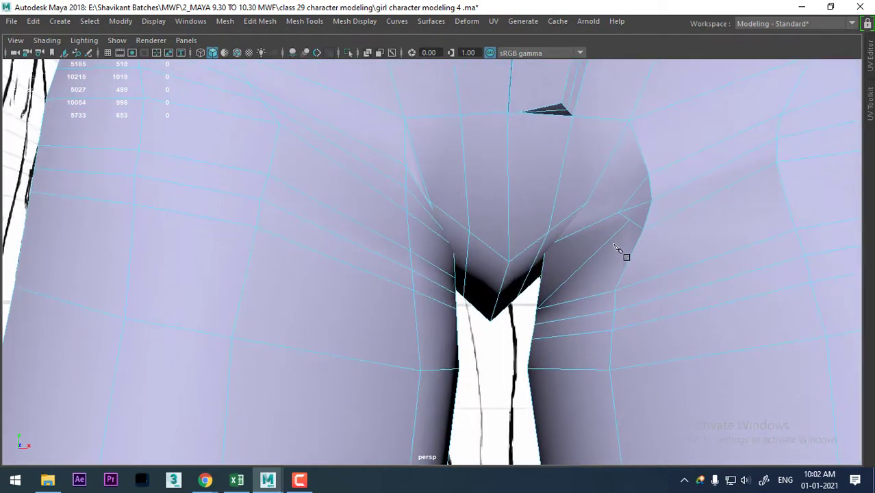
- Check the new cut in wireframe (4), then return to shaded display (5) and vertex mode
key(4)
scroll(634, 244, up, 2)
scroll(657, 239, up, 2)
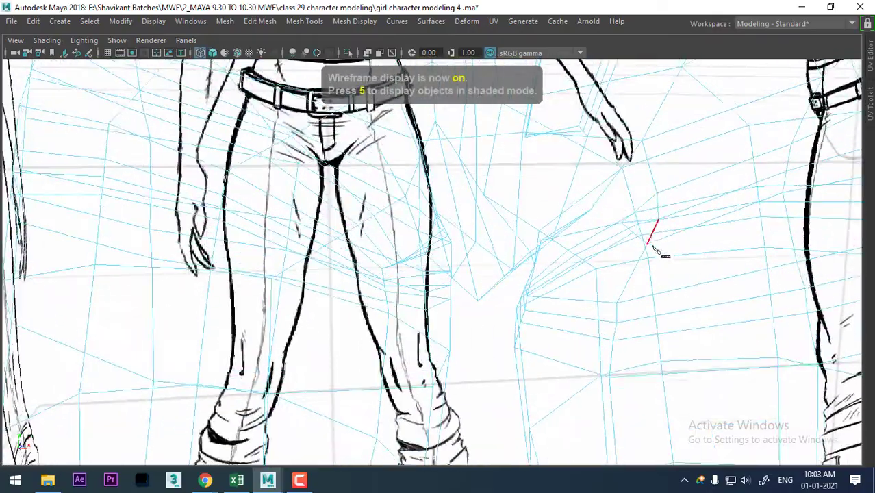
scroll(654, 234, up, 2)
mouse_move(673, 204)
alt+mouse_down()
mouse_move(625, 228)
mouse_move(635, 231)
alt+mouse_up()
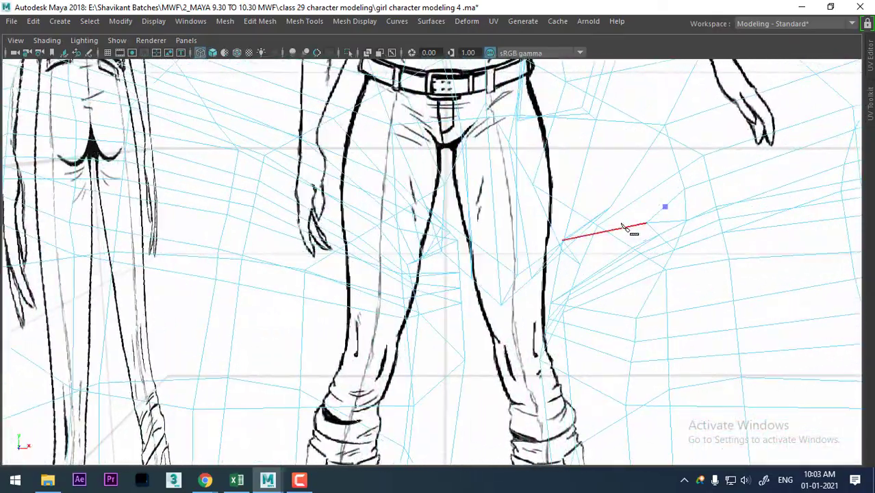
scroll(647, 197, up, 1)
scroll(653, 175, down, 2)
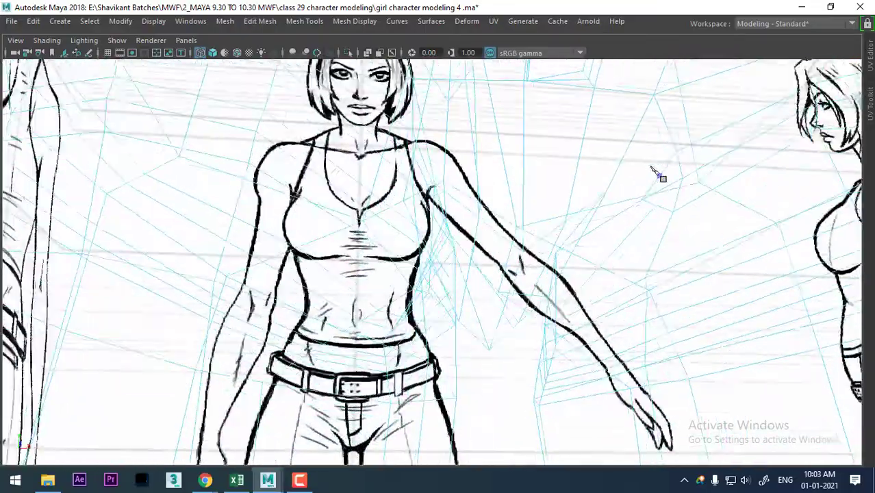
scroll(657, 175, down, 1)
scroll(654, 172, up, 1)
scroll(651, 169, up, 2)
alt+middle_drag(654, 172, 659, 179)
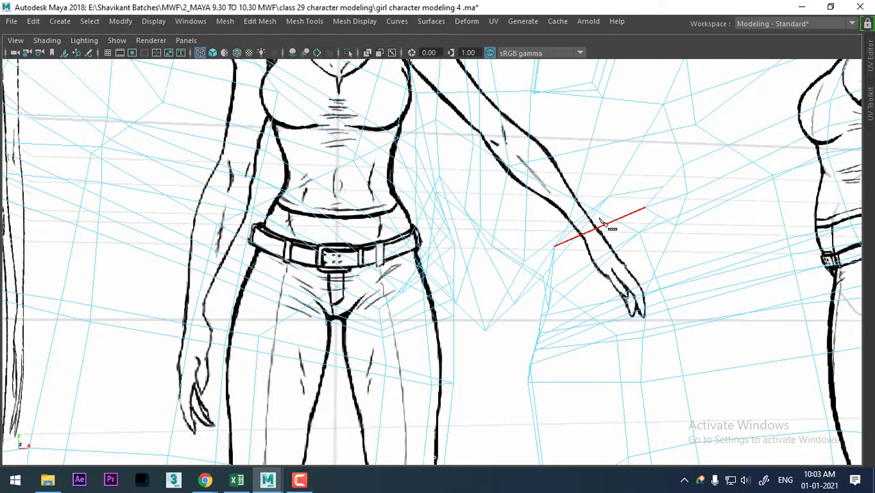
key(5)
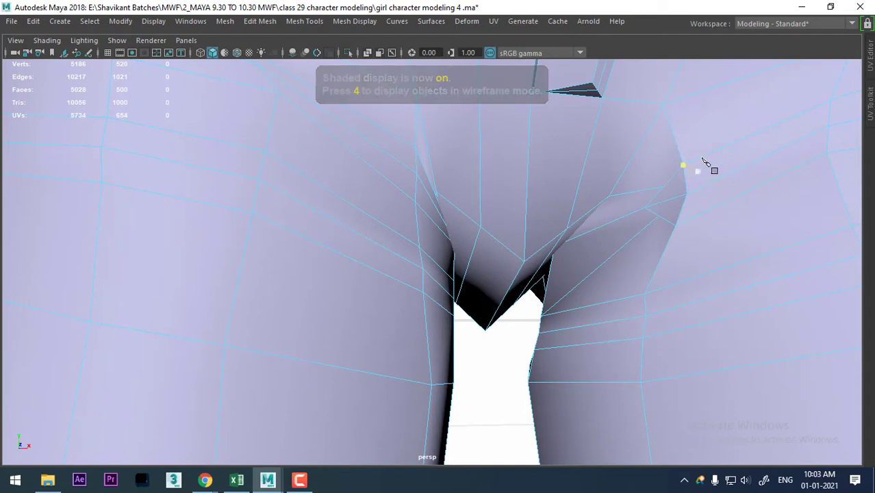
right_drag(702, 166, 639, 135)
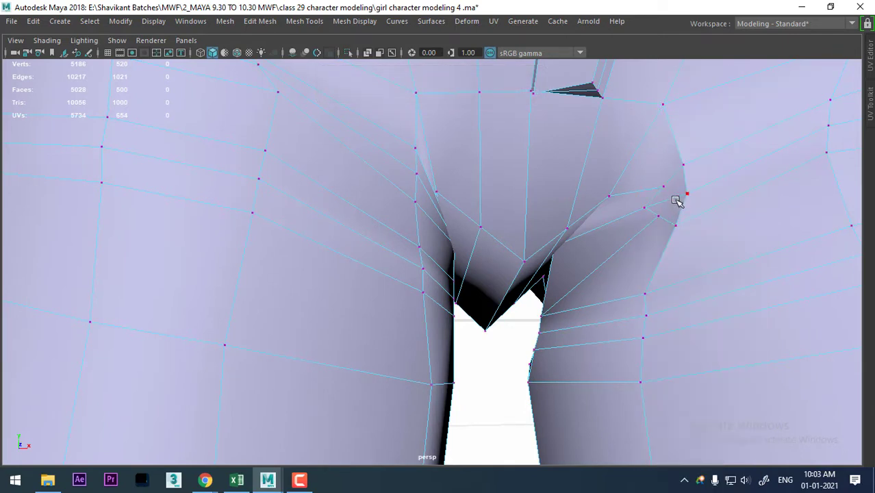
- Average the two crowded vertices at the inner-thigh corner
click(665, 190)
shift+click(658, 216)
shift+right_drag(707, 172, 723, 146)
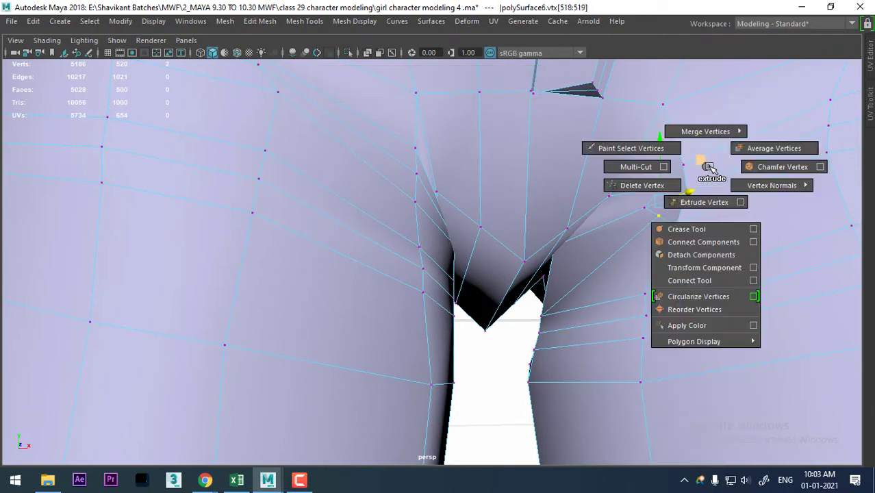
mouse_move(697, 250)
alt+mouse_down()
mouse_move(623, 203)
mouse_move(671, 182)
mouse_move(619, 221)
mouse_move(575, 236)
alt+mouse_up()
key(F8)
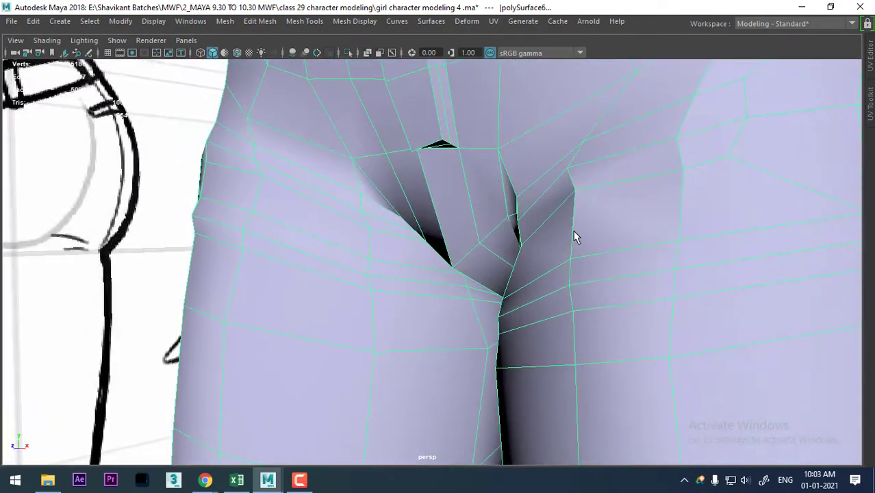
- In edge mode, select edges near the crotch seam and inner thigh
right_drag(617, 110, 621, 74)
click(616, 179)
mouse_move(588, 211)
alt+mouse_down()
mouse_move(556, 221)
mouse_move(582, 238)
mouse_move(504, 258)
mouse_move(496, 288)
mouse_move(453, 235)
mouse_move(445, 268)
mouse_move(462, 307)
mouse_move(492, 270)
mouse_move(512, 303)
mouse_move(603, 277)
mouse_move(628, 256)
mouse_move(652, 255)
alt+mouse_up()
key(w)
click(623, 255)
- Connect the selected upper-thigh edges to add a new edge across the inner thigh
click(627, 256)
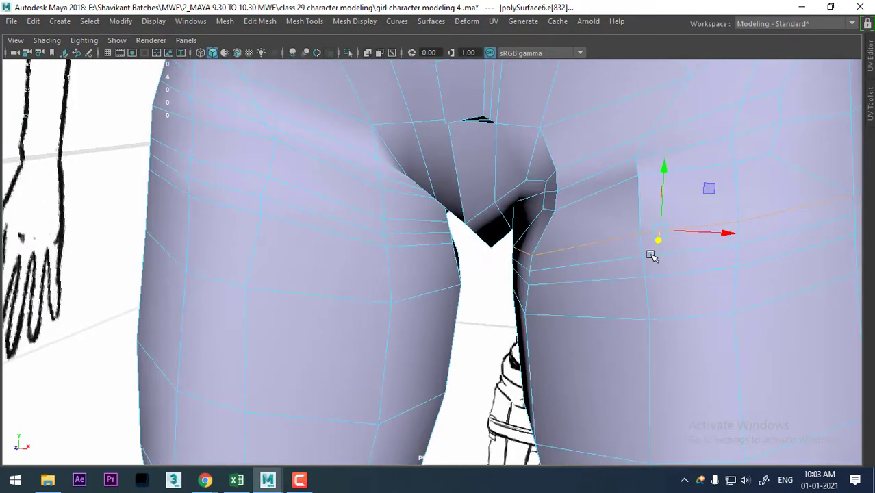
shift+right_drag(643, 185, 630, 299)
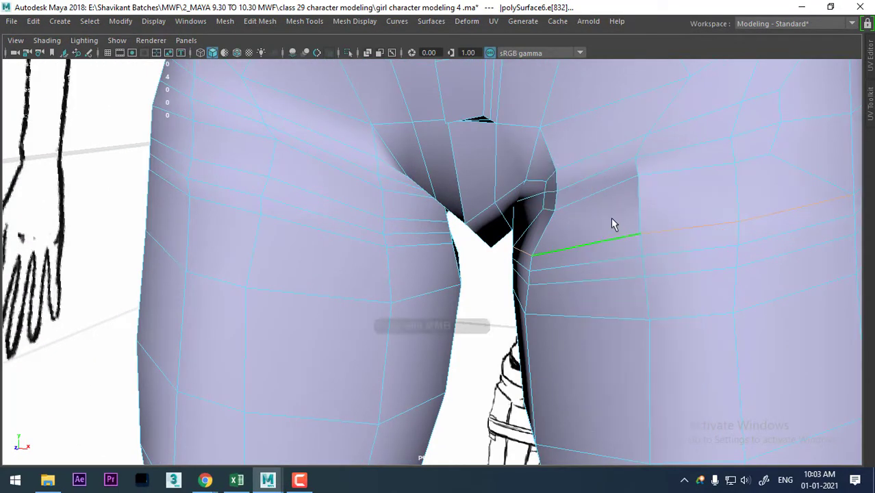
mouse_move(629, 171)
alt+mouse_down()
mouse_move(623, 252)
mouse_move(552, 254)
mouse_move(356, 202)
mouse_move(400, 247)
mouse_move(559, 300)
alt+mouse_up()
click(602, 260)
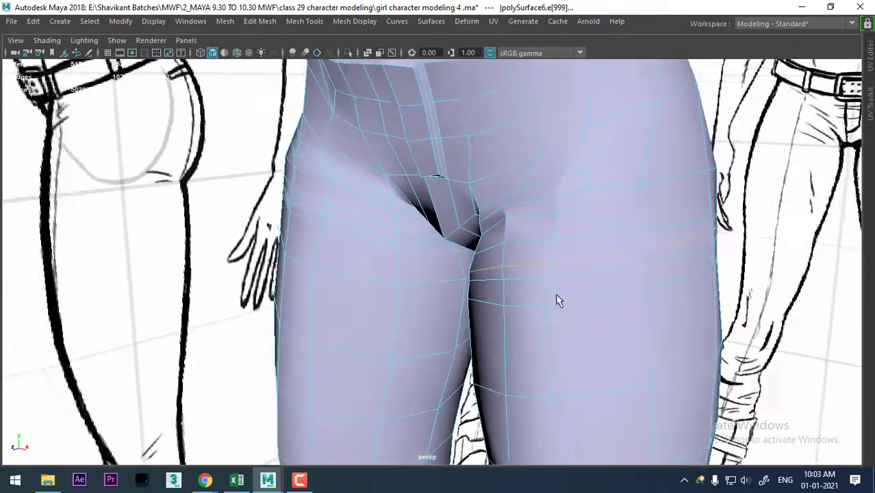
- Slide the new edge into a cleaner position with Slide Edge, then return to object mode
shift+right_click(570, 205)
click(554, 305)
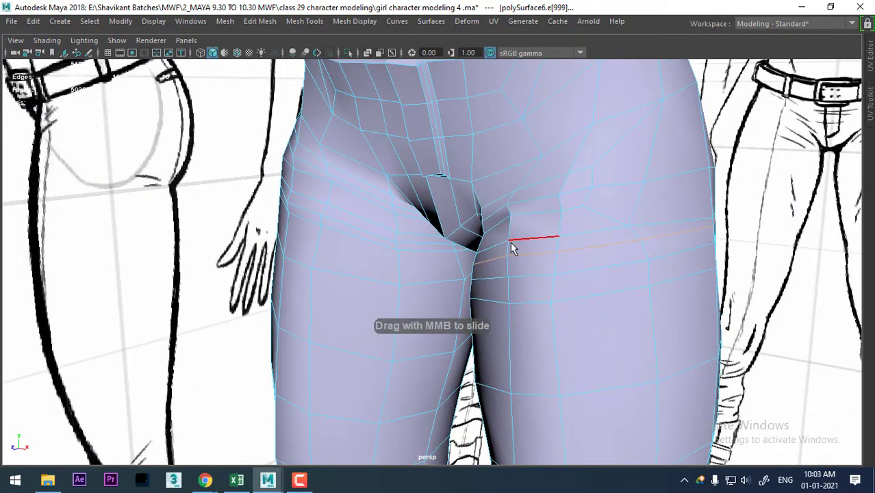
mouse_move(514, 249)
alt+mouse_down()
mouse_move(543, 258)
mouse_move(564, 297)
mouse_move(553, 256)
alt+mouse_up()
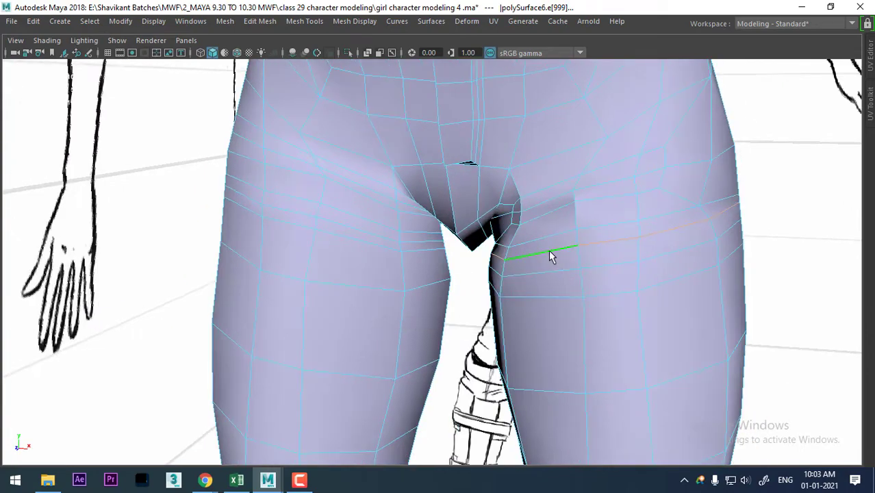
click(538, 266)
mouse_move(498, 265)
alt+mouse_down()
mouse_move(602, 275)
mouse_move(575, 275)
mouse_move(588, 307)
mouse_move(441, 290)
mouse_move(542, 289)
alt+mouse_up()
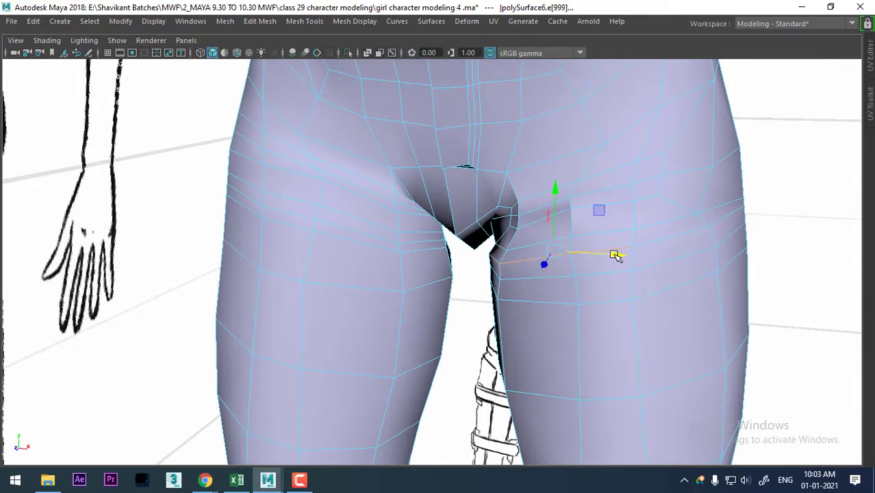
alt+drag(616, 255, 621, 291)
mouse_move(613, 248)
alt+mouse_down()
mouse_move(598, 256)
mouse_move(630, 305)
alt+mouse_up()
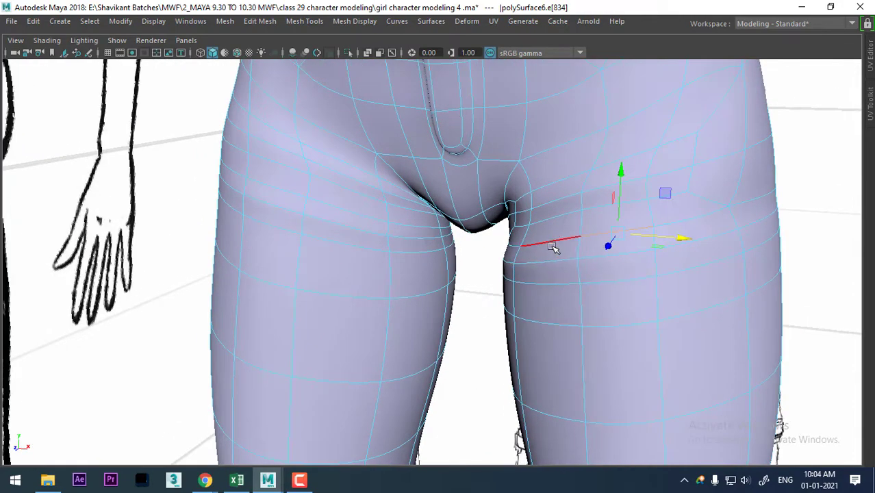
mouse_move(550, 245)
alt+mouse_down()
mouse_move(529, 188)
mouse_move(514, 214)
alt+mouse_up()
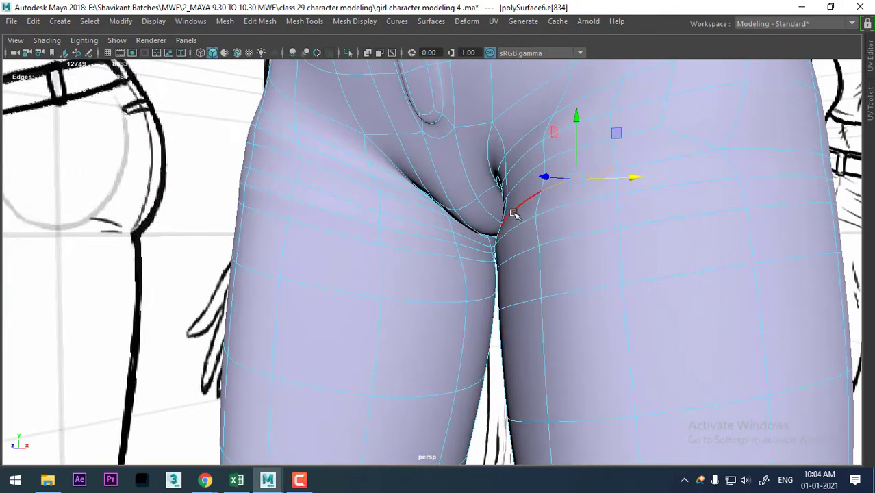
scroll(610, 329, down, 5)
right_drag(486, 123, 558, 89)
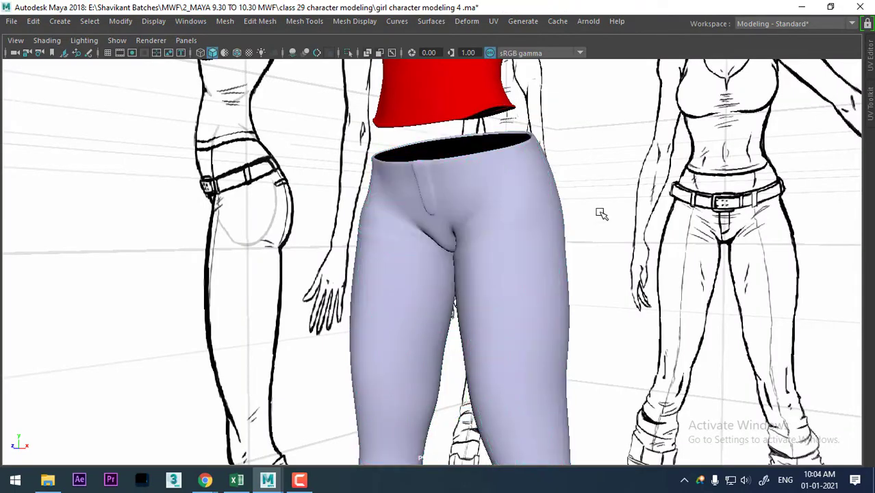
- Select the jeans and enter vertex mode with a close, low view of the crotch
scroll(650, 274, up, 3)
mouse_move(675, 299)
alt+mouse_down()
mouse_move(547, 264)
mouse_move(571, 308)
mouse_move(557, 289)
alt+mouse_up()
scroll(594, 316, up, 2)
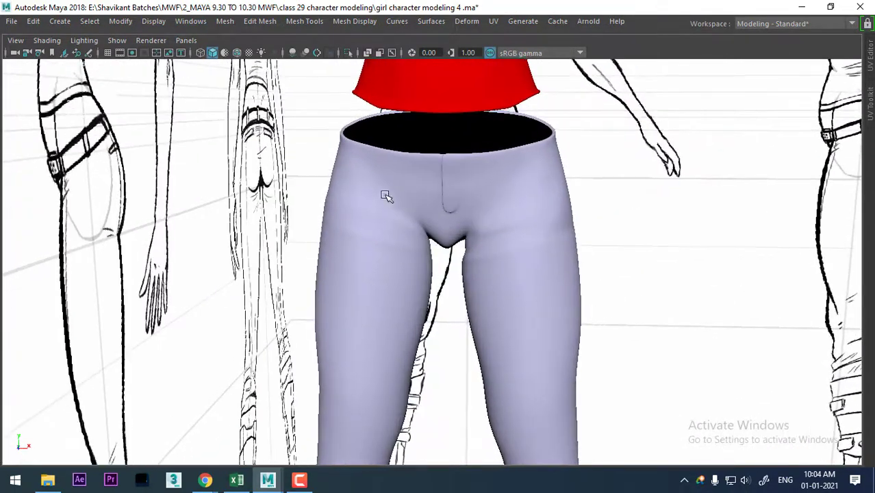
scroll(515, 273, up, 1)
scroll(523, 290, up, 2)
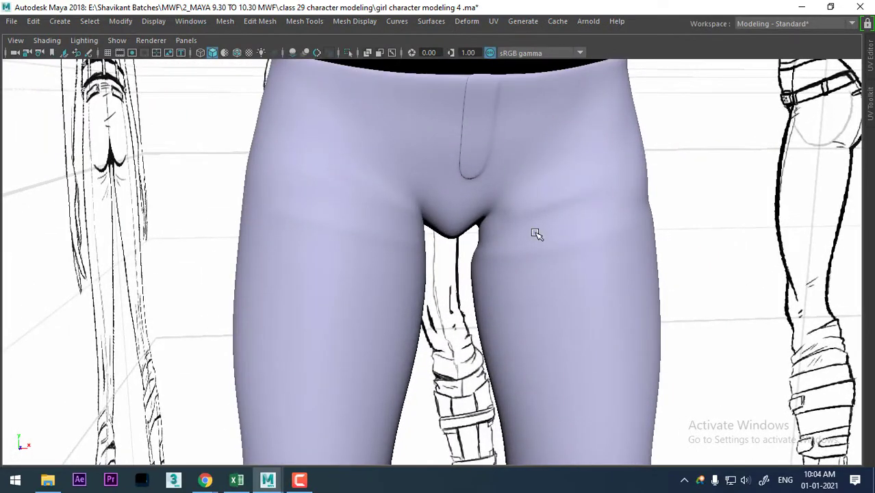
click(536, 234)
mouse_move(538, 254)
alt+mouse_down()
mouse_move(578, 308)
mouse_move(575, 162)
mouse_move(604, 168)
alt+mouse_up()
scroll(586, 355, up, 3)
mouse_move(586, 355)
alt+mouse_down()
mouse_move(588, 220)
mouse_move(619, 209)
alt+mouse_up()
right_drag(621, 112, 556, 111)
alt+drag(557, 111, 582, 297)
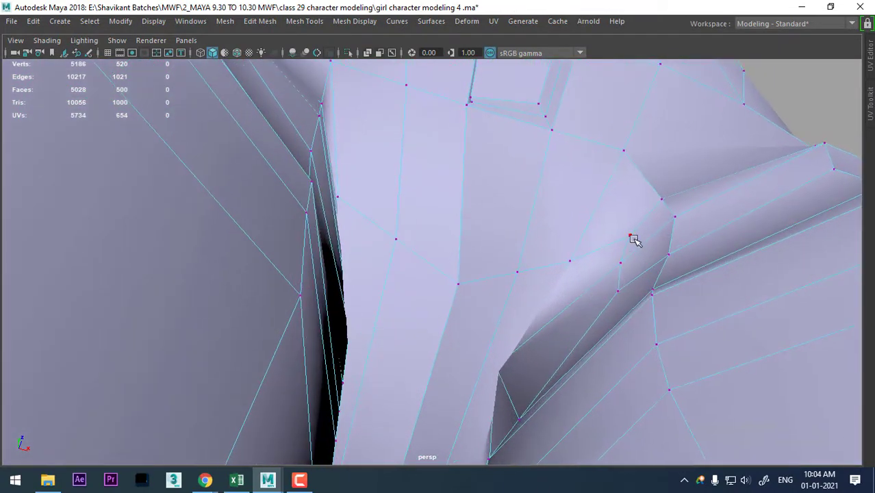
- Select four crotch-seam vertices and move them left along the X axis
shift+click(620, 264)
shift+click(630, 279)
alt+drag(630, 278, 641, 211)
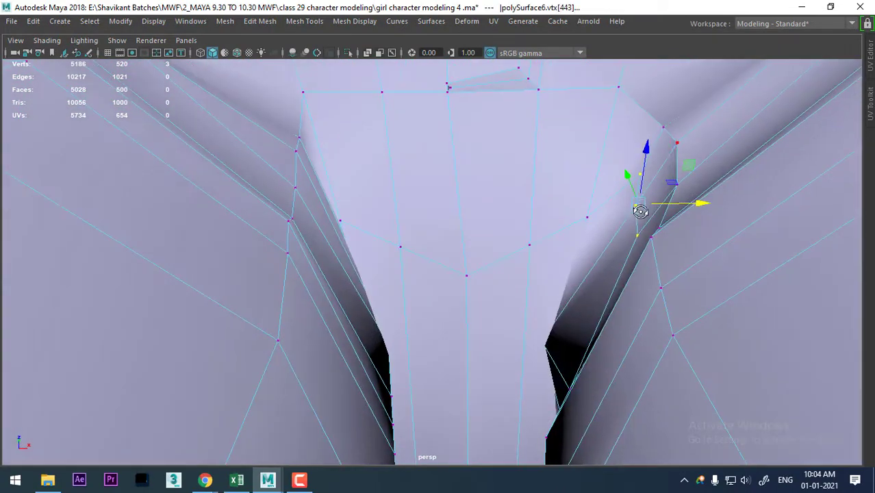
shift+click(677, 142)
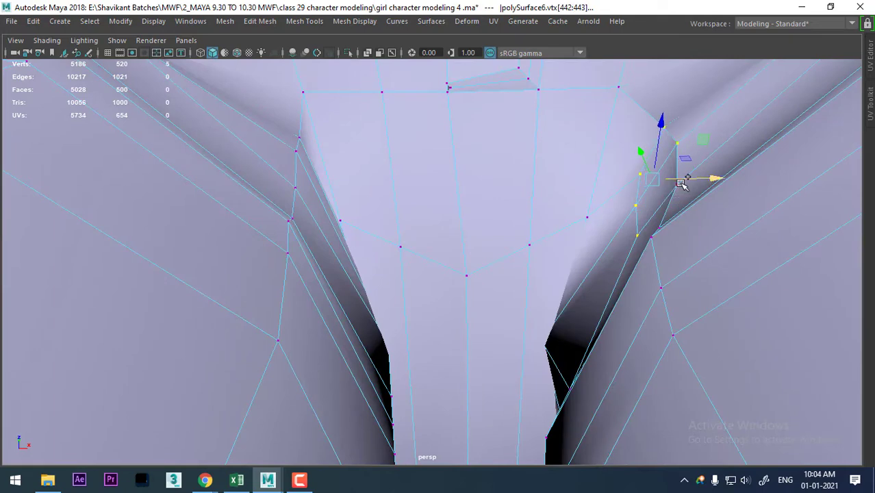
mouse_move(693, 242)
alt+mouse_down()
mouse_move(689, 180)
mouse_move(590, 245)
mouse_move(658, 180)
mouse_move(555, 306)
alt+mouse_up()
scroll(634, 181, down, 5)
mouse_move(529, 236)
mouse_down()
mouse_move(547, 227)
mouse_move(539, 228)
mouse_up()
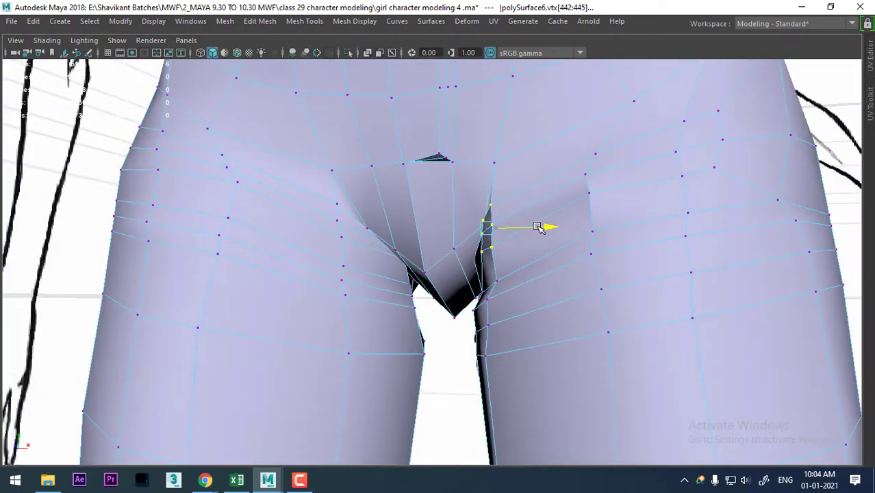
- Return the jeans to object mode, clear the selection, and view the pelvis from below
scroll(544, 248, down, 3)
alt+drag(537, 338, 660, 244)
right_drag(671, 110, 737, 92)
click(755, 103)
scroll(755, 103, down, 5)
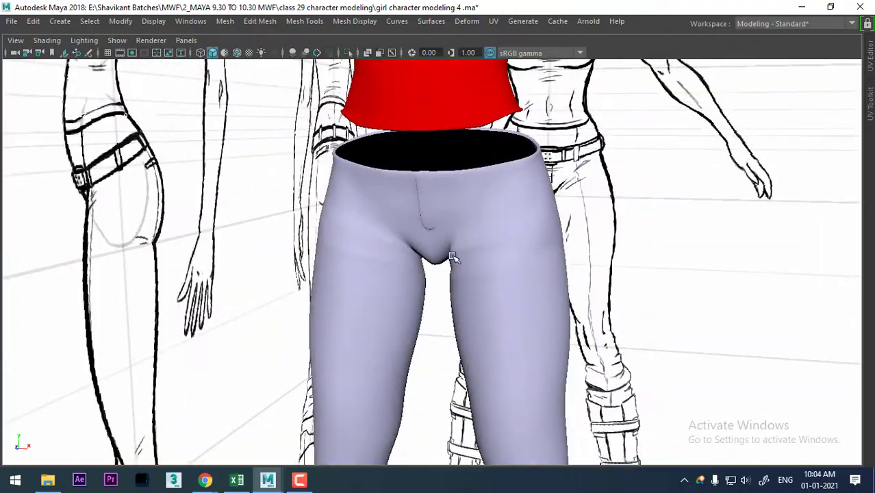
mouse_move(438, 301)
alt+mouse_down()
mouse_move(546, 227)
mouse_move(541, 240)
mouse_move(582, 285)
mouse_move(533, 307)
mouse_move(518, 331)
mouse_move(472, 233)
alt+mouse_up()
scroll(519, 330, down, 3)
- Select the pants and turn on smooth preview (3), viewed from the rear
scroll(473, 233, up, 5)
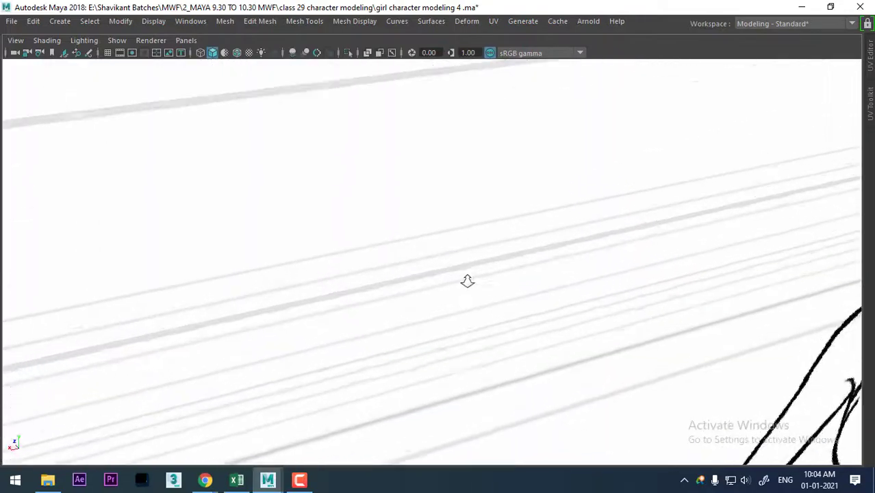
scroll(467, 279, down, 4)
mouse_move(467, 279)
alt+mouse_down()
mouse_move(539, 308)
mouse_move(520, 310)
alt+mouse_up()
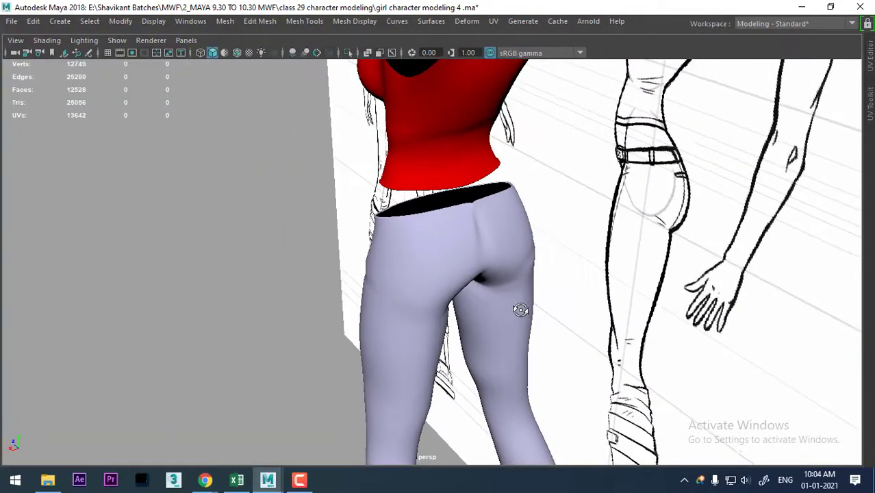
scroll(521, 310, up, 5)
scroll(445, 250, down, 2)
scroll(465, 313, down, 4)
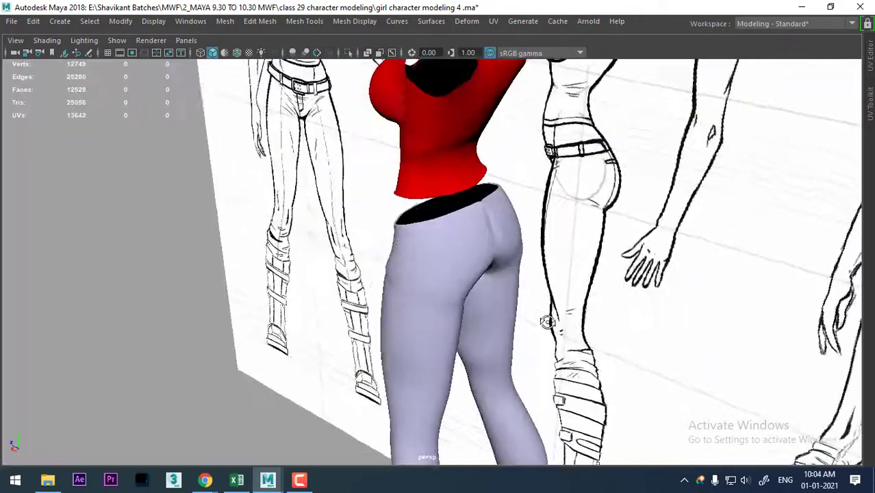
alt+drag(465, 313, 544, 327)
click(487, 276)
alt+drag(488, 275, 521, 322)
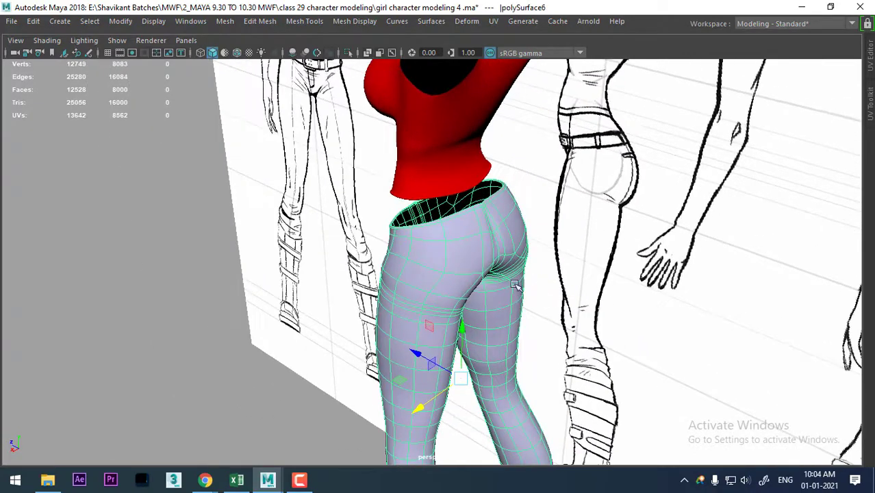
scroll(489, 289, up, 5)
scroll(539, 359, down, 5)
alt+drag(538, 359, 545, 346)
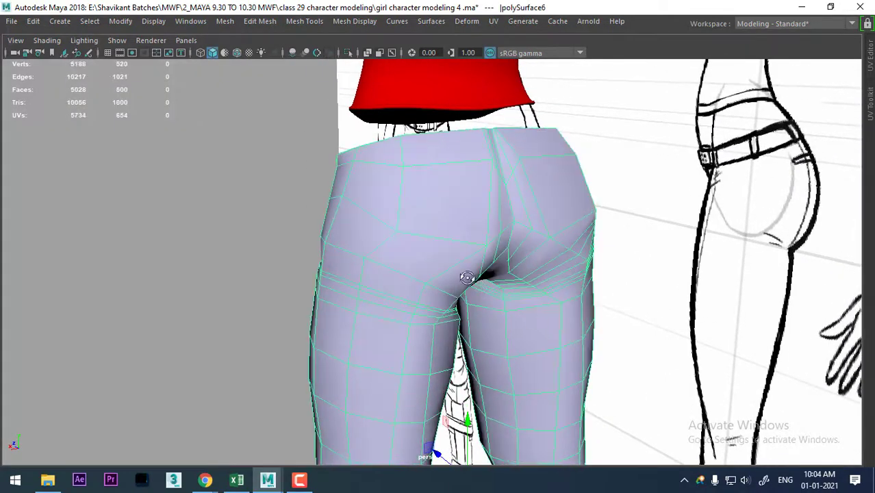
key(3)
mouse_move(467, 277)
alt+mouse_down()
mouse_move(397, 262)
mouse_move(451, 259)
alt+mouse_up()
- In edge mode, insert two new edge loops beneath the buttock
right_drag(414, 111, 413, 145)
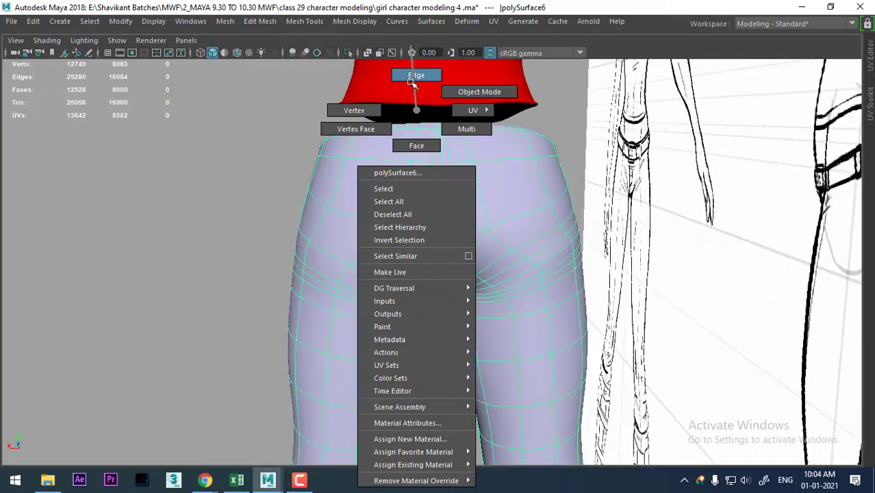
mouse_move(413, 145)
alt+mouse_down()
mouse_move(428, 290)
mouse_move(634, 267)
mouse_move(546, 254)
mouse_move(532, 196)
alt+mouse_up()
click(425, 302)
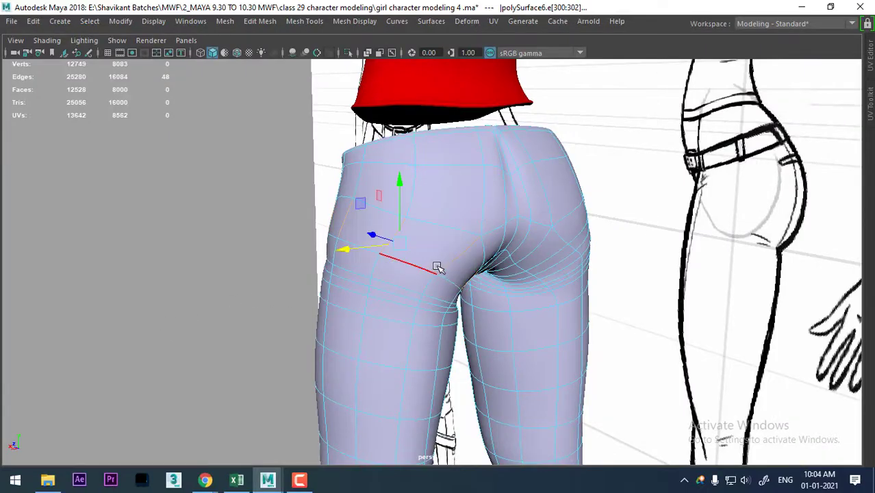
mouse_move(438, 267)
alt+mouse_down()
mouse_move(667, 256)
mouse_move(430, 279)
alt+mouse_up()
ctrl+right_drag(472, 212, 481, 306)
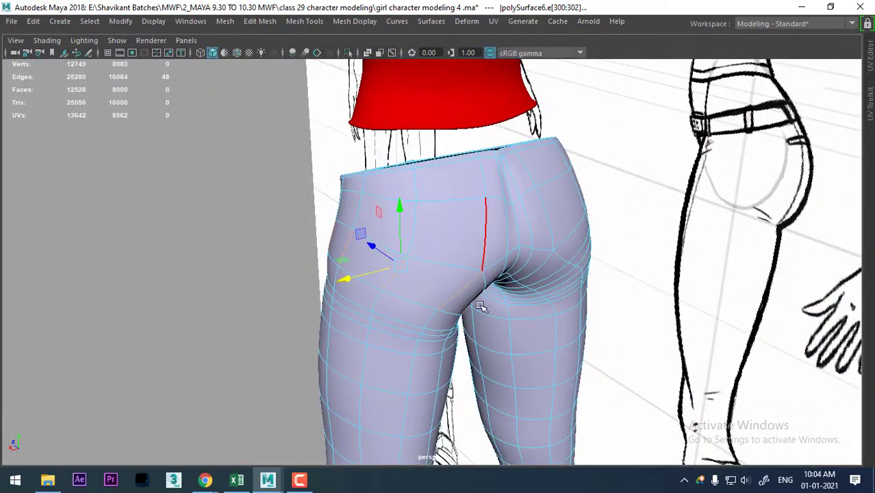
alt+drag(482, 306, 511, 258)
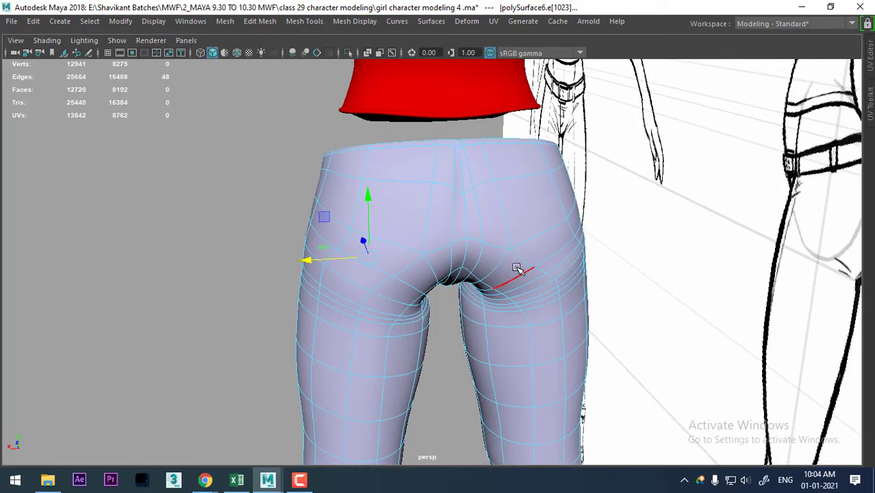
ctrl+right_drag(414, 289, 520, 311)
mouse_move(566, 318)
alt+mouse_down()
mouse_move(524, 273)
mouse_move(616, 309)
mouse_move(712, 299)
mouse_move(651, 322)
mouse_move(496, 284)
mouse_move(342, 273)
mouse_move(523, 274)
alt+mouse_up()
- Switch to vertex mode, select a crotch vertex, and inspect the rear crease up close
mouse_move(522, 111)
right_down()
mouse_move(611, 132)
mouse_move(584, 92)
right_up()
mouse_move(584, 91)
alt+mouse_down()
mouse_move(639, 176)
mouse_move(469, 287)
mouse_move(497, 278)
mouse_move(445, 286)
mouse_move(454, 110)
alt+mouse_up()
right_drag(454, 110, 386, 235)
right_drag(378, 130, 380, 129)
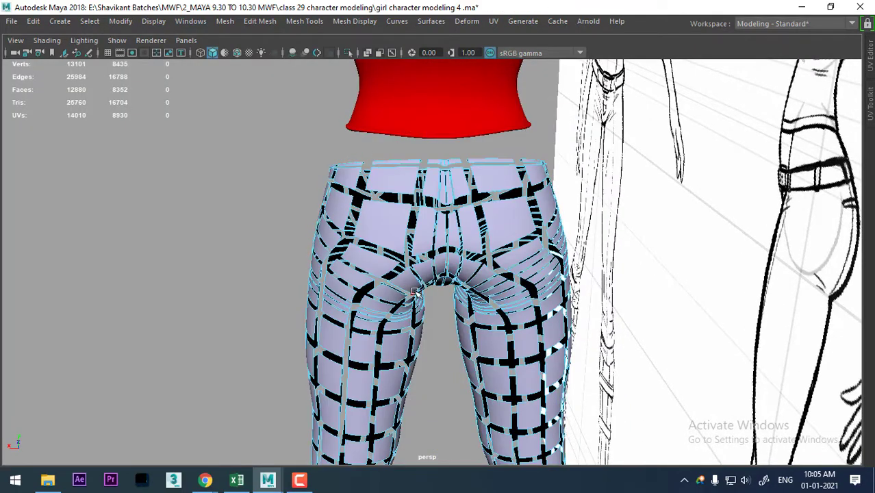
right_drag(454, 110, 391, 110)
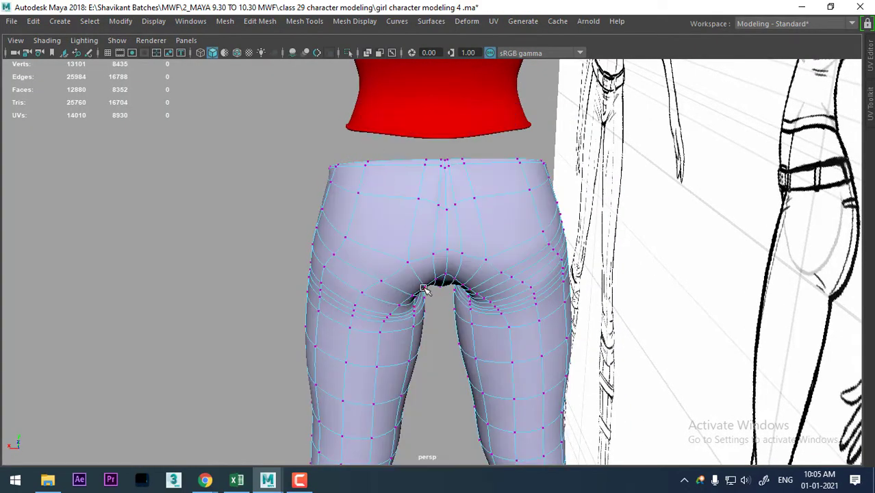
click(424, 291)
mouse_move(424, 290)
alt+mouse_down()
mouse_move(381, 333)
mouse_move(379, 297)
mouse_move(400, 273)
mouse_move(417, 301)
mouse_move(449, 299)
mouse_move(445, 147)
mouse_move(634, 264)
mouse_move(593, 268)
mouse_move(605, 377)
mouse_move(489, 283)
mouse_move(498, 309)
alt+mouse_up()
mouse_move(498, 309)
alt+right_down()
mouse_move(518, 333)
mouse_move(552, 336)
alt+right_up()
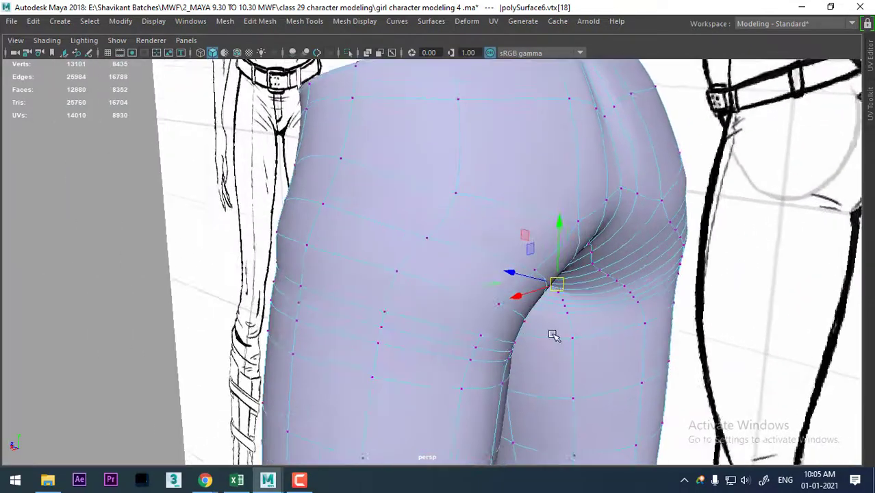
mouse_move(553, 337)
alt+mouse_down()
mouse_move(504, 324)
mouse_move(523, 287)
mouse_move(511, 287)
alt+mouse_up()
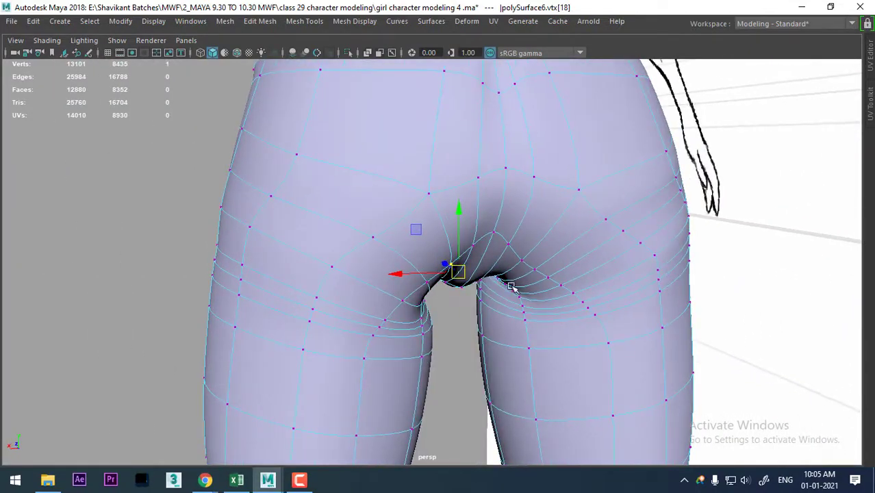
- Turn on Object X symmetry for moving and adjust the crotch vertex pair
click(514, 234)
click(512, 198)
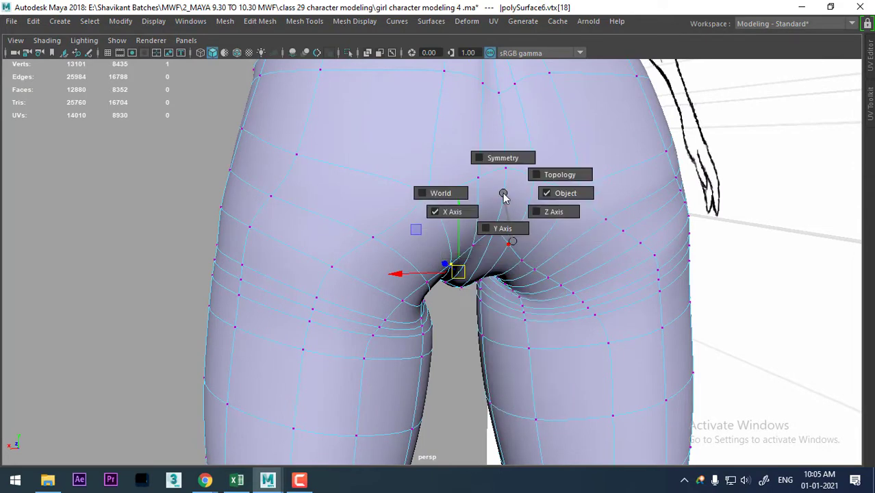
click(516, 159)
alt+drag(518, 274, 448, 275)
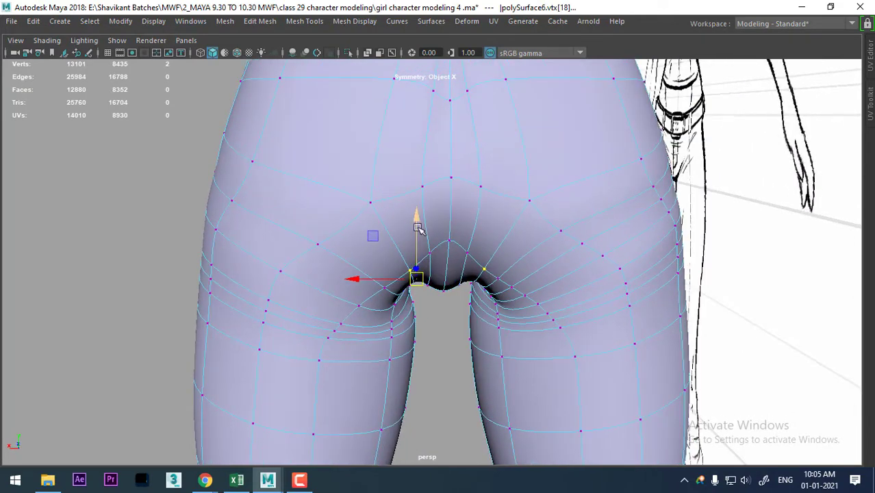
drag(417, 225, 419, 232)
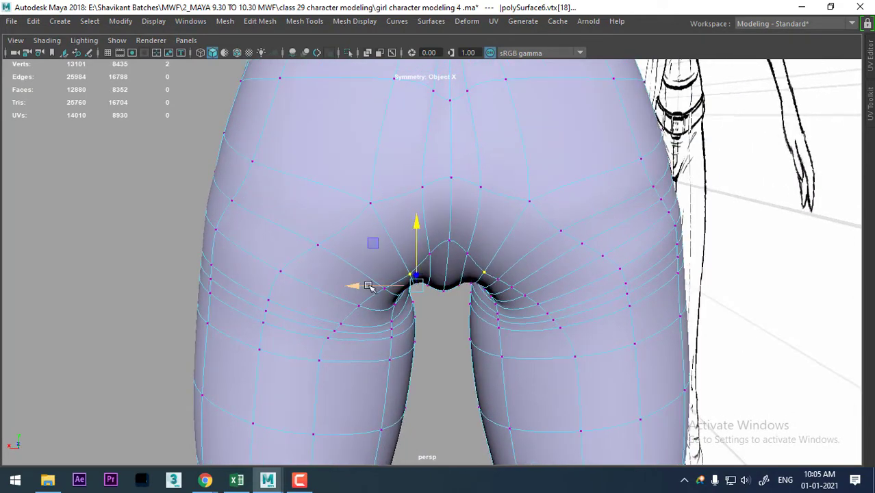
drag(369, 287, 379, 283)
- Pull the vertices under the buttocks down to even out the rear crease loops
alt+drag(437, 320, 416, 270)
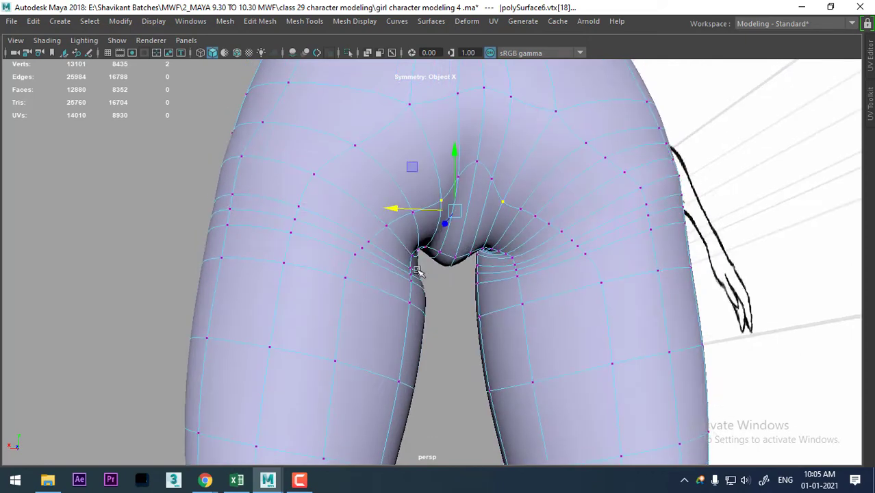
mouse_move(403, 227)
alt+mouse_down()
mouse_move(426, 270)
mouse_move(476, 462)
alt+mouse_up()
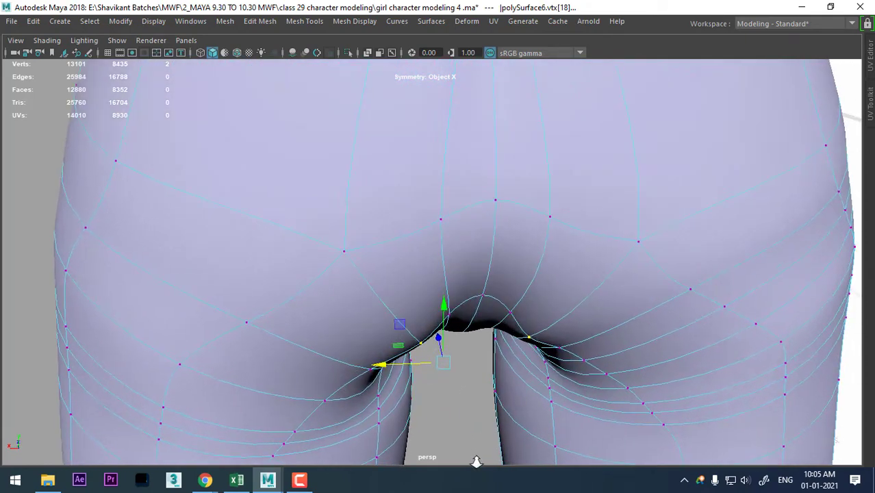
alt+drag(370, 375, 387, 273)
scroll(388, 274, up, 3)
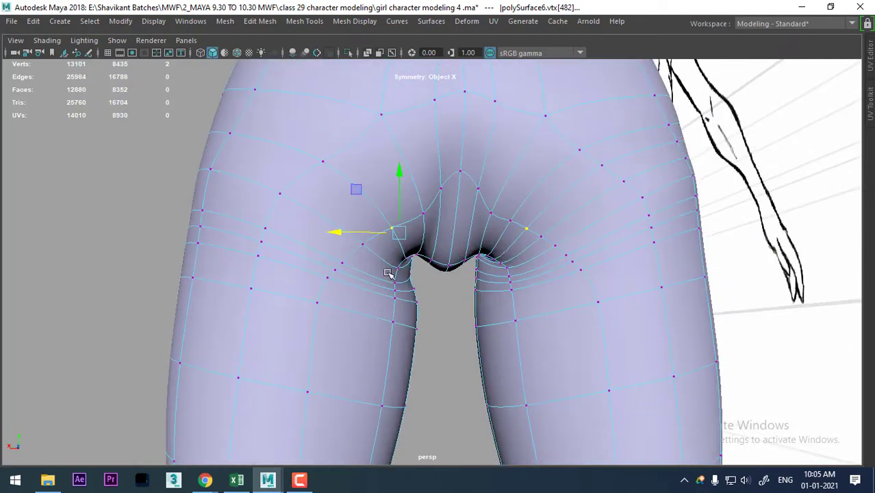
alt+drag(346, 233, 366, 323)
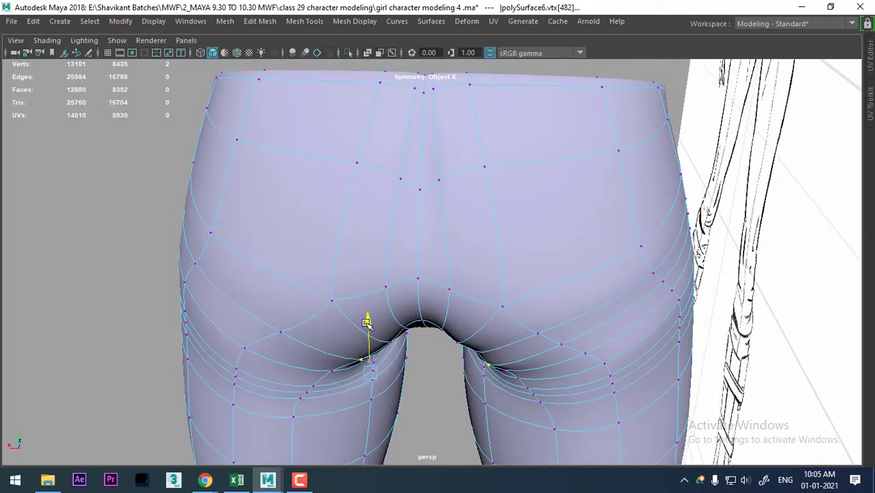
click(283, 332)
drag(277, 289, 272, 308)
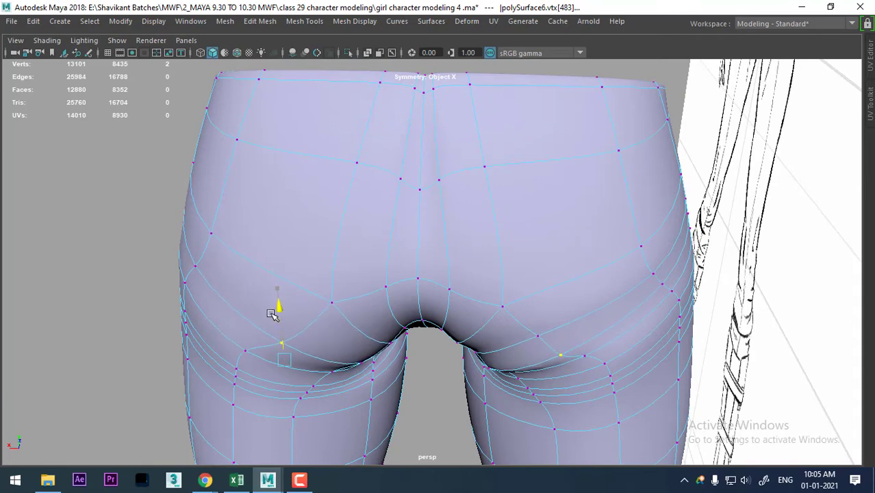
click(541, 336)
mouse_move(541, 339)
alt+mouse_down()
mouse_move(530, 370)
mouse_move(561, 380)
alt+mouse_up()
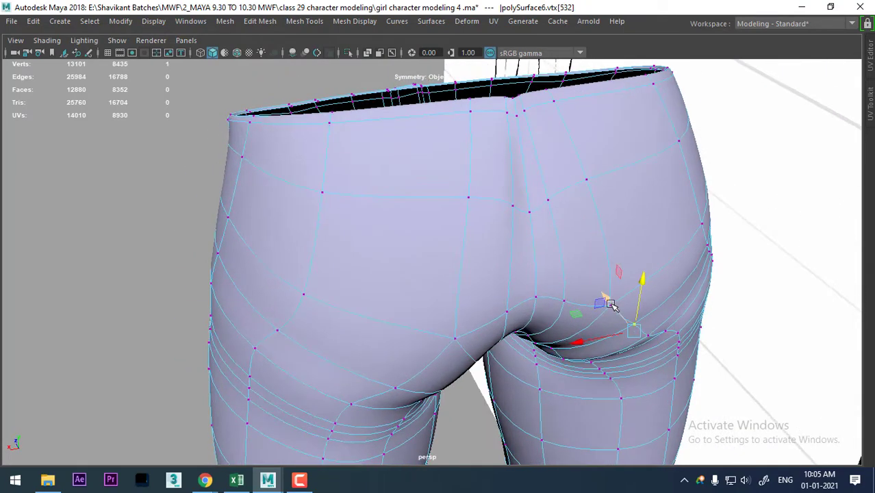
mouse_move(610, 305)
mouse_down()
mouse_move(616, 309)
mouse_move(473, 299)
mouse_up()
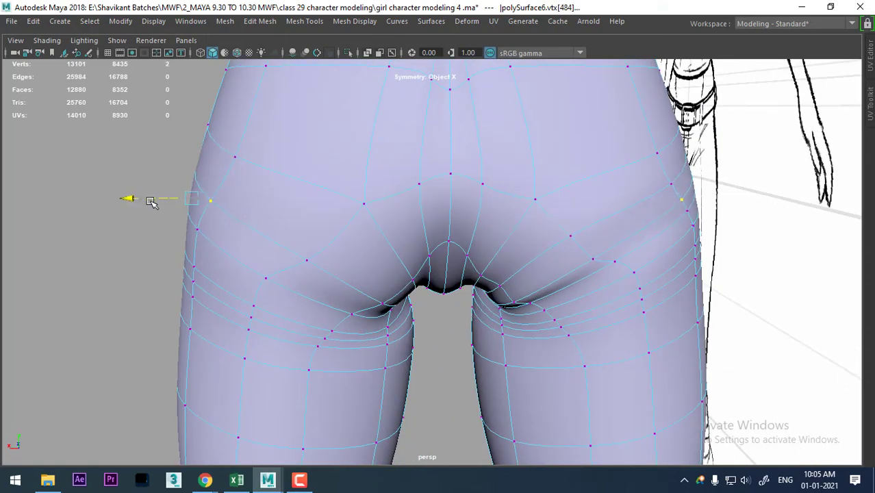
- Adjust a buttock-crease vertex, then return to object mode and deselect the pants
alt+drag(150, 202, 469, 293)
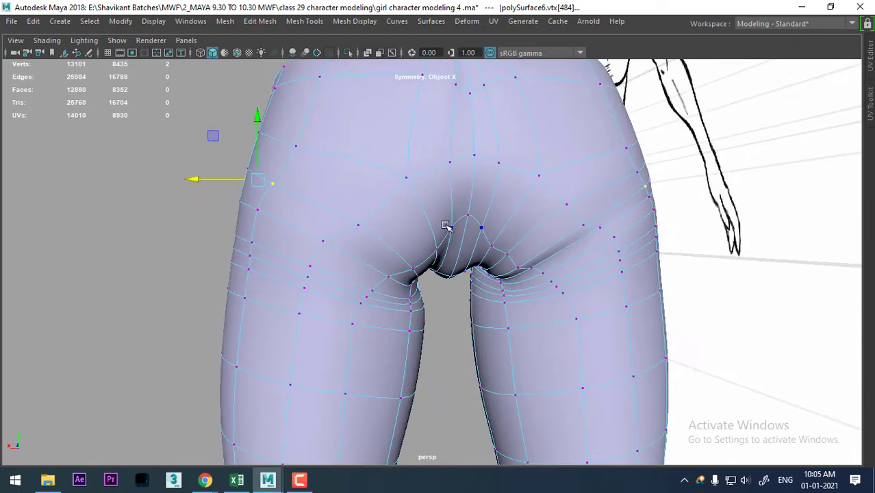
mouse_move(470, 227)
alt+mouse_down()
mouse_move(452, 348)
mouse_move(570, 264)
alt+mouse_up()
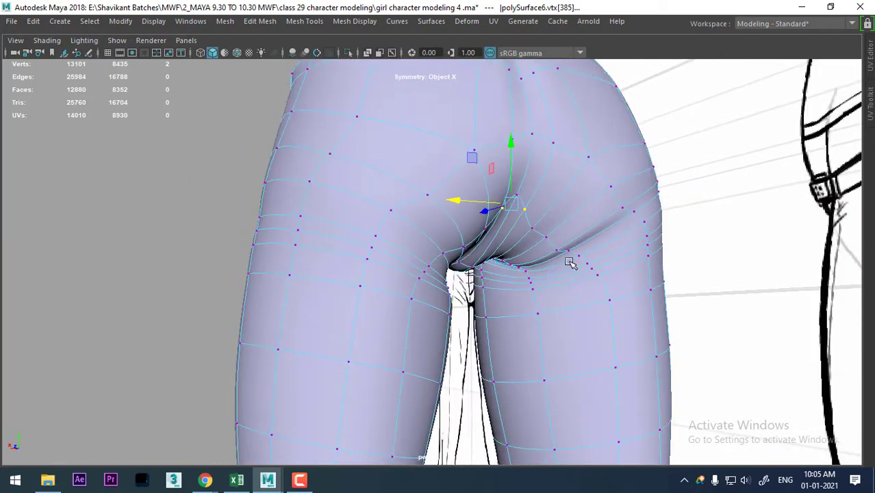
click(545, 236)
alt+drag(545, 236, 573, 293)
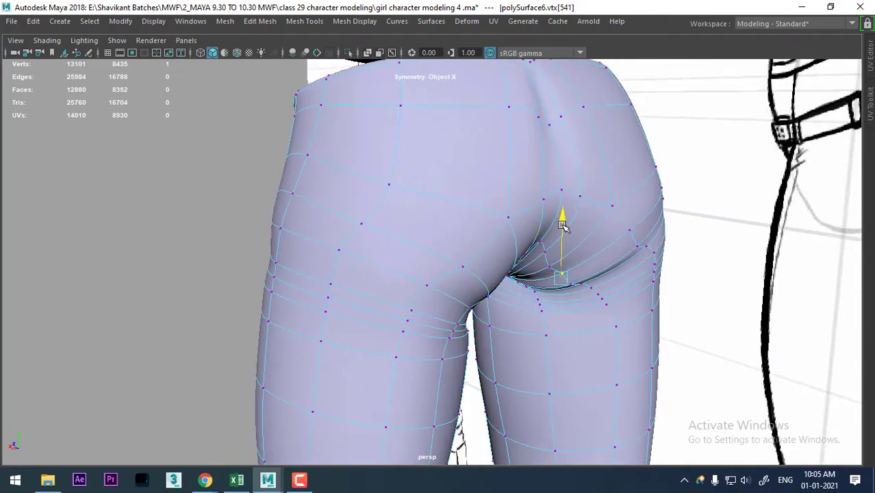
mouse_move(561, 226)
alt+mouse_down()
mouse_move(489, 274)
mouse_move(419, 289)
mouse_move(472, 237)
alt+mouse_up()
right_drag(542, 134, 592, 92)
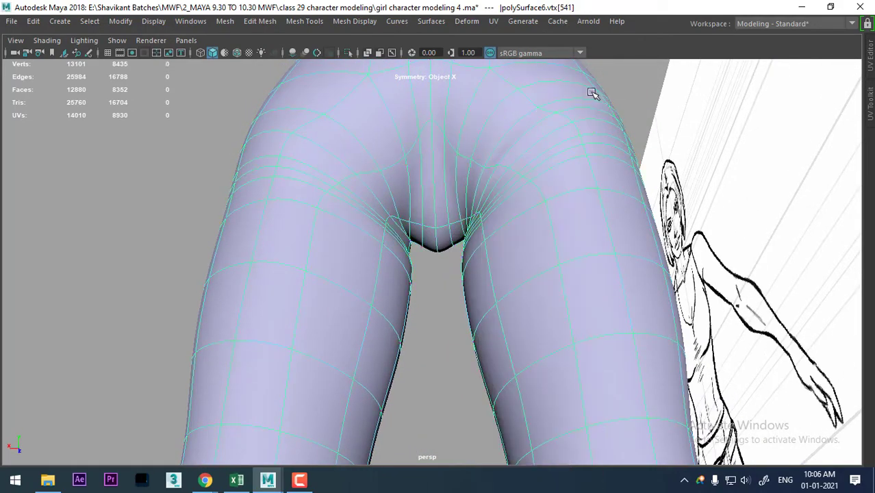
mouse_move(592, 91)
alt+mouse_down()
mouse_move(587, 232)
mouse_move(495, 223)
mouse_move(490, 275)
mouse_move(522, 285)
alt+mouse_up()
click(144, 234)
- Smooth the pants mesh with 2 divisions and check the result
click(396, 231)
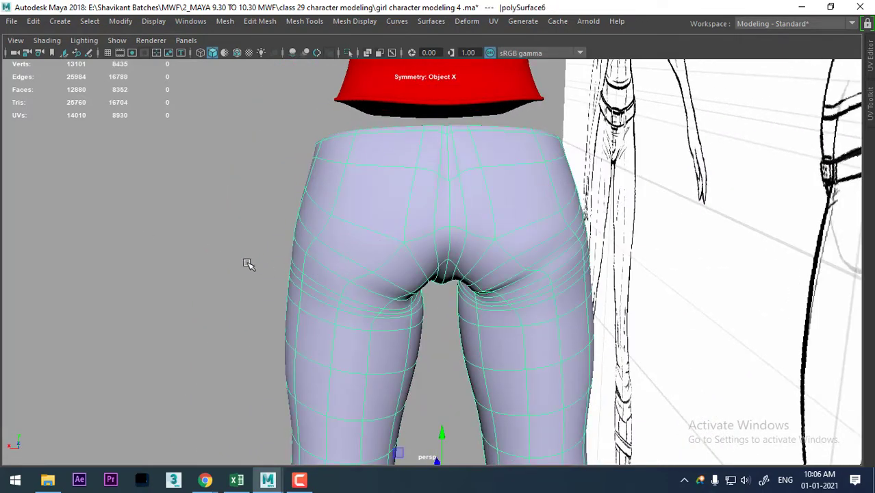
click(248, 261)
click(431, 219)
shift+right_drag(358, 196, 325, 244)
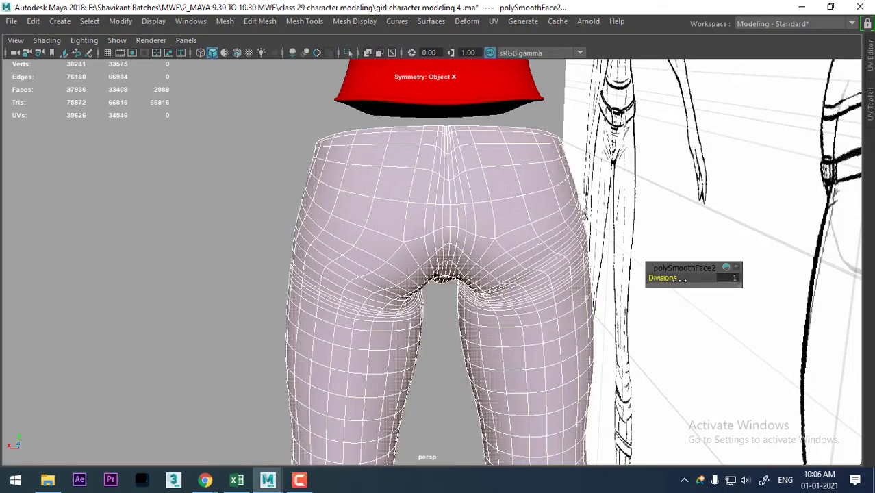
drag(681, 277, 685, 276)
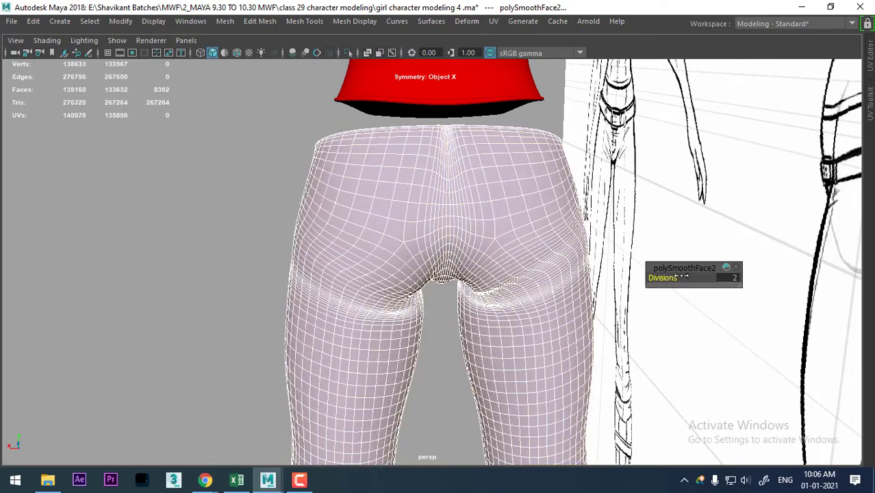
click(154, 274)
alt+drag(155, 274, 160, 333)
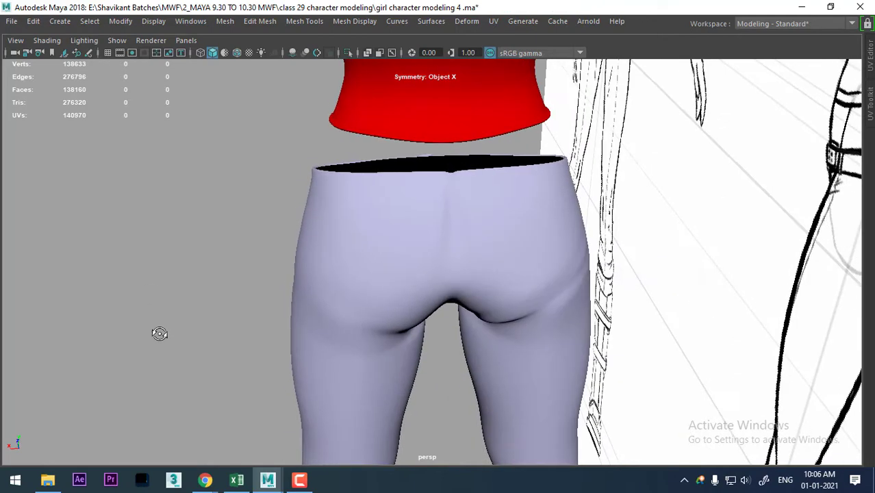
- Reselect the lower-body mesh and start the Sculpt Geometry Tool from the Surfaces menu
click(358, 264)
click(436, 22)
mouse_move(476, 230)
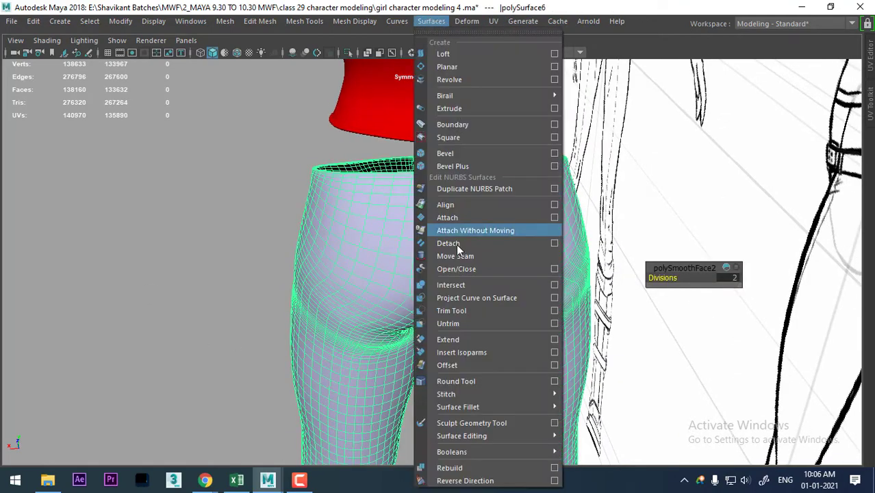
click(469, 424)
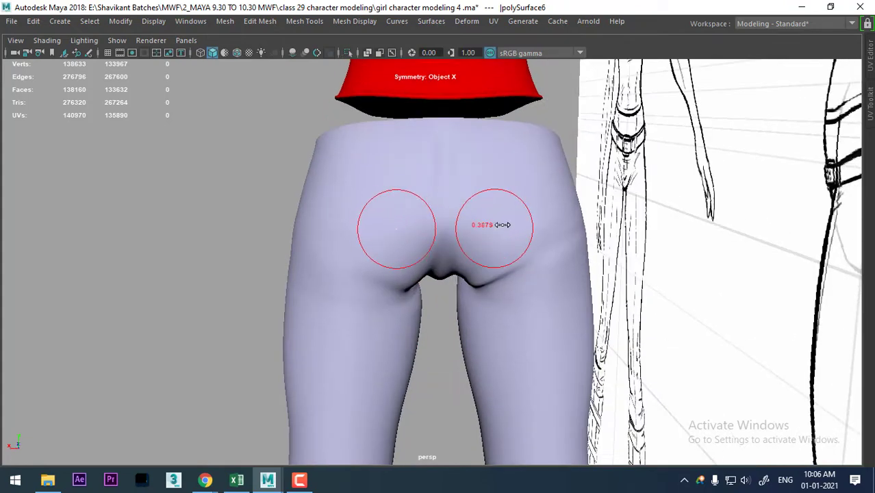
alt+drag(533, 244, 512, 249)
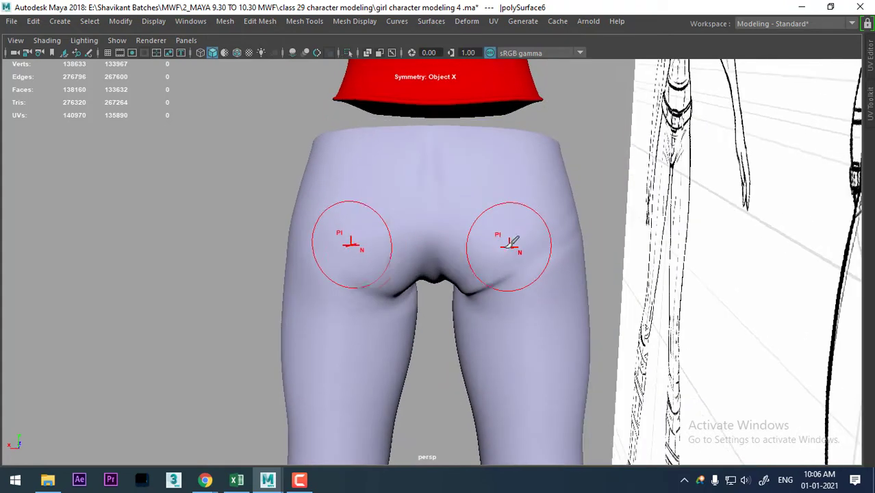
click(432, 21)
- Open the Sculpt Geometry Tool options and raise Max displacement
click(477, 422)
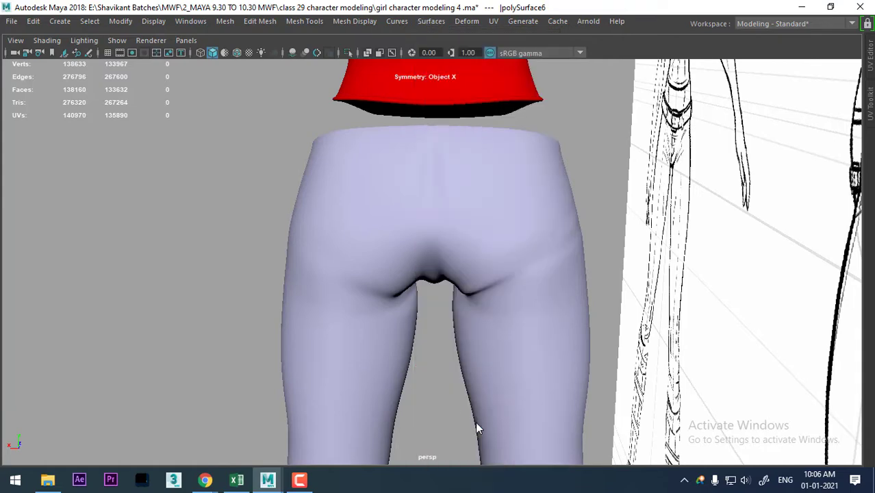
click(438, 27)
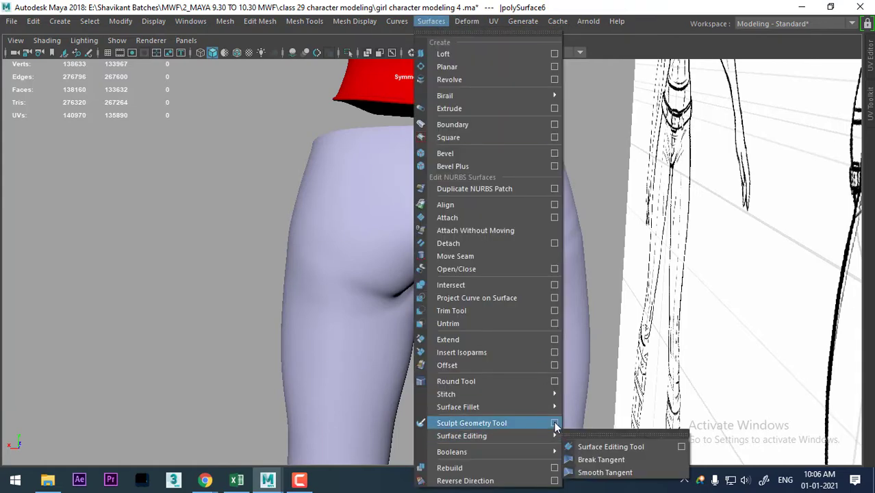
click(554, 422)
scroll(455, 281, up, 2)
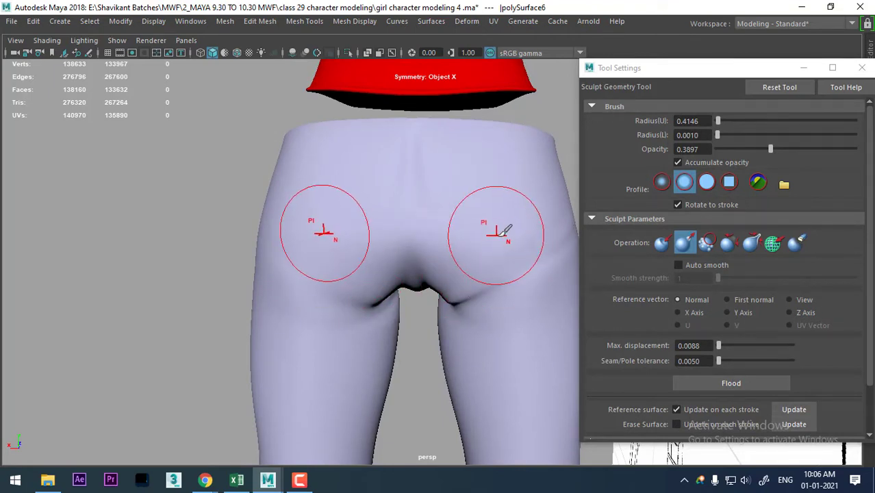
- Sculpt both buttocks outward with symmetric strokes, deepening the crease beneath them
alt+drag(498, 240, 465, 251)
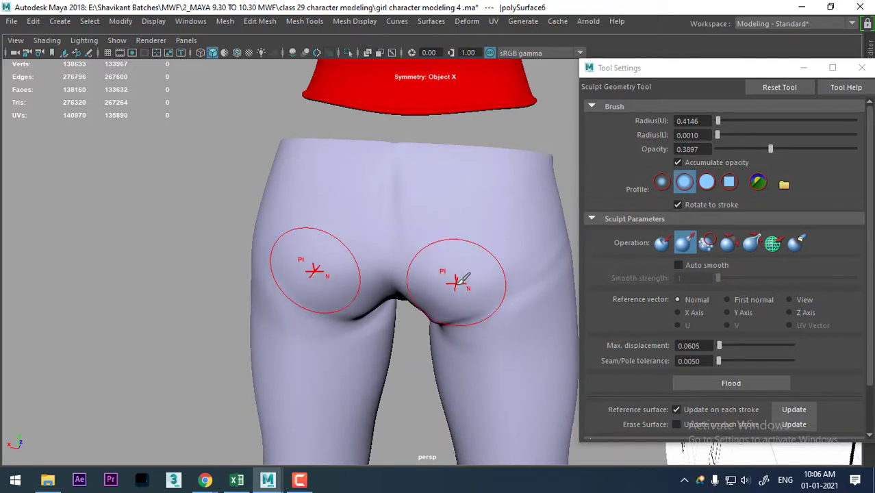
mouse_move(471, 250)
alt+mouse_down()
mouse_move(372, 290)
mouse_move(407, 236)
alt+mouse_up()
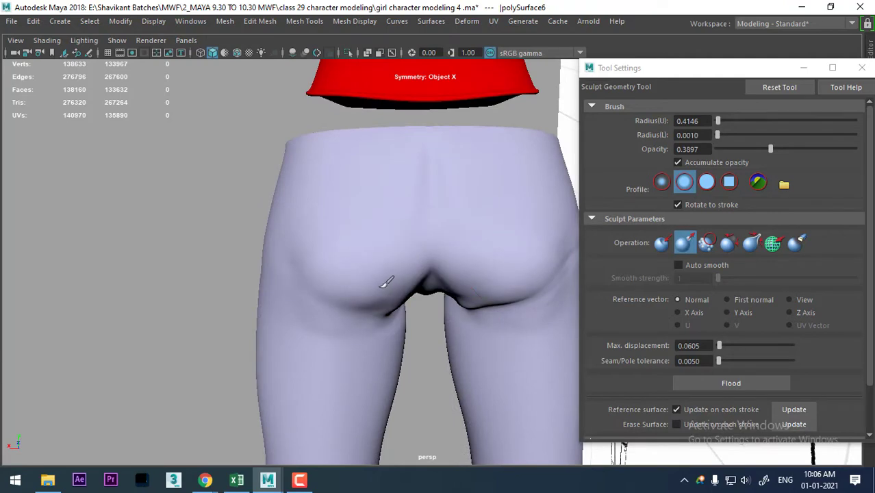
alt+drag(327, 311, 416, 299)
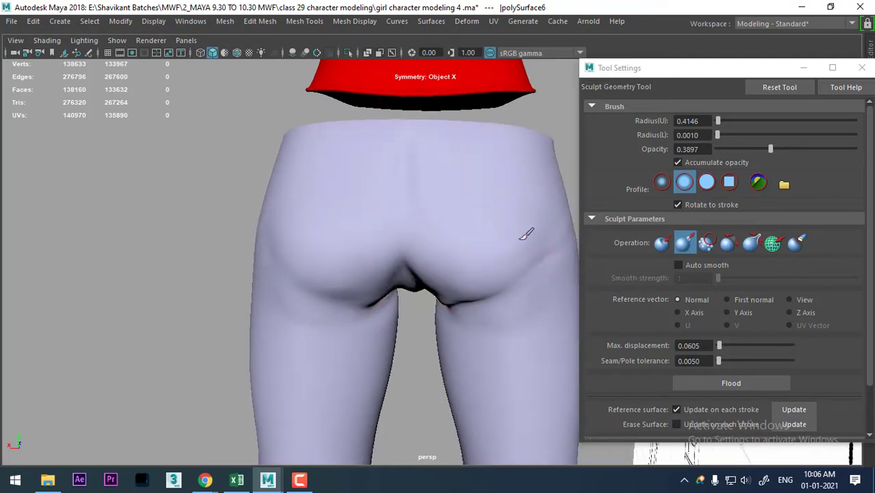
alt+drag(475, 221, 422, 238)
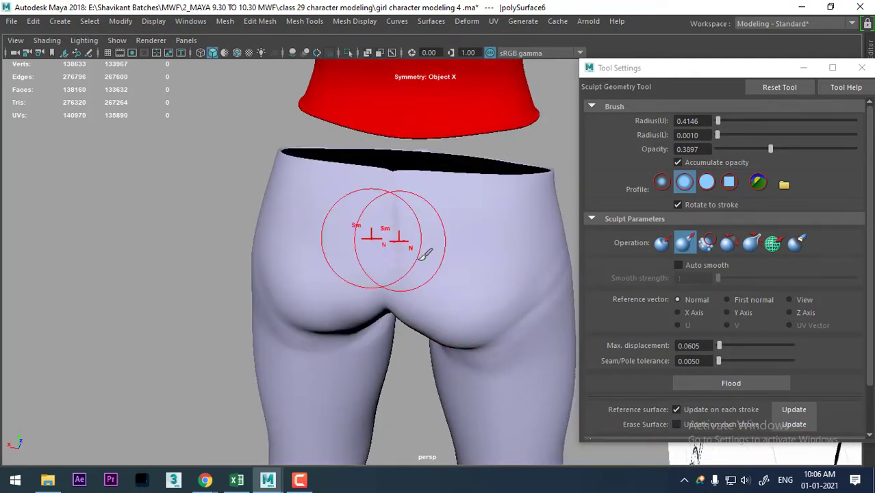
alt+drag(478, 274, 478, 282)
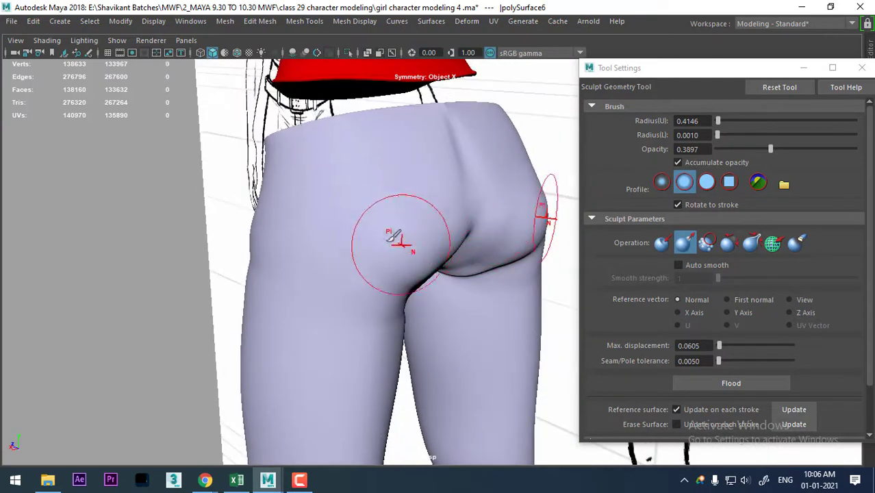
alt+drag(370, 255, 376, 267)
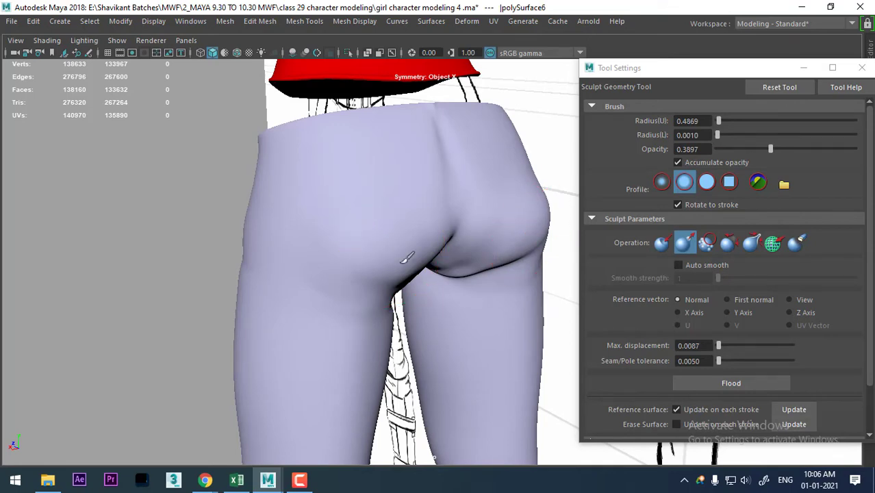
mouse_move(506, 237)
alt+mouse_down()
mouse_move(459, 211)
mouse_move(455, 242)
mouse_move(476, 220)
alt+mouse_up()
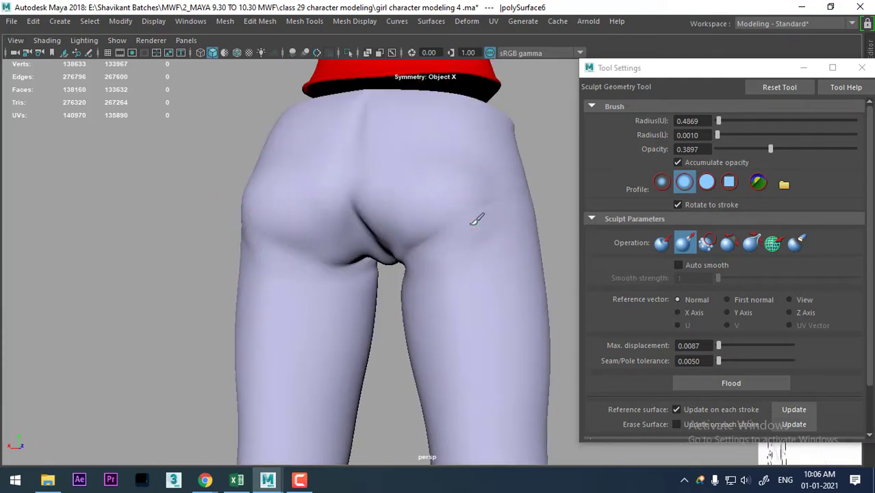
alt+drag(430, 249, 454, 271)
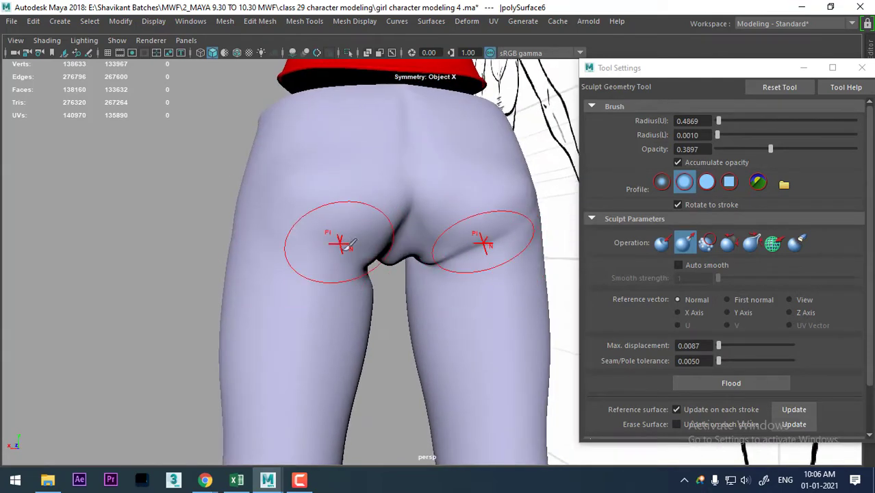
mouse_move(348, 245)
alt+mouse_down()
mouse_move(426, 260)
mouse_move(456, 236)
mouse_move(508, 226)
alt+mouse_up()
mouse_move(534, 199)
alt+mouse_down()
mouse_move(381, 287)
mouse_move(454, 277)
mouse_move(439, 253)
mouse_move(399, 261)
mouse_move(493, 298)
mouse_move(527, 274)
mouse_move(510, 227)
alt+mouse_up()
- Sculpt the outer hips and thighs at radius 0.3695 so the seat blends into the legs
alt+drag(526, 166, 420, 283)
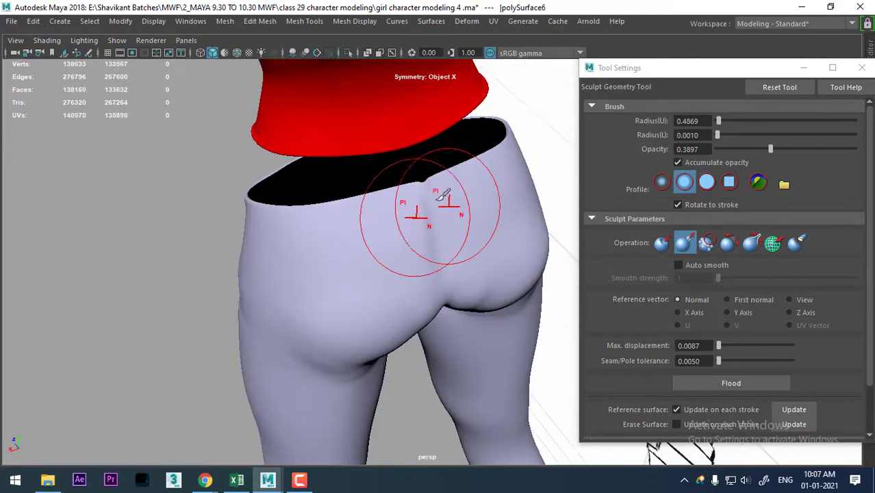
mouse_move(342, 283)
alt+mouse_down()
mouse_move(367, 284)
mouse_move(293, 235)
mouse_move(491, 284)
mouse_move(312, 283)
mouse_move(417, 300)
mouse_move(537, 241)
alt+mouse_up()
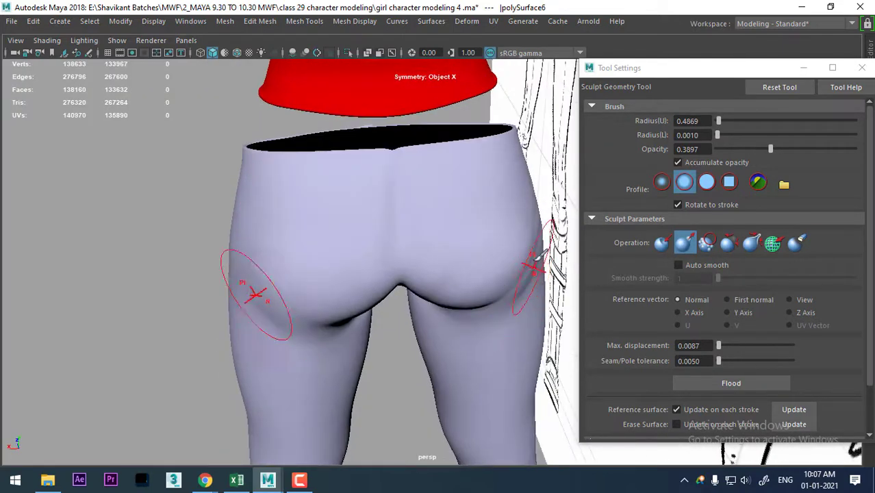
mouse_move(510, 267)
alt+mouse_down()
mouse_move(467, 235)
mouse_move(253, 236)
alt+mouse_up()
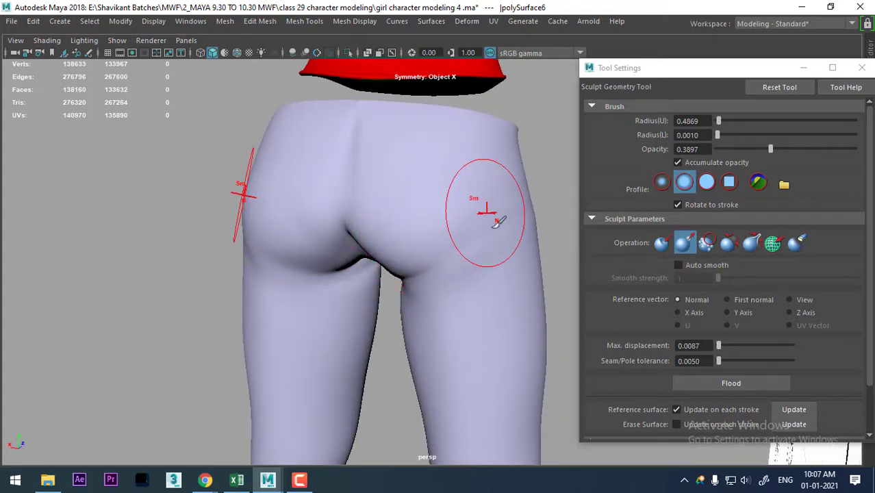
mouse_move(433, 307)
alt+mouse_down()
mouse_move(504, 270)
mouse_move(475, 260)
mouse_move(514, 274)
mouse_move(535, 294)
mouse_move(471, 233)
mouse_move(475, 250)
mouse_move(402, 169)
mouse_move(445, 226)
mouse_move(473, 231)
mouse_move(481, 215)
mouse_move(457, 224)
mouse_move(466, 246)
mouse_move(477, 235)
mouse_move(456, 267)
mouse_move(478, 250)
mouse_move(533, 241)
mouse_move(498, 264)
mouse_move(466, 233)
mouse_move(400, 293)
mouse_move(435, 364)
mouse_move(463, 333)
mouse_move(548, 307)
mouse_move(512, 299)
mouse_move(512, 333)
mouse_move(557, 294)
mouse_move(552, 203)
mouse_move(404, 220)
mouse_move(417, 221)
mouse_move(381, 274)
alt+mouse_up()
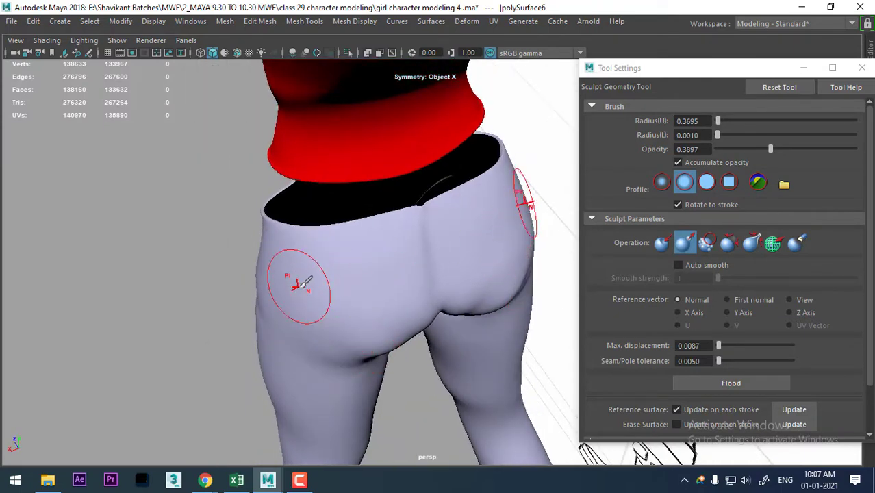
alt+drag(297, 289, 299, 313)
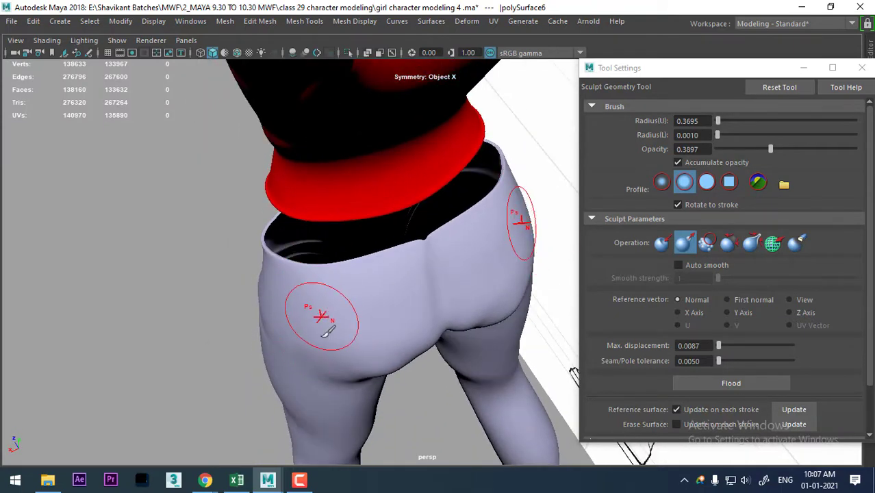
alt+drag(392, 379, 483, 256)
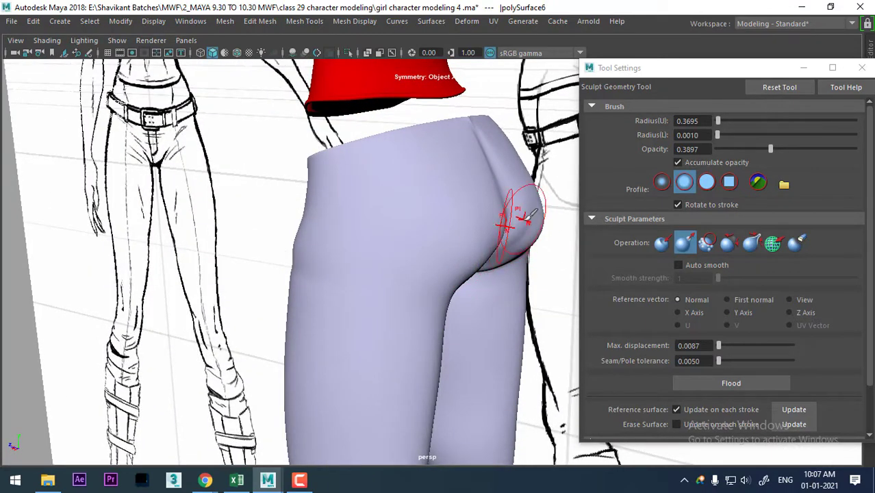
mouse_move(526, 216)
alt+mouse_down()
mouse_move(453, 211)
mouse_move(465, 192)
alt+mouse_up()
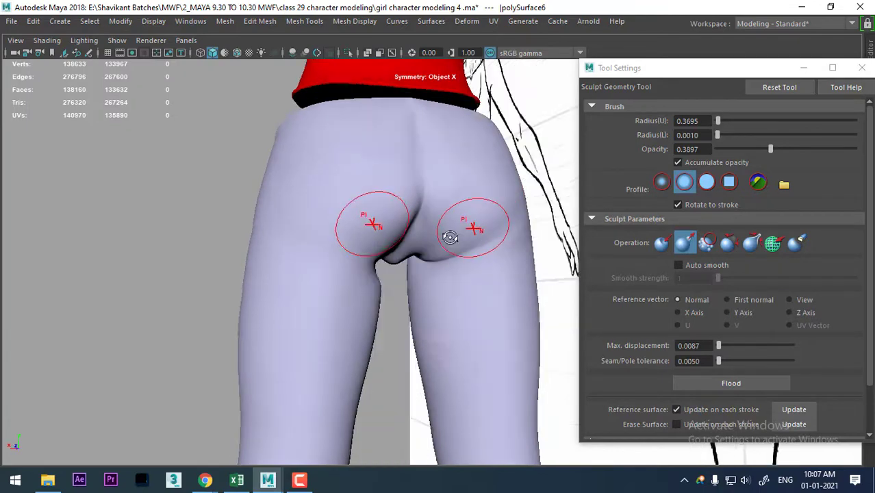
mouse_move(449, 237)
alt+mouse_down()
mouse_move(393, 259)
mouse_move(439, 274)
mouse_move(440, 313)
alt+mouse_up()
- Switch to the Move tool and isolate the jeans, hiding the top and reference sketches
scroll(428, 234, down, 5)
key(w)
scroll(286, 334, up, 2)
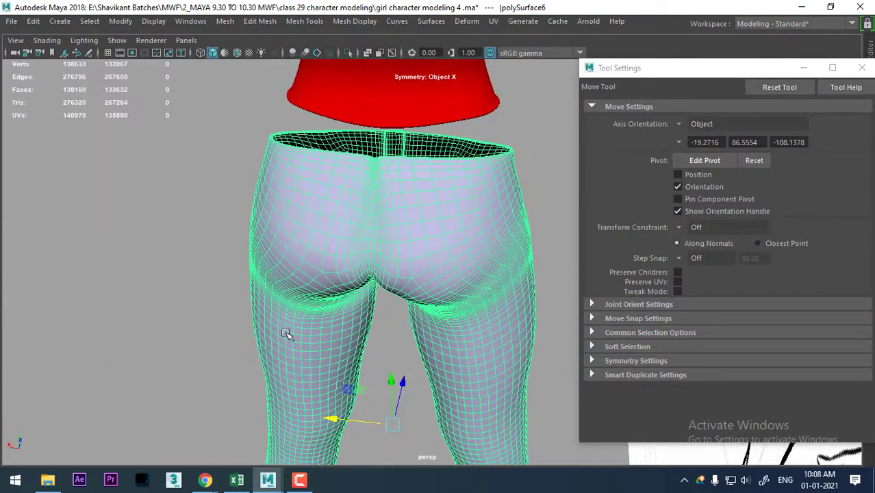
mouse_move(286, 334)
alt+mouse_down()
mouse_move(196, 244)
mouse_move(361, 258)
alt+mouse_up()
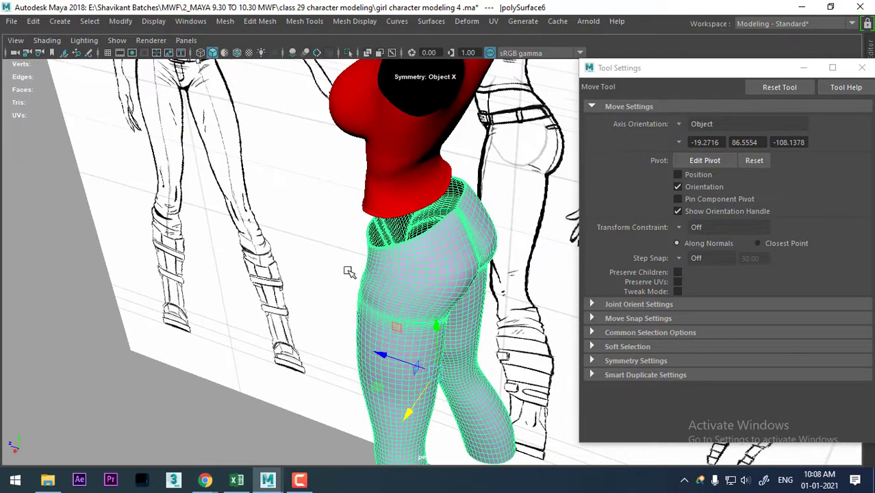
key(ctrl+1)
mouse_move(250, 283)
alt+mouse_down()
mouse_move(181, 269)
mouse_move(400, 303)
mouse_move(354, 291)
mouse_move(461, 299)
mouse_move(422, 209)
mouse_move(417, 280)
mouse_move(543, 257)
mouse_move(504, 270)
mouse_move(513, 305)
mouse_move(451, 290)
mouse_move(409, 260)
mouse_move(455, 303)
mouse_move(361, 278)
alt+mouse_up()
click(182, 269)
- Select the whole jeans mesh (polySurface6) and bring up its Channel Box attributes
mouse_move(480, 258)
alt+mouse_down()
mouse_move(490, 267)
mouse_move(498, 245)
alt+mouse_up()
click(498, 244)
click(861, 67)
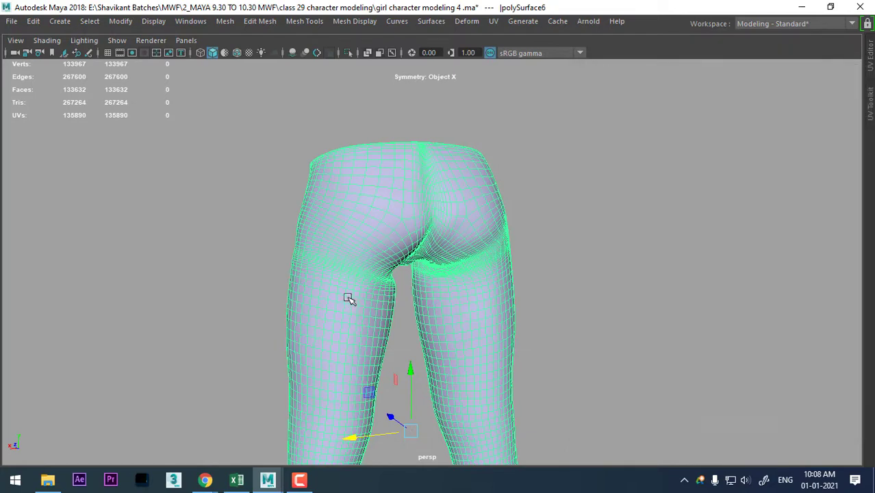
key(space)
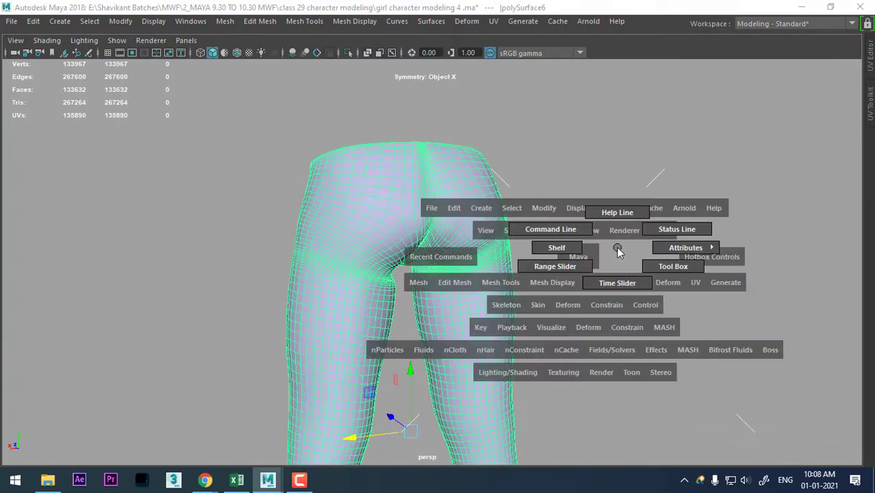
key(space)
drag(638, 228, 847, 254)
- Set polySmoothFace2 Divisions to 0, dropping the jeans from 133,632 to 8,352 faces
drag(350, 409, 625, 133)
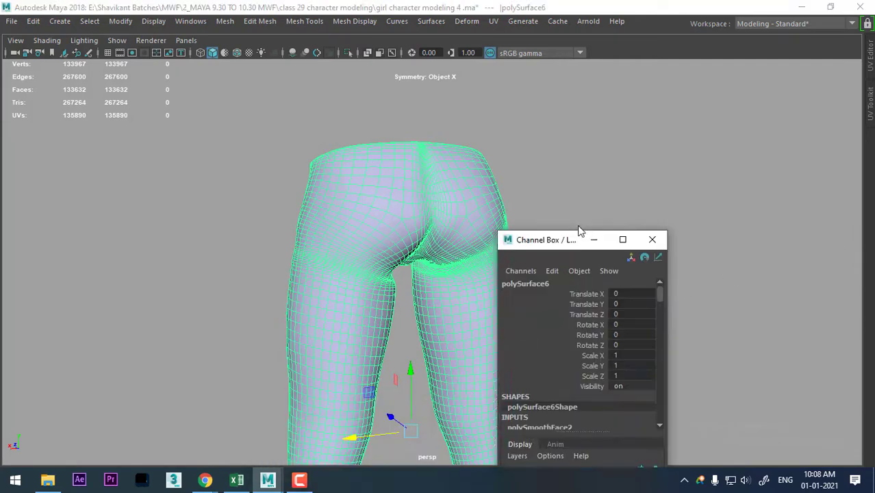
scroll(584, 298, down, 2)
click(589, 264)
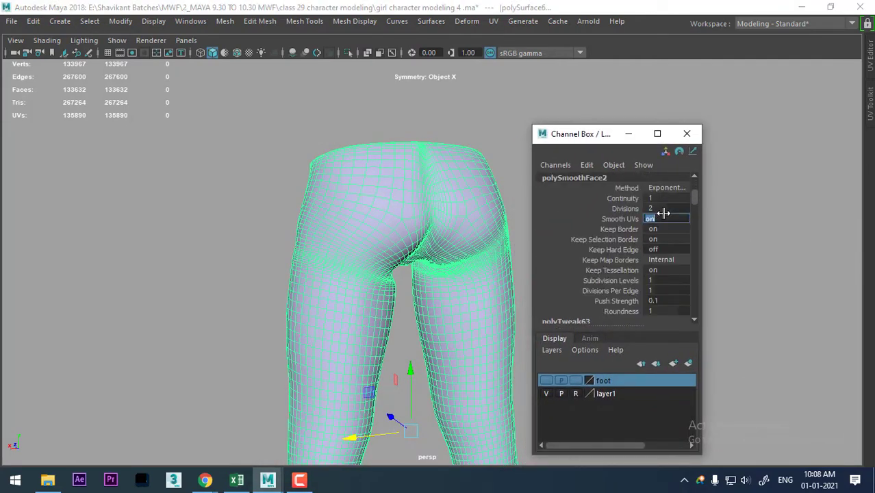
text(0)
key(Return)
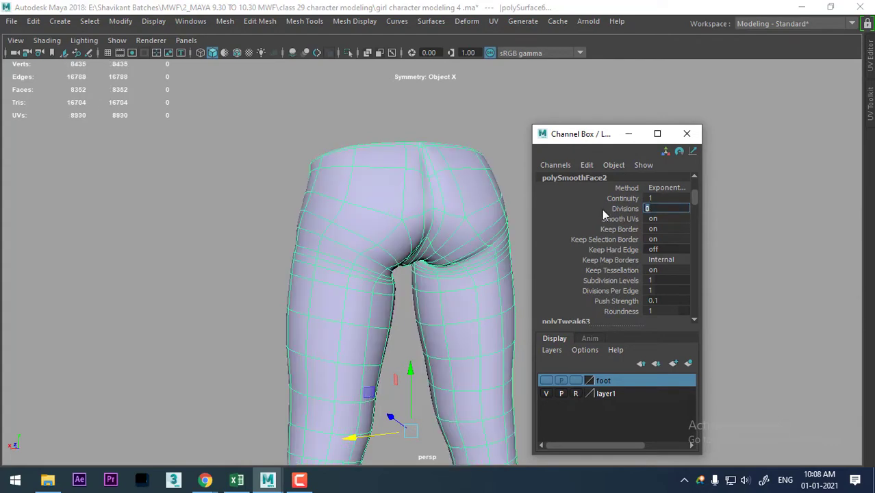
click(229, 204)
mouse_move(352, 240)
alt+mouse_down()
mouse_move(322, 235)
mouse_move(426, 221)
alt+mouse_up()
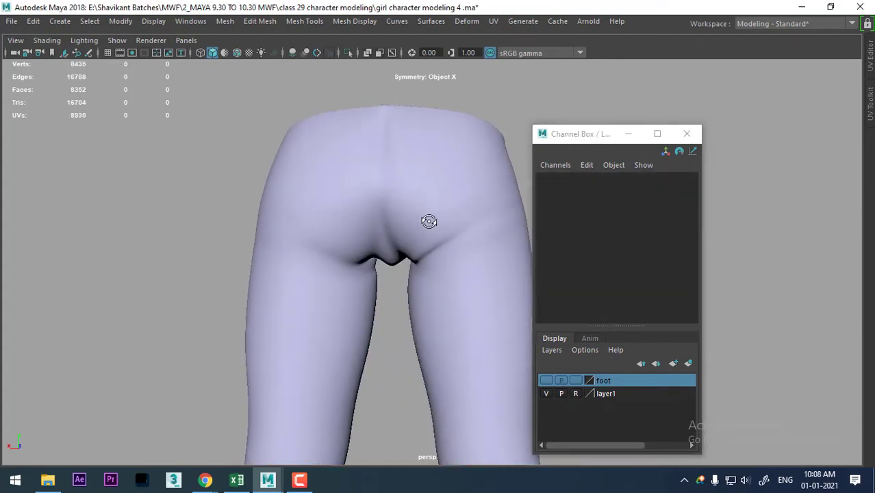
- Switch the jeans to vertex mode and pick vertices along the crotch seam
click(466, 241)
drag(608, 137, 692, 129)
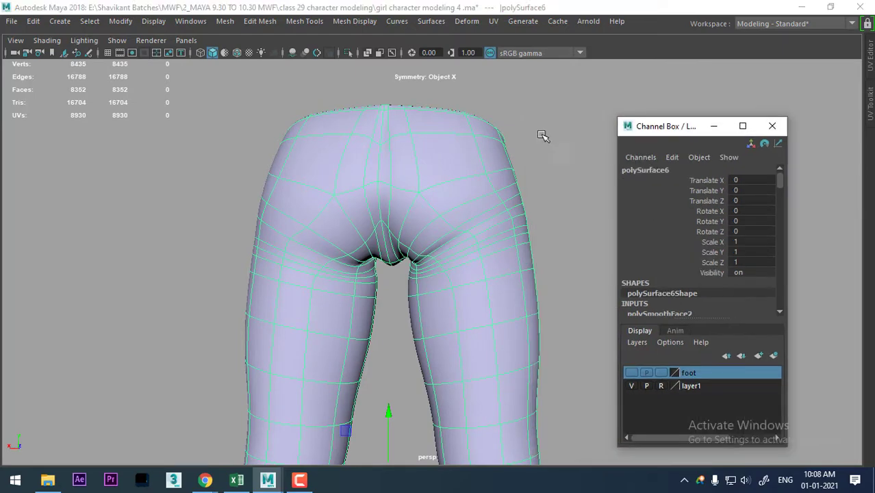
scroll(494, 248, up, 3)
right_drag(577, 93, 489, 77)
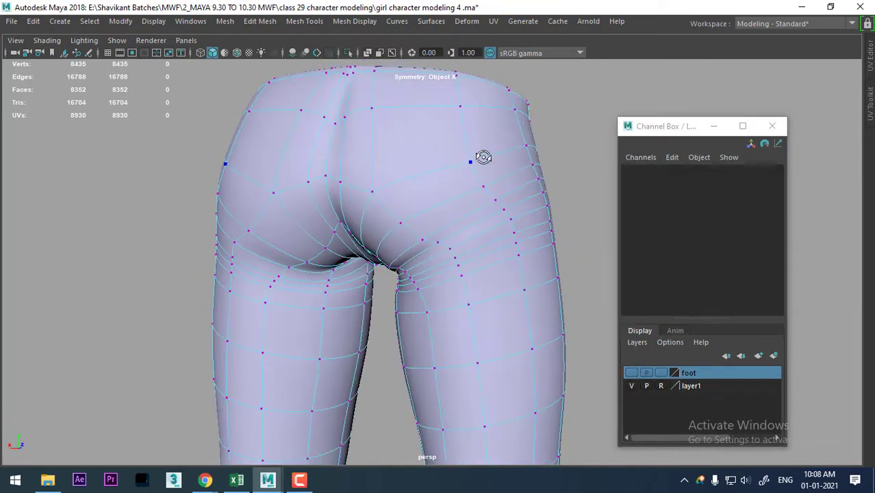
scroll(454, 261, up, 2)
click(441, 239)
scroll(441, 240, up, 2)
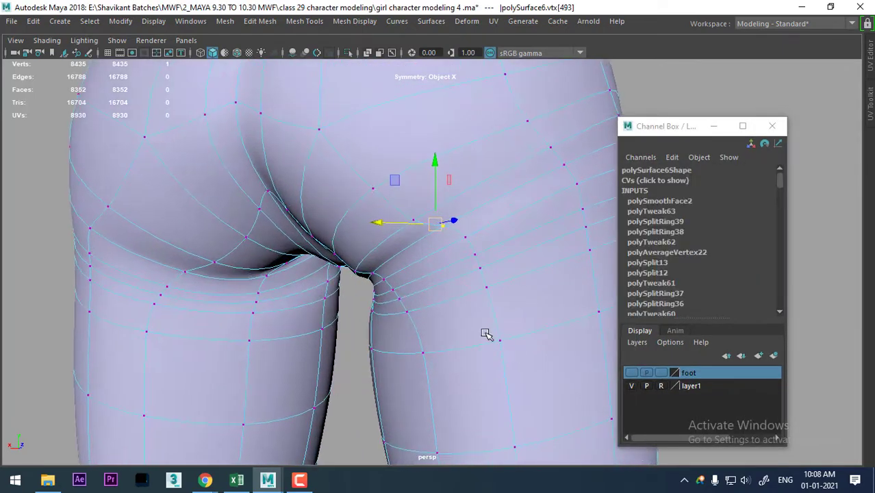
click(376, 276)
mouse_move(391, 273)
alt+mouse_down()
mouse_move(395, 238)
mouse_move(404, 244)
mouse_move(355, 239)
mouse_move(359, 286)
alt+mouse_up()
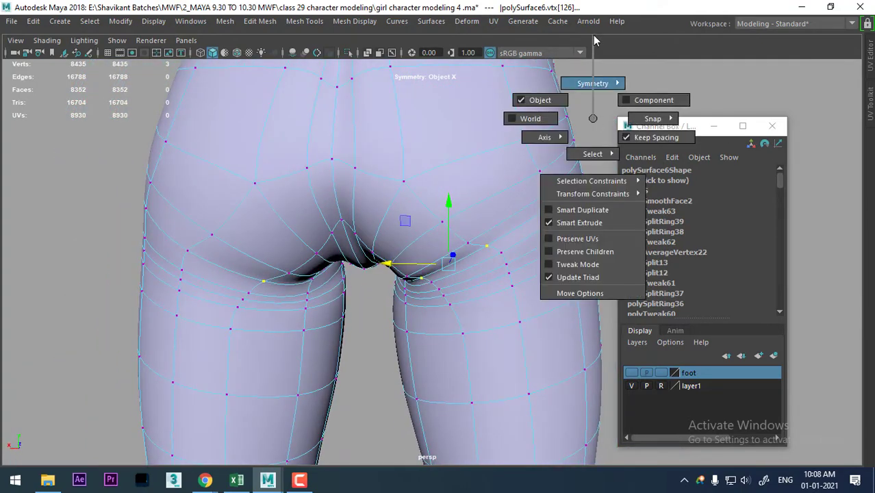
- Turn off symmetry and average the pinched rear crotch vertices at 10 iterations
drag(595, 130, 587, 20)
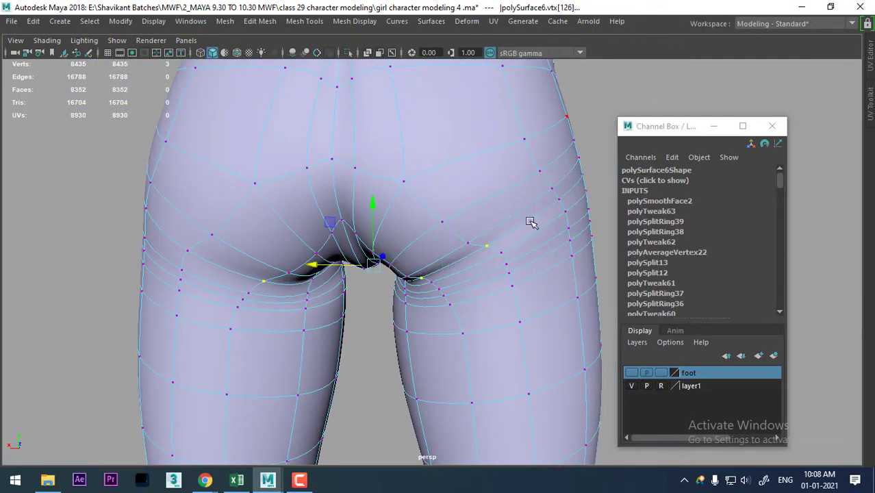
click(486, 248)
mouse_move(486, 248)
alt+mouse_down()
mouse_move(420, 254)
mouse_move(370, 271)
mouse_move(385, 255)
mouse_move(488, 246)
mouse_move(207, 270)
mouse_move(275, 257)
mouse_move(539, 248)
mouse_move(525, 280)
mouse_move(472, 238)
mouse_move(429, 284)
mouse_move(428, 267)
mouse_move(416, 275)
mouse_move(416, 267)
mouse_move(80, 278)
alt+mouse_up()
shift+click(442, 238)
click(426, 259)
mouse_move(404, 282)
alt+mouse_down()
mouse_move(416, 295)
mouse_move(417, 282)
mouse_move(400, 336)
alt+mouse_up()
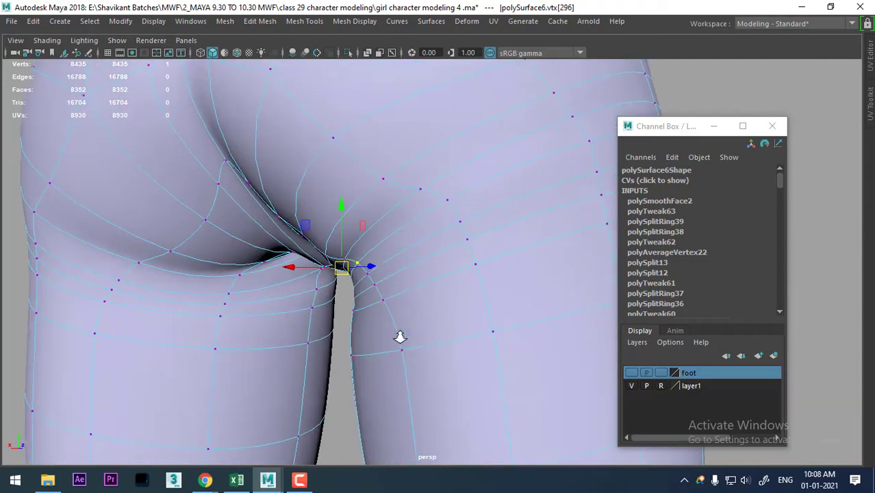
mouse_move(356, 300)
alt+mouse_down()
mouse_move(375, 299)
mouse_move(356, 246)
mouse_move(424, 240)
mouse_move(391, 248)
mouse_move(396, 259)
mouse_move(374, 303)
mouse_move(317, 288)
alt+mouse_up()
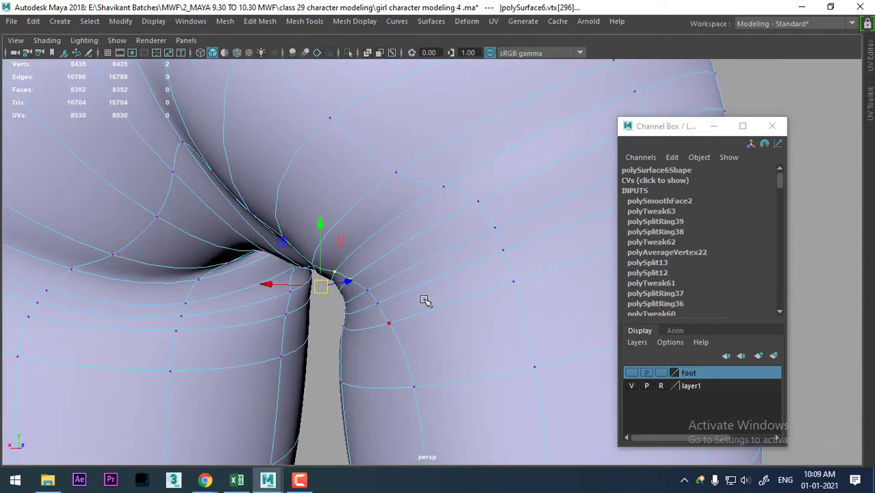
shift+right_drag(392, 295, 445, 250)
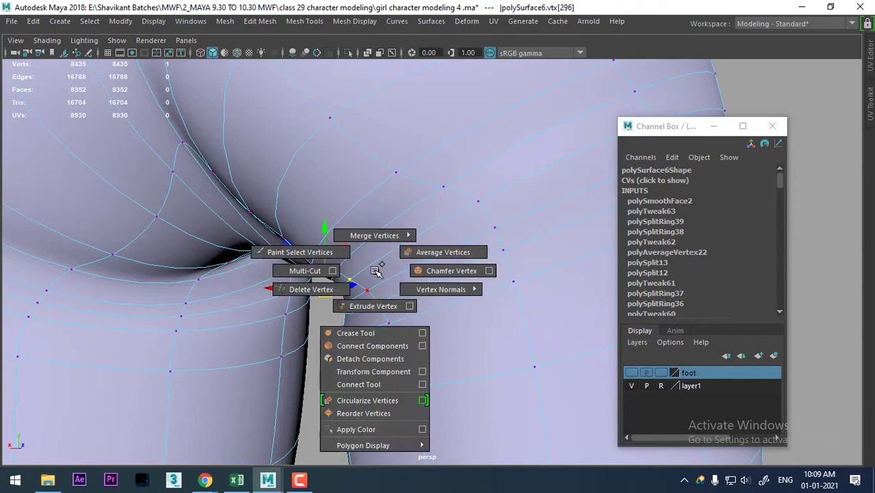
scroll(426, 313, down, 5)
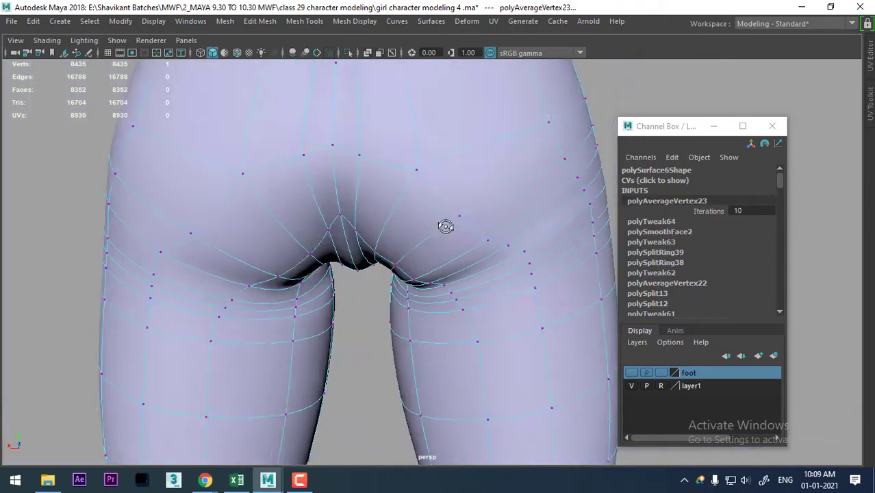
right_drag(462, 108, 525, 90)
- Reselect the jeans mesh and switch it to vertex mode
scroll(546, 236, down, 5)
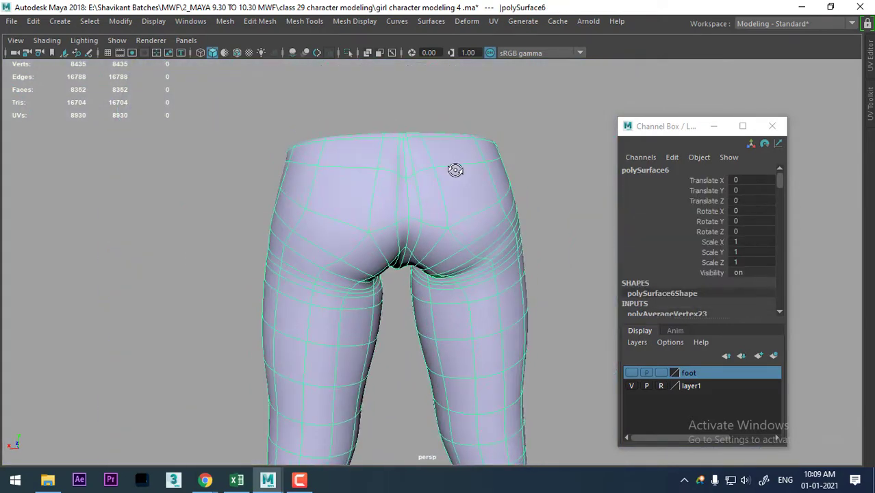
click(569, 189)
mouse_move(569, 189)
alt+mouse_down()
mouse_move(545, 214)
mouse_move(472, 227)
mouse_move(643, 239)
mouse_move(422, 254)
mouse_move(573, 193)
alt+mouse_up()
click(484, 193)
mouse_move(435, 224)
alt+mouse_down()
mouse_move(430, 254)
mouse_move(463, 276)
mouse_move(559, 150)
alt+mouse_up()
right_drag(559, 110, 496, 118)
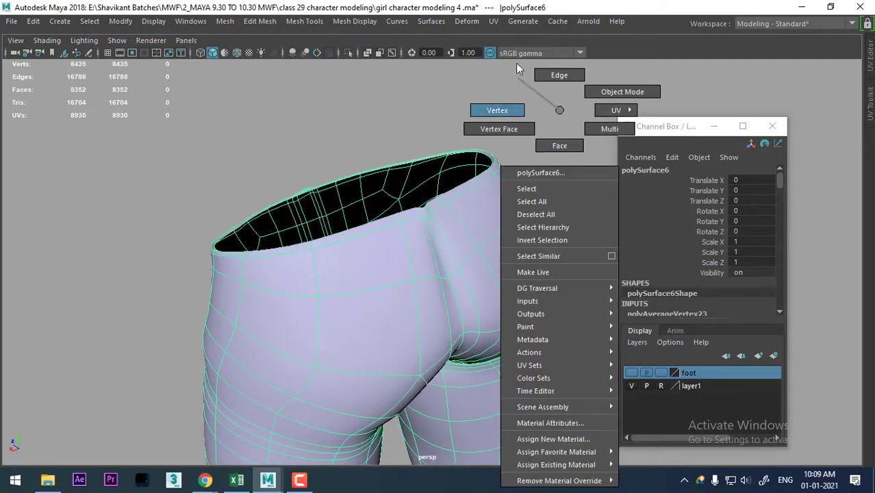
click(442, 280)
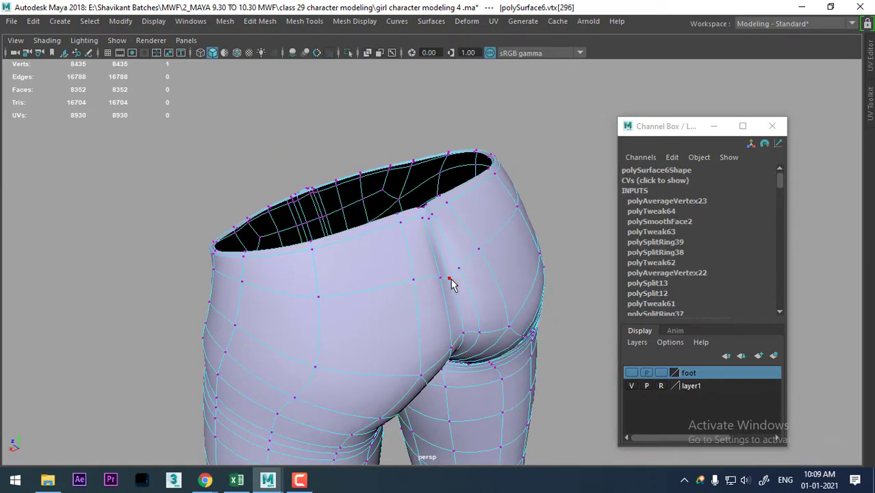
- With the Move tool active, select a vertex on the side of the hip
key(w)
alt+drag(527, 322, 507, 298)
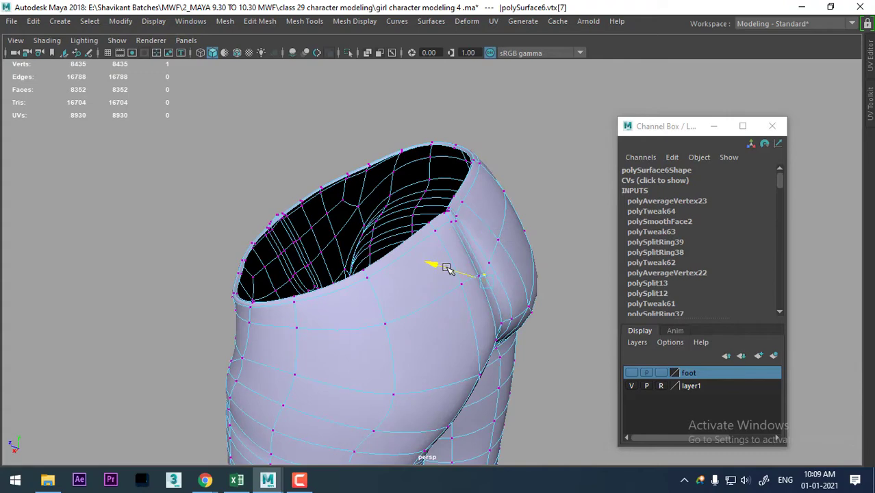
mouse_move(446, 267)
alt+mouse_down()
mouse_move(433, 224)
mouse_move(463, 225)
mouse_move(362, 195)
mouse_move(381, 168)
alt+mouse_up()
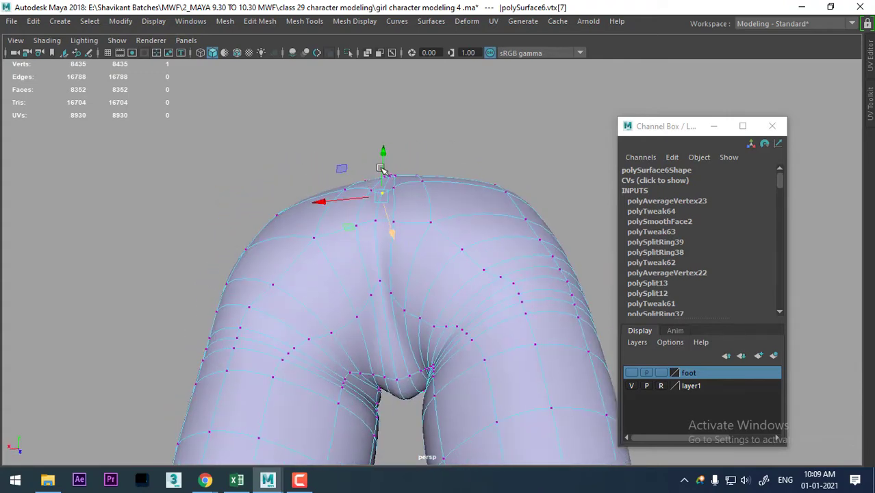
mouse_move(422, 202)
alt+mouse_down()
mouse_move(398, 256)
mouse_move(401, 284)
mouse_move(543, 293)
mouse_move(488, 297)
mouse_move(543, 386)
alt+mouse_up()
click(513, 331)
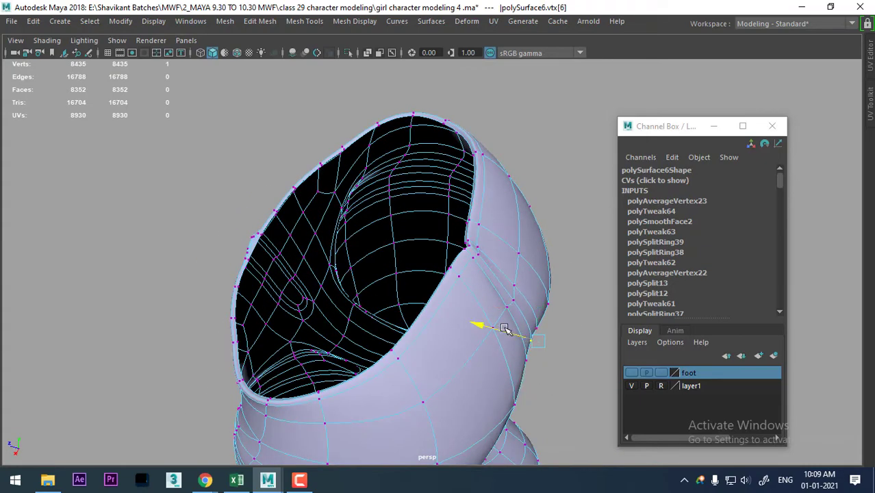
mouse_move(503, 330)
alt+mouse_down()
mouse_move(406, 245)
mouse_move(466, 303)
mouse_move(455, 220)
mouse_move(393, 268)
alt+mouse_up()
- Show the unsmoothed cage and select four vertices along the rear seam
key(1)
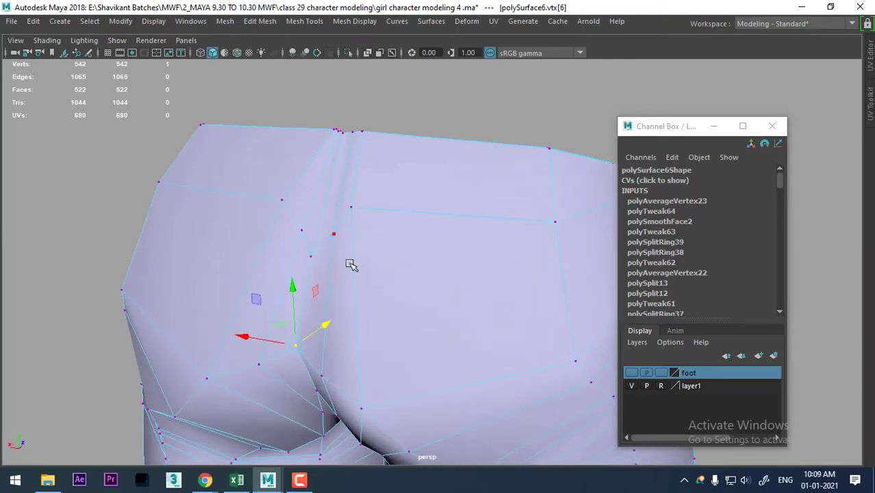
click(335, 234)
mouse_move(335, 234)
alt+mouse_down()
mouse_move(414, 211)
mouse_move(385, 166)
mouse_move(371, 221)
mouse_move(393, 267)
mouse_move(478, 302)
alt+mouse_up()
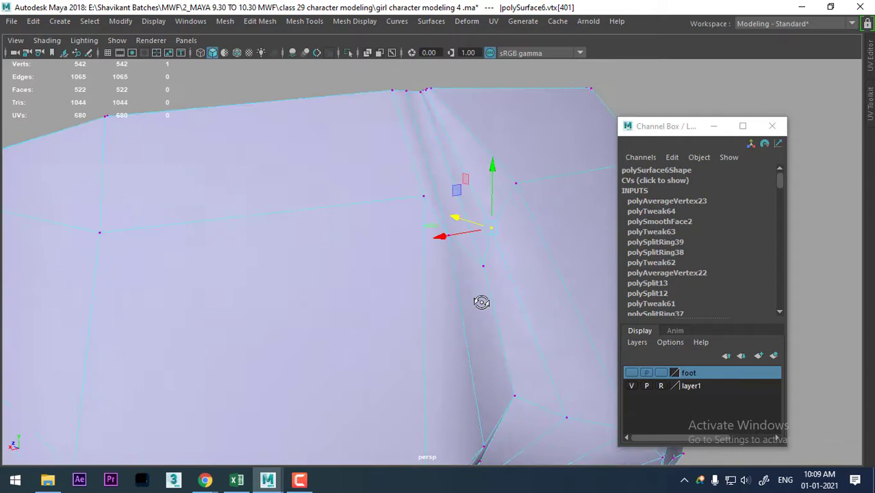
shift+click(566, 418)
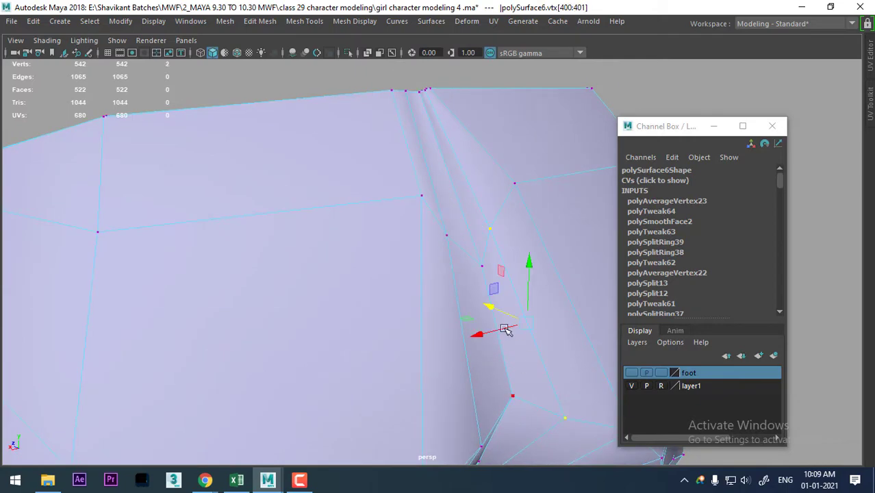
shift+click(448, 235)
mouse_move(448, 235)
alt+mouse_down()
mouse_move(470, 170)
mouse_move(492, 361)
mouse_move(425, 231)
mouse_move(447, 264)
mouse_move(310, 193)
mouse_move(333, 207)
mouse_move(401, 211)
mouse_move(401, 181)
mouse_move(397, 189)
alt+mouse_up()
shift+click(478, 350)
- Tweak another rear seam vertex, then restore the smoothed preview and deselect the jeans
mouse_move(452, 115)
alt+mouse_down()
mouse_move(399, 147)
mouse_move(406, 220)
alt+mouse_up()
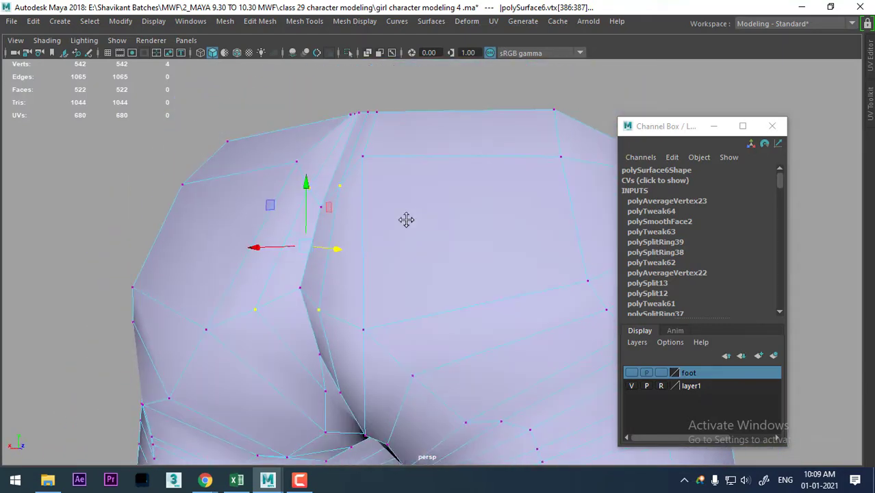
click(524, 92)
click(325, 222)
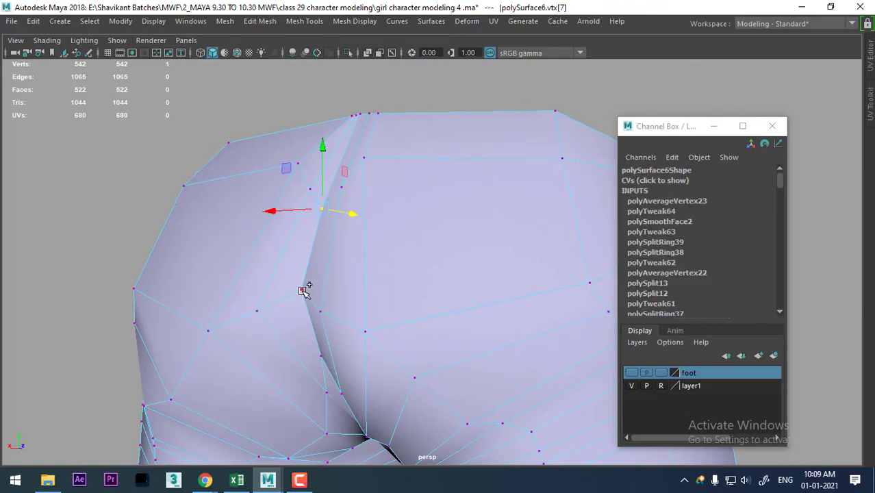
alt+drag(404, 271, 332, 256)
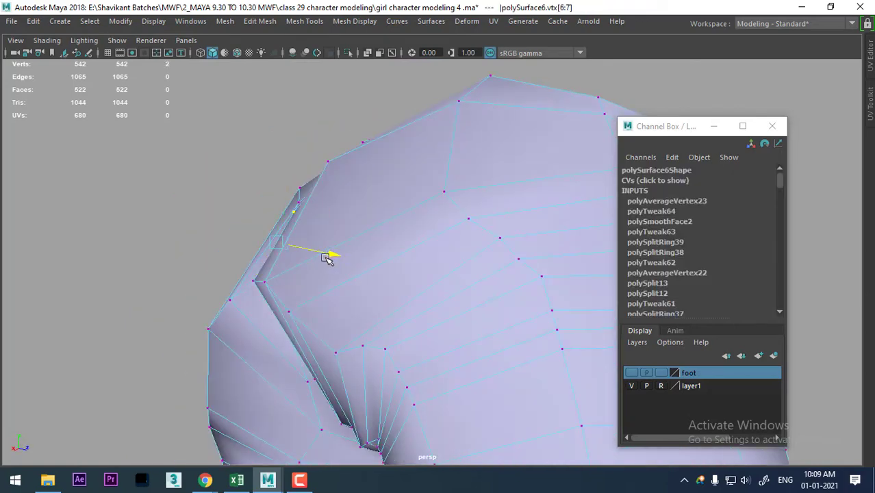
key(3)
scroll(498, 352, down, 3)
alt+drag(352, 235, 494, 265)
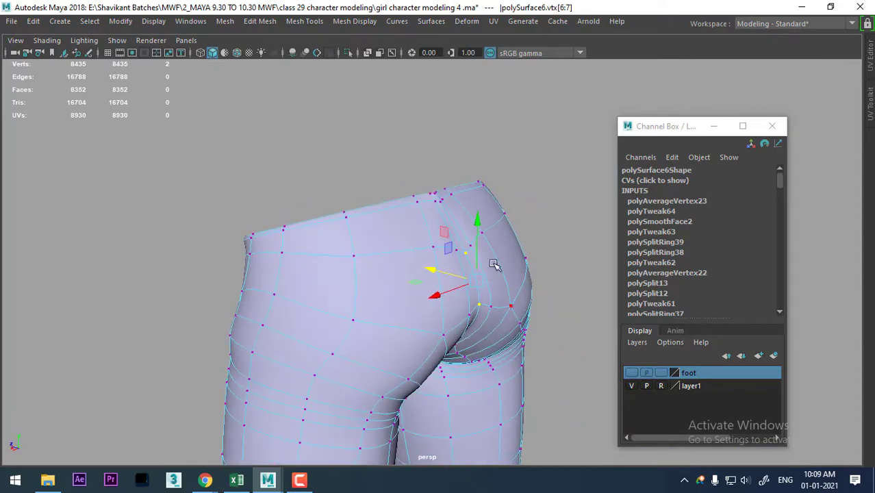
right_drag(486, 115, 553, 90)
click(531, 142)
- Bring the reference sketches back around the jeans and frame the legs among them
mouse_move(404, 211)
alt+mouse_down()
mouse_move(432, 267)
mouse_move(398, 286)
mouse_move(527, 286)
mouse_move(414, 272)
mouse_move(444, 292)
alt+mouse_up()
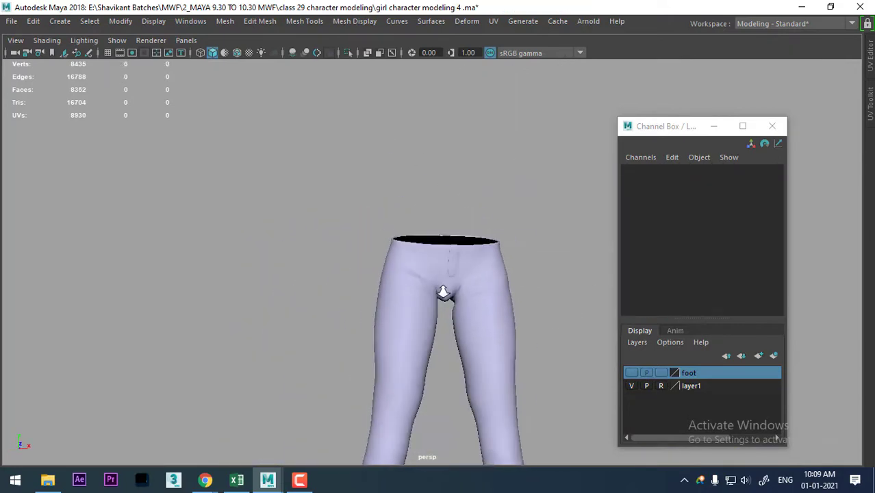
alt+middle_drag(443, 292, 391, 244)
mouse_move(391, 244)
alt+right_down()
mouse_move(396, 323)
mouse_move(515, 279)
mouse_move(414, 191)
mouse_move(438, 185)
alt+right_up()
key(ctrl+1)
alt+middle_drag(438, 185, 468, 172)
mouse_move(467, 172)
alt+mouse_down()
mouse_move(457, 209)
mouse_move(469, 251)
mouse_move(395, 248)
mouse_move(501, 266)
alt+mouse_up()
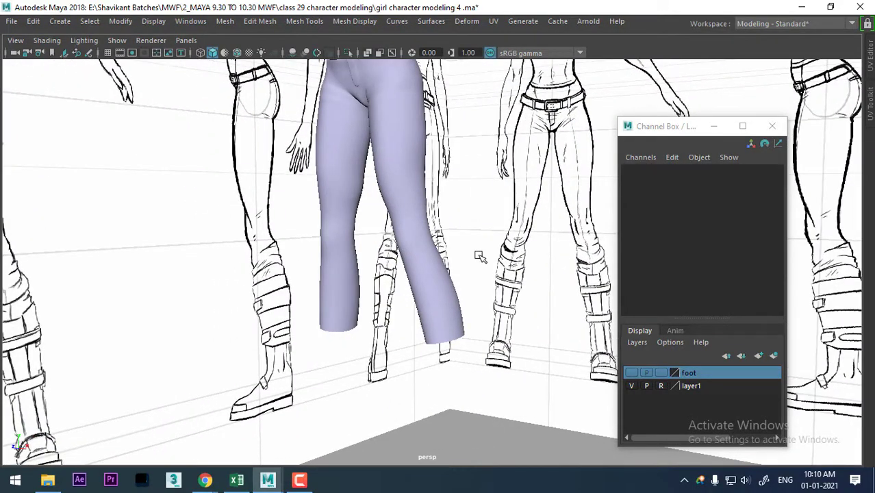
- Compare the legs with the sketches, select the legs mesh and zoom in on the knees
alt+drag(246, 253, 373, 253)
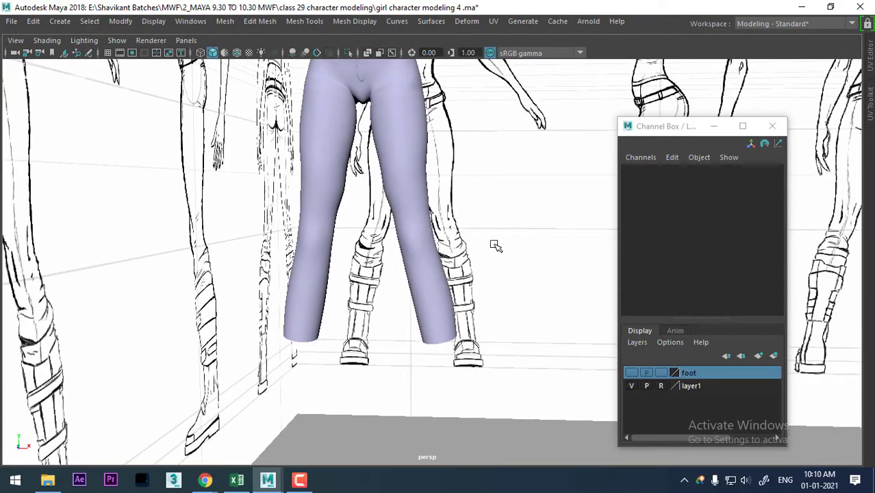
alt+drag(496, 246, 375, 241)
alt+drag(433, 241, 416, 233)
click(416, 233)
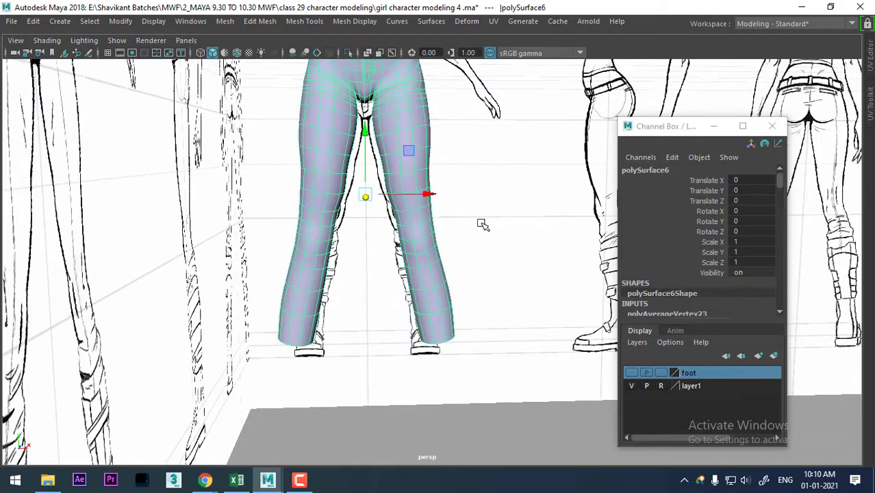
alt+drag(481, 220, 481, 281)
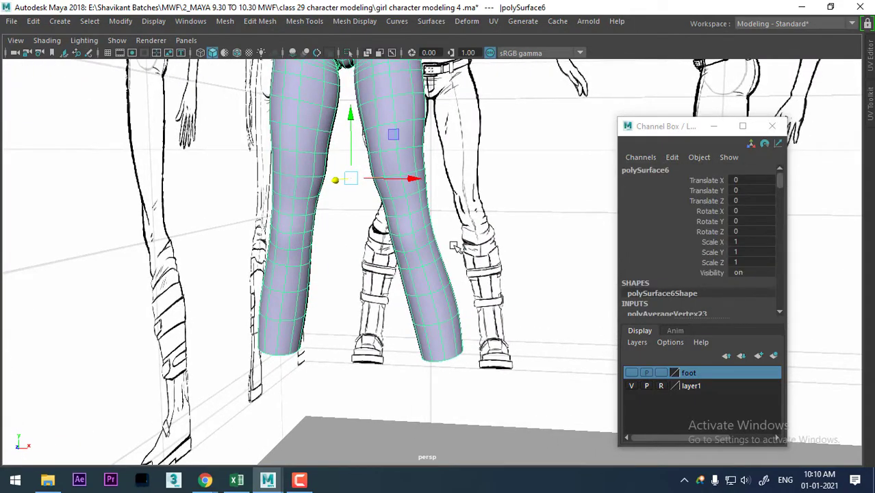
mouse_move(453, 246)
alt+mouse_down()
mouse_move(450, 221)
mouse_move(462, 269)
alt+mouse_up()
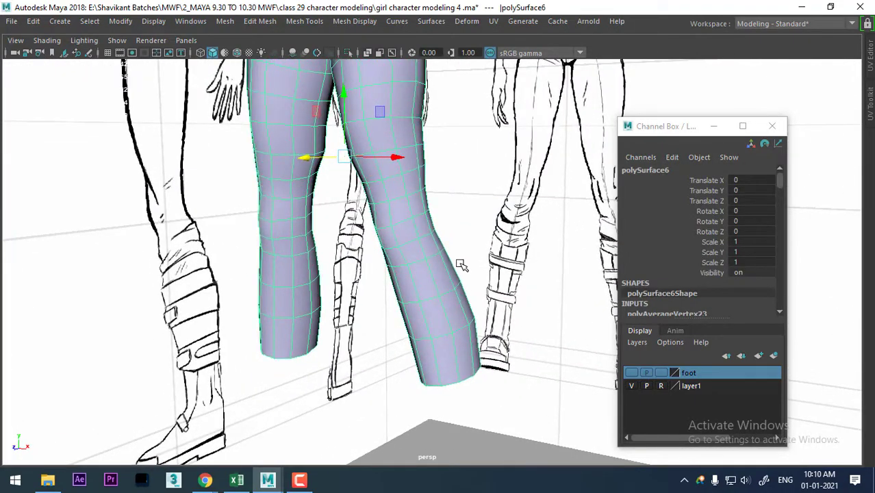
scroll(469, 346, up, 3)
alt+drag(469, 346, 432, 244)
- Insert two edge loops across the knee edges with To Edge Ring and Split
right_drag(411, 120, 405, 75)
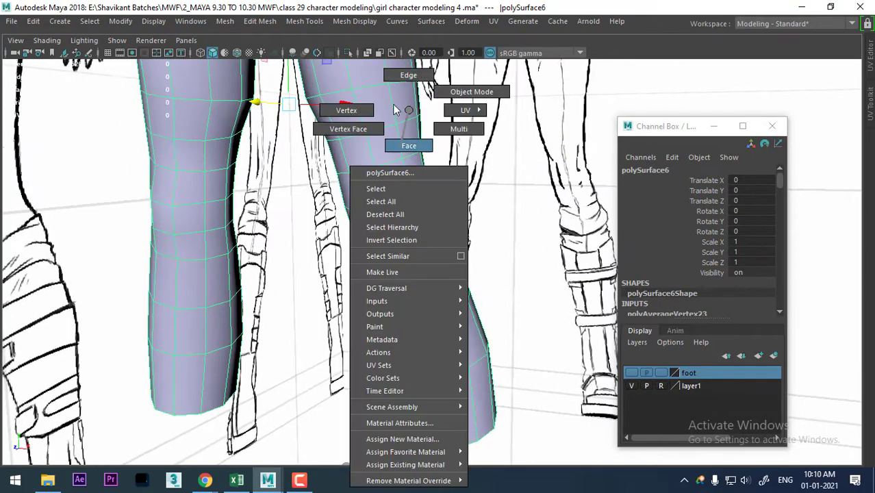
click(413, 211)
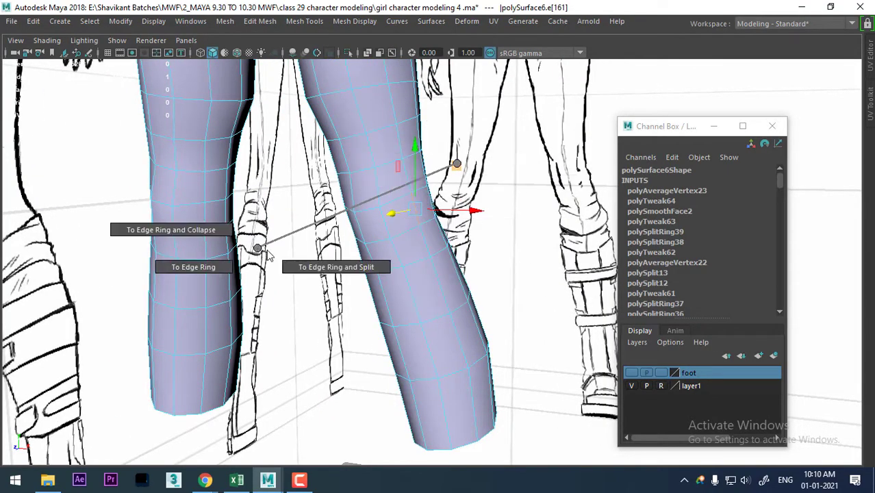
shift+right_drag(457, 164, 332, 265)
alt+drag(432, 183, 419, 193)
click(415, 197)
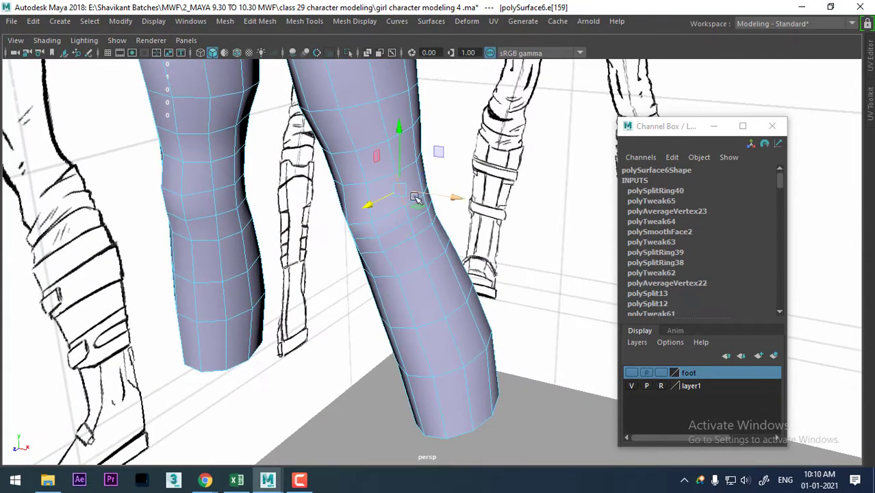
key(g)
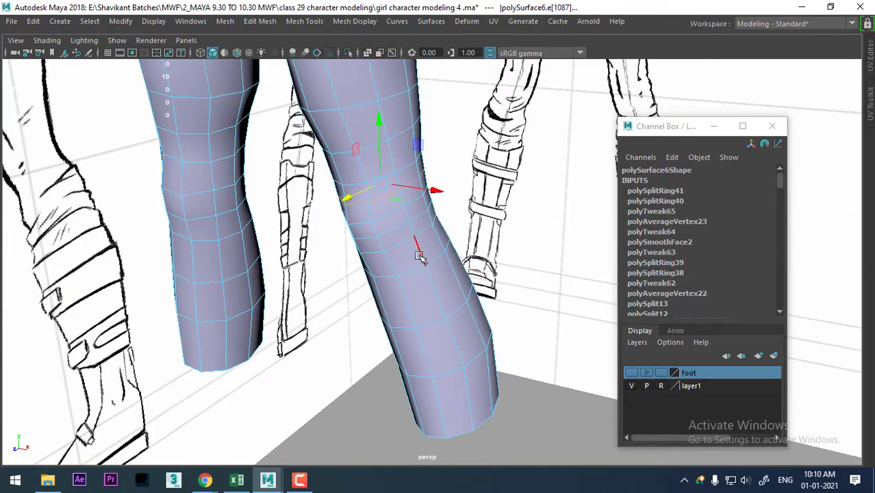
- Slide the newest knee edge loop further down the leg
alt+drag(418, 252, 456, 248)
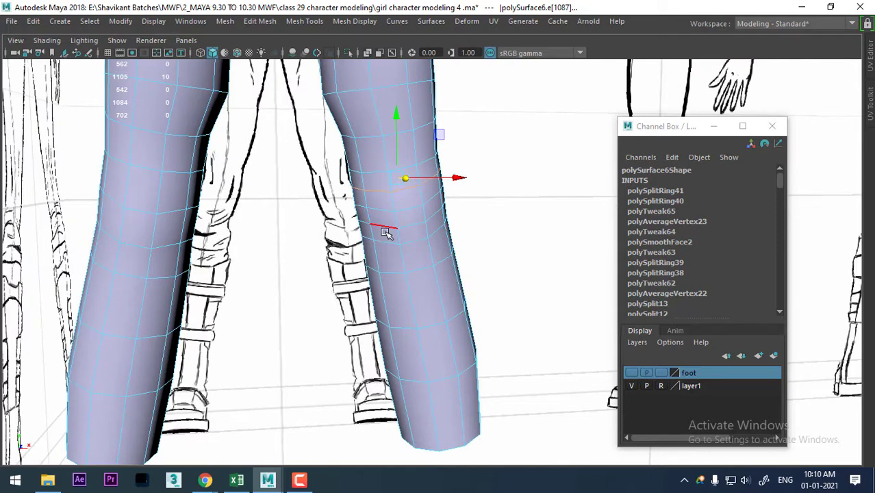
mouse_move(387, 233)
alt+mouse_down()
mouse_move(429, 214)
mouse_move(370, 238)
alt+mouse_up()
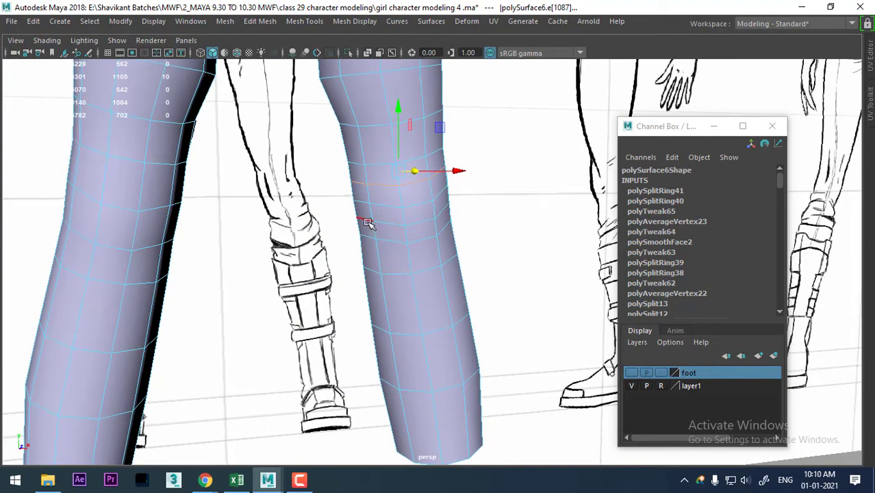
shift+middle_drag(368, 223, 379, 235)
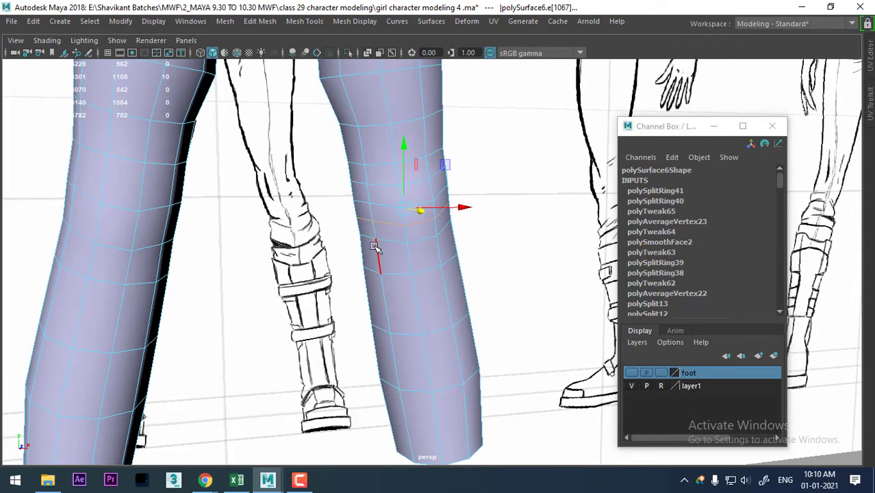
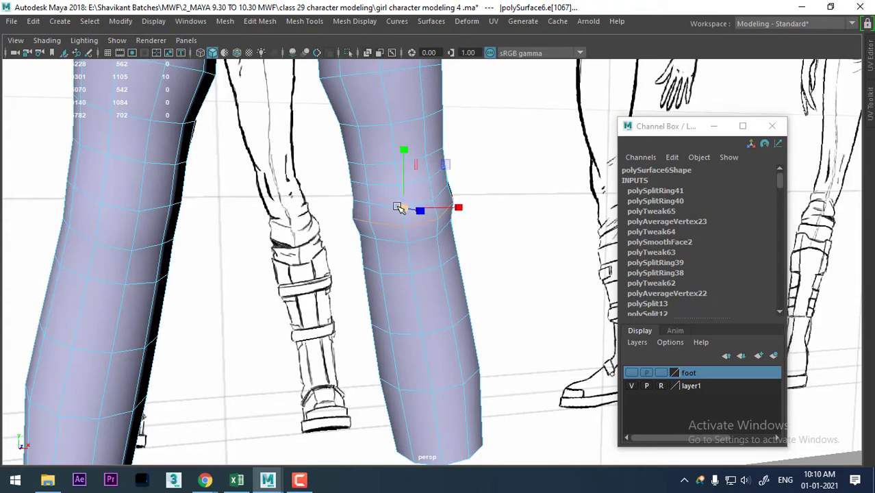
- Split a new edge loop into the knee, orbit to check it, and select an upper-thigh edge
key(Up)
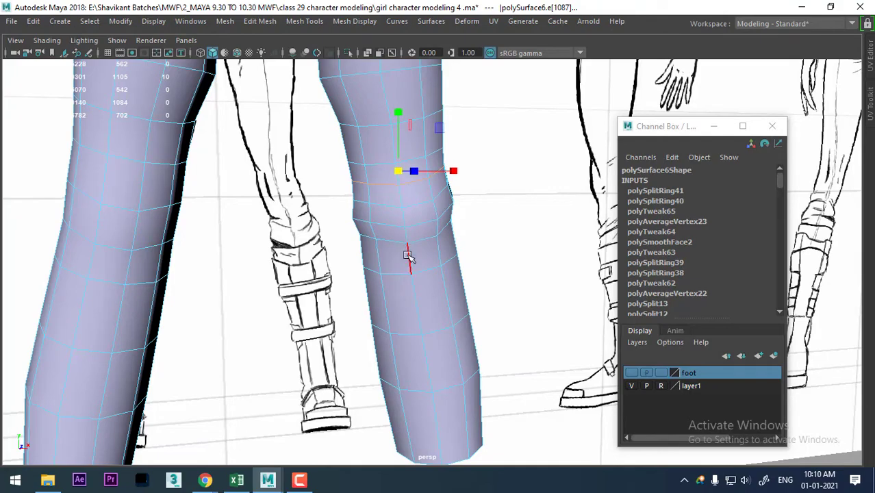
shift+right_drag(363, 247, 445, 252)
mouse_move(414, 273)
alt+mouse_down()
mouse_move(387, 242)
mouse_move(254, 242)
mouse_move(397, 221)
mouse_move(429, 251)
alt+mouse_up()
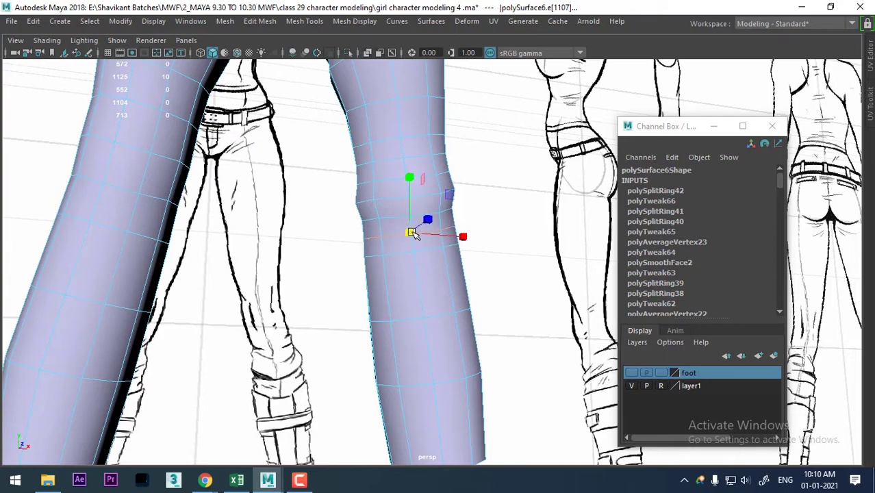
mouse_move(411, 233)
alt+mouse_down()
mouse_move(397, 287)
mouse_move(365, 293)
mouse_move(383, 293)
mouse_move(389, 278)
alt+mouse_up()
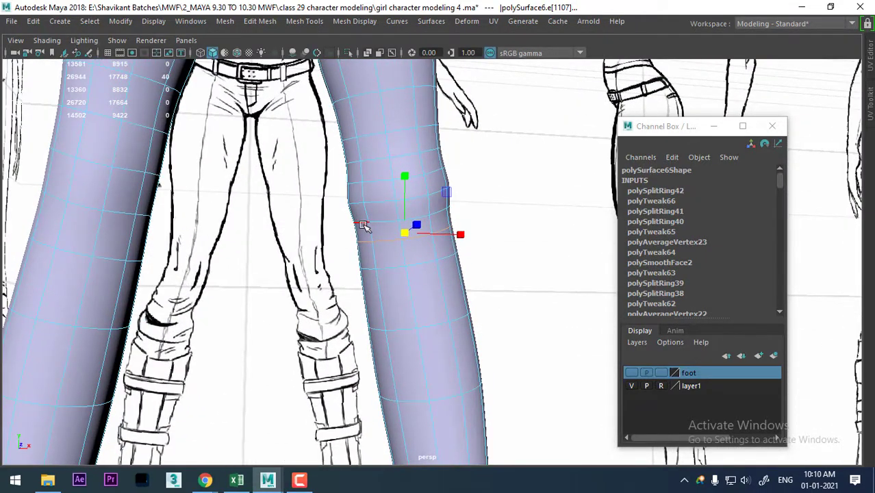
mouse_move(360, 224)
alt+mouse_down()
mouse_move(400, 244)
mouse_move(412, 275)
mouse_move(412, 241)
mouse_move(411, 274)
alt+mouse_up()
click(420, 254)
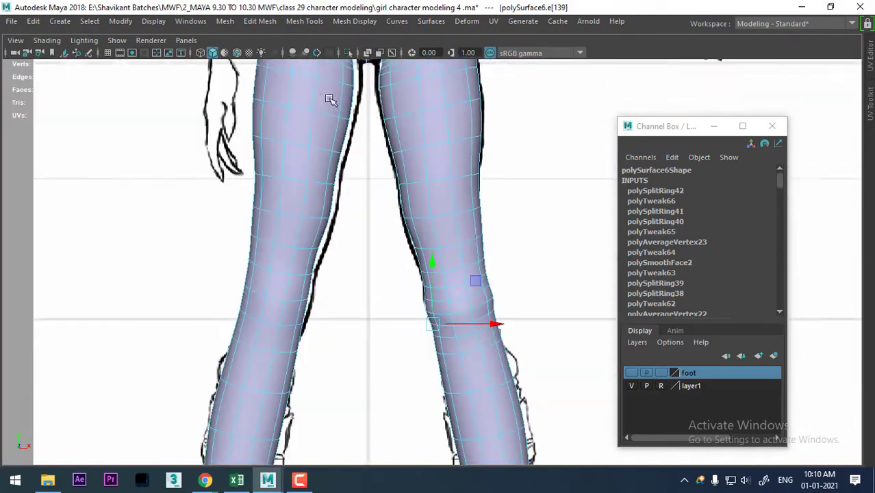
mouse_move(330, 99)
alt+middle_down()
mouse_move(488, 321)
mouse_move(447, 250)
mouse_move(445, 270)
alt+middle_up()
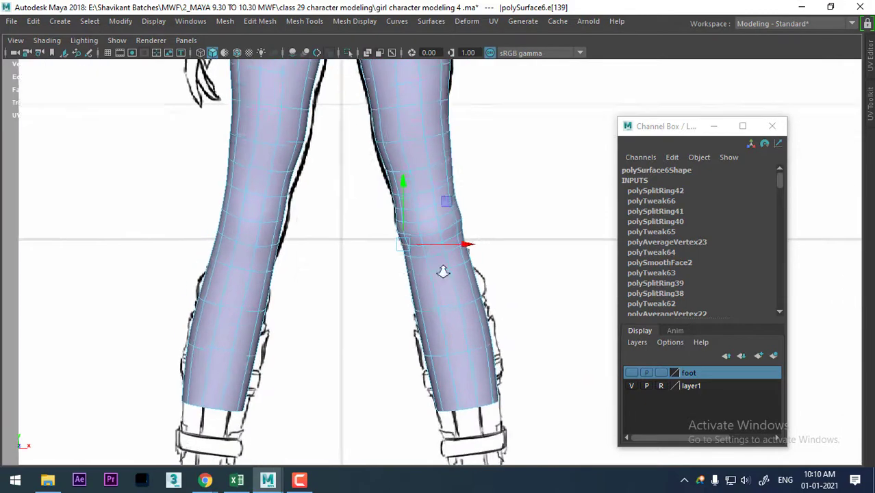
click(60, 42)
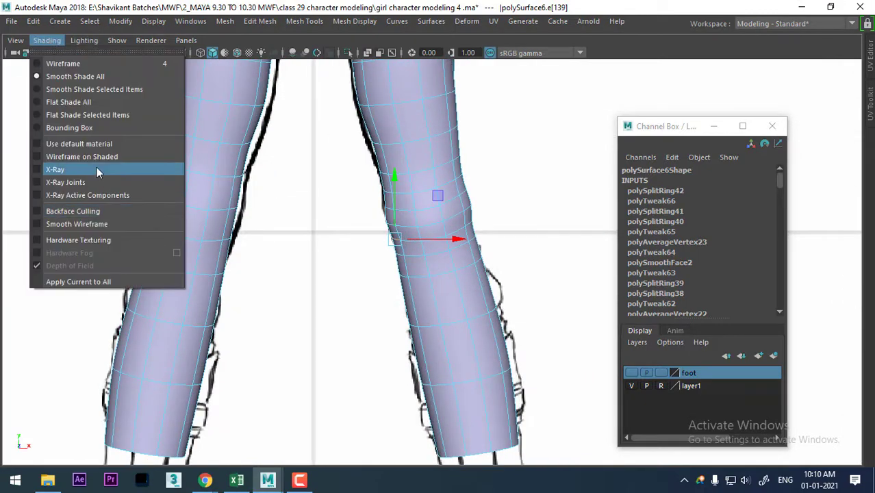
- Turn on X-Ray shading and zoom in on the knee over the reference
click(97, 167)
scroll(476, 316, up, 2)
scroll(495, 226, up, 1)
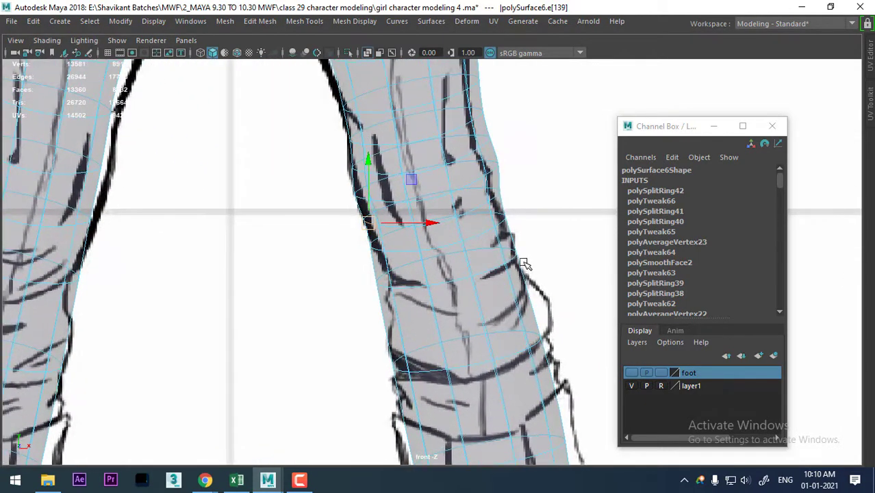
scroll(524, 260, up, 1)
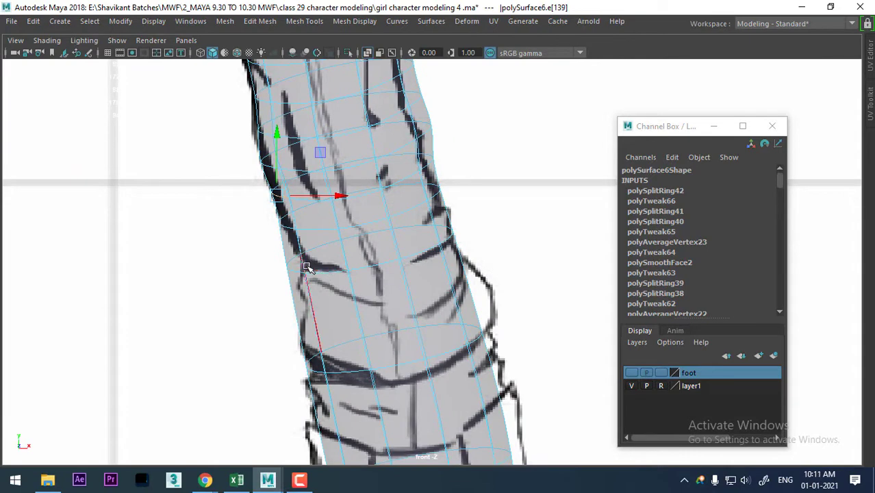
- Insert two edge loops across the knee with To Edge Ring and Split
click(362, 248)
shift+right_drag(405, 218, 254, 289)
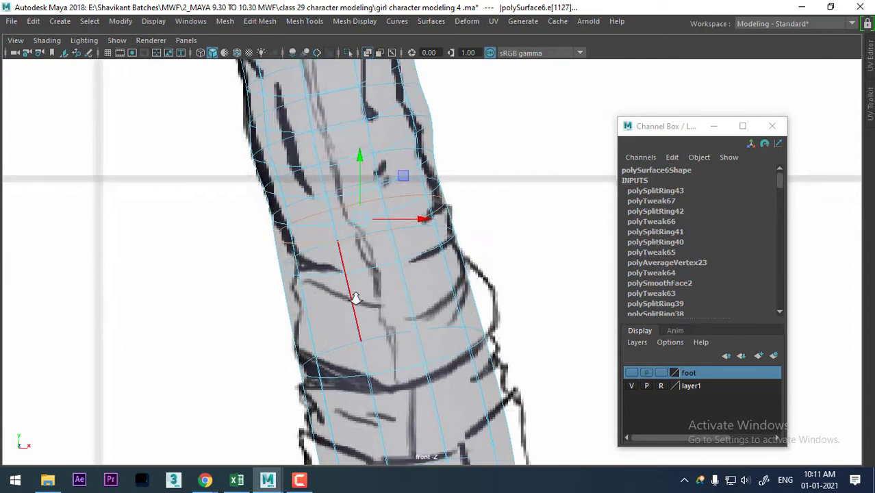
scroll(299, 275, up, 1)
click(282, 259)
shift+right_drag(371, 201, 362, 284)
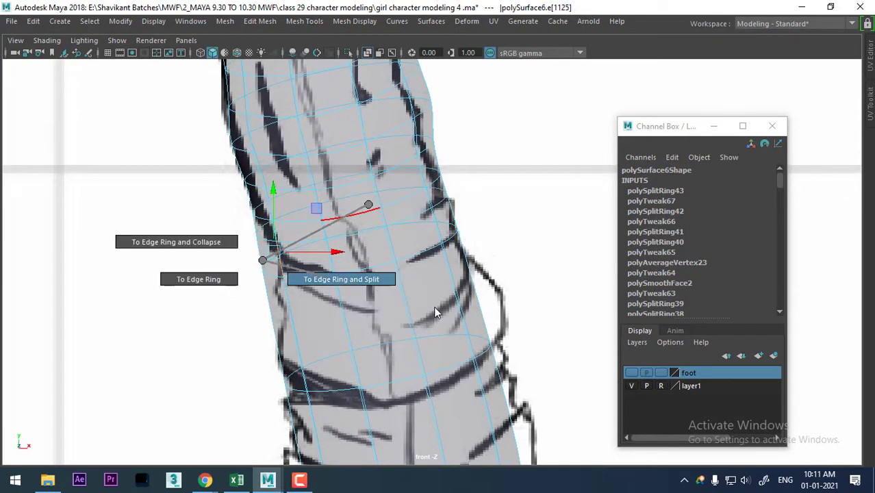
- Nudge an edge below the knee slightly down and right
right_drag(325, 110, 325, 77)
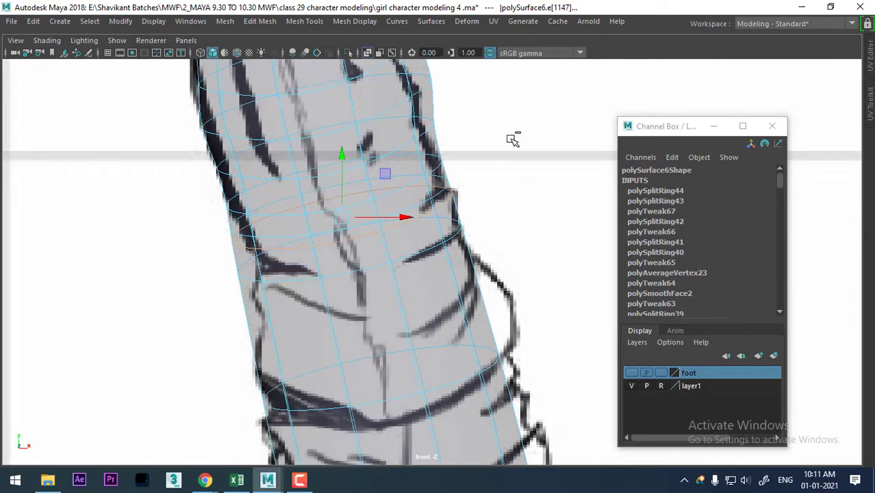
click(300, 265)
drag(269, 228, 274, 235)
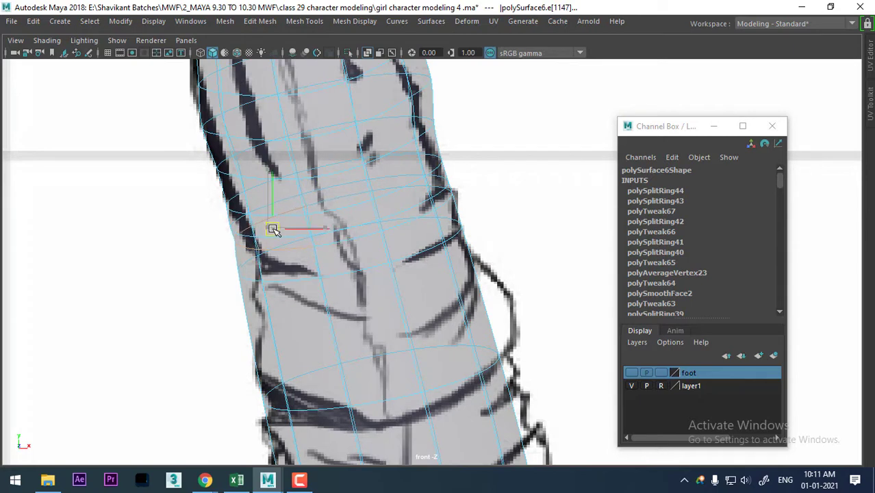
double_click(442, 193)
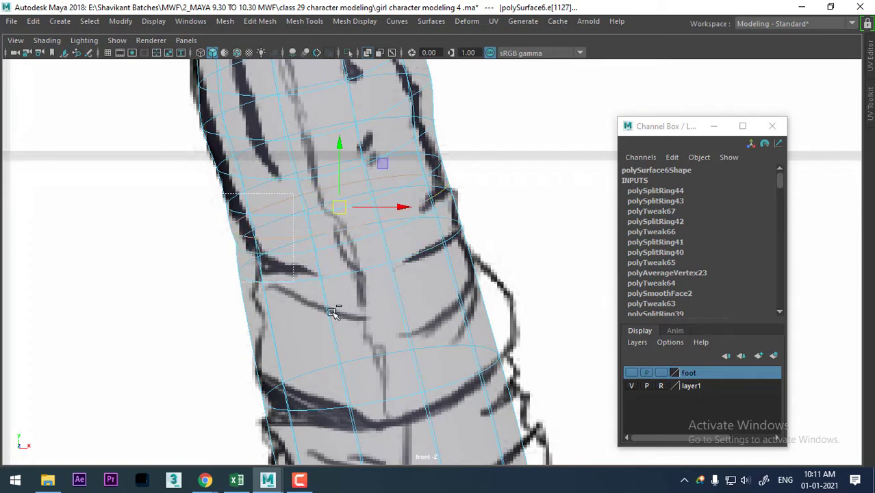
key(ctrl+z)
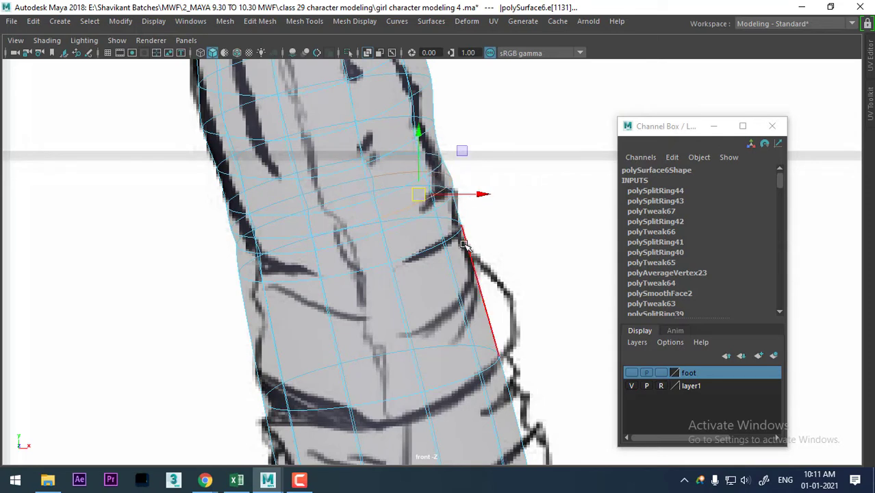
- Insert two more knee edge loops and pull the right-side edge outward to match the sketch
shift+right_drag(508, 189, 479, 260)
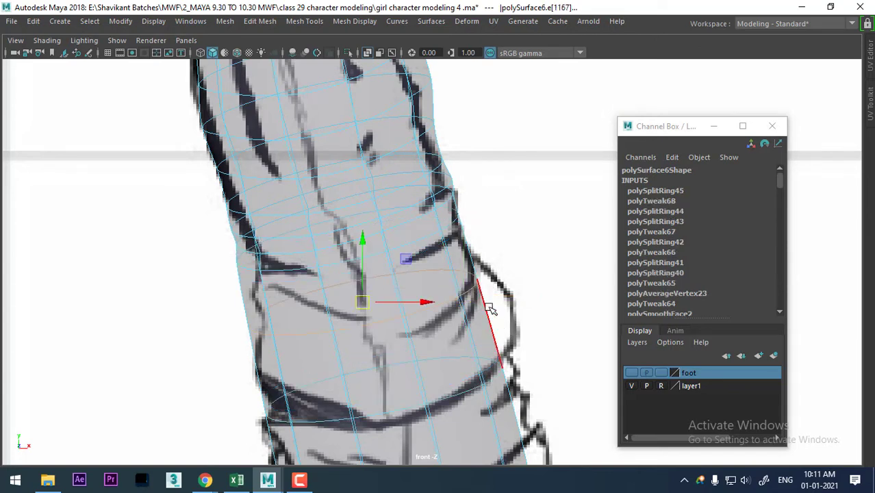
shift+right_drag(541, 218, 490, 330)
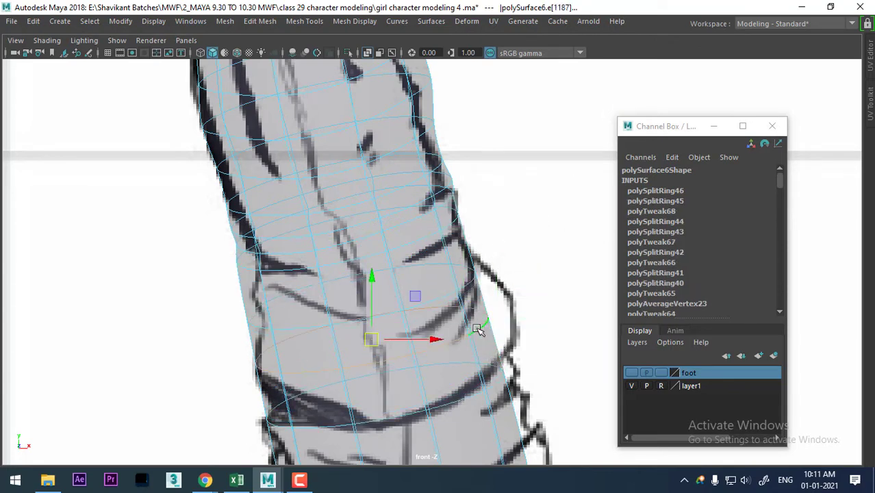
drag(455, 334, 486, 310)
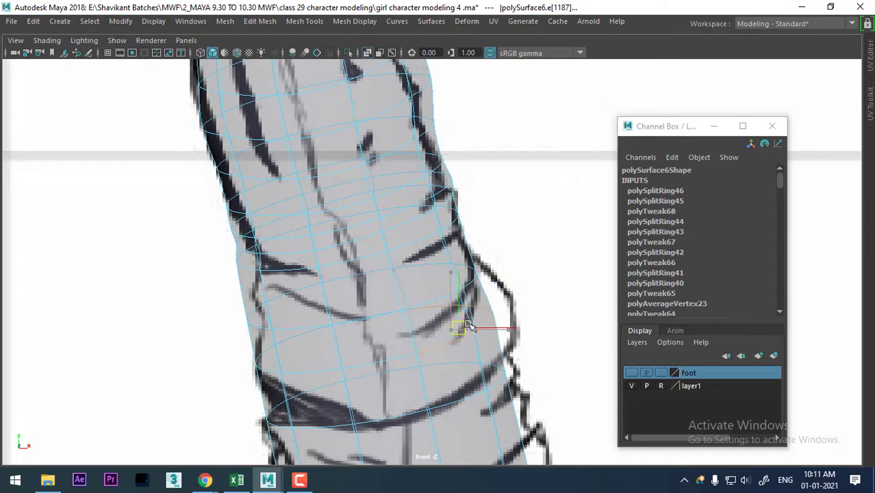
double_click(305, 372)
- Select knee edges and nudge the right-side edge slightly up and left
click(303, 353)
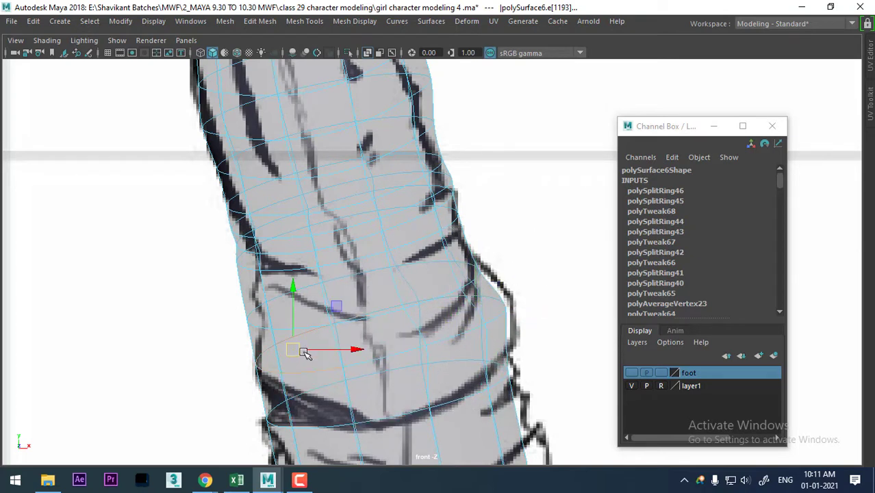
click(285, 351)
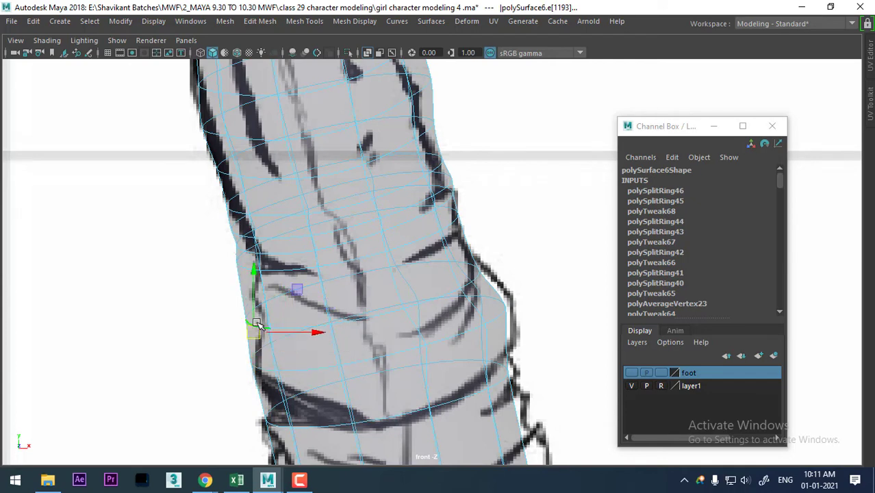
click(362, 301)
drag(335, 391, 333, 391)
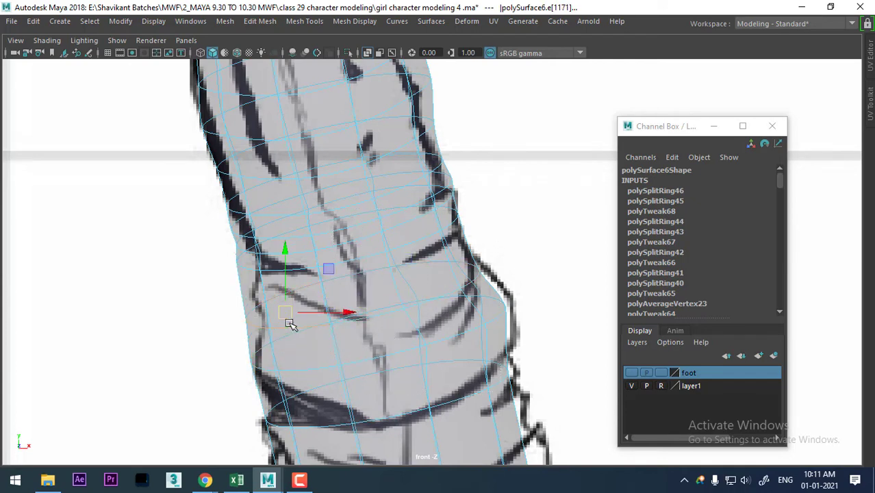
click(477, 284)
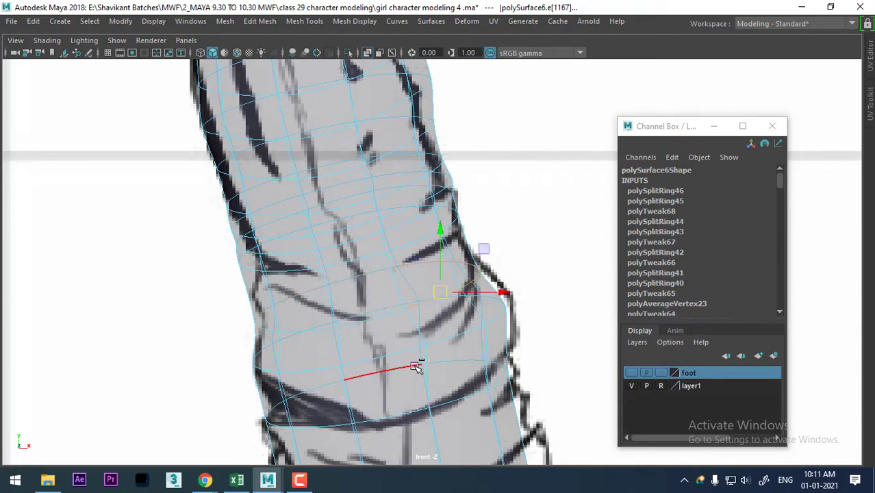
drag(441, 292, 439, 286)
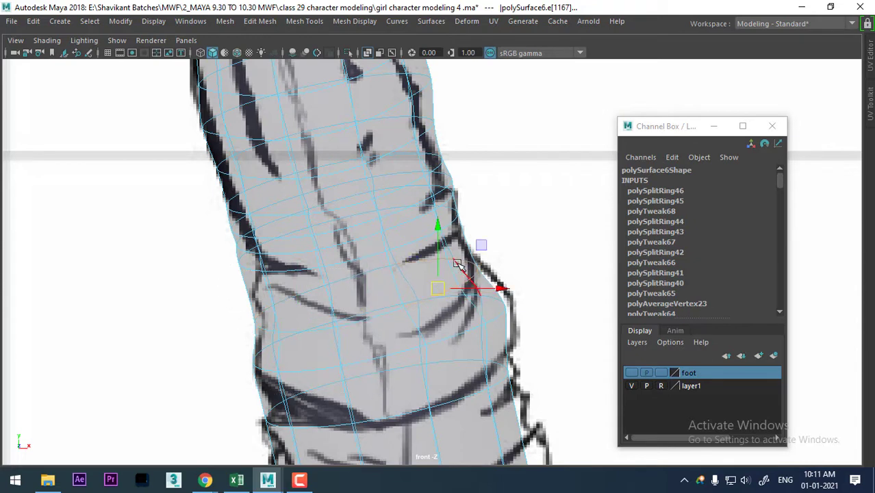
- Push the right outline edges of the knee outward to the right
click(466, 266)
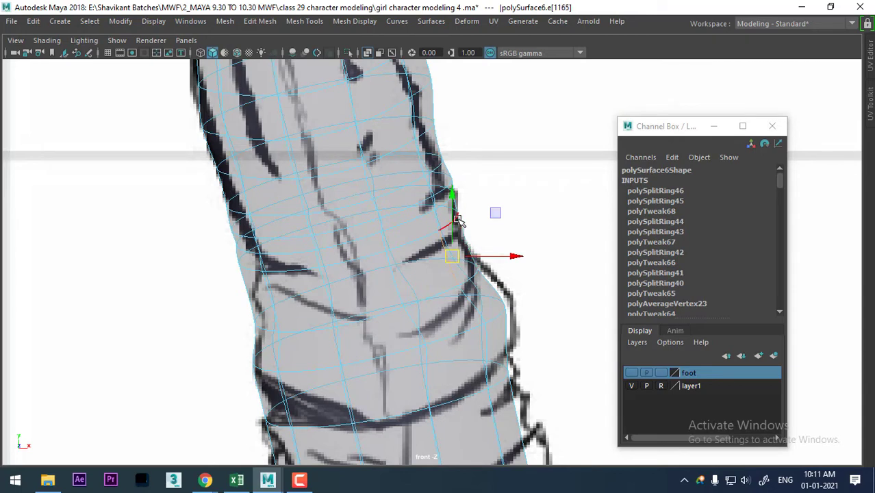
click(343, 226)
click(419, 219)
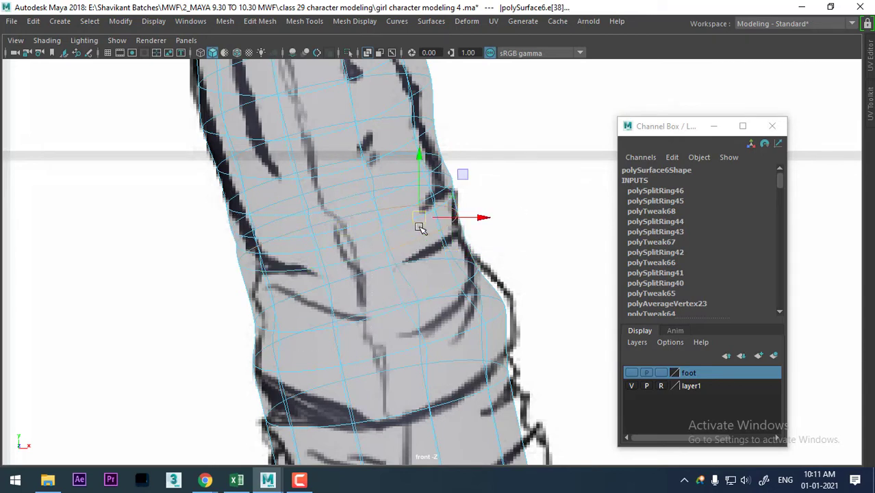
drag(419, 228, 435, 224)
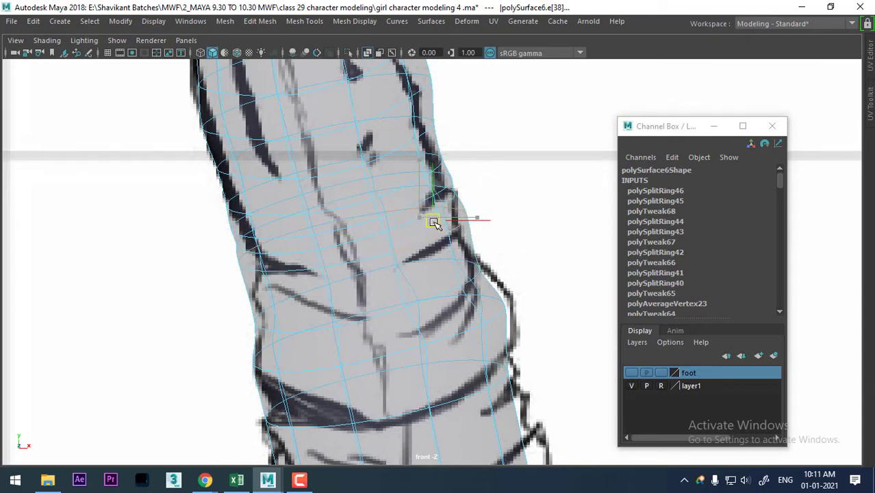
- Insert another edge loop across the knee and nudge its left-side edges up and right
click(336, 307)
shift+right_drag(339, 244, 365, 329)
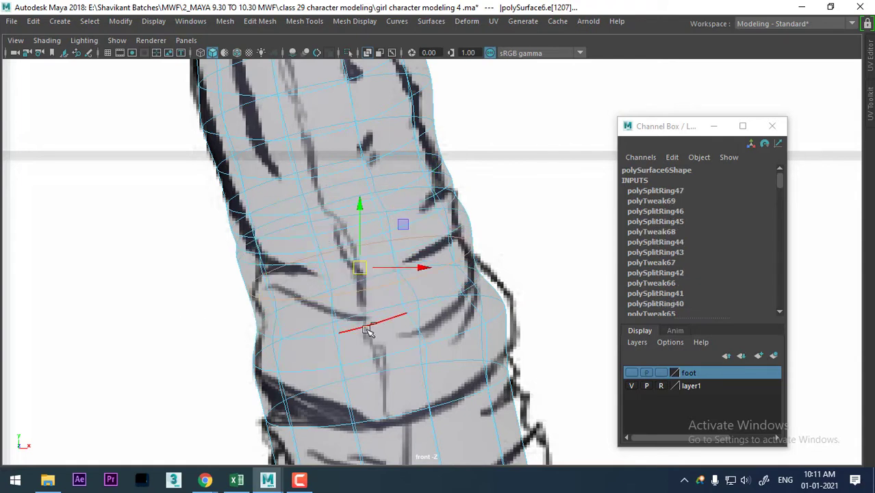
ctrl+drag(407, 325, 342, 360)
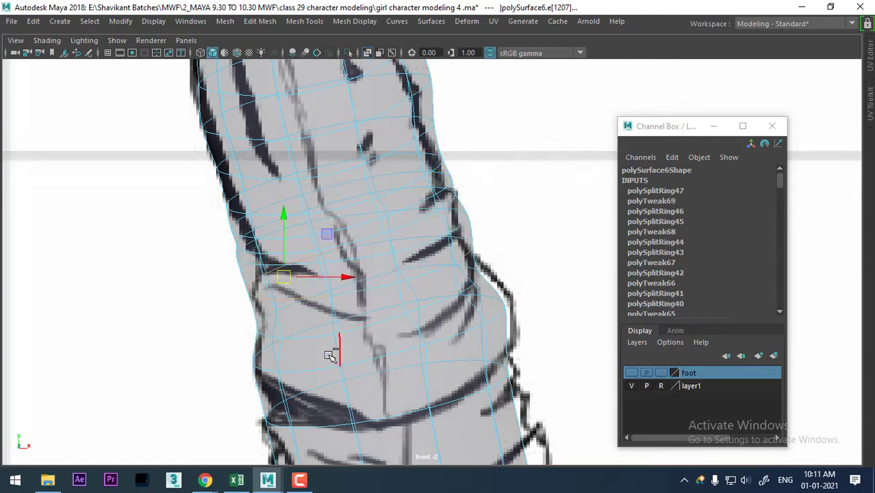
drag(287, 279, 292, 272)
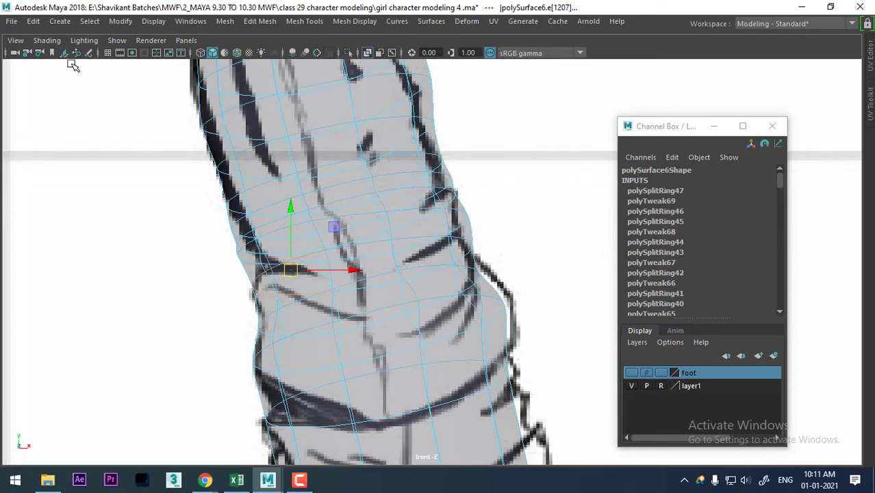
- Split another edge loop from a vertical edge just below the knee
alt+middle_drag(343, 222, 375, 385)
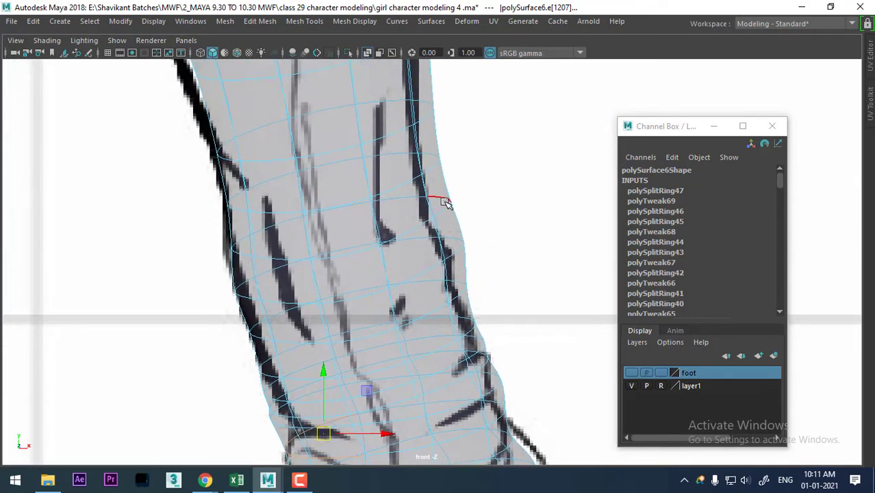
click(413, 220)
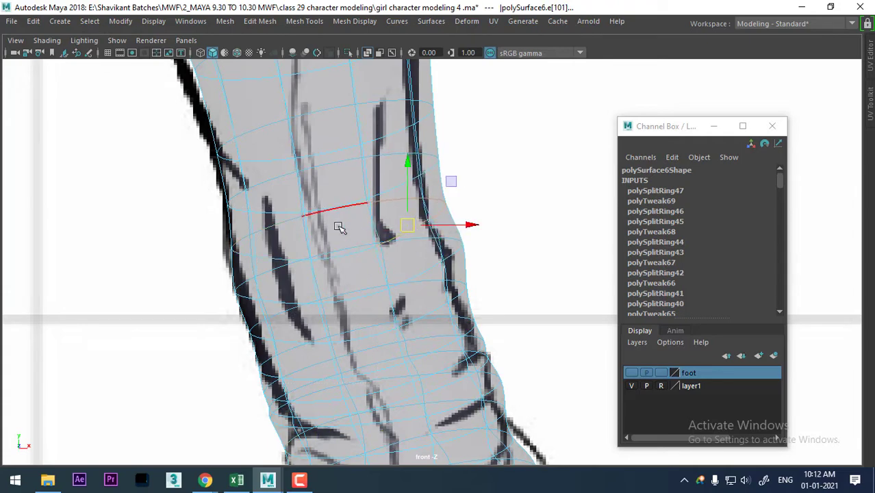
mouse_move(337, 229)
alt+middle_down()
mouse_move(386, 416)
mouse_move(415, 313)
mouse_move(440, 385)
alt+middle_up()
scroll(385, 416, down, 3)
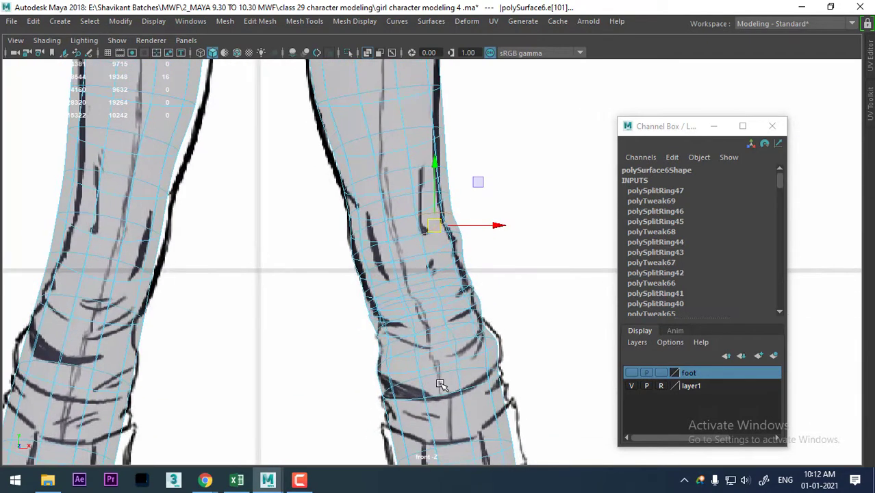
scroll(420, 330, up, 2)
scroll(414, 303, up, 2)
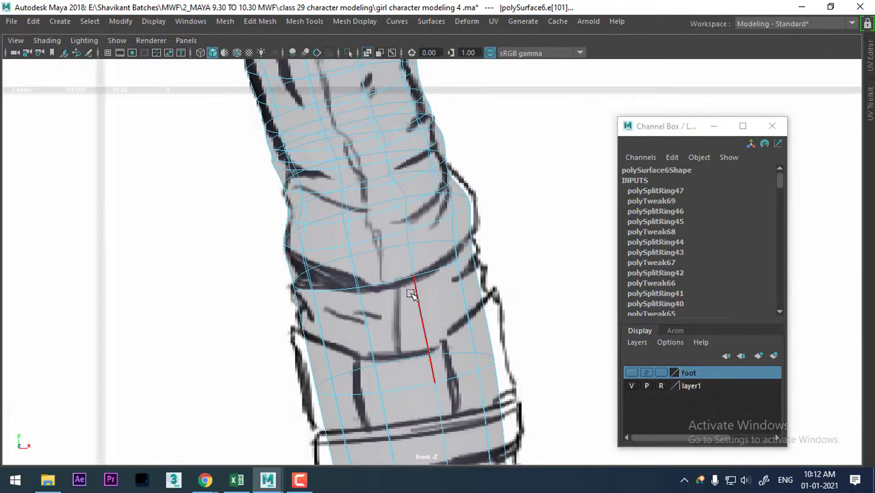
click(412, 253)
ctrl+right_drag(442, 250, 529, 366)
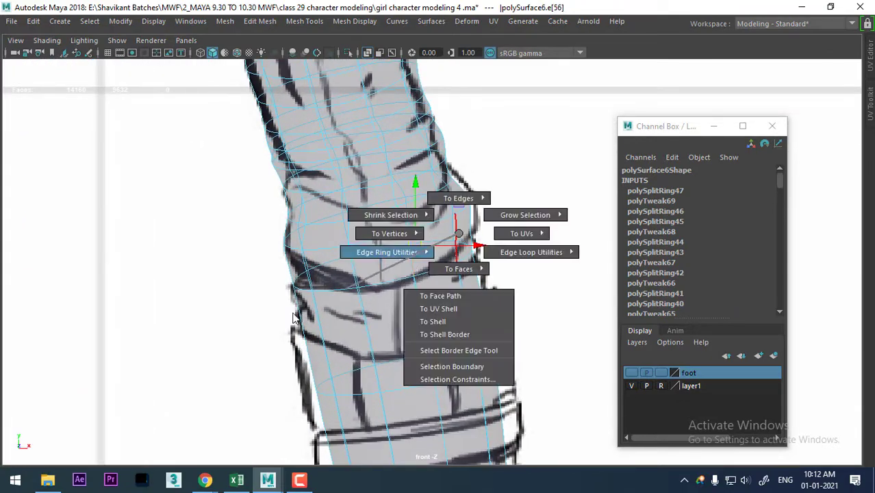
scroll(425, 301, down, 3)
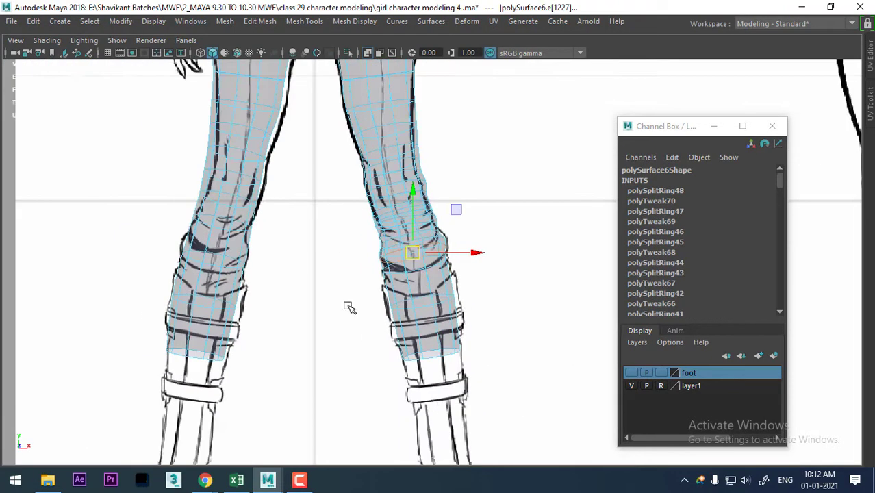
- Turn off X-Ray shading and return to Object Mode
click(47, 41)
click(83, 170)
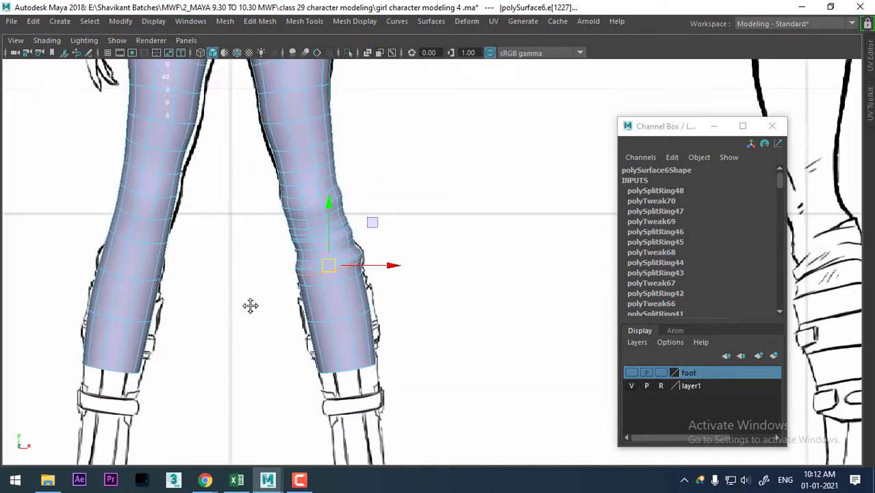
key(space)
scroll(411, 262, up, 3)
scroll(411, 262, down, 3)
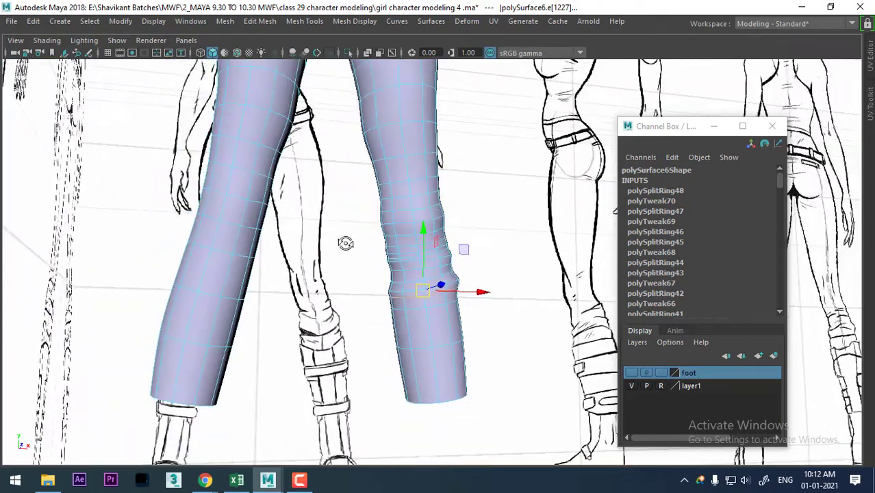
right_drag(401, 108, 456, 90)
- Tumble the perspective camera around the legs down to a low view of the lower legs
alt+drag(468, 269, 486, 282)
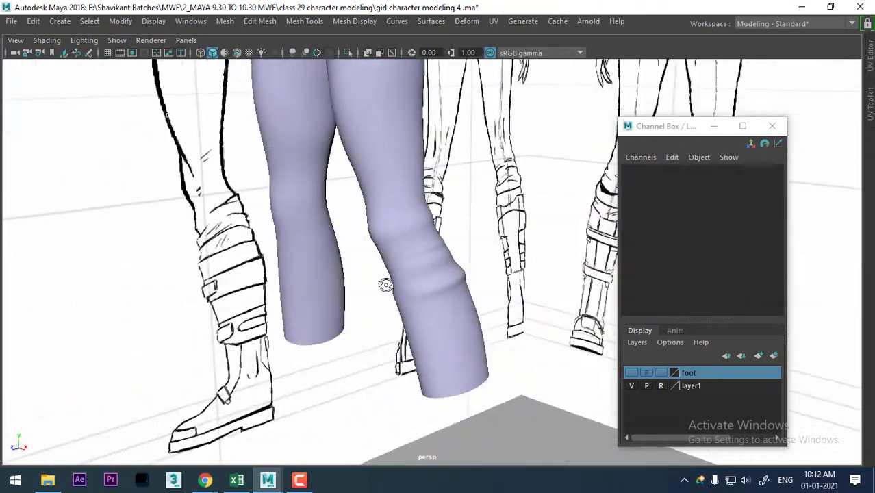
mouse_move(423, 304)
alt+mouse_down()
mouse_move(438, 306)
mouse_move(257, 335)
alt+mouse_up()
mouse_move(175, 249)
alt+mouse_down()
mouse_move(224, 265)
mouse_move(306, 267)
alt+mouse_up()
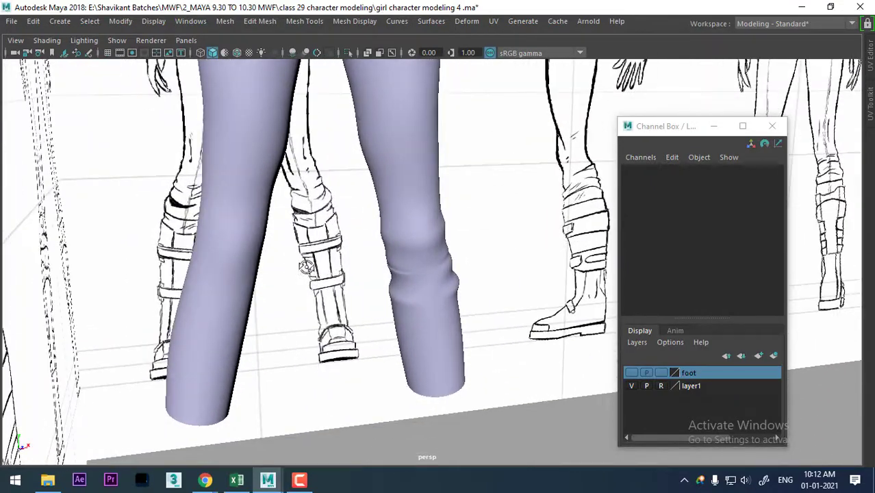
scroll(525, 387, up, 3)
click(432, 289)
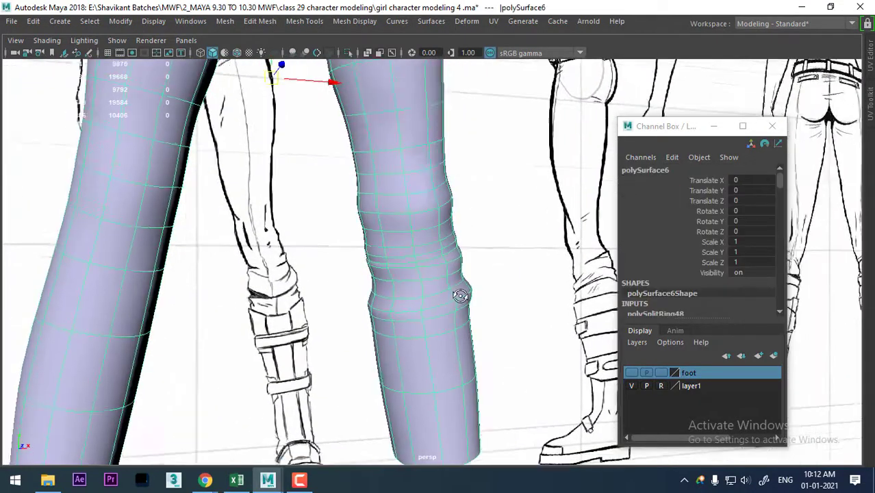
scroll(507, 318, up, 2)
click(524, 284)
scroll(524, 284, down, 3)
mouse_move(524, 284)
alt+mouse_down()
mouse_move(417, 217)
mouse_move(396, 254)
mouse_move(382, 203)
mouse_move(477, 282)
alt+mouse_up()
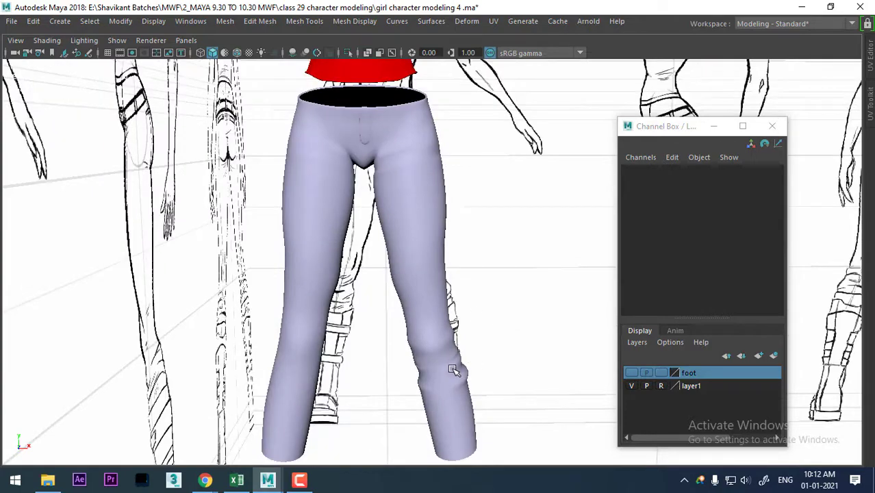
mouse_move(454, 369)
alt+mouse_down()
mouse_move(458, 256)
mouse_move(461, 265)
mouse_move(425, 297)
alt+mouse_up()
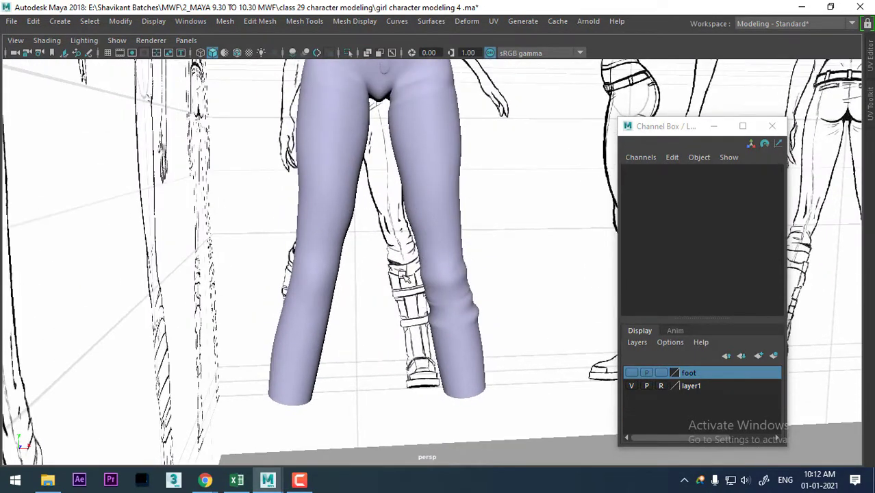
click(325, 257)
key(space)
- In X-Ray front view, zoom on one knee and insert an edge loop with Insert Edge Loop Tool
drag(325, 260, 309, 293)
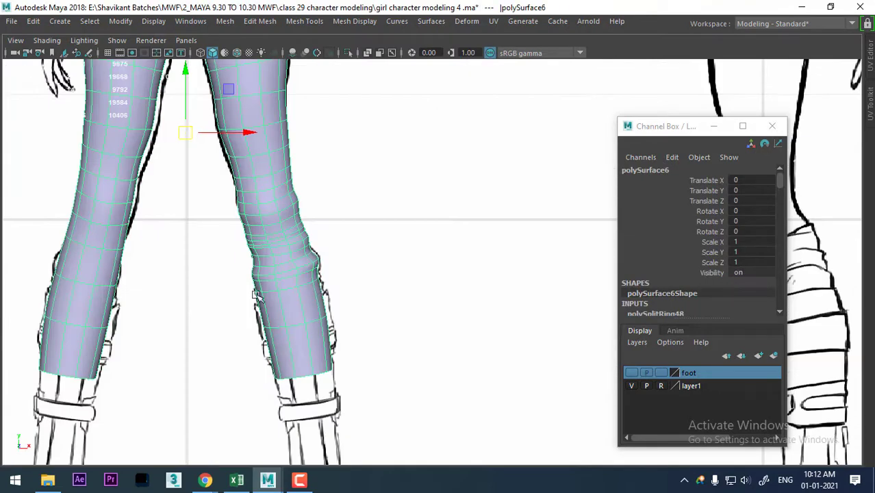
click(48, 41)
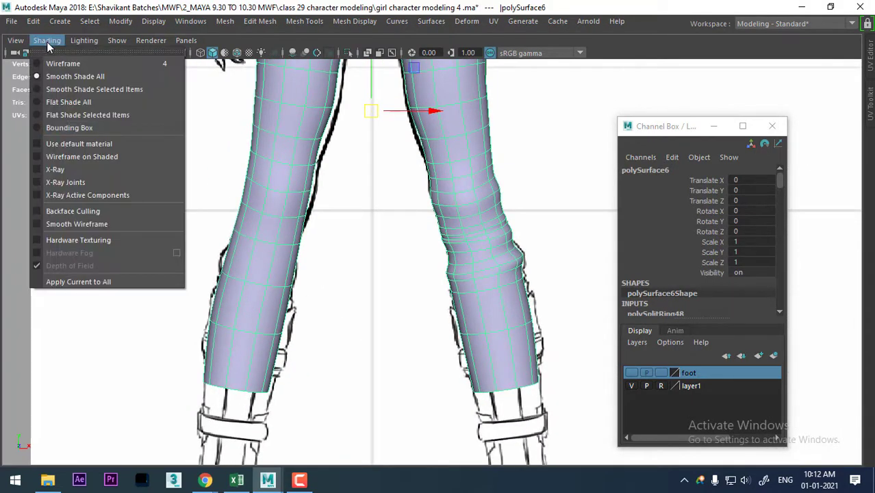
click(56, 170)
alt+drag(470, 241, 452, 198)
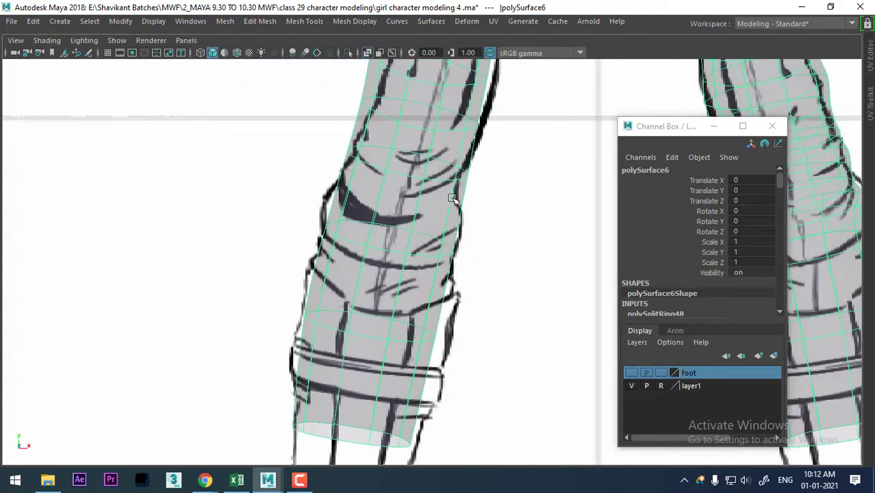
shift+right_click(458, 193)
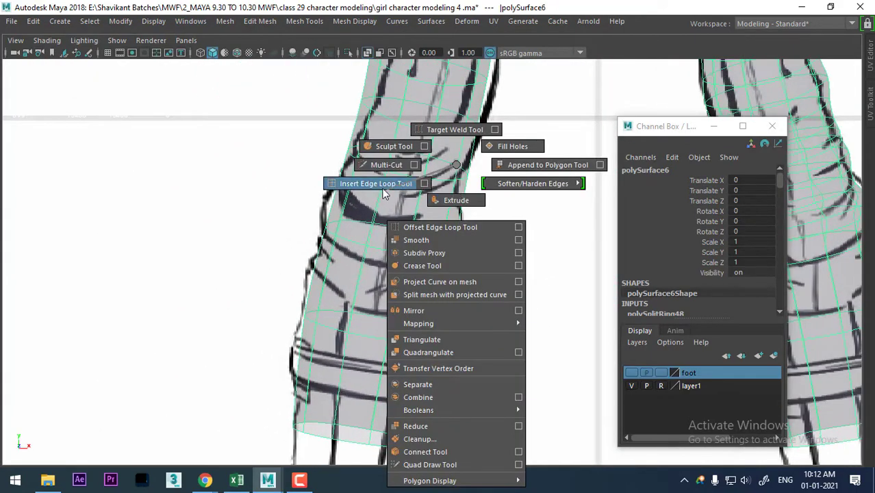
shift+right_drag(458, 193, 375, 183)
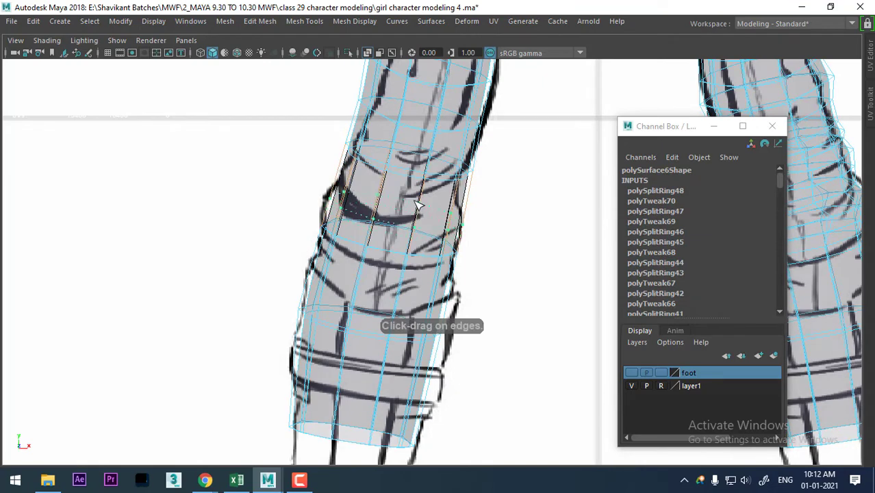
click(417, 204)
- Insert two more edge loops across the knee with the Insert Edge Loop Tool
click(385, 194)
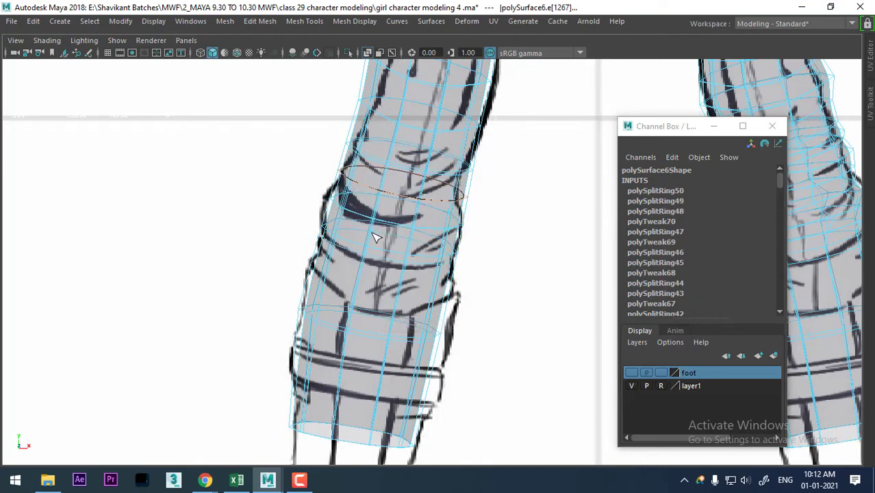
click(373, 235)
key(w)
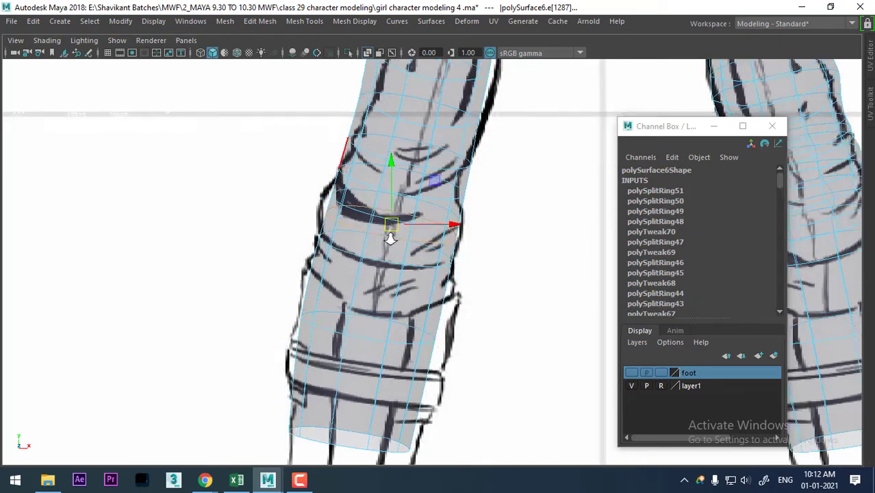
scroll(345, 210, up, 1)
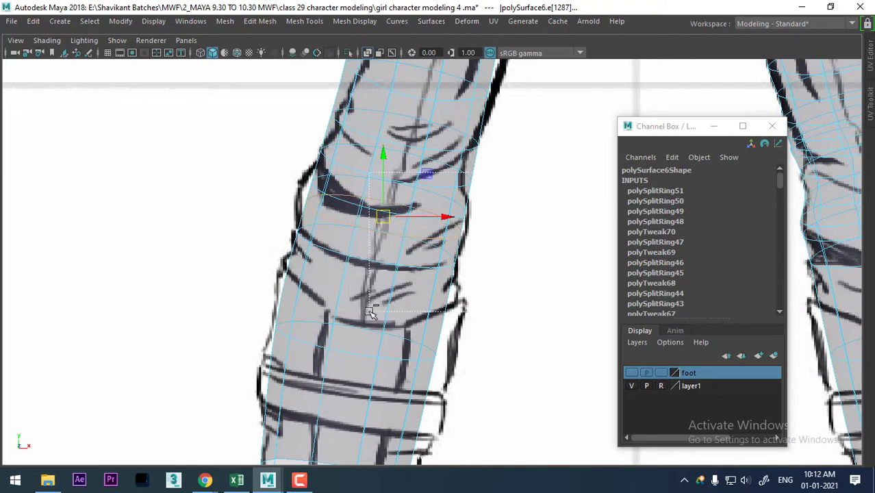
- Select vertices and edges along both sides of the knee fold
click(319, 203)
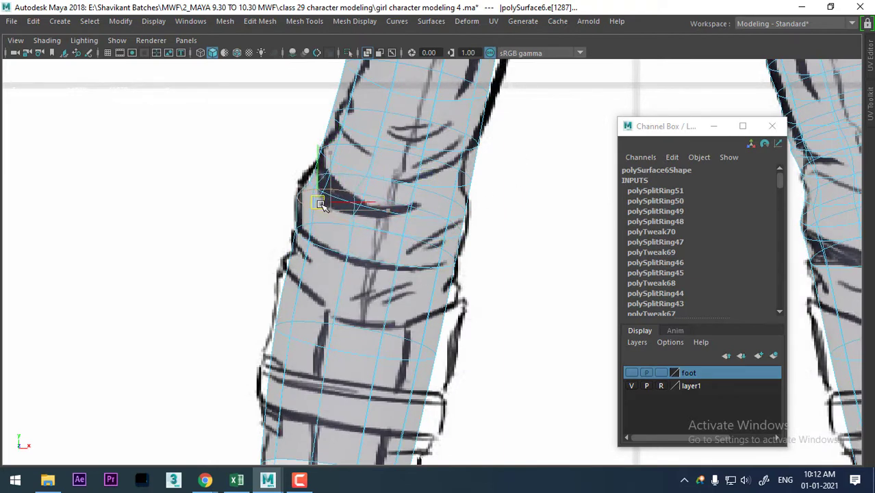
double_click(453, 239)
click(434, 235)
click(439, 227)
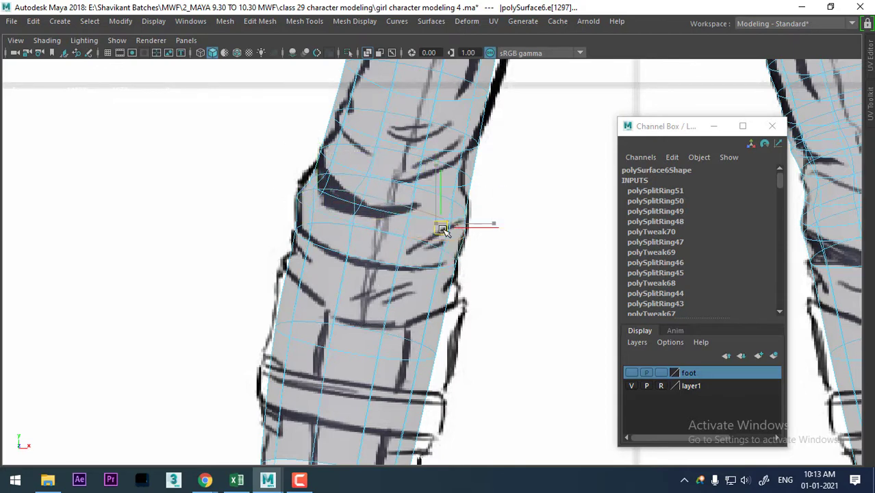
alt+middle_drag(401, 195, 397, 250)
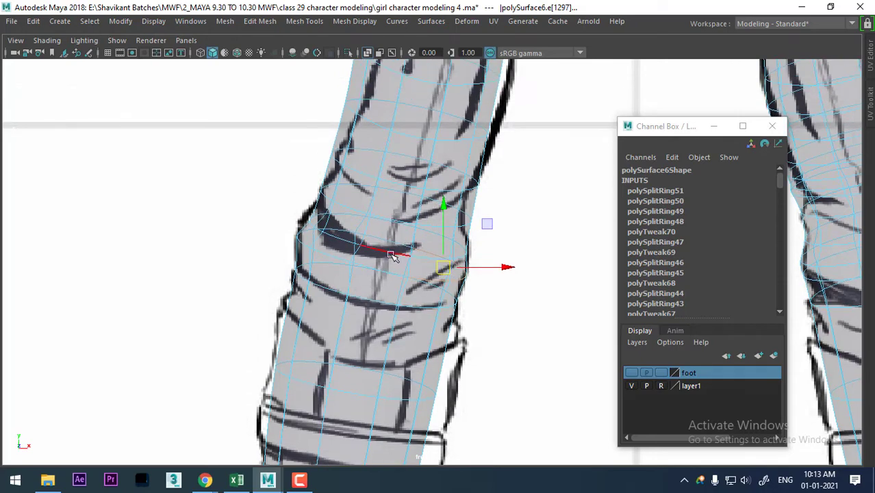
click(353, 284)
ctrl+right_drag(427, 199, 255, 288)
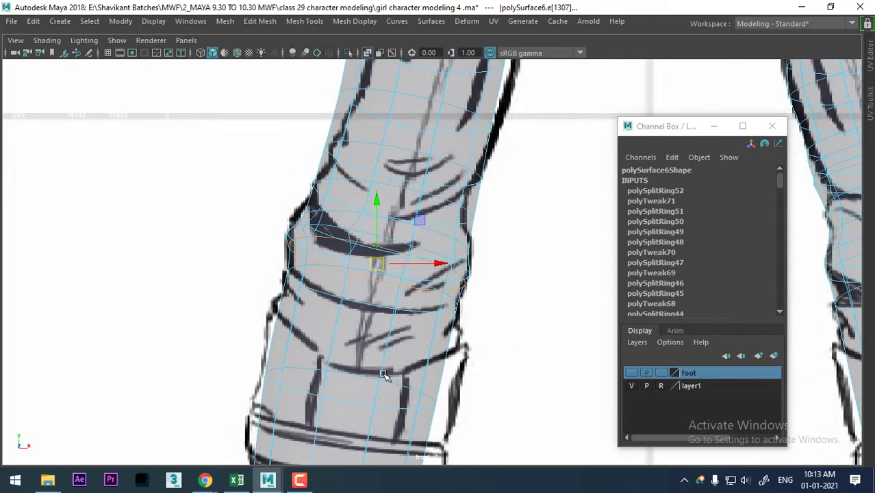
click(321, 255)
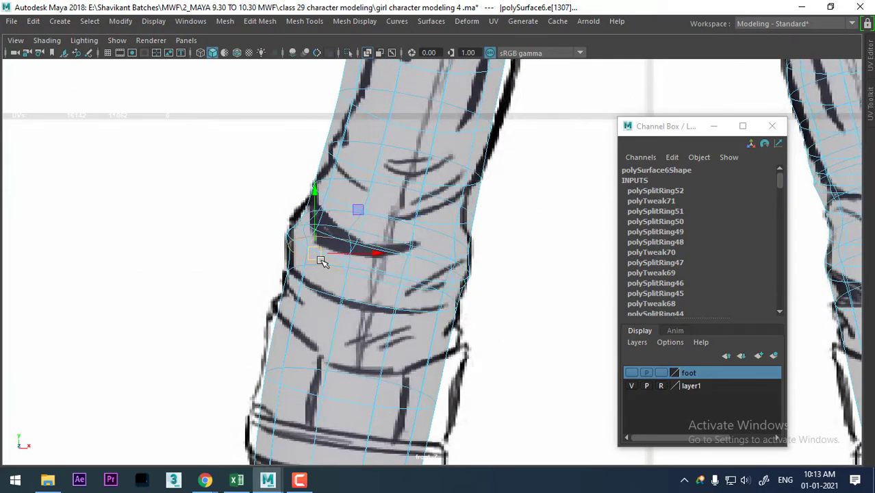
shift+click(421, 288)
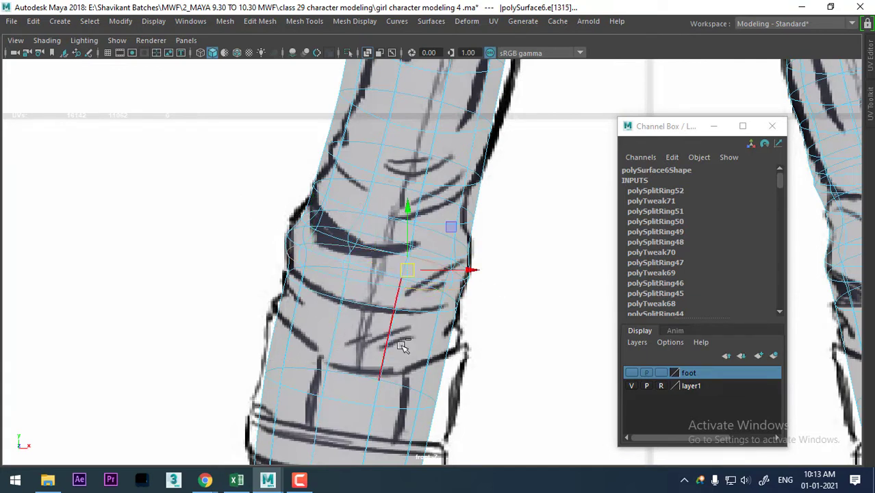
click(413, 279)
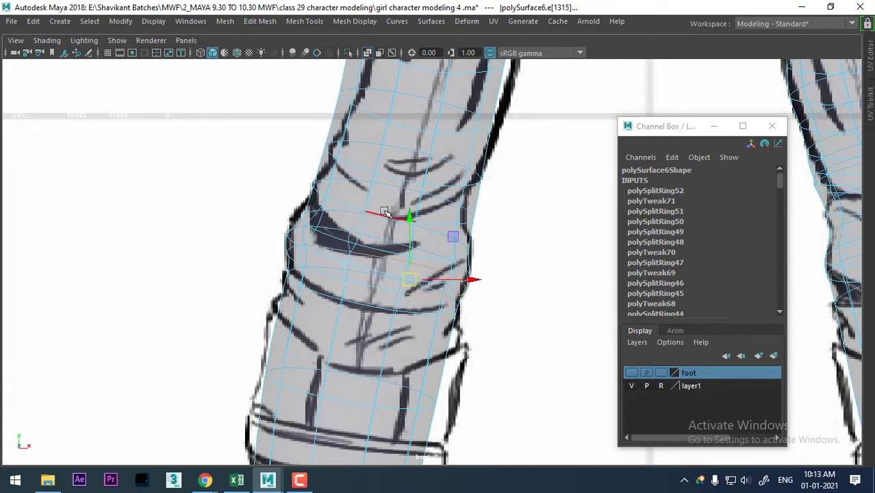
- Split an edge loop through the knee fold and pull its edge up and left
click(337, 180)
ctrl+right_drag(401, 152, 549, 259)
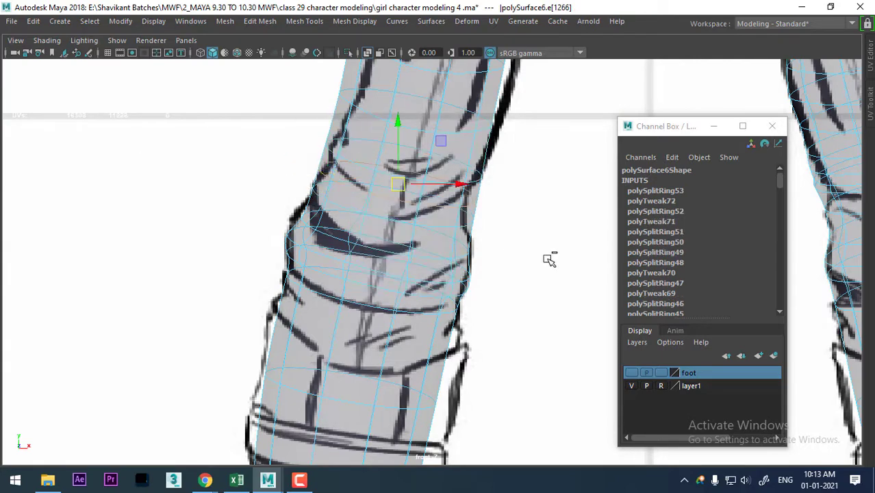
key(Down)
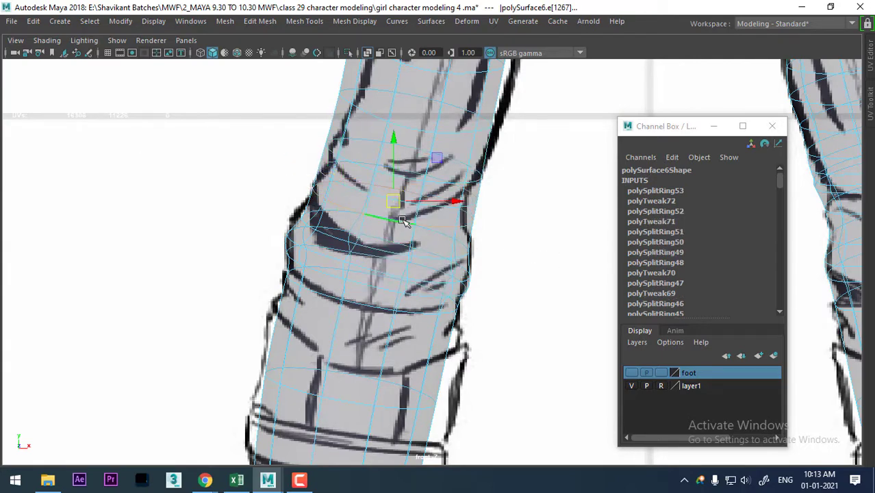
key(r)
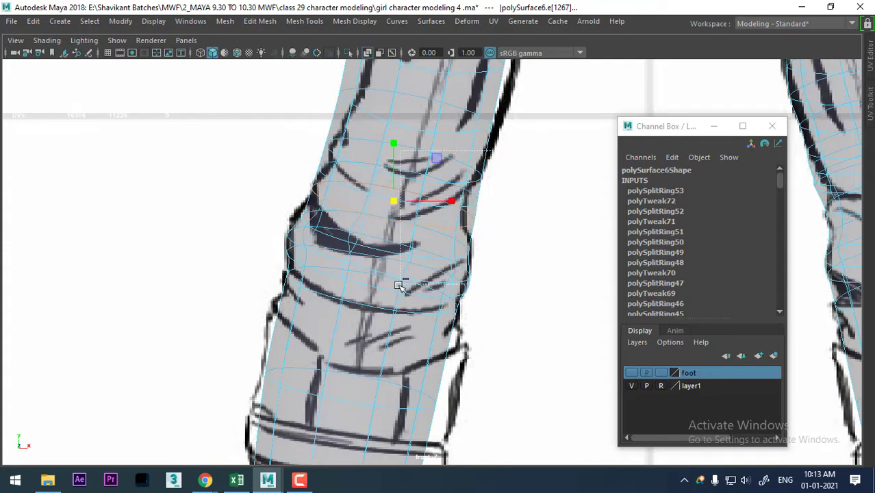
drag(400, 286, 363, 293)
key(w)
drag(341, 197, 336, 191)
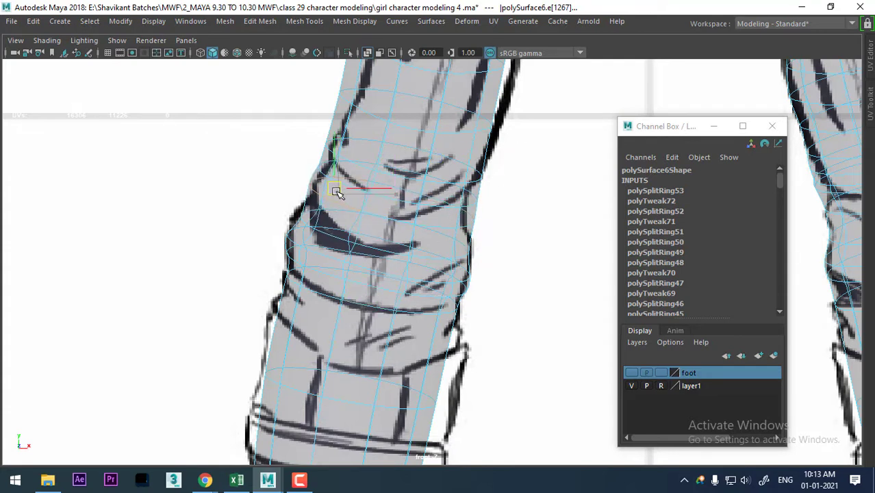
- Select more fold edges and insert another edge loop above the fold
shift+click(447, 229)
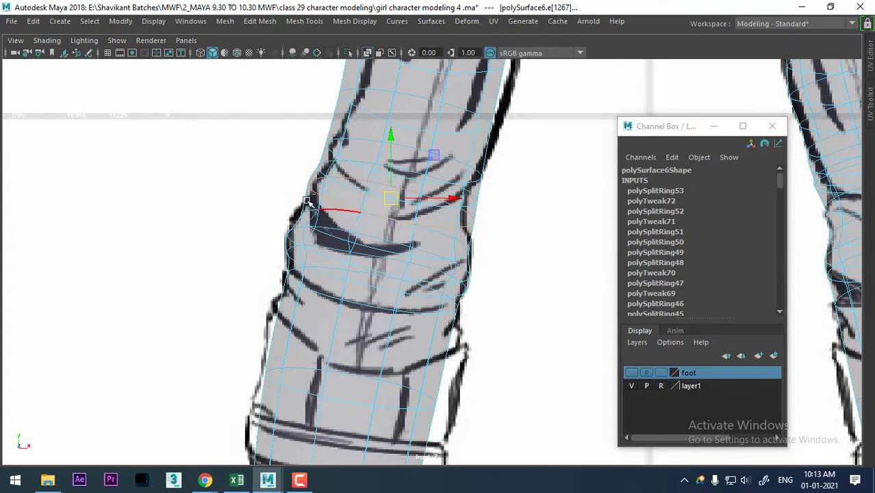
ctrl+drag(409, 254, 409, 254)
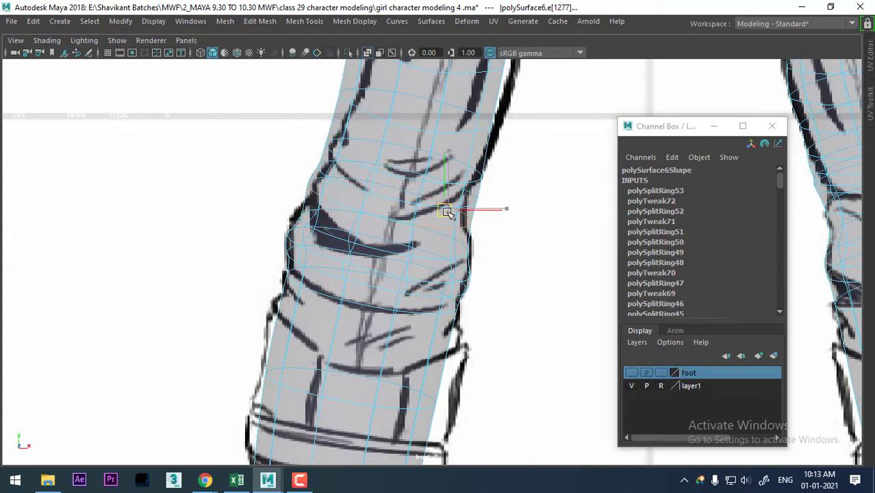
key(w)
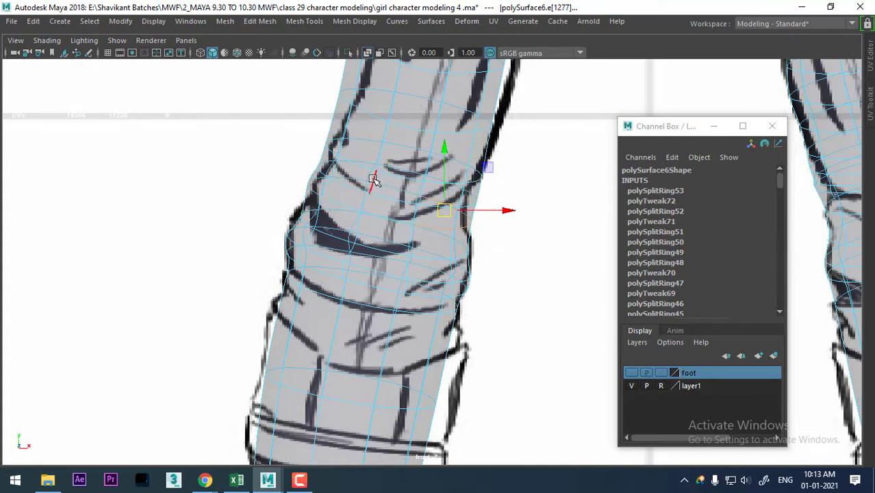
click(373, 179)
shift+right_drag(415, 142, 248, 215)
mouse_move(493, 235)
alt+mouse_down()
mouse_move(430, 232)
mouse_move(437, 313)
mouse_move(414, 344)
alt+mouse_up()
- Insert a new edge loop around the leg from its left-side knee edge
scroll(338, 214, up, 2)
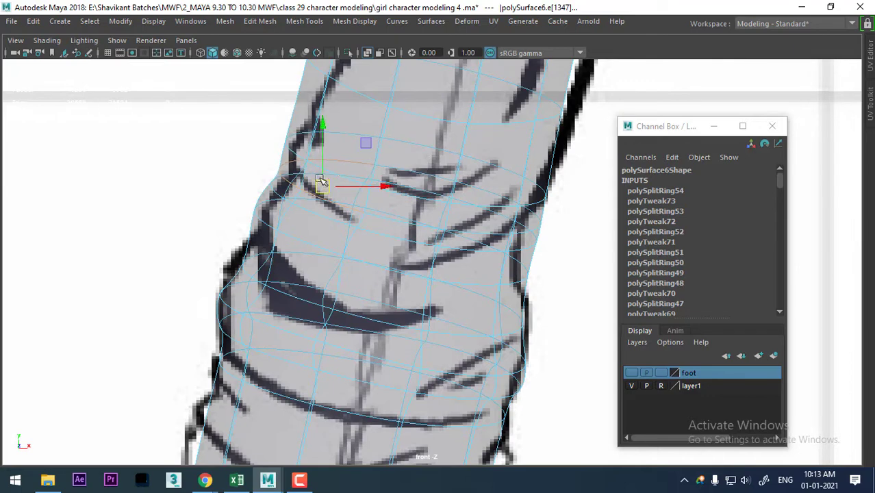
click(295, 150)
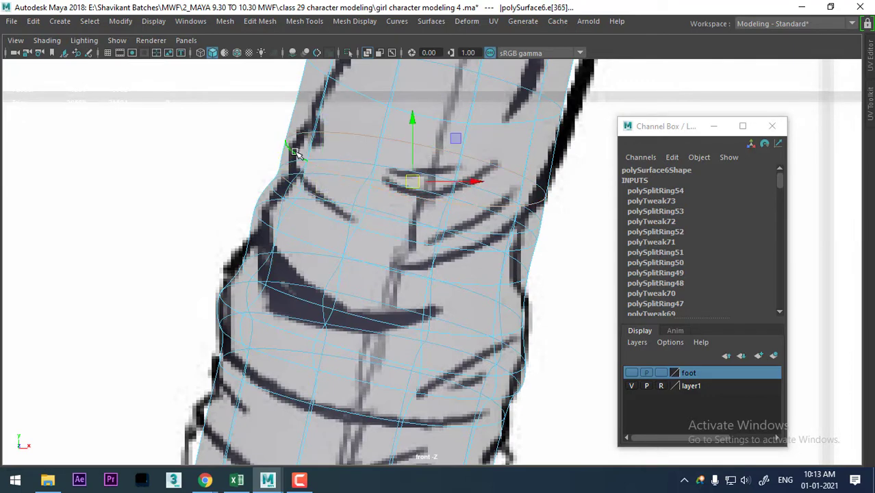
mouse_move(335, 179)
alt+mouse_down()
mouse_move(313, 210)
mouse_move(296, 146)
alt+mouse_up()
click(274, 161)
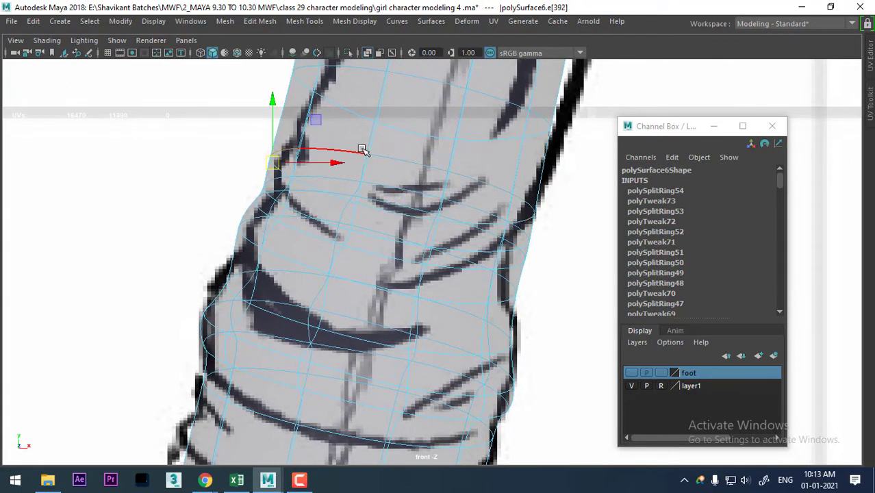
ctrl+right_drag(237, 189, 245, 192)
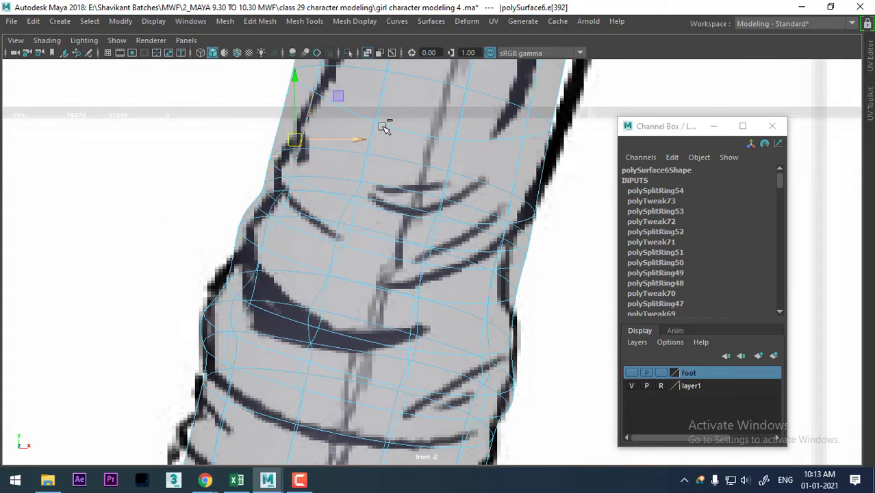
ctrl+right_drag(383, 125, 151, 175)
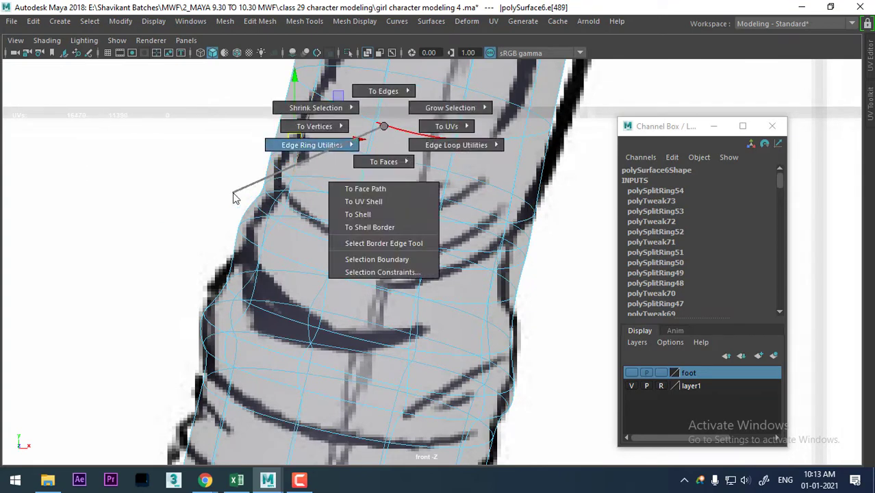
- Select edges along the right side of the knee and pan to the lower knee
double_click(278, 182)
drag(541, 161, 403, 378)
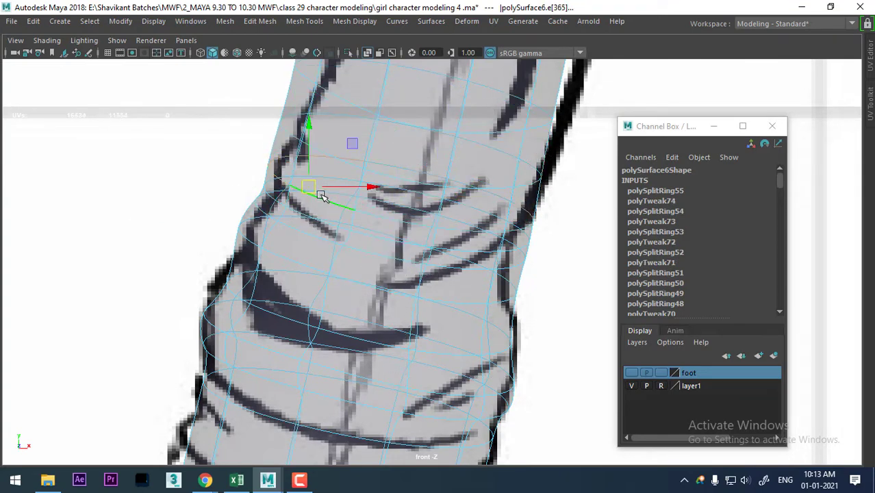
click(461, 227)
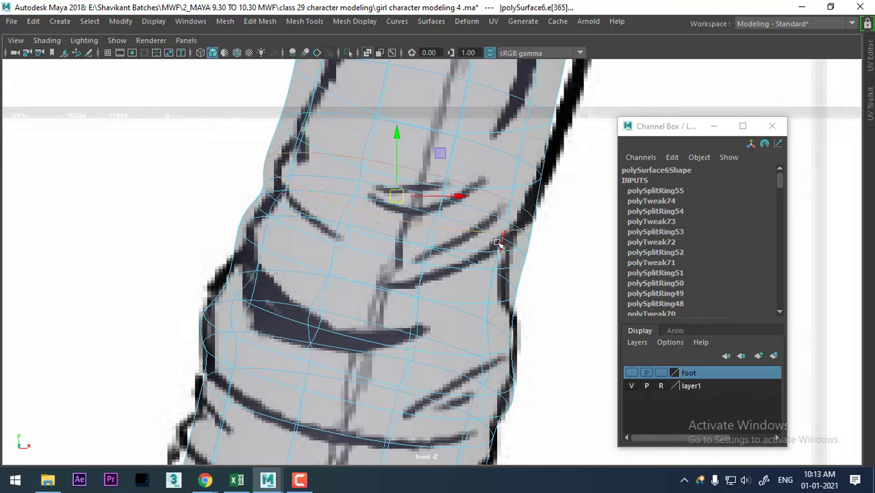
click(472, 229)
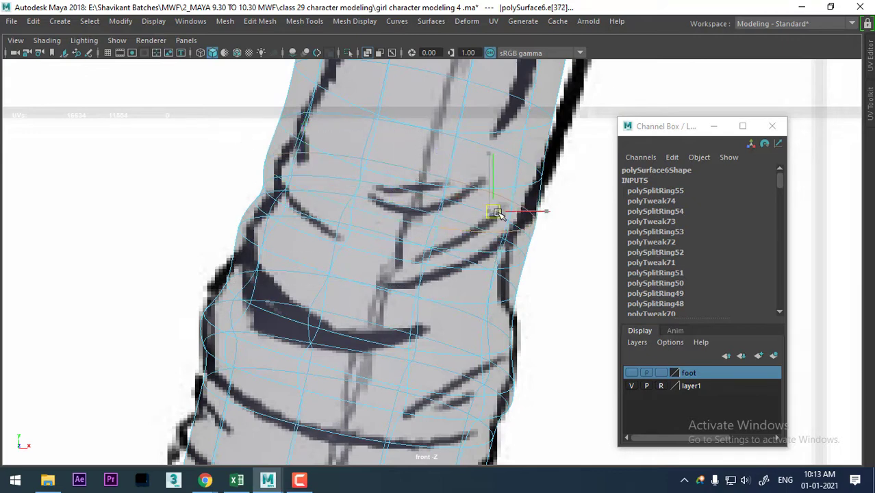
alt+middle_drag(504, 238, 420, 233)
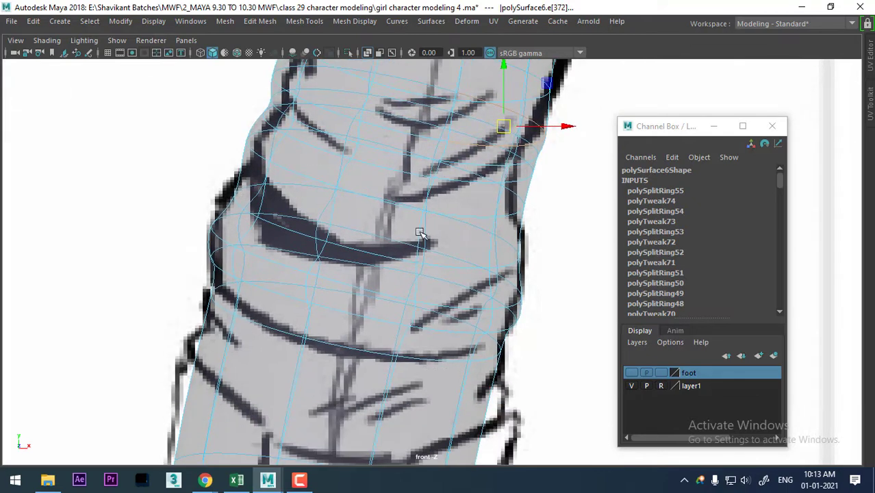
- Insert two more knee edge loops, then undo back to the earlier edge
click(326, 211)
ctrl+right_drag(258, 226, 379, 256)
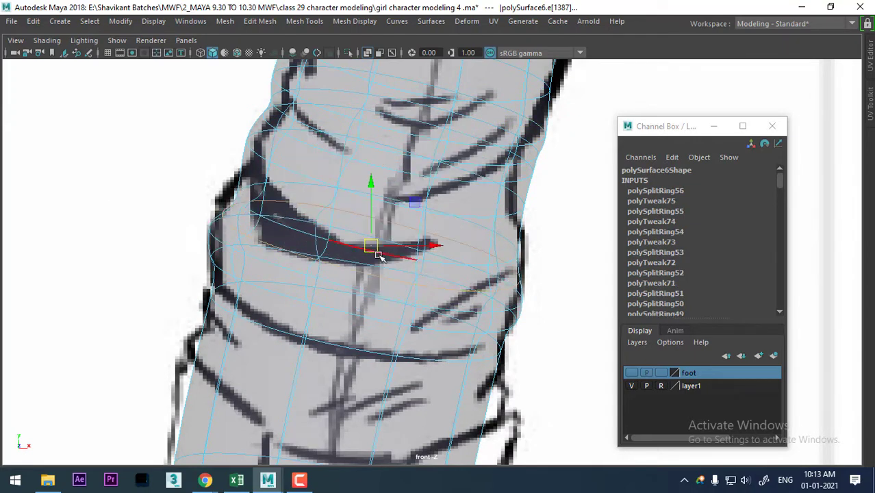
click(247, 167)
ctrl+right_drag(346, 142, 342, 219)
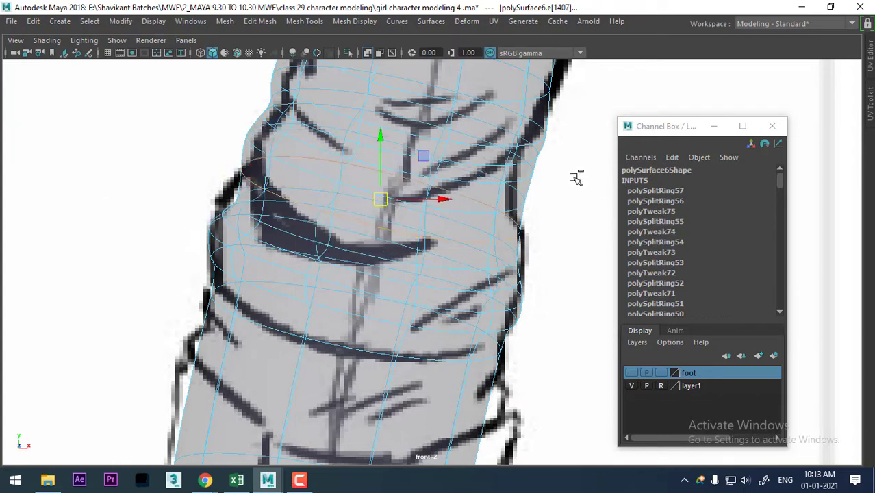
key(ctrl+z)
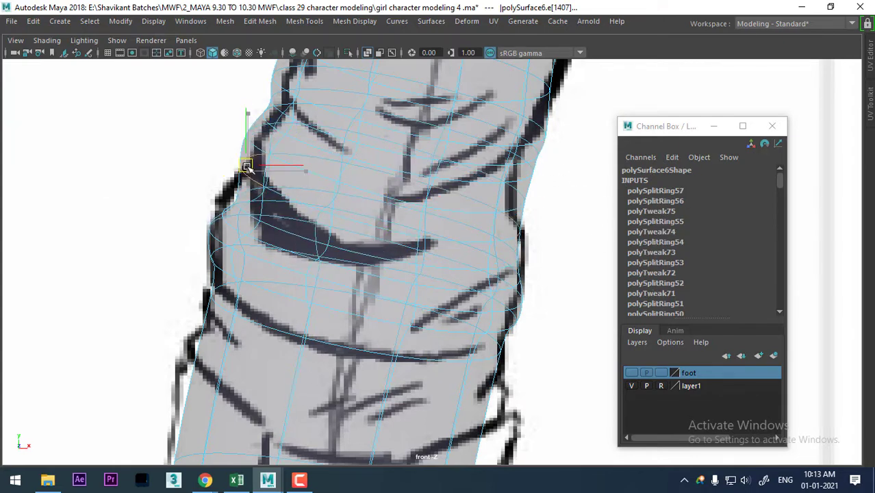
key(ctrl+z)
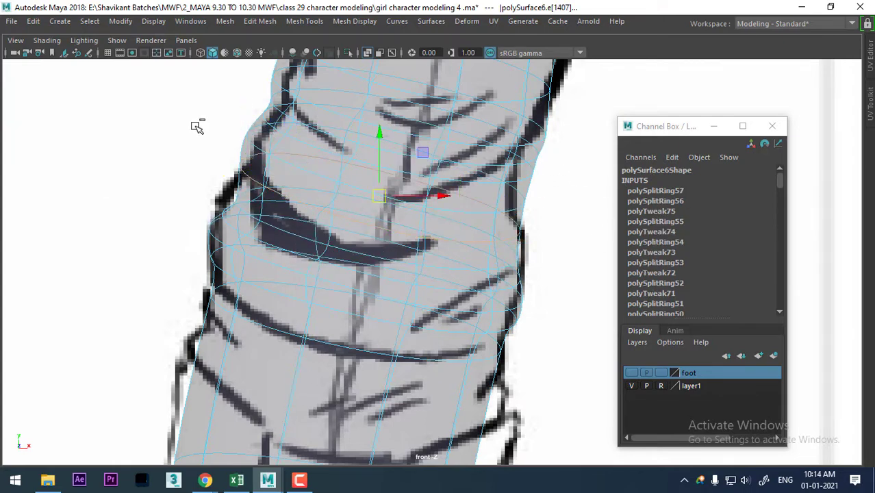
key(ctrl+z)
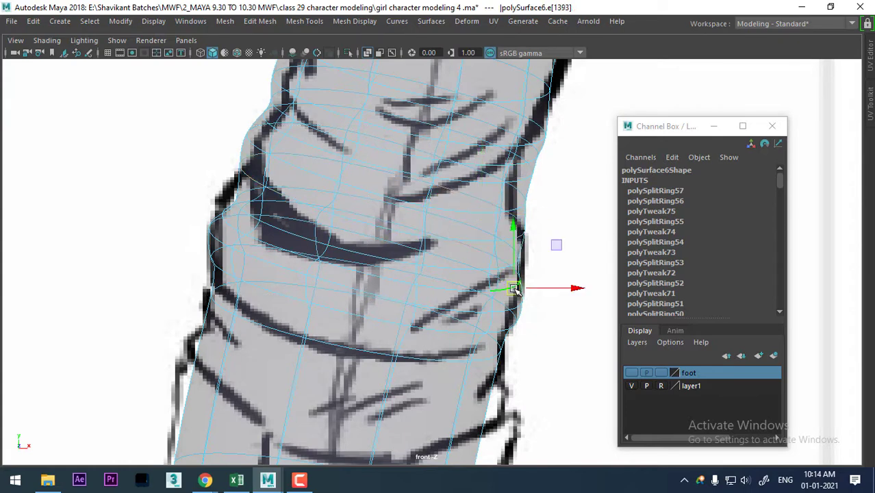
key(ctrl+z)
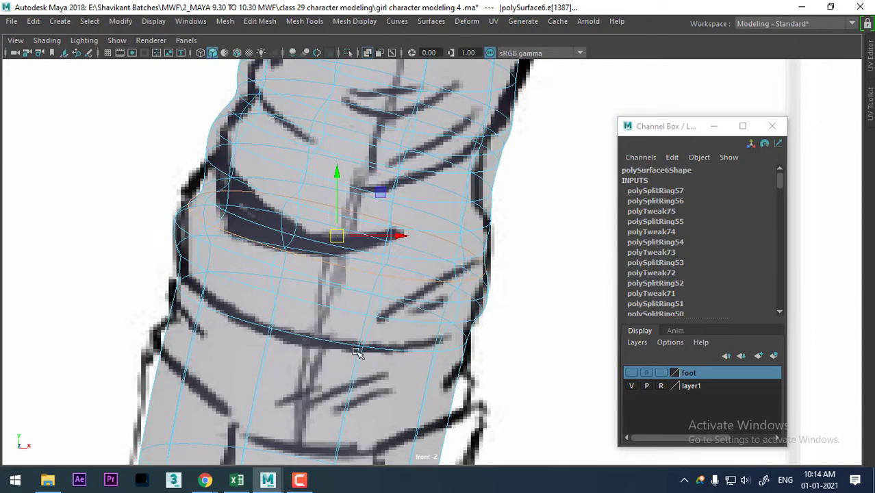
- Insert an edge loop through the lower knee fold and shift it slightly down the leg
click(444, 254)
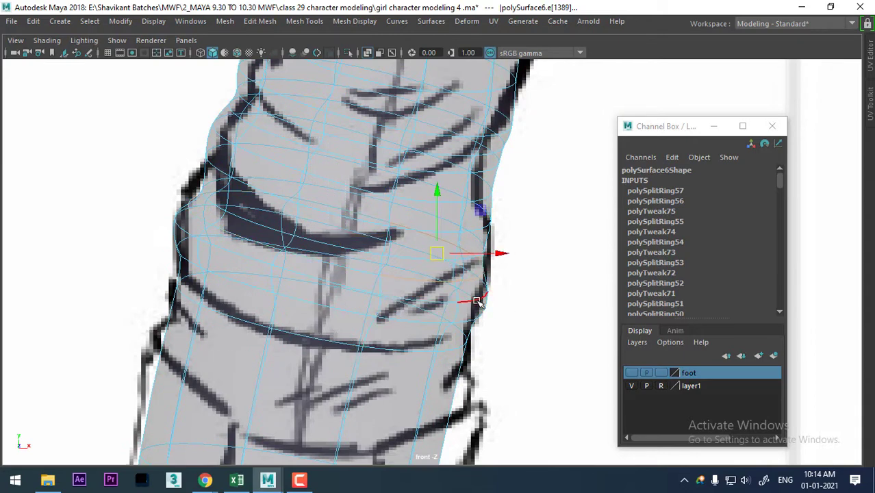
key(ctrl+z)
click(434, 304)
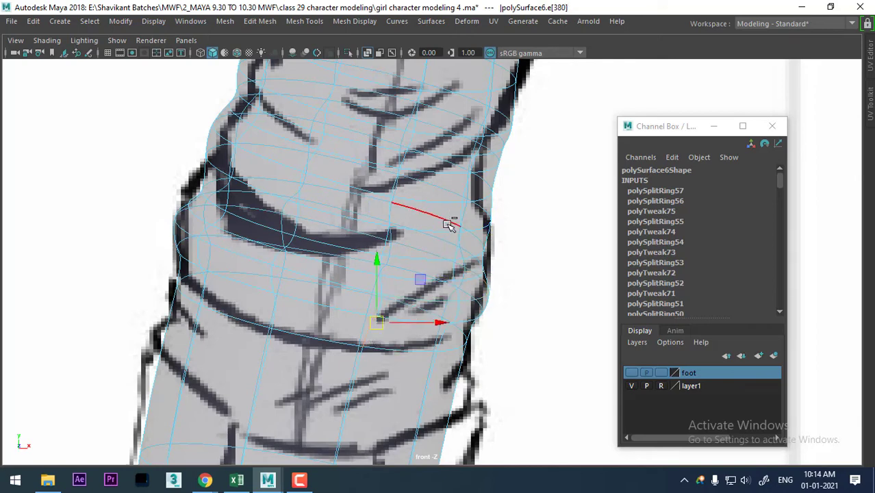
shift+right_drag(450, 220, 308, 337)
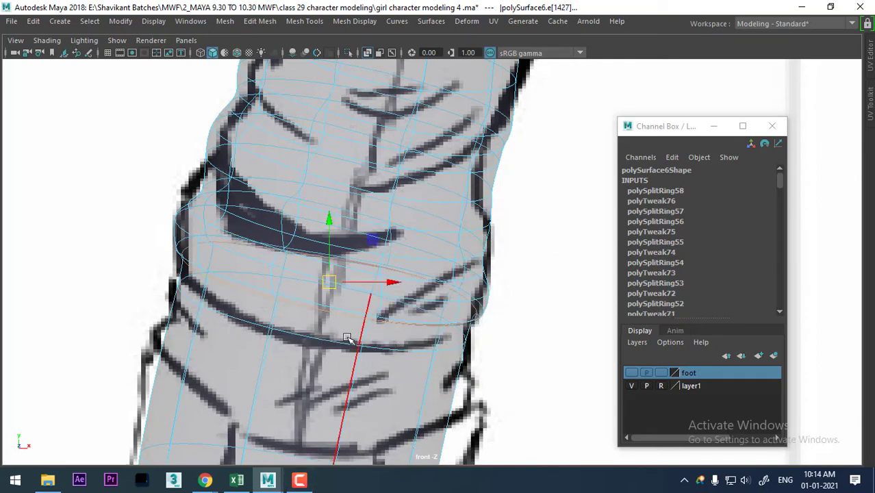
drag(335, 230, 395, 330)
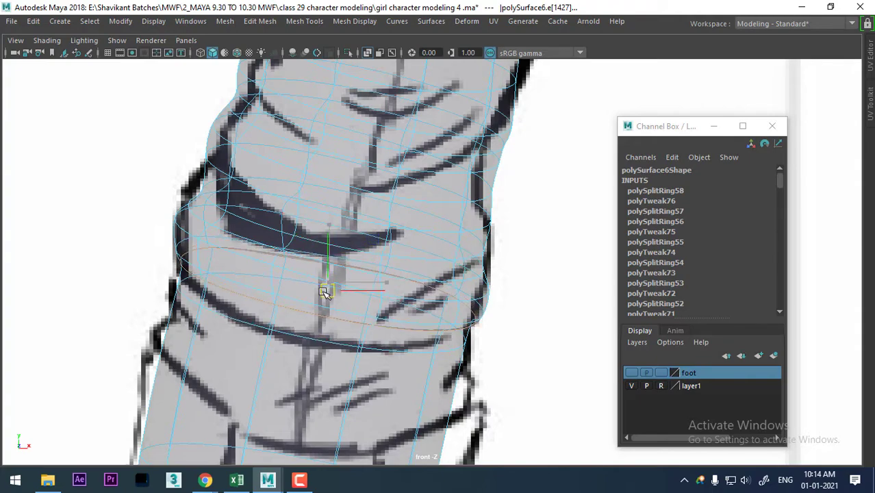
drag(391, 110, 391, 92)
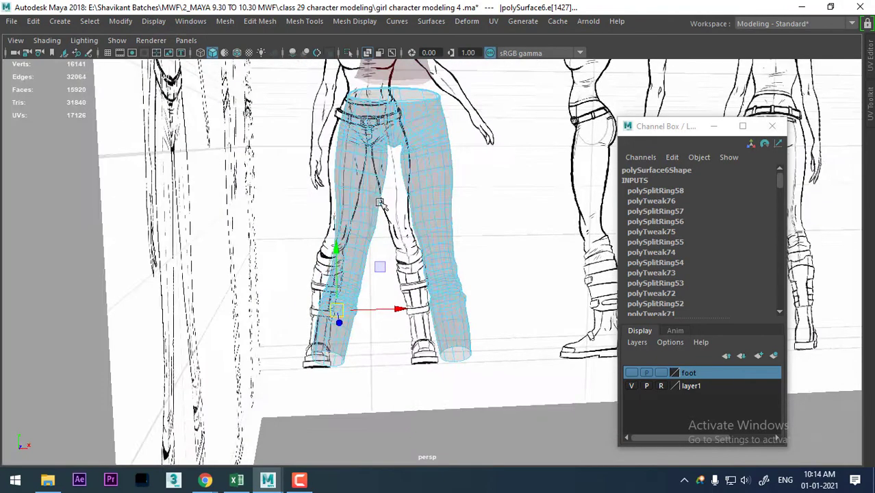
click(47, 39)
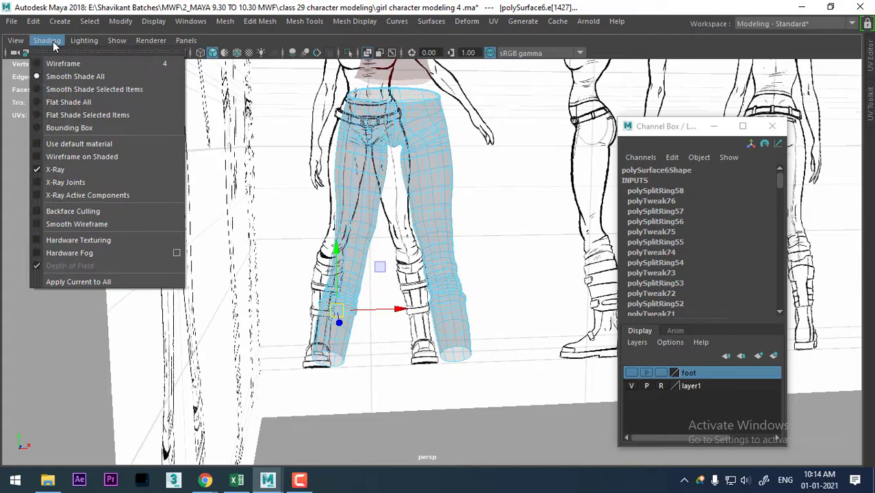
- Uncheck X-Ray, return to Object Mode, and orbit to inspect the rolled cuff on the lower leg
click(76, 174)
scroll(488, 381, up, 3)
alt+drag(488, 381, 432, 336)
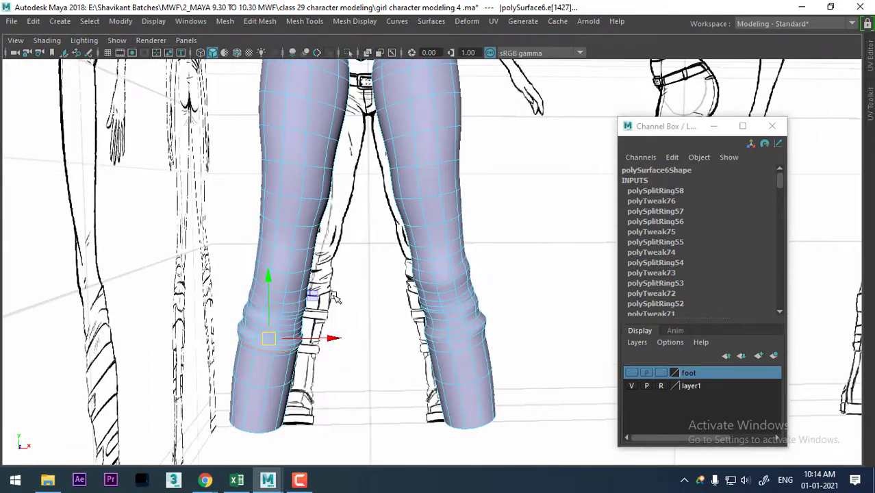
scroll(334, 297, up, 3)
mouse_move(494, 333)
alt+mouse_down()
mouse_move(407, 356)
mouse_move(276, 284)
alt+mouse_up()
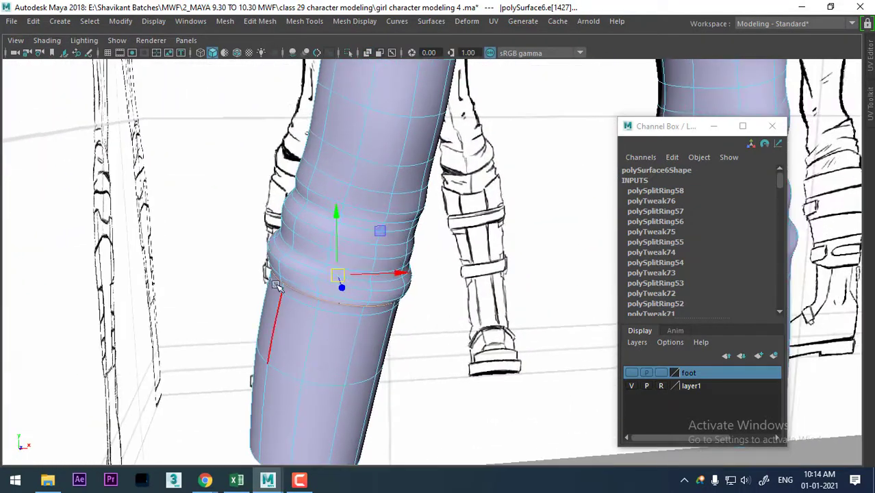
scroll(276, 285, down, 2)
right_drag(371, 111, 440, 92)
scroll(425, 205, down, 3)
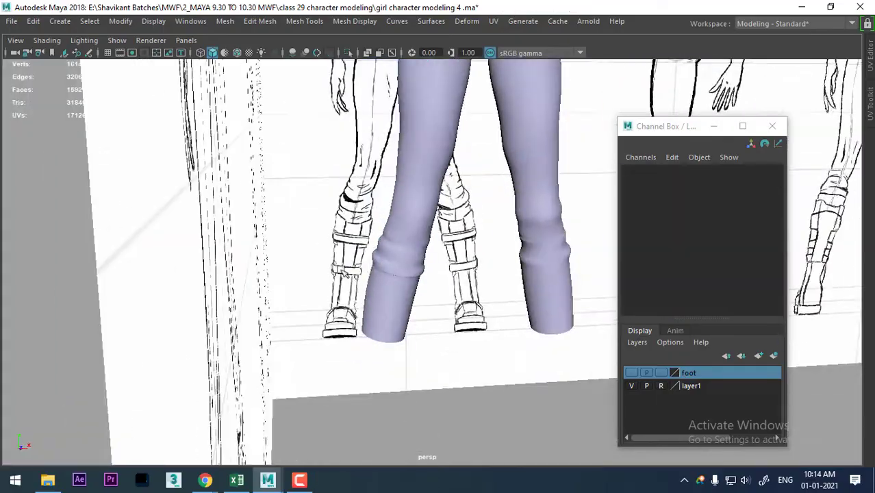
alt+drag(424, 205, 361, 267)
mouse_move(333, 282)
alt+mouse_down()
mouse_move(322, 273)
mouse_move(414, 277)
mouse_move(377, 317)
mouse_move(283, 297)
mouse_move(185, 319)
mouse_move(215, 309)
mouse_move(472, 325)
mouse_move(416, 377)
mouse_move(419, 400)
mouse_move(422, 278)
mouse_move(334, 337)
mouse_move(357, 349)
mouse_move(287, 343)
mouse_move(434, 332)
mouse_move(458, 352)
mouse_move(415, 248)
mouse_move(392, 235)
mouse_move(343, 159)
alt+mouse_up()
- In edge mode on the pants, select the edge loop just below the knee fold
click(334, 337)
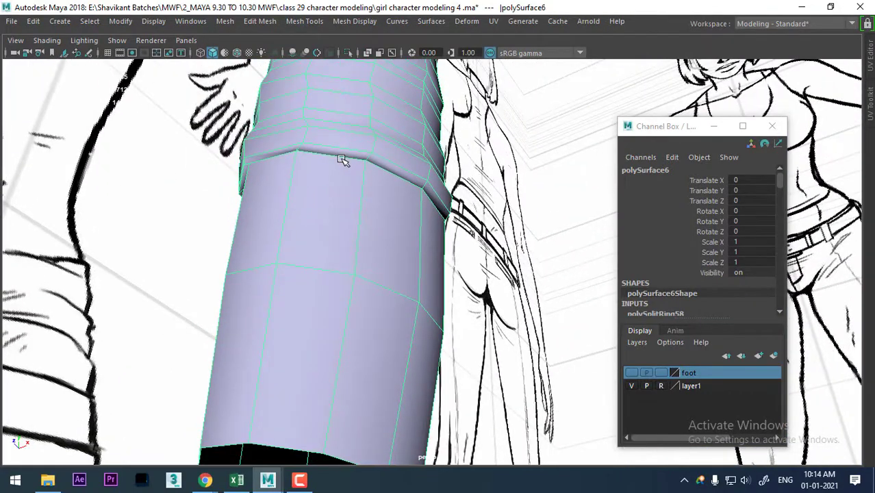
right_drag(342, 160, 346, 75)
click(334, 155)
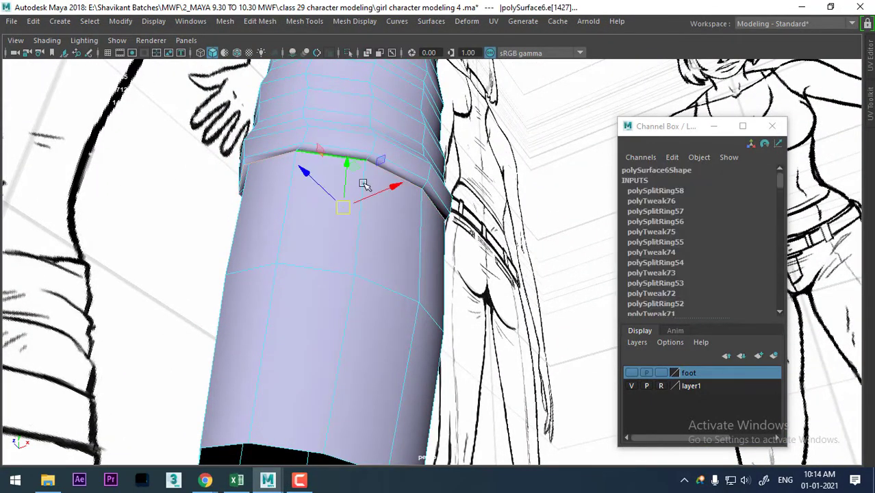
mouse_move(363, 185)
alt+mouse_down()
mouse_move(356, 236)
mouse_move(320, 215)
mouse_move(278, 209)
mouse_move(307, 203)
mouse_move(331, 216)
mouse_move(364, 332)
mouse_move(379, 299)
mouse_move(425, 354)
alt+mouse_up()
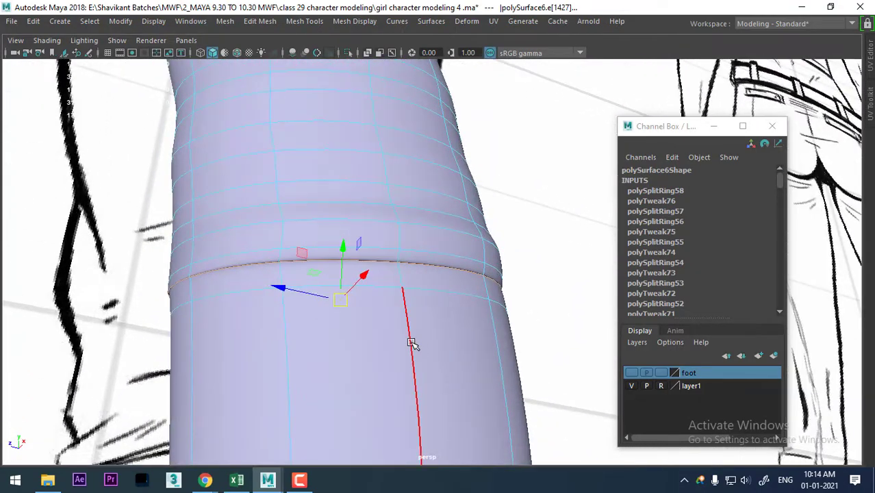
double_click(232, 293)
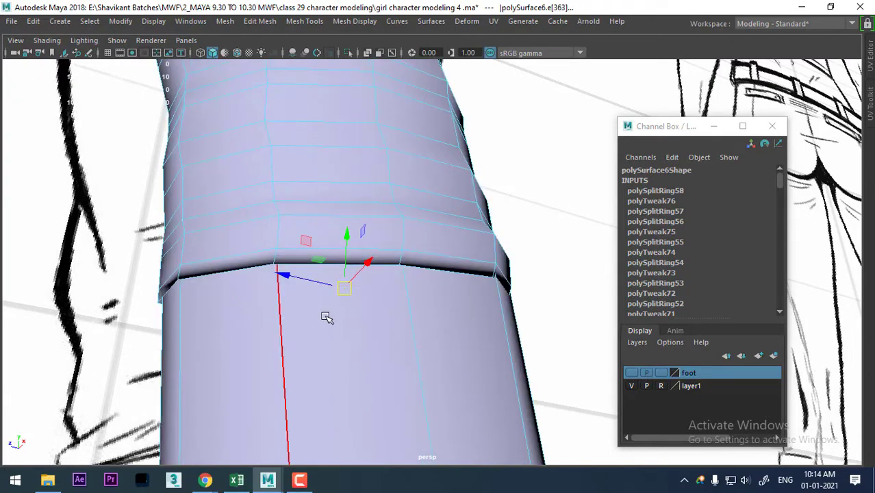
scroll(299, 360, up, 5)
scroll(412, 307, down, 5)
alt+drag(412, 307, 369, 224)
scroll(369, 202, down, 3)
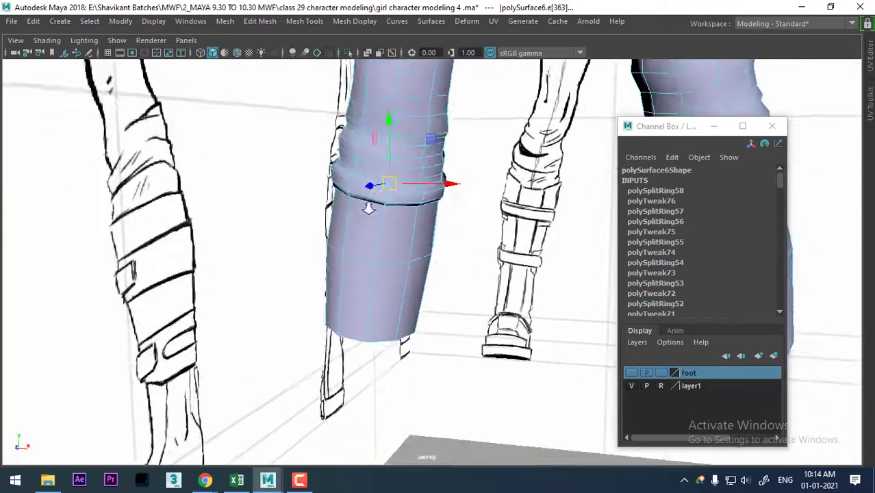
scroll(389, 201, up, 3)
- Slide the knee edge loop along the leg, then return the pants to object mode
shift+right_drag(486, 123, 445, 214)
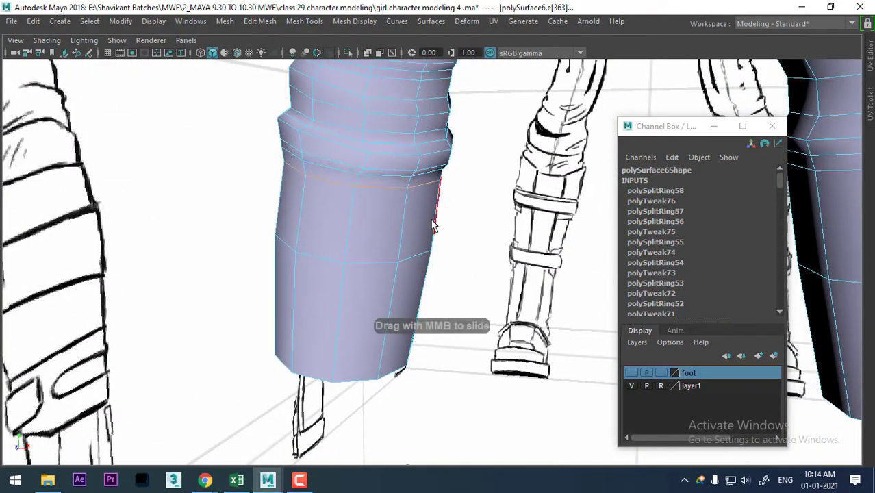
scroll(370, 197, down, 1)
scroll(370, 196, up, 3)
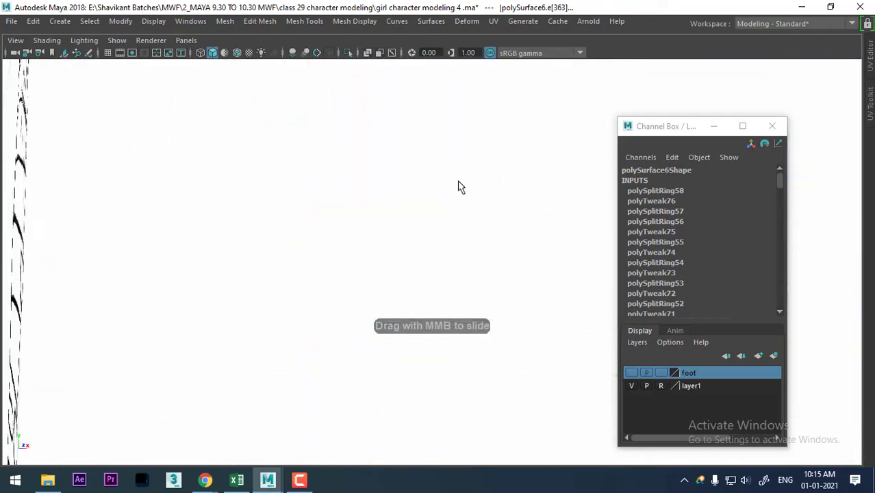
scroll(457, 188, down, 3)
scroll(409, 227, down, 2)
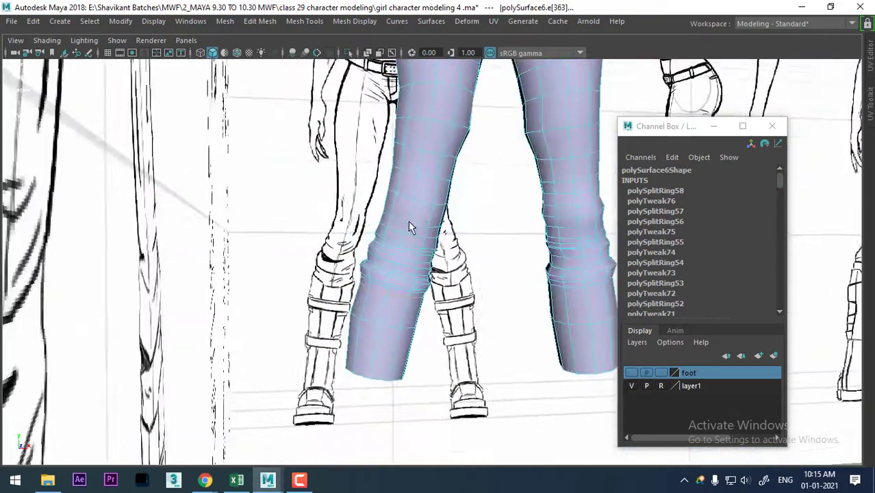
scroll(409, 226, down, 3)
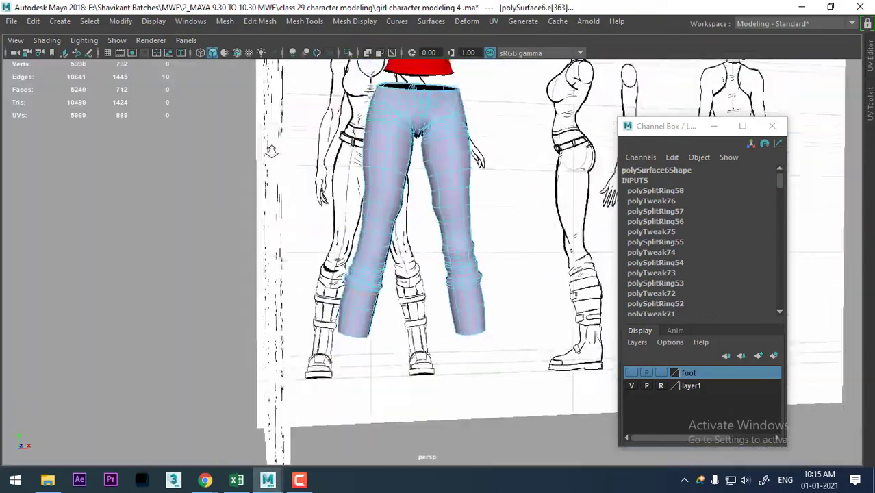
mouse_move(409, 227)
alt+mouse_down()
mouse_move(444, 205)
mouse_move(466, 249)
mouse_move(461, 212)
mouse_move(475, 287)
alt+mouse_up()
scroll(444, 204, up, 2)
scroll(458, 209, up, 2)
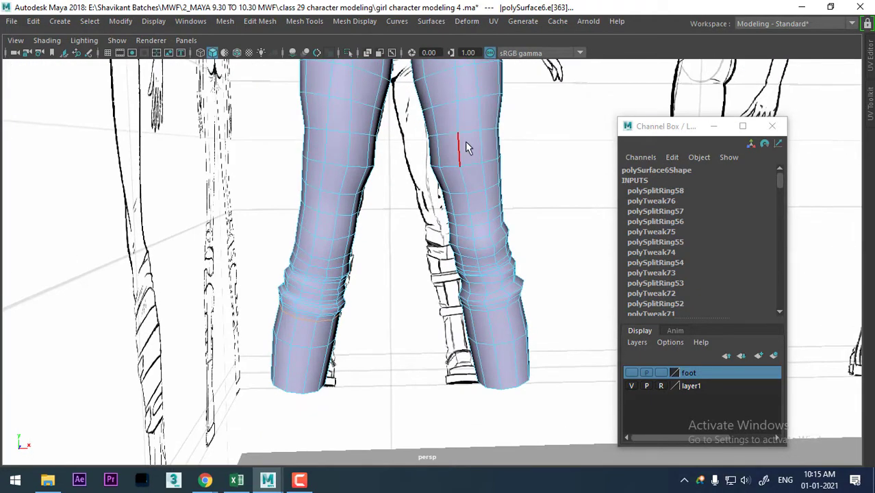
key(F8)
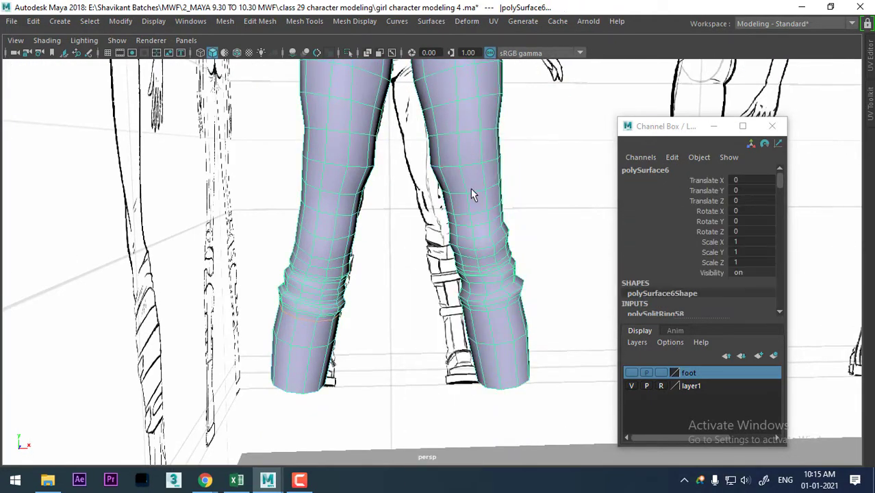
click(539, 185)
scroll(539, 186, down, 5)
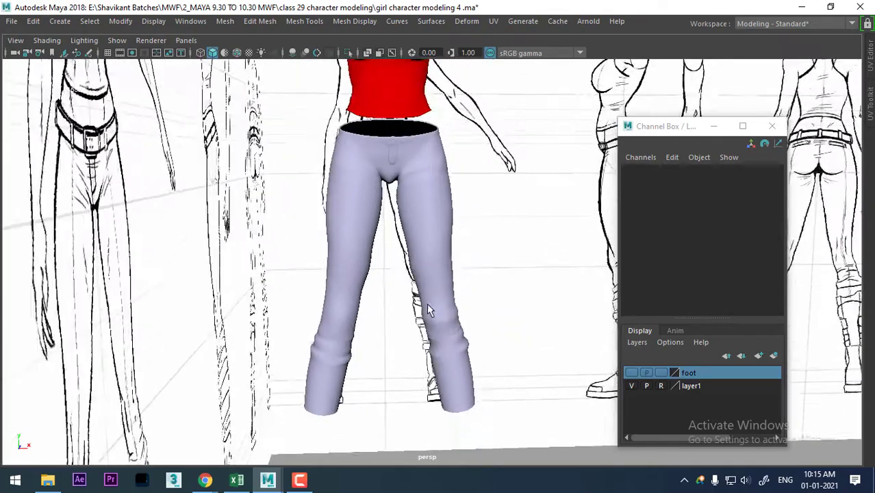
alt+drag(427, 308, 479, 274)
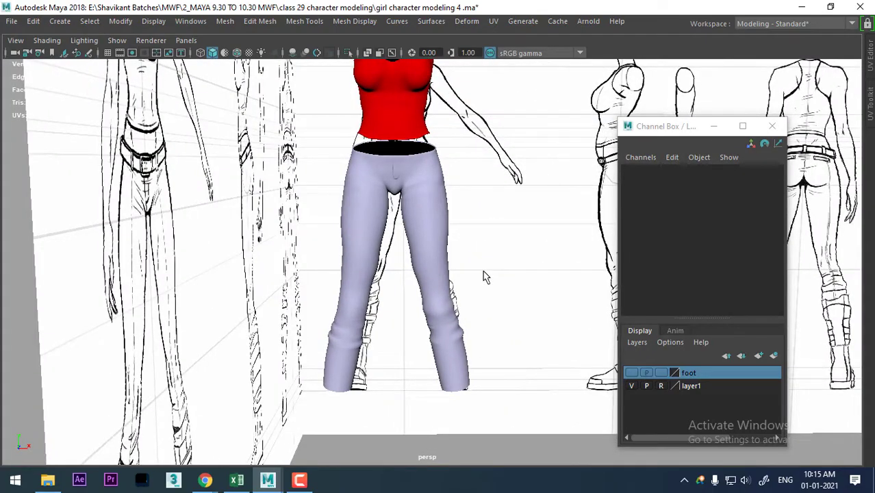
mouse_move(507, 286)
alt+mouse_down()
mouse_move(367, 239)
mouse_move(592, 196)
mouse_move(523, 339)
mouse_move(535, 331)
mouse_move(456, 349)
mouse_move(447, 359)
alt+mouse_up()
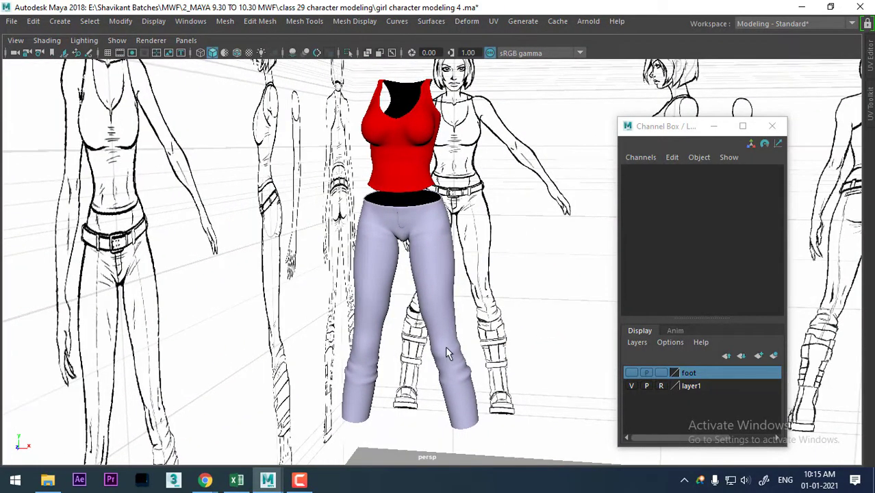
scroll(447, 353, up, 2)
scroll(447, 353, up, 2)
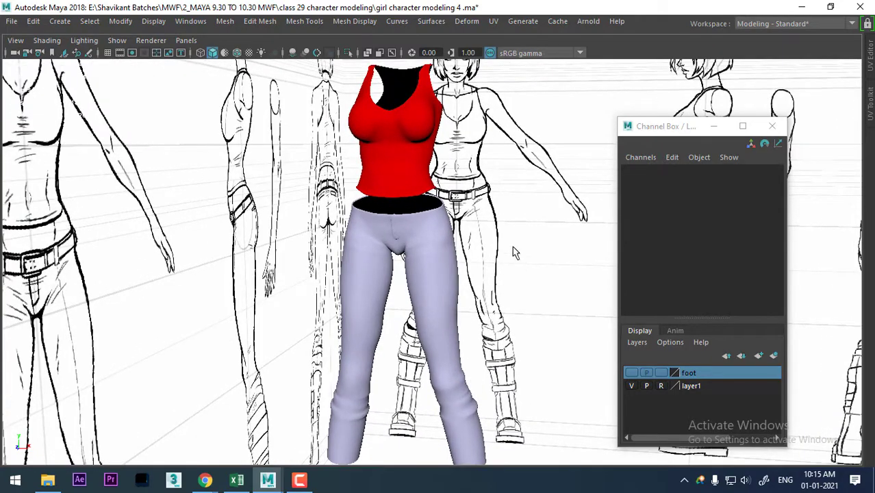
scroll(515, 252, up, 2)
scroll(480, 247, up, 2)
scroll(422, 243, up, 2)
click(431, 236)
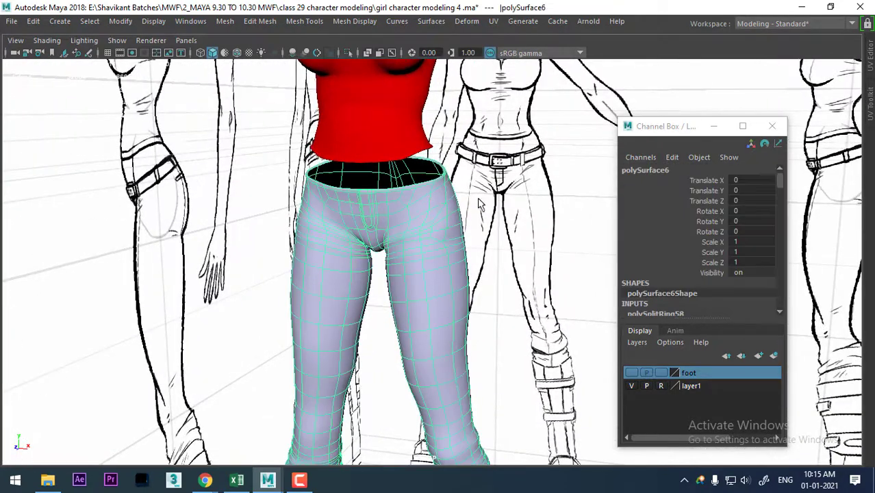
alt+drag(479, 204, 482, 252)
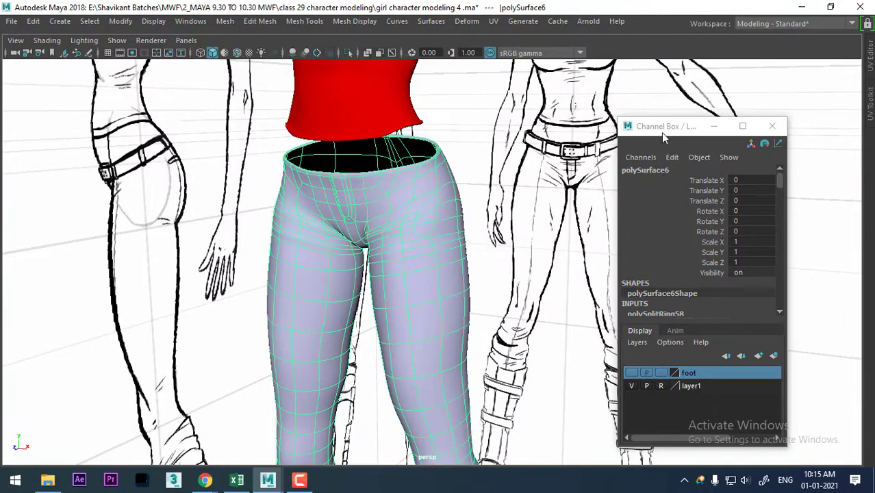
drag(661, 132, 735, 150)
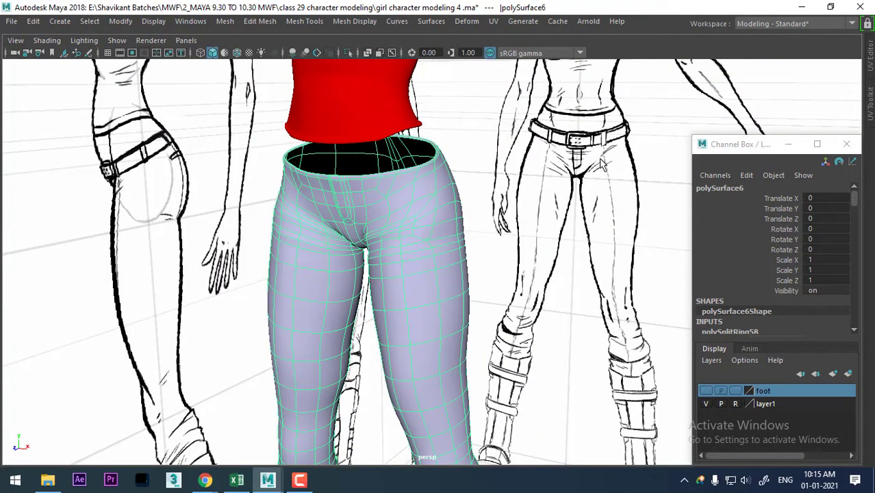
alt+drag(463, 214, 536, 206)
click(538, 243)
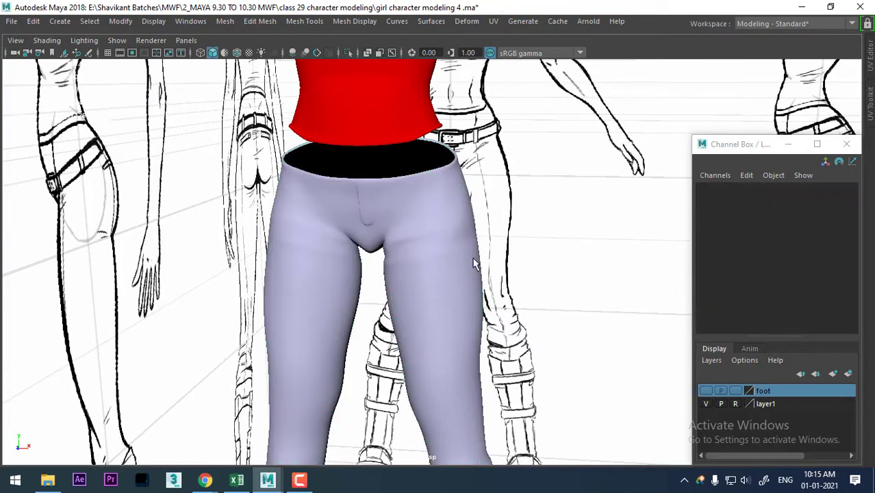
- Select the front upper-thigh vertex column and raise it slightly along the Y axis
click(445, 236)
scroll(449, 226, up, 2)
scroll(452, 223, up, 2)
right_drag(452, 167, 412, 172)
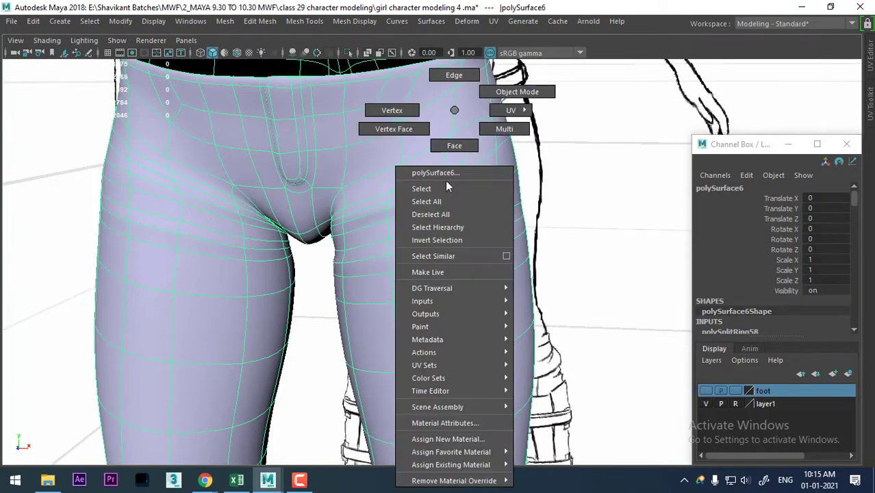
scroll(404, 181, up, 2)
click(385, 175)
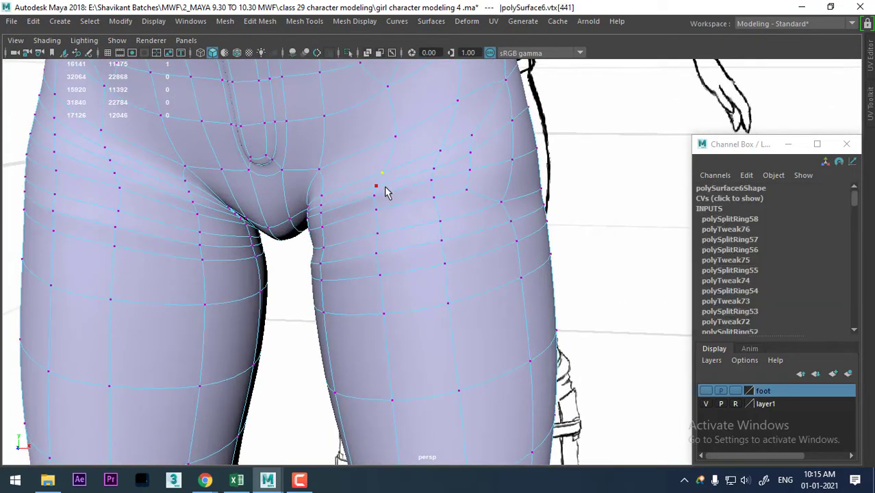
shift+click(374, 198)
key(w)
alt+drag(391, 207, 484, 198)
click(423, 139)
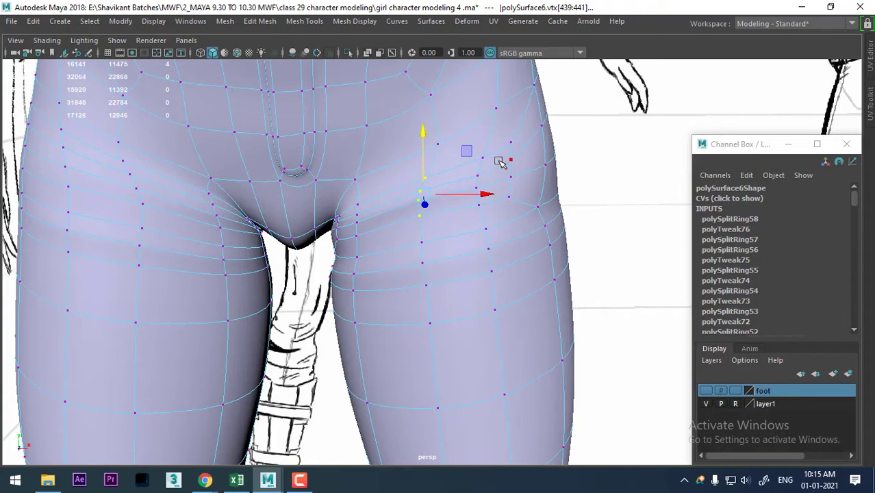
key(Right)
mouse_move(485, 131)
mouse_down()
mouse_move(486, 111)
mouse_move(489, 132)
mouse_up()
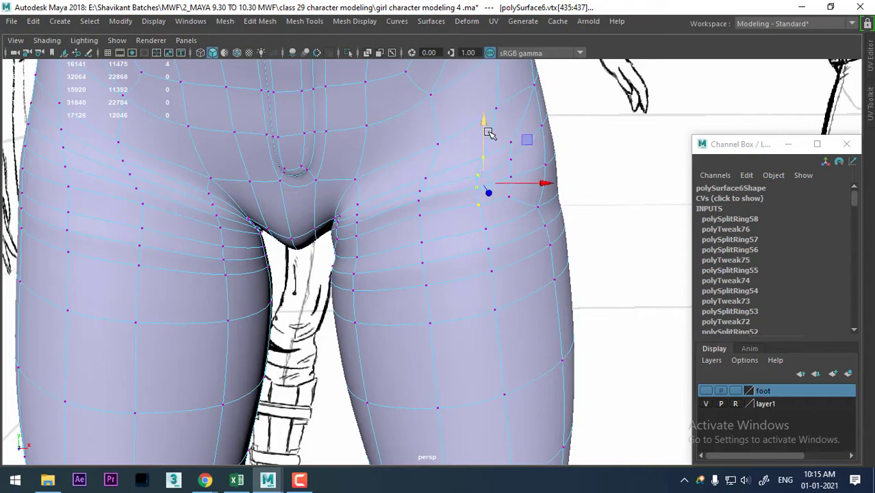
- Return the pants to object mode and review the trousers from higher and front angles
right_drag(398, 120, 459, 90)
scroll(573, 141, down, 5)
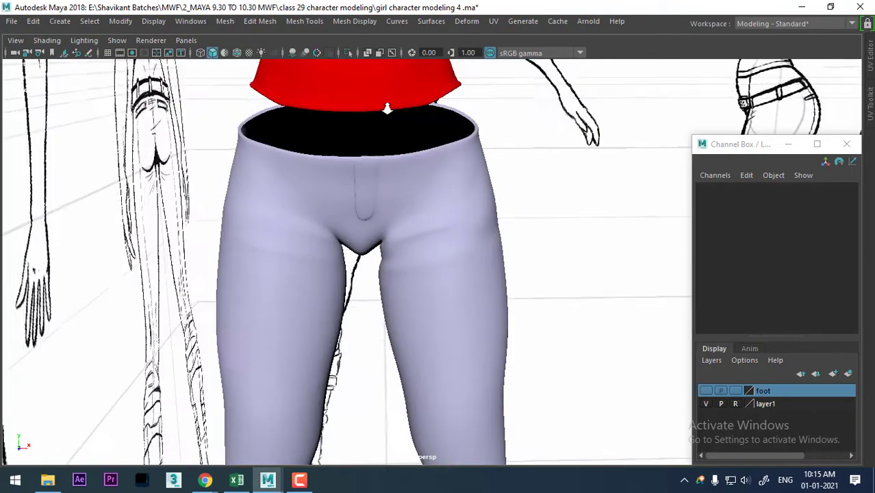
scroll(458, 224, up, 3)
scroll(458, 223, down, 3)
mouse_move(352, 235)
alt+mouse_down()
mouse_move(445, 352)
mouse_move(440, 238)
mouse_move(449, 264)
mouse_move(410, 288)
mouse_move(326, 287)
mouse_move(460, 285)
alt+mouse_up()
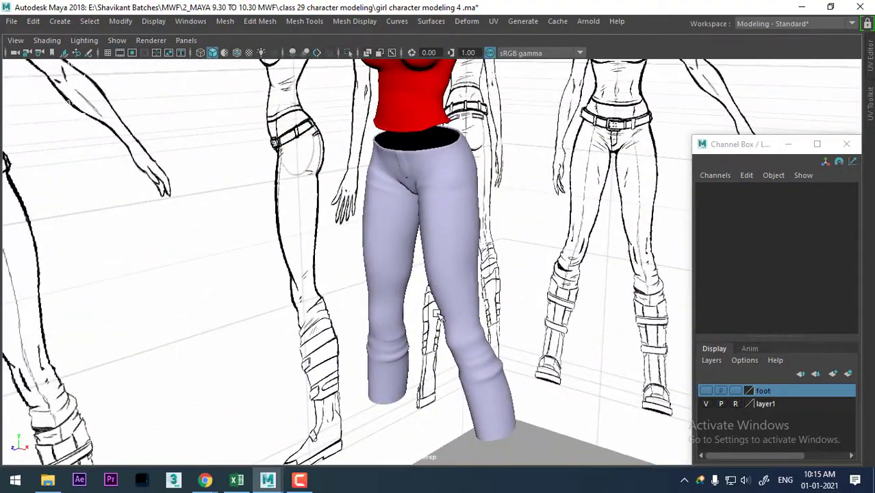
mouse_move(436, 314)
alt+mouse_down()
mouse_move(494, 274)
mouse_move(531, 283)
alt+mouse_up()
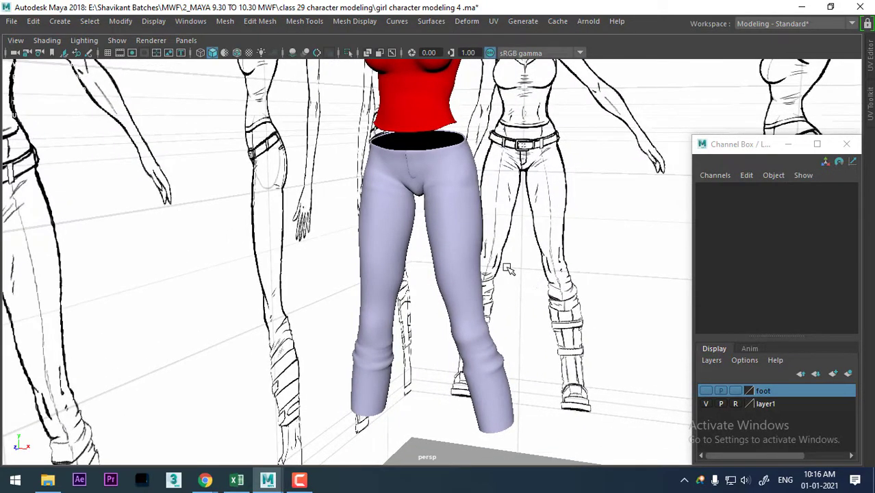
alt+drag(501, 257, 342, 283)
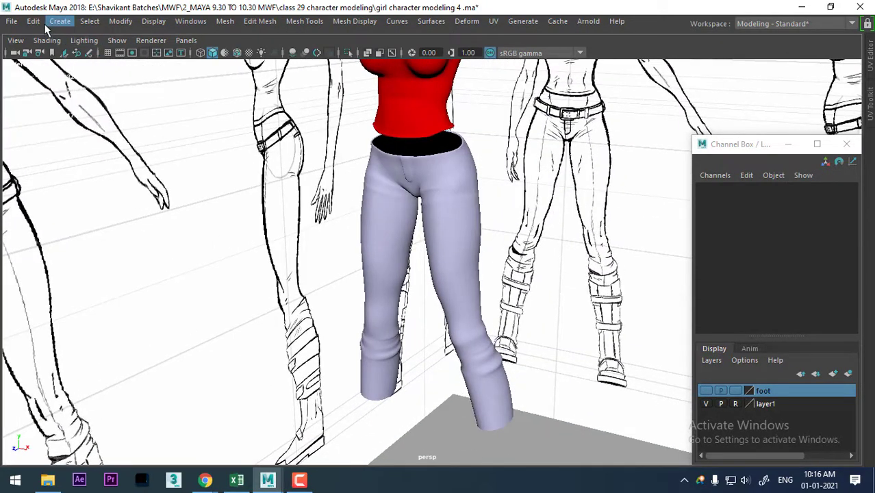
- Select the pants, orbit to a three-quarter side view, and open Create > Polygon Primitives
click(446, 158)
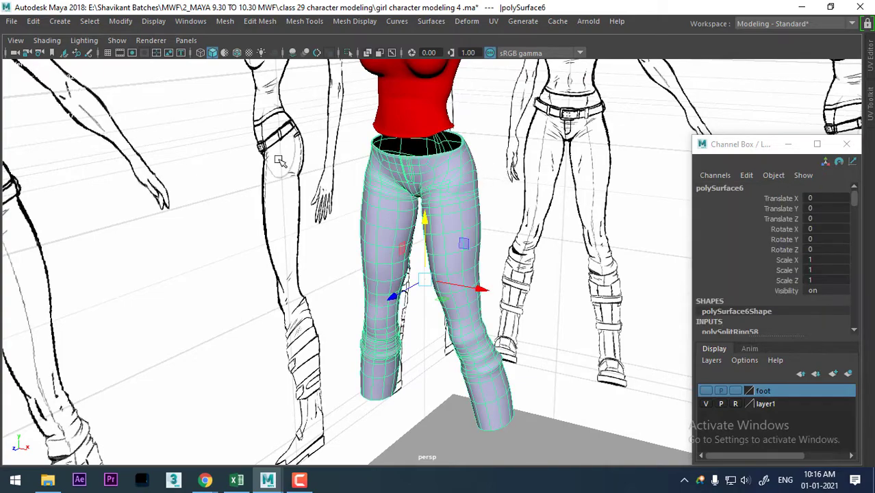
alt+drag(471, 184, 364, 185)
alt+right_drag(364, 185, 459, 203)
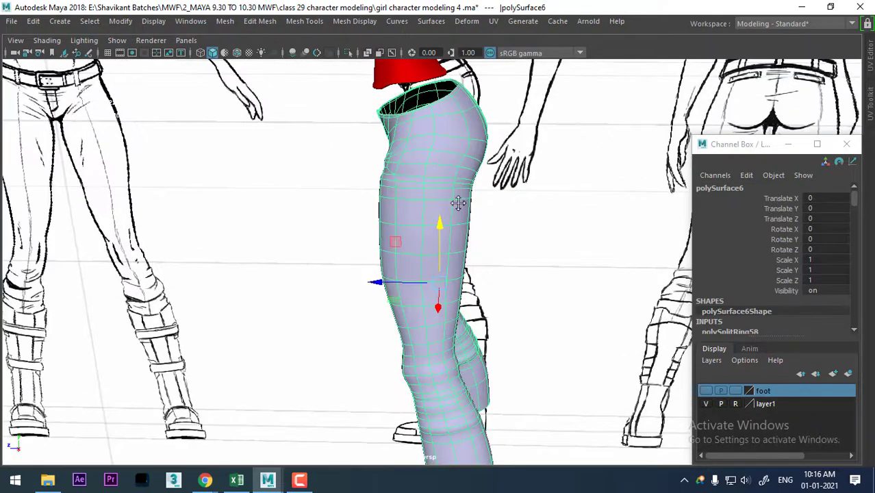
alt+drag(458, 203, 461, 250)
alt+right_drag(461, 250, 507, 257)
mouse_move(507, 257)
alt+mouse_down()
mouse_move(455, 249)
mouse_move(444, 304)
alt+mouse_up()
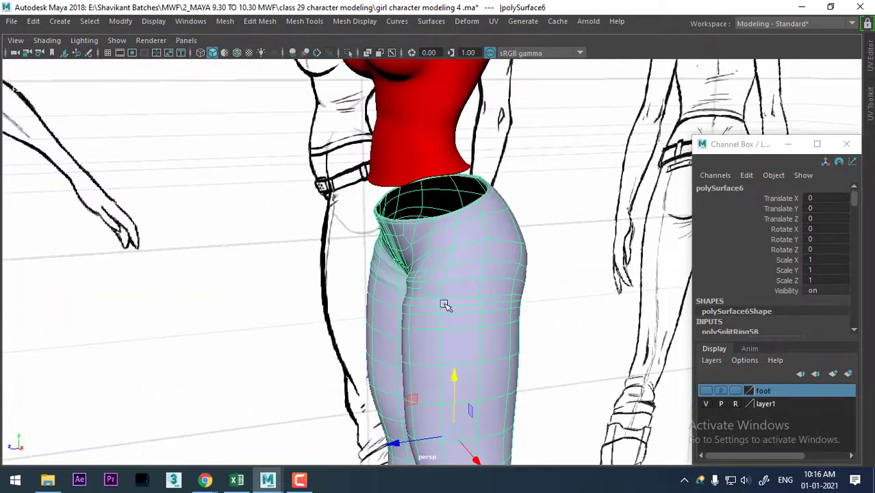
click(60, 21)
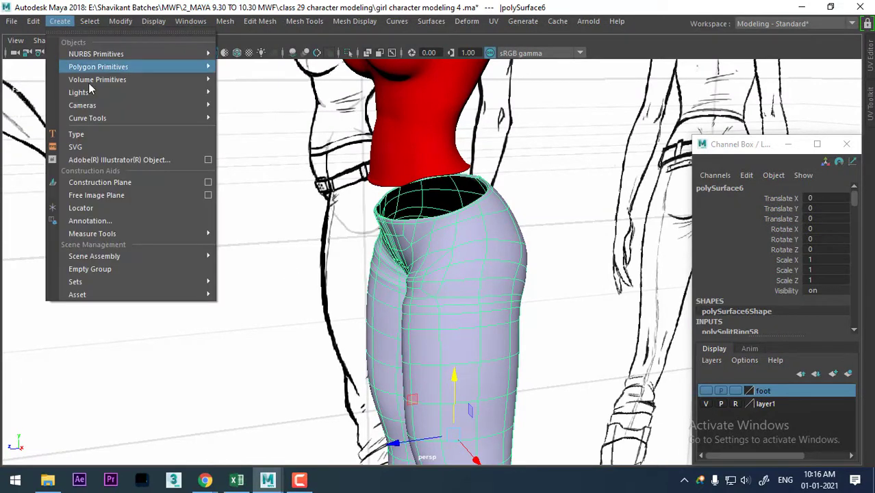
mouse_move(98, 67)
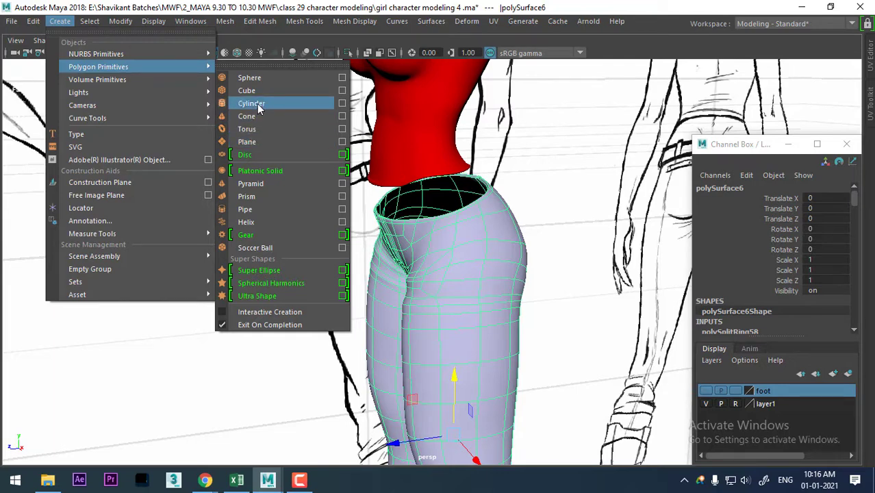
- Create a pipe primitive, raise it to the waist, and view it from the front
click(258, 213)
scroll(422, 253, down, 3)
drag(434, 252, 435, 167)
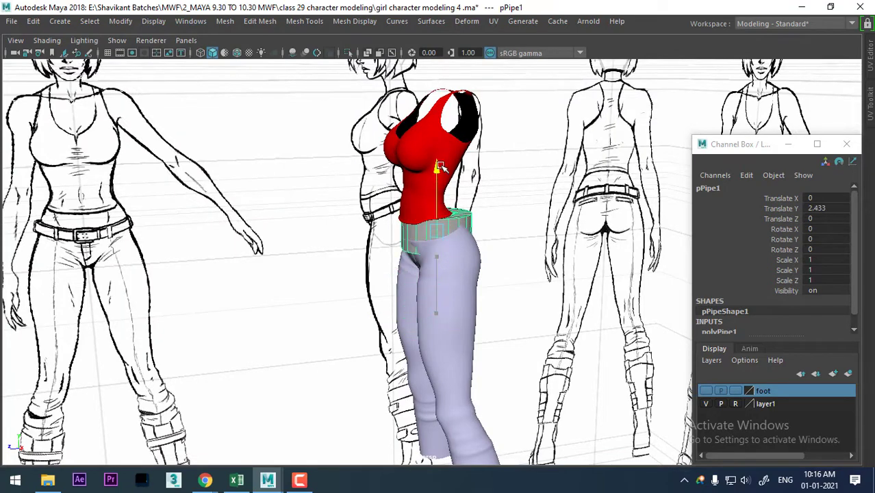
key(space)
click(439, 248)
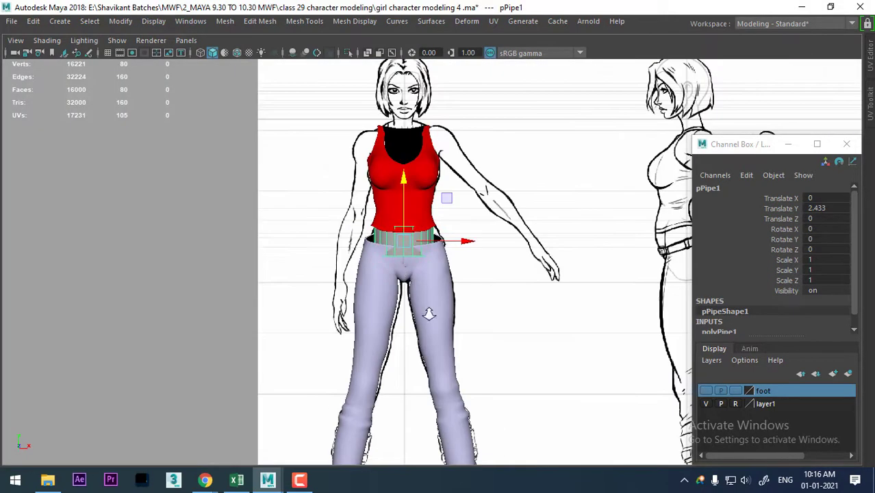
scroll(742, 298, down, 1)
- In the polyPipe1 settings, widen the pipe radius to 1.67 and flatten its height to 0.54
click(717, 319)
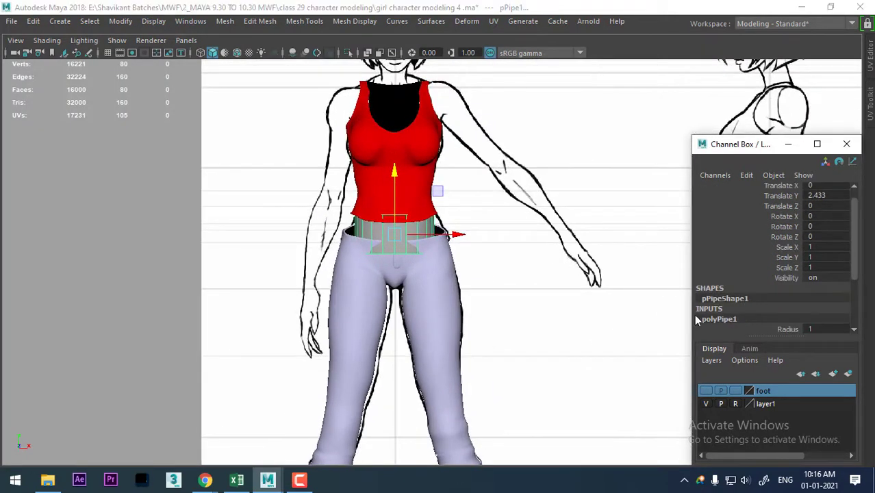
scroll(667, 277, down, 1)
scroll(764, 282, down, 2)
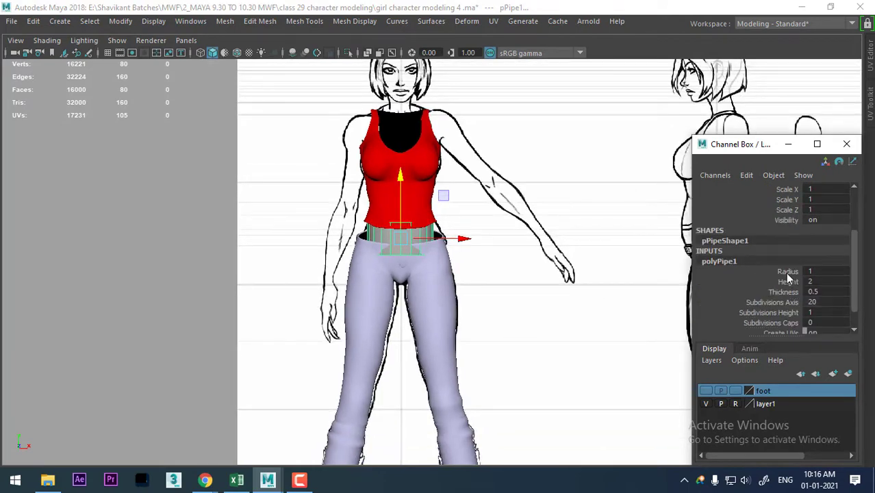
click(788, 272)
mouse_move(523, 283)
middle_down()
mouse_move(560, 285)
mouse_move(469, 345)
middle_up()
click(788, 282)
drag(494, 310, 551, 308)
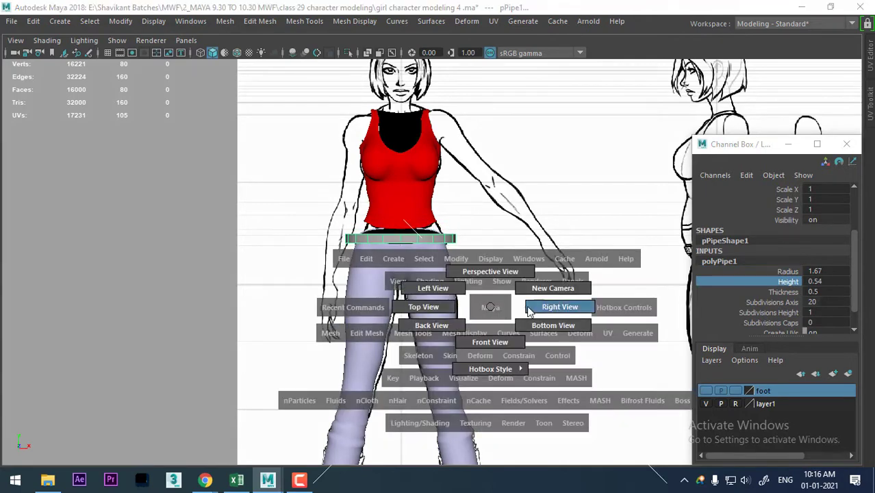
alt+middle_drag(517, 303, 416, 317)
scroll(505, 374, up, 2)
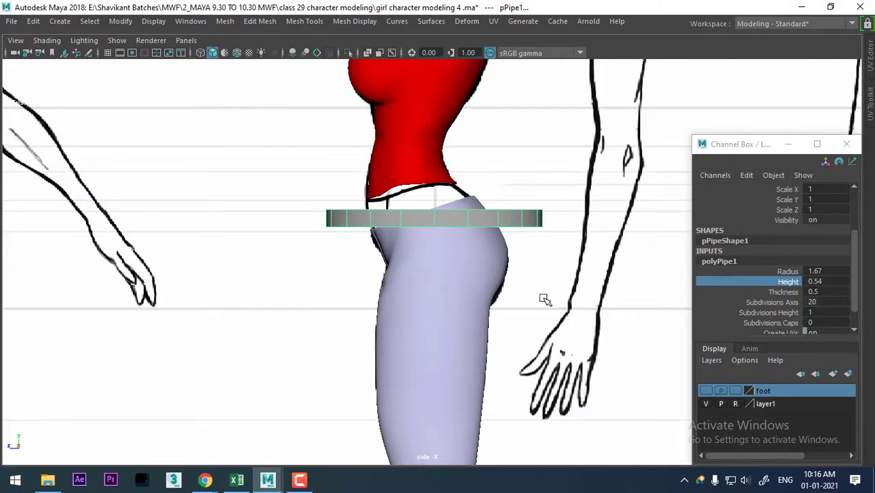
mouse_move(545, 299)
mouse_down()
mouse_move(508, 185)
mouse_move(772, 292)
mouse_up()
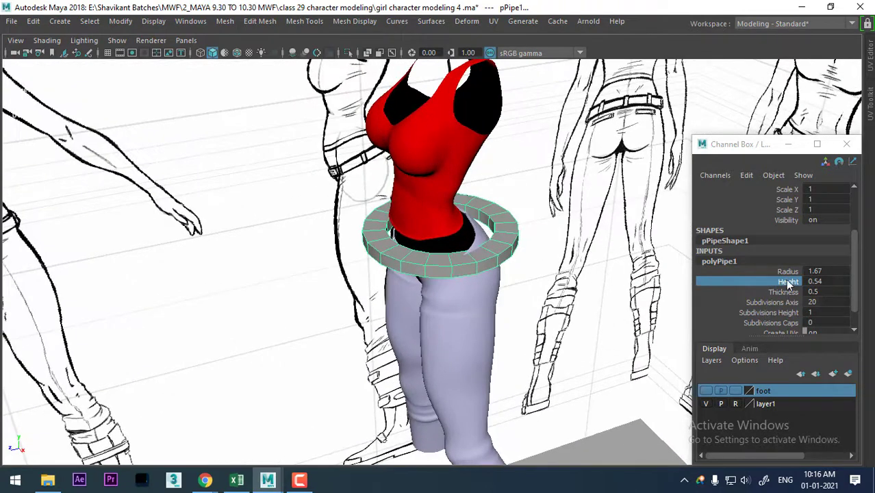
- Thin the pipe wall to 0.16 and shrink its radius to fit the waist
click(787, 272)
click(784, 292)
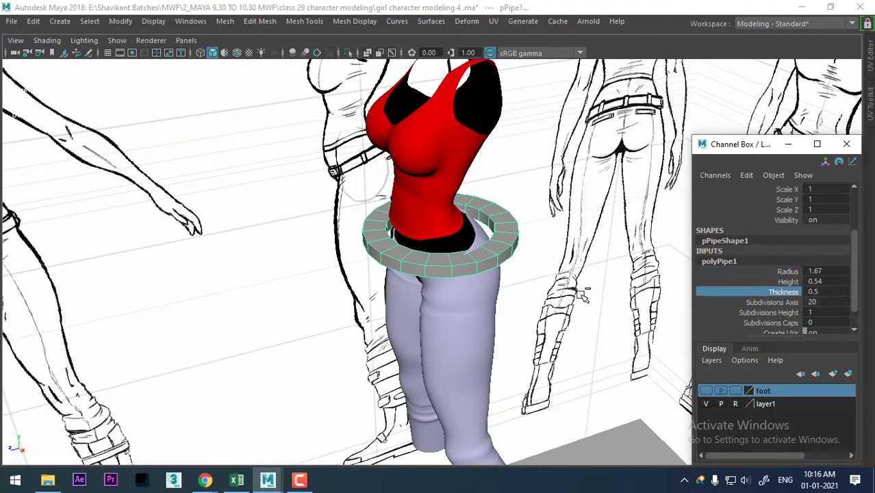
mouse_move(568, 293)
middle_down()
mouse_move(548, 295)
mouse_move(646, 293)
middle_up()
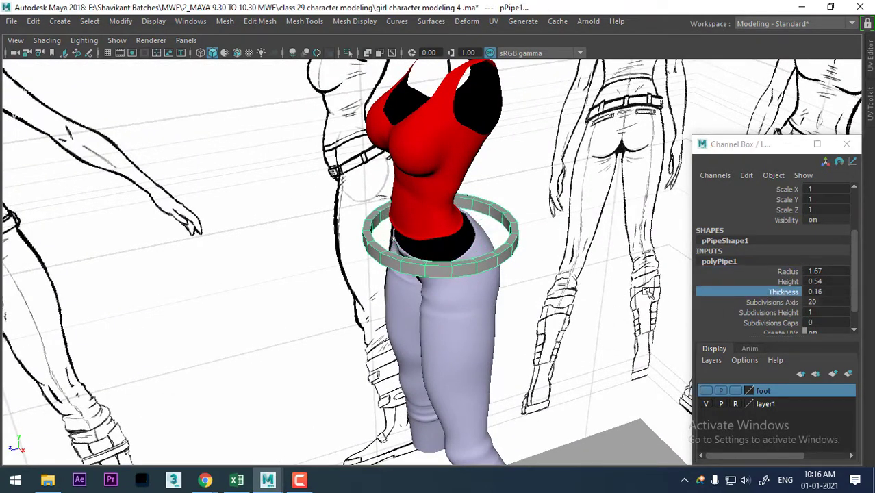
click(780, 271)
middle_drag(581, 282, 539, 299)
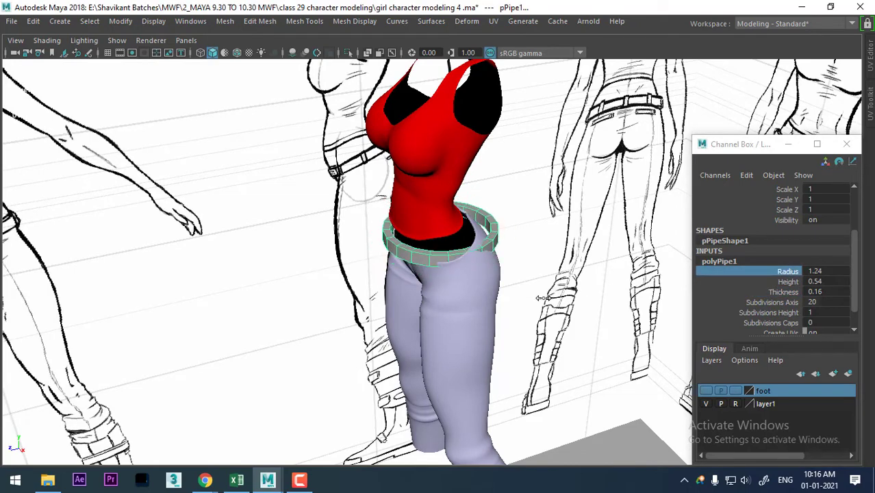
scroll(479, 228, up, 3)
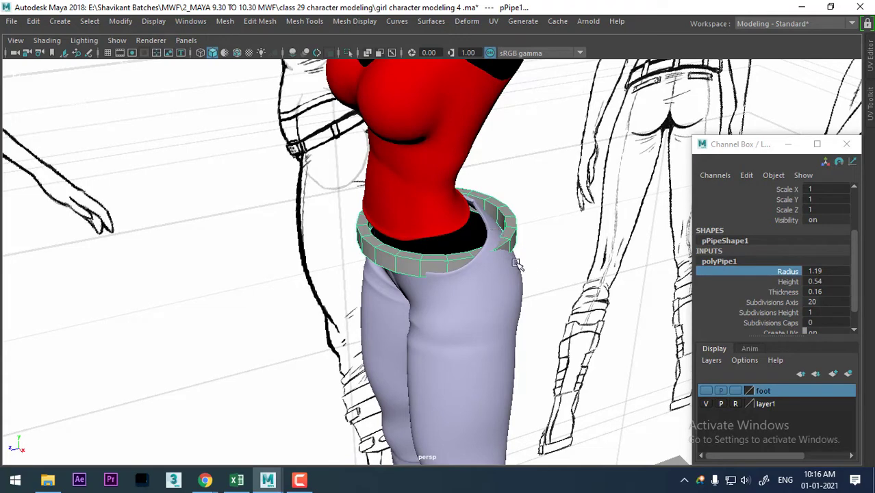
- Check the side and front views, then hide the pants to see the reference sketch
key(space)
drag(517, 265, 588, 256)
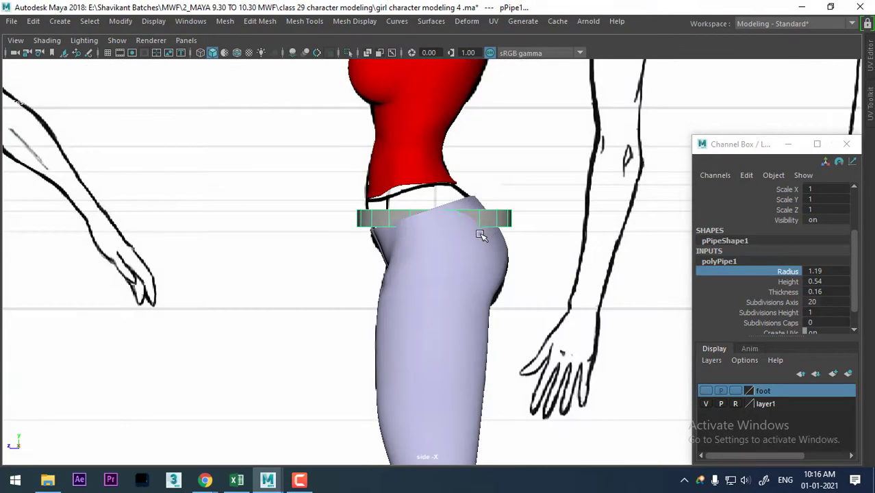
key(space)
drag(481, 235, 465, 323)
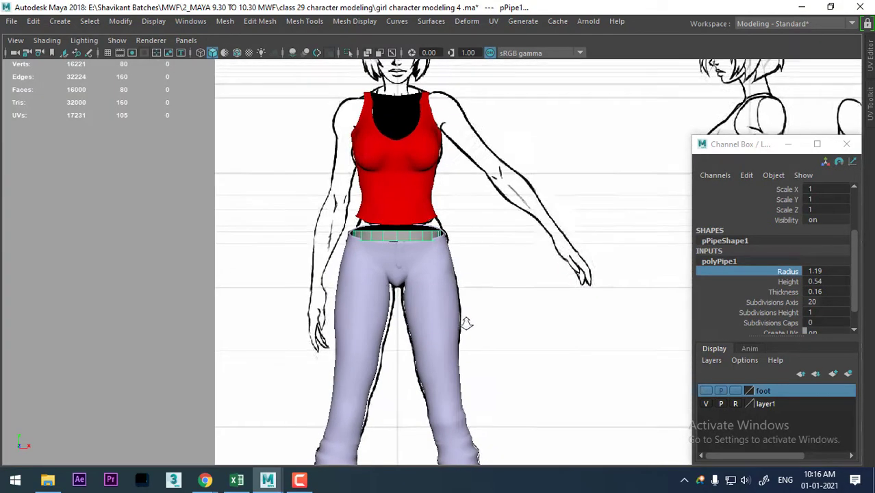
click(446, 272)
key(ctrl+h)
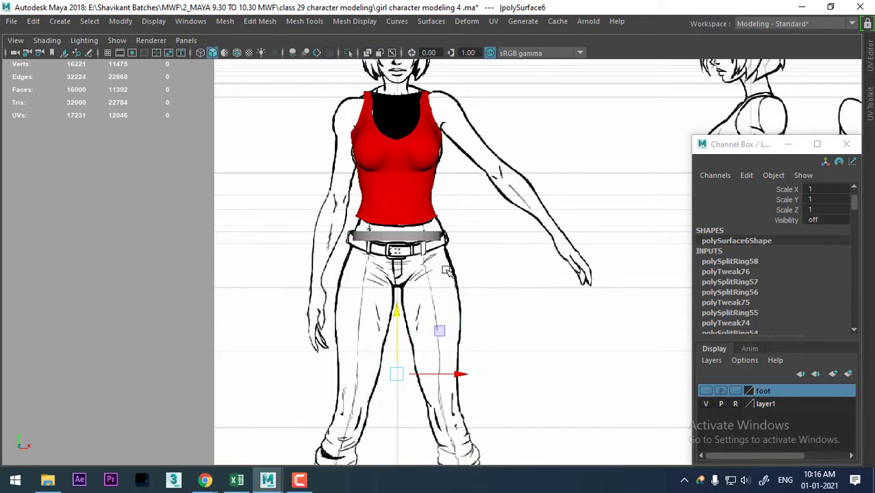
- Select the belt pipe and widen its radius from 1.19 to 1.33
click(405, 241)
scroll(518, 372, up, 2)
scroll(518, 375, up, 2)
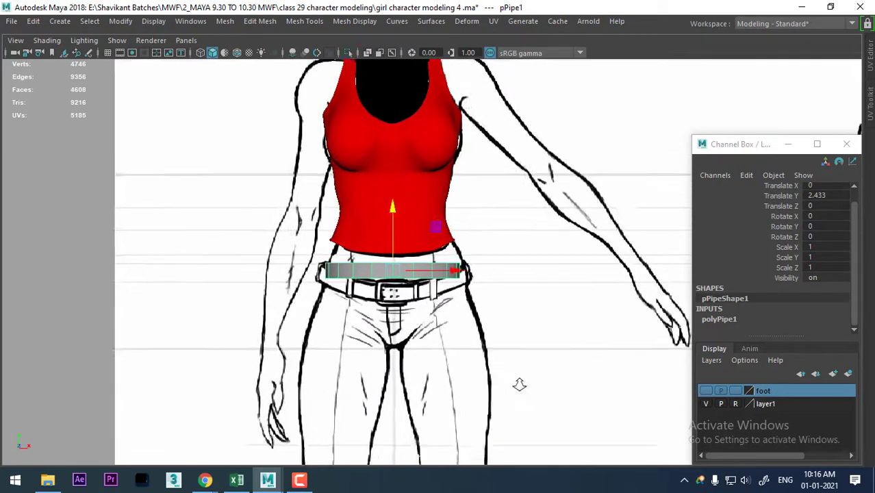
scroll(520, 381, up, 2)
click(719, 319)
scroll(753, 269, down, 2)
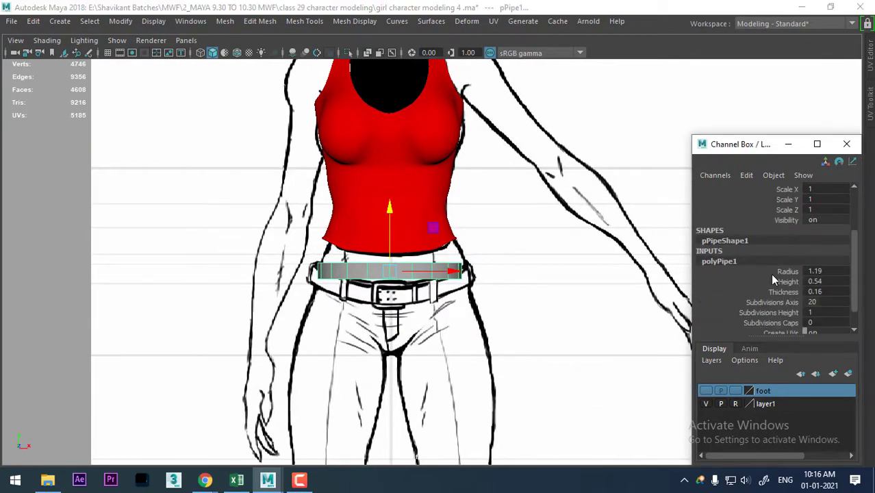
click(788, 271)
middle_drag(579, 289, 555, 287)
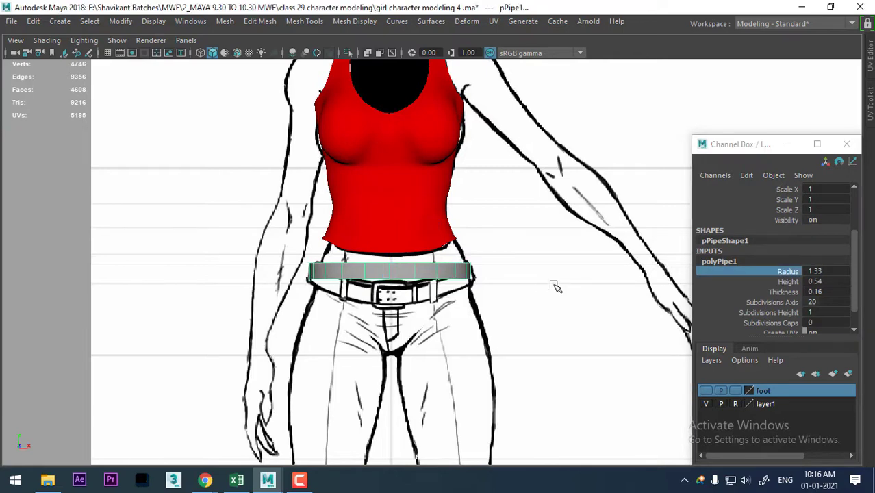
- In the right side view, lower the belt slightly on the hips and unhide the pants
key(space)
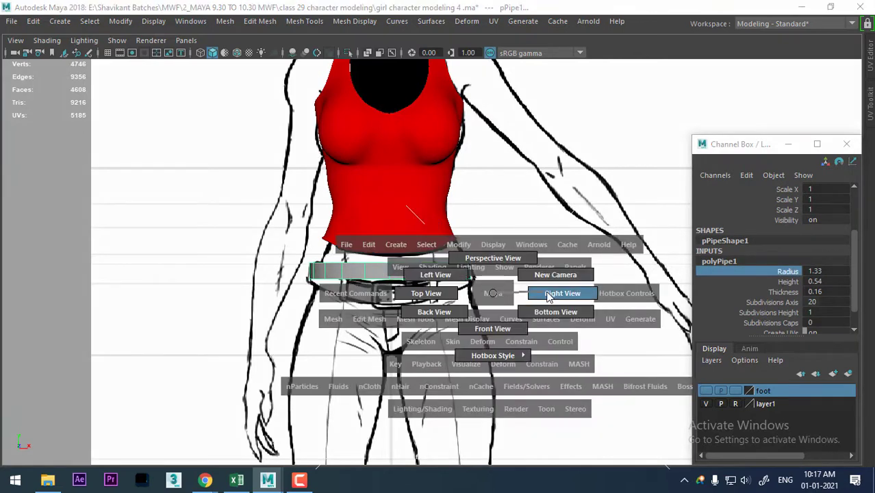
click(548, 293)
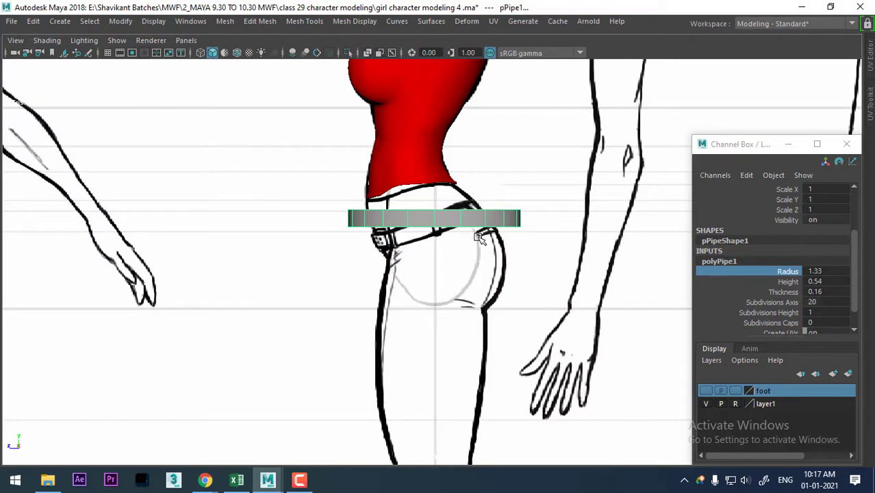
key(w)
drag(433, 165, 432, 171)
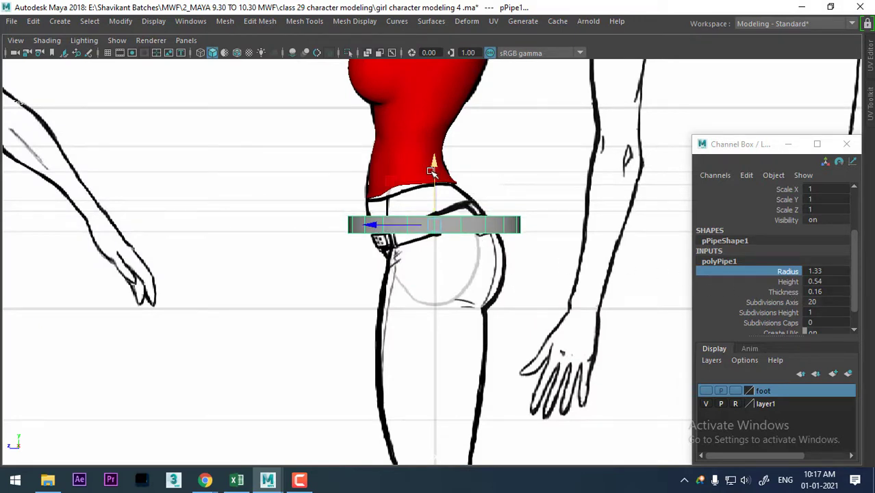
key(4)
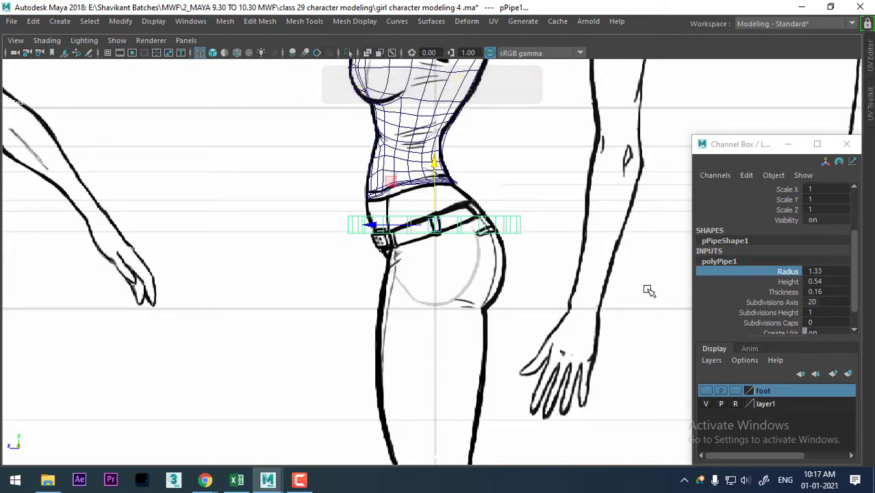
key(ctrl+shift+h)
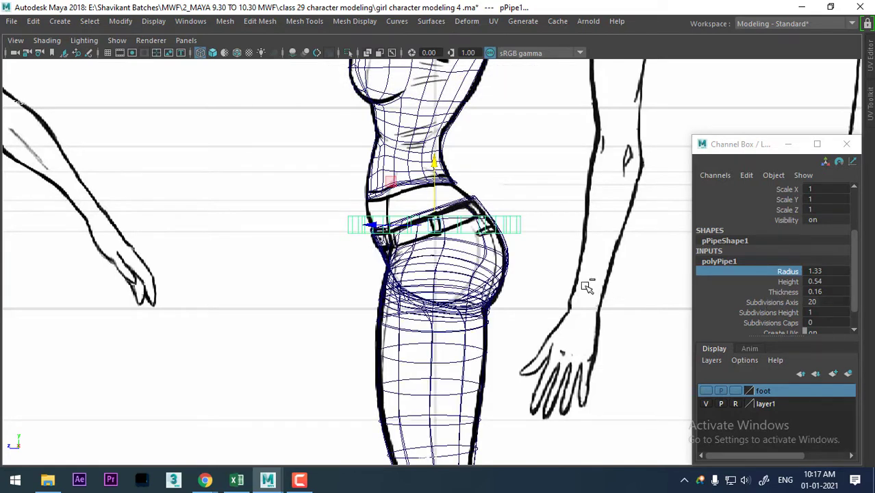
key(5)
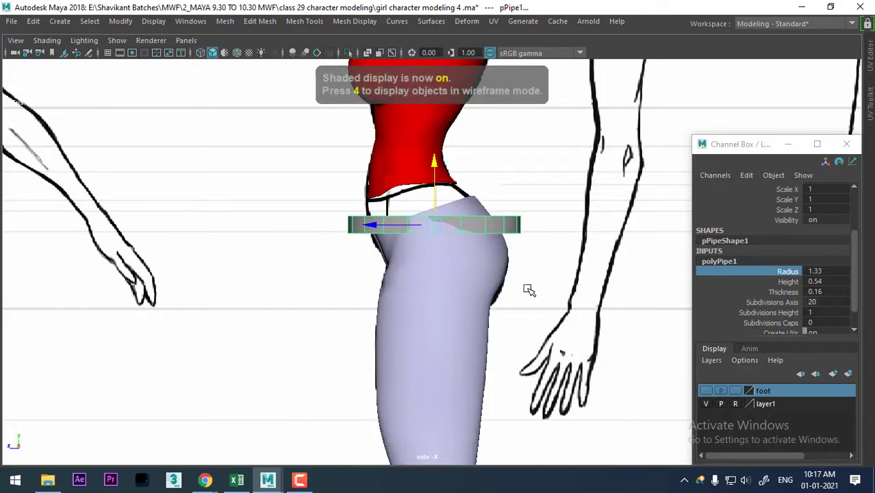
- Back in perspective, thin the belt thickness from 0.16 to 0.08
key(space)
click(541, 161)
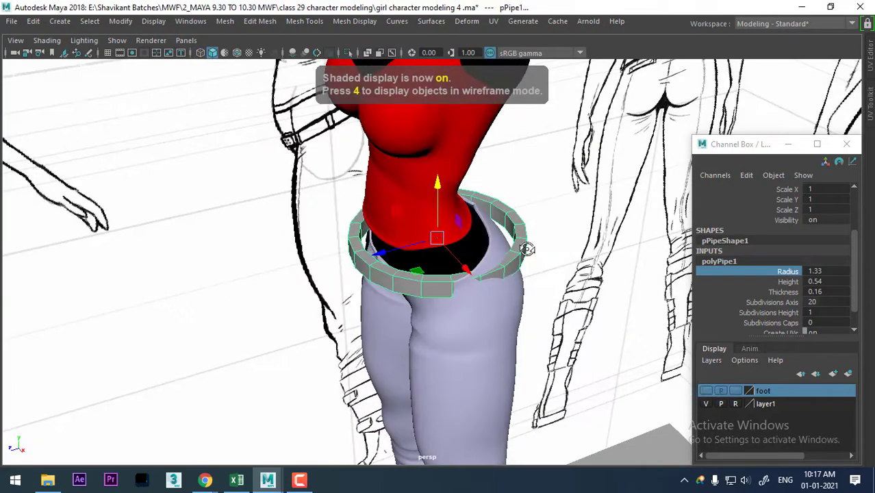
mouse_move(541, 160)
alt+mouse_down()
mouse_move(539, 248)
mouse_move(624, 228)
mouse_move(595, 260)
alt+mouse_up()
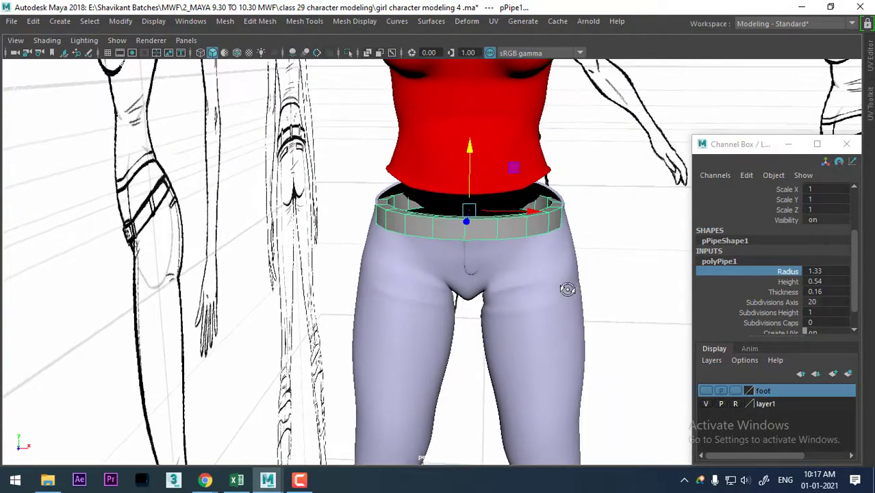
mouse_move(567, 289)
alt+mouse_down()
mouse_move(475, 270)
mouse_move(447, 279)
mouse_move(481, 281)
mouse_move(541, 363)
alt+mouse_up()
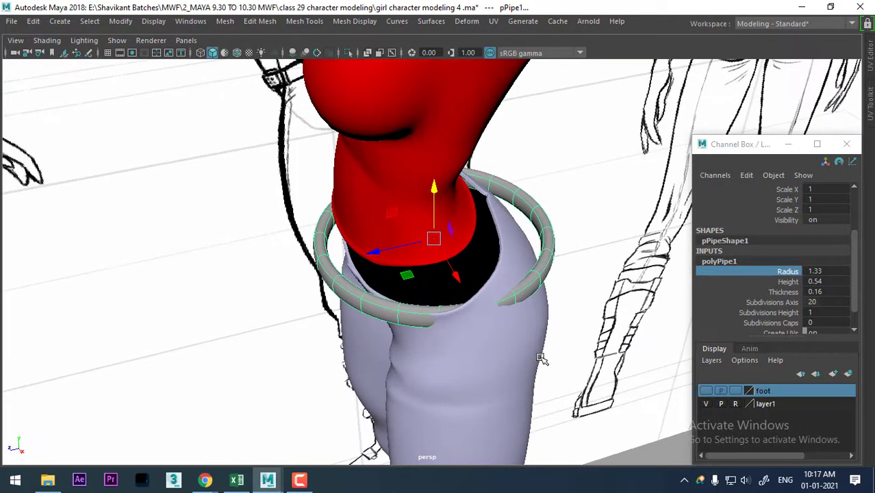
click(788, 293)
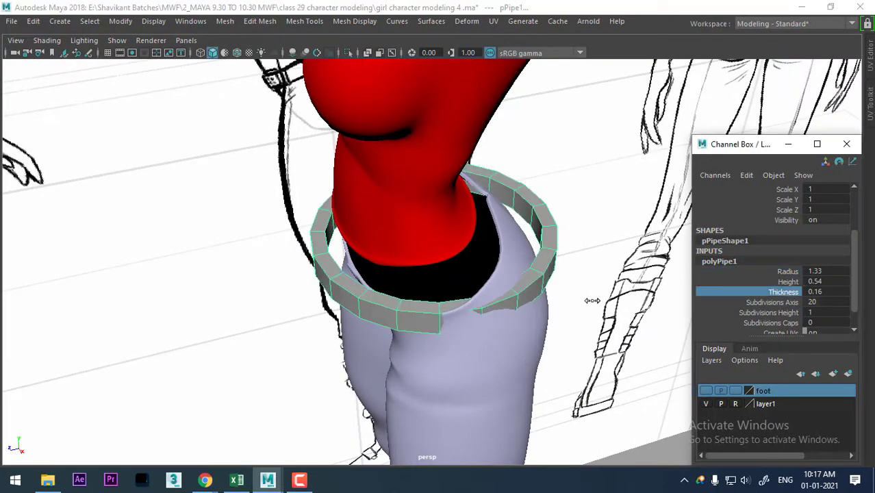
middle_drag(591, 302, 588, 304)
mouse_move(588, 306)
alt+mouse_down()
mouse_move(588, 349)
mouse_move(650, 311)
alt+mouse_up()
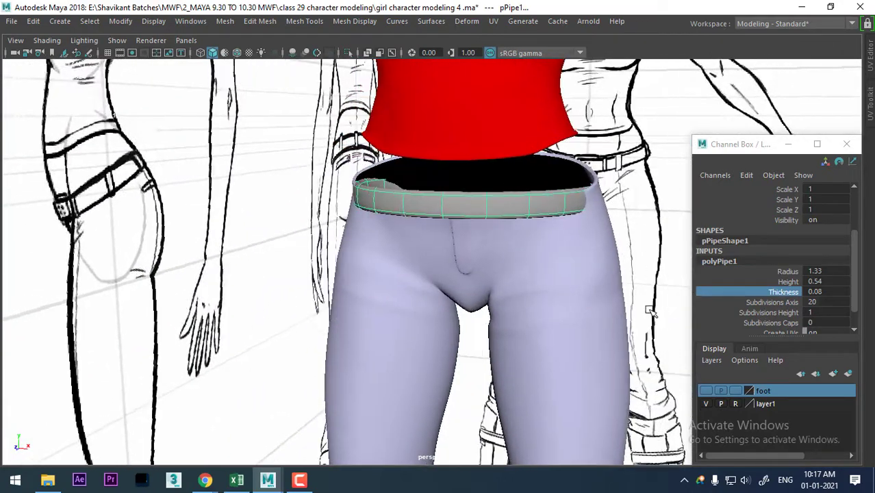
click(846, 144)
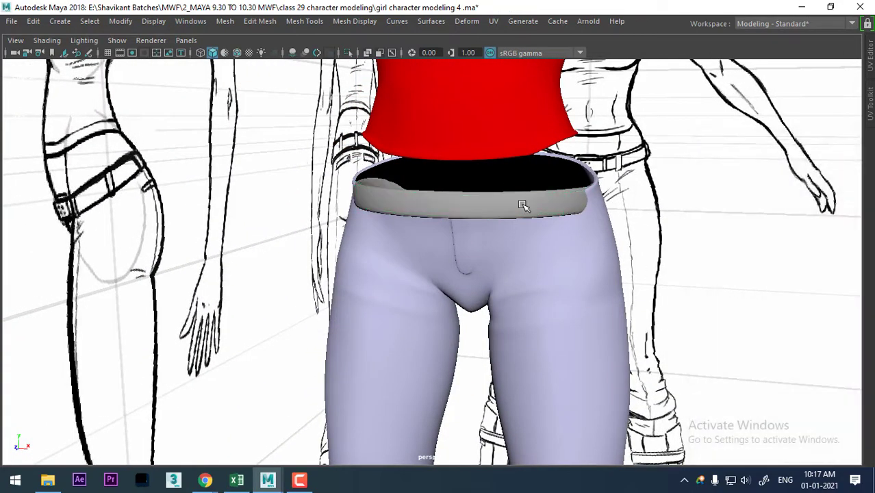
- Add a lattice to the belt via Deform > Lattice options with divisions 3 × 3 × 3
key(w)
click(465, 21)
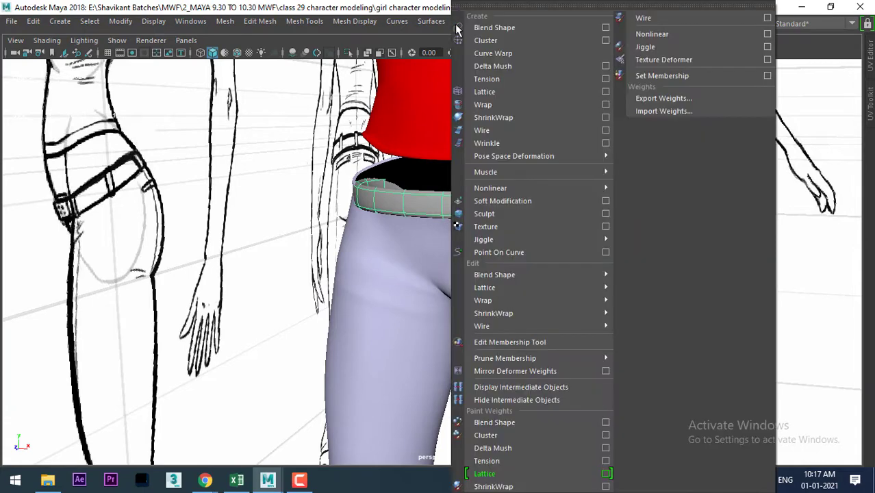
click(457, 29)
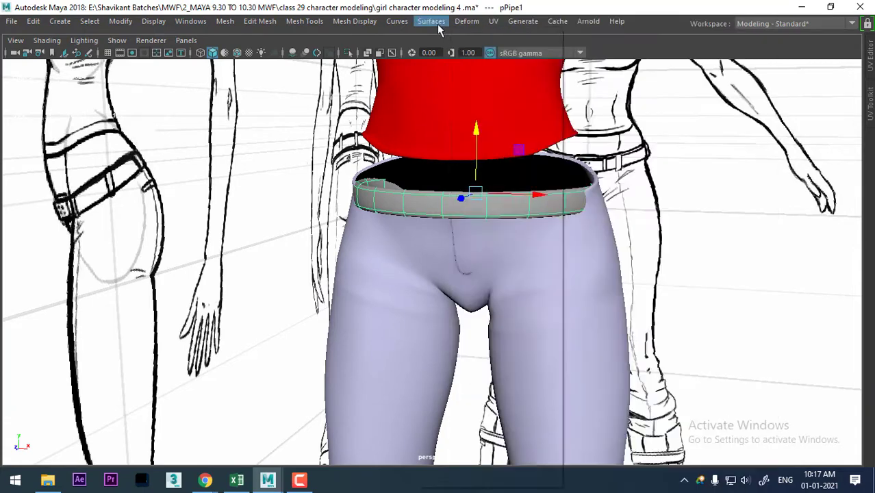
click(439, 21)
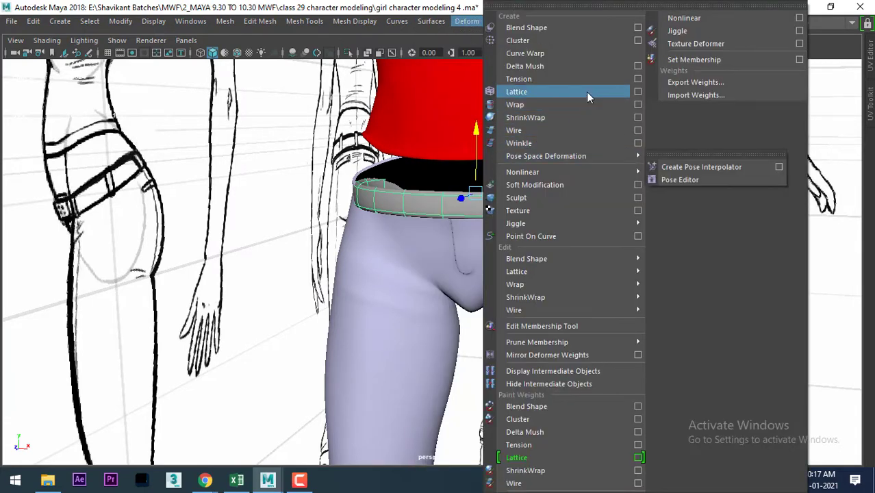
click(637, 93)
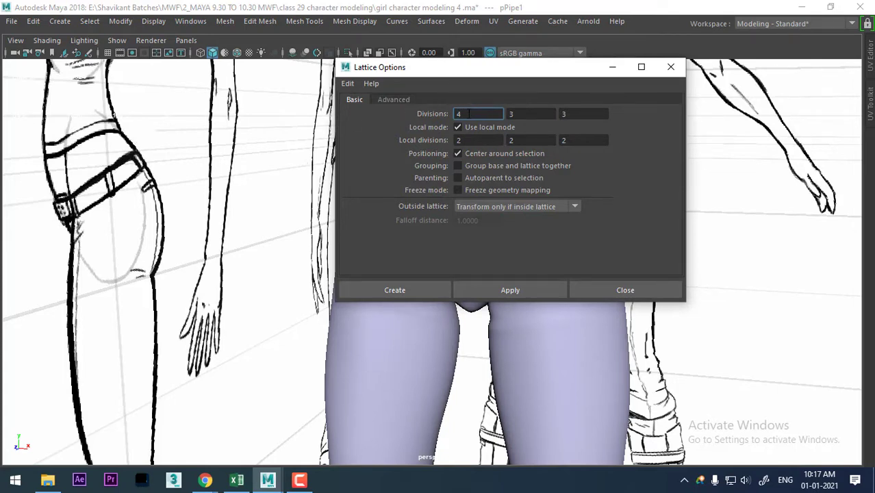
text(3)
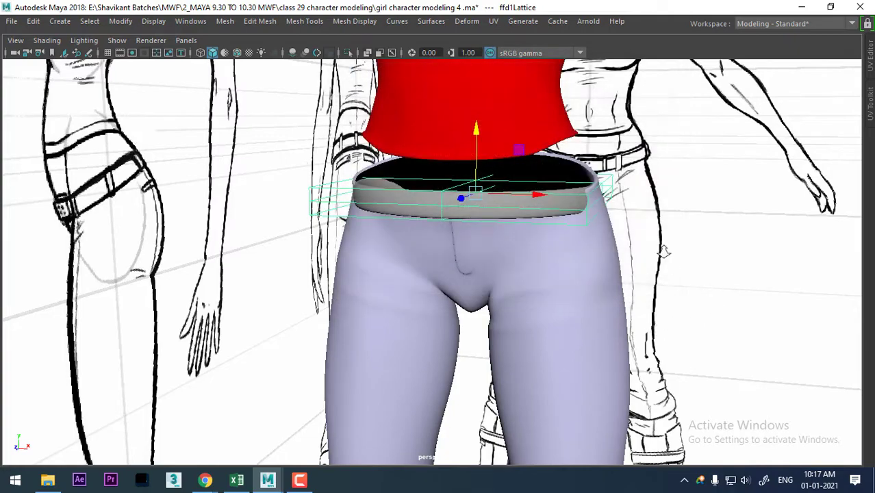
- In the wireframe side view, select all lattice points and rotate them to follow the hip slope
key(space)
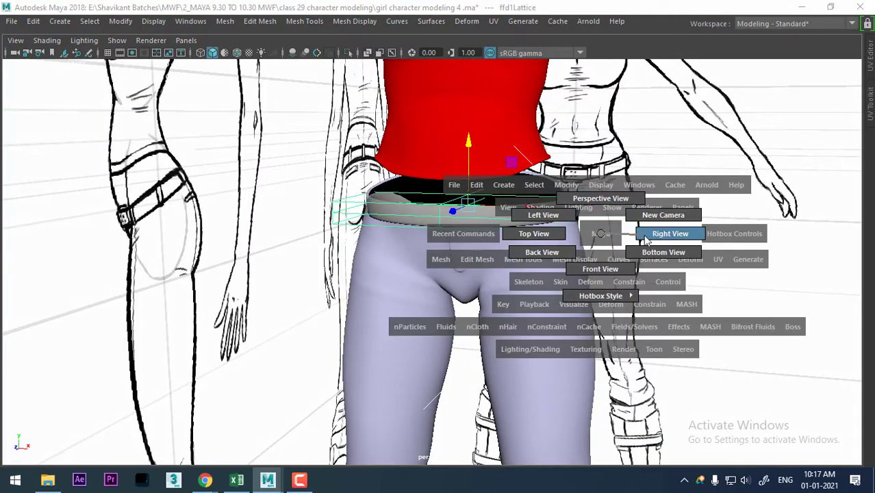
drag(602, 236, 647, 240)
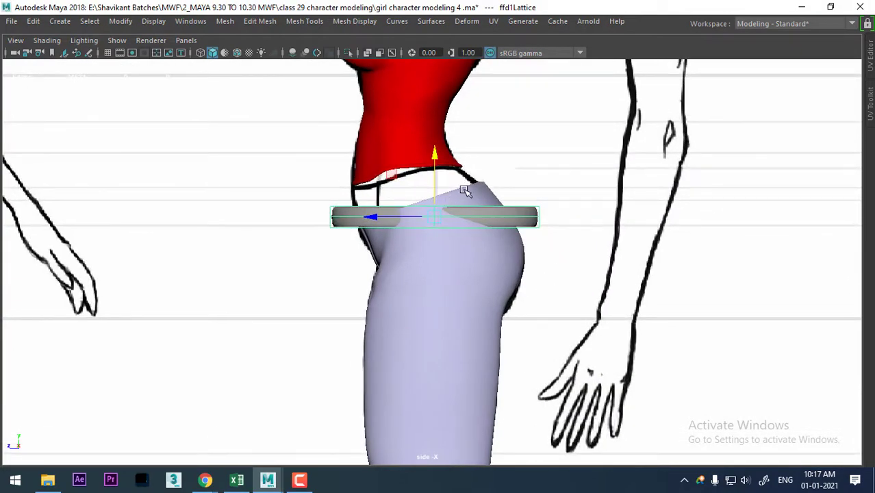
key(4)
right_drag(578, 174, 578, 114)
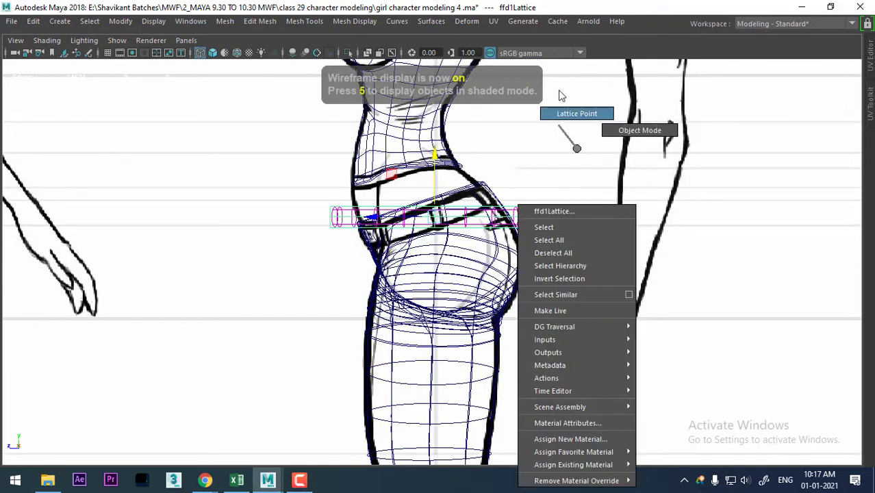
scroll(566, 207, up, 2)
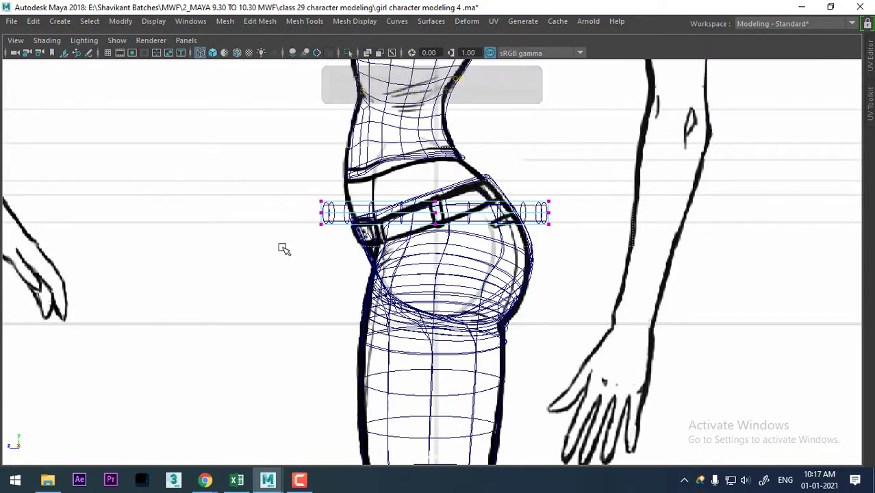
drag(283, 248, 445, 232)
key(e)
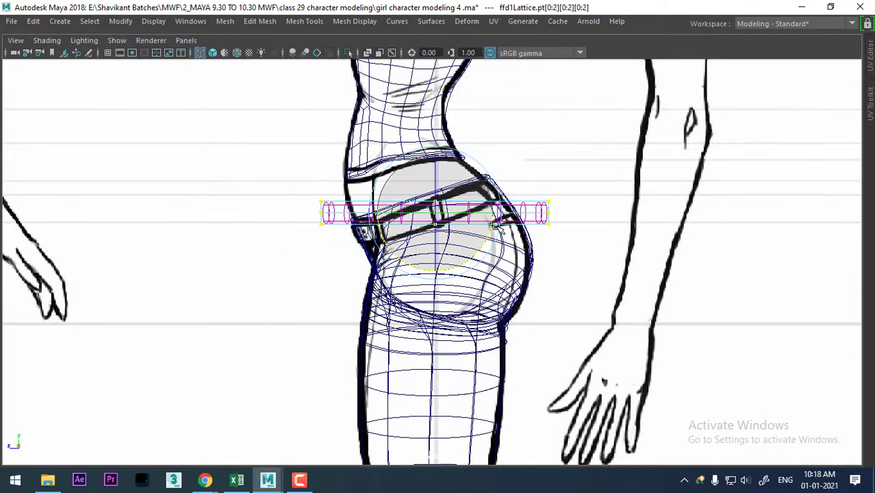
drag(484, 237, 512, 154)
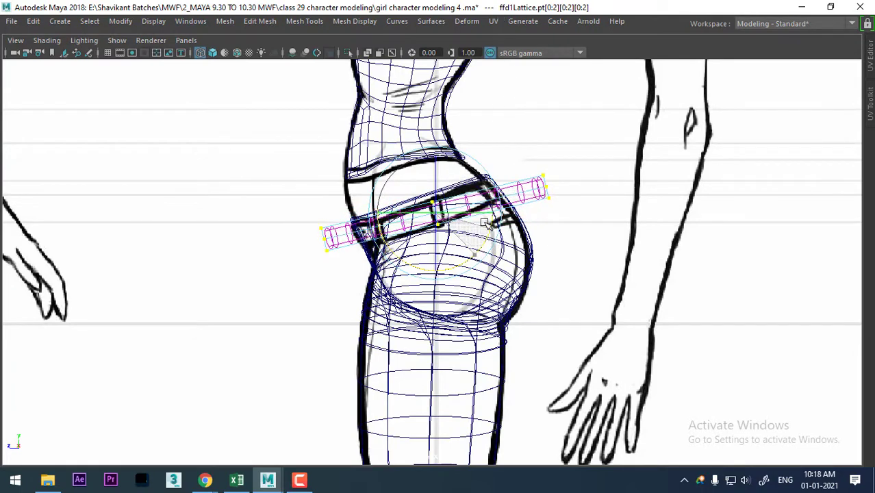
- Move the lattice end points toward the hip, then inspect the belt in shaded perspective
key(space)
click(560, 258)
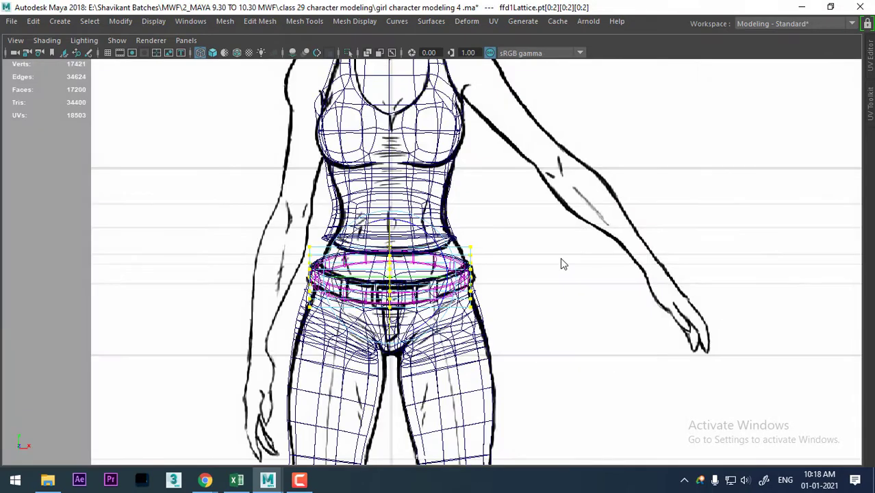
key(space)
drag(493, 277, 541, 280)
scroll(628, 205, up, 2)
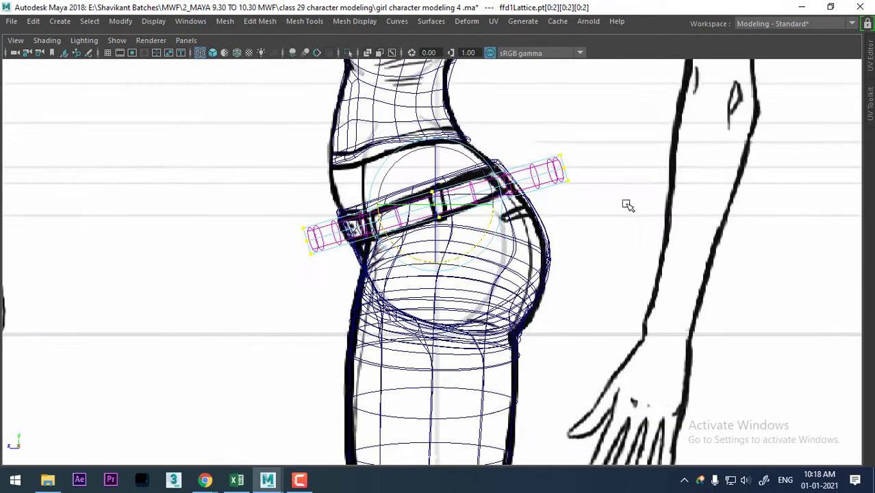
key(w)
scroll(607, 235, up, 1)
mouse_move(532, 214)
mouse_down()
mouse_move(578, 153)
mouse_move(533, 164)
mouse_up()
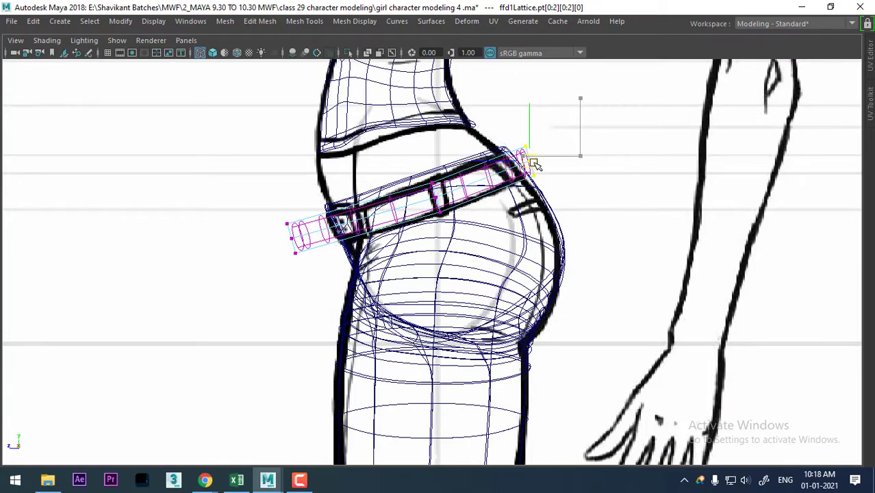
mouse_move(332, 283)
mouse_down()
mouse_move(279, 218)
mouse_move(328, 228)
mouse_up()
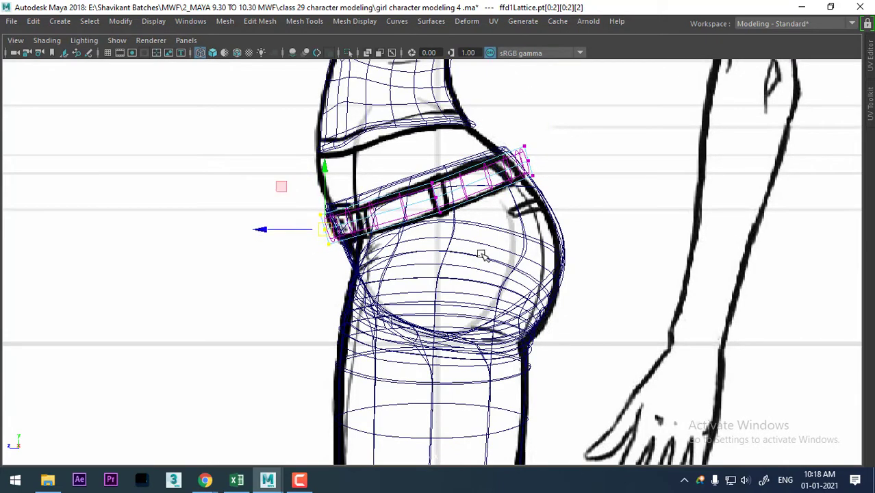
key(space)
mouse_move(478, 254)
mouse_down()
mouse_move(479, 219)
mouse_move(491, 265)
mouse_move(478, 288)
mouse_move(465, 292)
mouse_up()
key(5)
mouse_move(518, 278)
alt+mouse_down()
mouse_move(560, 298)
mouse_move(615, 259)
mouse_move(556, 296)
mouse_move(349, 248)
alt+mouse_up()
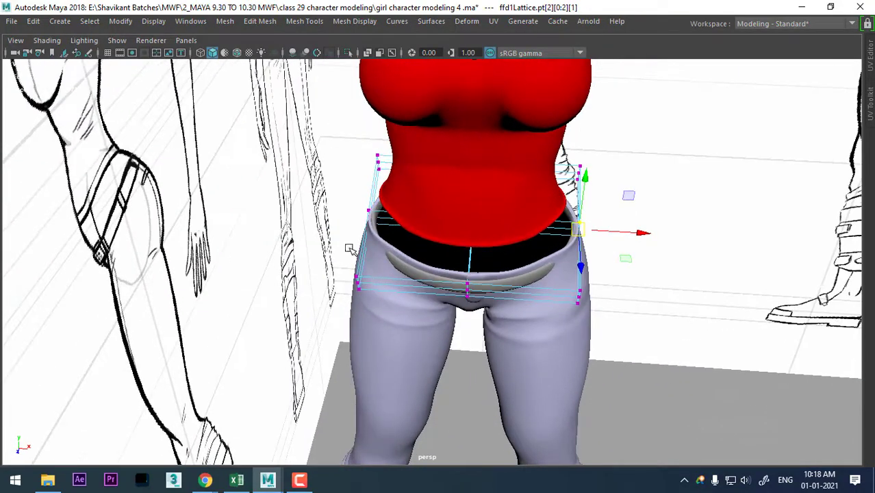
- Widen and adjust the lattice point columns so the belt wraps the waistband
shift+drag(365, 215, 388, 236)
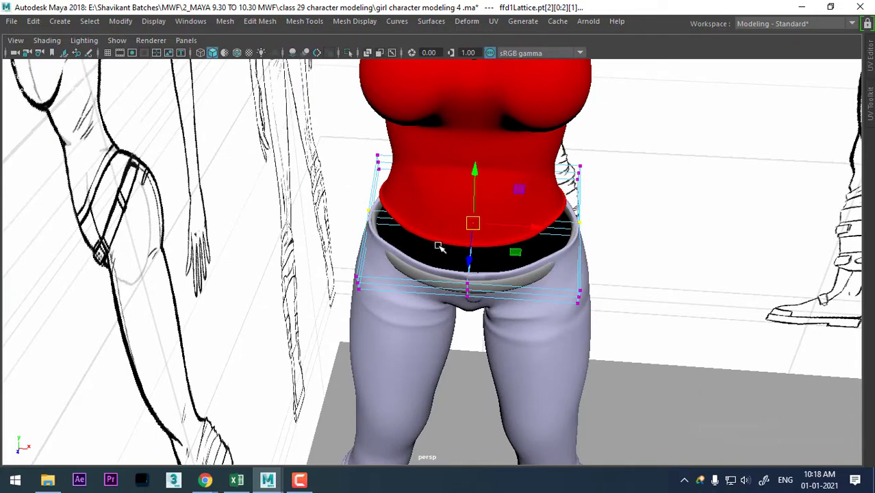
alt+right_drag(439, 248, 524, 297)
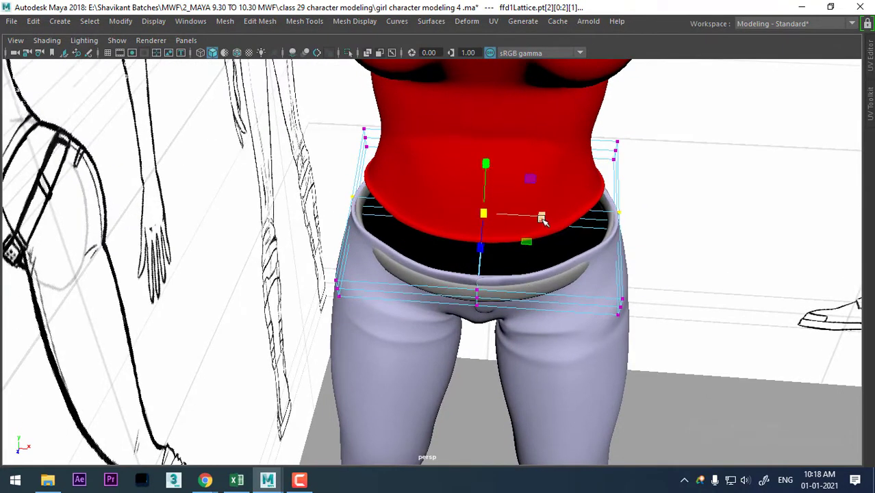
drag(542, 218, 505, 296)
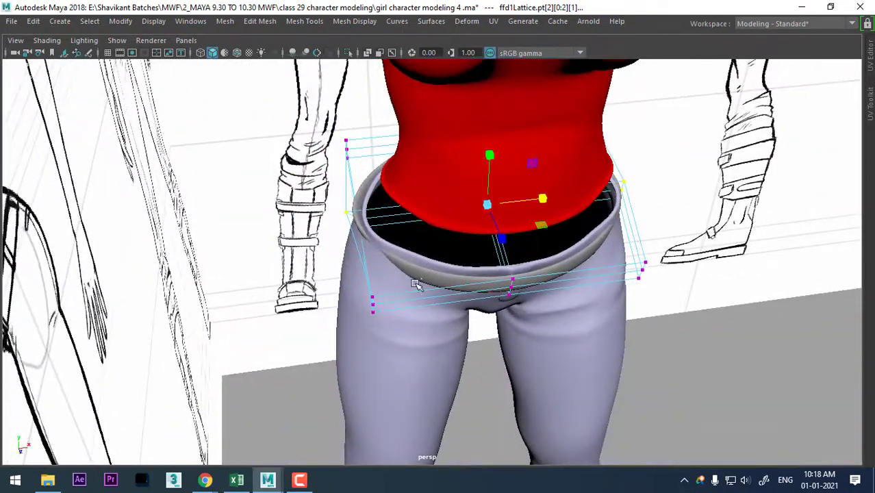
drag(415, 284, 333, 350)
mouse_move(612, 312)
shift+mouse_down()
mouse_move(555, 329)
mouse_move(547, 348)
mouse_move(492, 266)
mouse_move(651, 239)
shift+mouse_up()
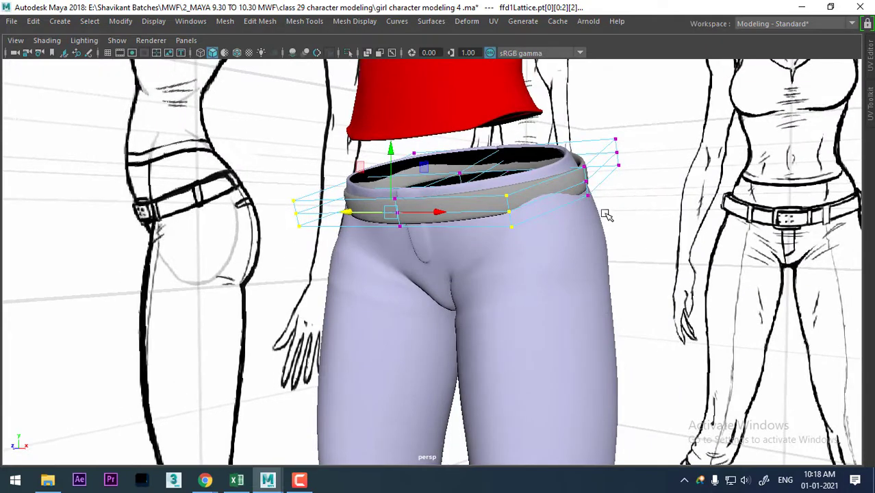
alt+drag(606, 214, 500, 257)
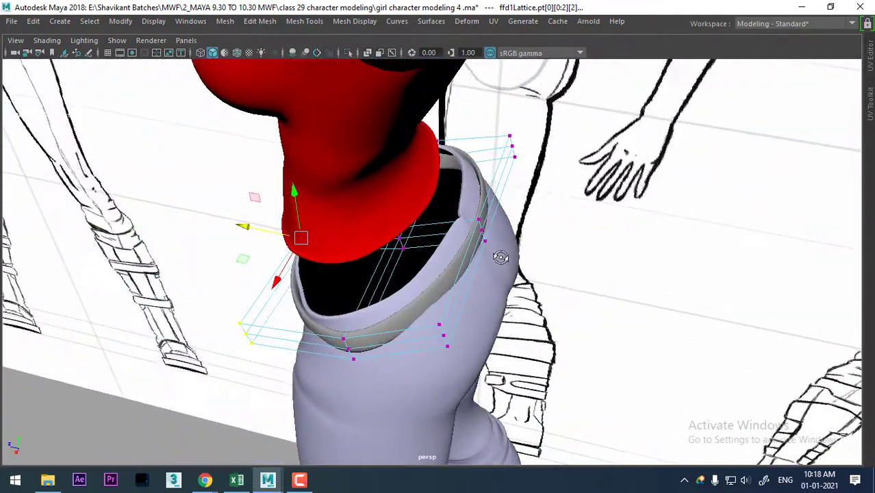
drag(461, 355, 433, 317)
mouse_move(518, 163)
alt+mouse_down()
mouse_move(470, 244)
mouse_move(457, 225)
mouse_move(470, 130)
alt+mouse_up()
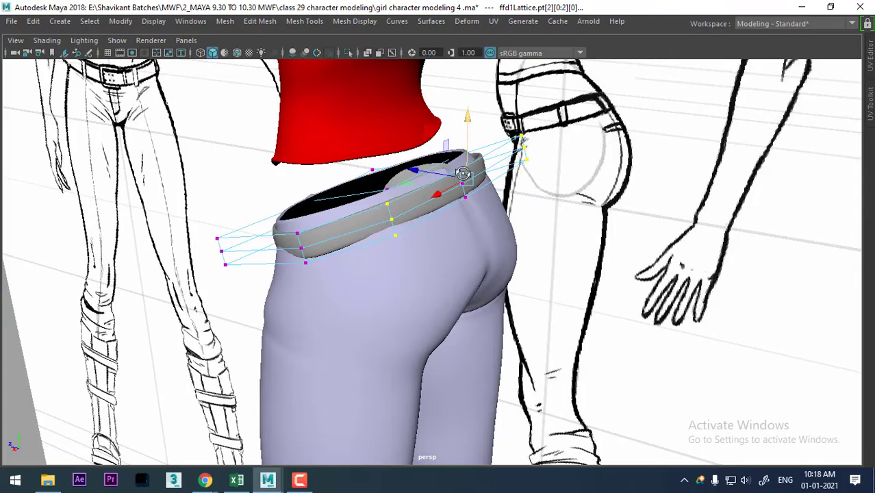
mouse_move(463, 174)
alt+mouse_down()
mouse_move(518, 148)
mouse_move(561, 195)
mouse_move(605, 172)
mouse_move(635, 188)
mouse_move(611, 175)
alt+mouse_up()
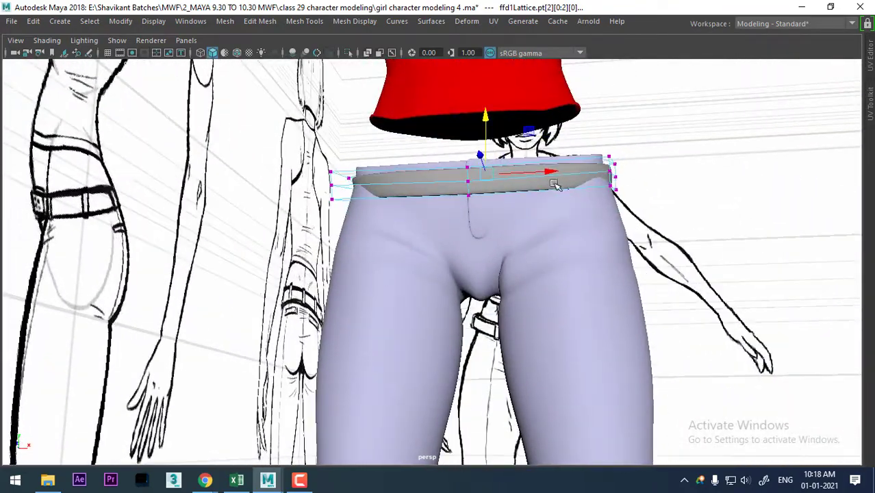
- Delete the belt pipe's history to remove the lattice, then raise the belt onto the waistband
right_drag(555, 148, 661, 114)
click(512, 200)
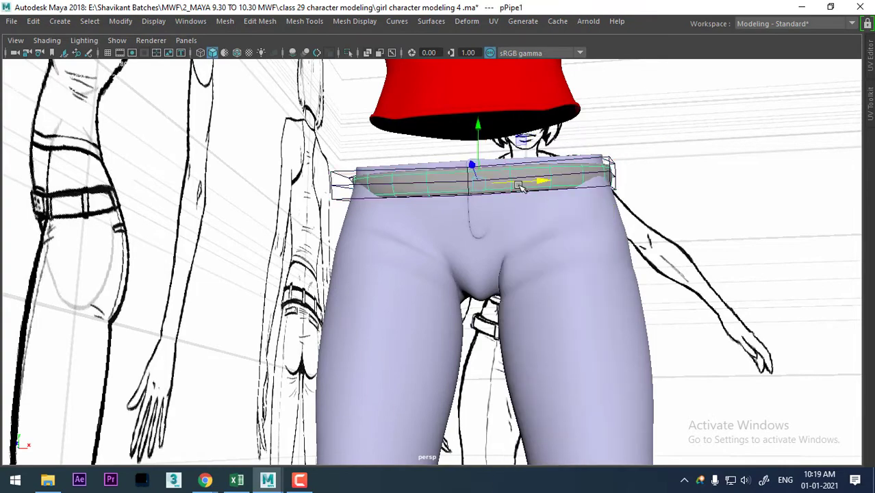
mouse_move(512, 199)
alt+mouse_down()
mouse_move(485, 196)
mouse_move(475, 217)
mouse_move(465, 211)
alt+mouse_up()
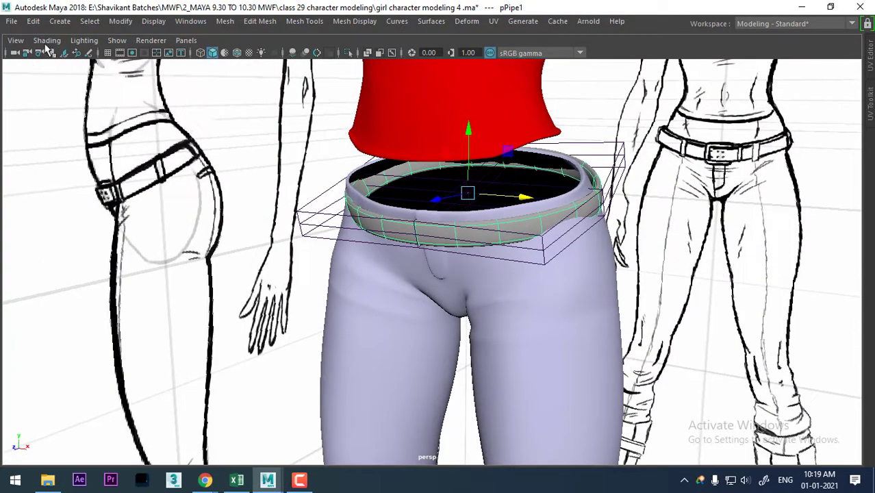
click(33, 21)
mouse_move(70, 172)
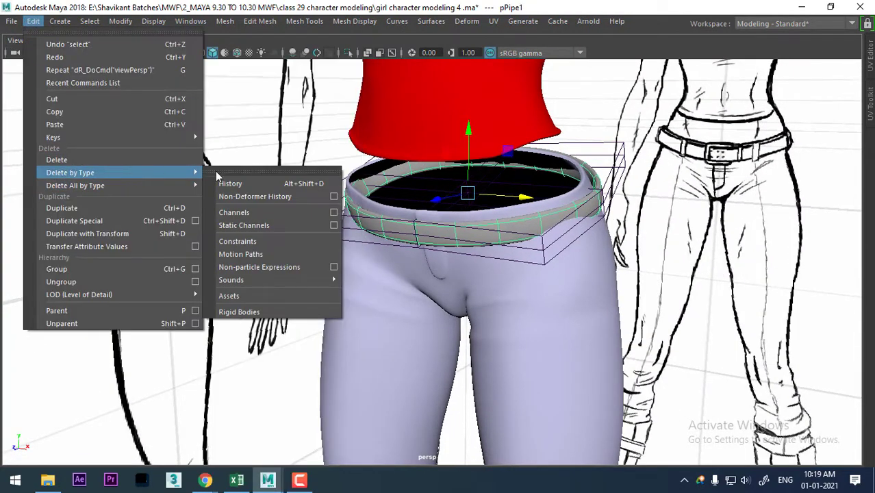
click(237, 187)
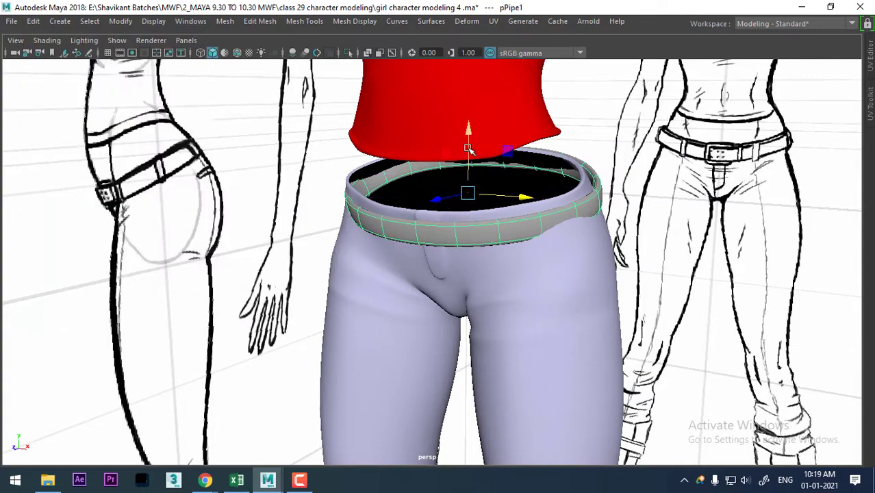
mouse_move(470, 130)
mouse_down()
mouse_move(469, 117)
mouse_move(504, 207)
mouse_move(400, 217)
mouse_move(312, 247)
mouse_move(566, 190)
mouse_move(559, 217)
mouse_up()
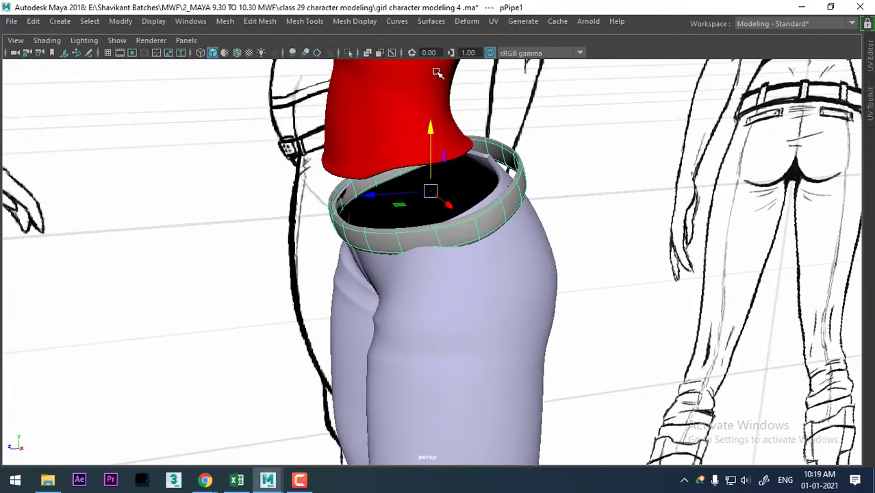
- Wrap the top of the pants in a new lattice and switch to lattice point editing
click(467, 23)
mouse_move(526, 275)
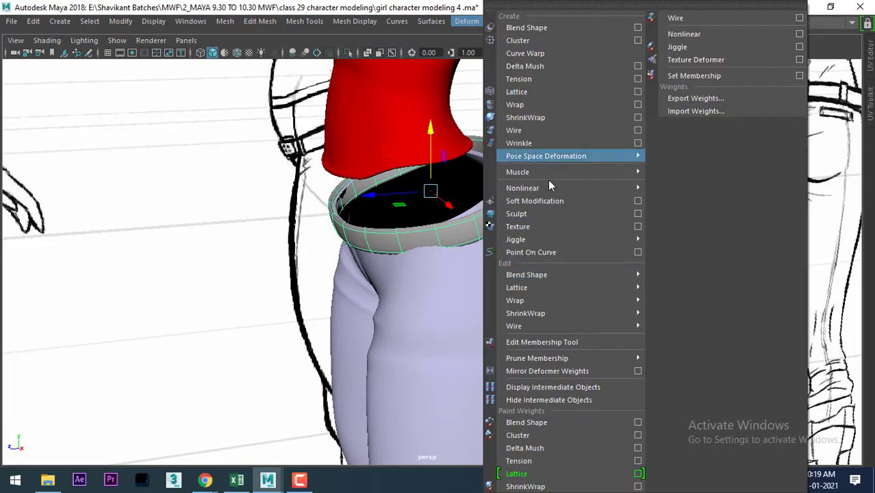
click(543, 93)
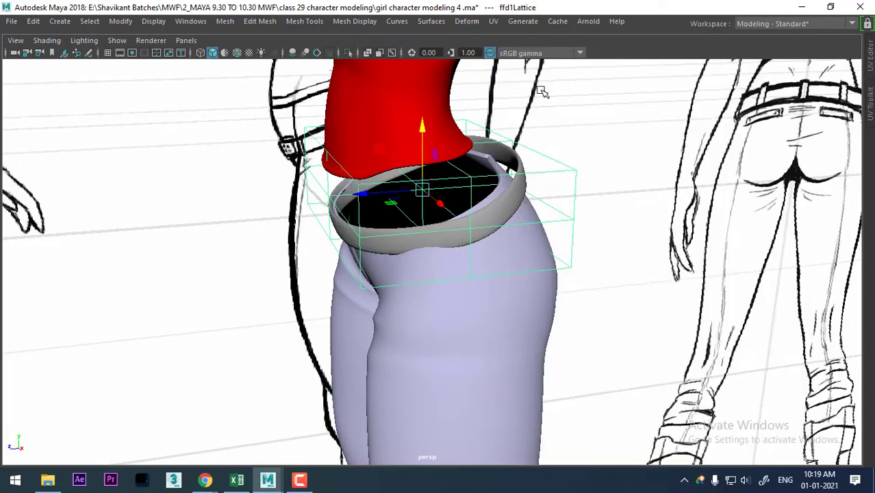
right_drag(745, 204, 743, 112)
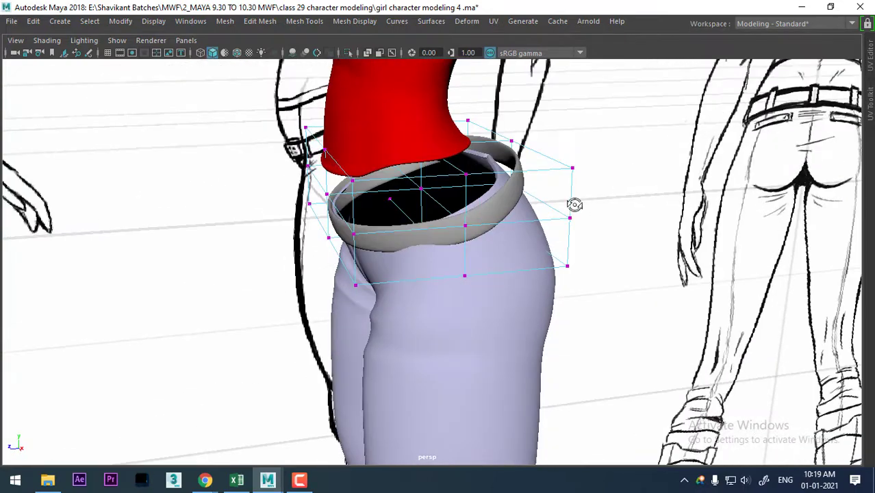
mouse_move(574, 205)
alt+mouse_down()
mouse_move(557, 203)
mouse_move(526, 133)
alt+mouse_up()
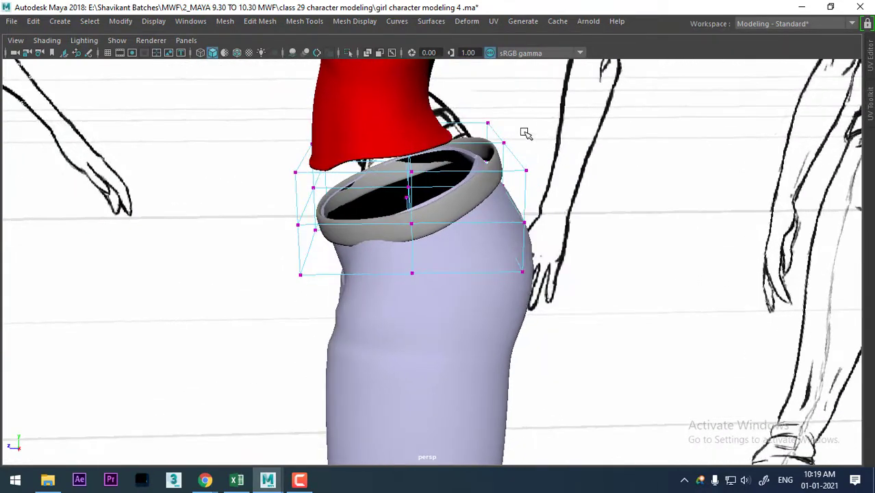
- Select the back row of lattice points and pull them inward in side view
mouse_move(569, 326)
mouse_down()
mouse_move(584, 246)
mouse_move(647, 234)
mouse_up()
key(space)
alt+right_drag(648, 234, 611, 276)
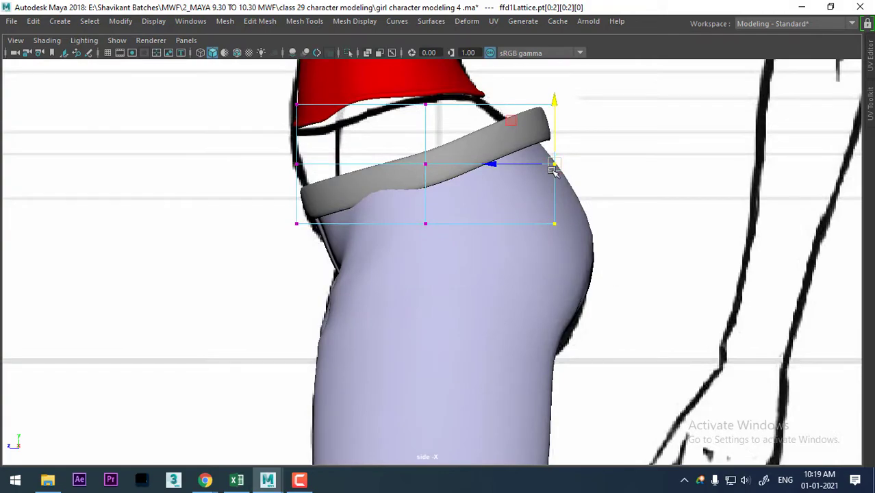
drag(554, 165, 541, 165)
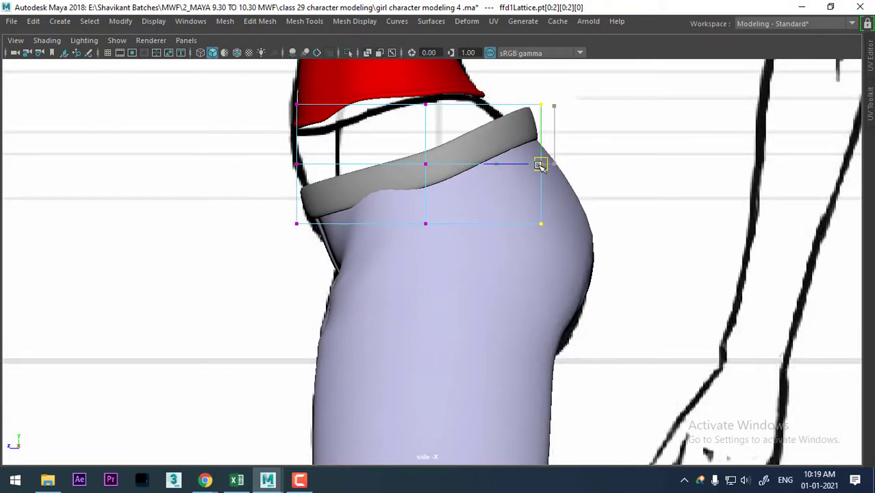
key(space)
mouse_move(557, 203)
mouse_down()
mouse_move(573, 72)
mouse_move(597, 168)
mouse_move(531, 170)
mouse_move(547, 142)
mouse_move(534, 154)
mouse_up()
- Select the middle row and middle column of back lattice points
key(space)
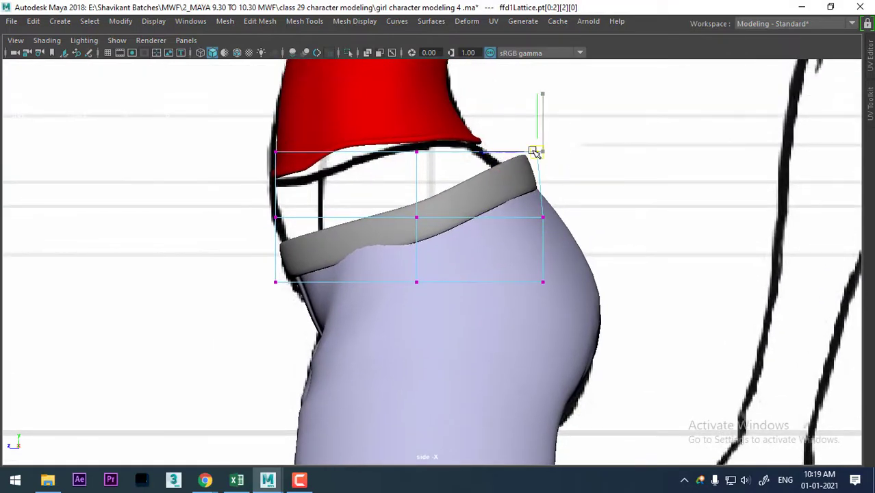
drag(527, 244, 551, 209)
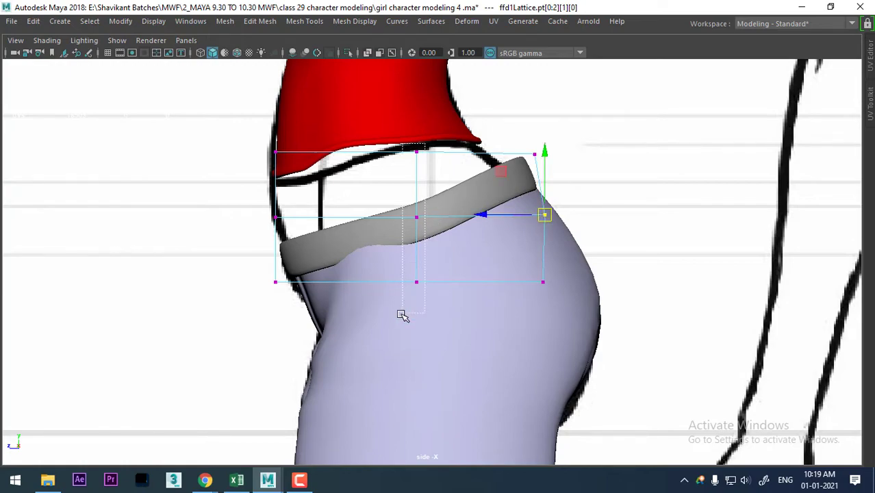
drag(402, 315, 469, 298)
key(space)
mouse_move(492, 214)
alt+mouse_down()
mouse_move(580, 267)
mouse_move(611, 224)
alt+mouse_up()
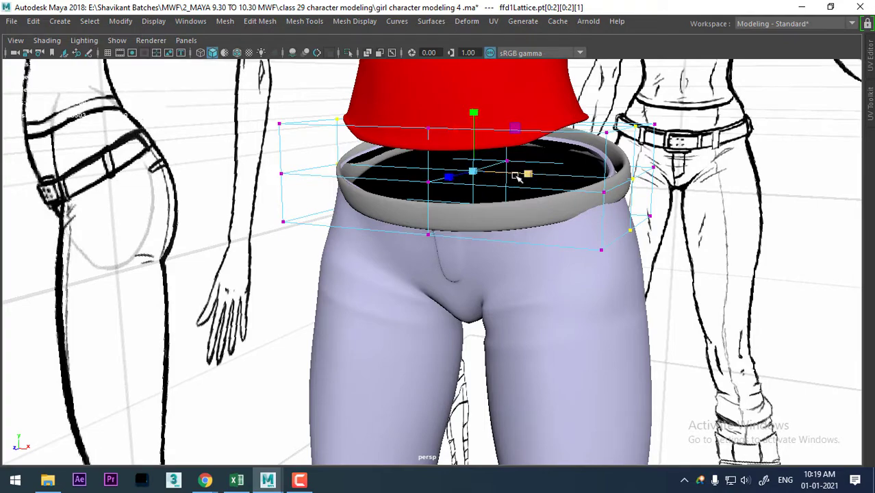
- Shift the right-side lattice points slightly right and raise the selected points slightly
mouse_move(515, 174)
mouse_down()
mouse_move(565, 315)
mouse_move(569, 305)
mouse_move(526, 293)
mouse_move(502, 195)
mouse_move(486, 370)
mouse_up()
mouse_move(486, 369)
alt+mouse_down()
mouse_move(586, 323)
mouse_move(464, 373)
alt+mouse_up()
drag(390, 265, 441, 298)
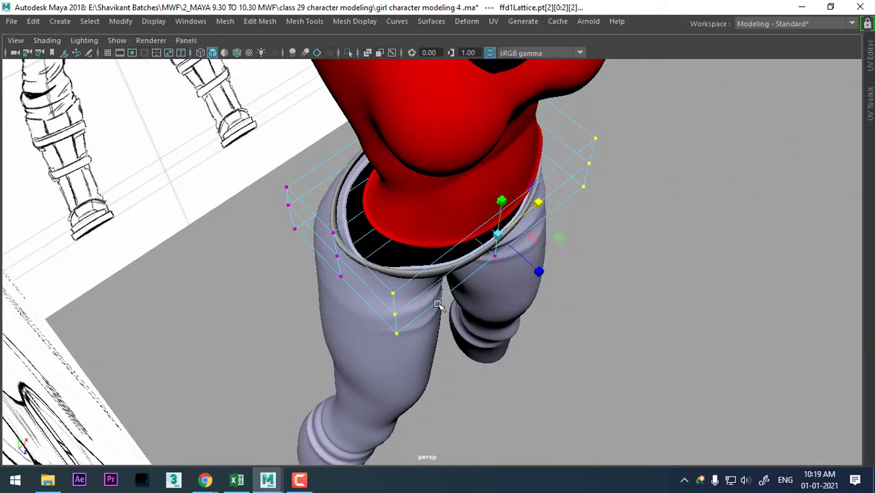
mouse_move(497, 231)
alt+mouse_down()
mouse_move(416, 209)
mouse_move(477, 213)
mouse_move(470, 366)
mouse_move(426, 256)
mouse_move(366, 143)
alt+mouse_up()
mouse_move(405, 121)
alt+mouse_down()
mouse_move(404, 112)
mouse_move(432, 199)
alt+mouse_up()
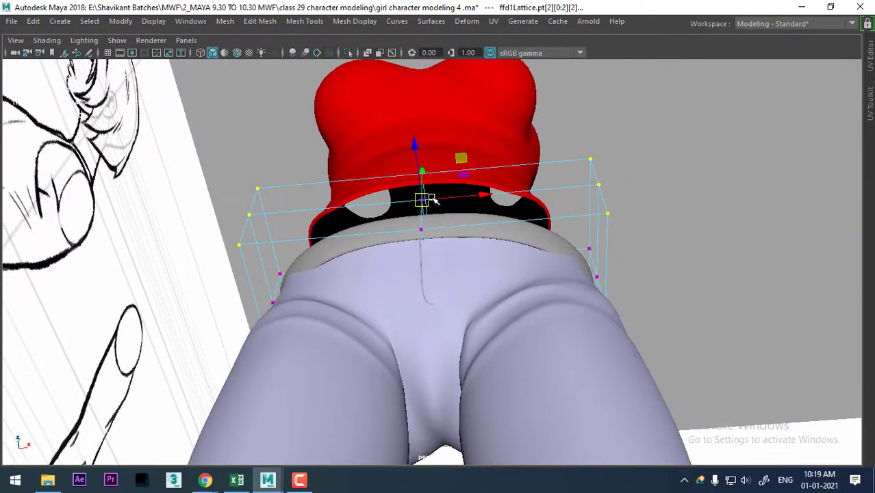
mouse_move(417, 154)
mouse_down()
mouse_move(415, 140)
mouse_move(365, 279)
mouse_move(401, 255)
mouse_move(370, 317)
mouse_move(363, 367)
mouse_move(328, 392)
mouse_up()
- Select the side lattice points and push the waistband's left side outward
drag(260, 247, 259, 248)
mouse_move(260, 248)
alt+mouse_down()
mouse_move(312, 312)
mouse_move(403, 389)
alt+mouse_up()
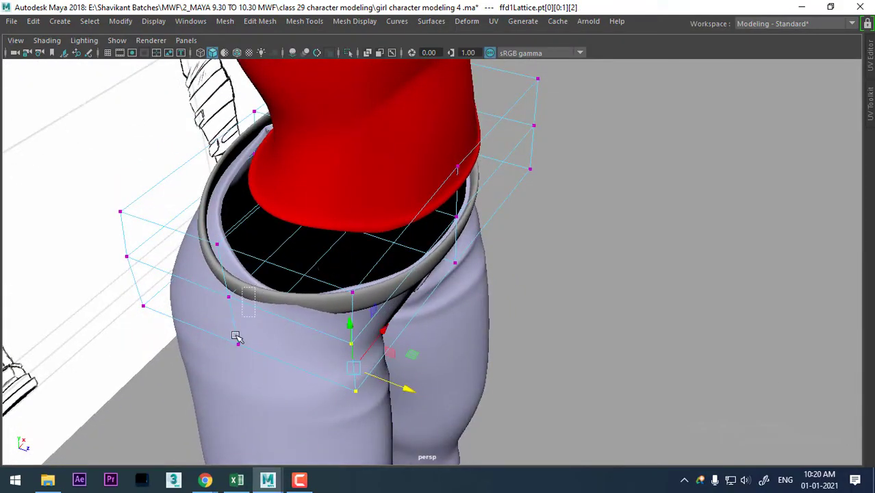
mouse_move(236, 337)
alt+mouse_down()
mouse_move(190, 348)
mouse_move(236, 342)
mouse_move(275, 301)
mouse_move(269, 279)
alt+mouse_up()
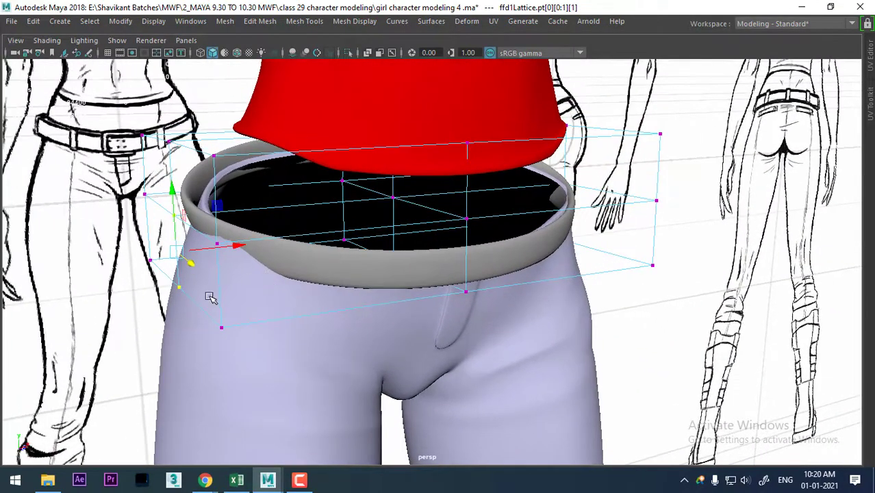
drag(236, 254, 234, 248)
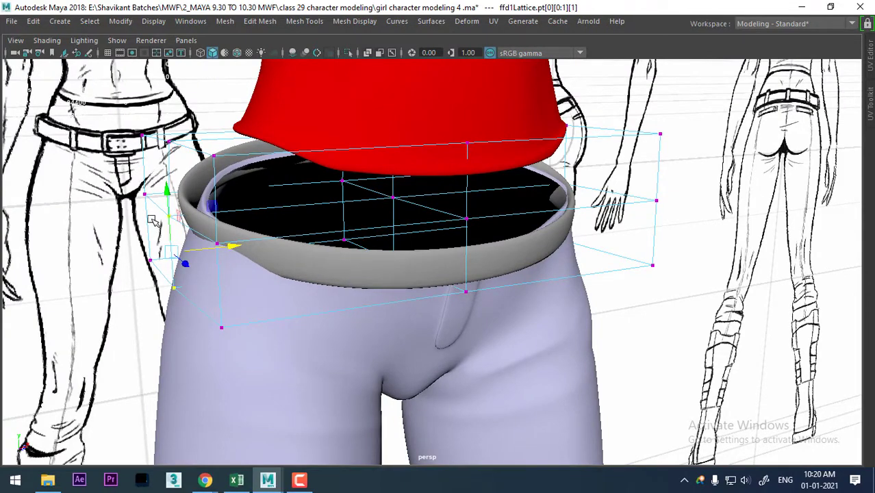
alt+drag(152, 219, 159, 200)
click(190, 291)
alt+drag(190, 291, 224, 328)
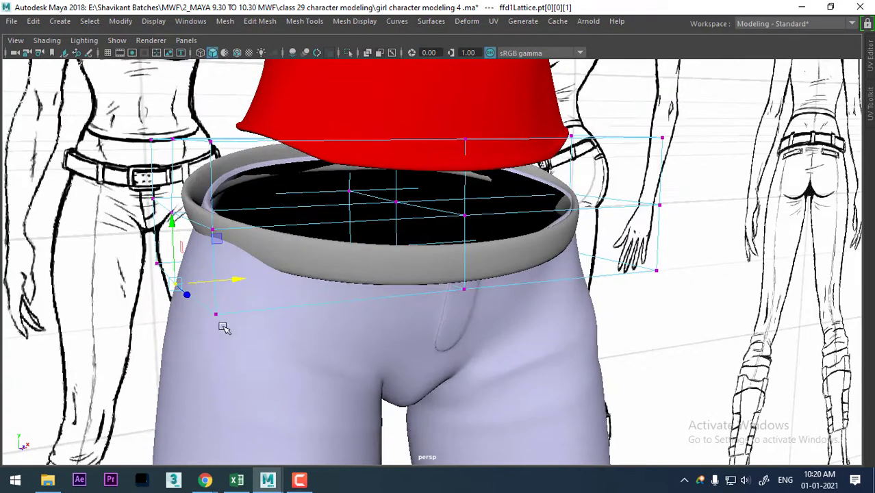
mouse_move(239, 278)
mouse_down()
mouse_move(198, 302)
mouse_move(381, 228)
mouse_move(722, 245)
mouse_move(570, 278)
mouse_move(622, 279)
mouse_move(664, 295)
mouse_move(678, 281)
mouse_move(685, 245)
mouse_move(661, 199)
mouse_up()
- Select a right-side lattice point, then the top row of lattice points
click(620, 280)
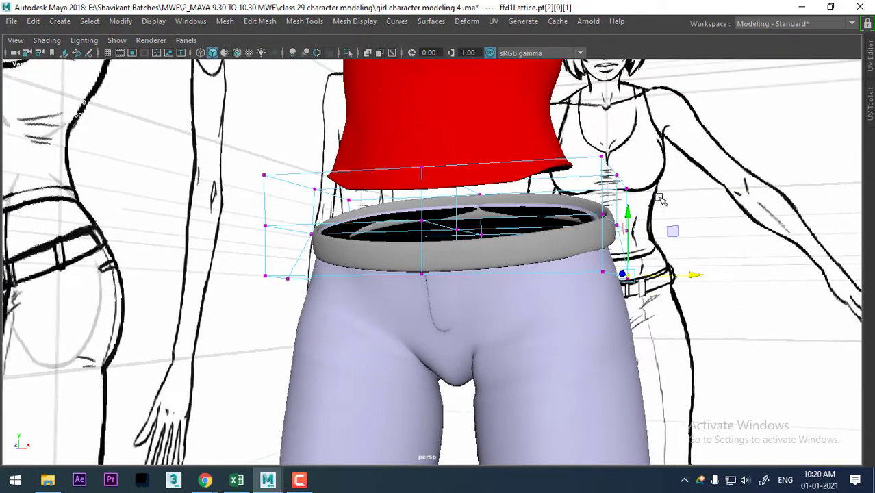
drag(529, 157, 254, 181)
mouse_move(253, 181)
alt+mouse_down()
mouse_move(469, 182)
mouse_move(484, 173)
alt+mouse_up()
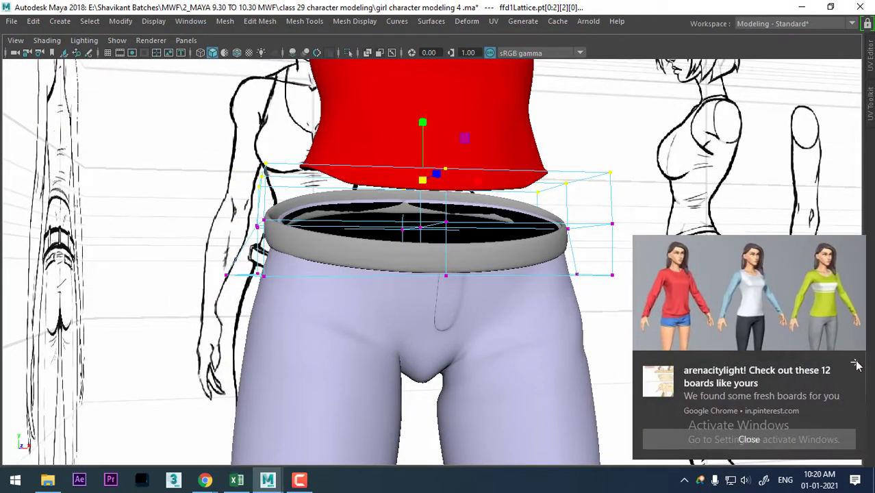
click(855, 364)
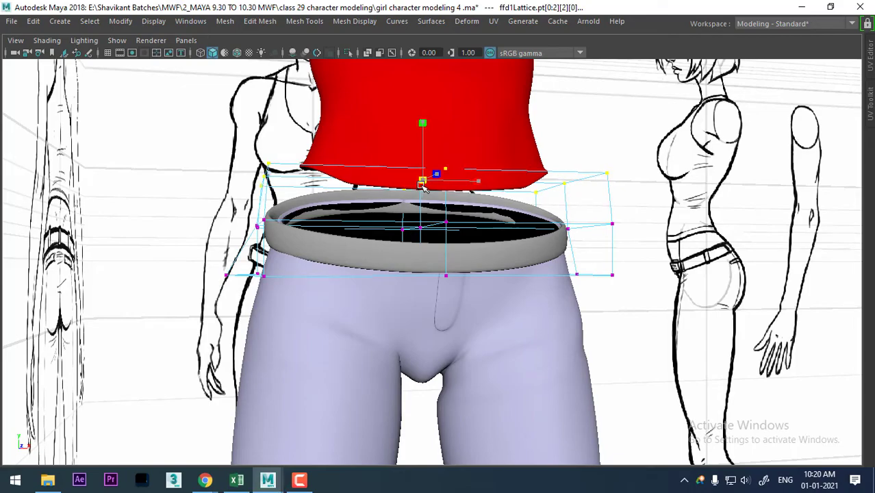
mouse_move(425, 181)
alt+mouse_down()
mouse_move(324, 230)
mouse_move(617, 247)
mouse_move(612, 283)
alt+mouse_up()
- Reselect the belt lattice, tweak a point to fit the belt, then select the belt pipe
key(F8)
click(675, 255)
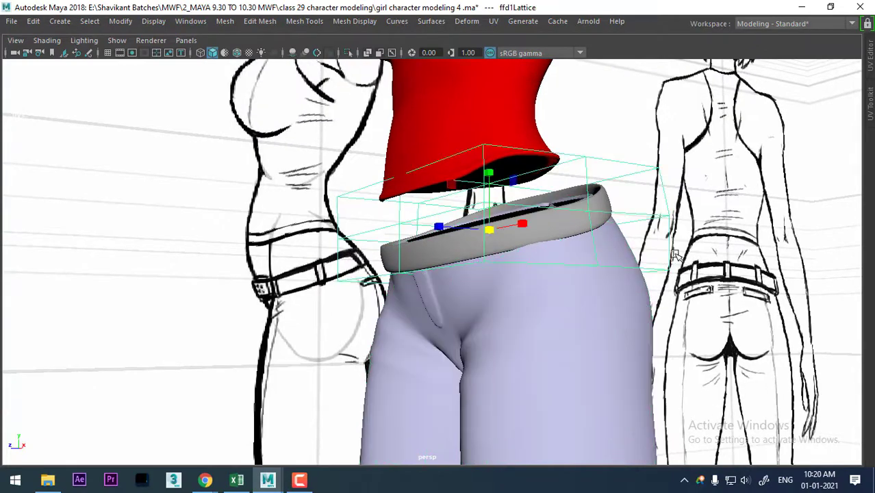
right_drag(675, 254, 687, 111)
mouse_move(687, 112)
alt+mouse_down()
mouse_move(428, 300)
mouse_move(550, 302)
mouse_move(625, 336)
mouse_move(631, 306)
mouse_move(519, 297)
alt+mouse_up()
click(426, 300)
right_drag(449, 266, 528, 255)
click(528, 255)
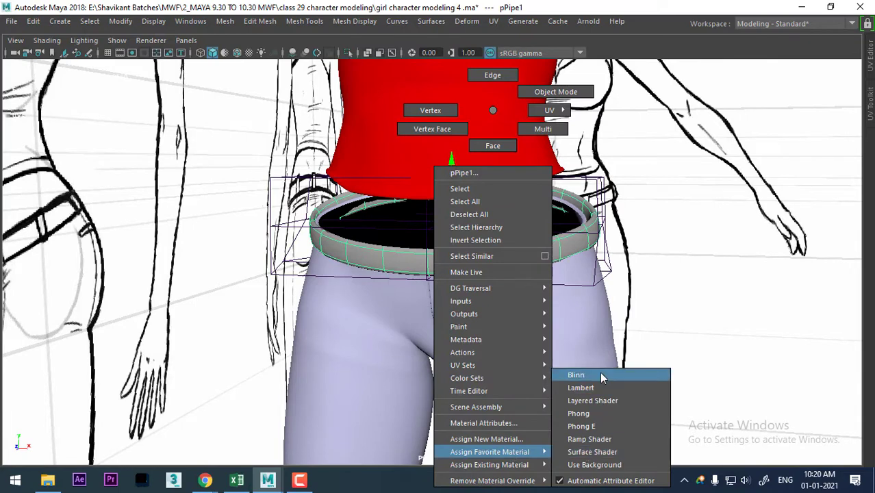
- Assign a new Blinn material to the belt pipe and colour it dark grey
right_drag(494, 265, 599, 374)
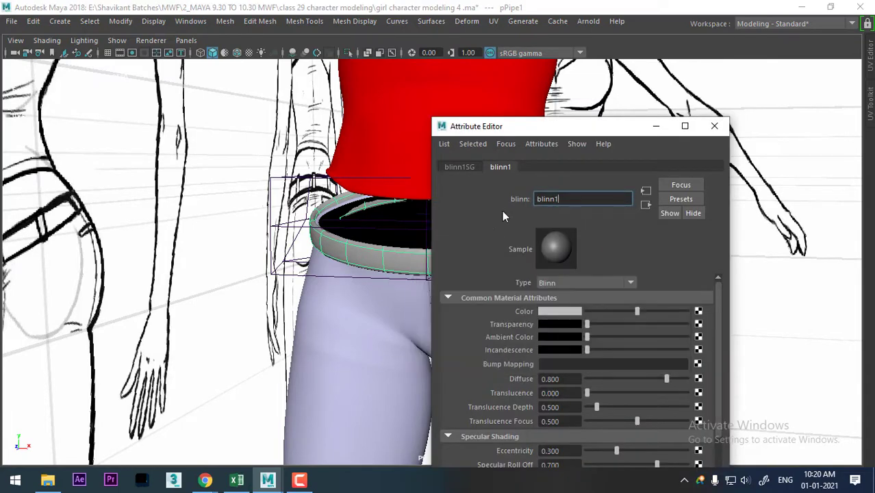
click(552, 312)
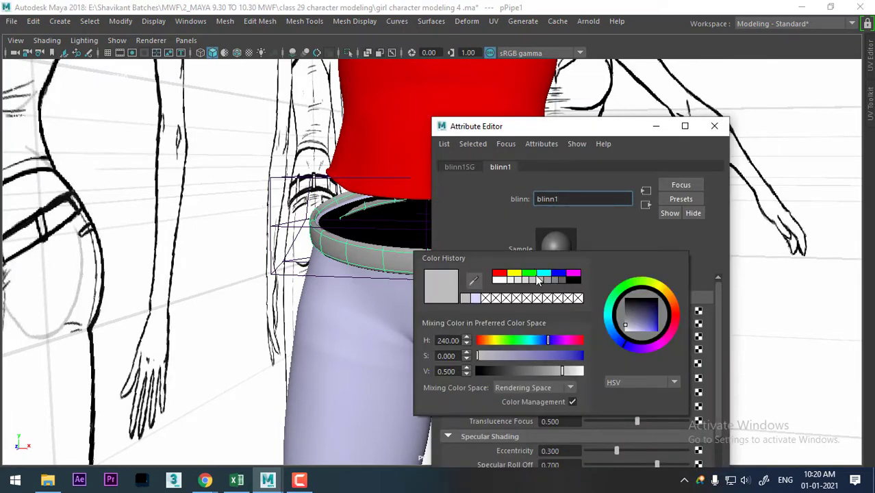
click(558, 279)
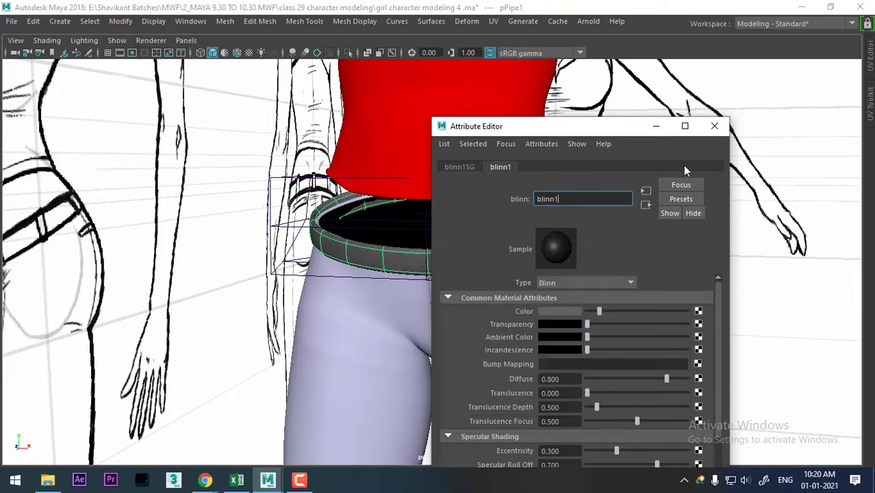
click(712, 127)
key(f)
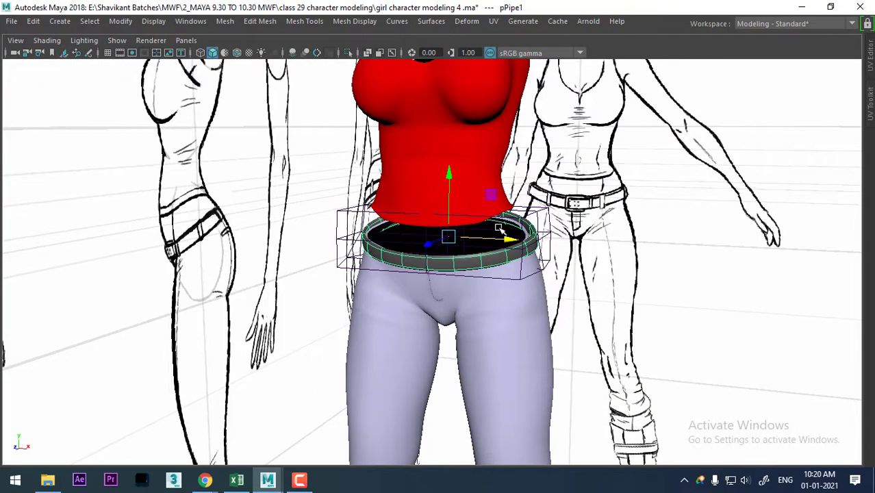
scroll(502, 236, up, 2)
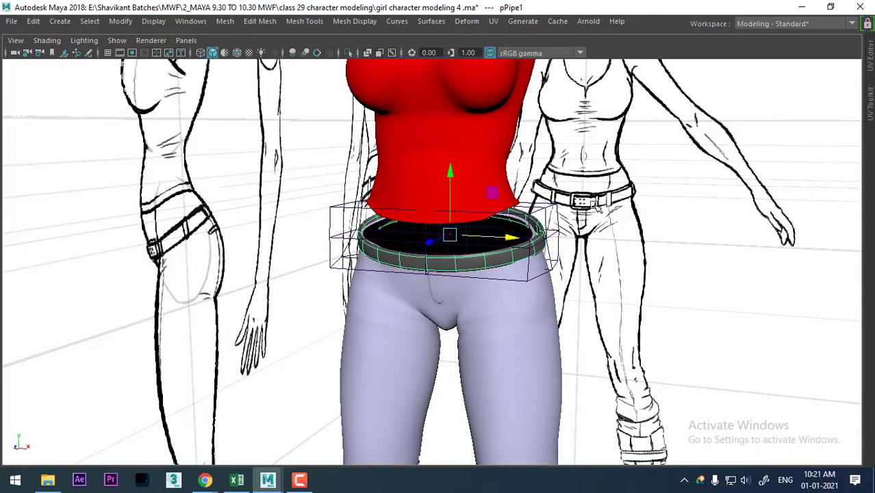
- In front view, delete the belt ring's construction history
key(space)
drag(538, 265, 533, 296)
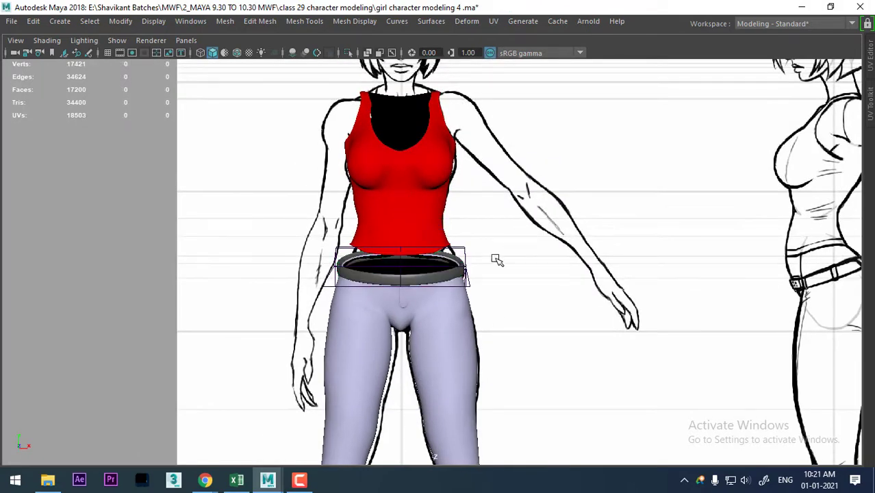
click(434, 283)
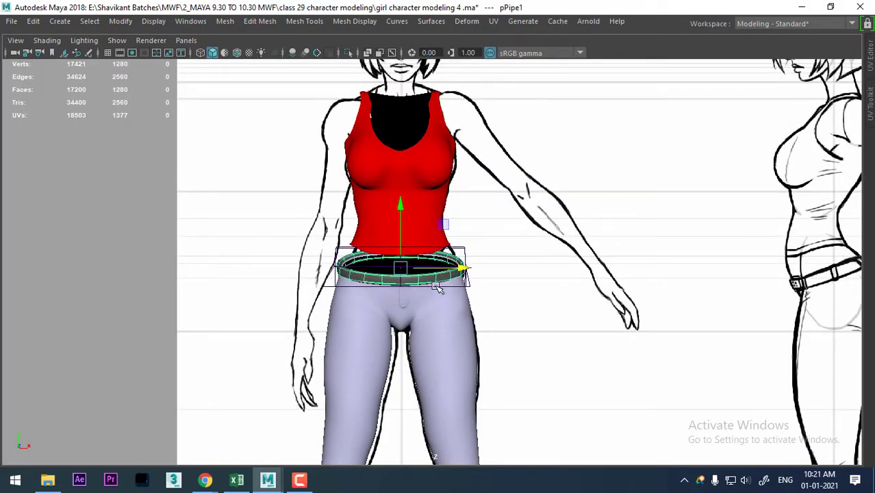
click(33, 22)
click(261, 181)
- Hide the body and belt meshes to reveal the sketched buckle, then open Polygon Primitives
click(483, 254)
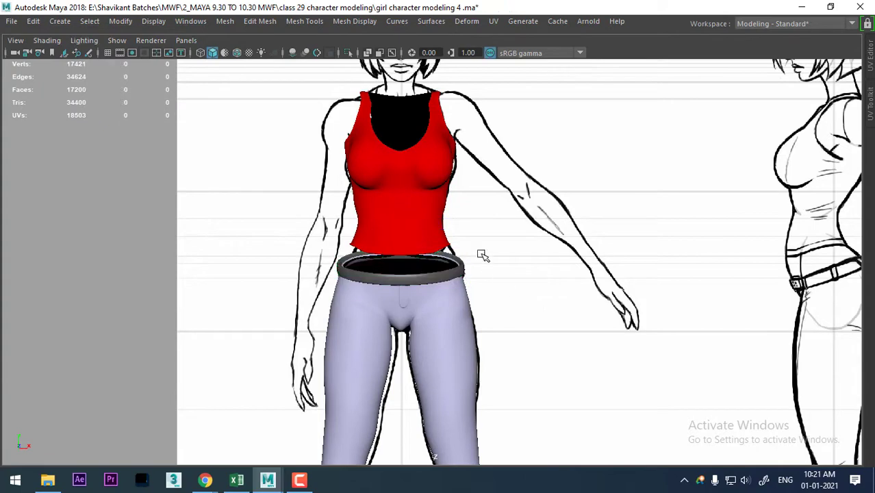
drag(351, 324, 356, 299)
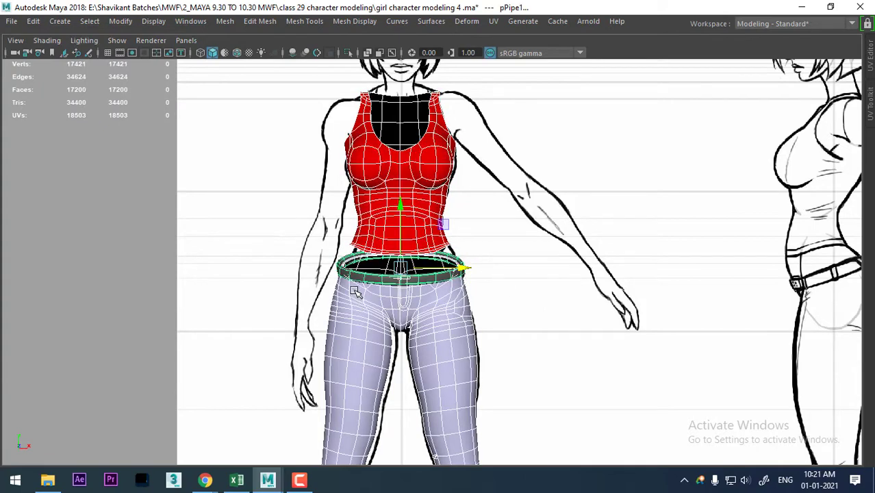
key(ctrl+h)
scroll(447, 372, up, 3)
scroll(474, 338, up, 2)
click(426, 391)
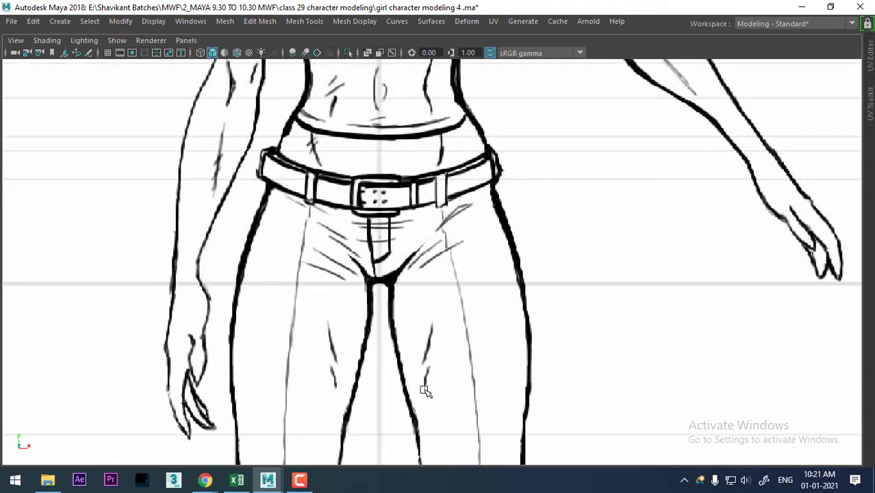
click(59, 22)
mouse_move(98, 67)
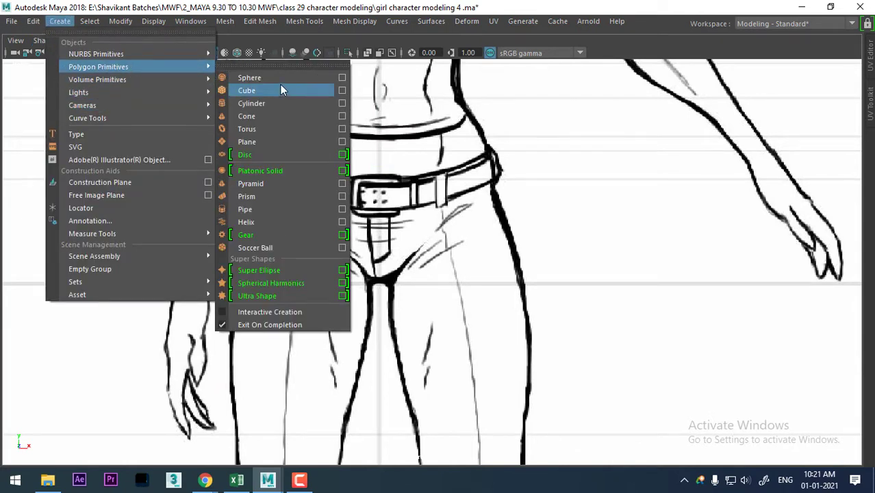
- Create a polygon cube, raise it to the buckle, and shrink it in wireframe view
click(280, 88)
drag(378, 331, 377, 162)
scroll(424, 332, up, 1)
scroll(336, 354, up, 1)
key(4)
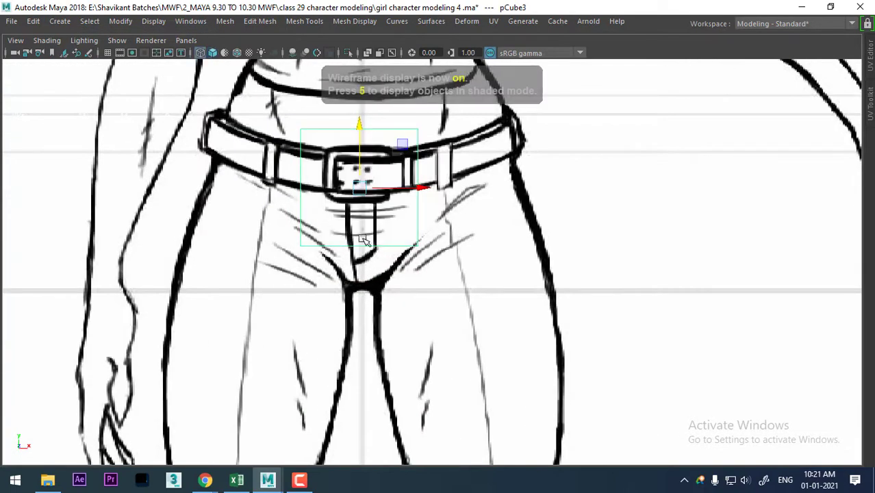
scroll(450, 354, up, 1)
scroll(414, 278, up, 1)
drag(346, 171, 303, 209)
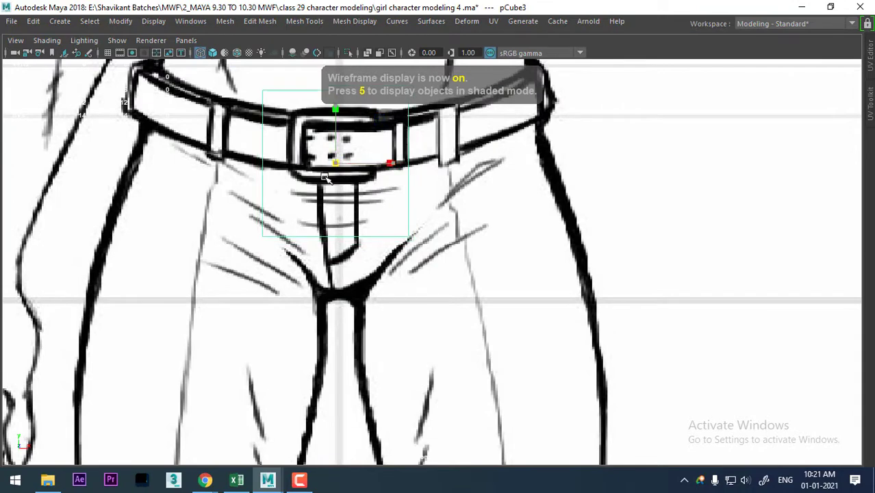
alt+middle_drag(303, 209, 282, 288)
- Move the cube's bottom, left and right vertices onto the sketched buckle outline
right_drag(610, 109, 533, 84)
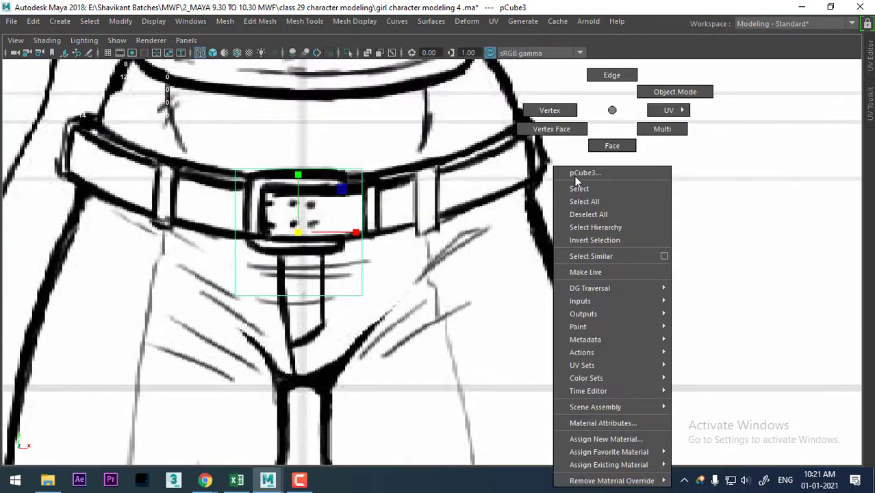
scroll(403, 130, up, 1)
drag(157, 187, 363, 132)
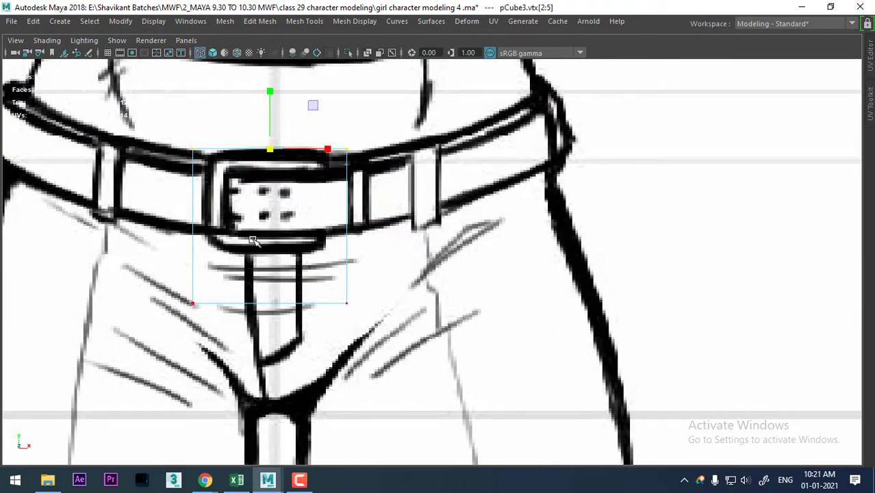
alt+middle_drag(286, 185, 286, 206)
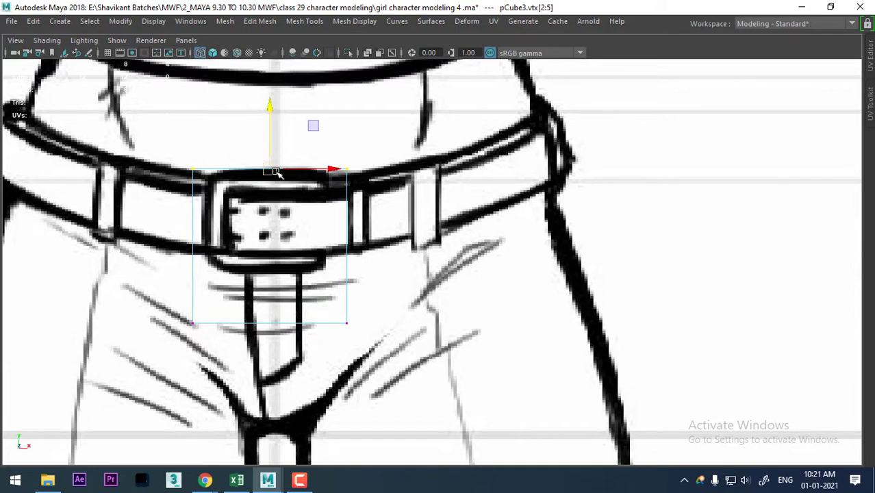
drag(384, 339, 182, 301)
drag(270, 265, 270, 219)
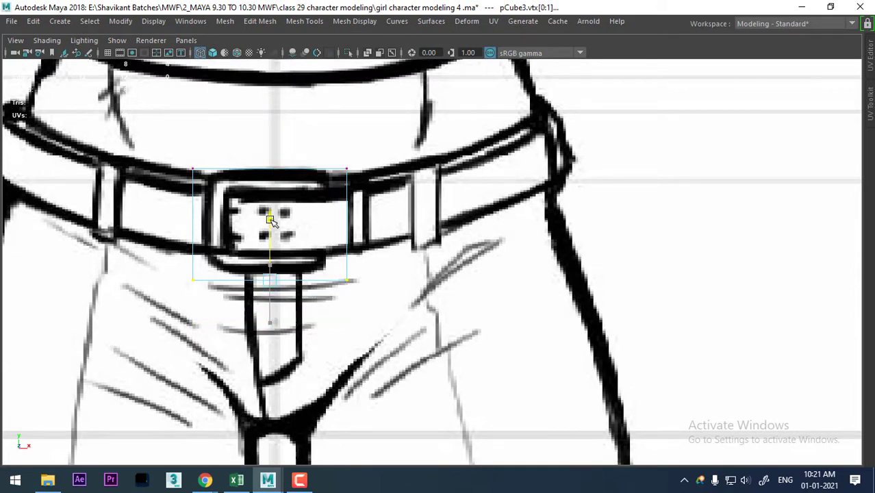
drag(226, 336, 179, 158)
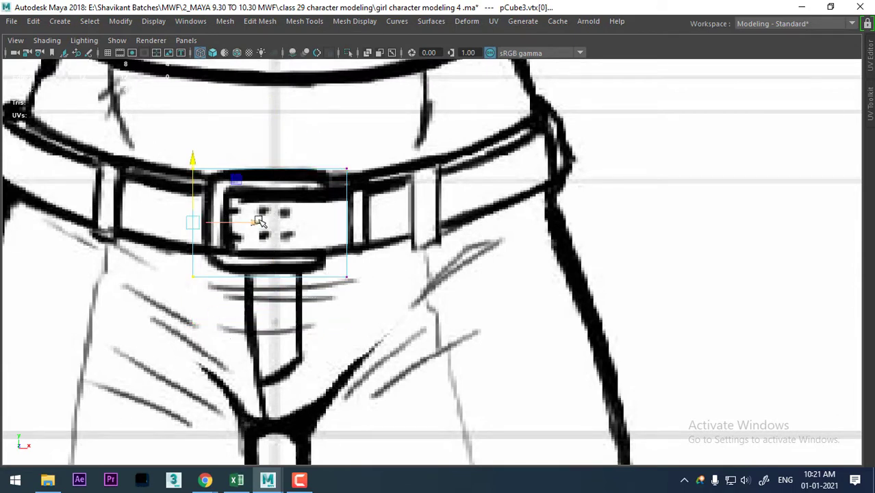
drag(253, 220, 263, 220)
drag(326, 293, 382, 267)
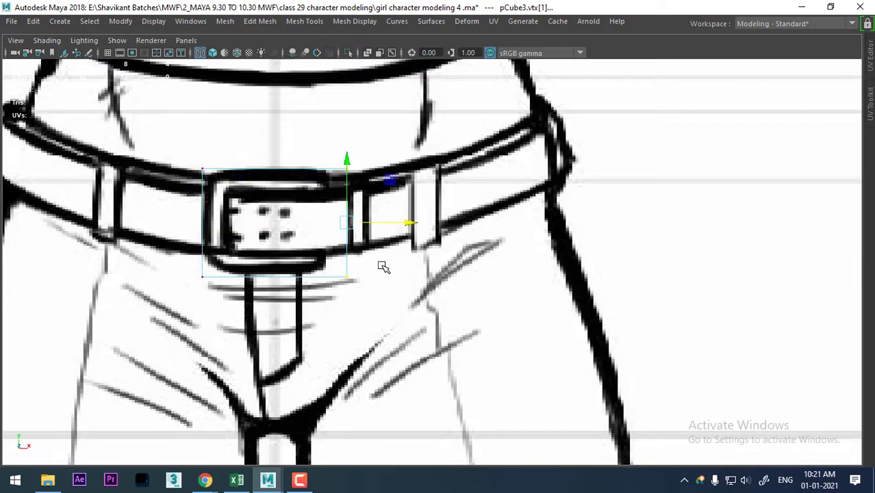
drag(406, 222, 401, 223)
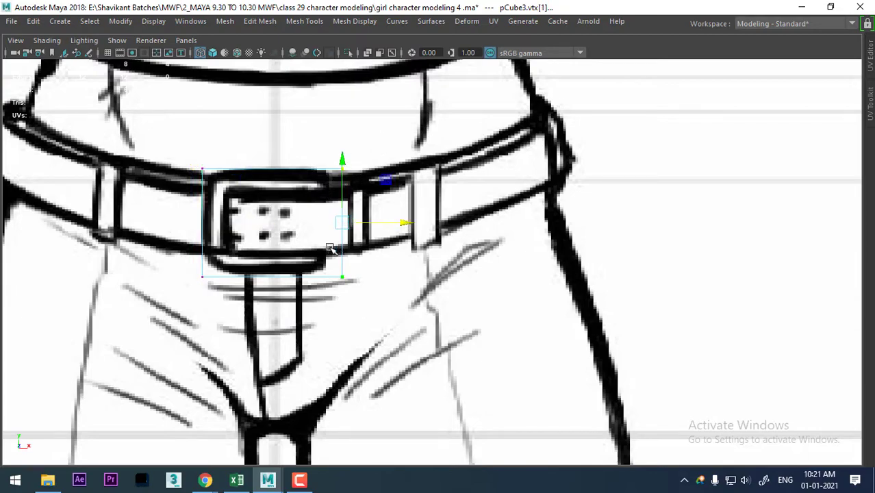
scroll(330, 248, down, 10)
- Scale the cube flat along Z to give the buckle a thin depth
mouse_move(331, 248)
alt+mouse_down()
mouse_move(539, 344)
mouse_move(464, 355)
alt+mouse_up()
right_drag(551, 113, 606, 89)
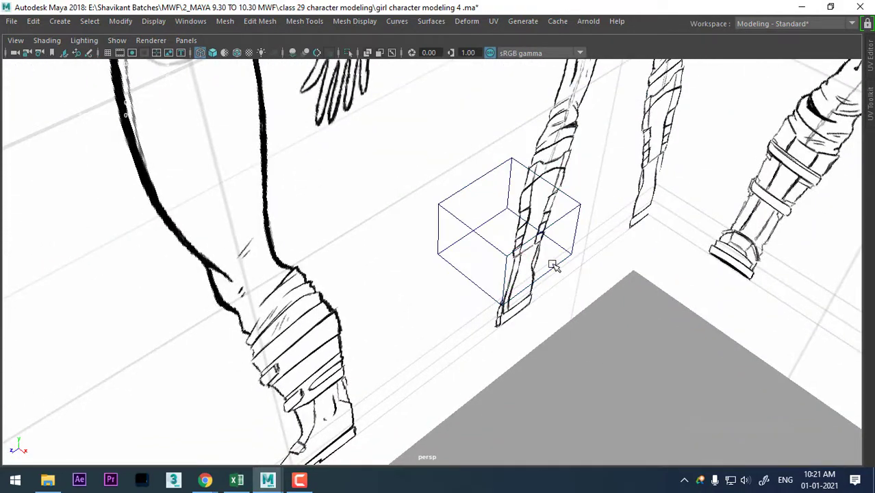
key(r)
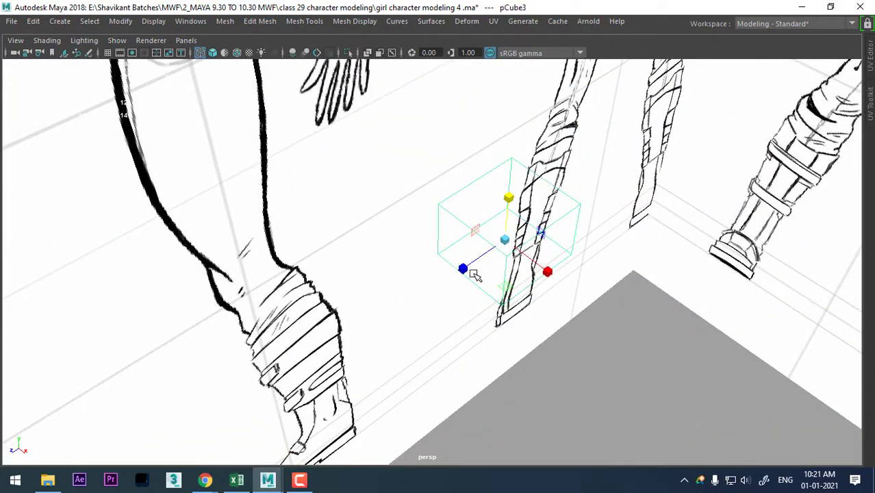
drag(461, 269, 503, 240)
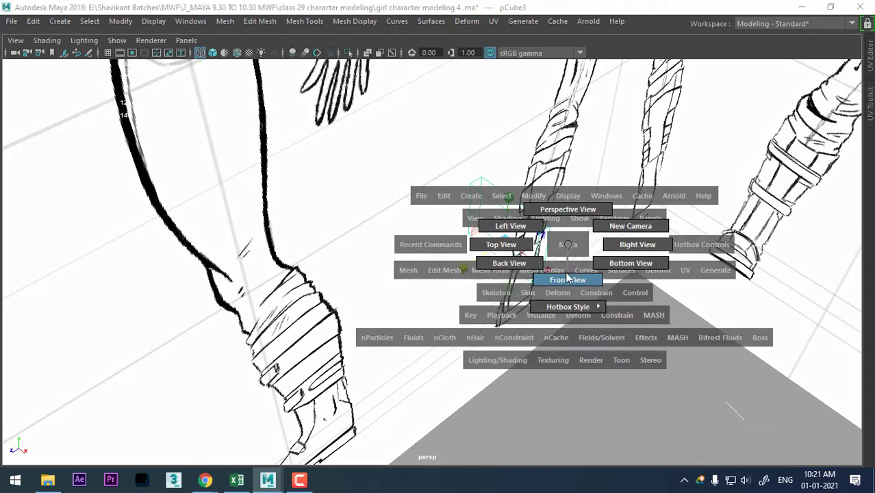
drag(558, 254, 566, 280)
scroll(311, 240, up, 3)
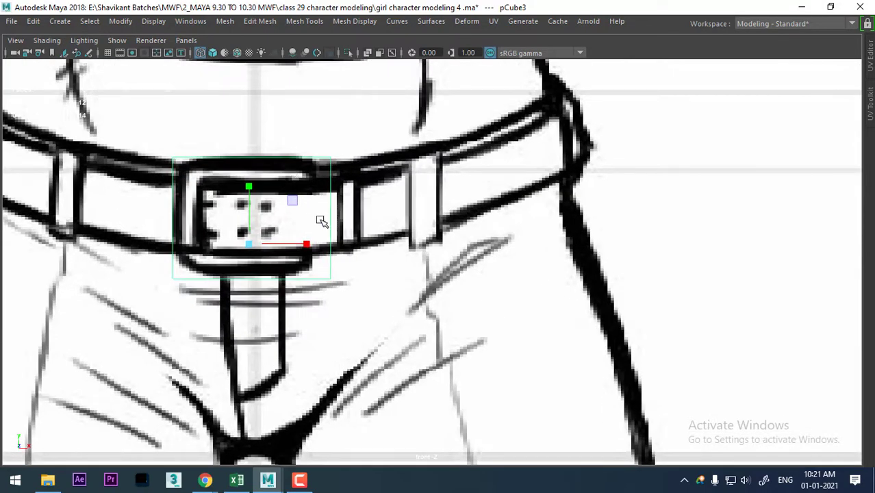
- Select the buckle cube's front face in face mode
right_drag(333, 203, 302, 144)
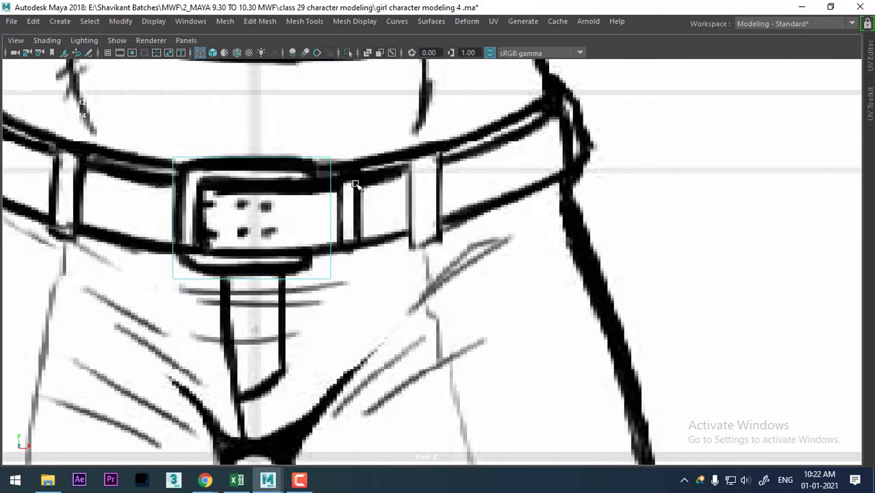
click(226, 237)
click(239, 233)
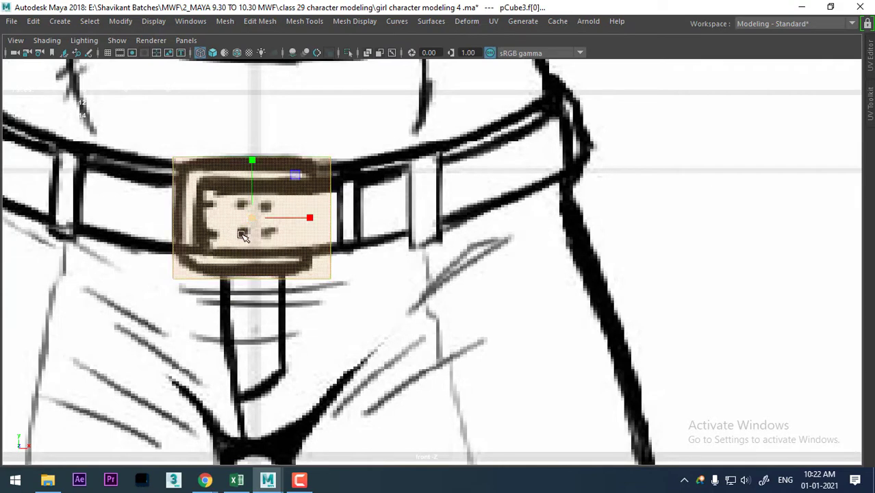
drag(234, 112, 289, 313)
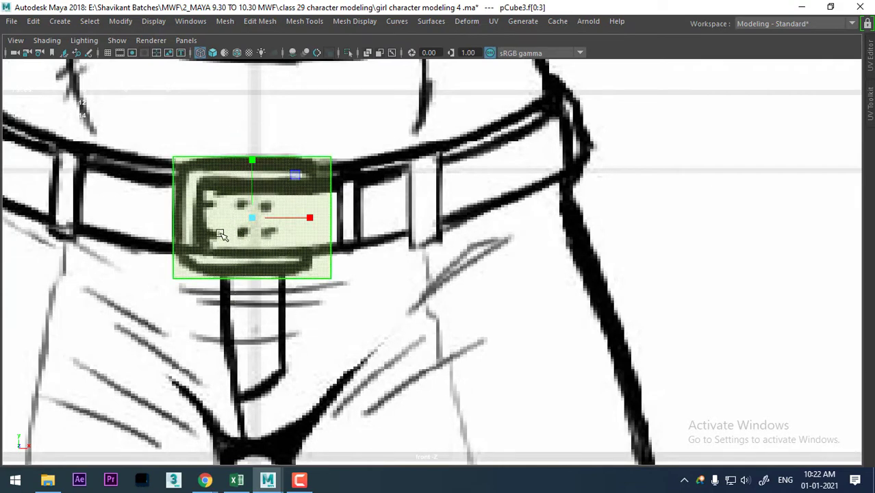
key(space)
click(301, 109)
click(540, 299)
alt+drag(539, 300, 526, 239)
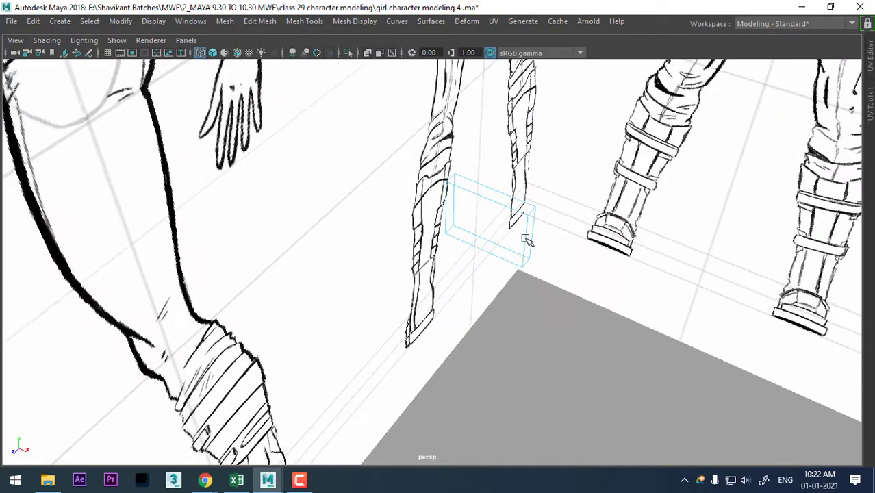
click(525, 240)
alt+drag(557, 215, 579, 299)
- Extrude the selected face and zoom in on the buckle from the front
key(ctrl+e)
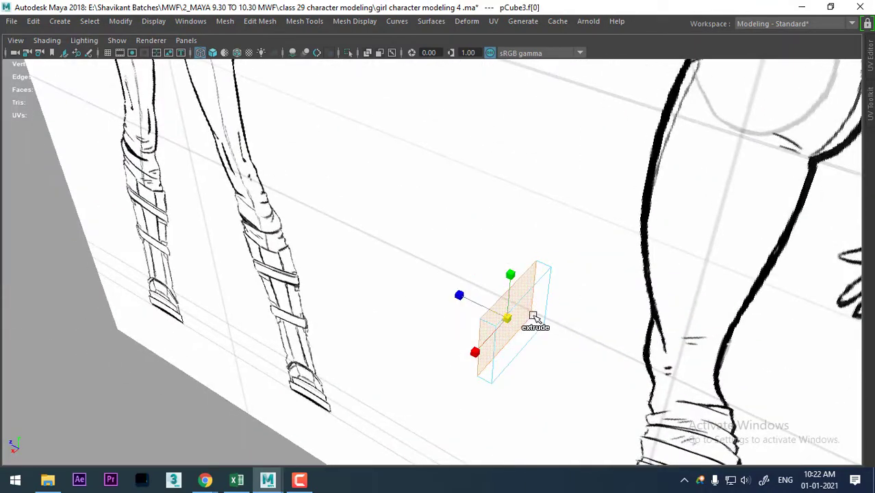
alt+drag(543, 336, 523, 337)
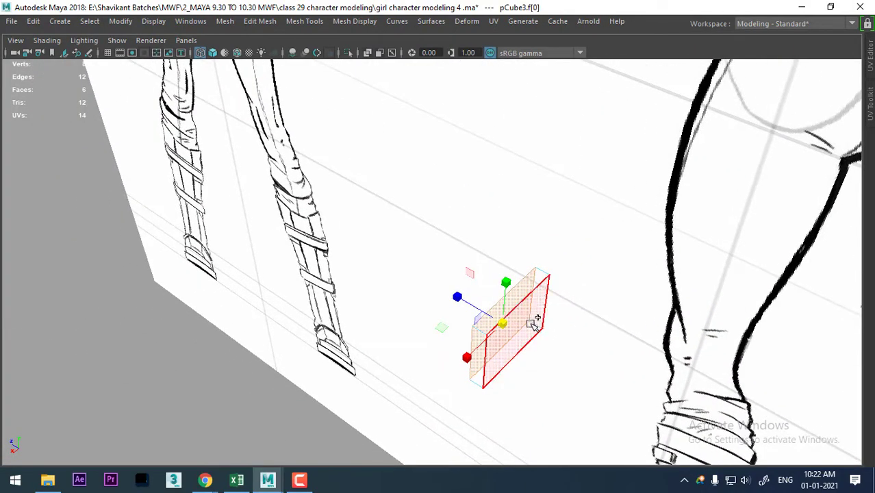
mouse_move(412, 358)
alt+mouse_down()
mouse_move(644, 334)
mouse_move(511, 335)
alt+mouse_up()
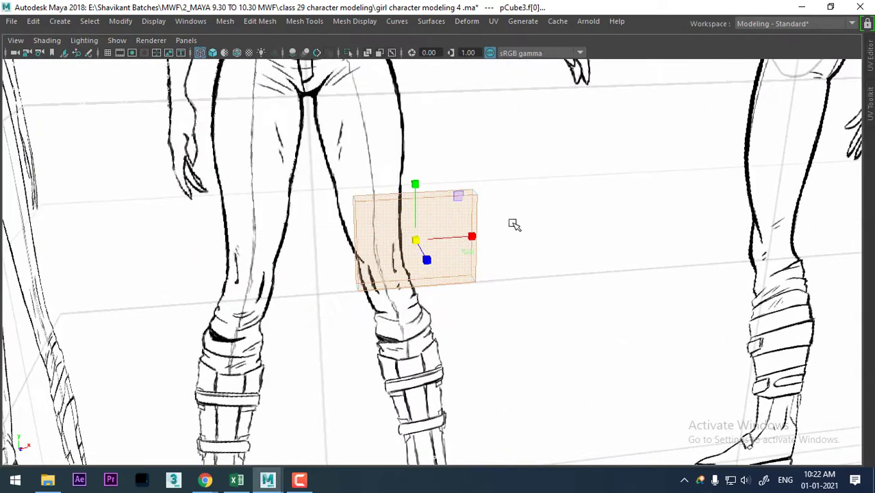
key(space)
drag(512, 268, 512, 288)
- Extrude the front face with an inward offset of 0.08
shift+right_click(415, 163)
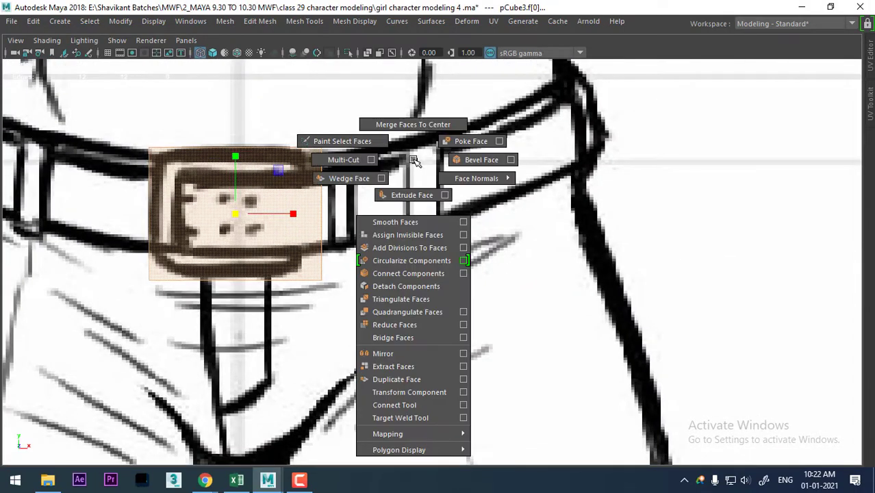
click(393, 196)
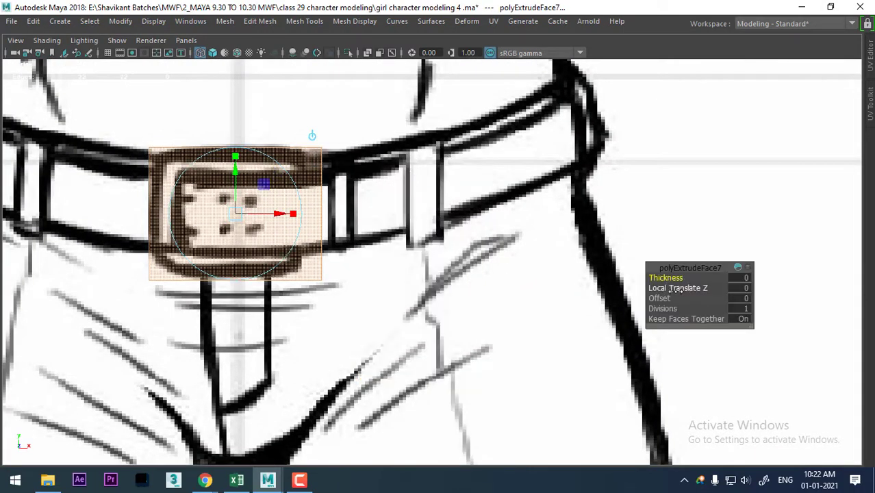
drag(668, 298, 675, 294)
key(space)
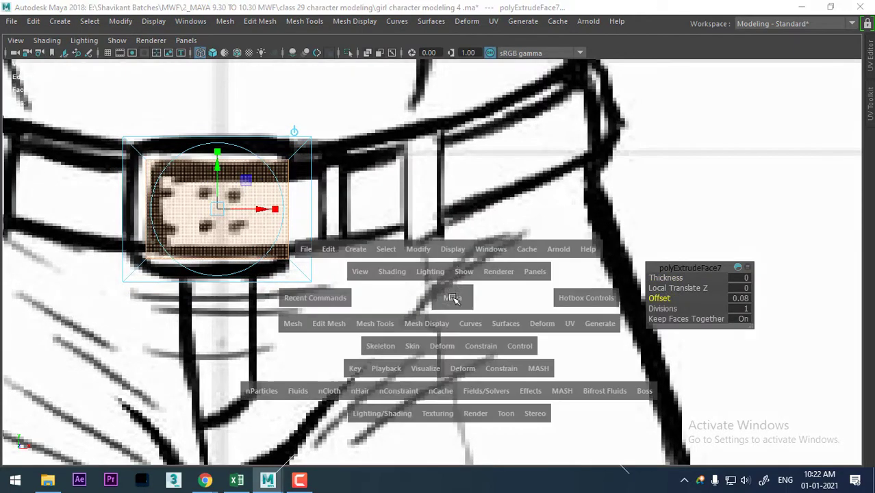
mouse_move(411, 278)
alt+mouse_down()
mouse_move(508, 196)
mouse_move(547, 309)
mouse_move(543, 291)
alt+mouse_up()
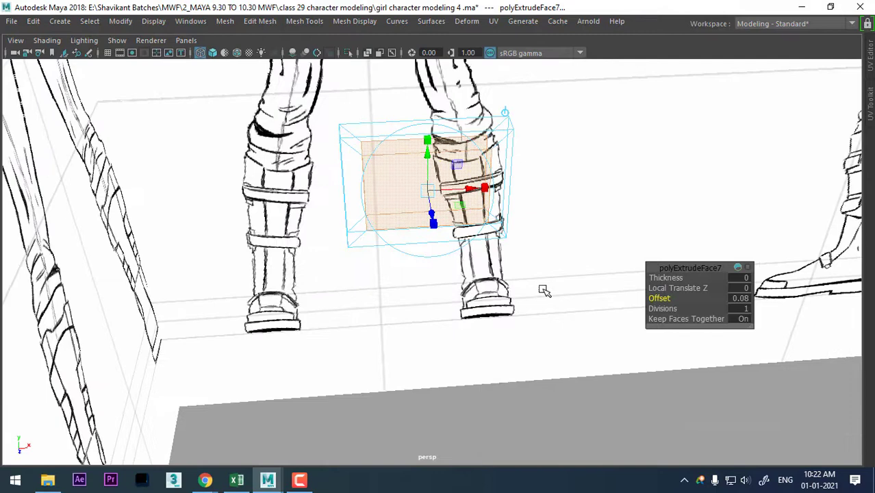
click(544, 247)
- Toggle X-Ray, then bridge the inner edge loop to close the frame's inner walls
click(84, 41)
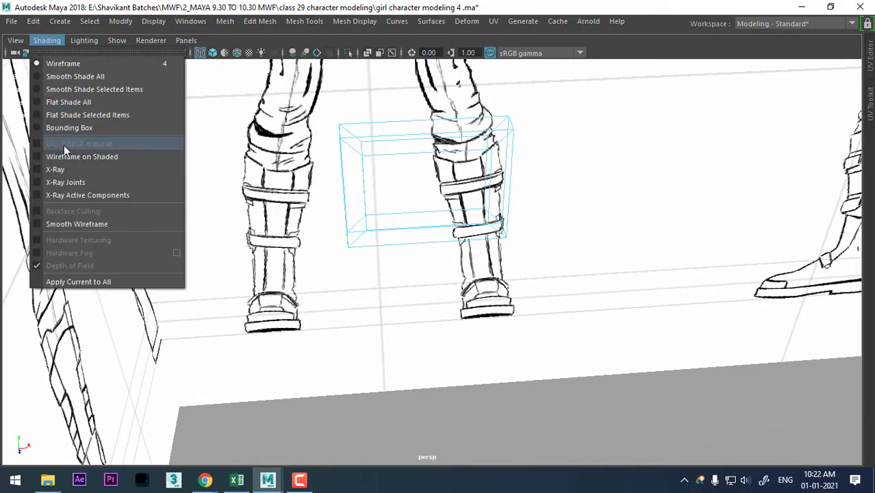
click(64, 169)
alt+drag(532, 235, 510, 231)
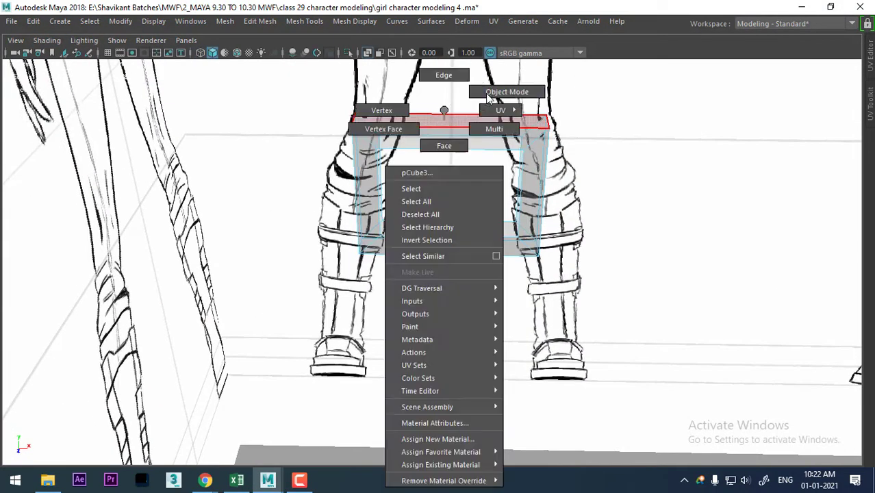
right_drag(445, 131, 497, 149)
key(6)
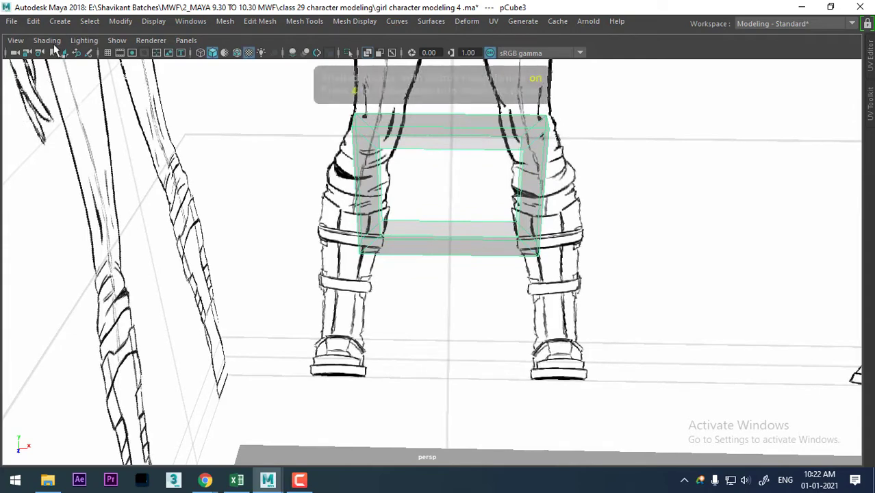
click(47, 40)
click(63, 171)
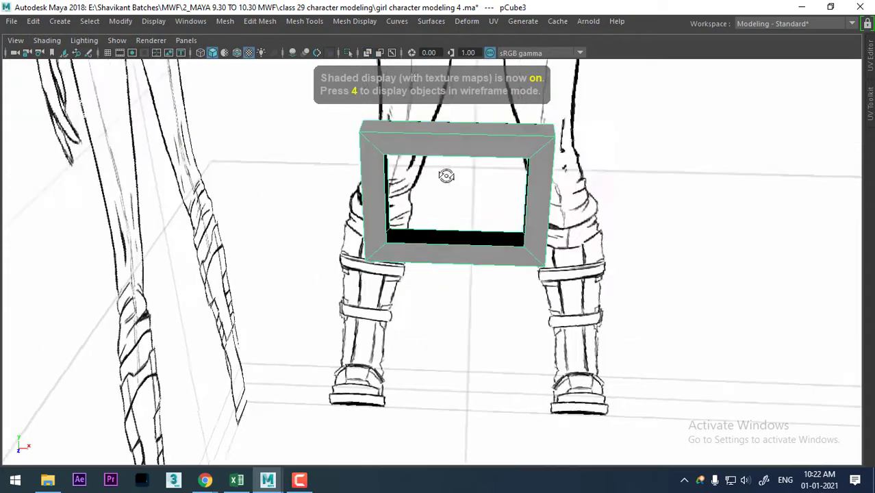
right_drag(452, 109, 452, 120)
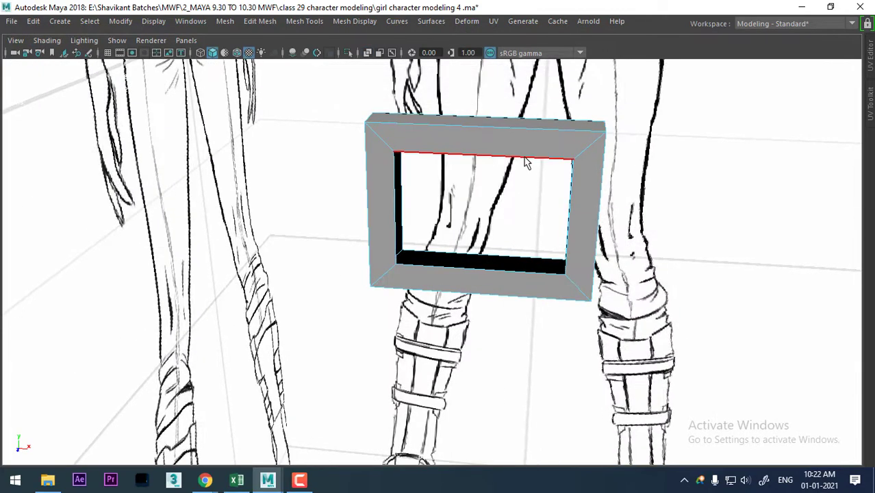
double_click(522, 159)
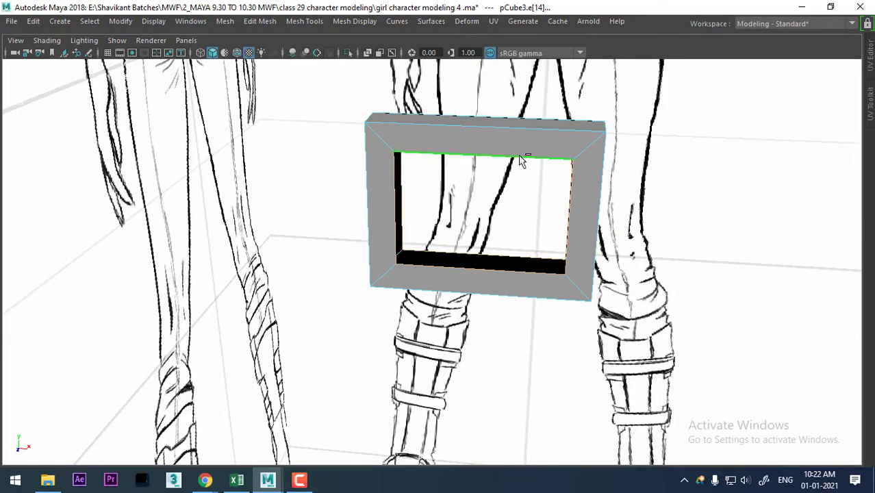
shift+right_drag(520, 162, 519, 313)
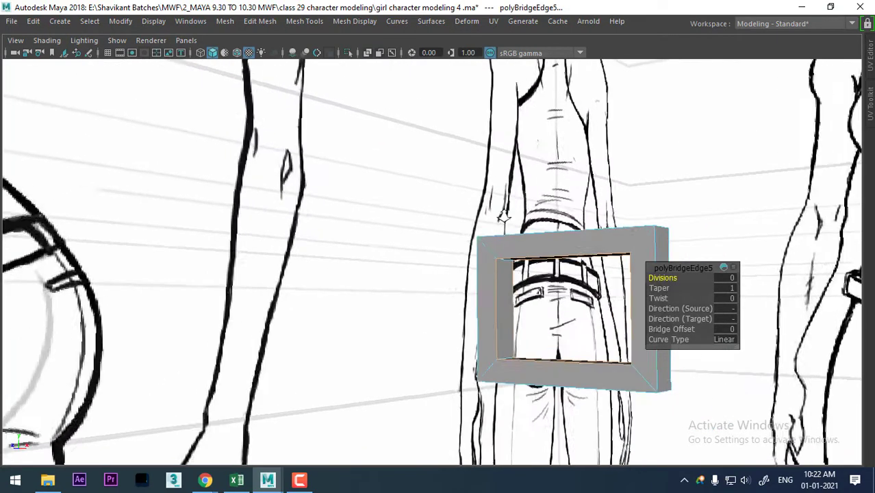
- Preview the frame smoothed, then select two of its outer edges
alt+drag(530, 255, 555, 250)
right_drag(500, 110, 566, 81)
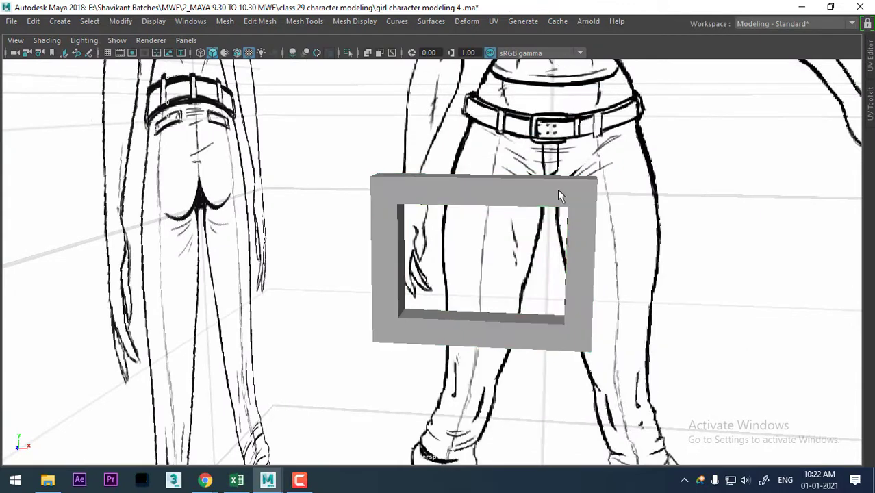
click(534, 193)
key(3)
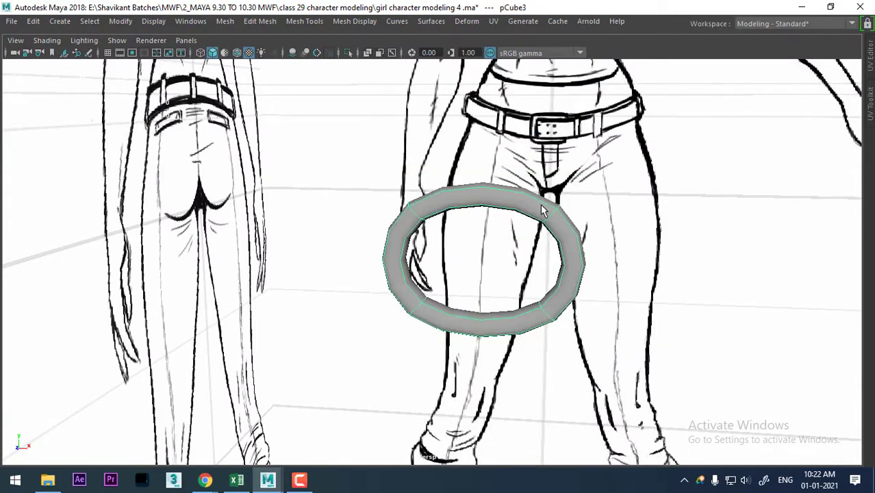
key(1)
mouse_move(560, 209)
alt+right_down()
mouse_move(582, 202)
mouse_move(581, 177)
alt+right_up()
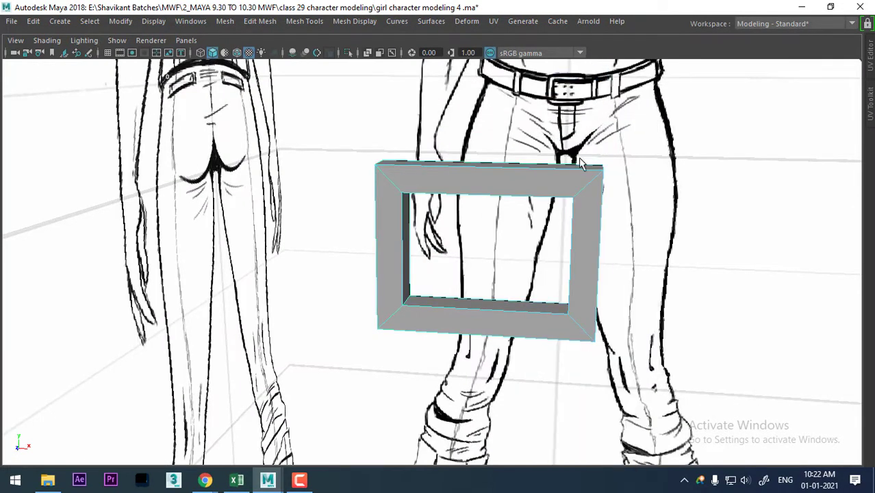
click(587, 182)
shift+click(394, 186)
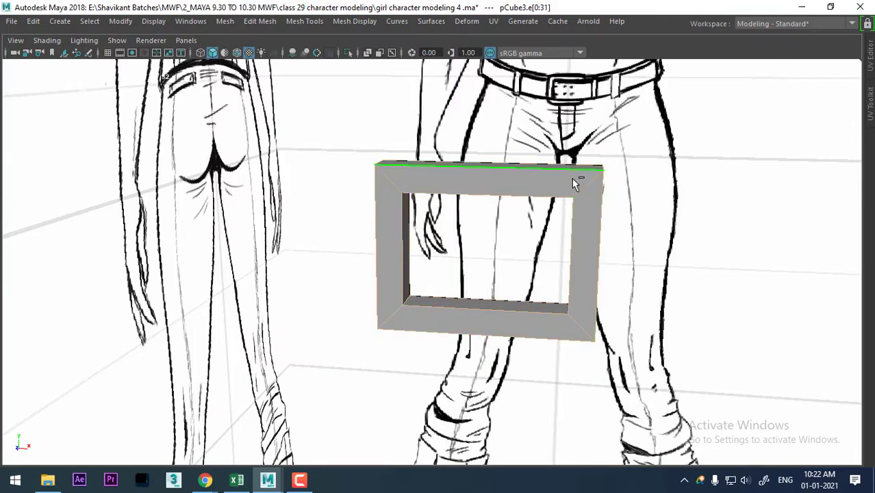
- Bevel the selected frame edges with 2 segments and reselect the whole frame
shift+right_drag(574, 183, 650, 196)
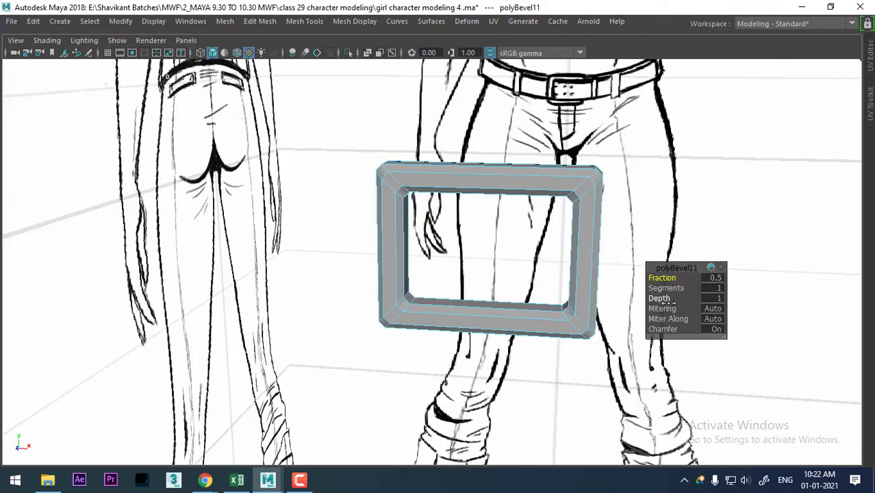
drag(666, 290, 670, 289)
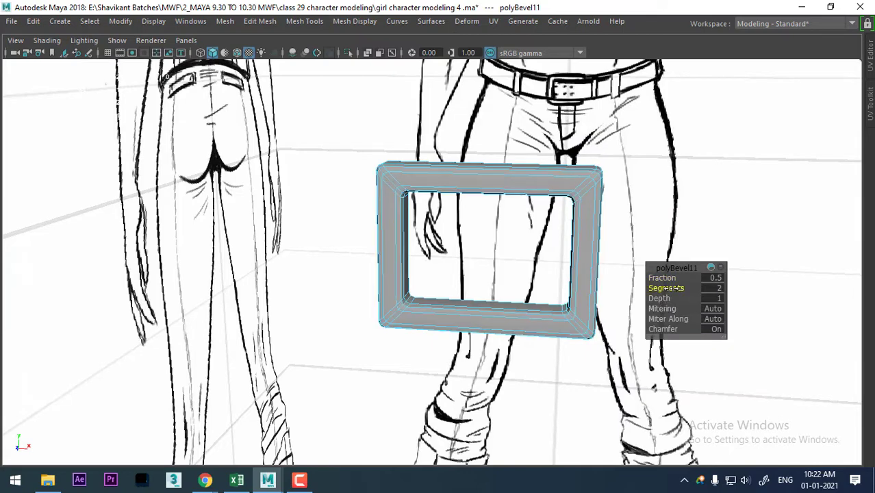
alt+drag(529, 242, 528, 200)
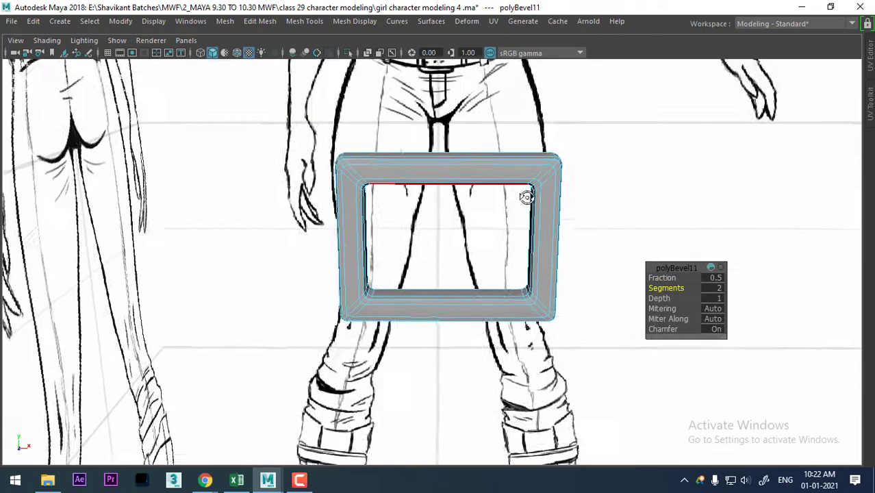
right_drag(507, 113, 570, 90)
click(507, 185)
click(545, 190)
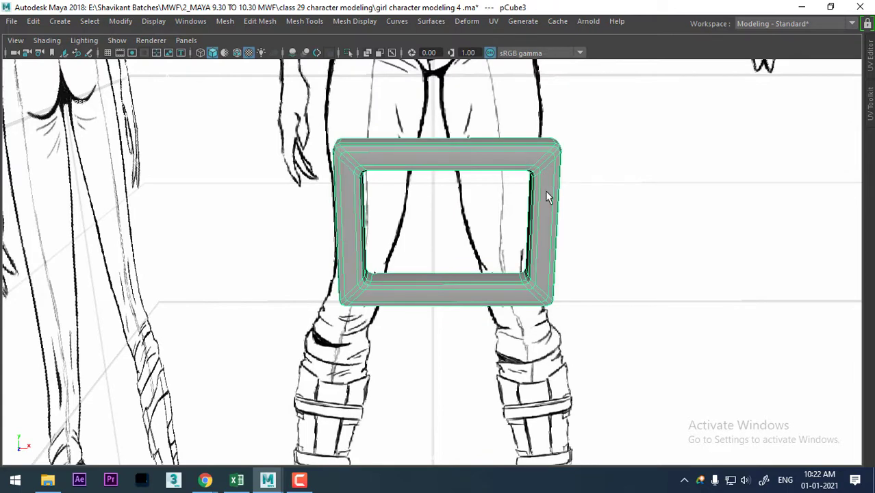
mouse_move(659, 235)
alt+right_down()
mouse_move(561, 238)
mouse_move(549, 256)
alt+right_up()
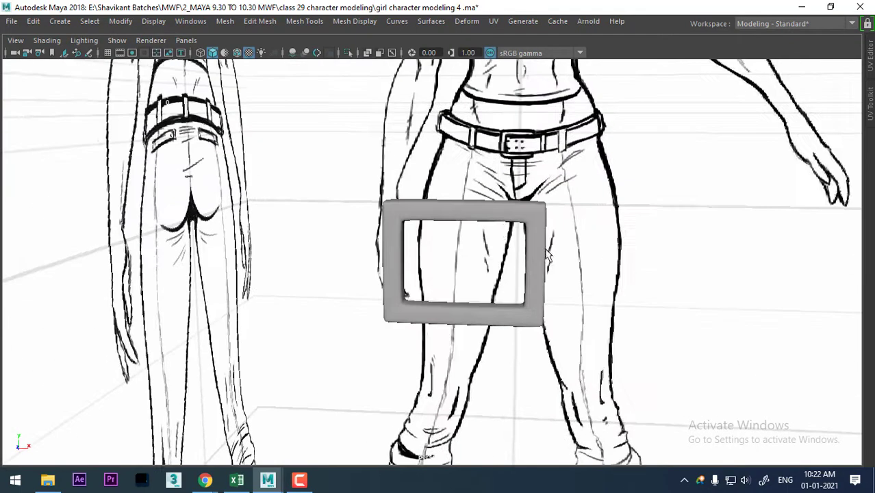
alt+right_drag(494, 242, 539, 263)
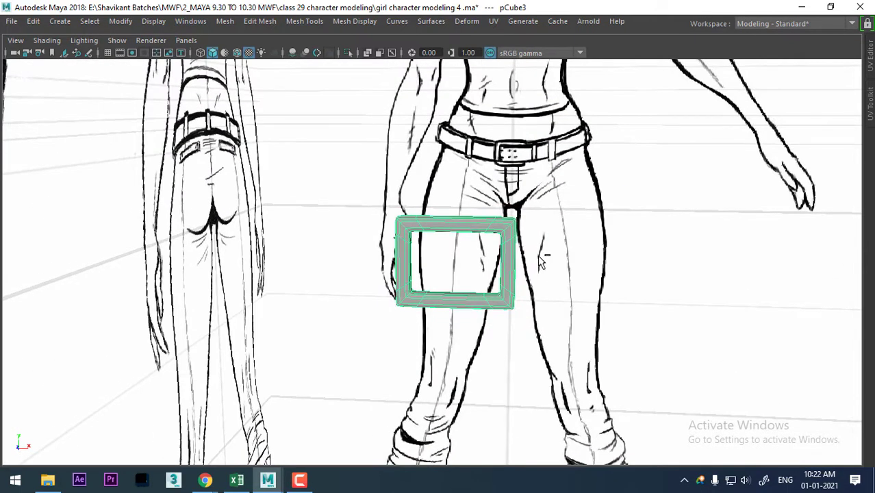
- Unhide the pants, belt and top, then raise the buckle onto the belt front in front view
key(ctrl+1)
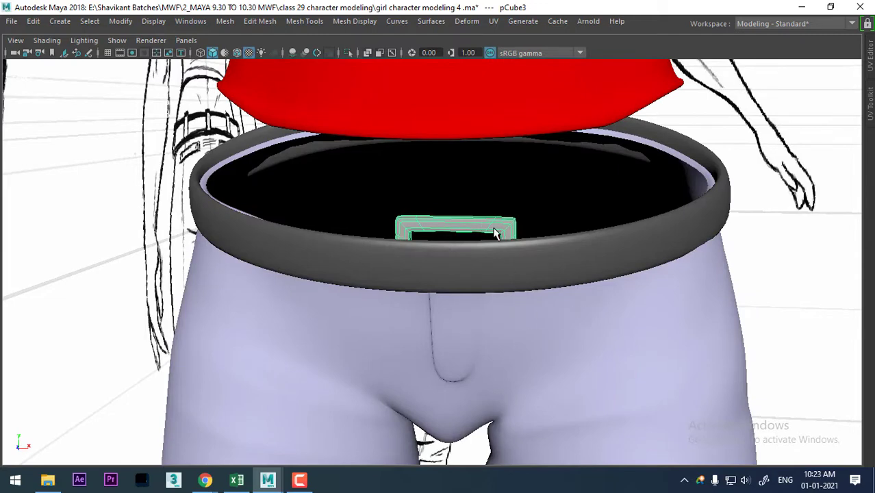
key(w)
mouse_move(520, 246)
alt+mouse_down()
mouse_move(357, 357)
mouse_move(428, 279)
mouse_move(469, 324)
alt+mouse_up()
key(ctrl+z)
key(space)
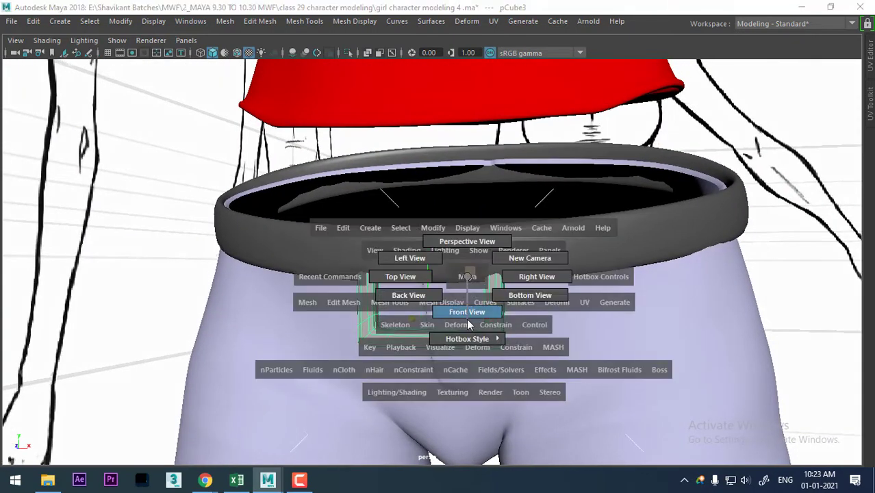
alt+middle_drag(463, 219, 486, 293)
drag(299, 223, 298, 175)
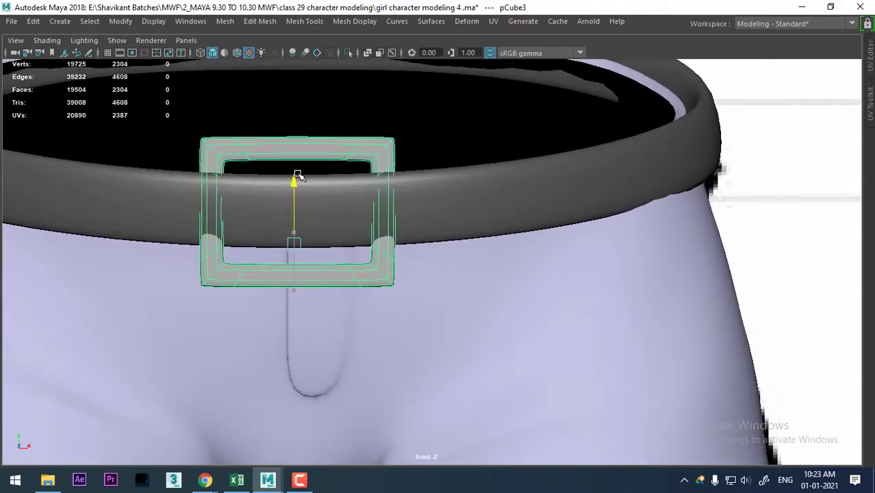
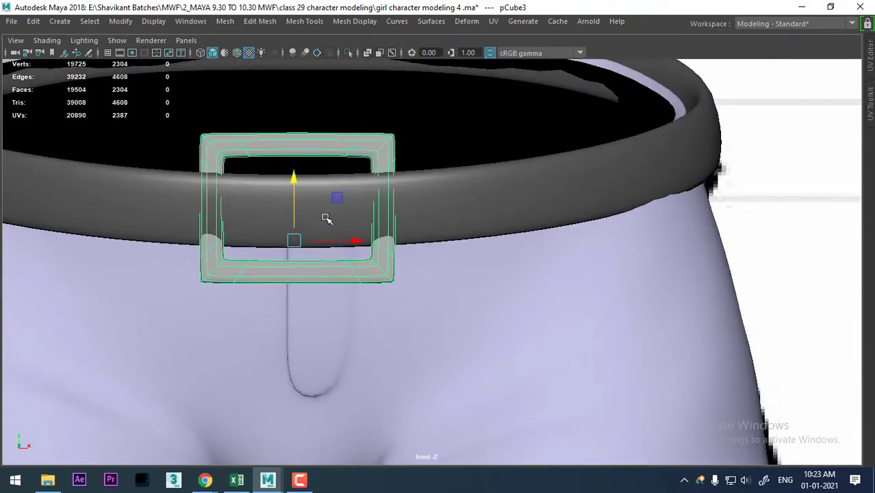
- Scale the buckle cube down in Y to shrink its height
key(r)
drag(294, 179, 295, 196)
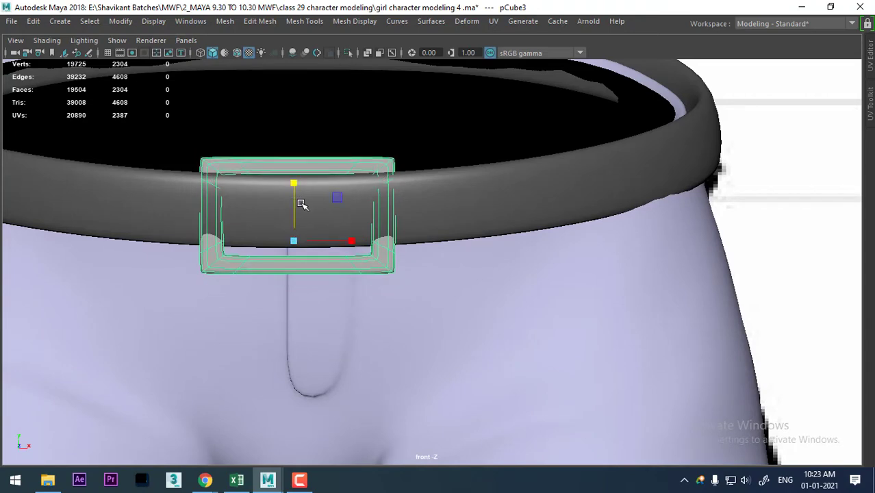
key(space)
scroll(380, 198, up, 3)
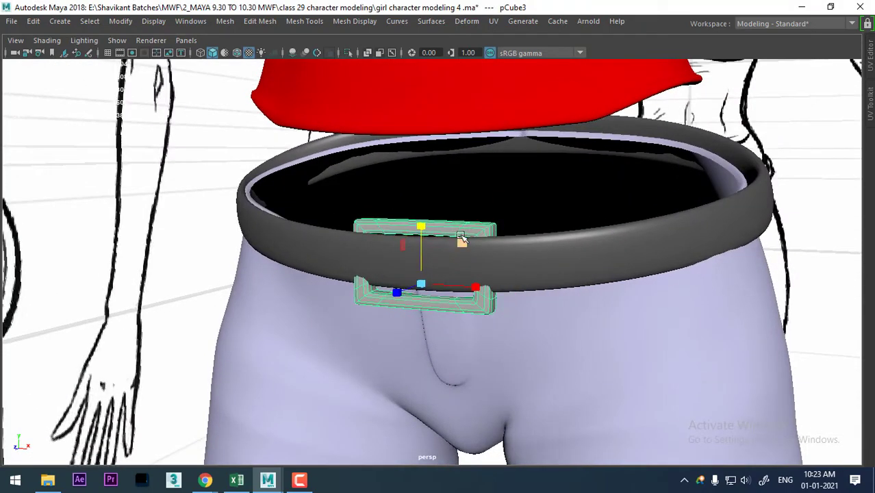
- Rotate the buckle to wrap the belt's front and slide it back into the belt
key(e)
mouse_move(438, 268)
mouse_down()
mouse_move(420, 297)
mouse_move(431, 289)
mouse_move(479, 303)
mouse_move(551, 336)
mouse_up()
key(w)
alt+drag(532, 270, 568, 274)
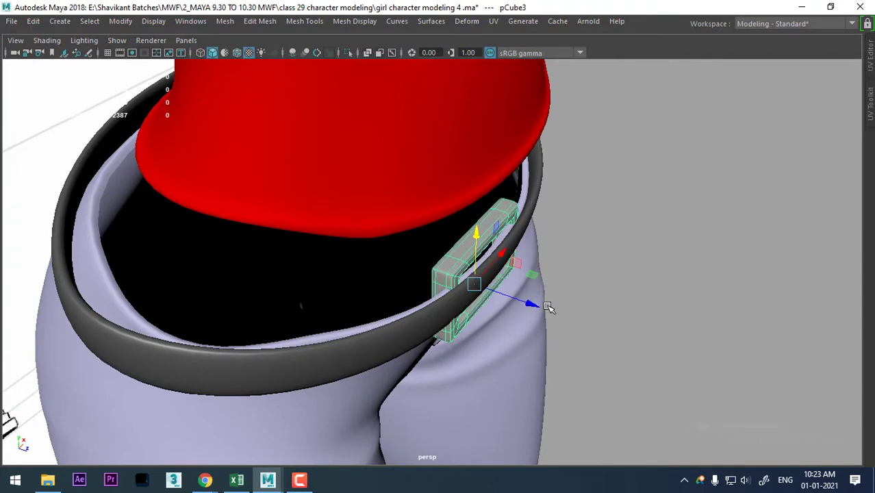
drag(527, 303, 490, 306)
- Rotate the buckle further to follow the belt's curve, keeping it selected
key(e)
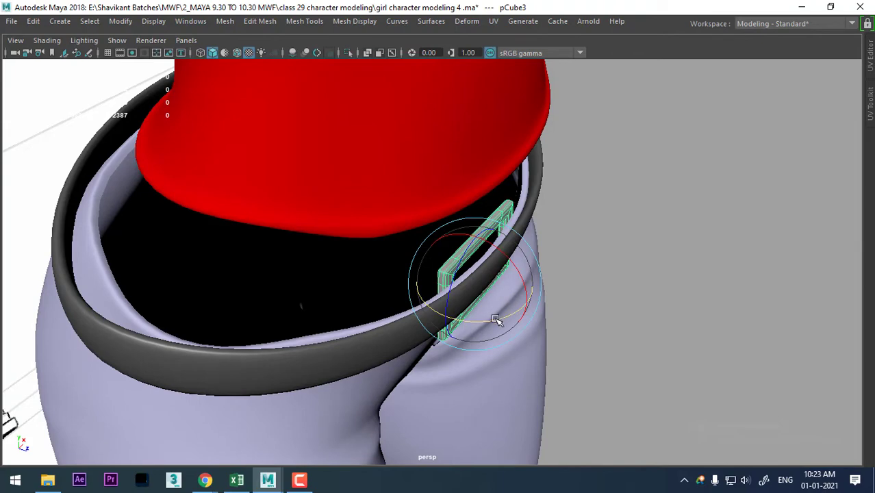
mouse_move(496, 320)
mouse_down()
mouse_move(510, 316)
mouse_move(445, 291)
mouse_move(401, 289)
mouse_move(410, 269)
mouse_up()
key(w)
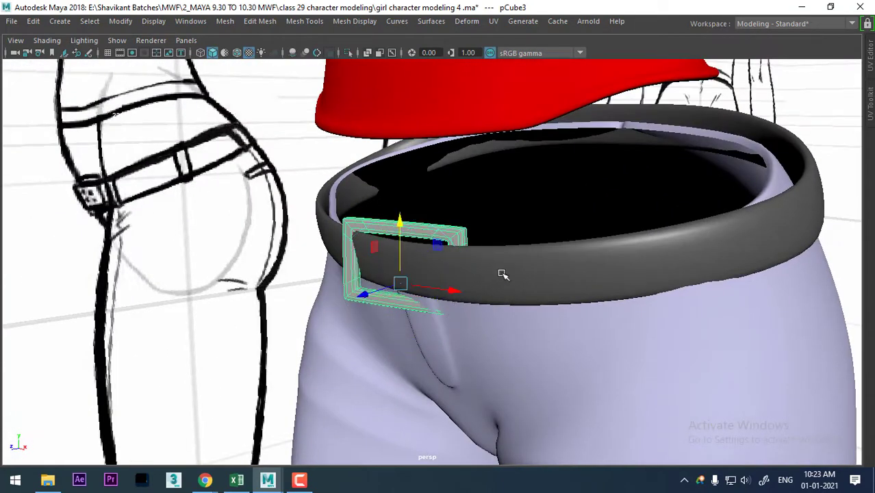
click(513, 273)
click(447, 236)
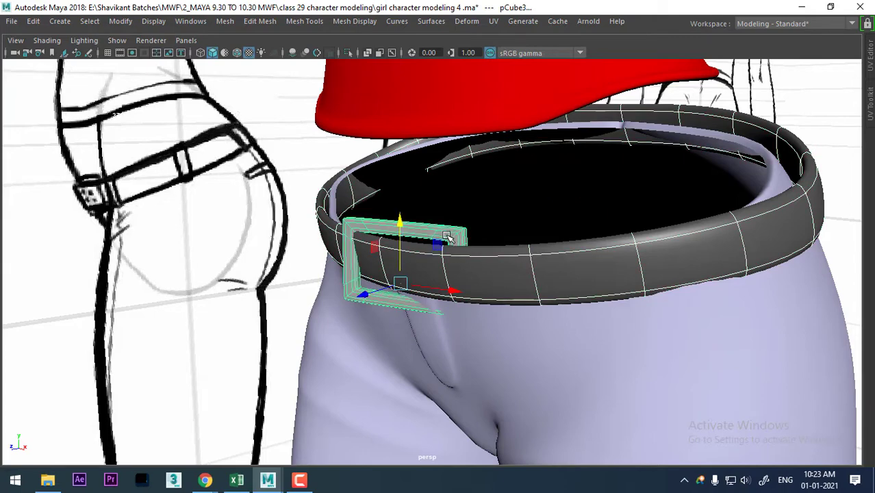
- Isolate the belt and buckle and zoom in on the buckle in side view
key(alt+h)
click(440, 336)
click(434, 302)
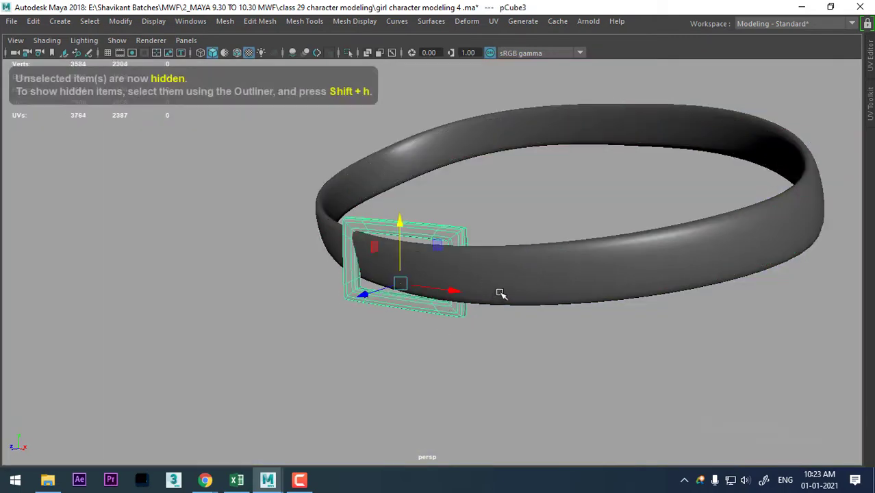
key(space)
drag(499, 329, 495, 267)
key(space)
mouse_move(488, 303)
alt+mouse_down()
mouse_move(467, 346)
mouse_move(482, 356)
alt+mouse_up()
key(space)
mouse_move(469, 343)
alt+right_down()
mouse_move(336, 299)
mouse_move(564, 391)
alt+right_up()
click(399, 280)
click(362, 250)
alt+right_drag(364, 254, 408, 356)
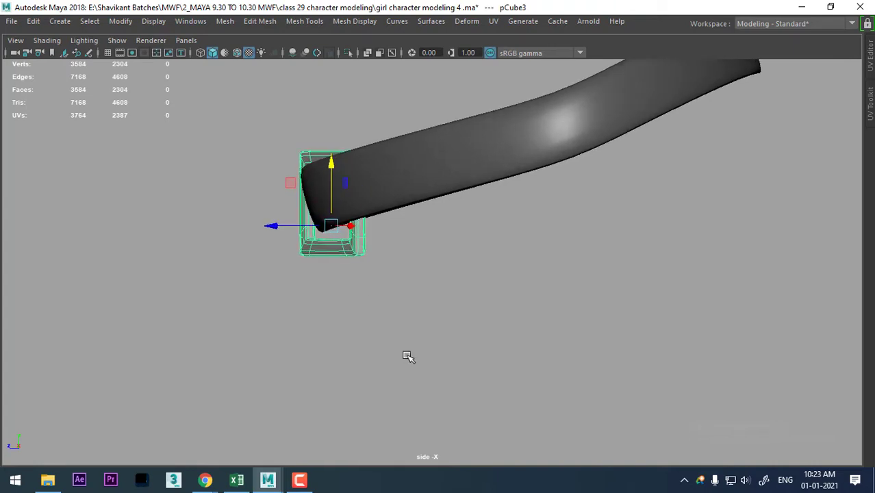
- Tilt and raise the buckle in side view, then level it in front view
key(e)
drag(356, 186, 354, 174)
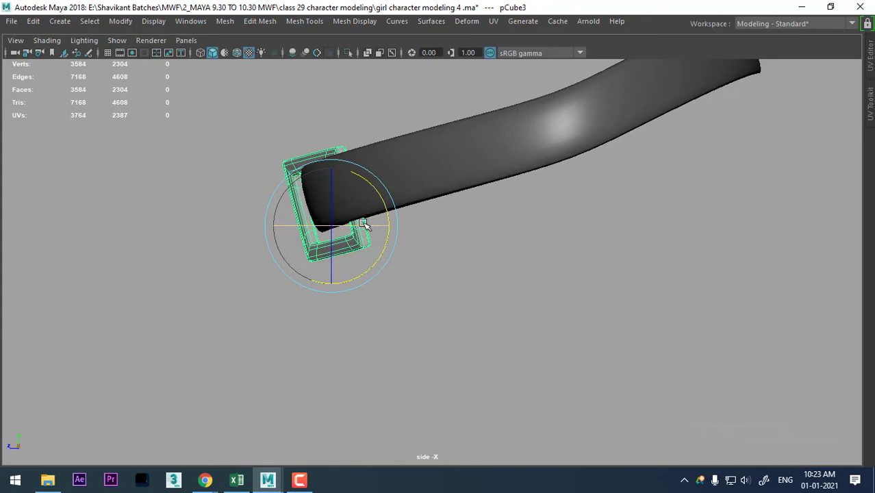
key(w)
drag(328, 186, 317, 169)
key(space)
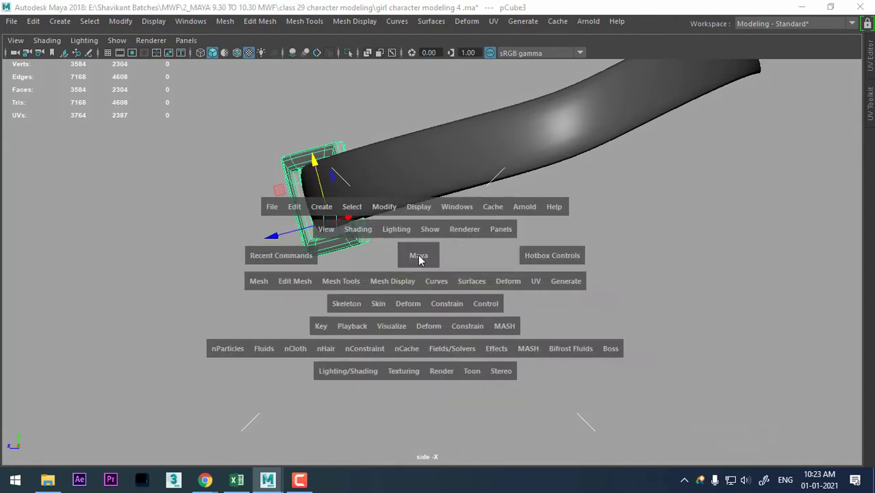
drag(417, 254, 420, 298)
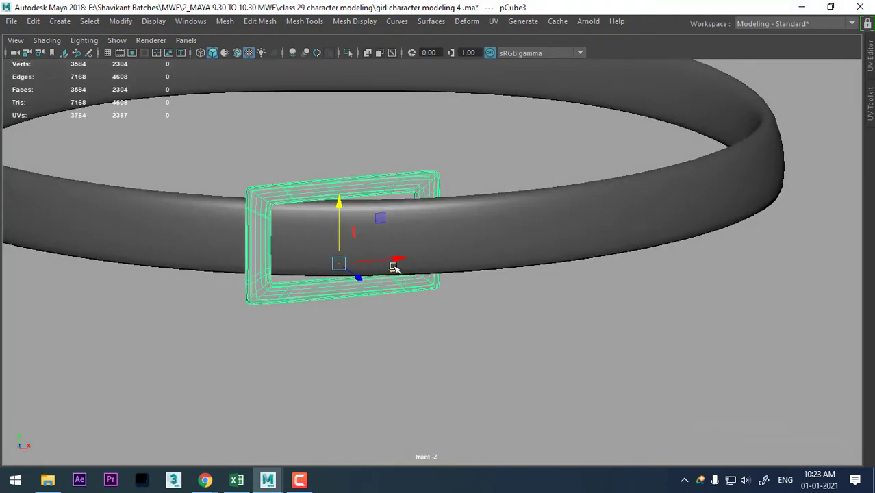
key(e)
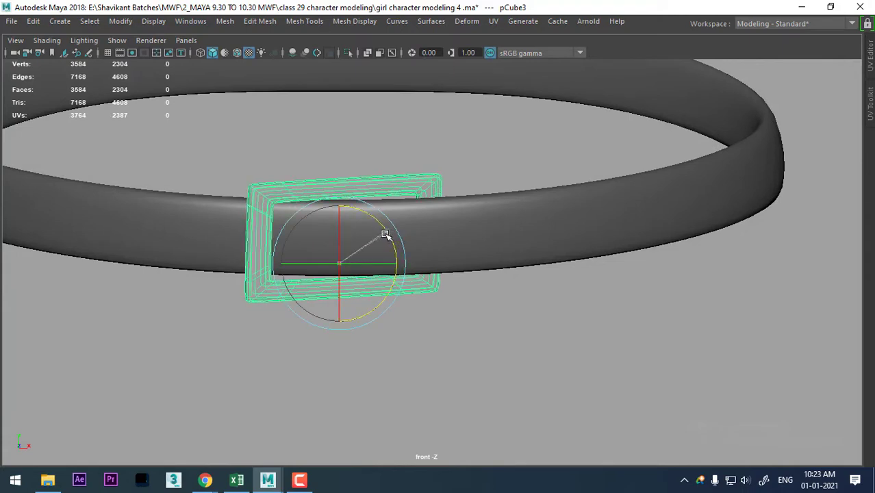
drag(386, 231, 389, 235)
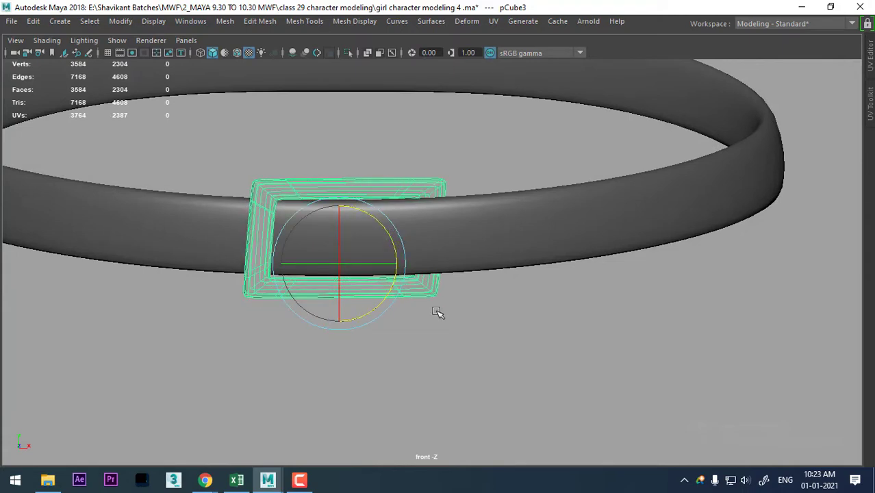
- Rotate the buckle slightly to align with the belt, then show the full character again
key(space)
mouse_move(459, 330)
mouse_down()
mouse_move(458, 256)
mouse_move(414, 341)
mouse_move(376, 337)
mouse_move(598, 246)
mouse_move(550, 253)
mouse_up()
key(w)
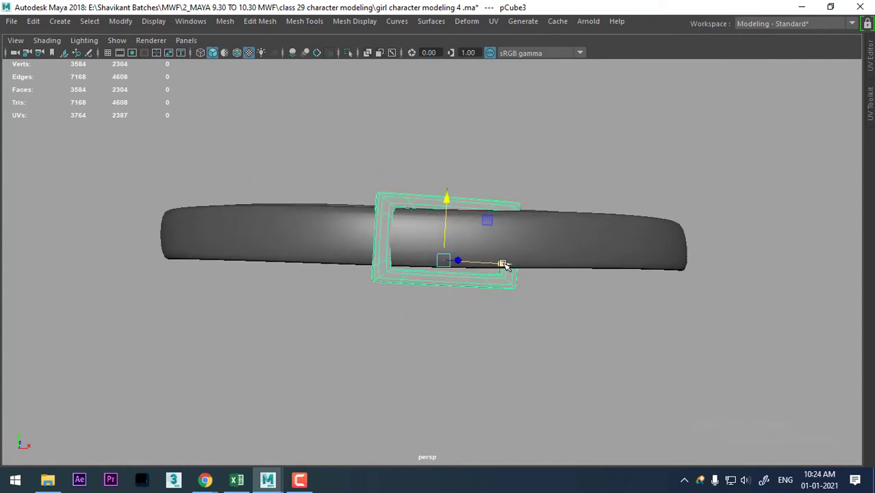
mouse_move(498, 260)
alt+mouse_down()
mouse_move(484, 336)
mouse_move(512, 338)
mouse_move(520, 356)
alt+mouse_up()
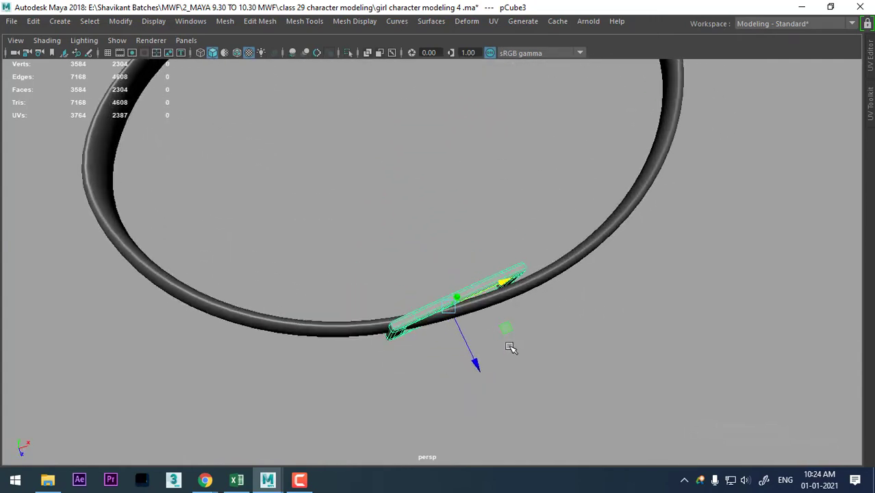
key(e)
drag(437, 361, 436, 362)
key(w)
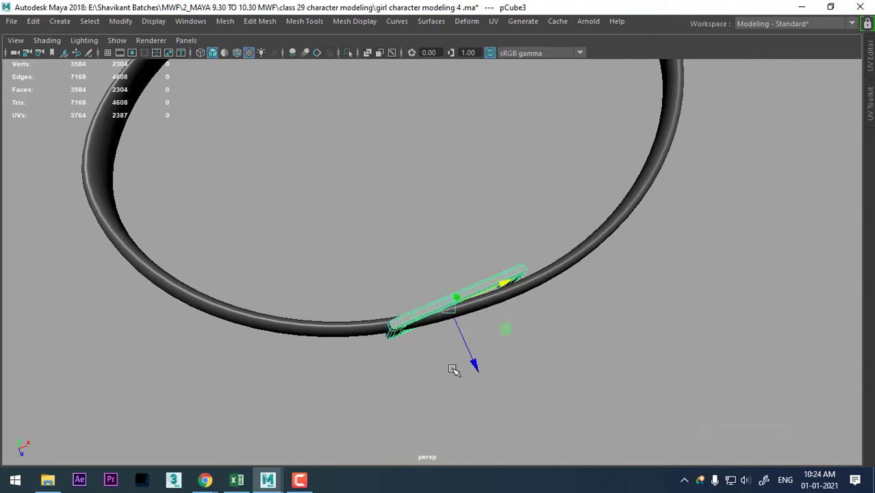
mouse_move(528, 353)
alt+mouse_down()
mouse_move(498, 225)
mouse_move(489, 266)
mouse_move(495, 272)
alt+mouse_up()
mouse_move(517, 329)
alt+mouse_down()
mouse_move(475, 356)
mouse_move(514, 355)
mouse_move(587, 290)
alt+mouse_up()
scroll(548, 311, down, 2)
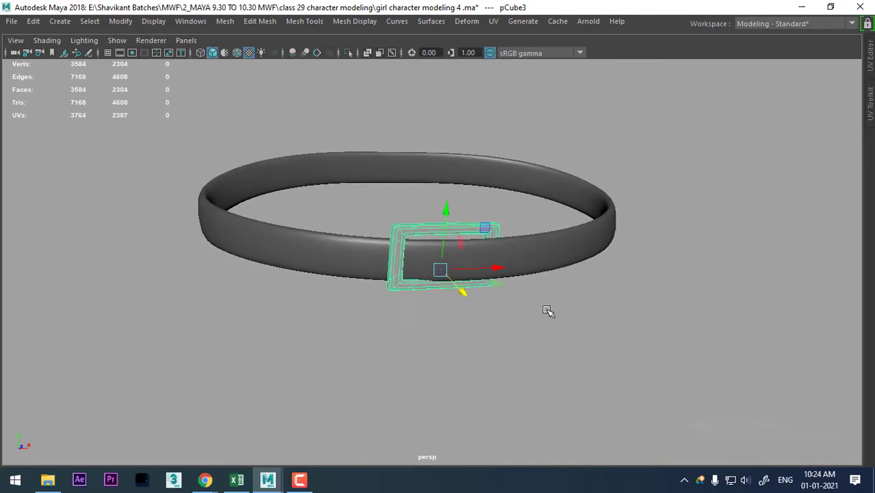
key(ctrl+1)
- Scale the buckle to make it slightly shorter
scroll(507, 301, down, 3)
alt+drag(474, 268, 508, 307)
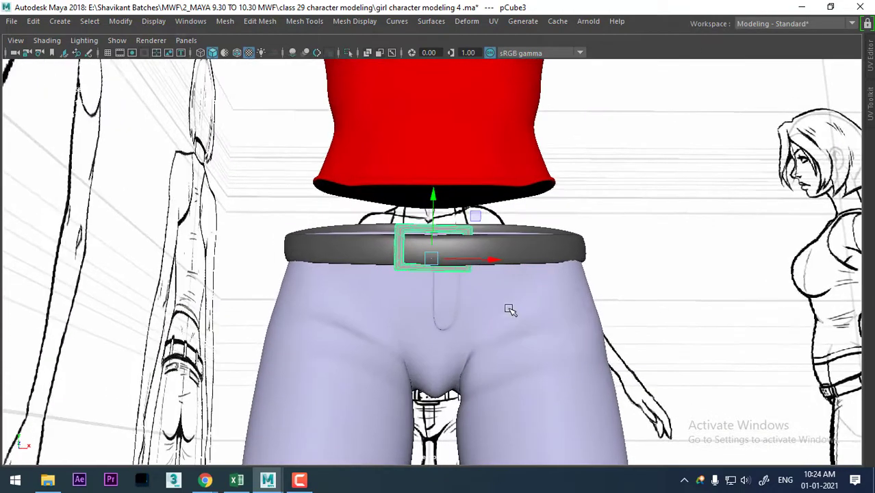
scroll(517, 356, up, 3)
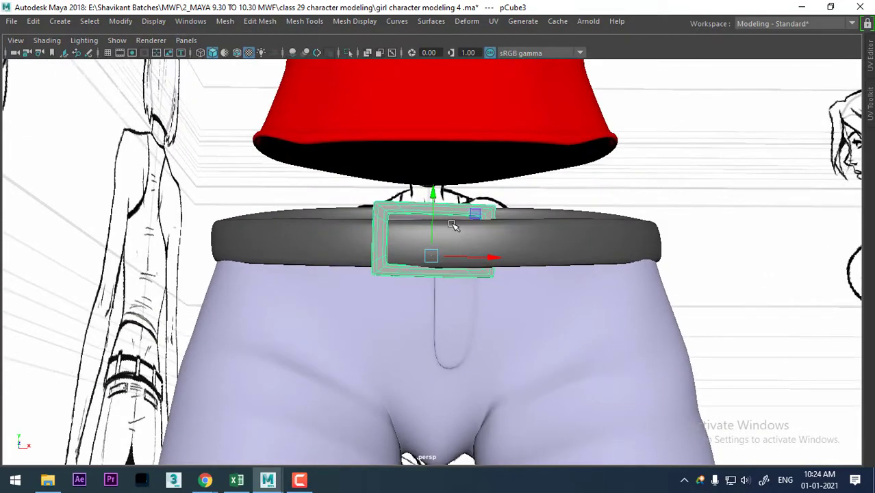
key(r)
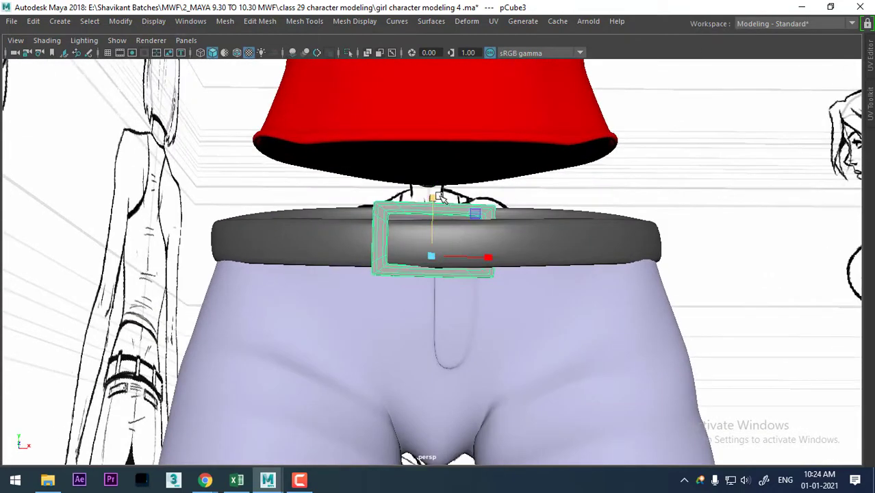
drag(433, 195, 378, 269)
key(w)
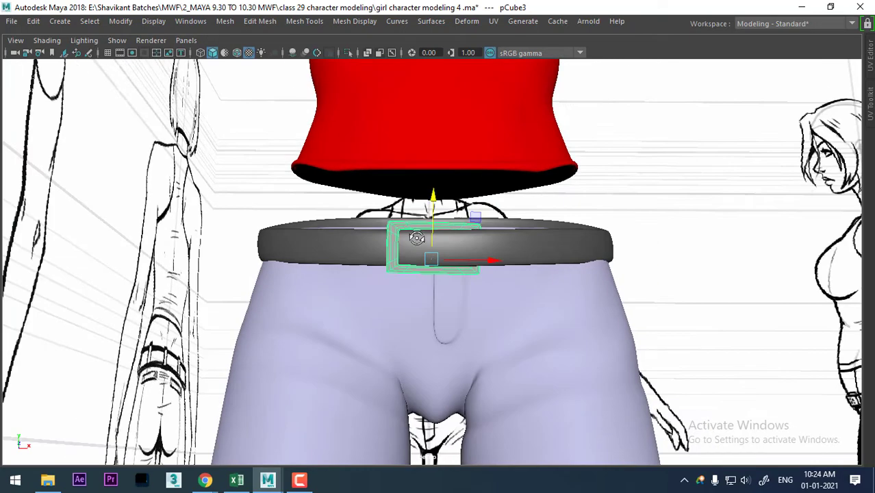
- Clear the selection, inspect the belt, and switch to the front view of the waist
click(667, 241)
scroll(667, 241, down, 3)
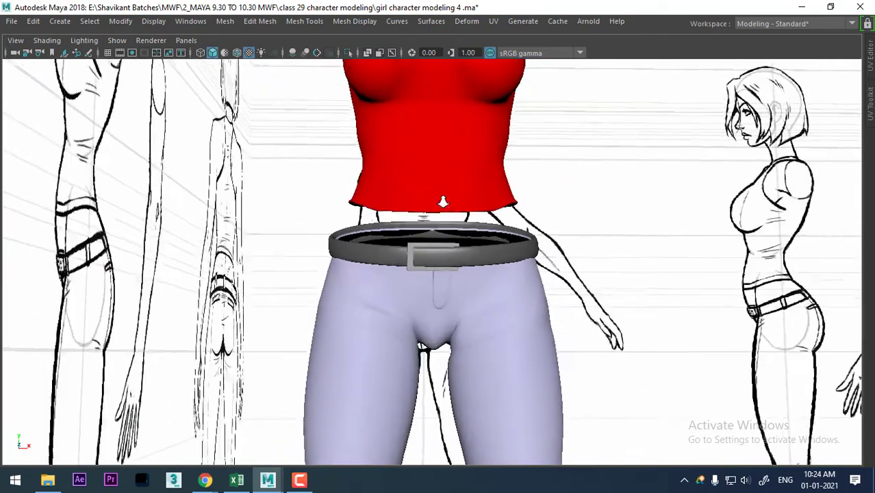
mouse_move(668, 241)
alt+mouse_down()
mouse_move(437, 277)
mouse_move(484, 311)
alt+mouse_up()
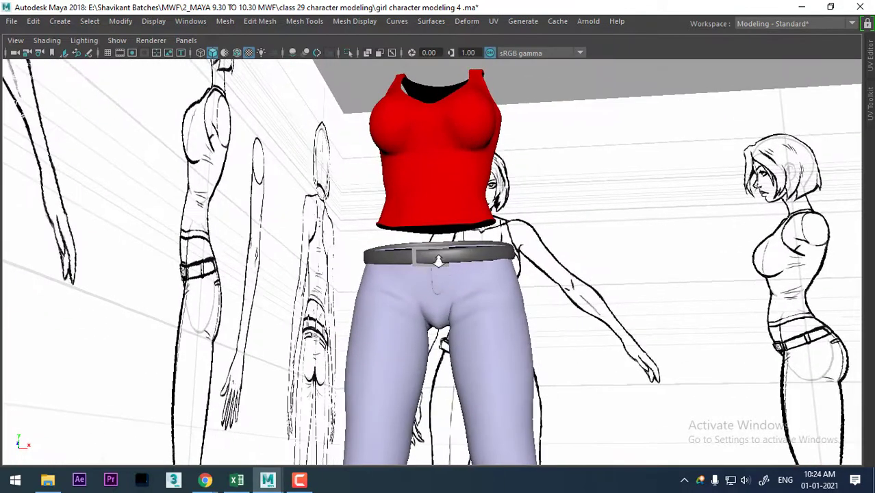
scroll(484, 311, up, 3)
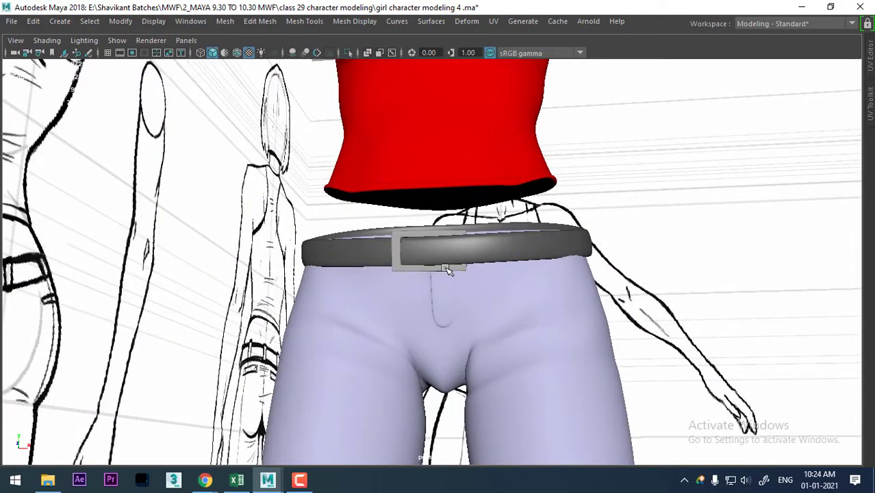
key(space)
drag(448, 271, 442, 298)
- In wireframe, slide buckle pCube3 right along X onto the belt's centre, then restore shading
key(4)
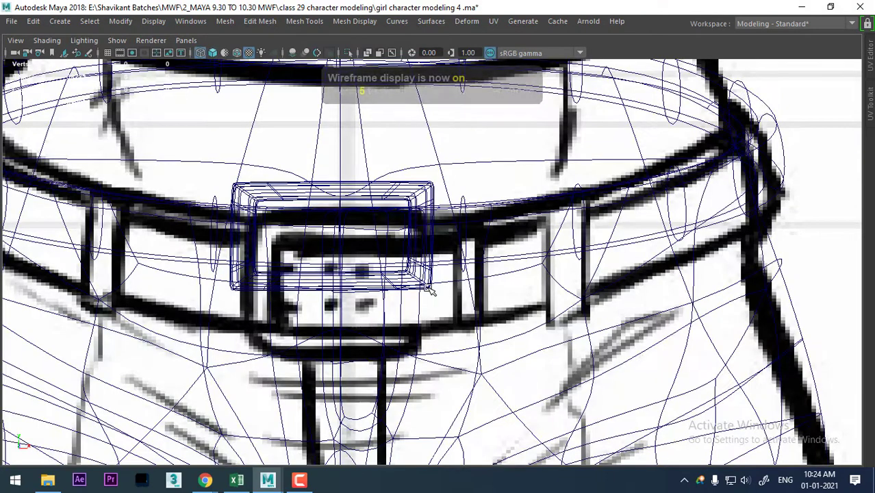
click(406, 279)
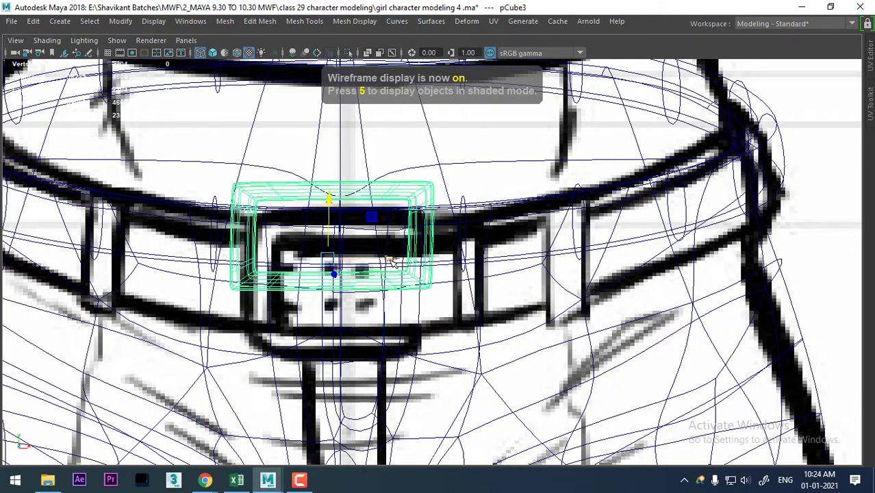
drag(387, 261, 404, 260)
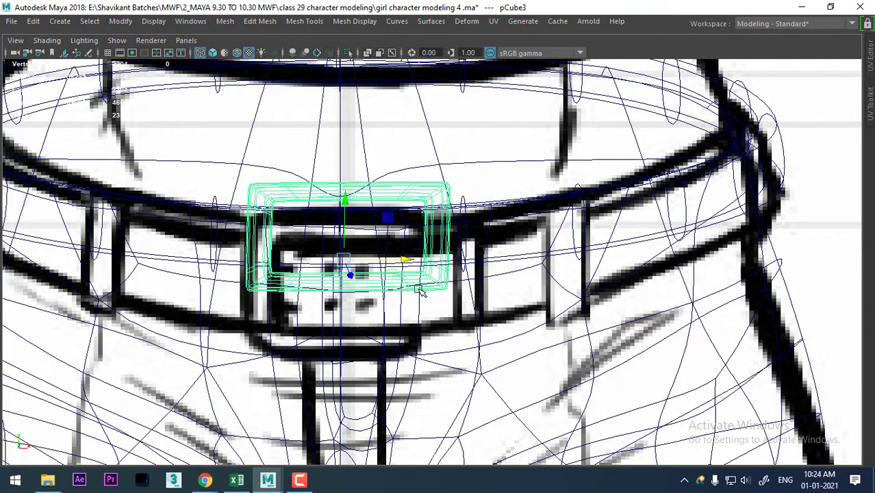
key(5)
- Orbit around the model to check the buckle from several angles, including the back
key(space)
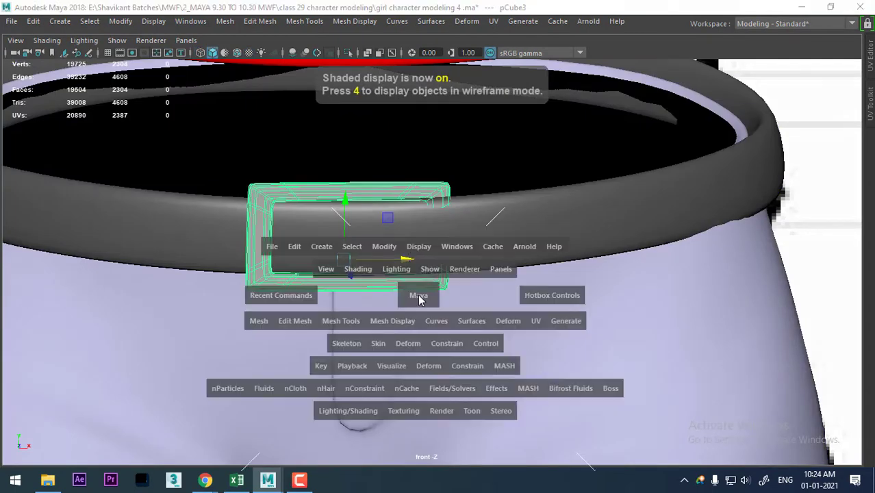
scroll(414, 293, down, 5)
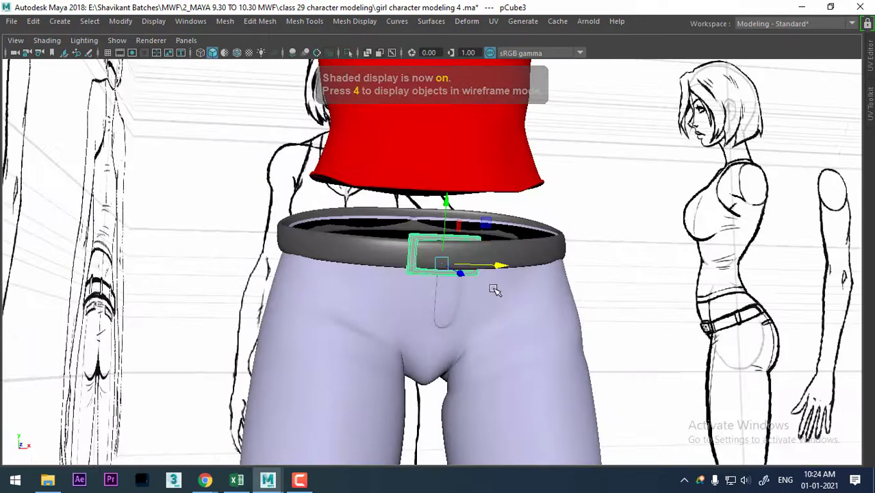
click(494, 290)
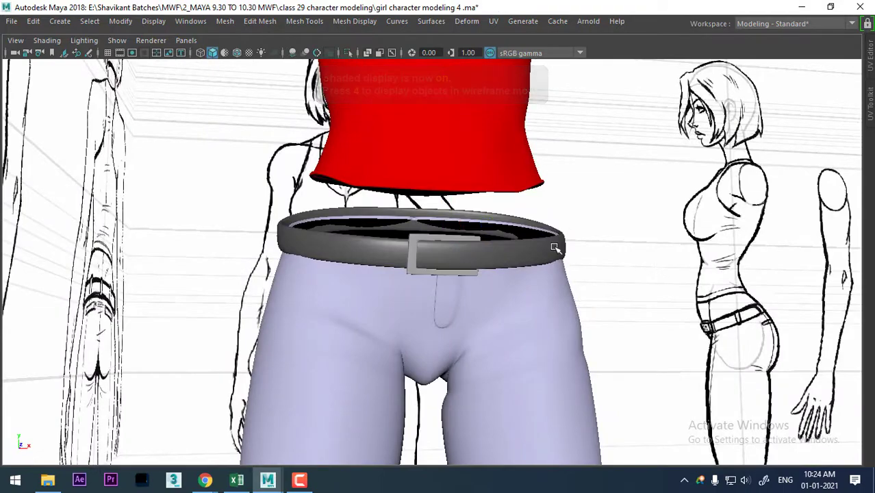
alt+drag(495, 290, 453, 210)
scroll(492, 317, up, 3)
scroll(486, 292, up, 2)
alt+drag(485, 293, 435, 275)
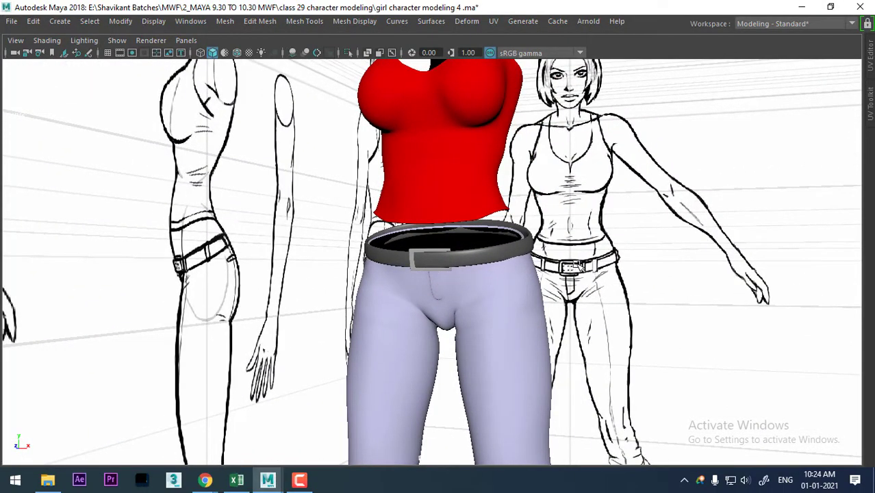
mouse_move(473, 278)
alt+mouse_down()
mouse_move(486, 278)
mouse_move(484, 289)
alt+mouse_up()
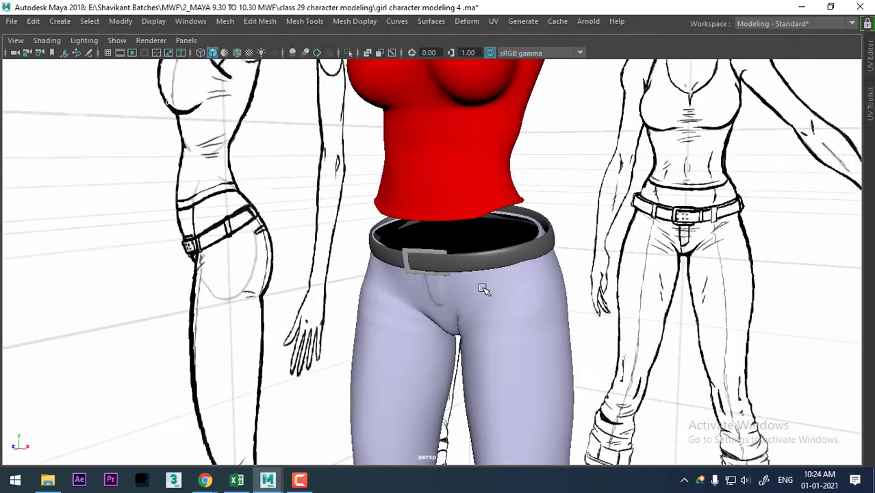
mouse_move(507, 256)
alt+mouse_down()
mouse_move(376, 258)
mouse_move(306, 281)
mouse_move(405, 274)
alt+mouse_up()
- Select belt pPipe1 and turn on Object X symmetry
click(541, 273)
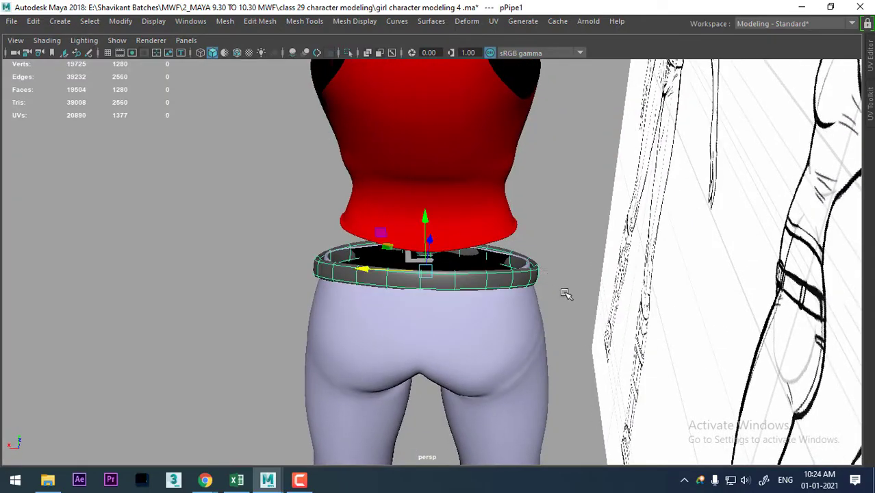
mouse_move(566, 293)
alt+mouse_down()
mouse_move(549, 352)
mouse_move(630, 309)
mouse_move(810, 304)
mouse_move(631, 305)
mouse_move(680, 300)
alt+mouse_up()
right_drag(674, 111, 652, 127)
mouse_move(652, 127)
alt+mouse_down()
mouse_move(677, 281)
mouse_move(633, 184)
mouse_move(634, 212)
alt+mouse_up()
click(632, 184)
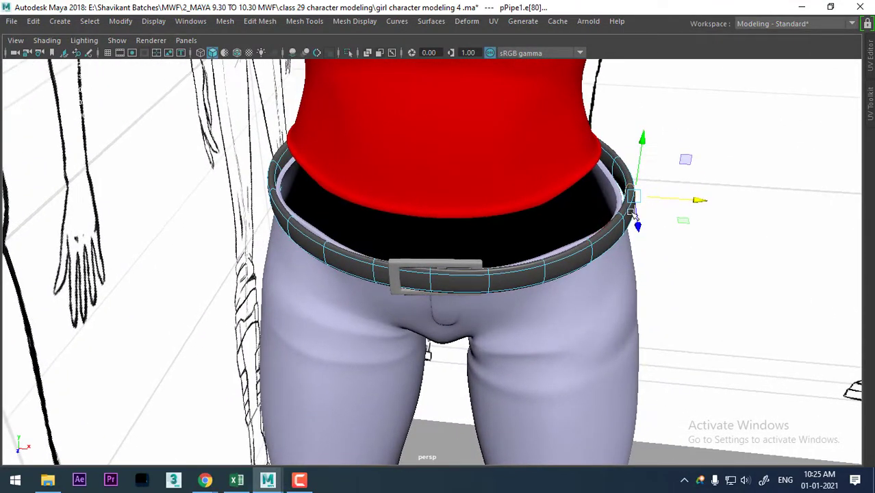
drag(708, 168, 690, 98)
alt+drag(584, 231, 568, 255)
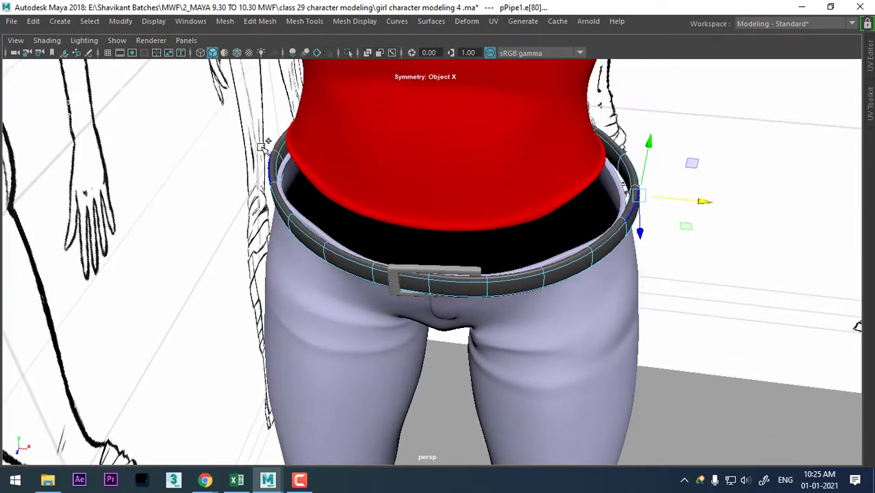
- Select the belt's edge loop, then pick a back vertex with Soft Select enabled
double_click(276, 147)
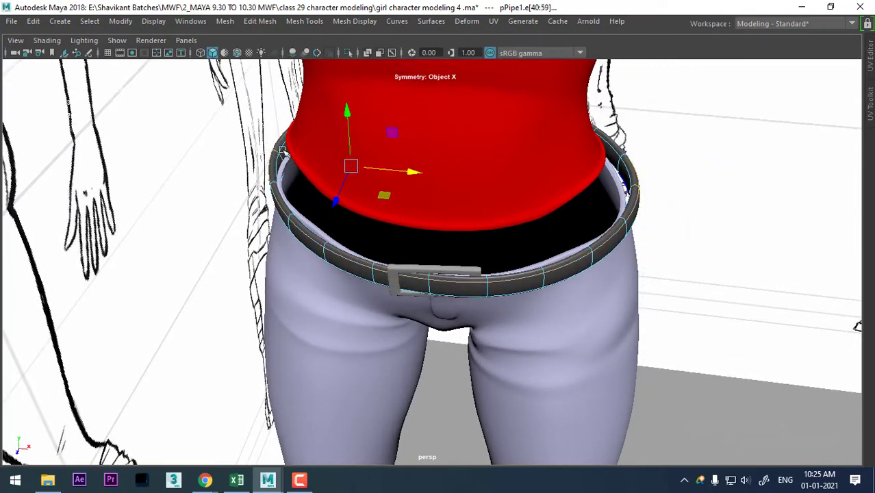
alt+drag(688, 209, 664, 222)
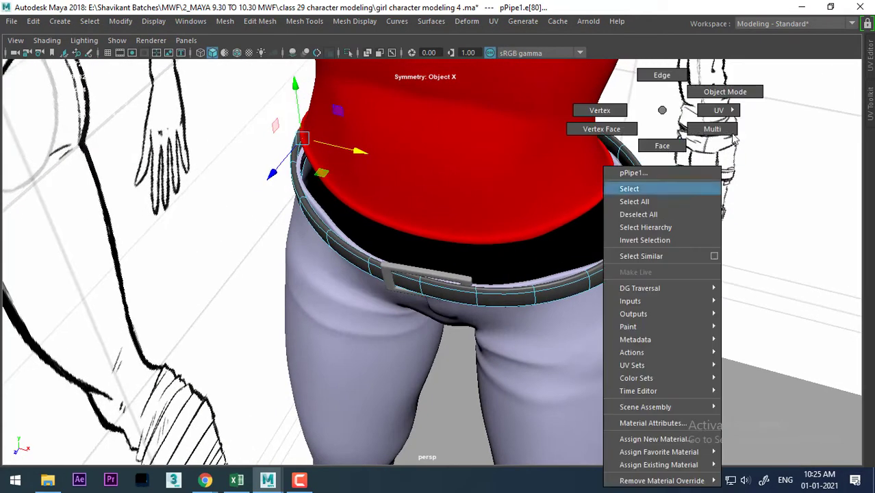
right_drag(664, 222, 674, 90)
mouse_move(648, 203)
alt+mouse_down()
mouse_move(605, 232)
mouse_move(578, 272)
mouse_move(464, 286)
mouse_move(441, 305)
alt+mouse_up()
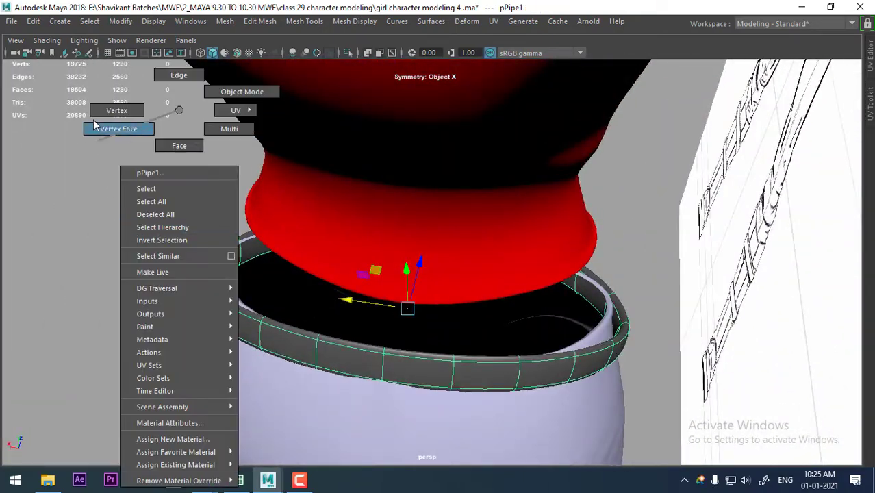
right_drag(179, 110, 122, 110)
mouse_move(122, 109)
alt+mouse_down()
mouse_move(219, 254)
mouse_move(389, 226)
mouse_move(716, 217)
alt+mouse_up()
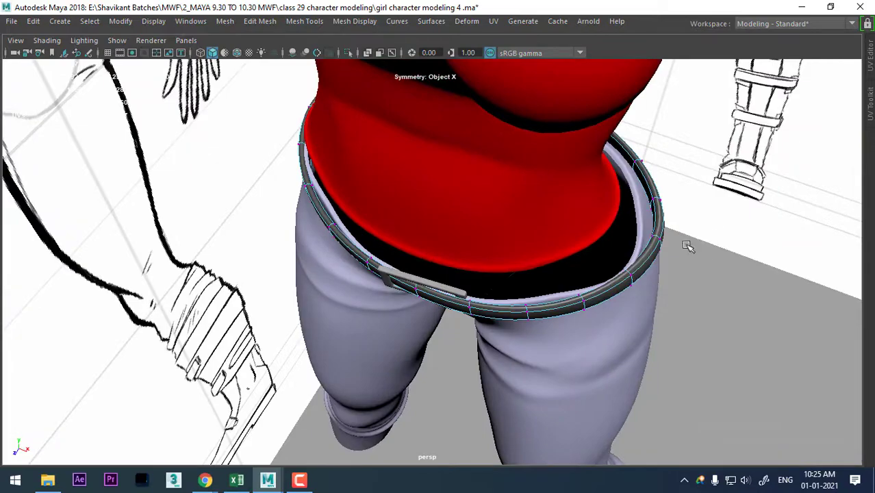
drag(643, 267, 643, 268)
mouse_move(642, 269)
alt+mouse_down()
mouse_move(583, 279)
mouse_move(674, 299)
mouse_move(752, 231)
mouse_move(524, 265)
mouse_move(635, 228)
mouse_move(541, 225)
alt+mouse_up()
key(b)
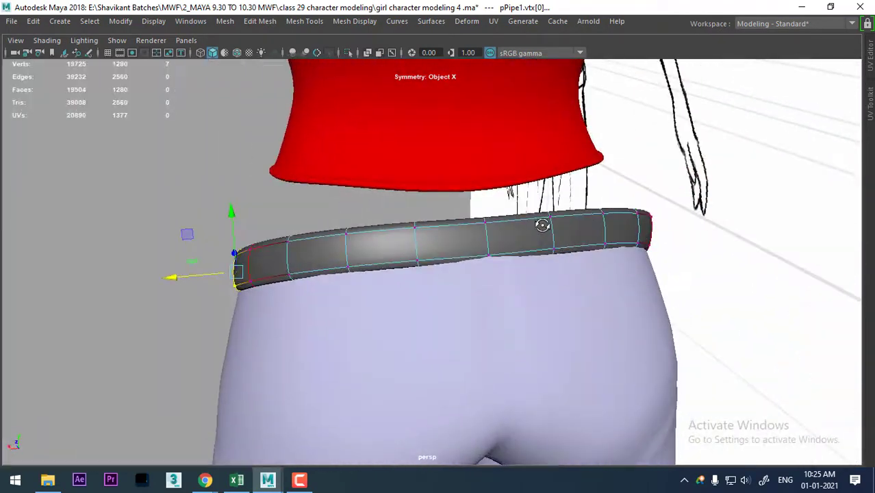
- Select another belt vertex from a high angle to nudge it toward the waist
mouse_move(459, 267)
alt+mouse_down()
mouse_move(560, 284)
mouse_move(478, 256)
alt+mouse_up()
click(478, 309)
mouse_move(478, 308)
alt+mouse_down()
mouse_move(625, 199)
mouse_move(639, 225)
alt+mouse_up()
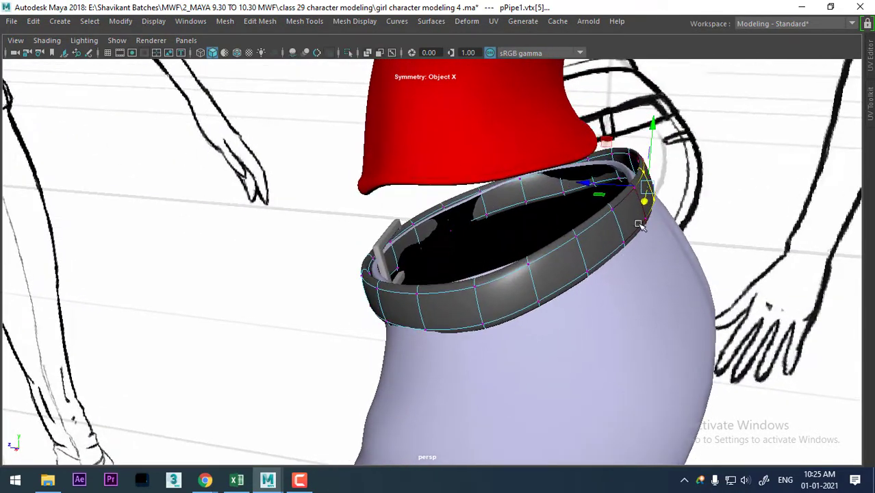
alt+drag(602, 185, 501, 110)
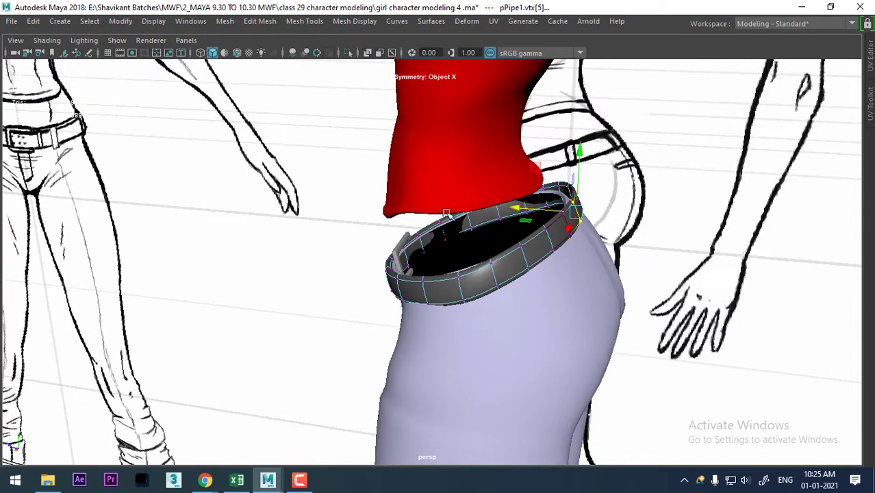
mouse_move(501, 110)
right_down()
mouse_move(534, 237)
mouse_move(609, 83)
right_up()
scroll(504, 290, up, 2)
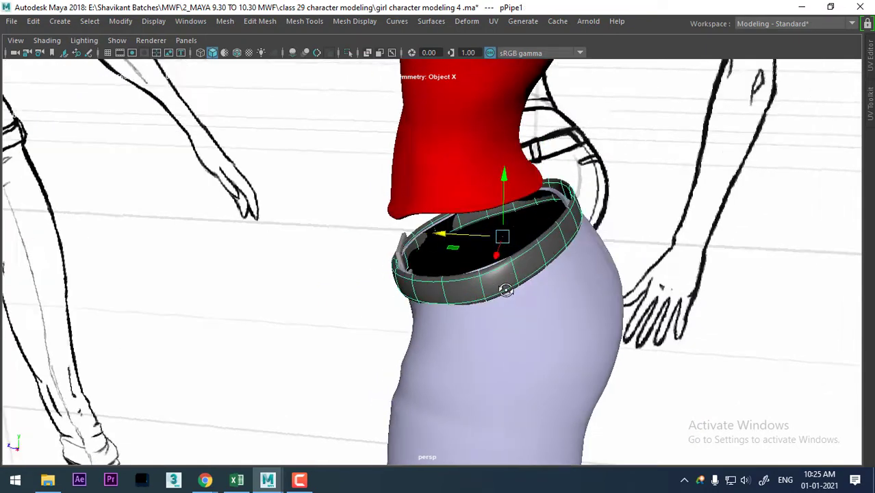
scroll(621, 283, up, 2)
- Adjust the belt vertices at the side of the waist to hug the pants, then return to object mode
right_drag(707, 231, 642, 109)
alt+drag(643, 109, 580, 325)
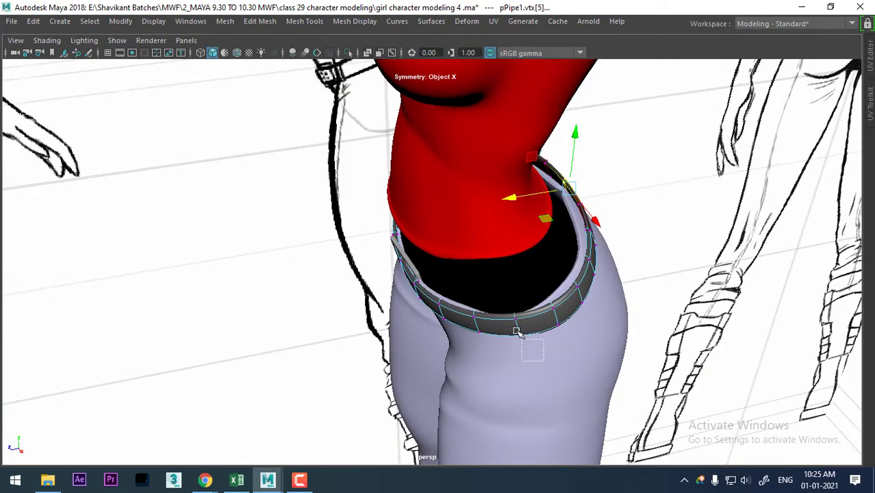
mouse_move(517, 332)
mouse_down()
mouse_move(522, 348)
mouse_move(678, 241)
mouse_move(745, 230)
mouse_move(748, 201)
mouse_move(748, 218)
mouse_move(266, 346)
mouse_up()
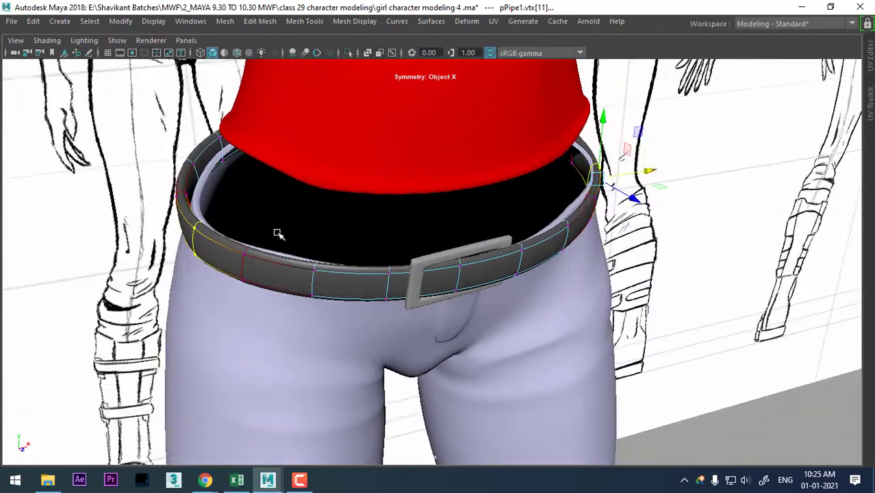
key(Right)
mouse_move(270, 348)
alt+mouse_down()
mouse_move(311, 360)
mouse_move(372, 299)
mouse_move(707, 220)
alt+mouse_up()
mouse_move(691, 202)
right_down()
mouse_move(707, 181)
mouse_move(611, 209)
right_up()
alt+drag(491, 405, 472, 328)
- Unhide all objects and assign a new Blinn material to the body mesh
alt+right_drag(472, 328, 334, 205)
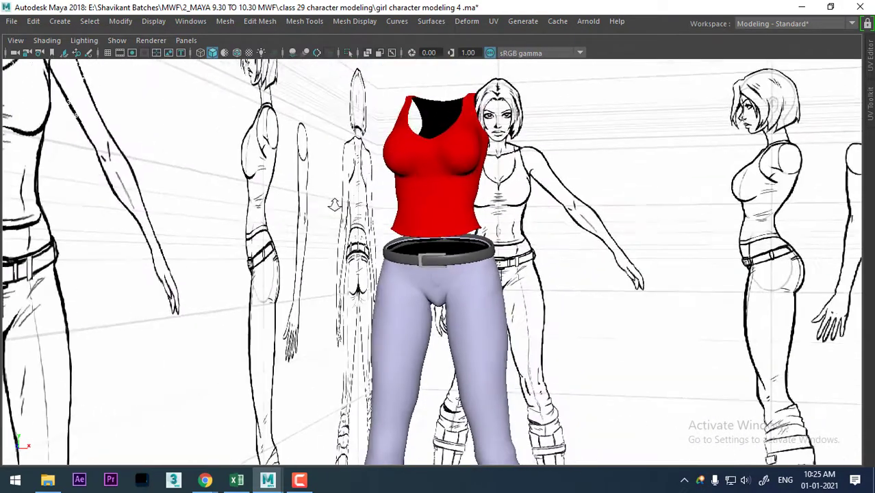
alt+drag(334, 205, 304, 144)
click(147, 22)
mouse_move(171, 102)
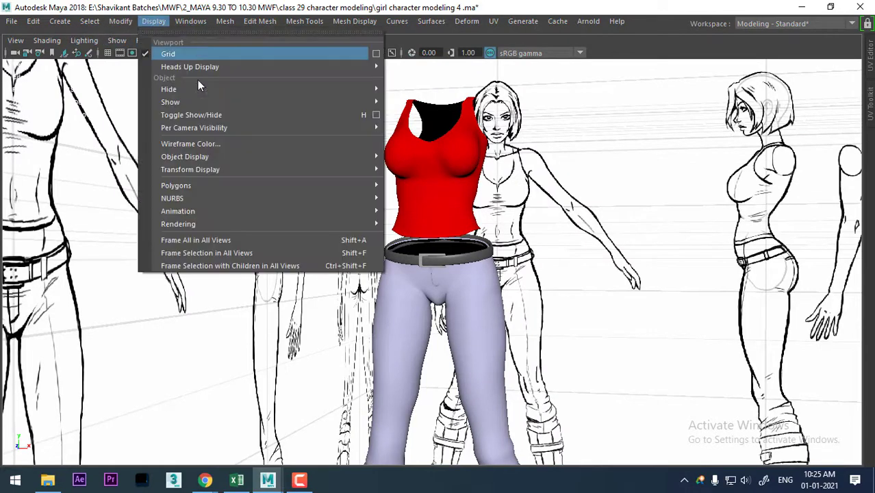
click(441, 164)
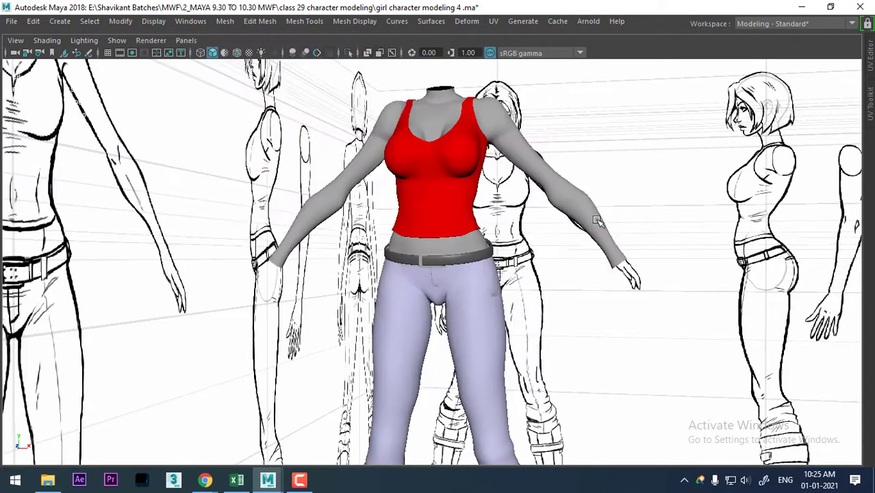
click(544, 173)
right_drag(491, 111, 513, 446)
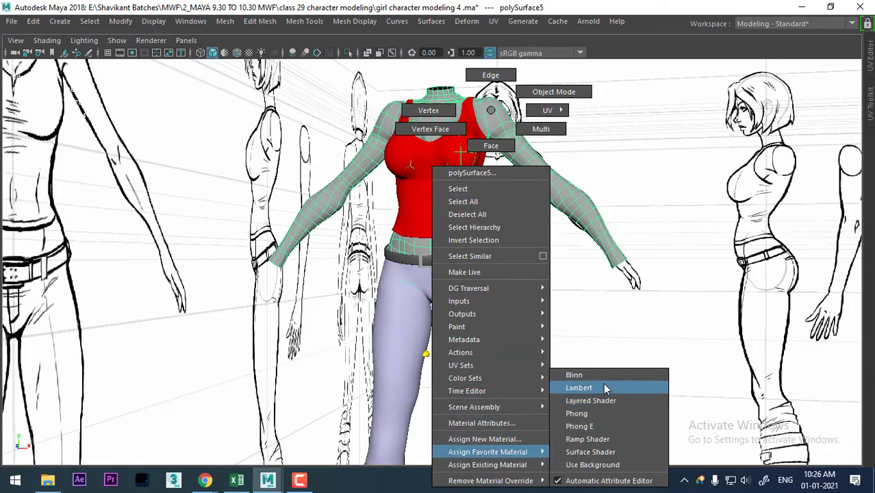
click(604, 374)
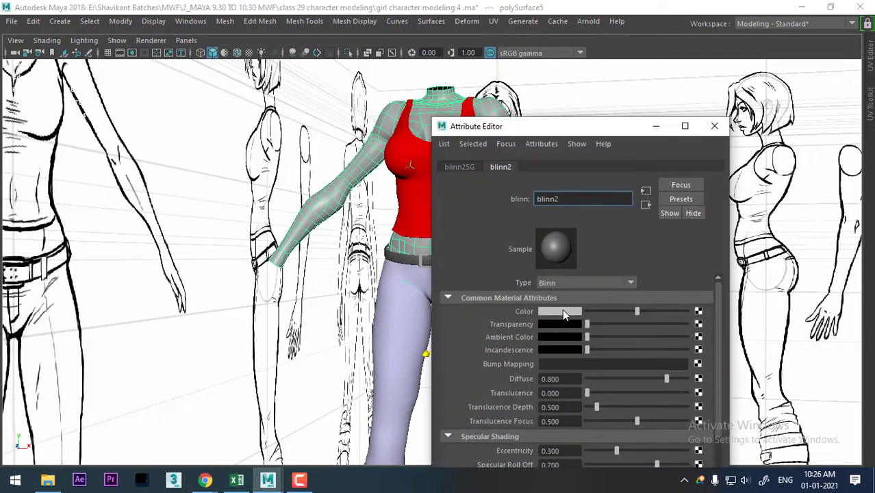
- Tune the blinn2 colour's hue, saturation and value to a warm peach skin tone
click(564, 312)
click(528, 277)
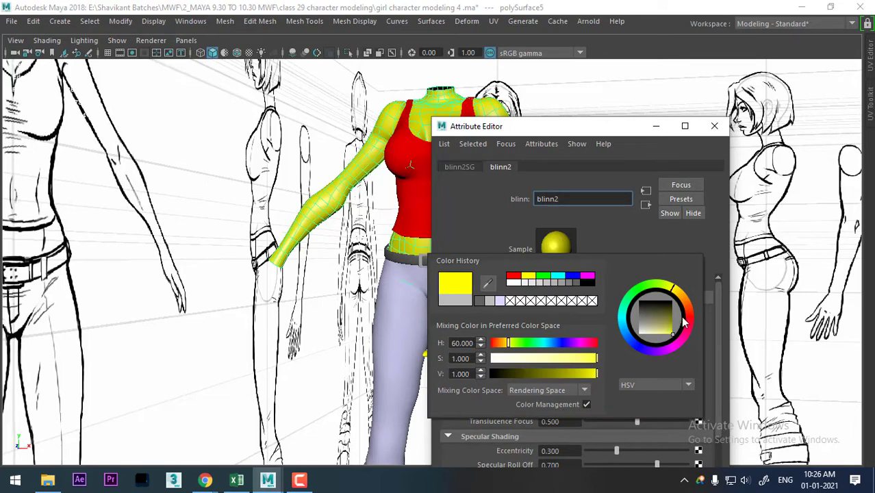
drag(687, 305, 684, 299)
click(654, 329)
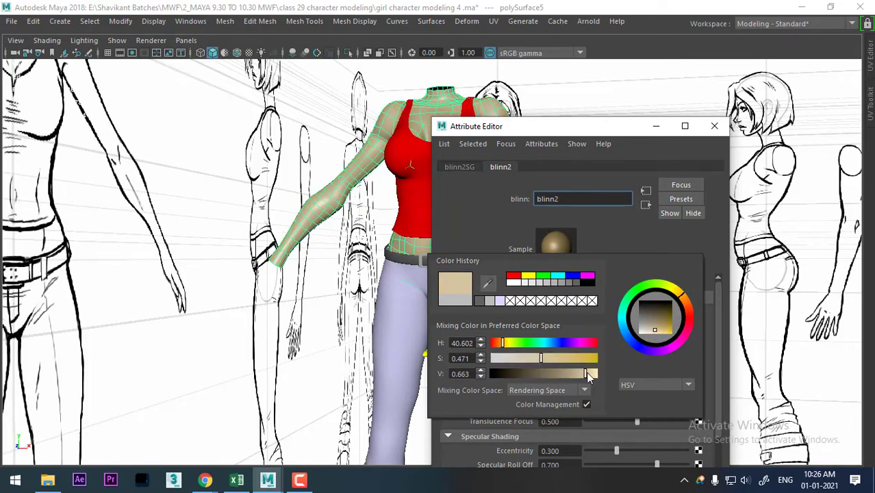
drag(588, 374, 576, 384)
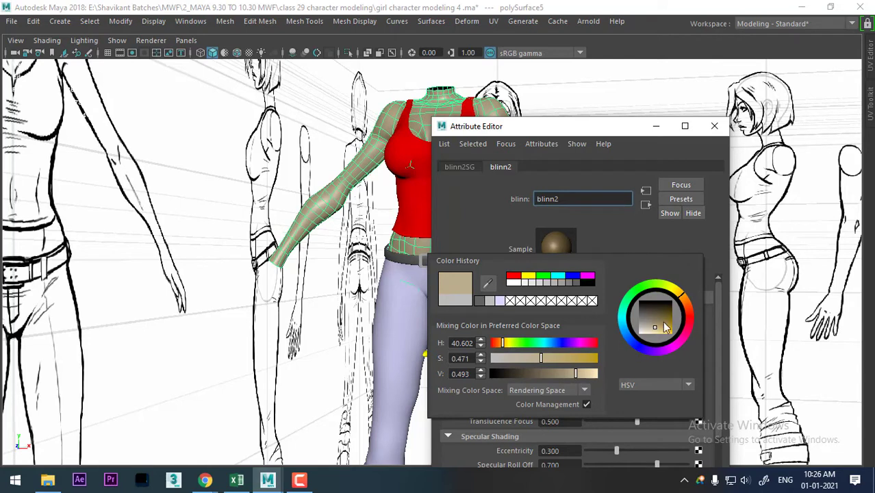
mouse_move(686, 303)
mouse_down()
mouse_move(681, 295)
mouse_move(689, 306)
mouse_up()
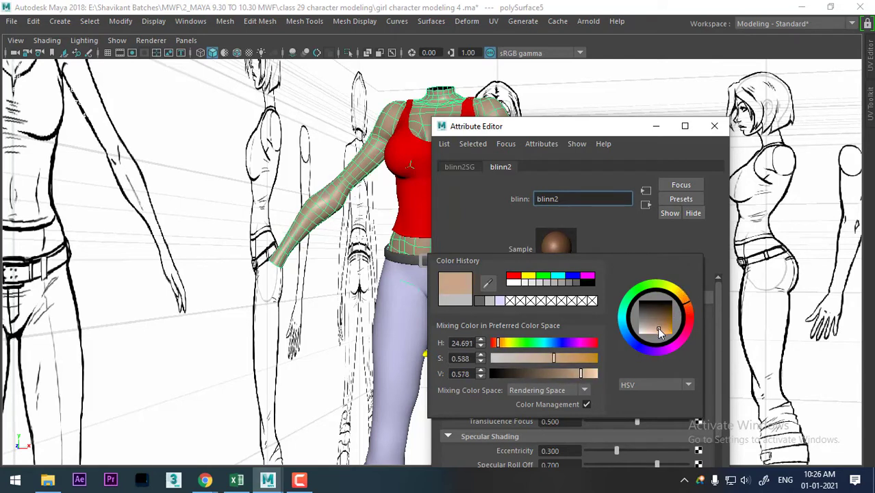
drag(658, 331, 659, 333)
drag(556, 360, 559, 359)
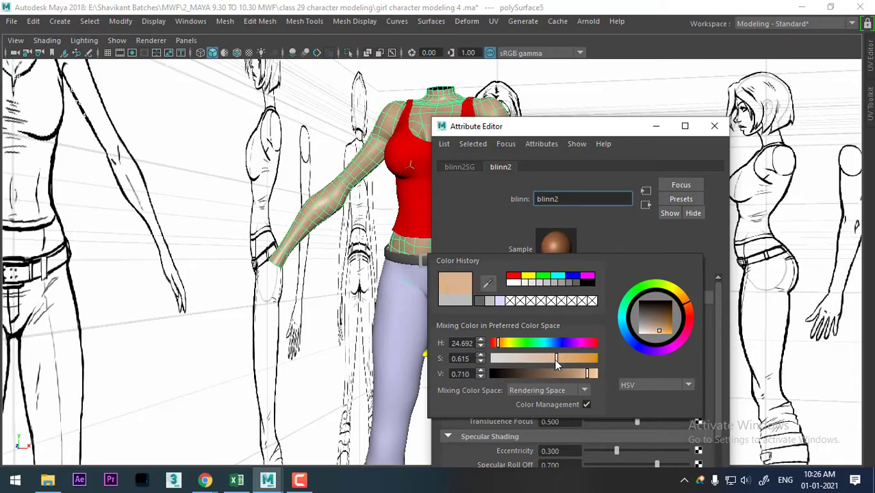
click(719, 129)
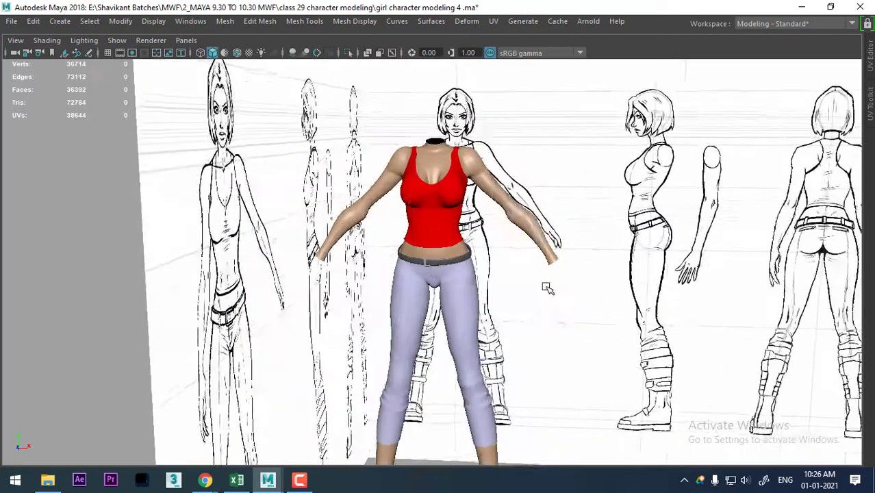
- Isolate the body, belt and pants with Alt+H so the reference drawings are hidden
click(487, 172)
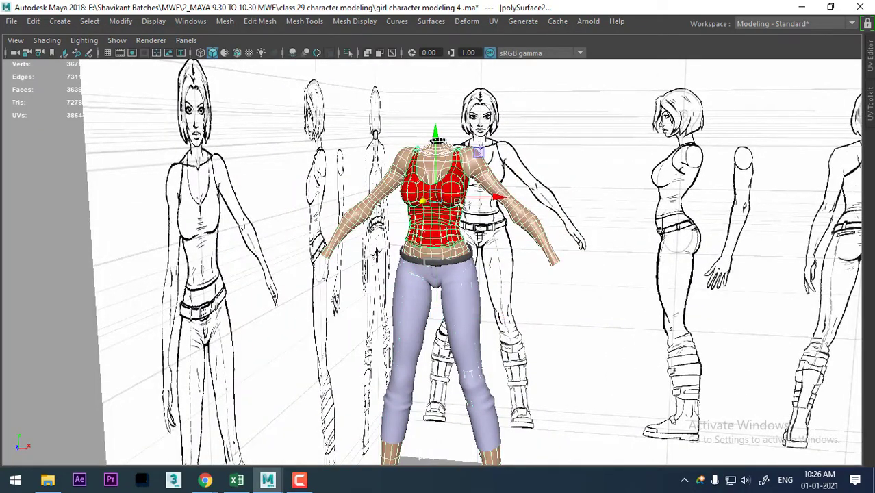
click(446, 265)
alt+drag(449, 287, 450, 306)
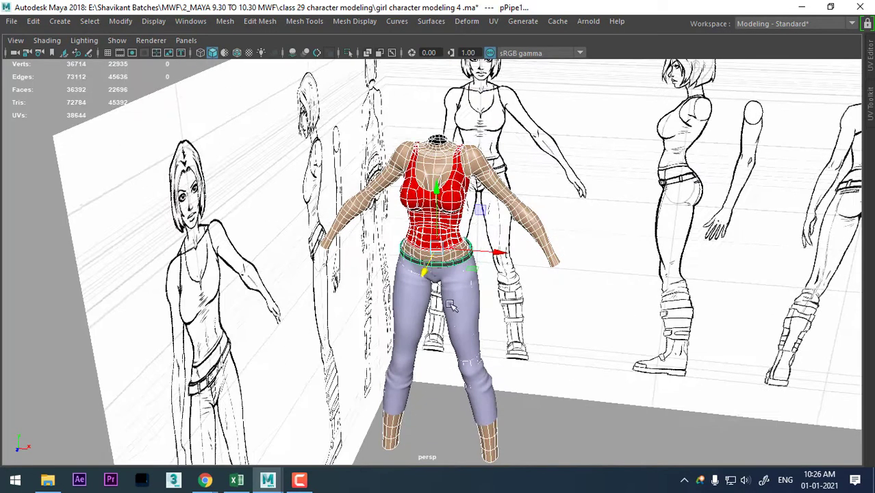
shift+click(487, 315)
key(alt+h)
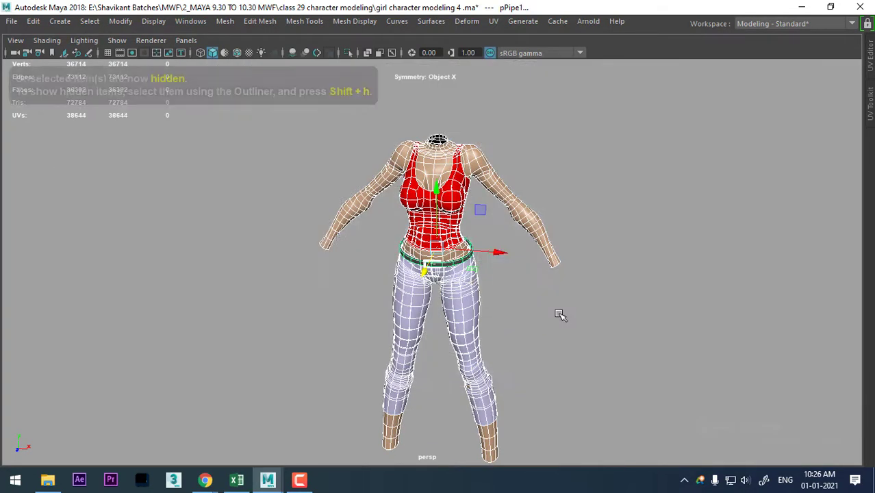
mouse_move(563, 316)
alt+mouse_down()
mouse_move(635, 289)
mouse_move(566, 282)
alt+mouse_up()
click(610, 277)
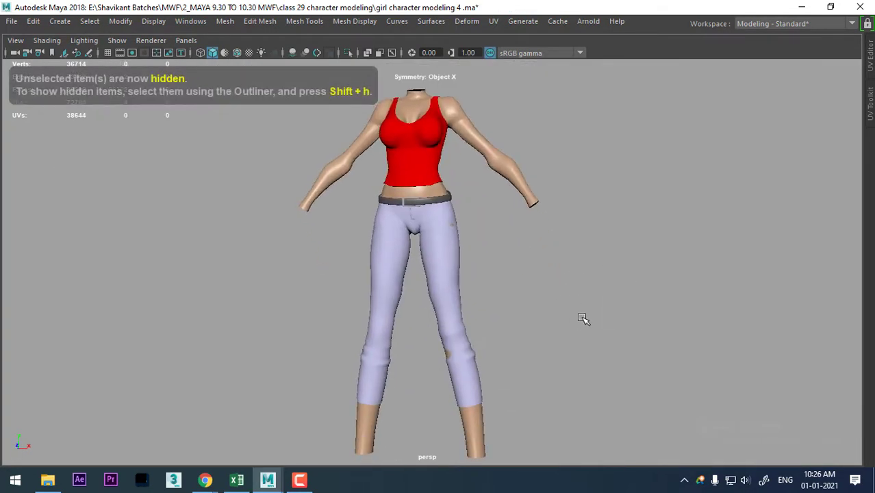
alt+drag(581, 319, 571, 302)
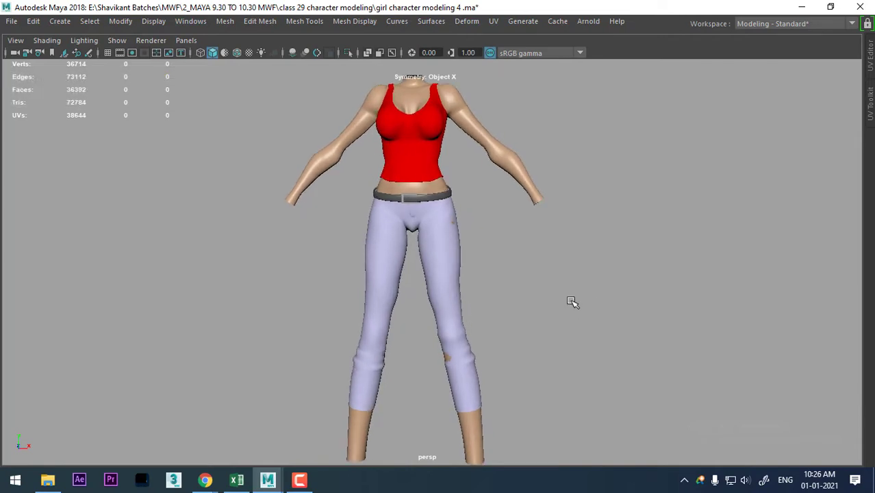
- Select the knee edge loop on the pants in Edge mode with symmetry turned off
scroll(520, 319, up, 3)
scroll(479, 335, up, 2)
click(479, 343)
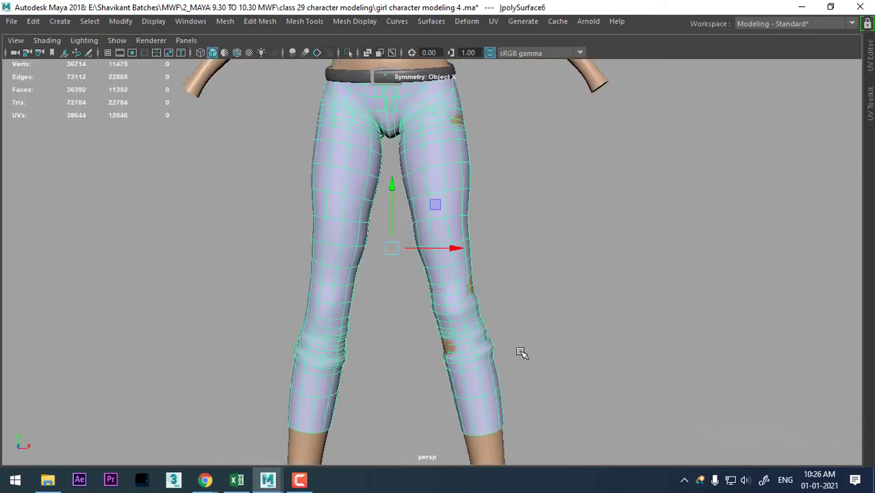
scroll(531, 415, up, 2)
scroll(561, 329, up, 2)
scroll(557, 313, up, 1)
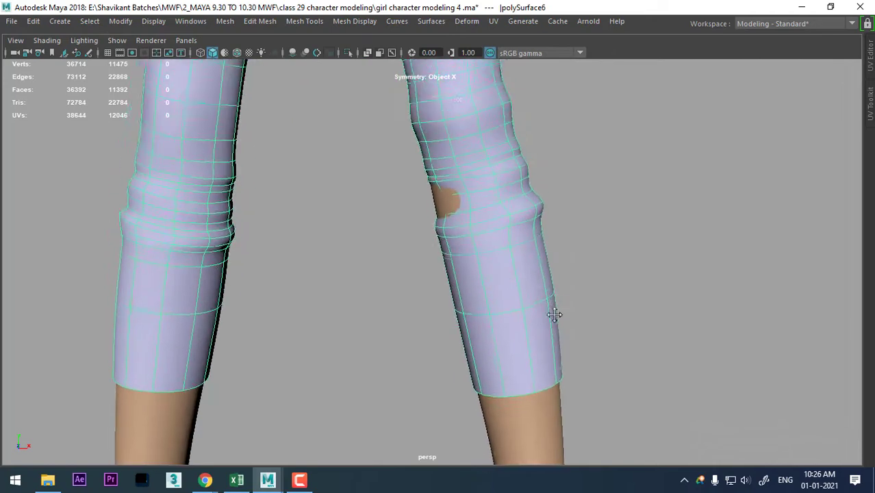
scroll(646, 215, up, 2)
right_drag(646, 161, 640, 72)
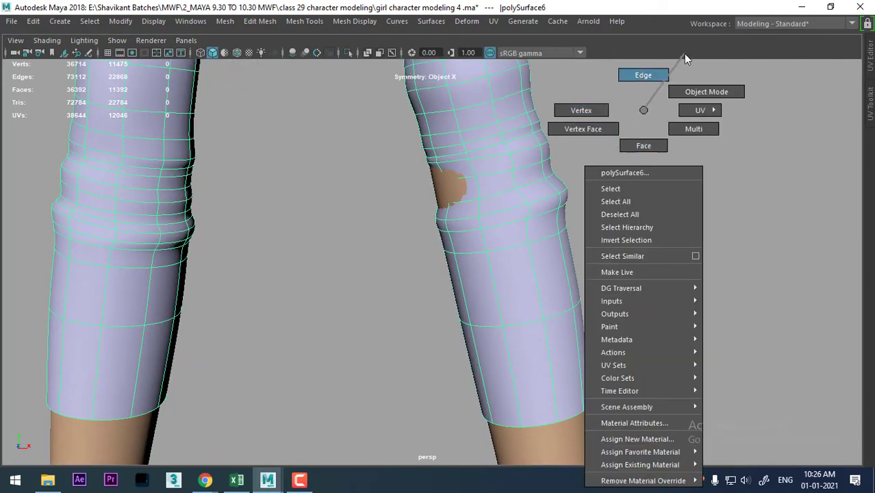
double_click(466, 180)
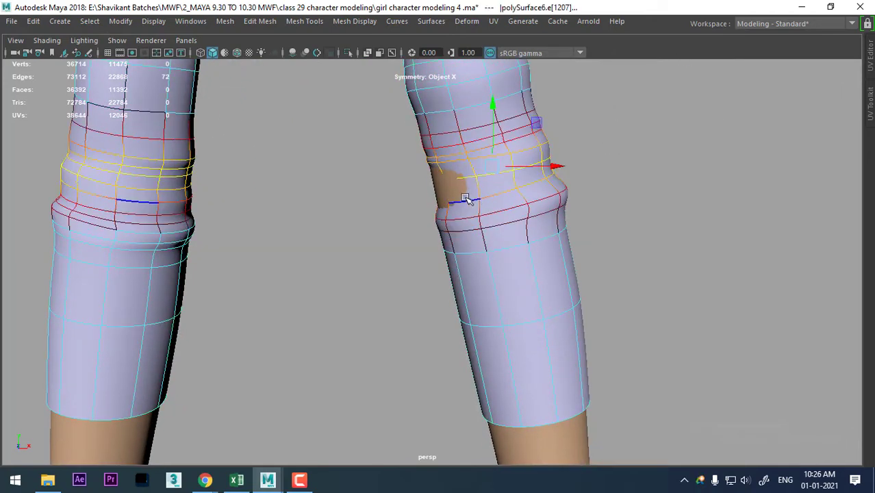
right_drag(675, 192, 680, 98)
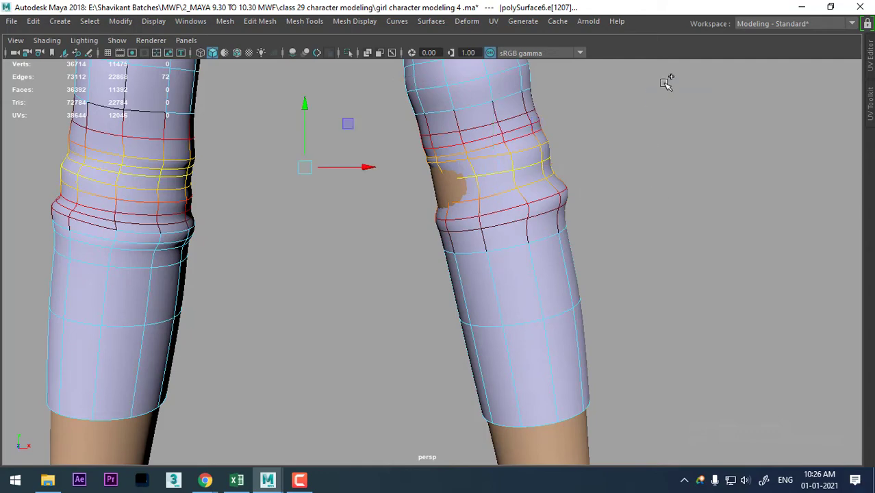
- Push the knee edges outward over the exposed skin and return to Object Mode
scroll(504, 265, up, 3)
click(488, 164)
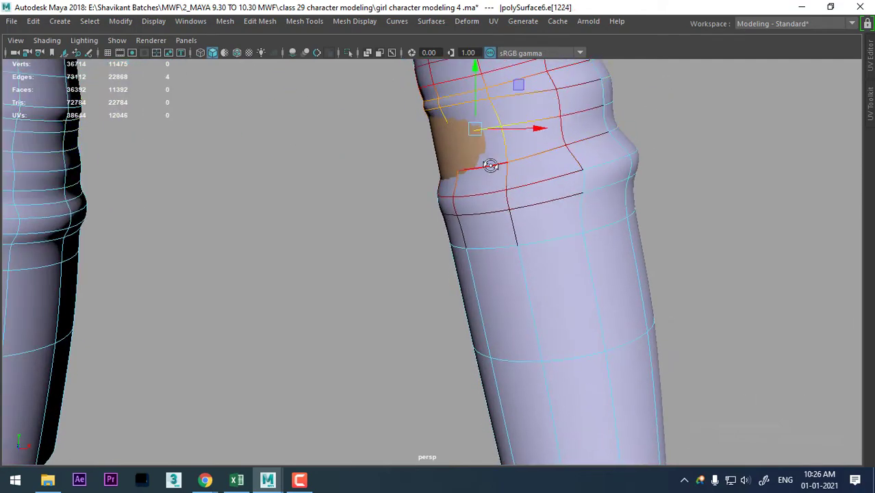
mouse_move(488, 162)
alt+mouse_down()
mouse_move(409, 174)
mouse_move(424, 123)
alt+mouse_up()
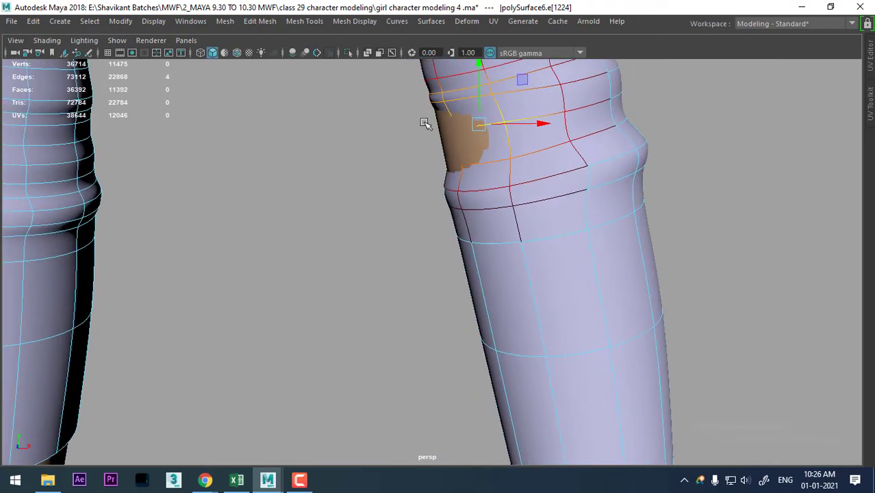
mouse_move(480, 160)
mouse_down()
mouse_move(490, 172)
mouse_move(522, 146)
mouse_up()
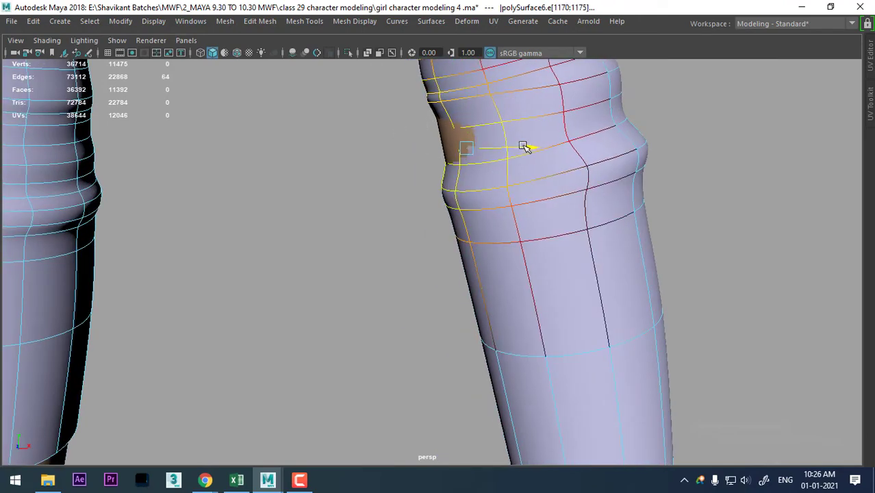
alt+right_drag(522, 146, 419, 83)
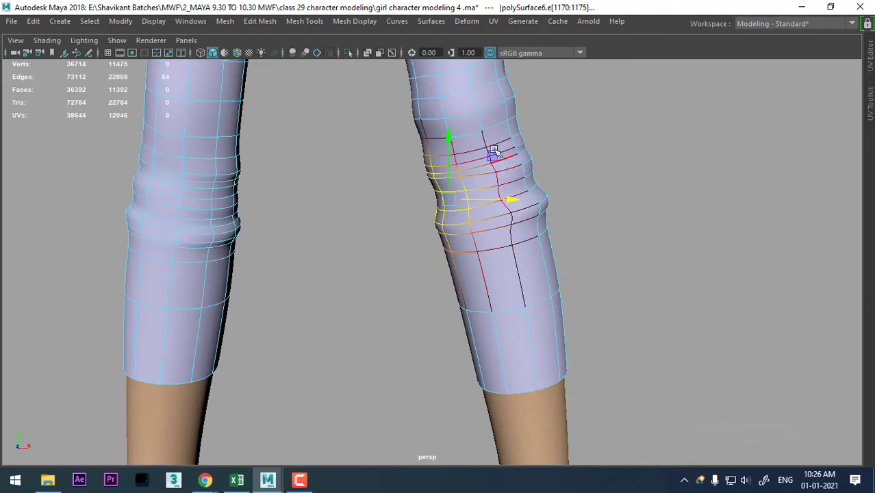
right_drag(493, 151, 553, 89)
- Push the pants' short thigh edge loop outward over the skin, then return to Object Mode
alt+right_drag(617, 244, 408, 226)
mouse_move(408, 227)
alt+middle_down()
mouse_move(372, 190)
mouse_move(426, 201)
alt+middle_up()
scroll(492, 179, up, 3)
alt+middle_drag(492, 179, 492, 298)
scroll(475, 295, up, 2)
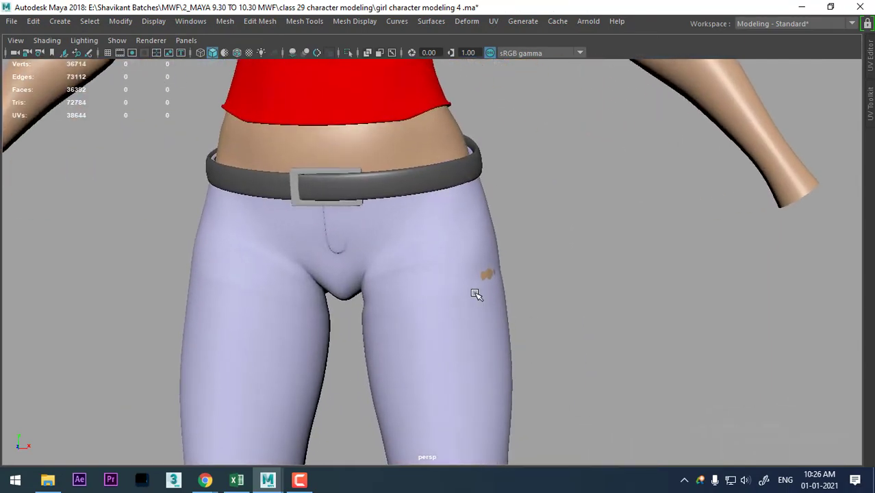
click(476, 295)
right_drag(602, 110, 596, 78)
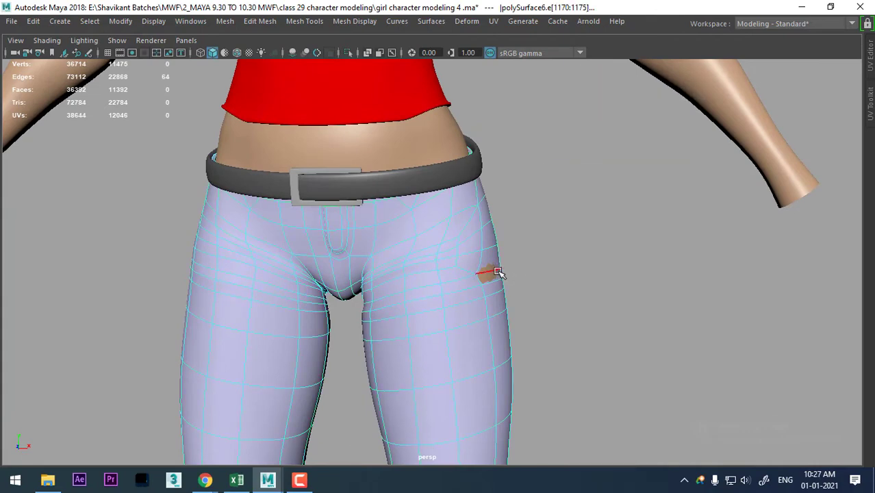
double_click(499, 273)
alt+drag(498, 272, 502, 322)
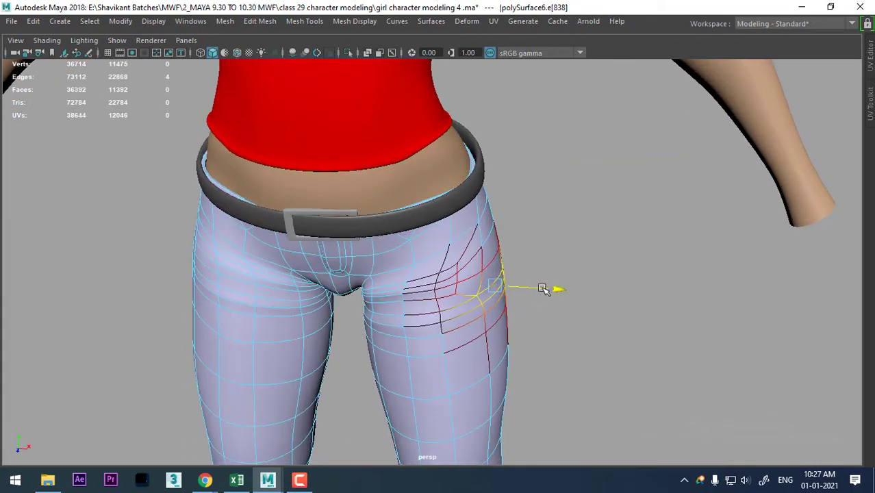
alt+drag(541, 289, 527, 289)
right_drag(441, 110, 514, 91)
- Deselect the pants and view the whole character
click(560, 157)
scroll(561, 158, down, 5)
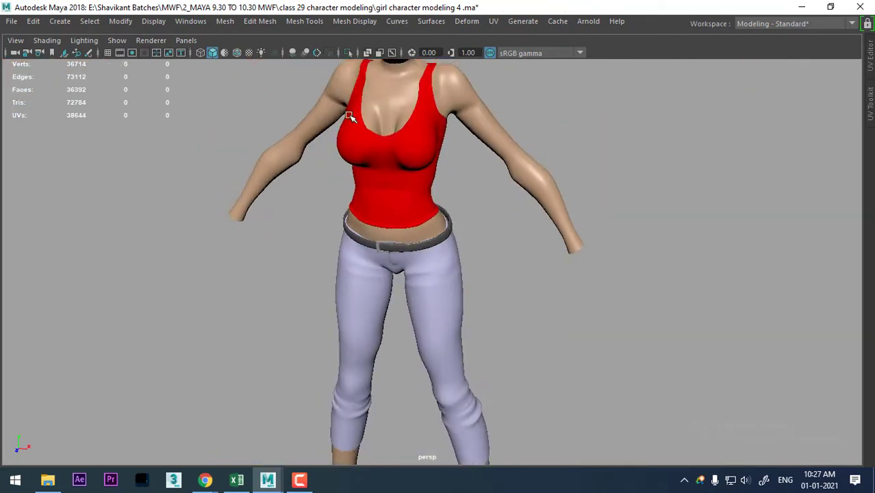
mouse_move(456, 251)
alt+mouse_down()
mouse_move(495, 172)
mouse_move(468, 250)
mouse_move(459, 251)
alt+mouse_up()
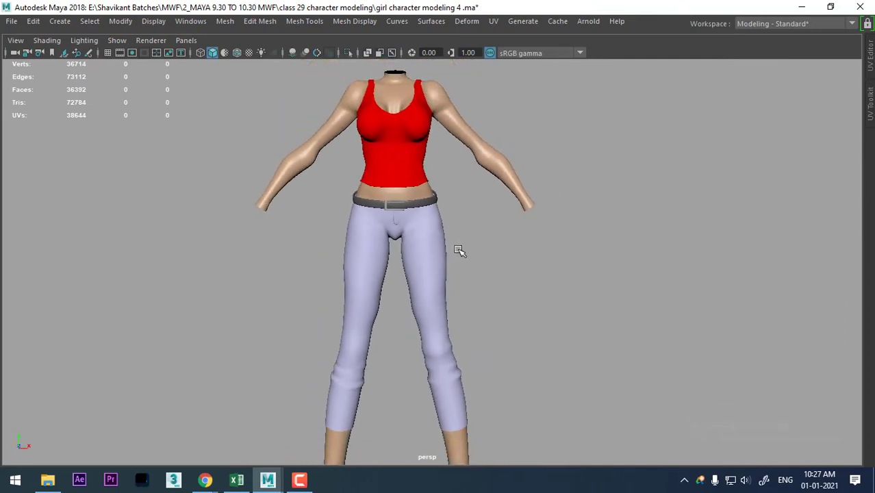
alt+right_drag(478, 288, 483, 306)
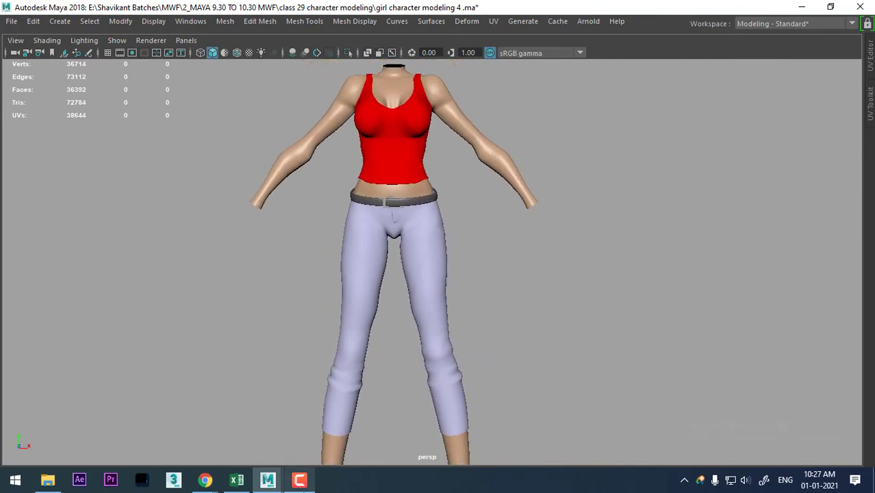